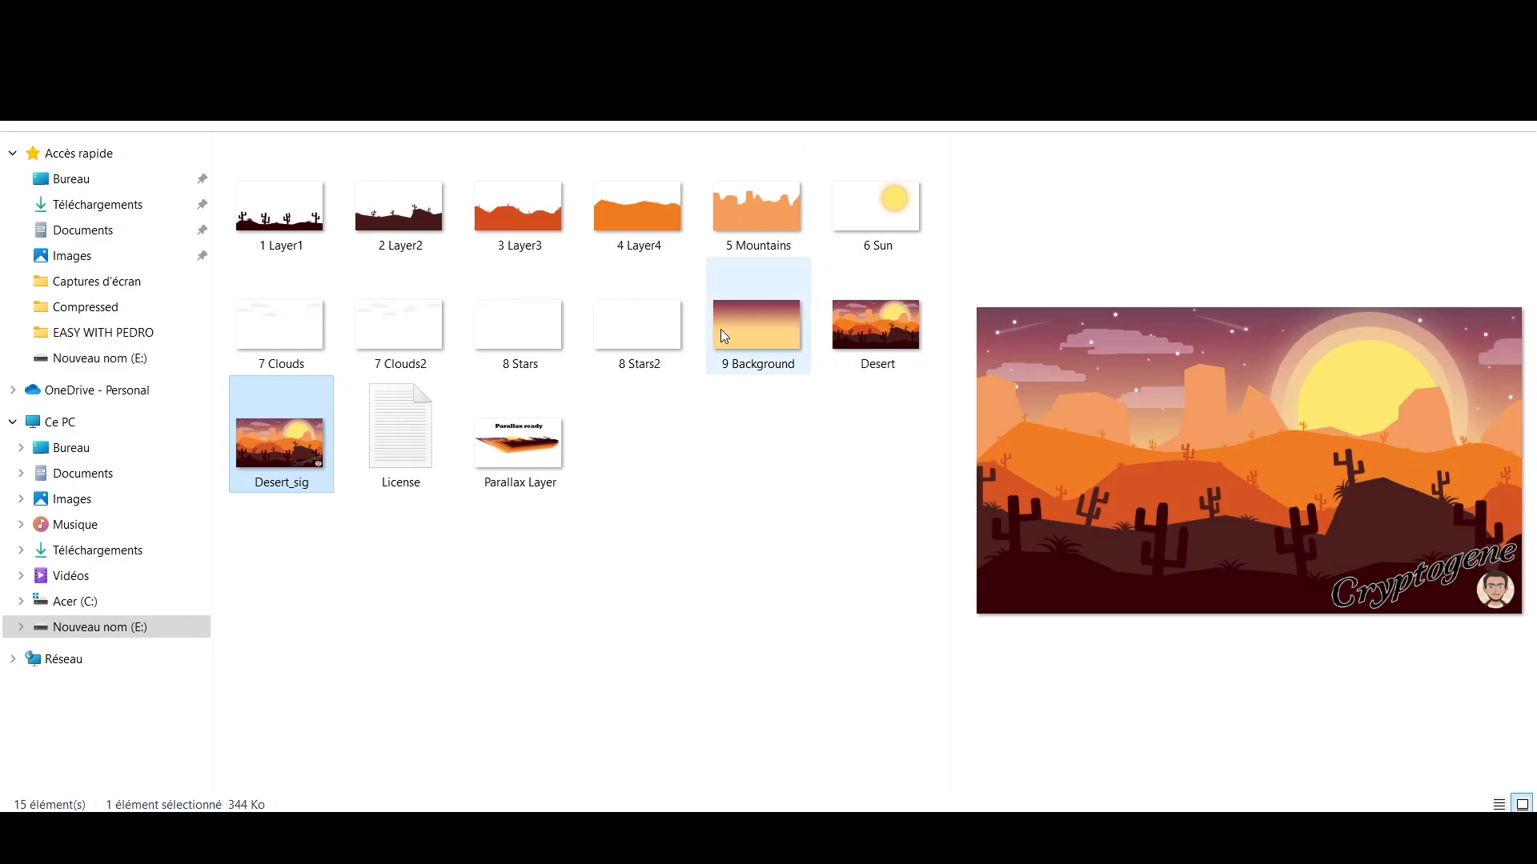
Step: Preview the 9 Background image in the folder of desert layer files
click(848, 336)
click(733, 351)
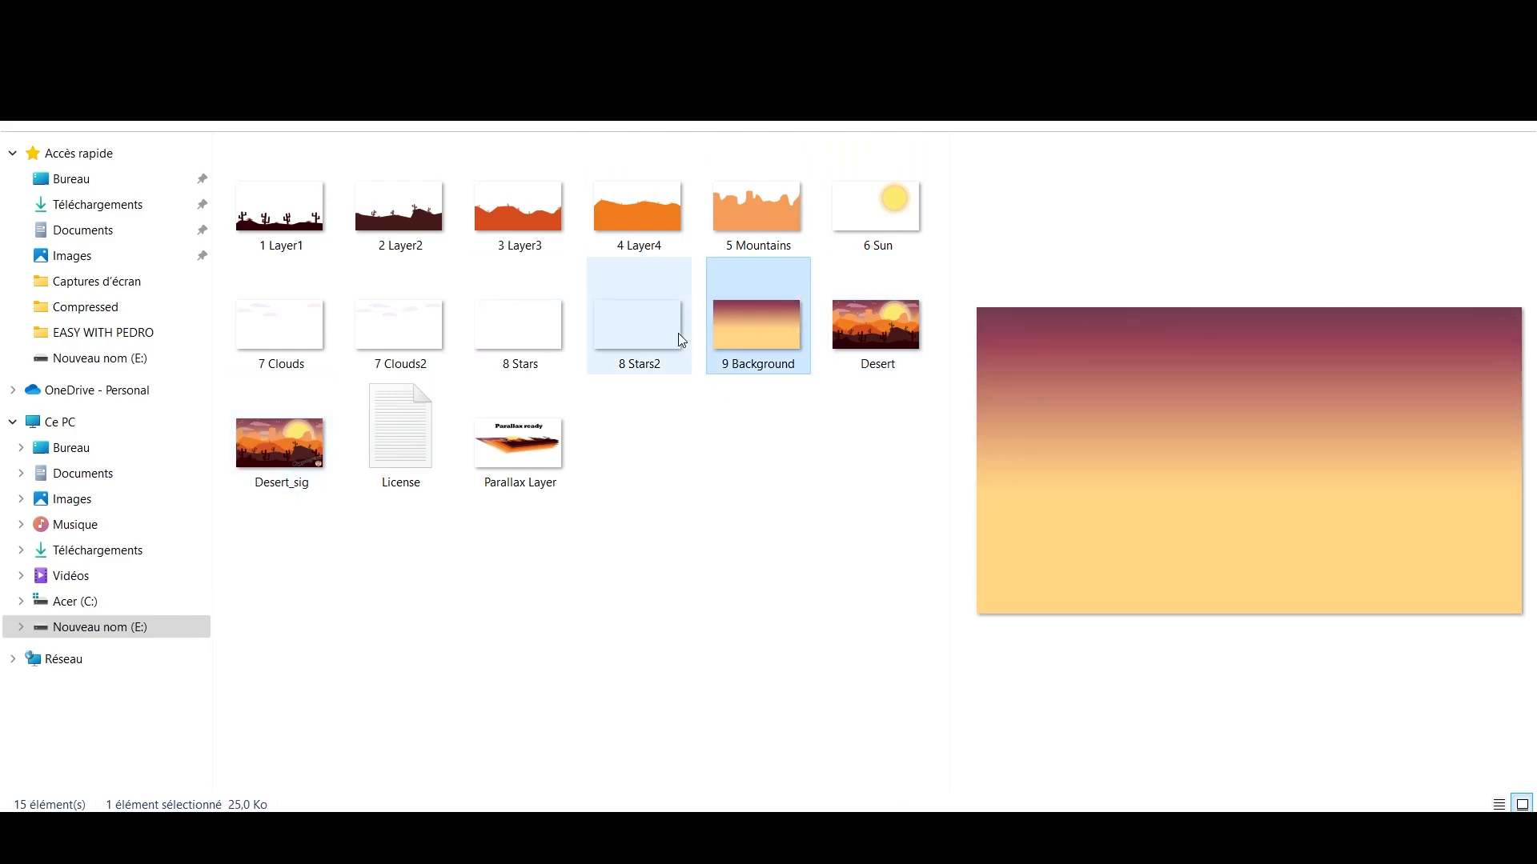
click(776, 406)
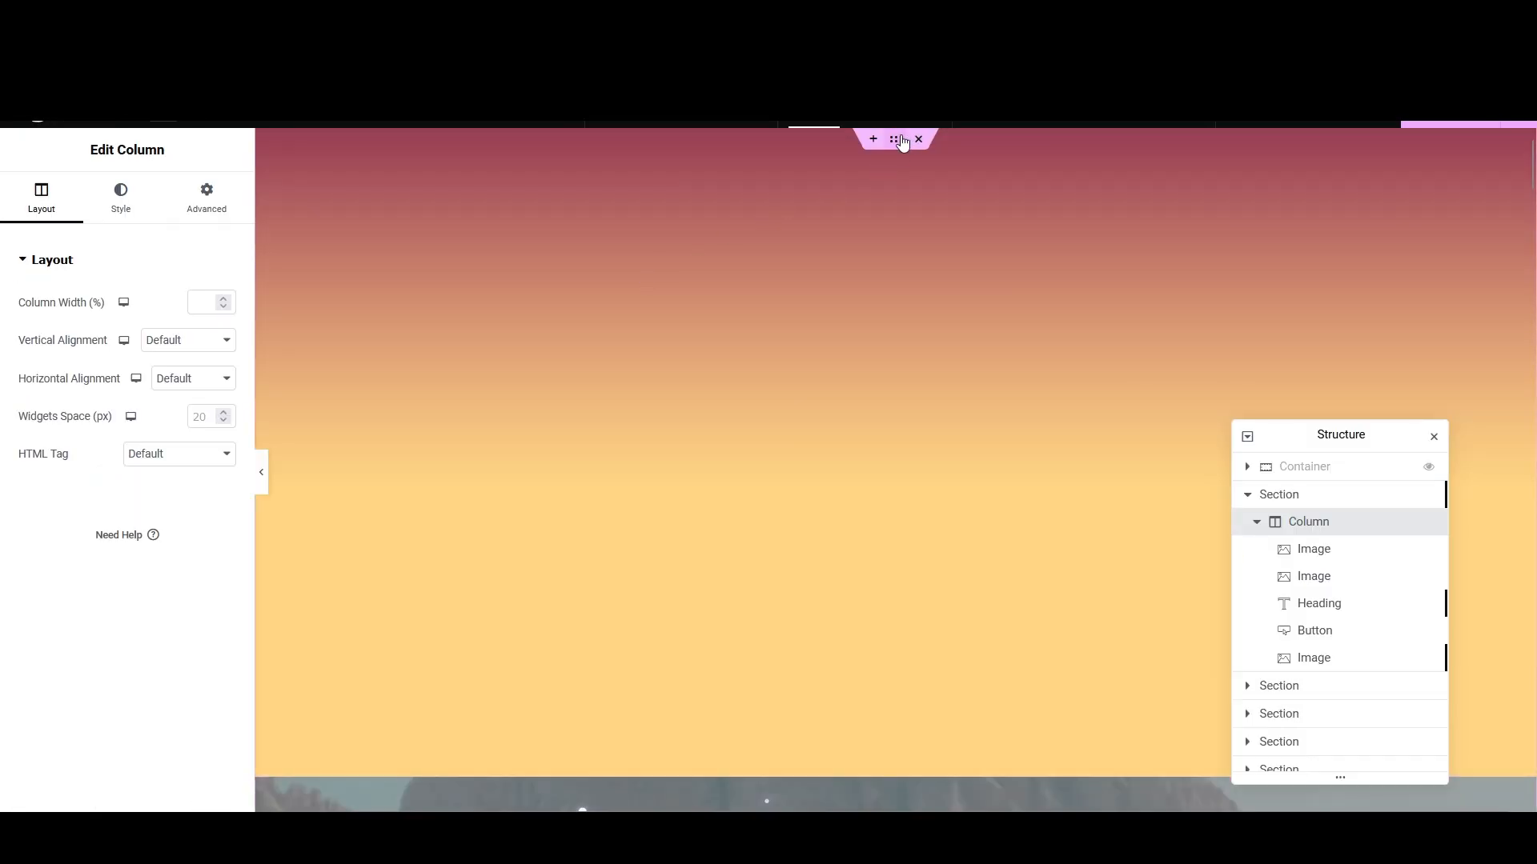
Step: Examine the layout settings of the existing gradient section, including its columns gap options
click(896, 140)
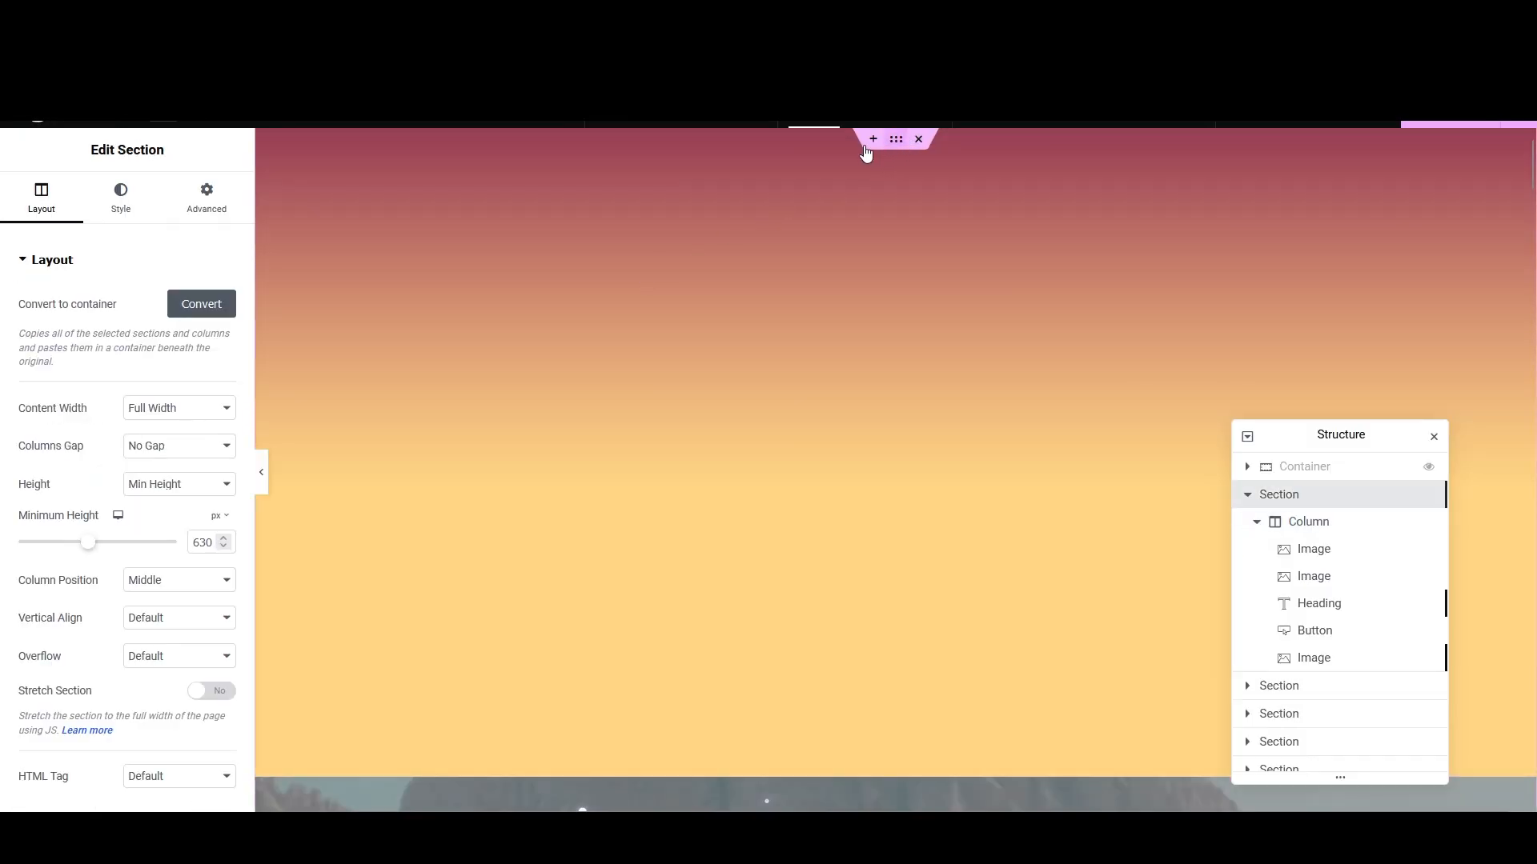
click(180, 445)
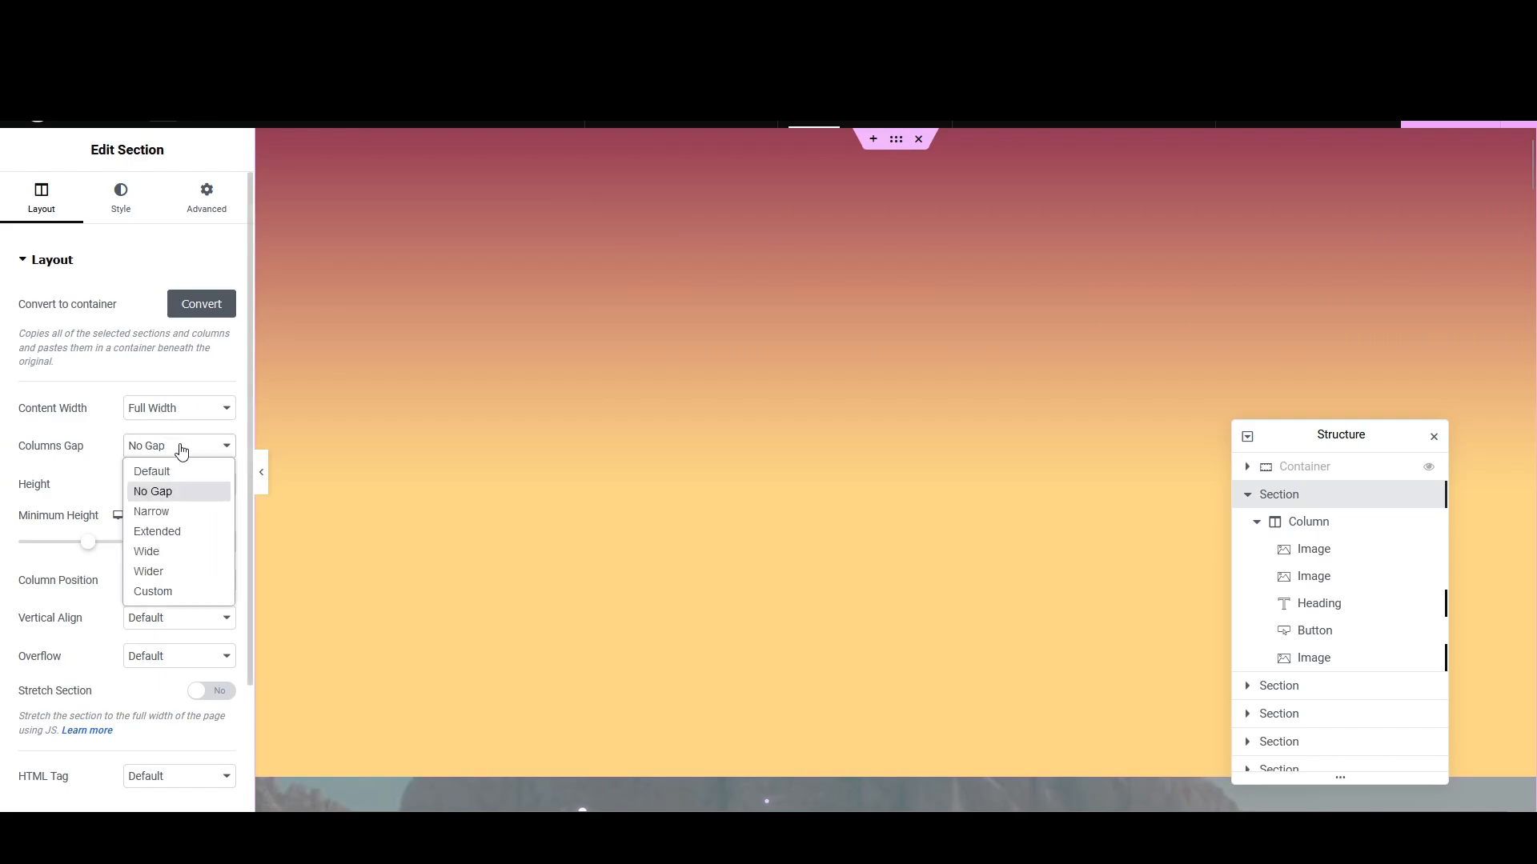
click(182, 446)
click(182, 448)
click(185, 450)
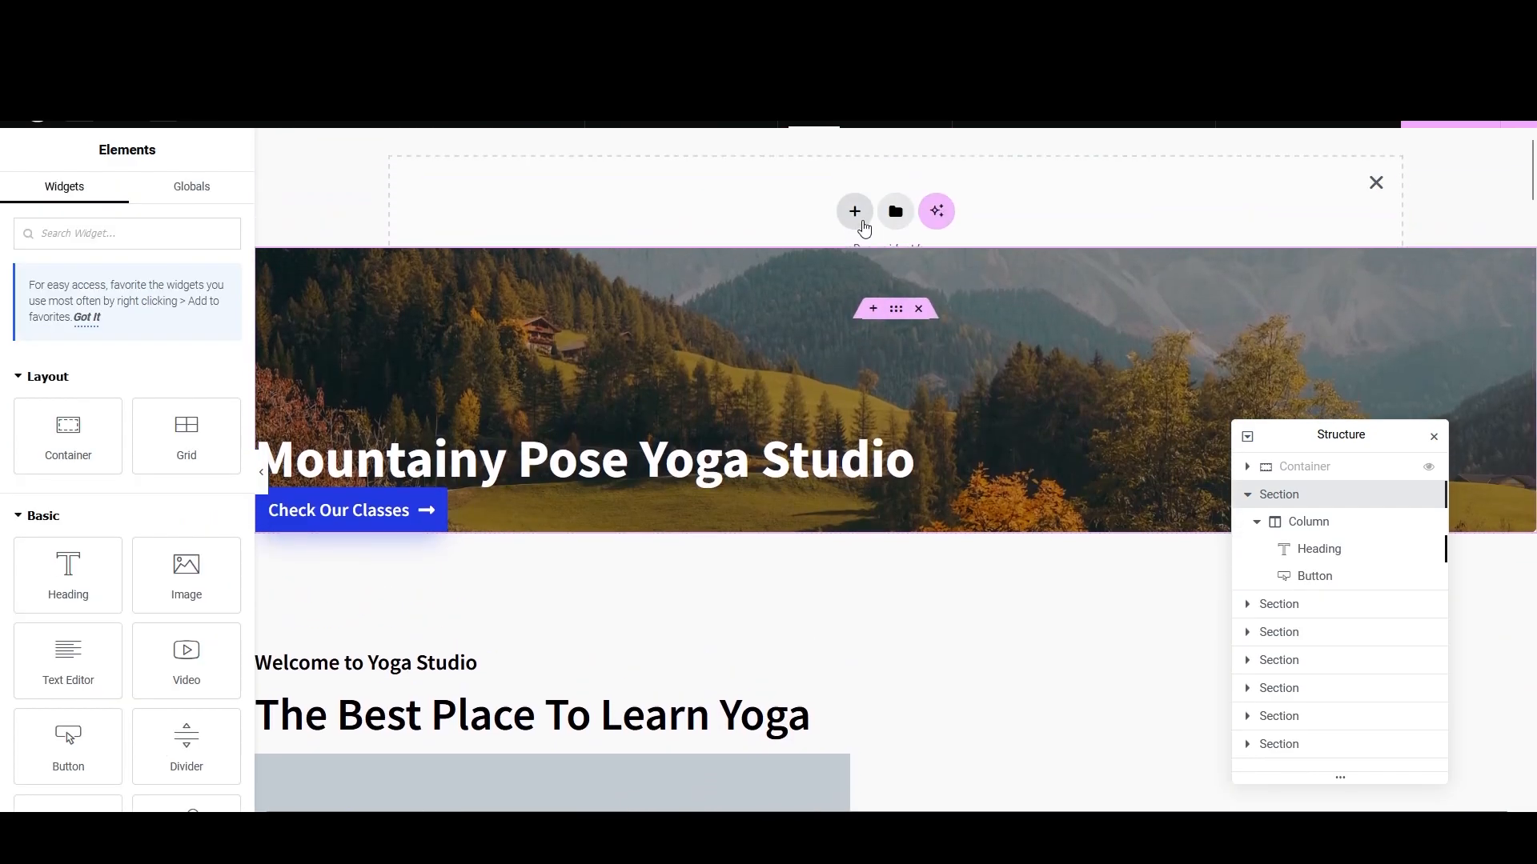
Step: Add a Flexbox container with the single-column downward structure above the Mountainy Pose Yoga Studio section
click(860, 221)
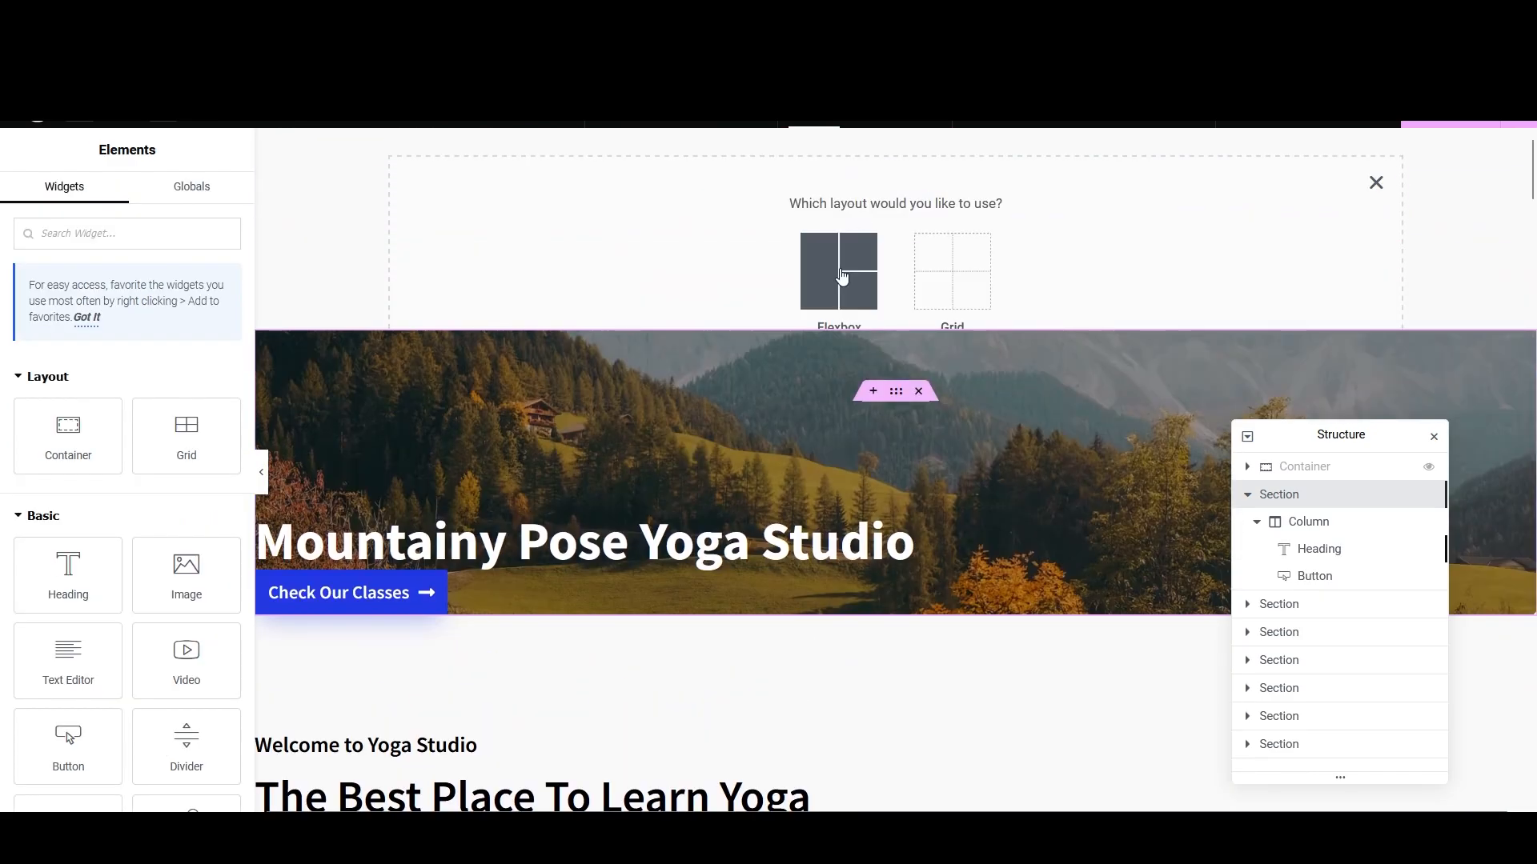
click(841, 272)
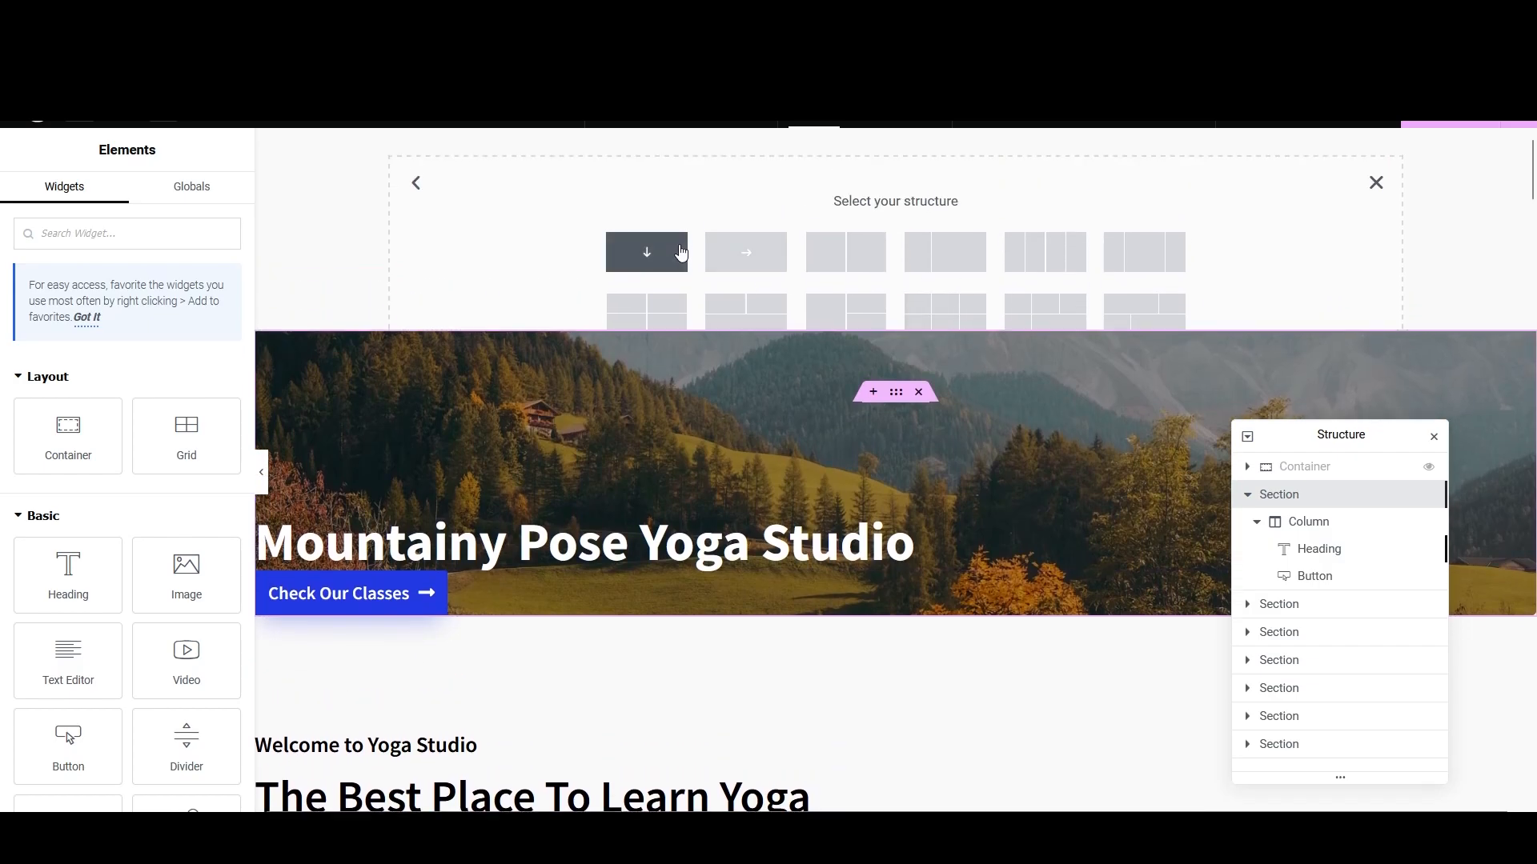
click(681, 253)
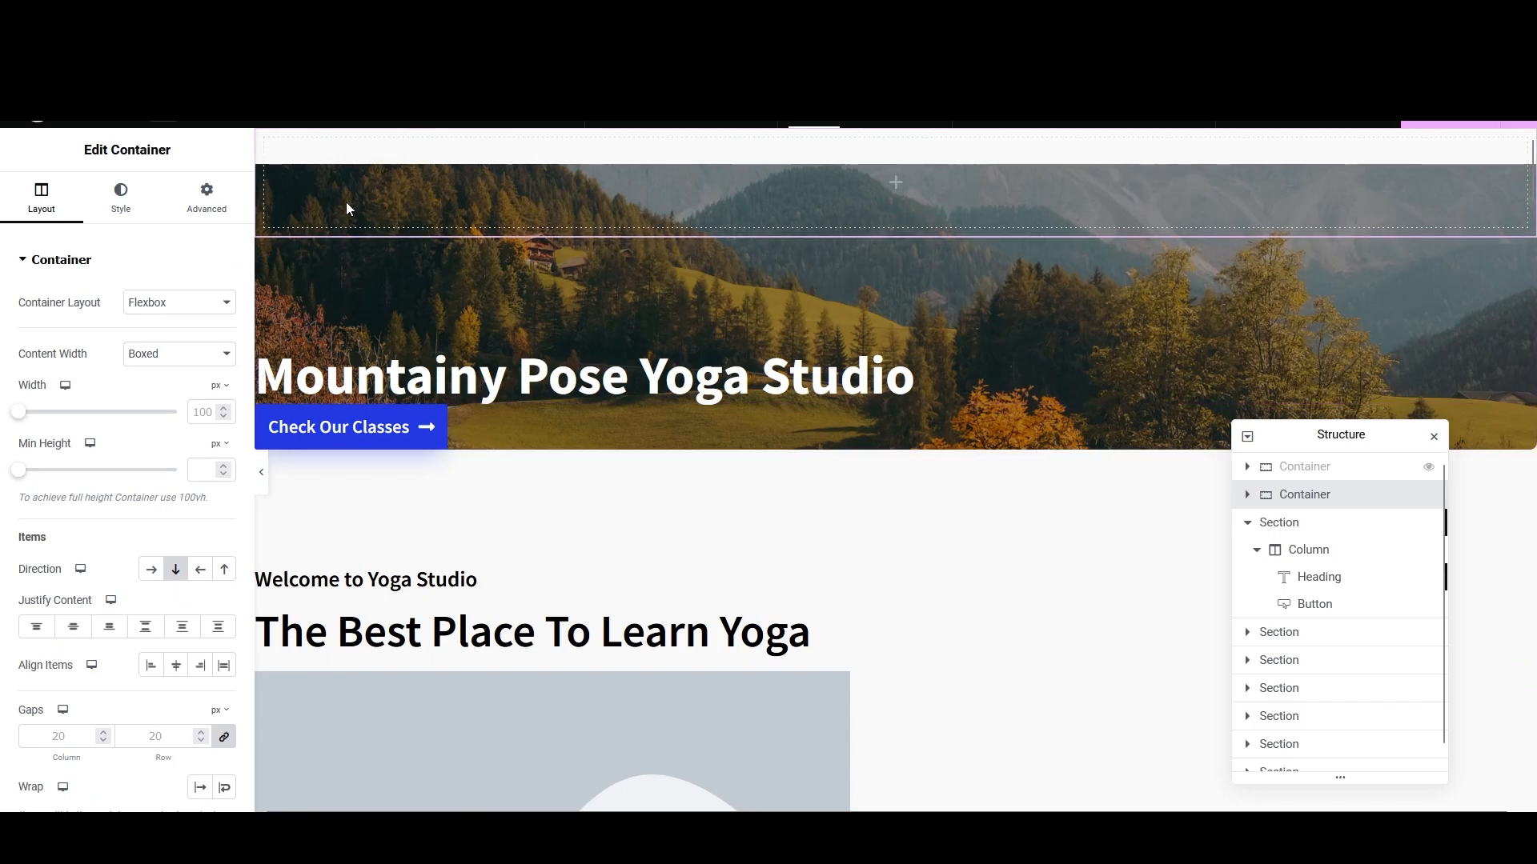
Step: Give the new container a Classic background using 9-Background.png from the media library
click(123, 204)
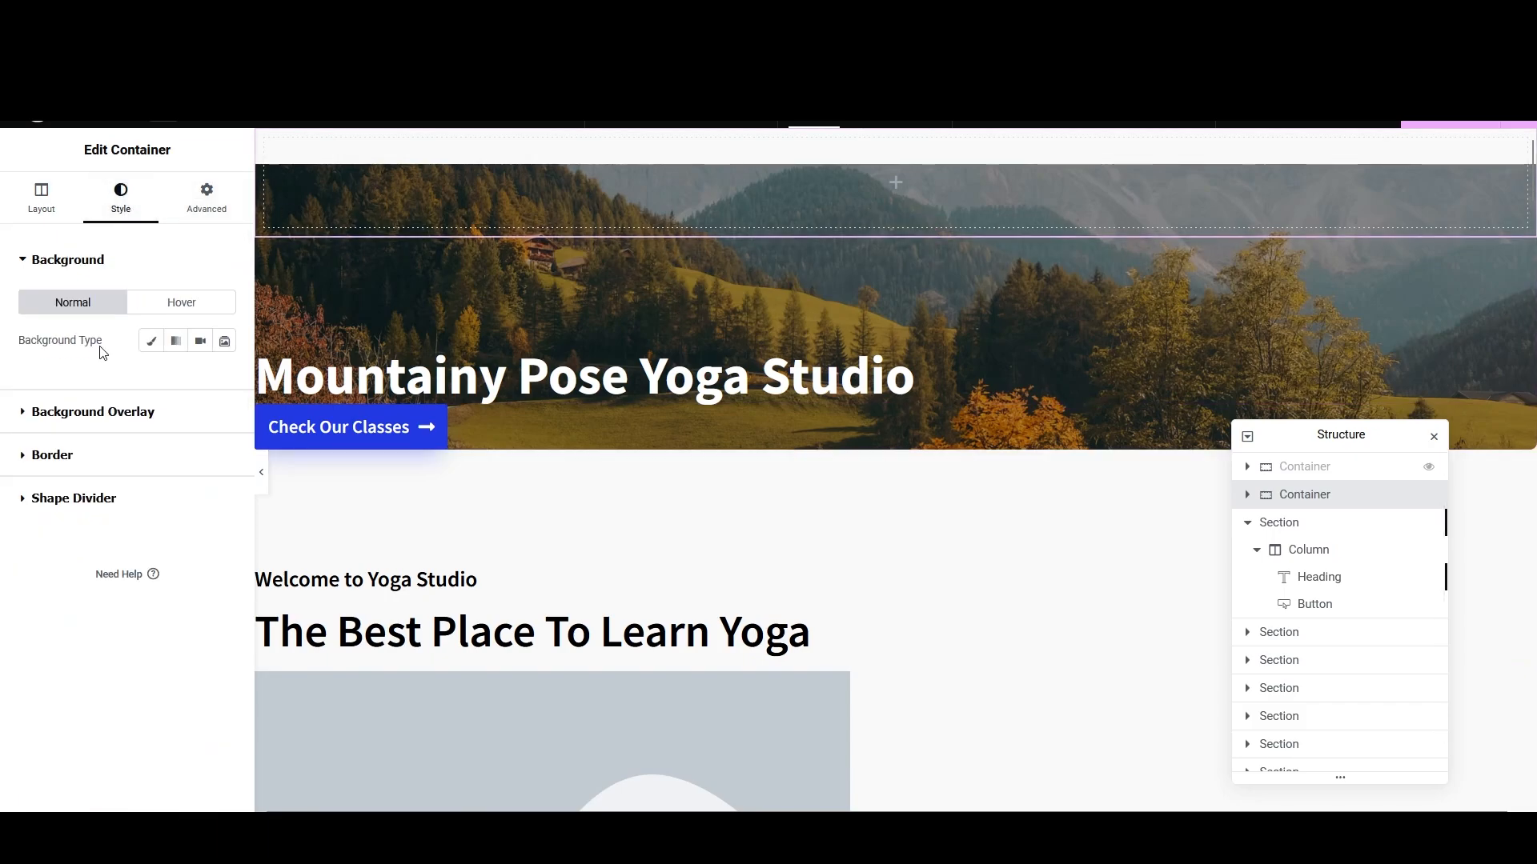
click(177, 341)
click(151, 341)
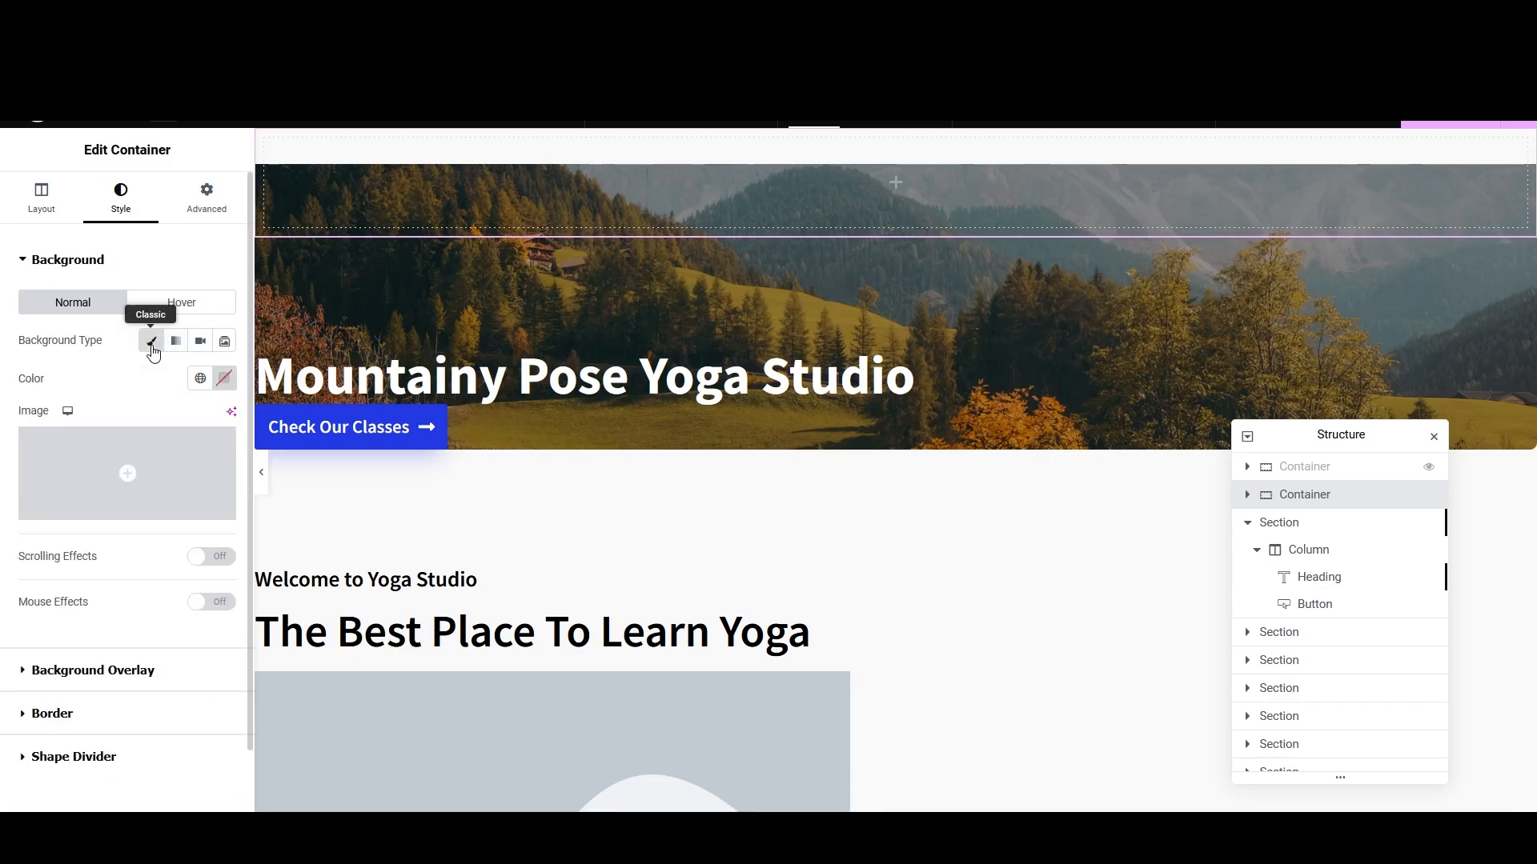
click(140, 454)
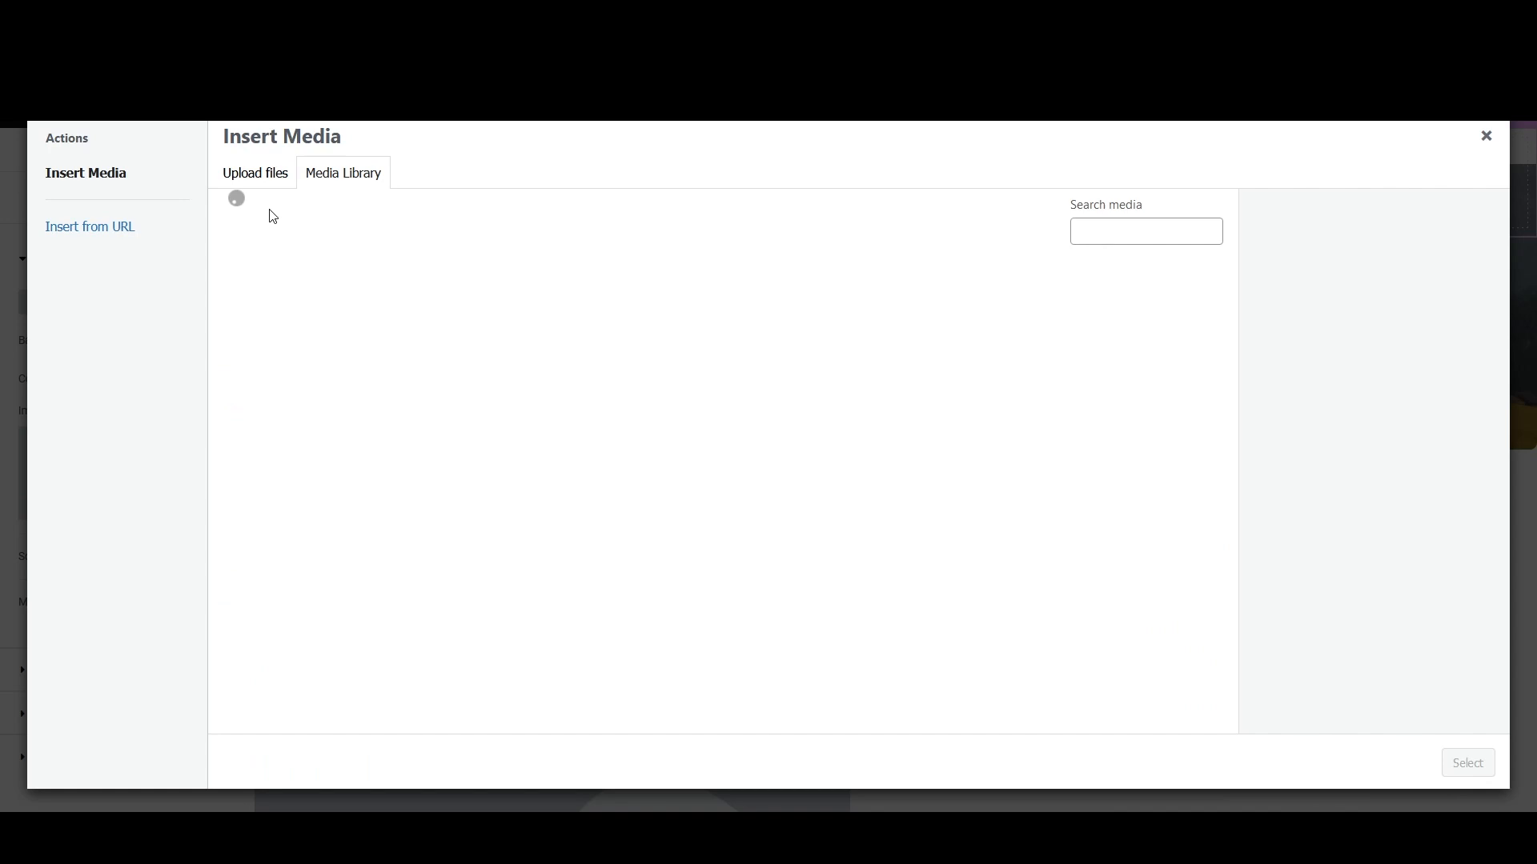
click(288, 304)
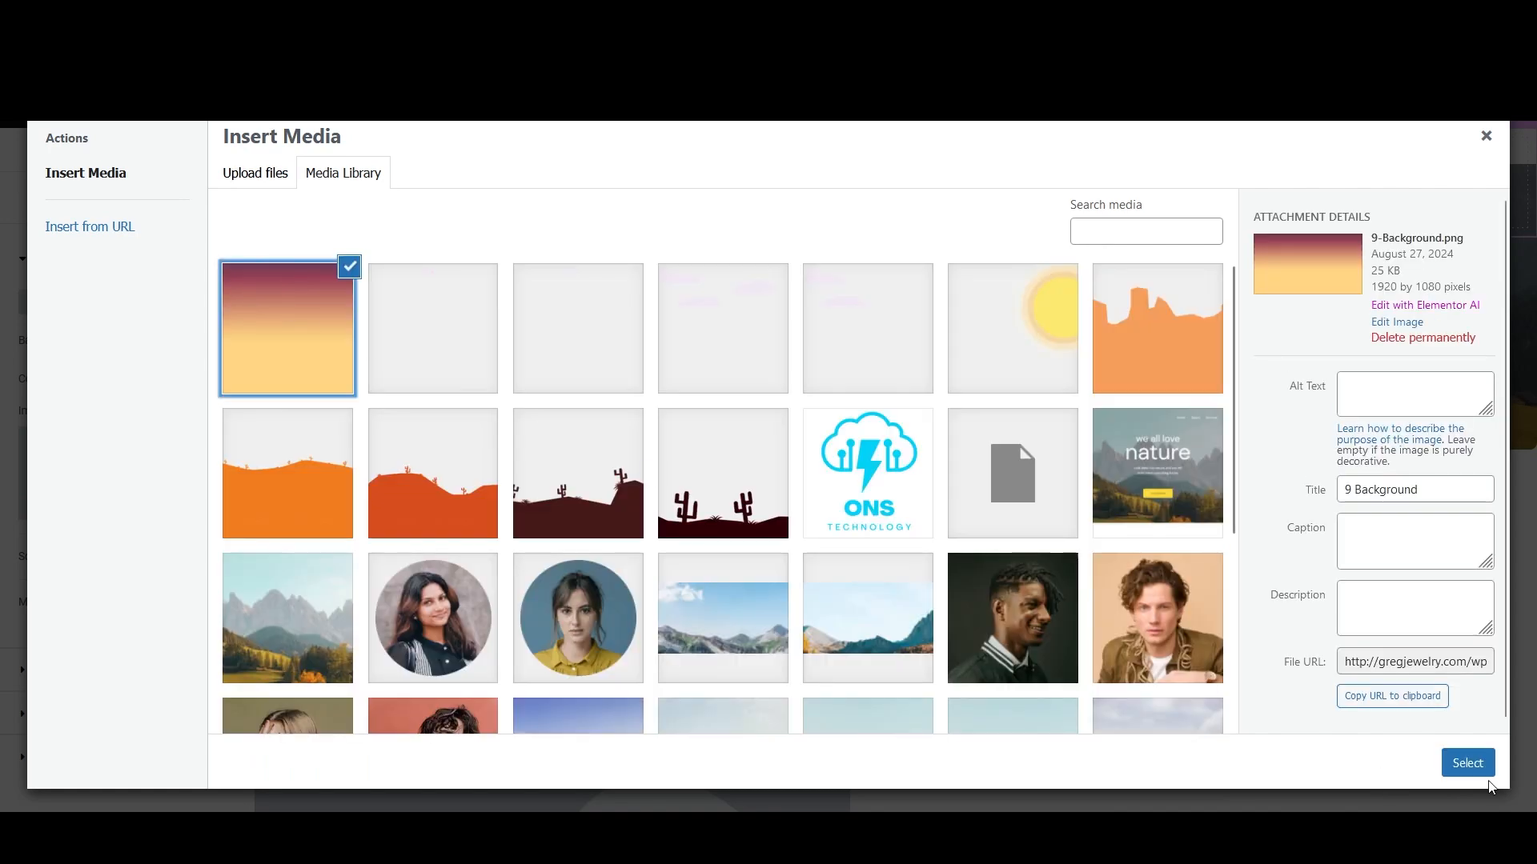
click(1468, 763)
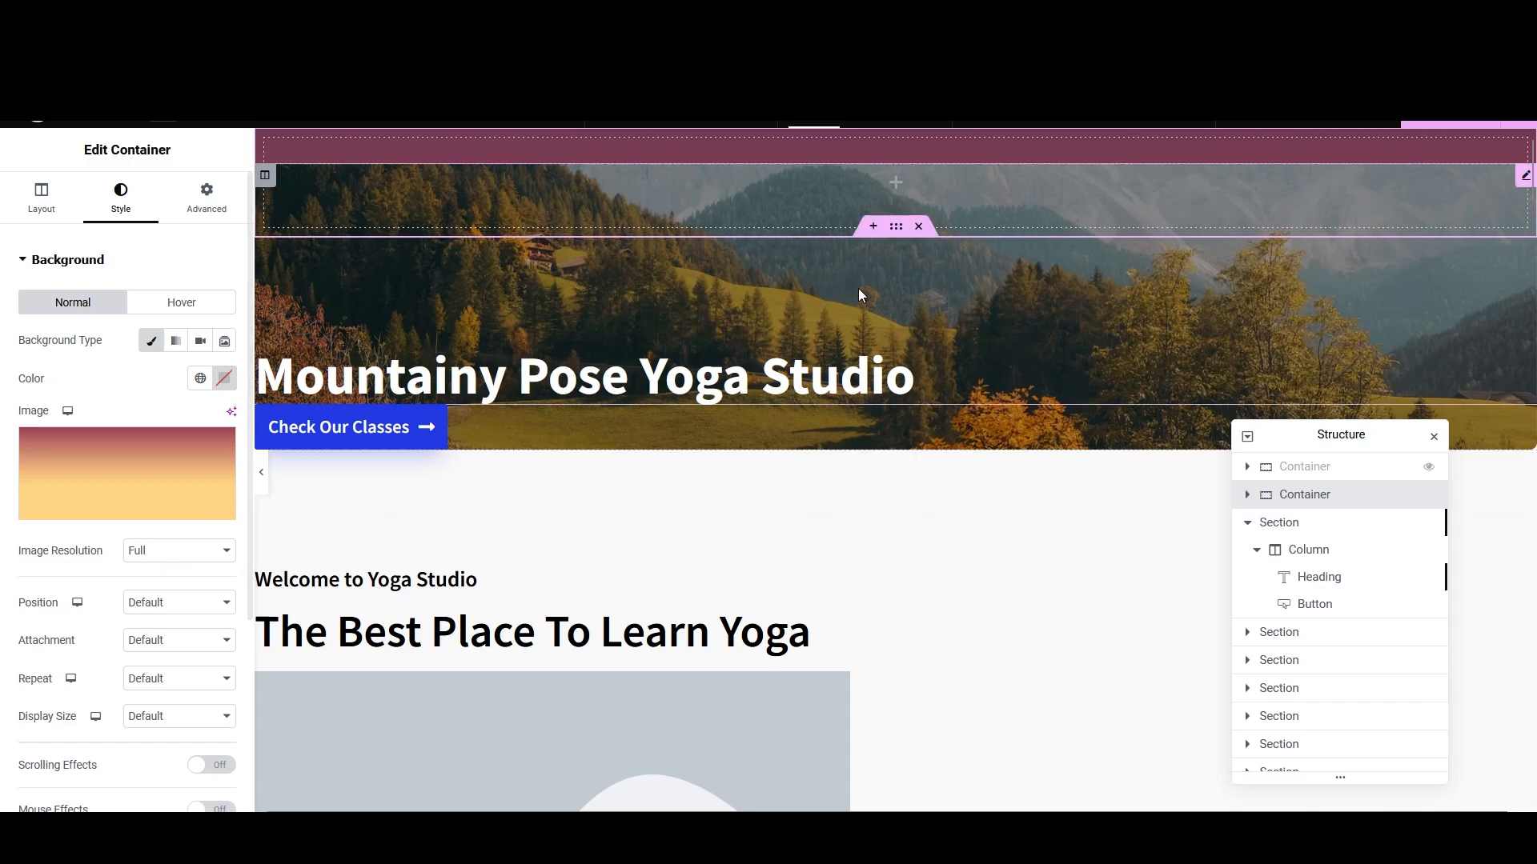
Step: Set the container's width to 100% and its minimum height to 1000 px
click(42, 197)
mouse_move(20, 417)
mouse_down()
mouse_move(171, 425)
mouse_move(4, 410)
mouse_up()
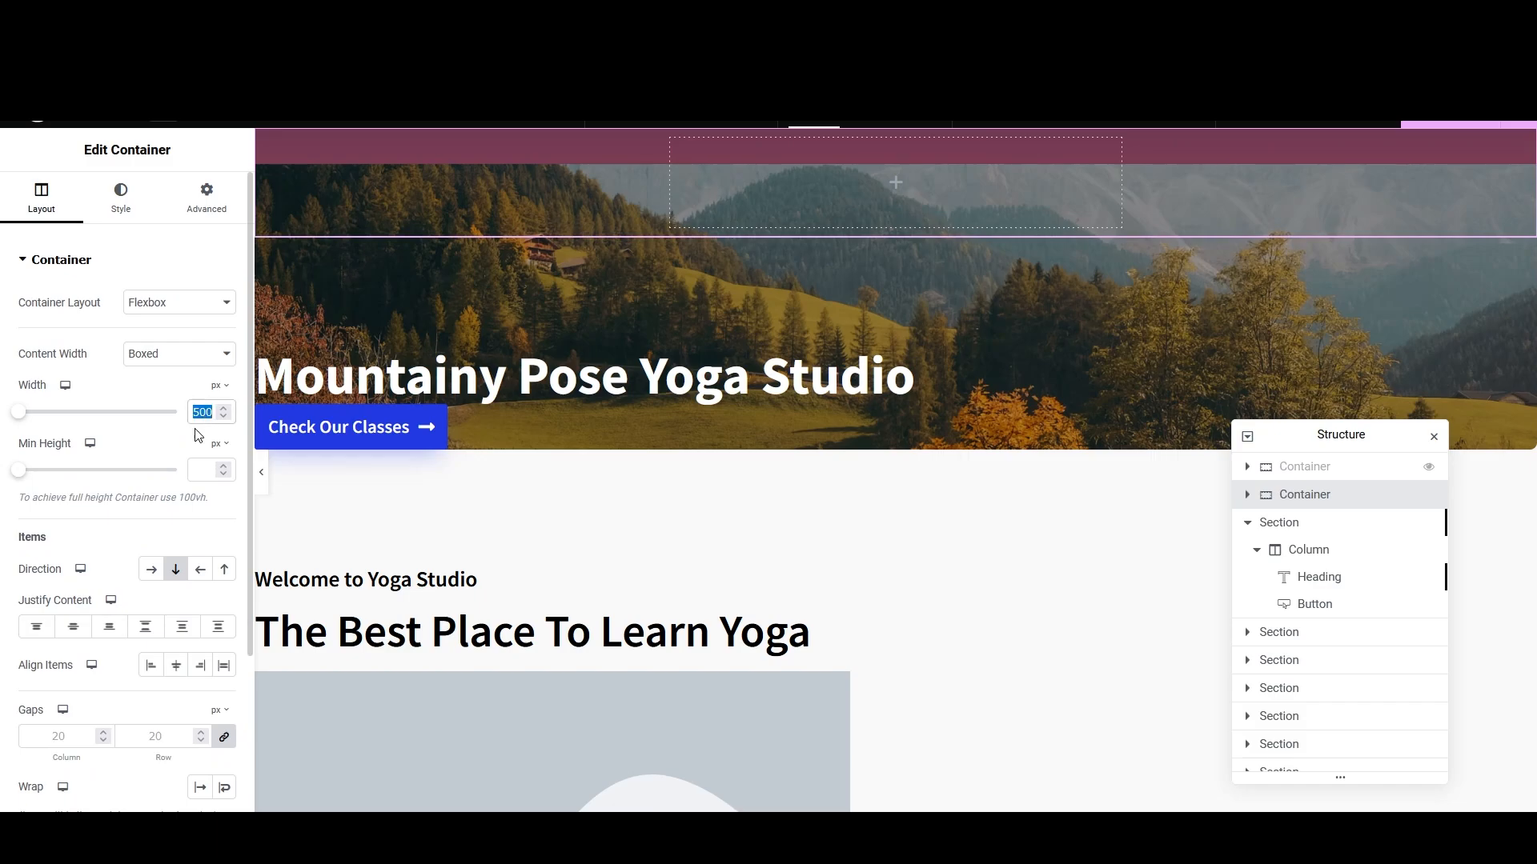
click(221, 388)
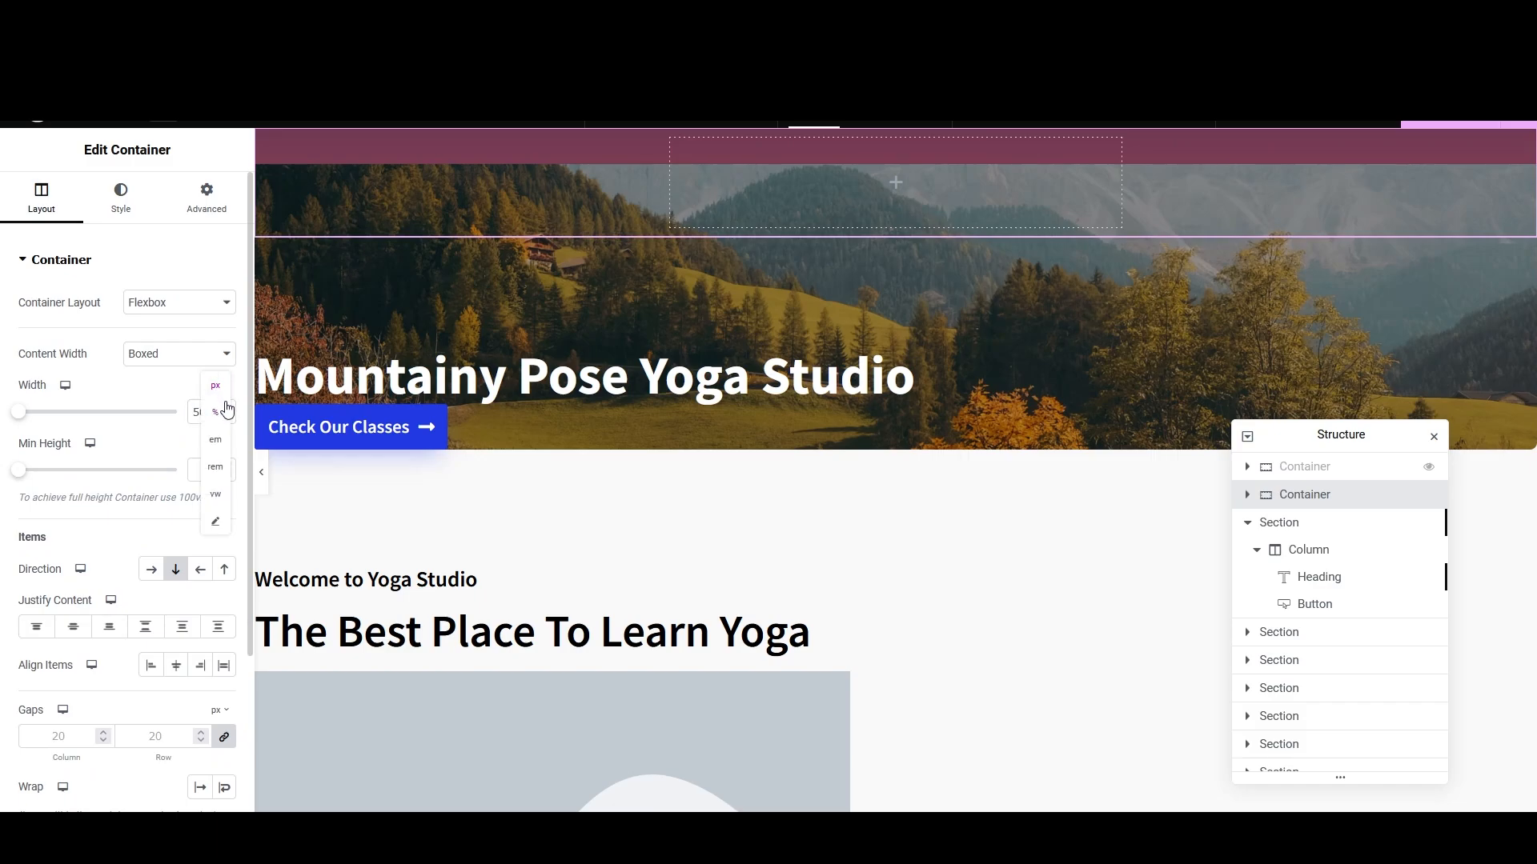
click(216, 417)
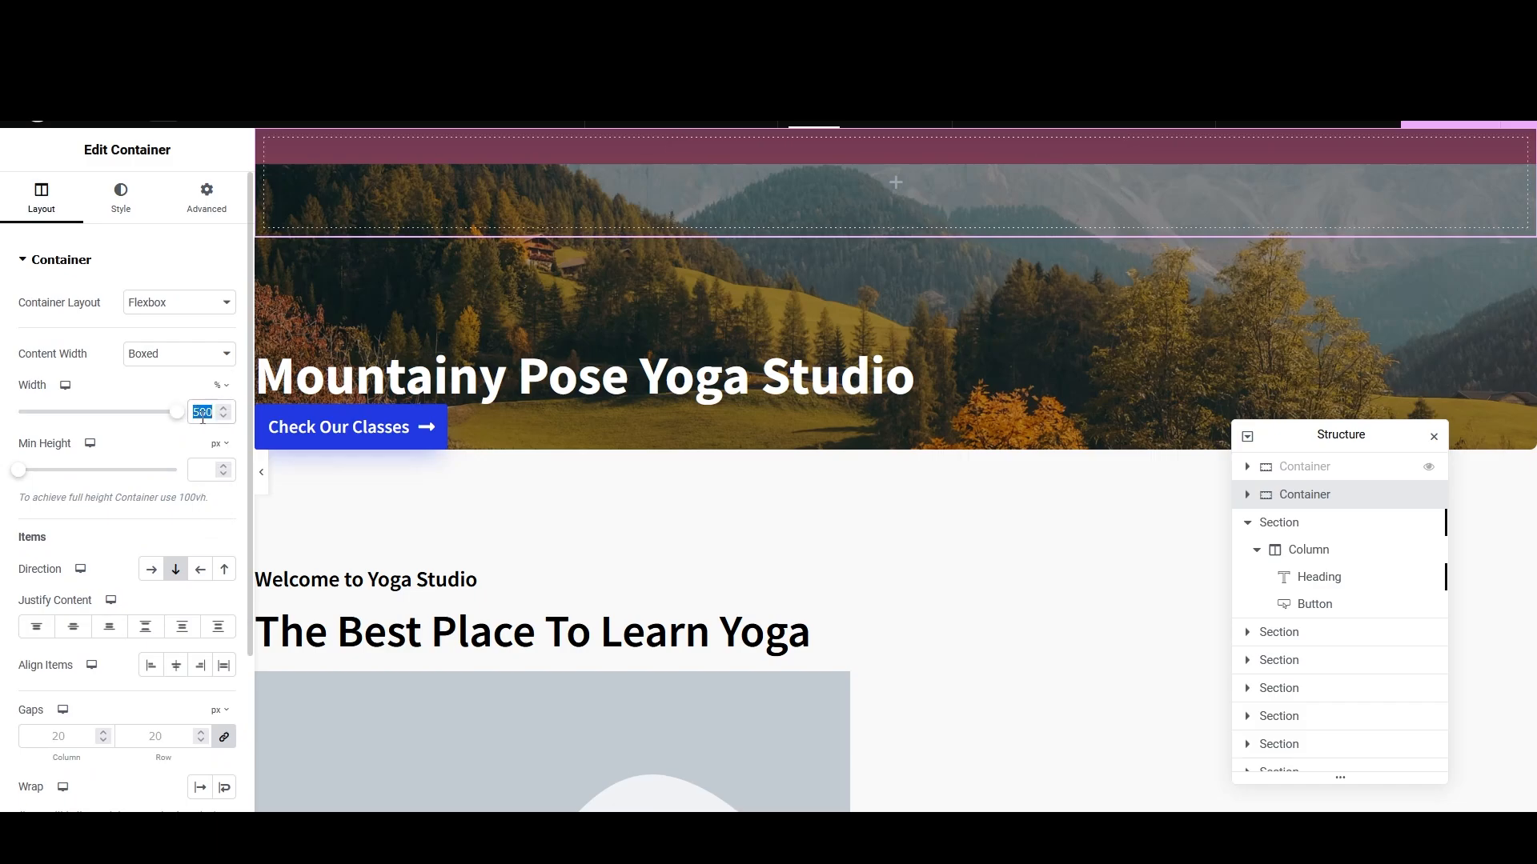
text(100)
click(204, 469)
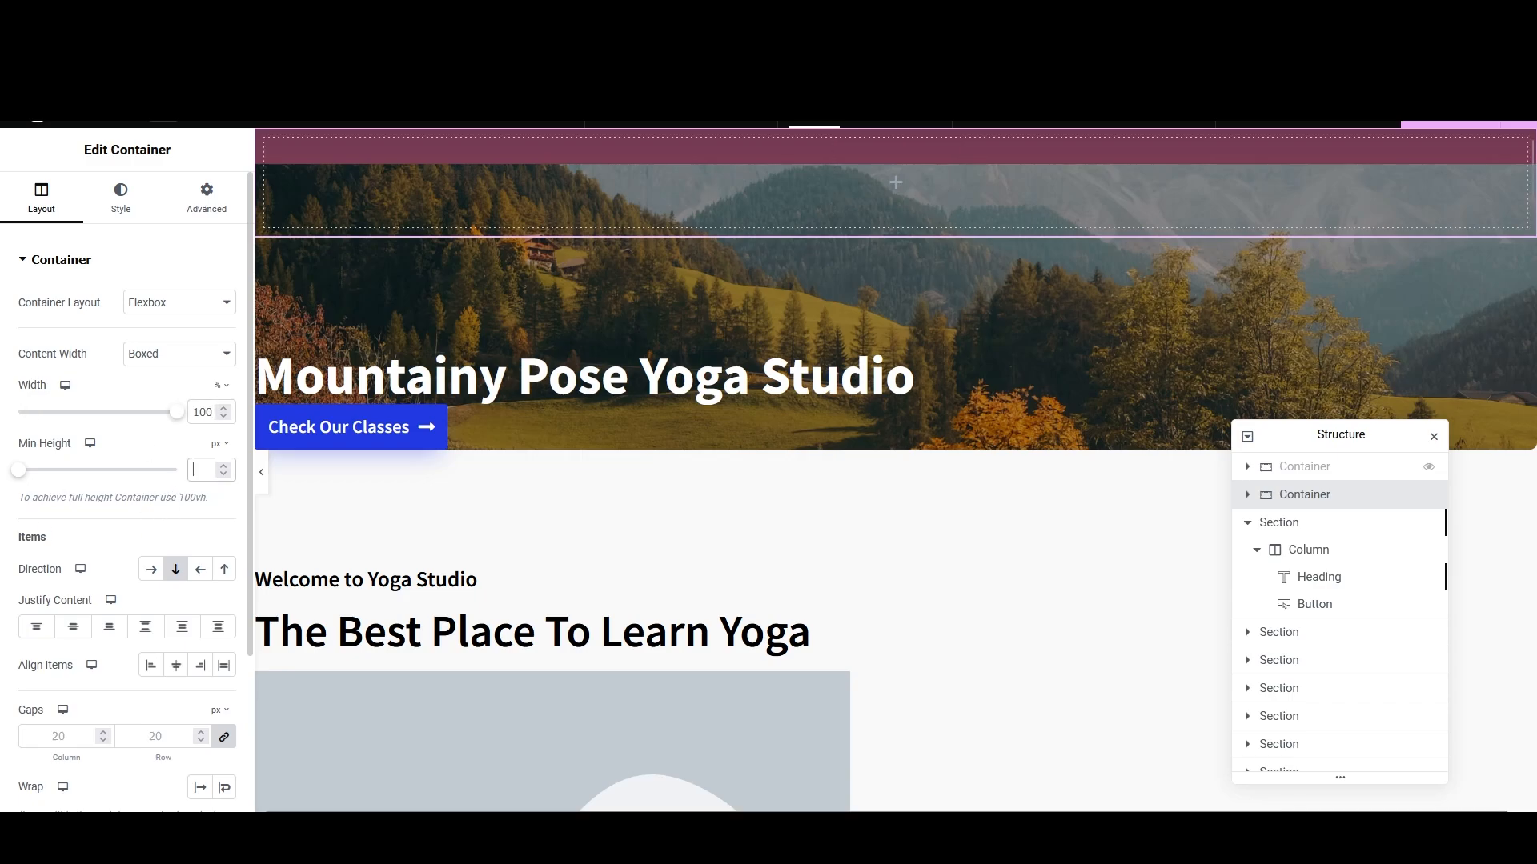
text(1000)
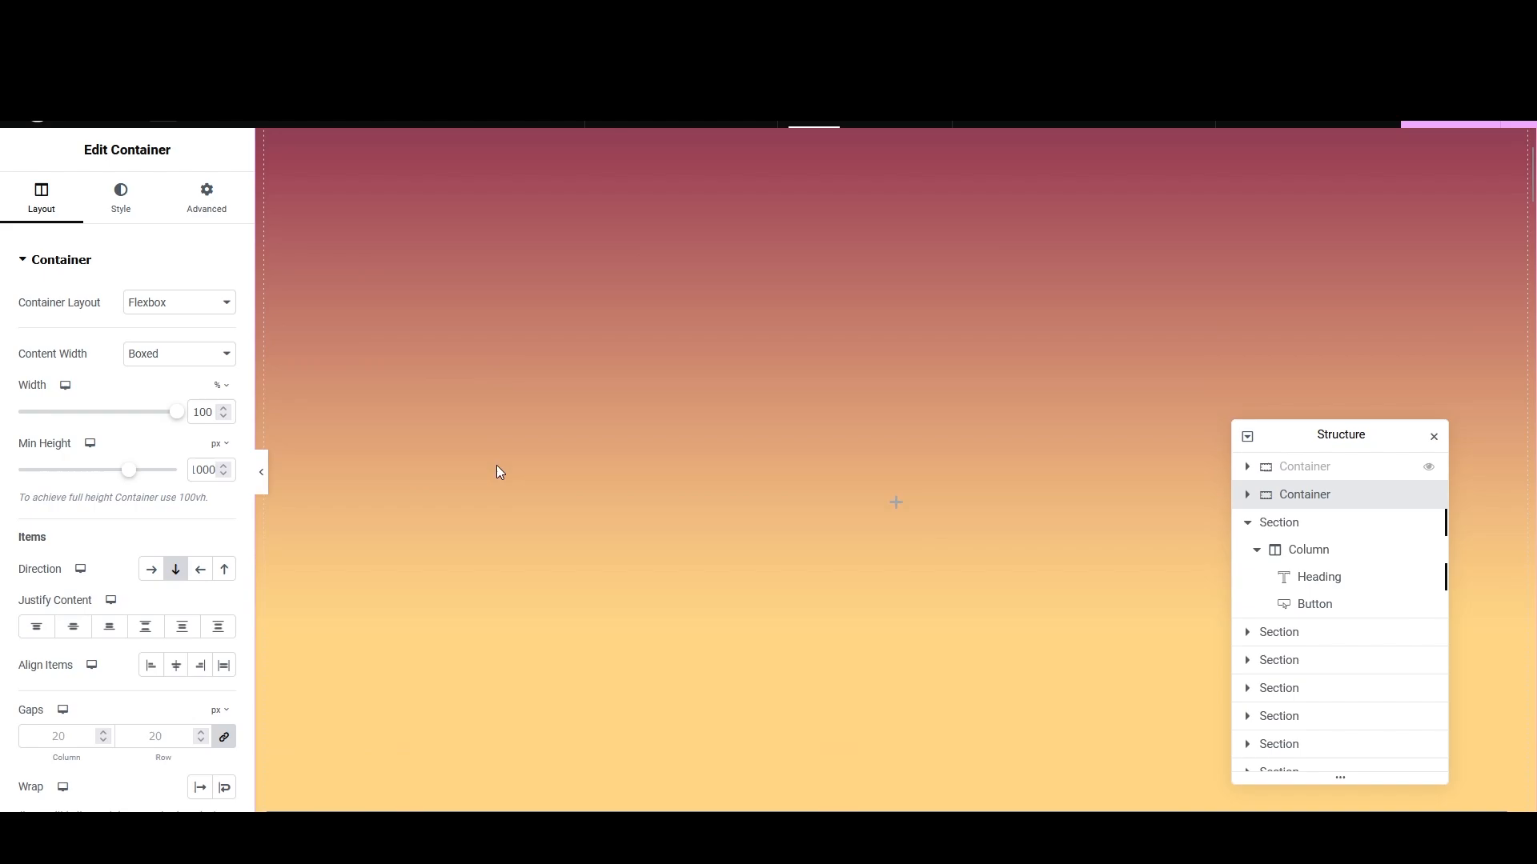
Step: Change the container's content width to Full Width and check its remaining layout options
click(168, 355)
click(165, 400)
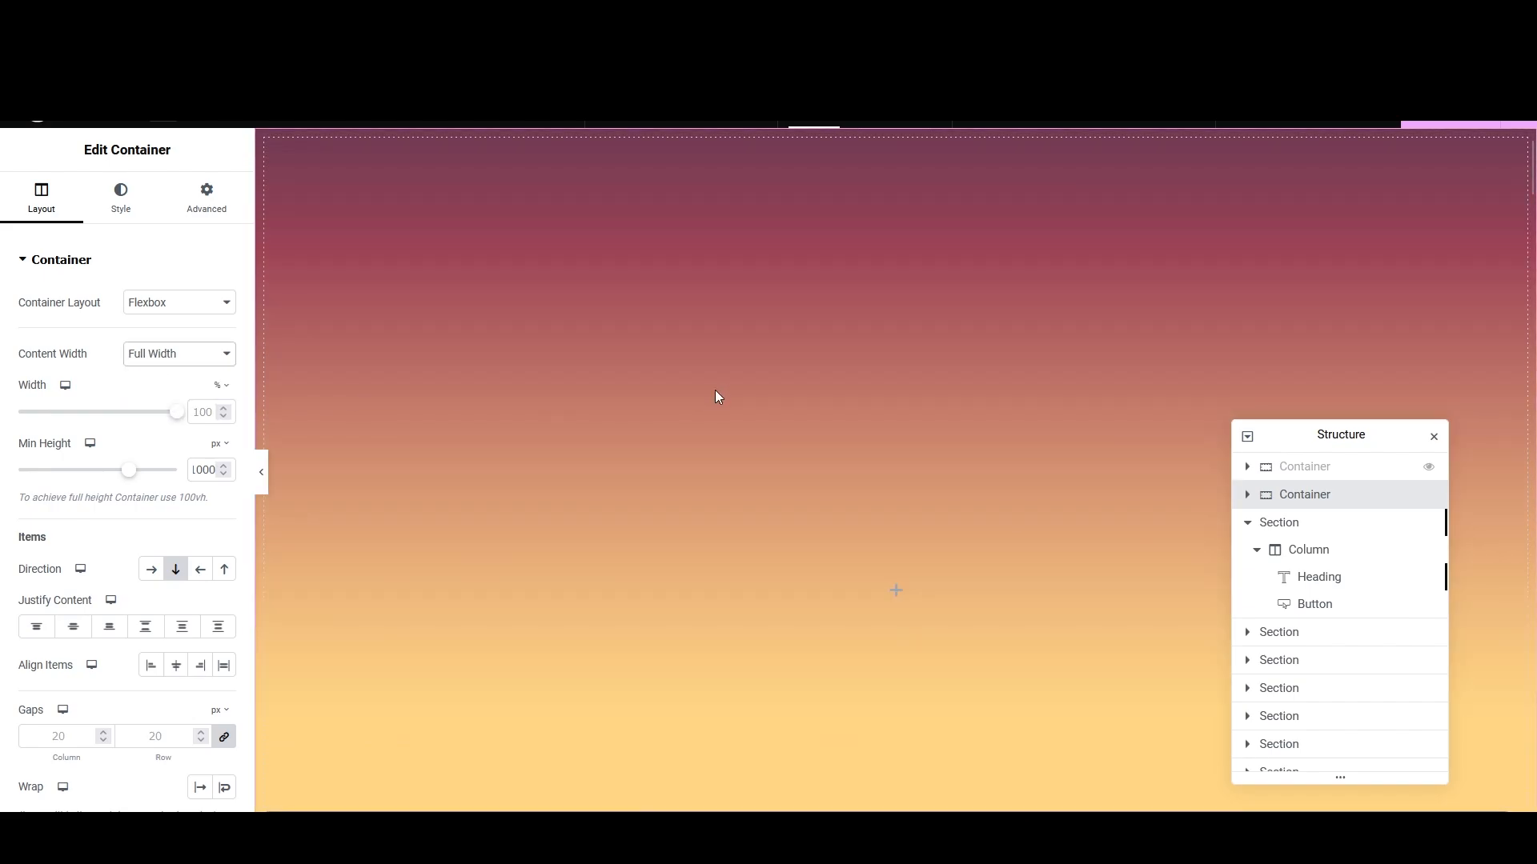
scroll(713, 402, down, 5)
scroll(712, 408, up, 6)
scroll(130, 596, down, 2)
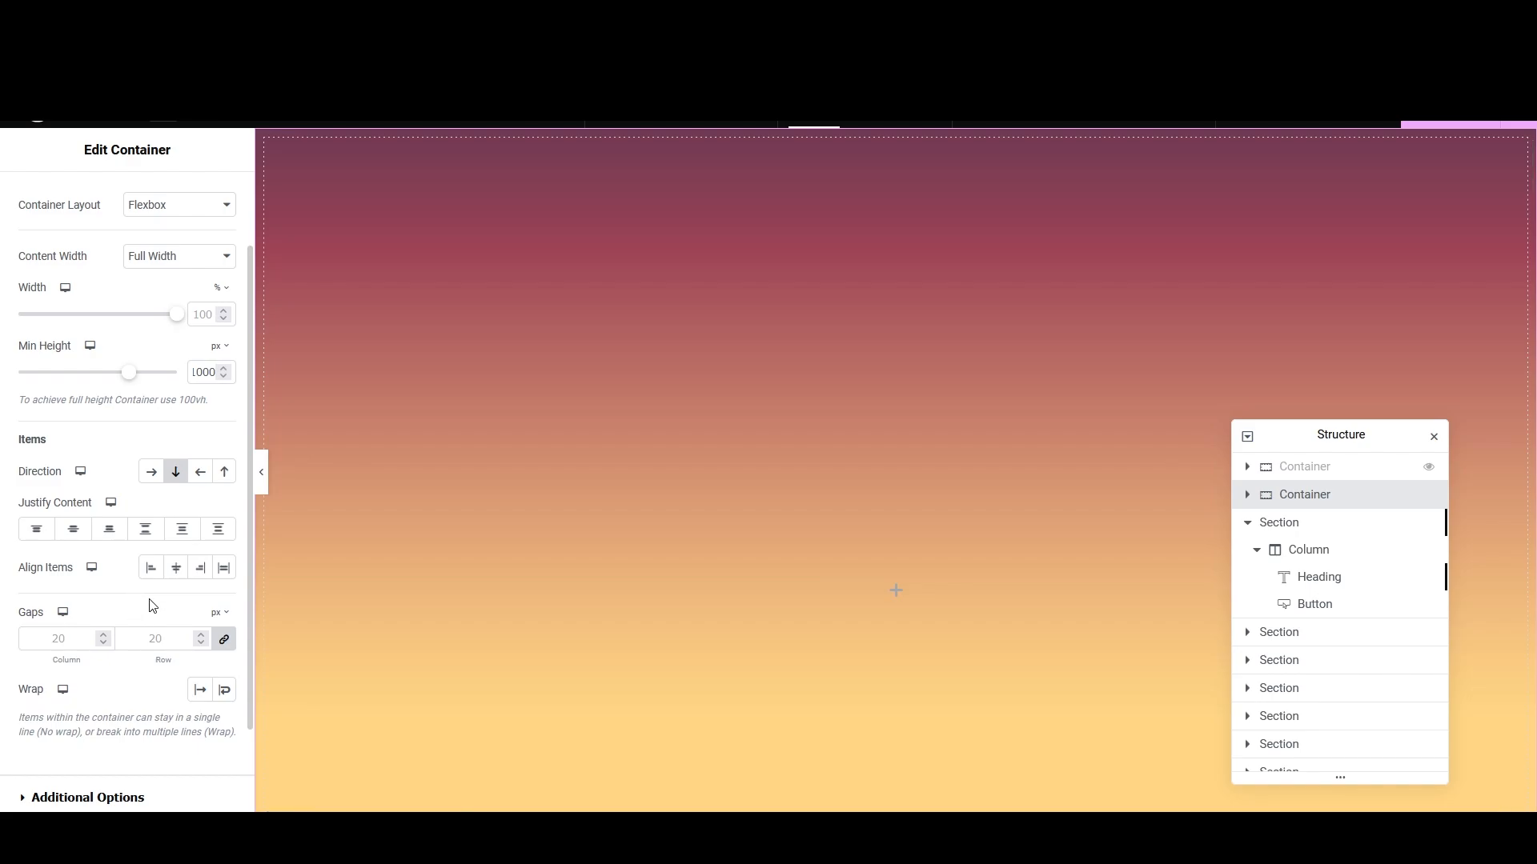
scroll(158, 610, down, 2)
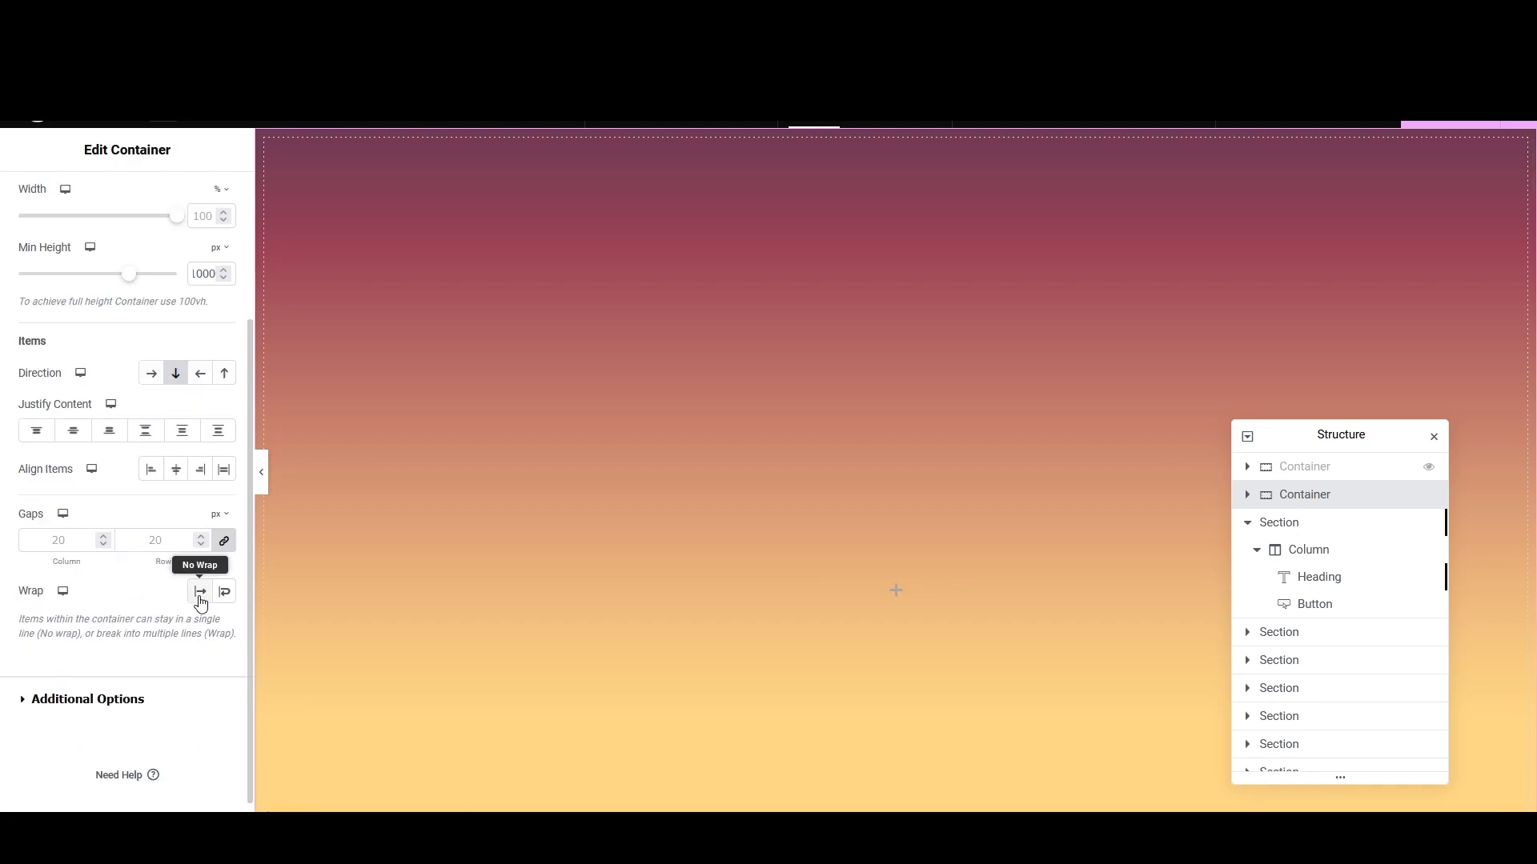
scroll(199, 548, up, 4)
Step: Set the container's background image attachment to Fixed and its repeat to No-repeat
click(138, 188)
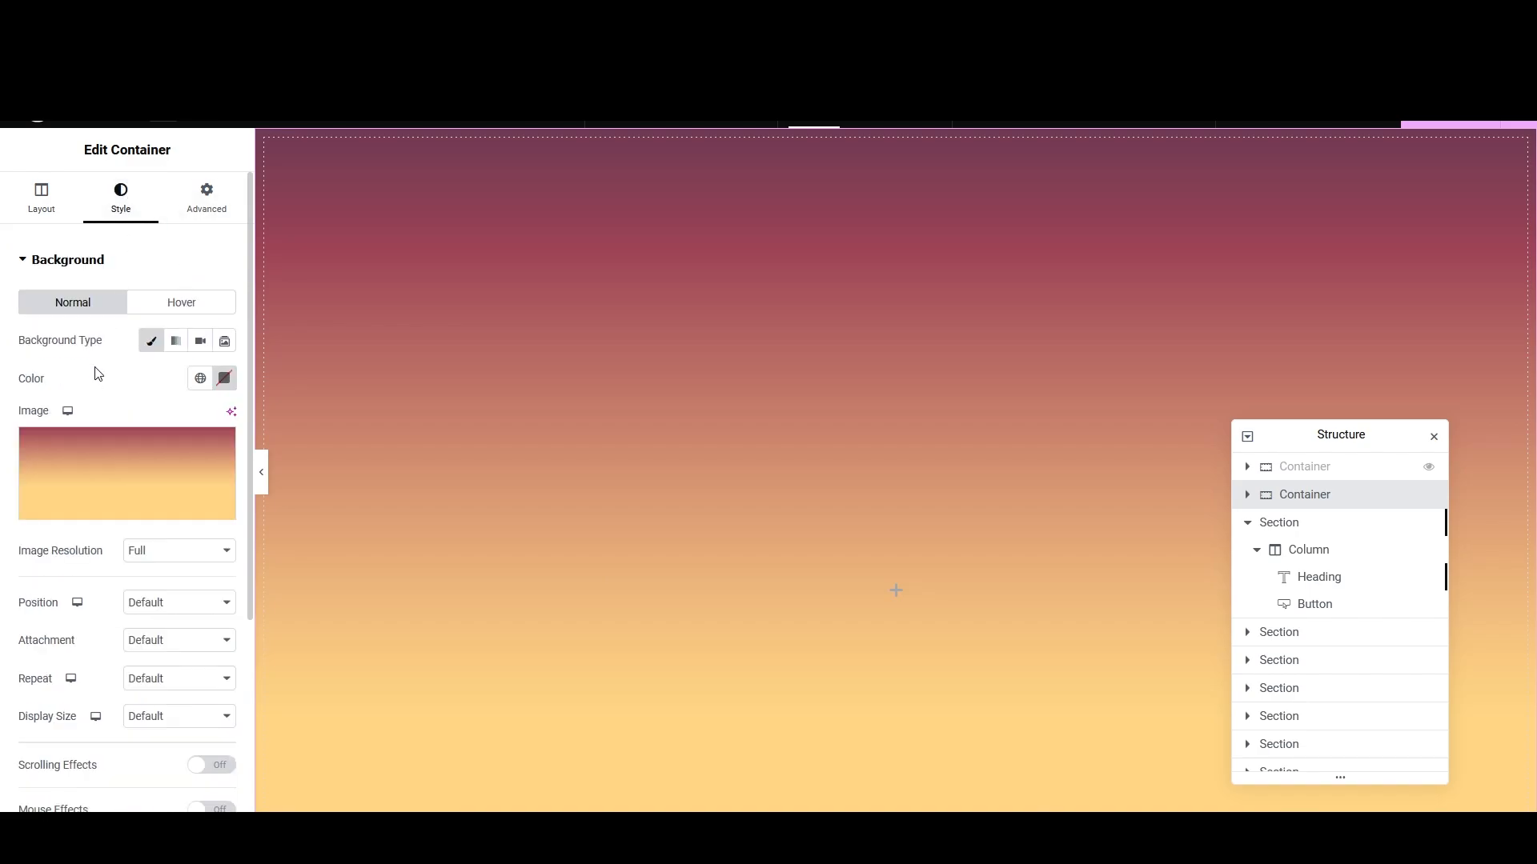
scroll(78, 417, down, 2)
click(205, 514)
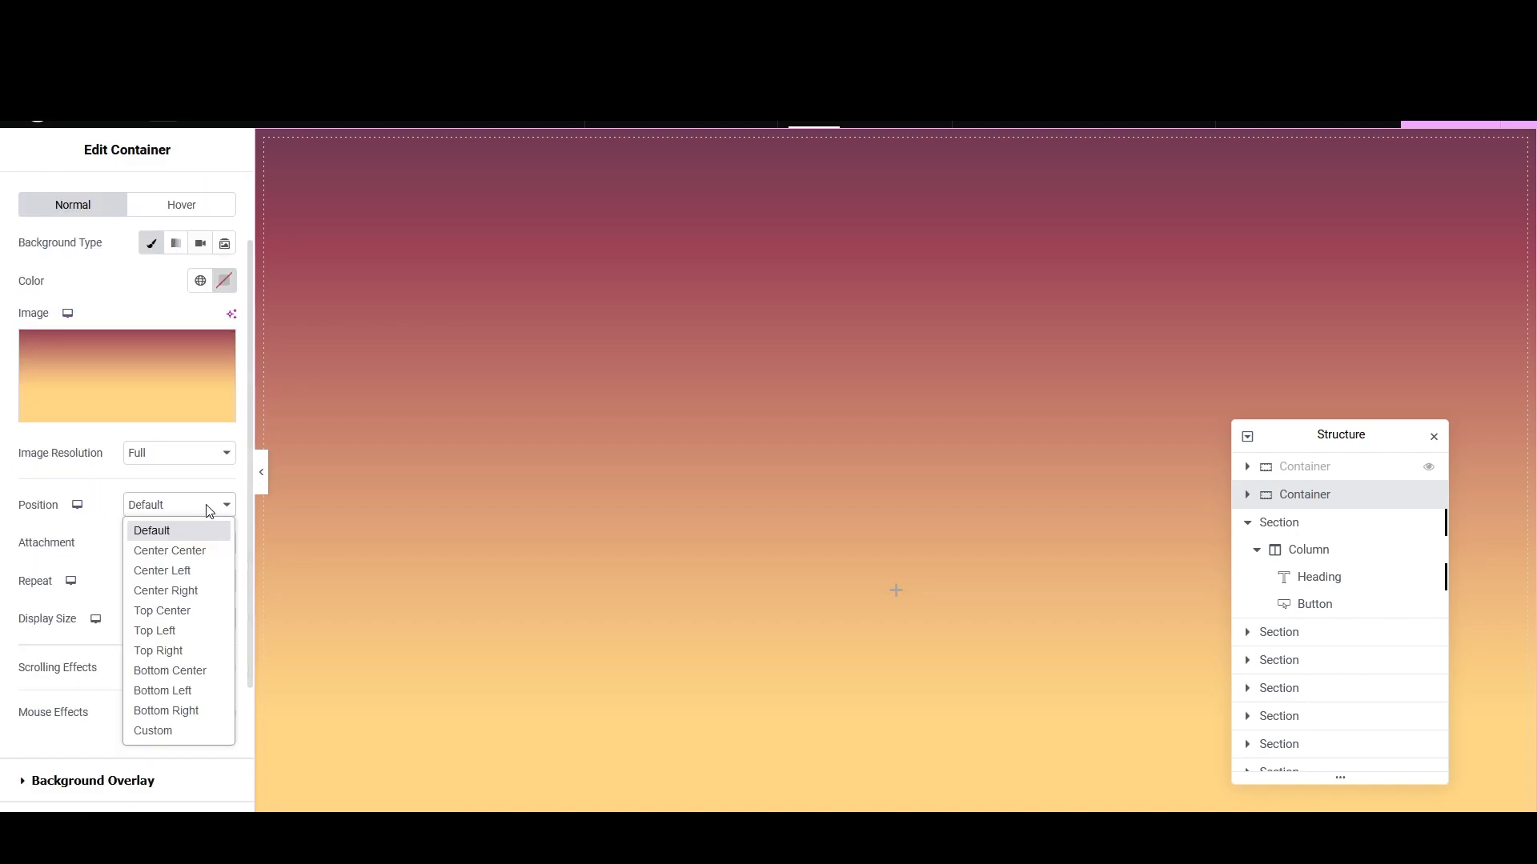
click(203, 514)
click(182, 543)
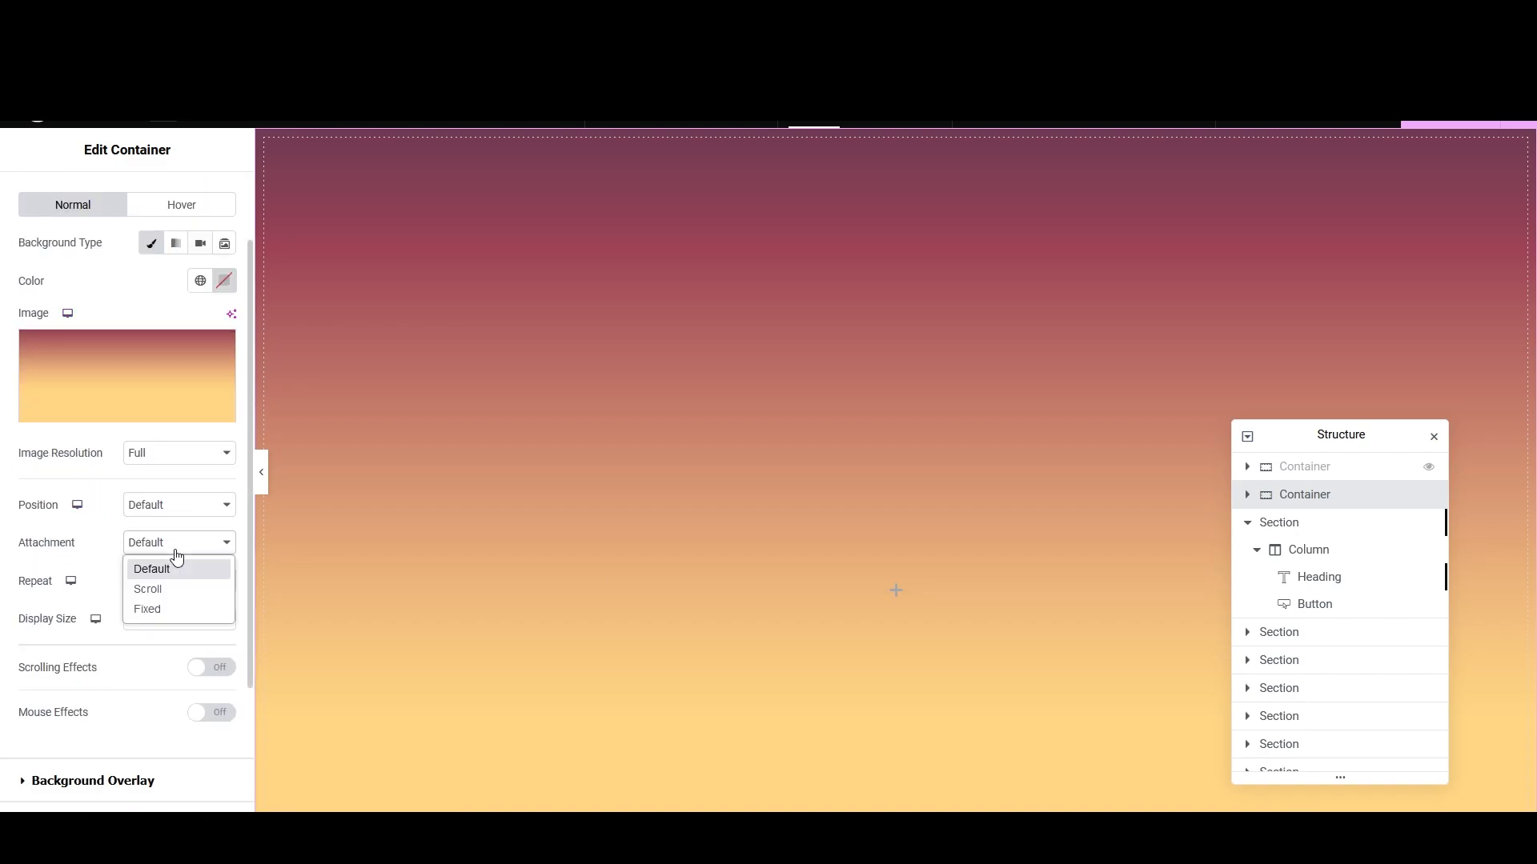
click(149, 611)
click(186, 609)
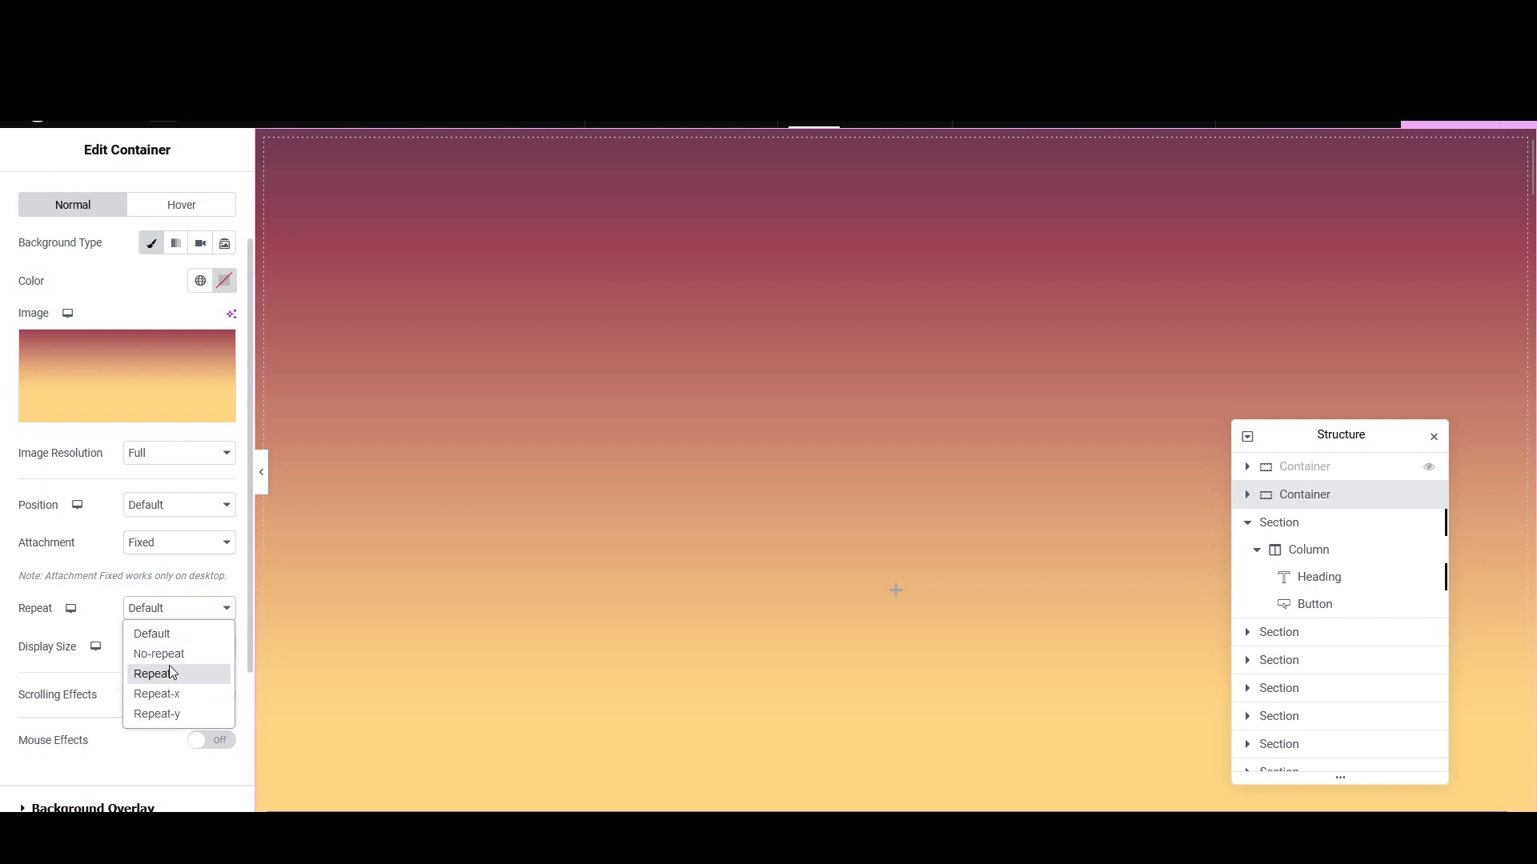
click(165, 654)
Step: Compare the Cover and Auto display sizes for the background image and settle on Cover
click(189, 647)
click(192, 655)
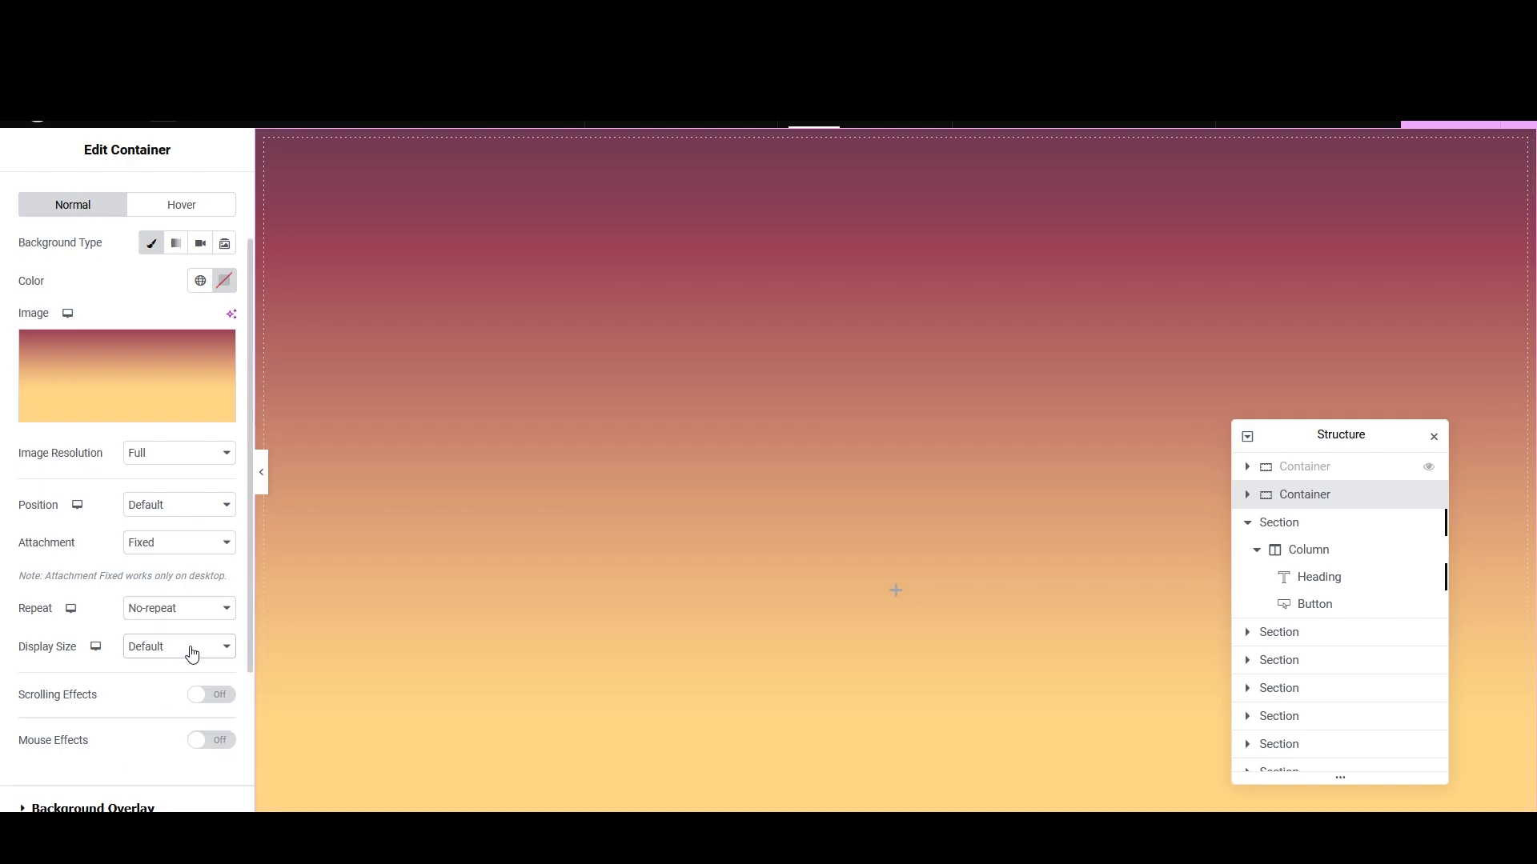
click(192, 655)
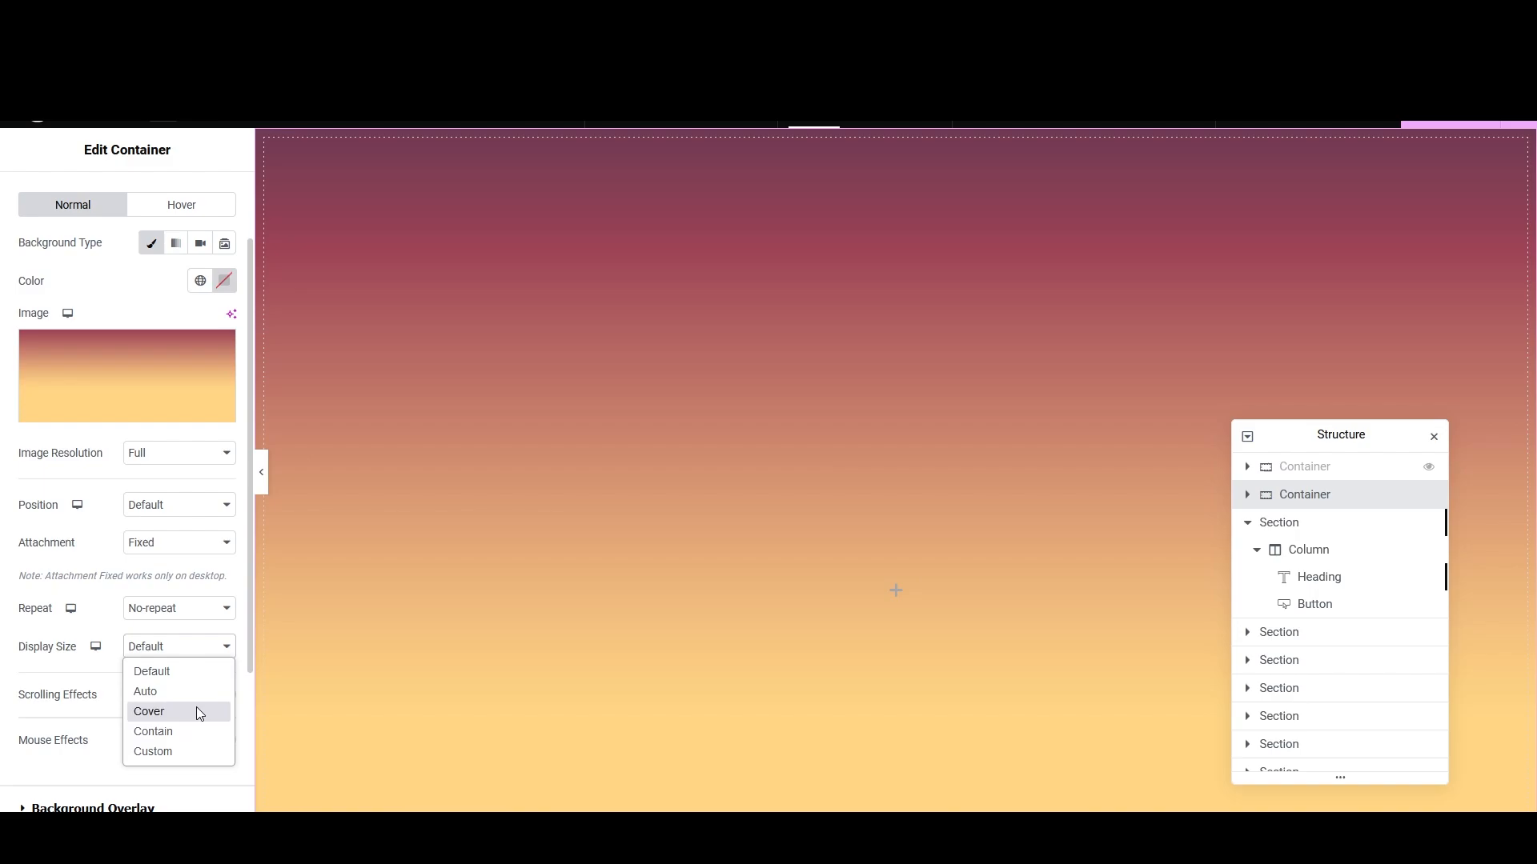
click(195, 708)
click(194, 650)
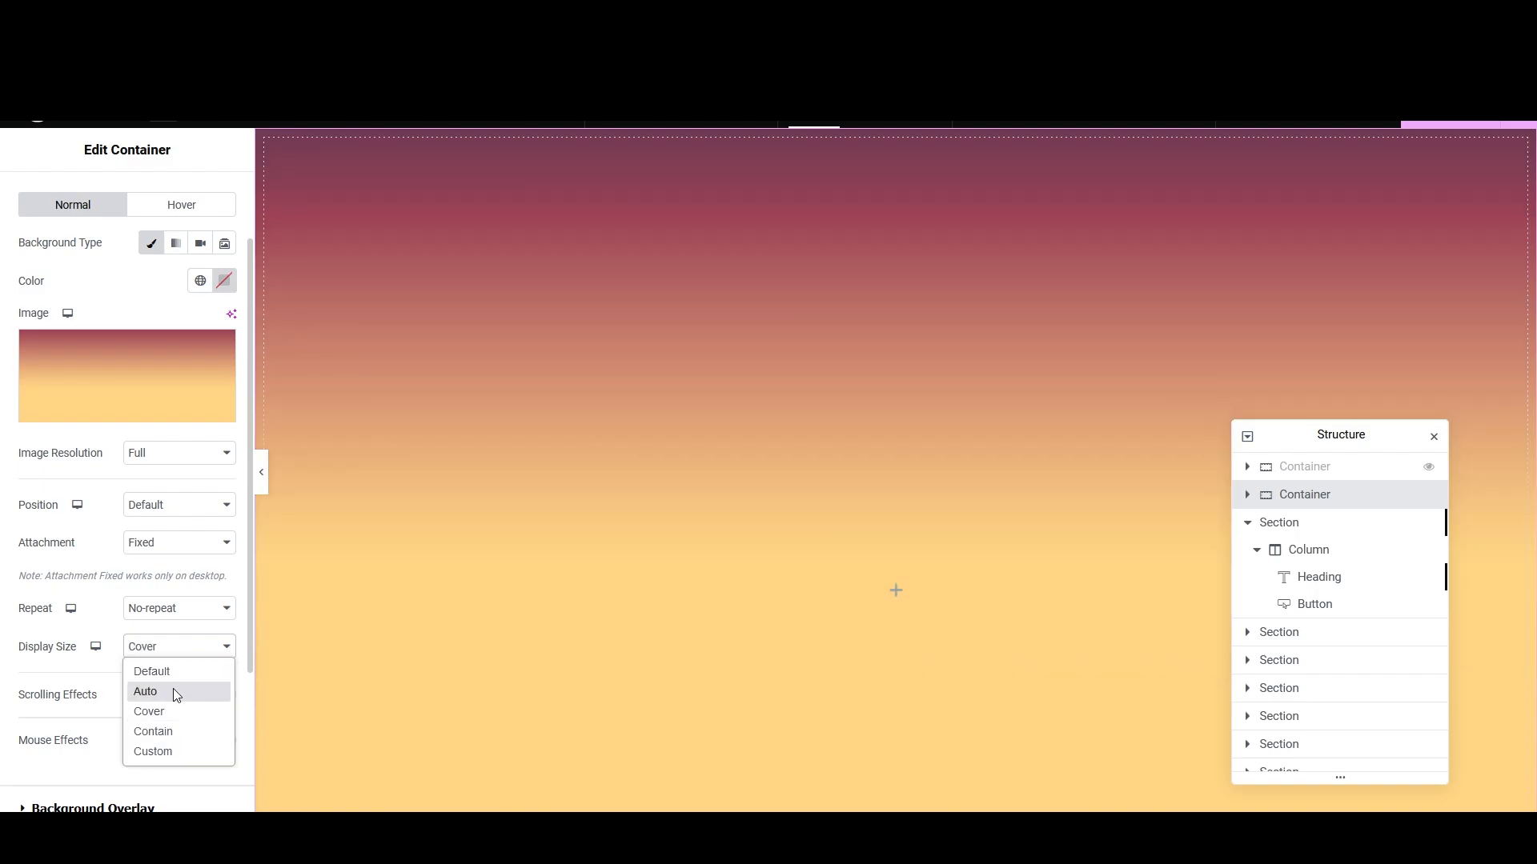
click(176, 693)
click(192, 653)
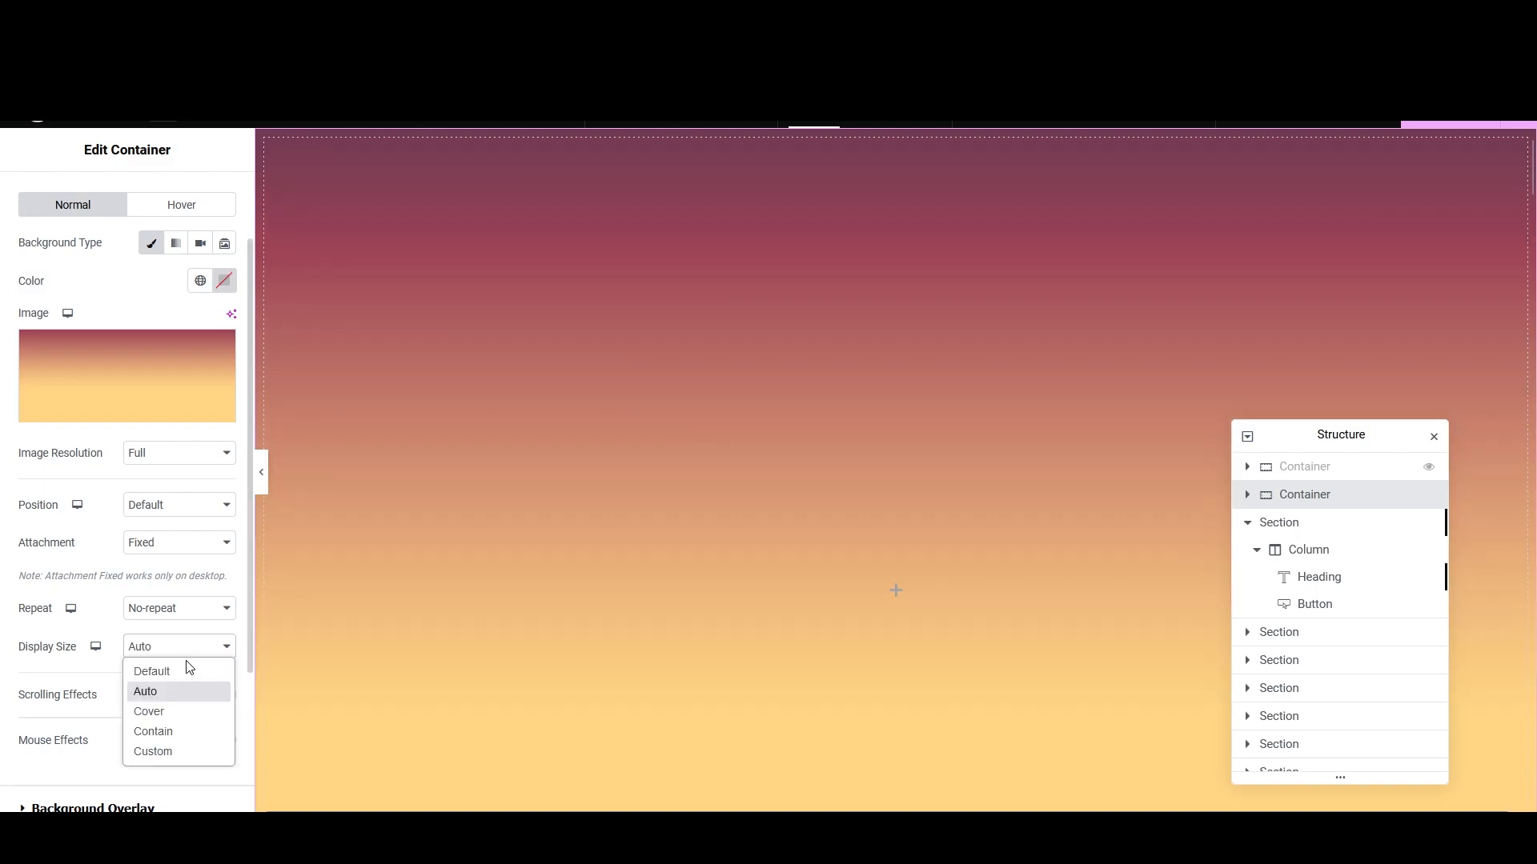
click(168, 712)
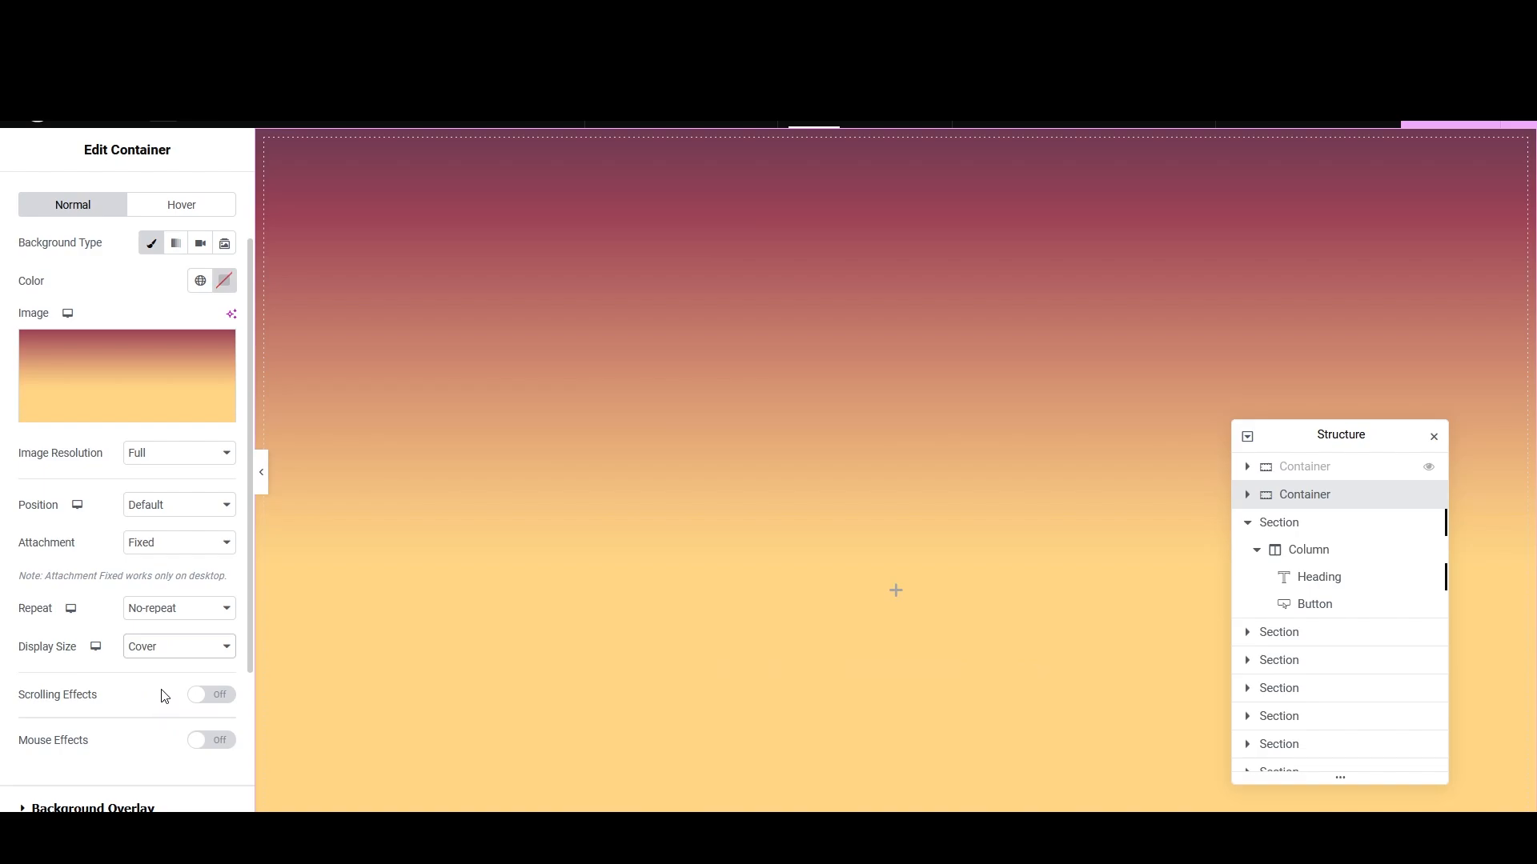
Step: Enable scrolling effects on the container's background and add a Fade Out blur at level 4
scroll(446, 597, down, 2)
scroll(445, 597, up, 2)
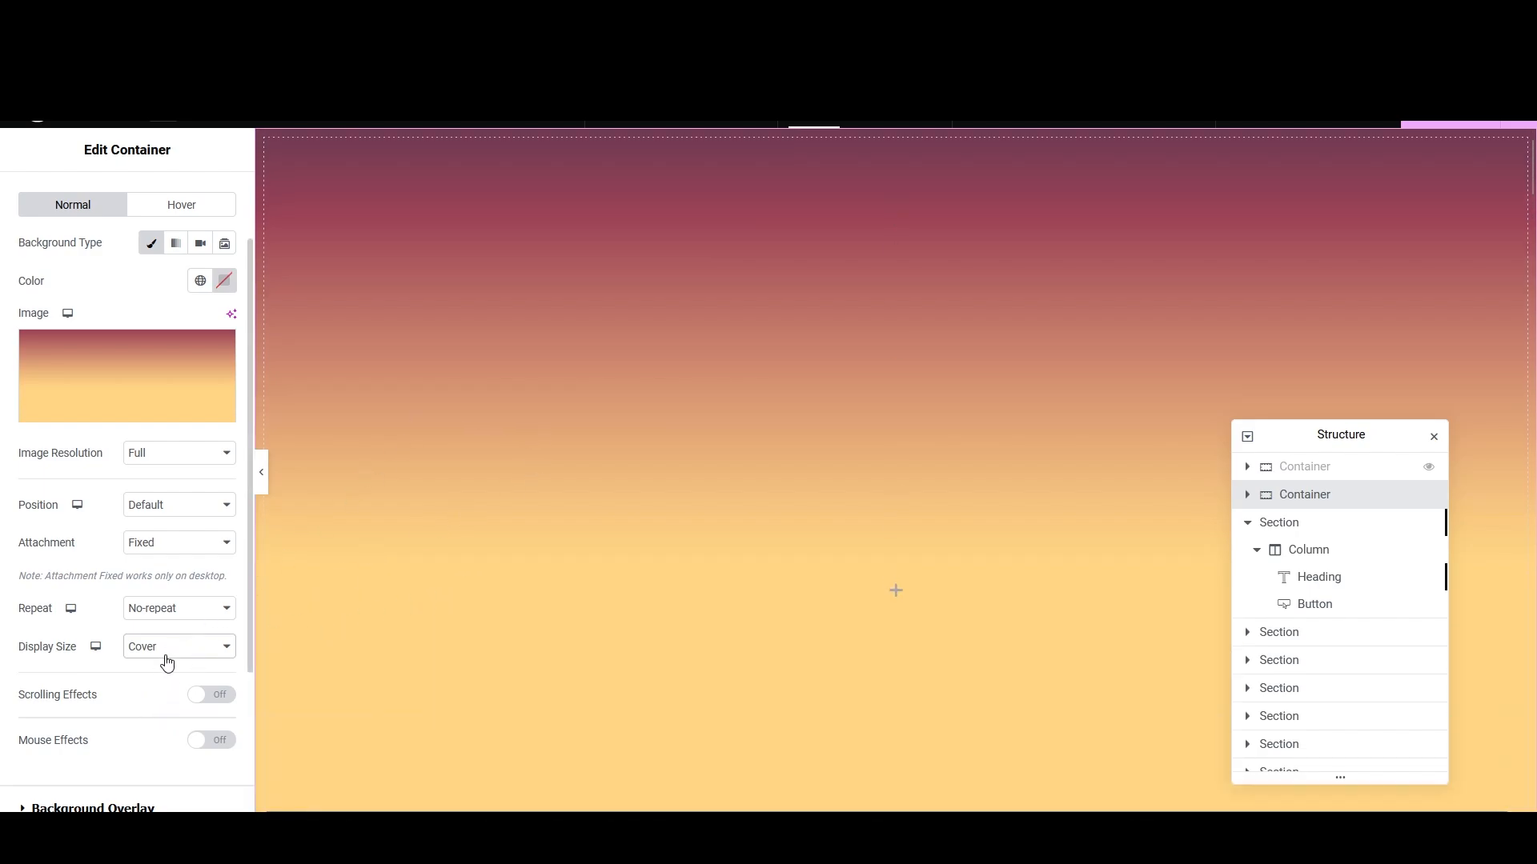
click(198, 696)
scroll(154, 588, down, 2)
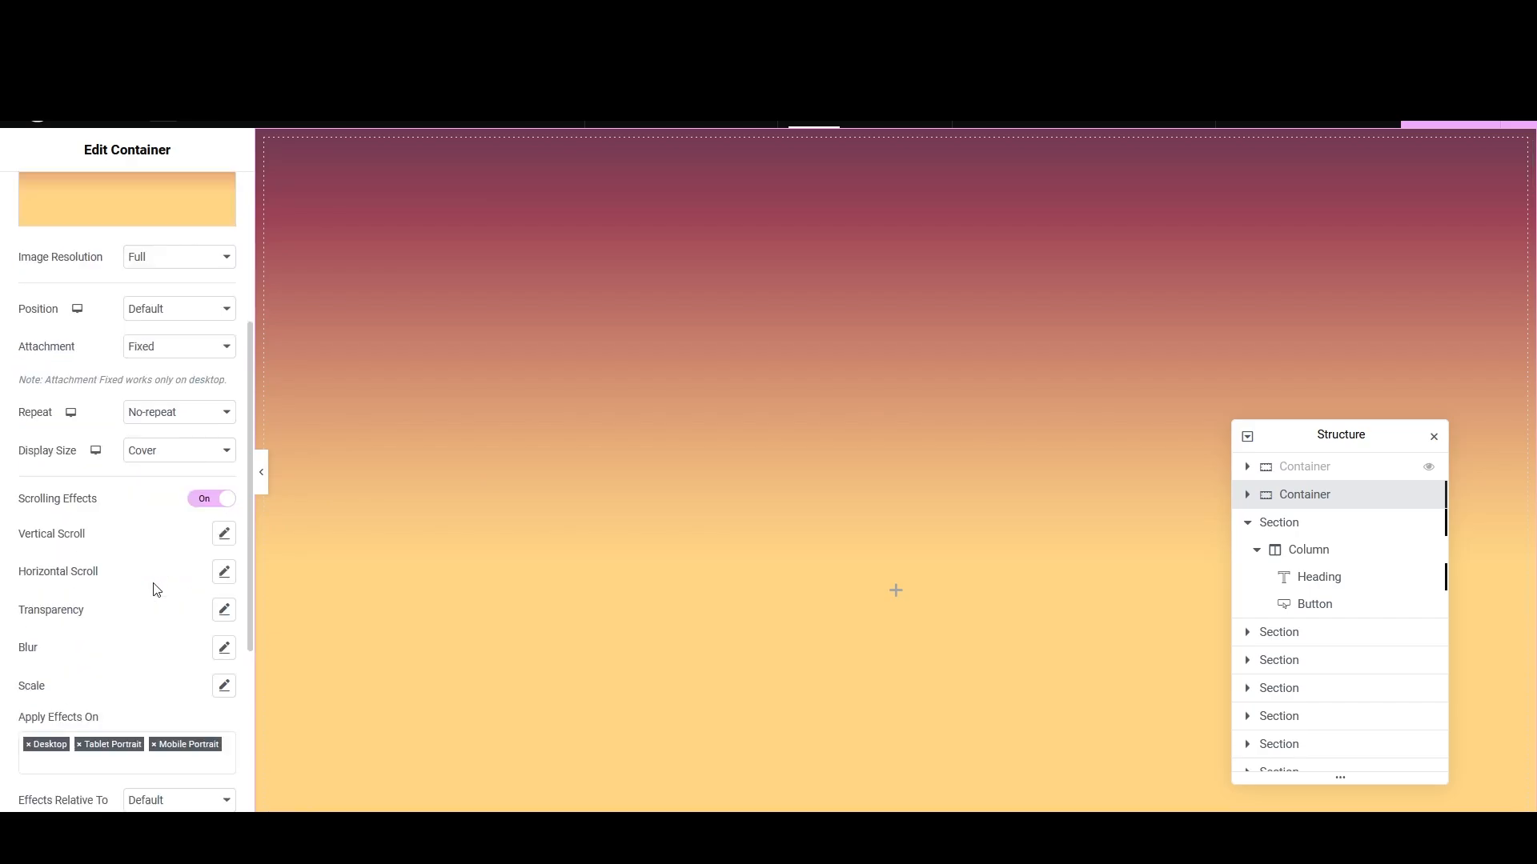
scroll(181, 653, down, 1)
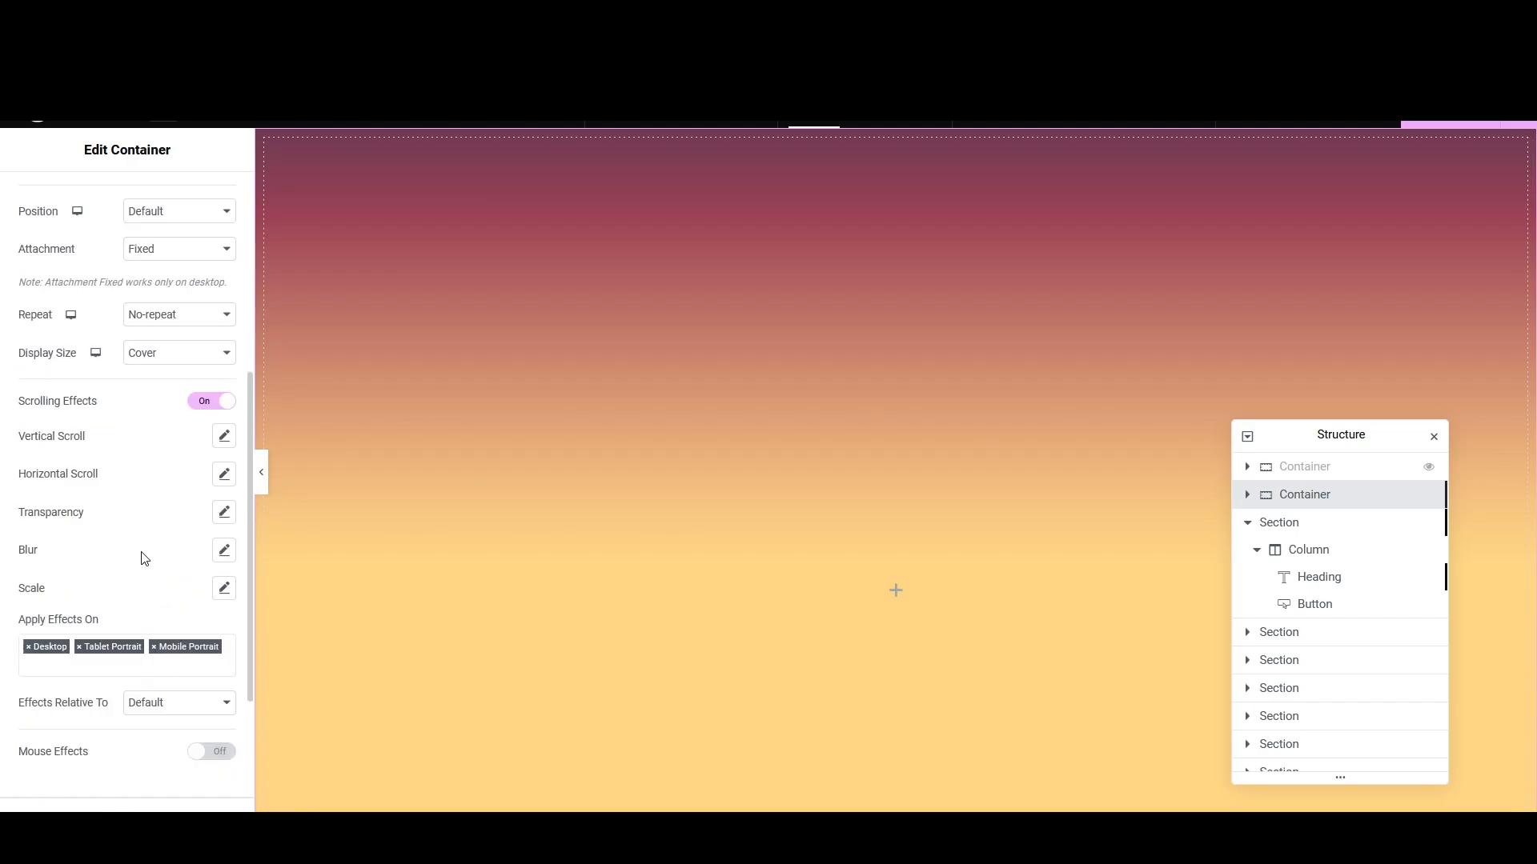
click(223, 550)
click(181, 606)
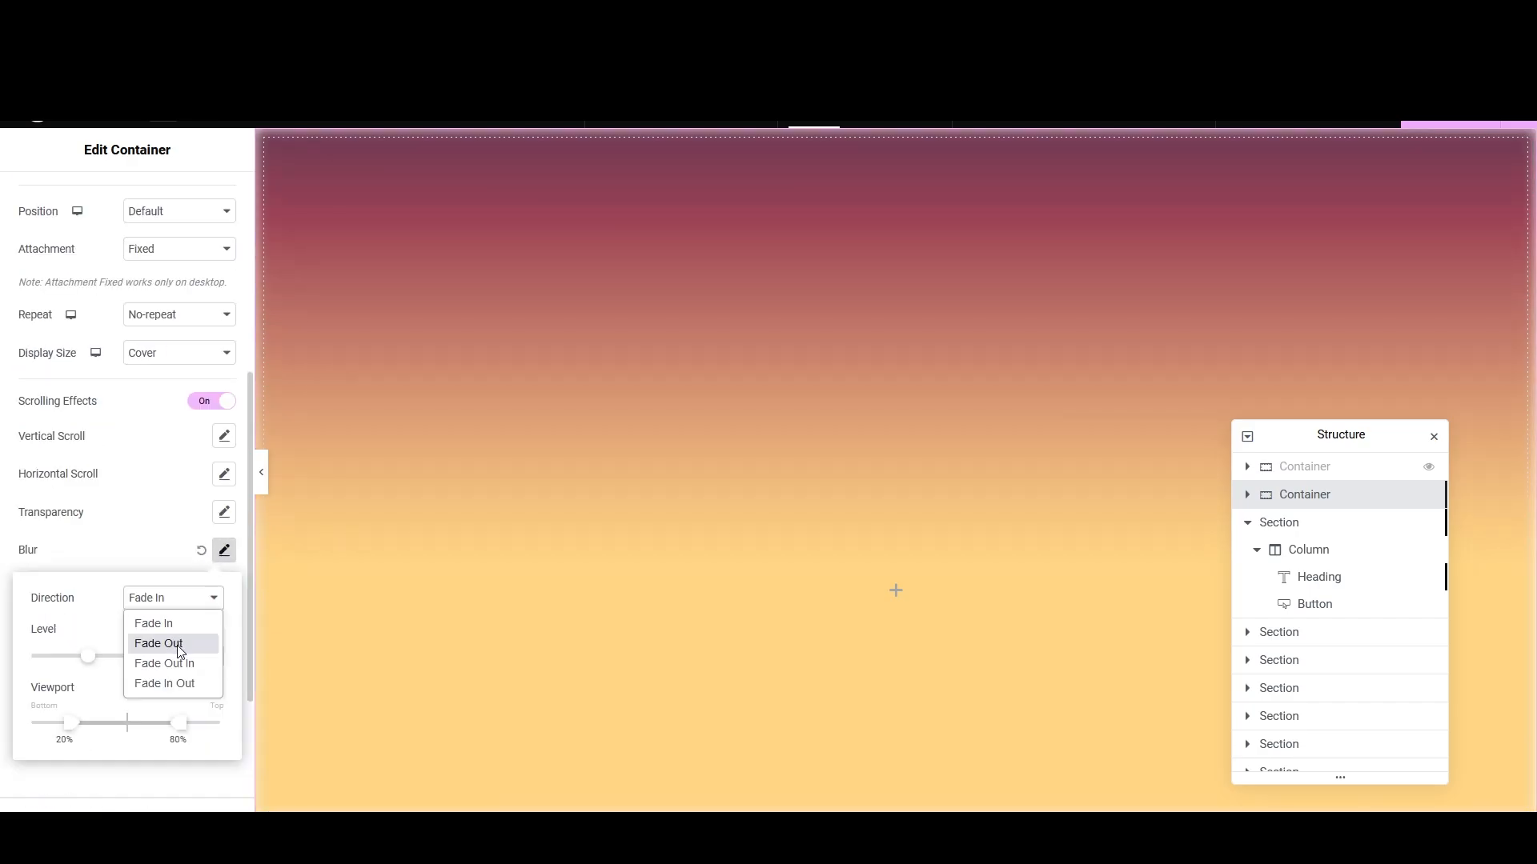
click(159, 645)
drag(98, 666, 78, 661)
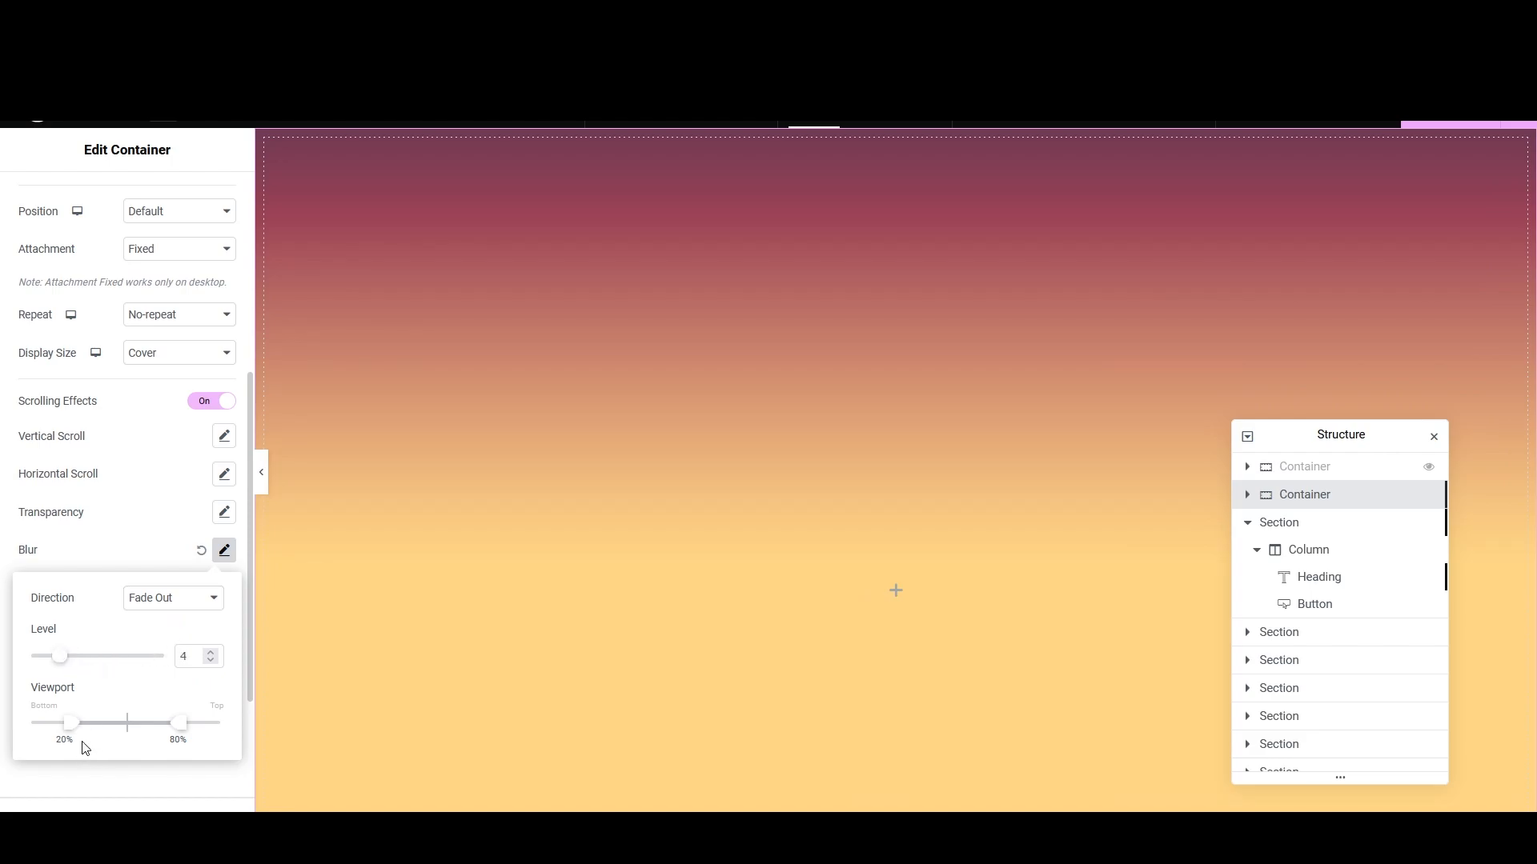
Step: Raise the blur effect's lower viewport limit to 34% and preview the scrolling result on the page
drag(70, 723, 96, 723)
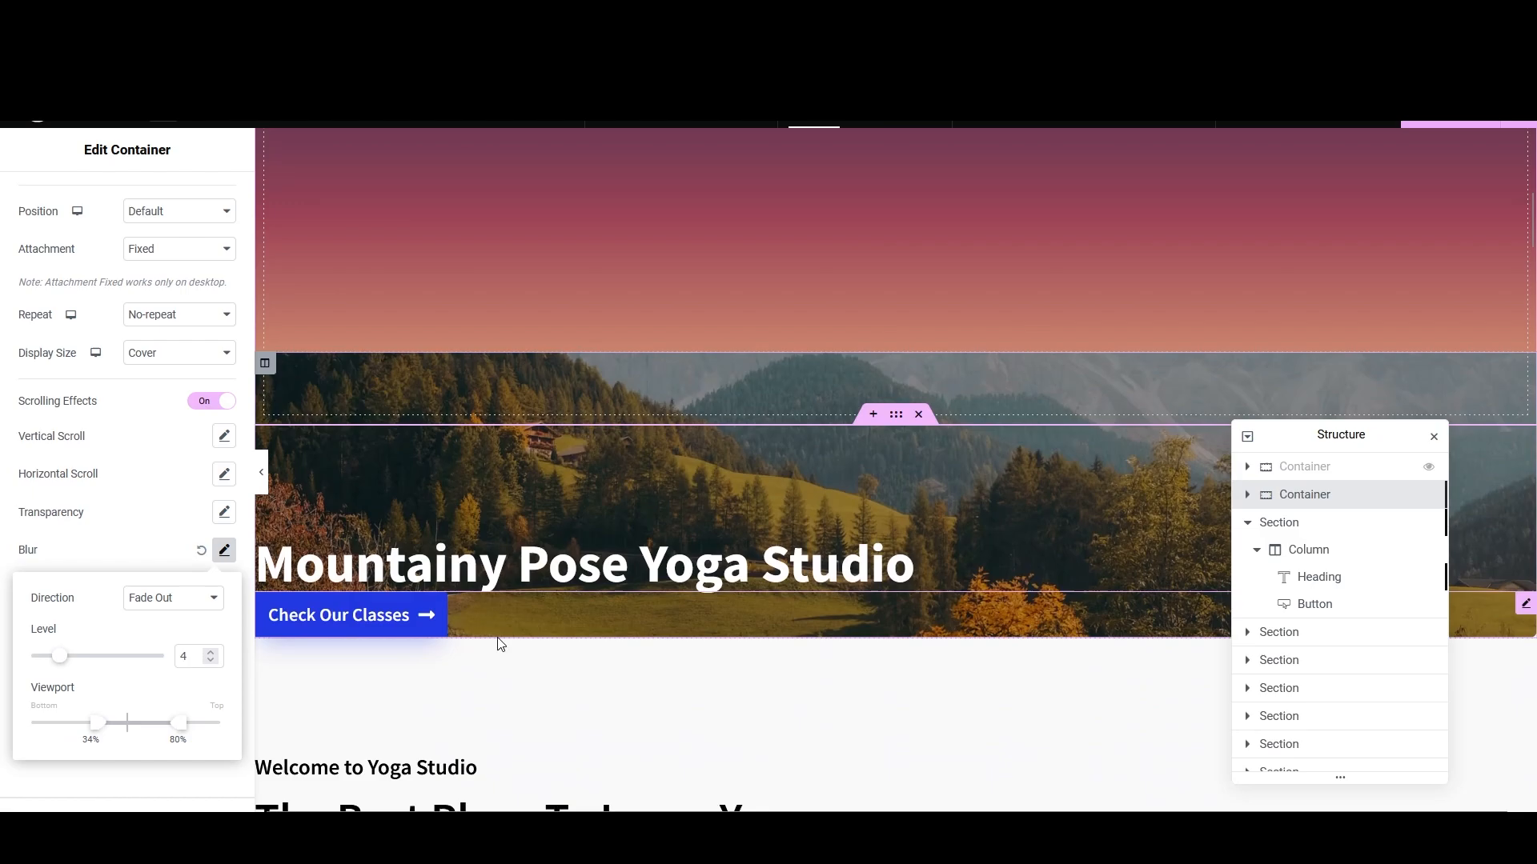
scroll(493, 639, down, 4)
scroll(492, 637, up, 10)
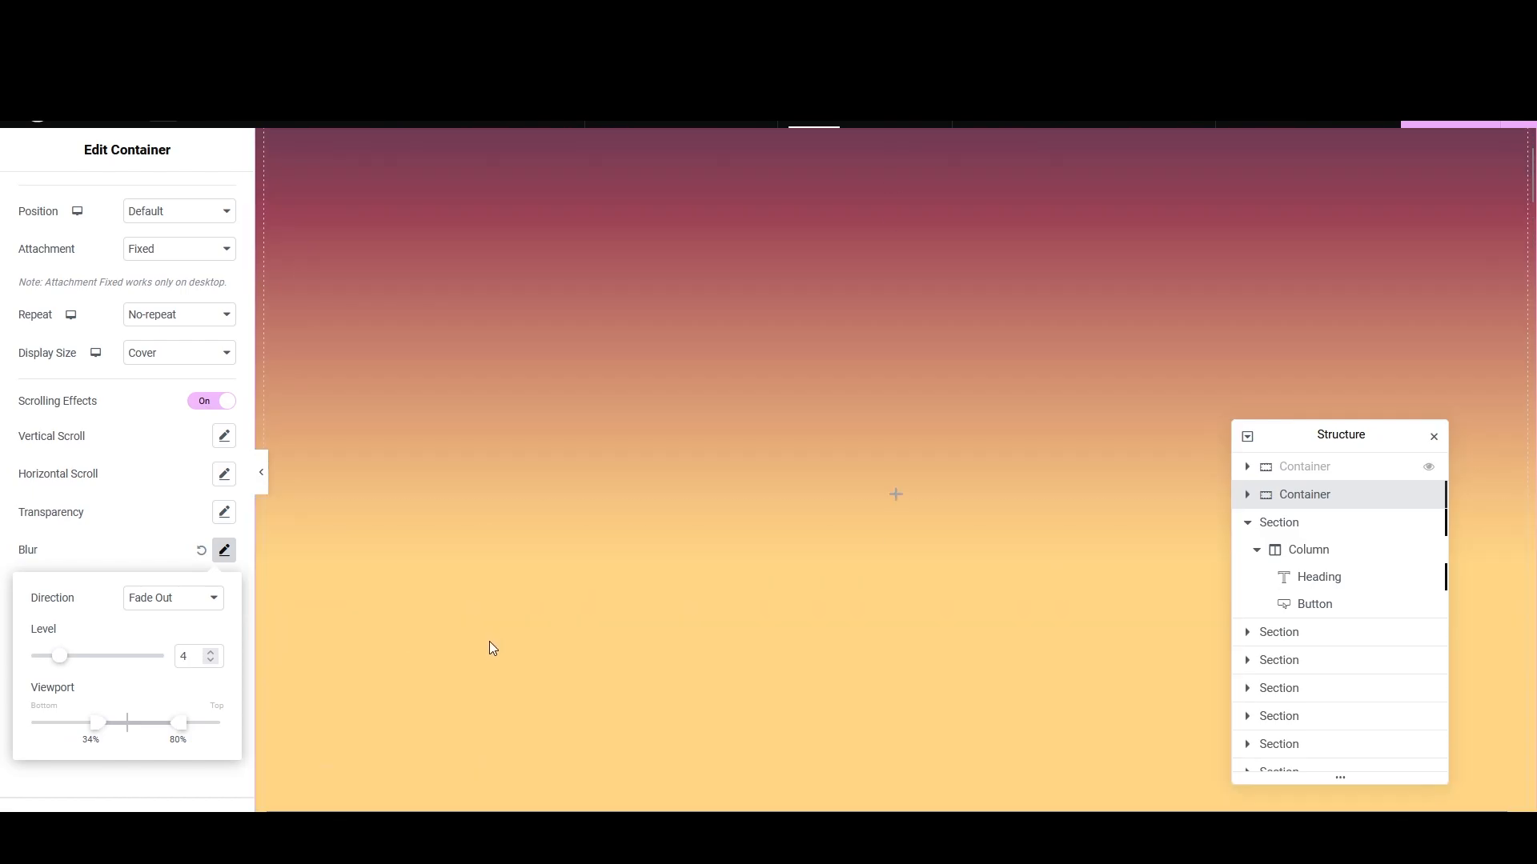
scroll(487, 645, down, 5)
scroll(485, 646, up, 6)
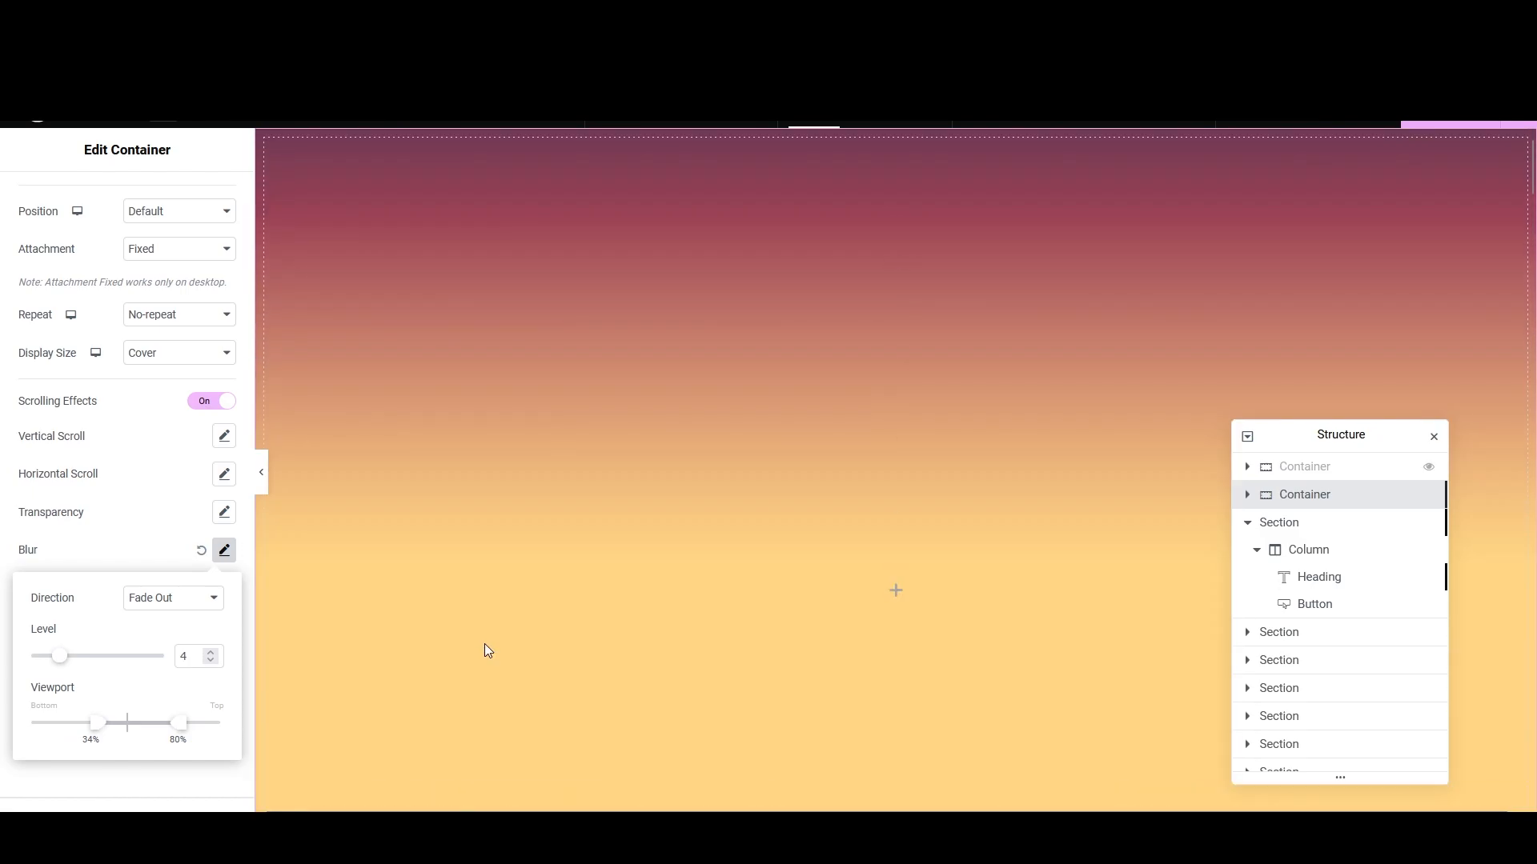
scroll(55, 219, up, 5)
Step: Find the Image widget by searching for "image" and place one inside the gradient container
click(84, 122)
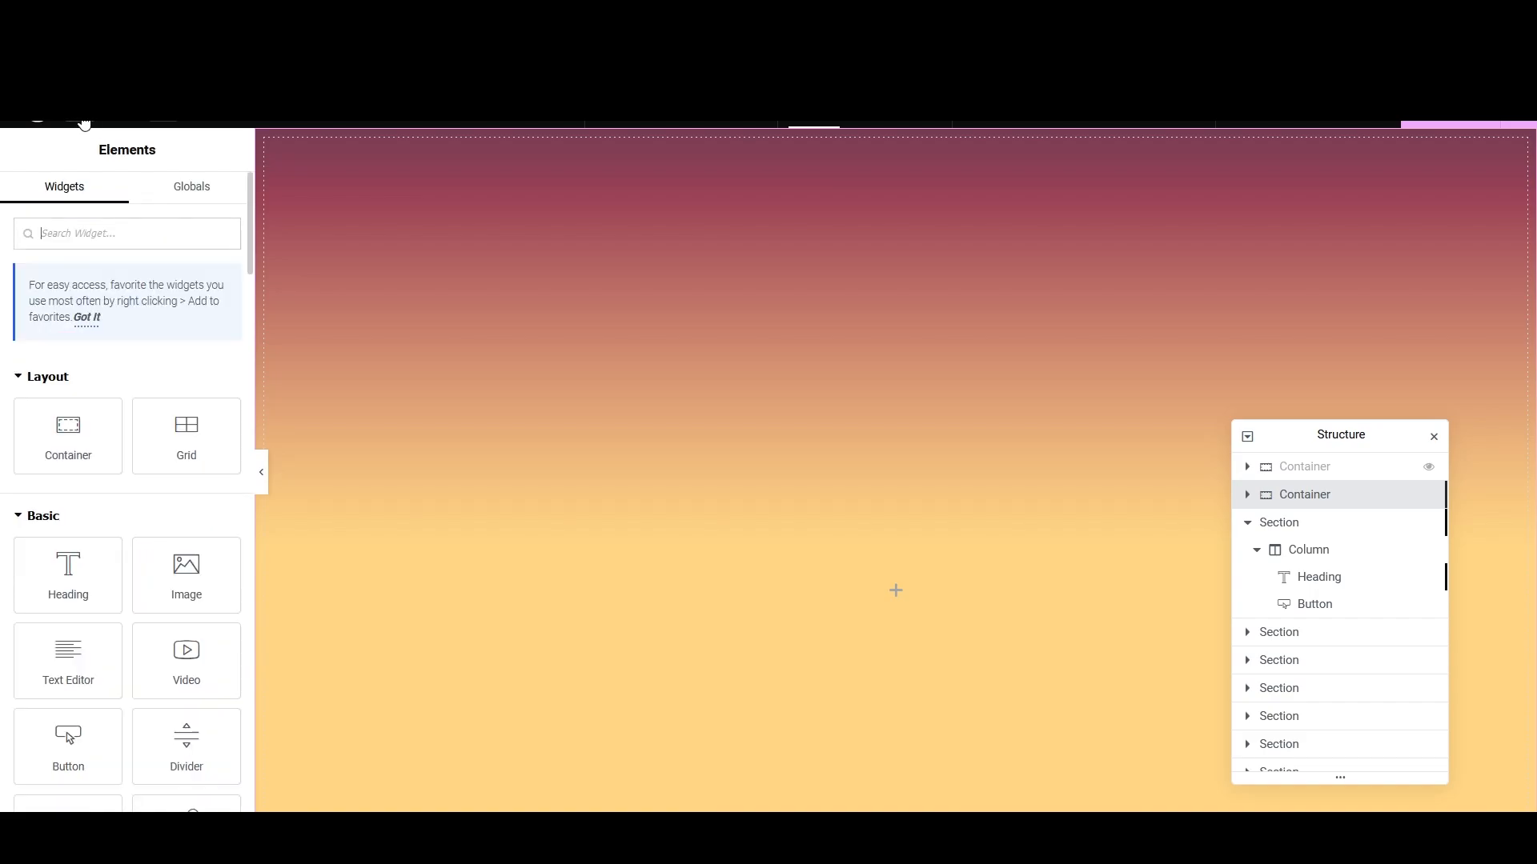
click(125, 231)
text(image)
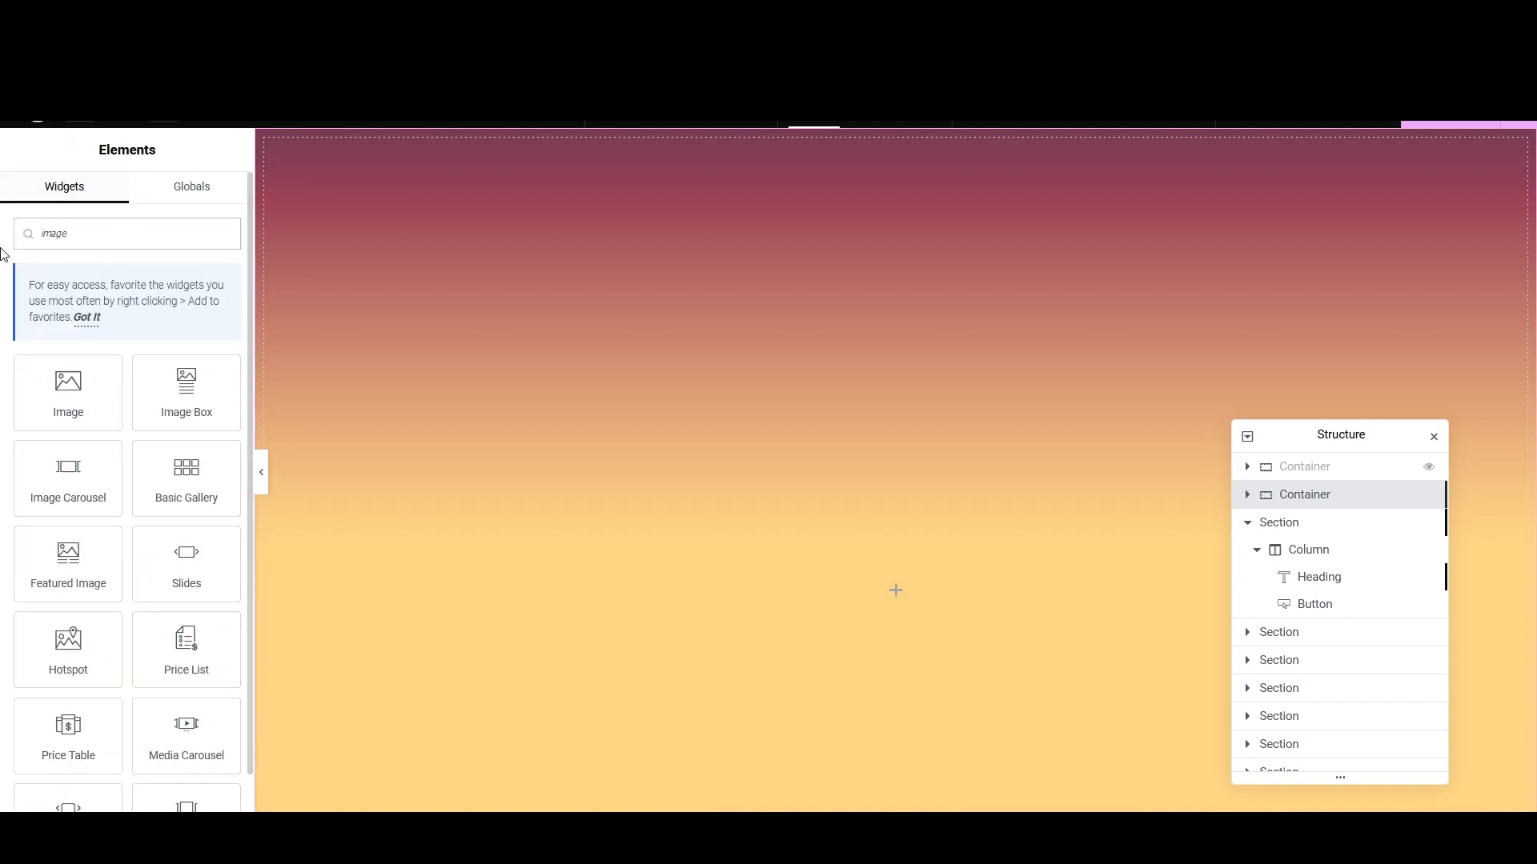
drag(68, 392, 1015, 368)
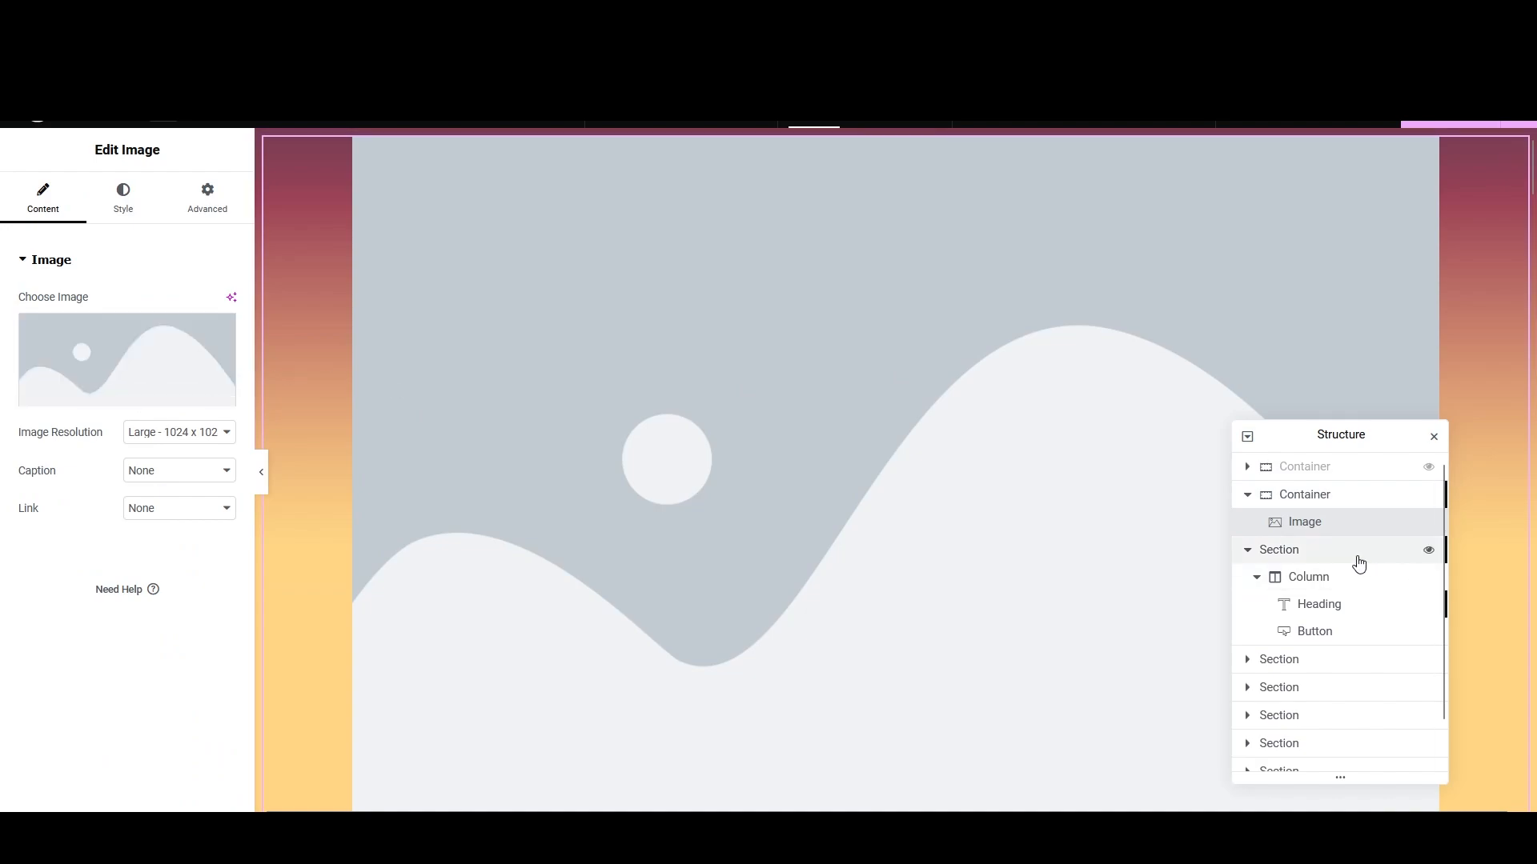
Step: Duplicate the Image widget eight times so the container holds nine placeholder images
key(ctrl+d)
key(ctrl+d)
key(ctrl+d)
key(ctrl+d)
key(ctrl+d)
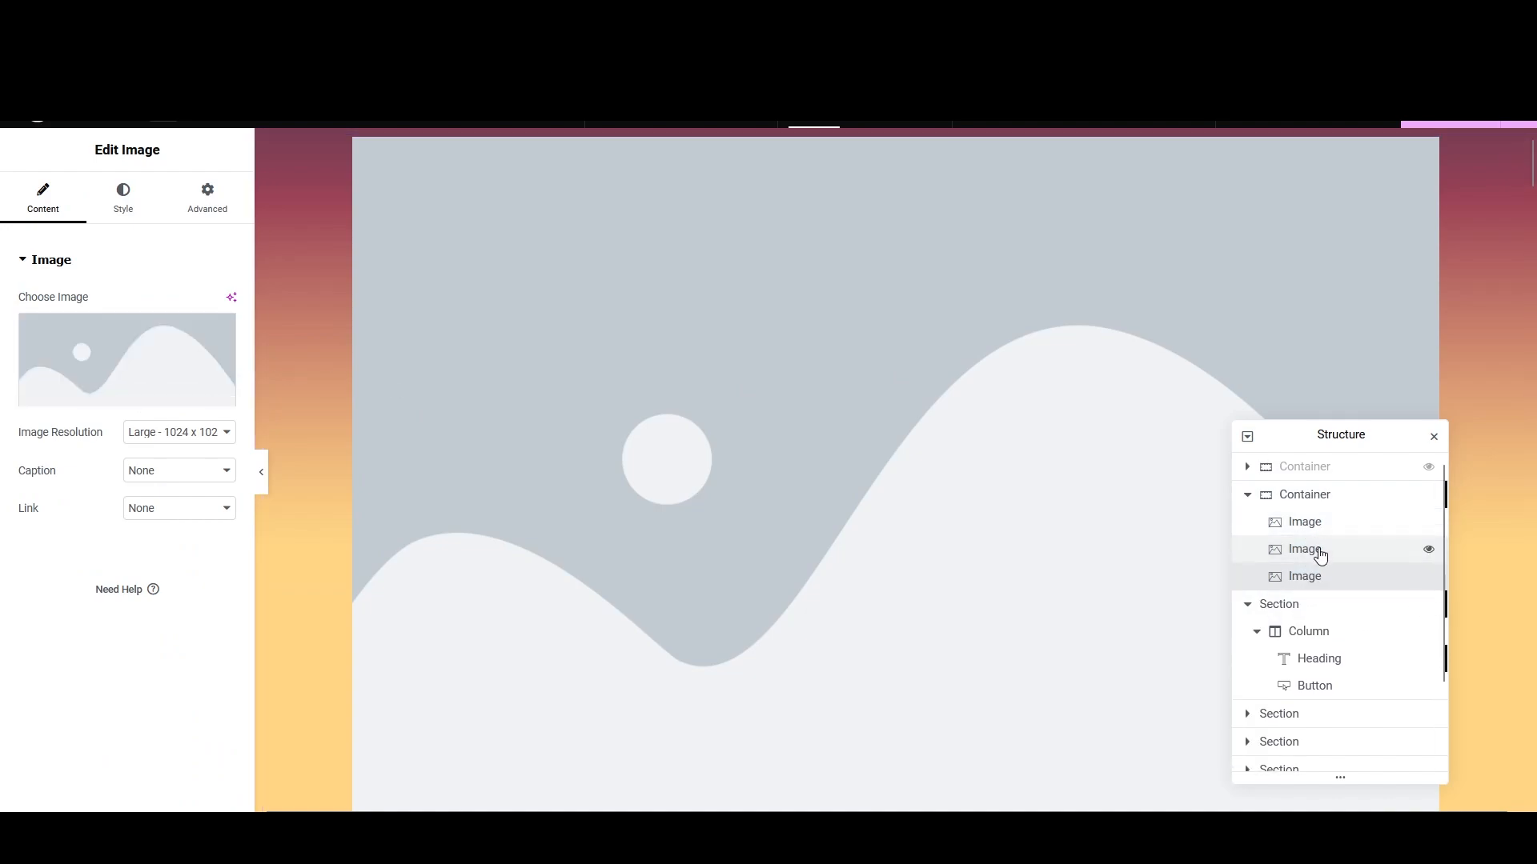
key(ctrl+d)
key(ctrl+d)
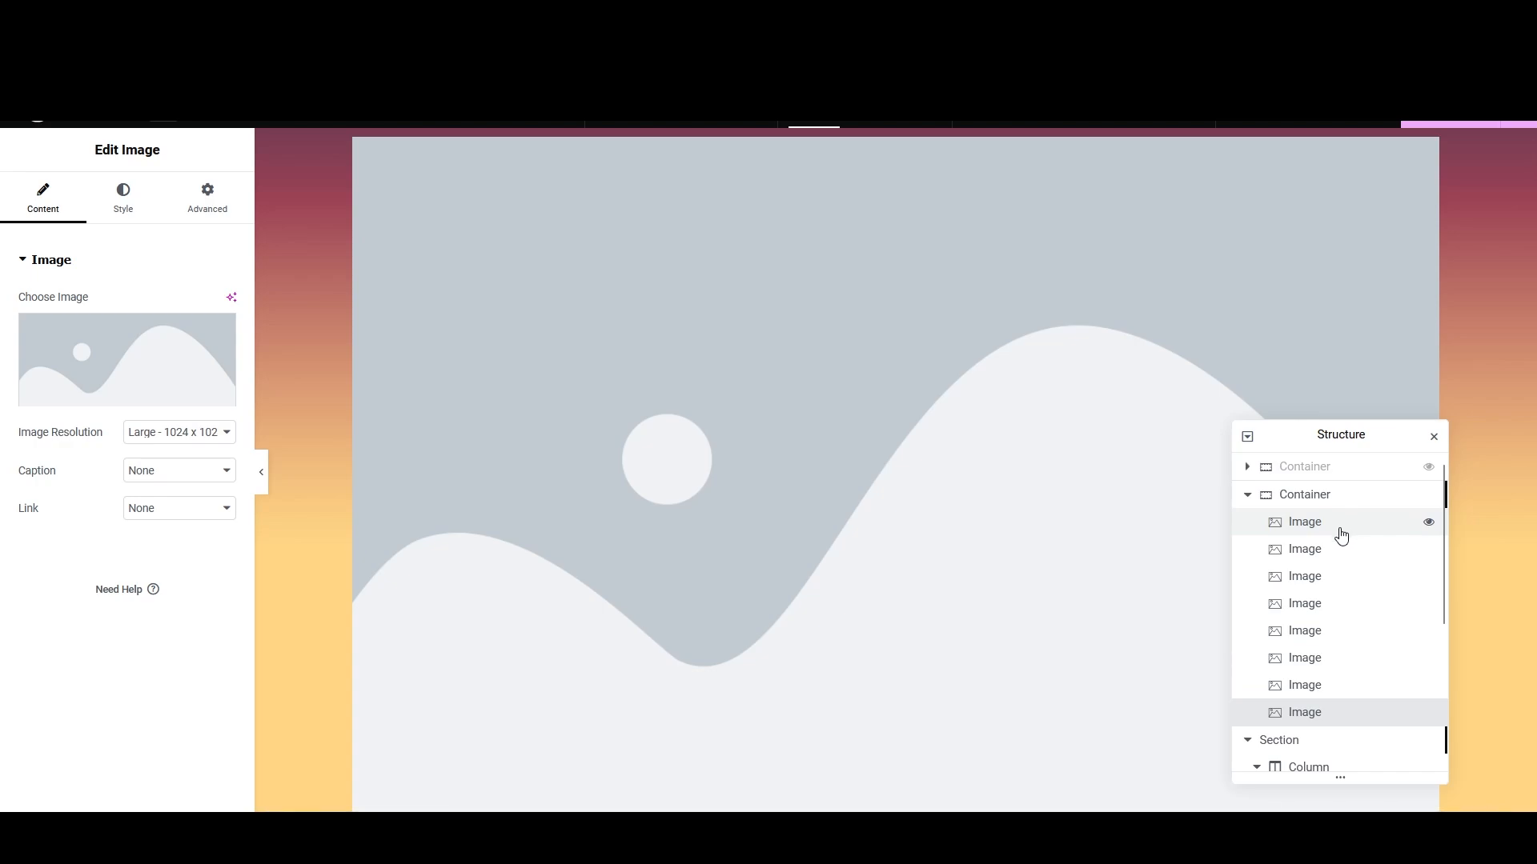
key(ctrl+d)
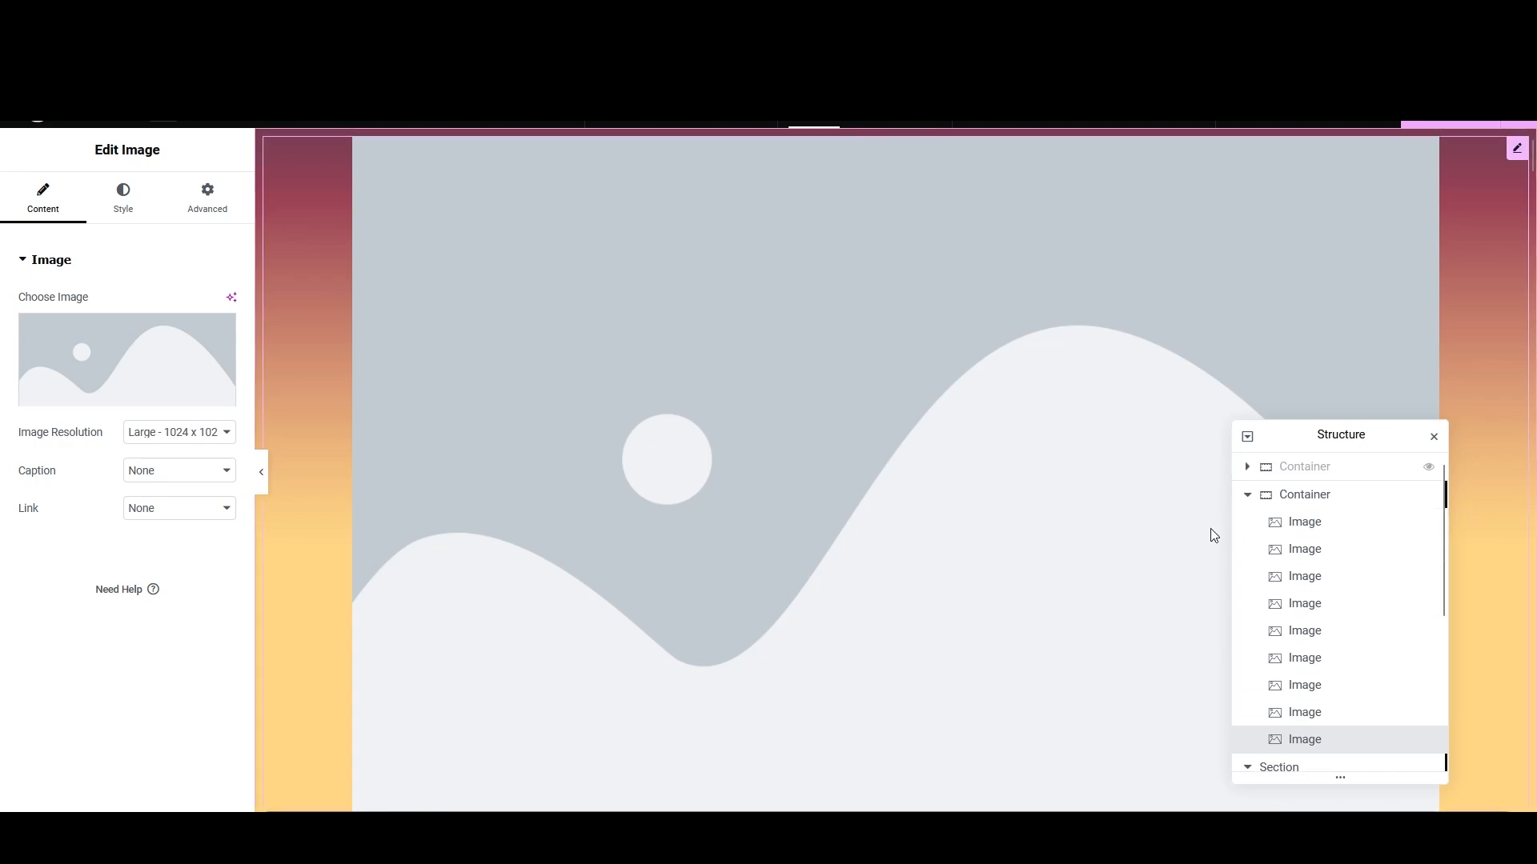
Step: Try 8-Stars2.png at Full resolution on the first image, and undo back to a single placeholder image
click(1263, 522)
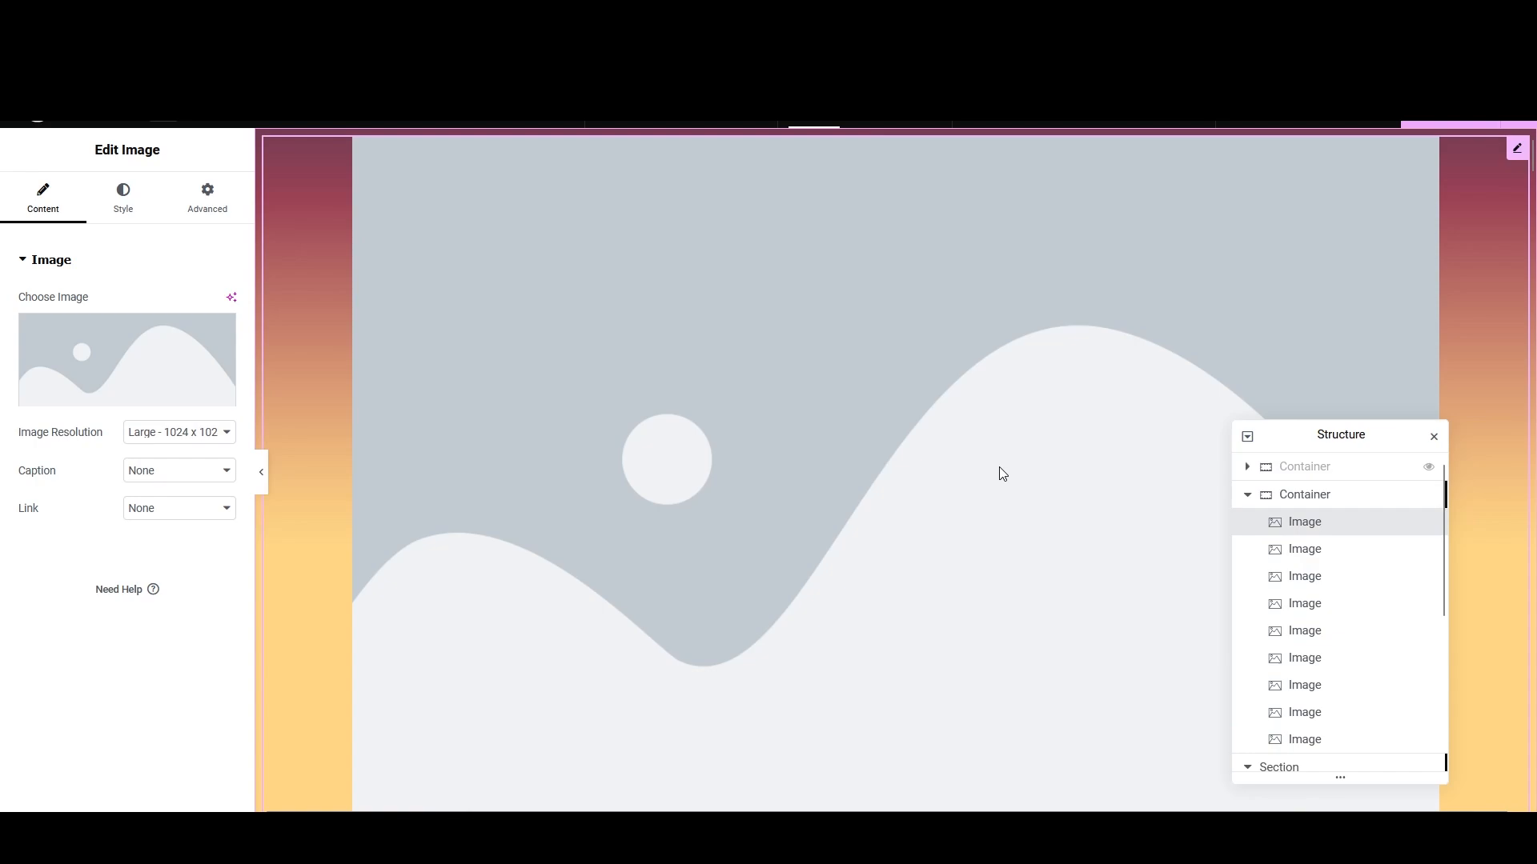
click(166, 369)
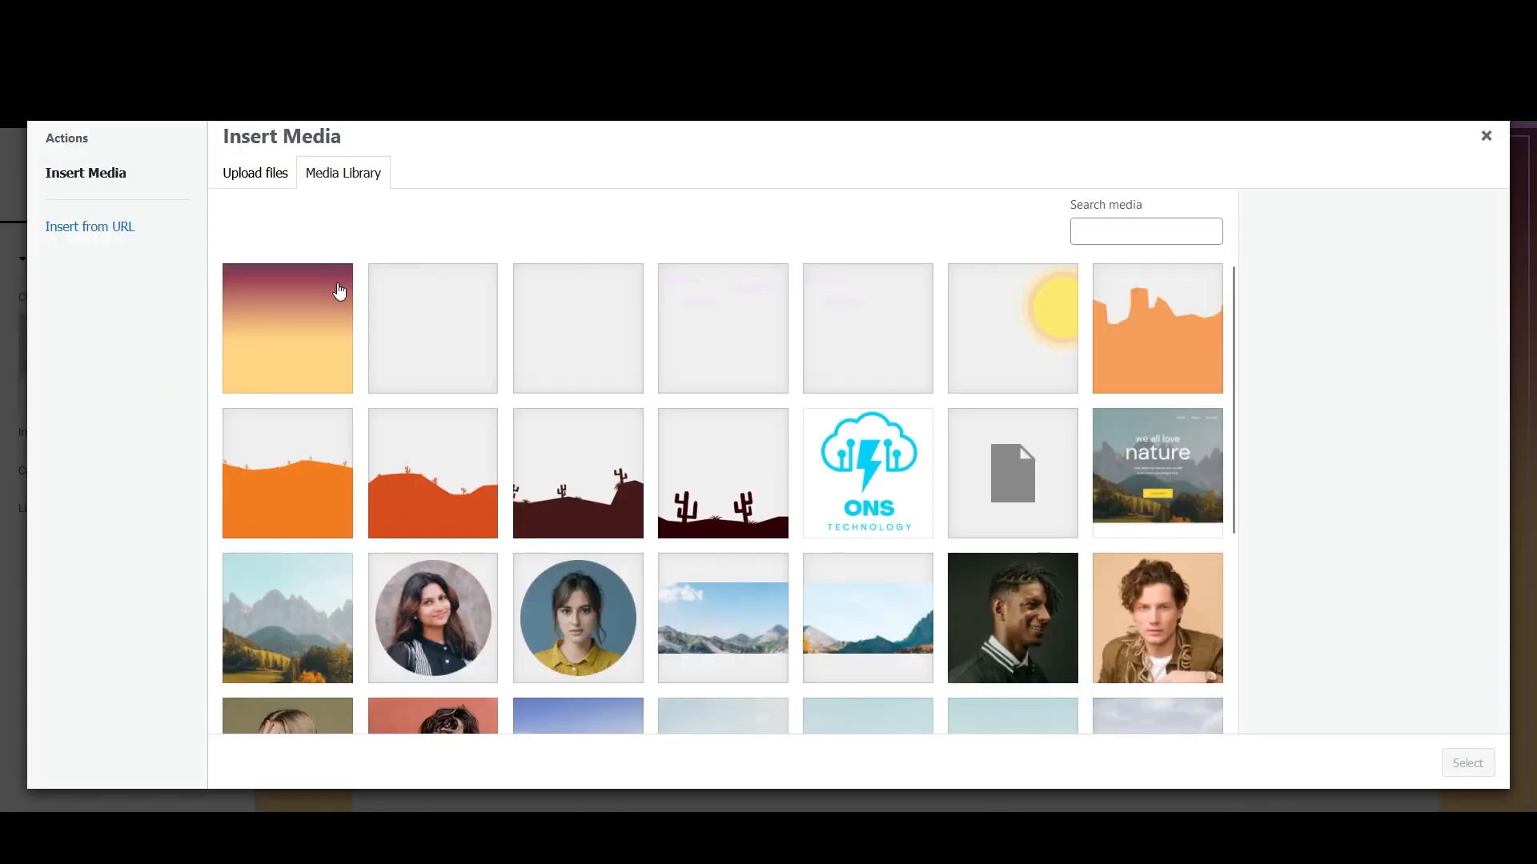
click(446, 313)
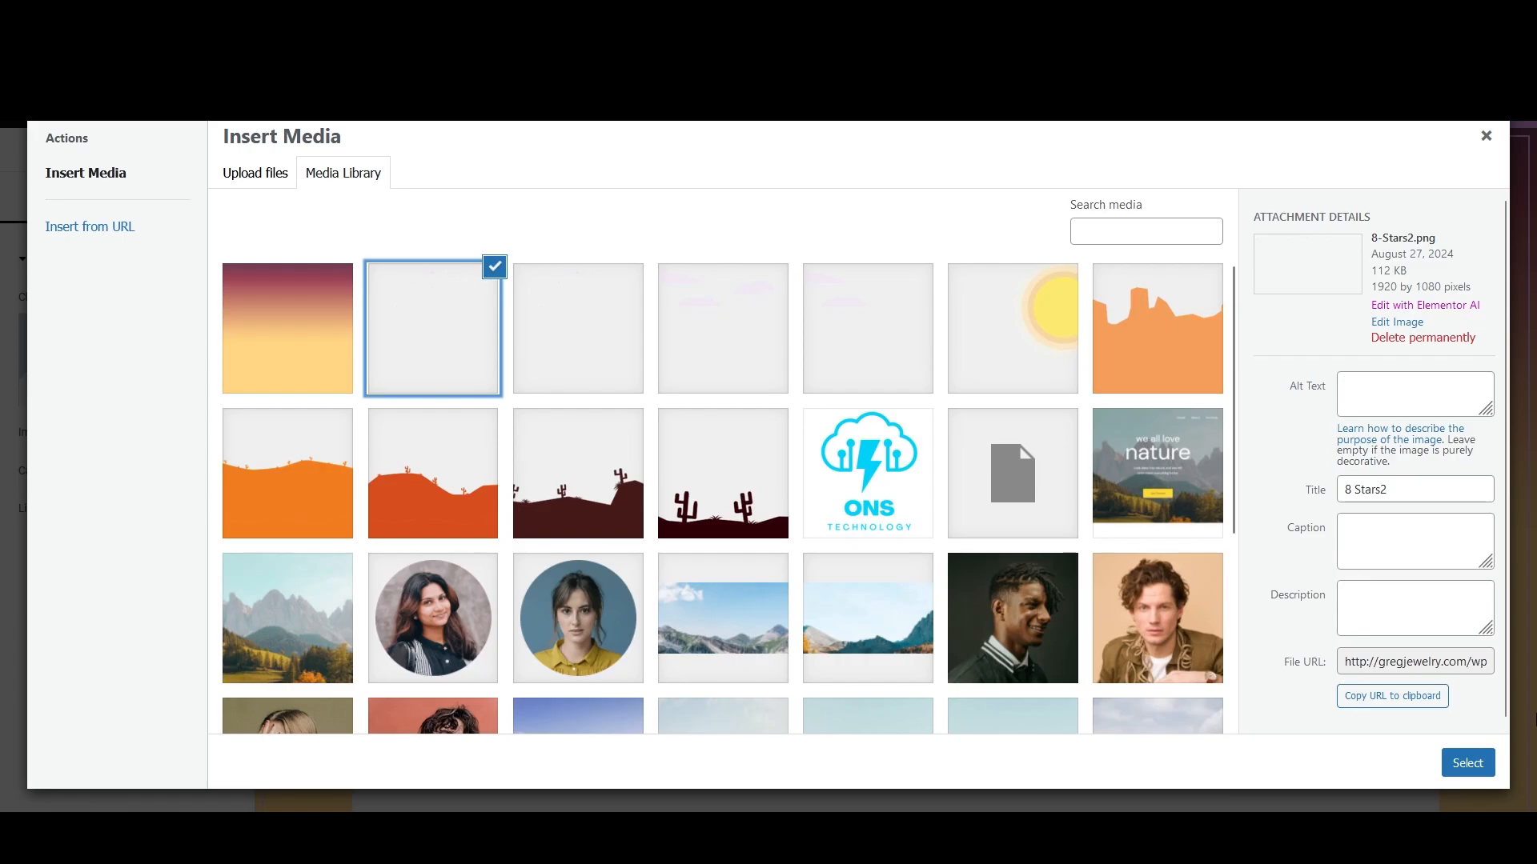
click(1467, 763)
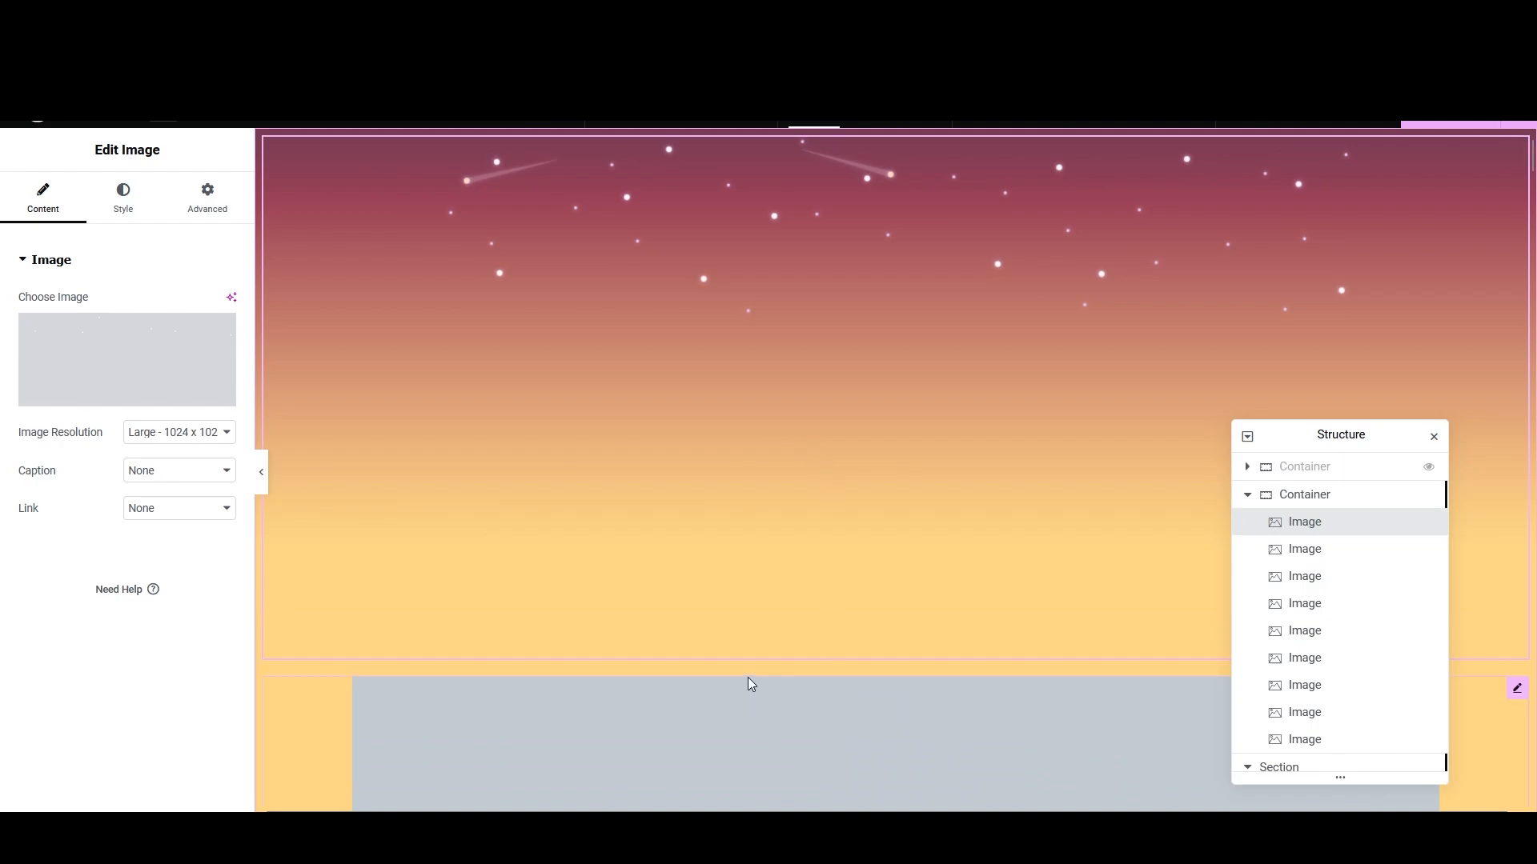
click(200, 433)
click(160, 576)
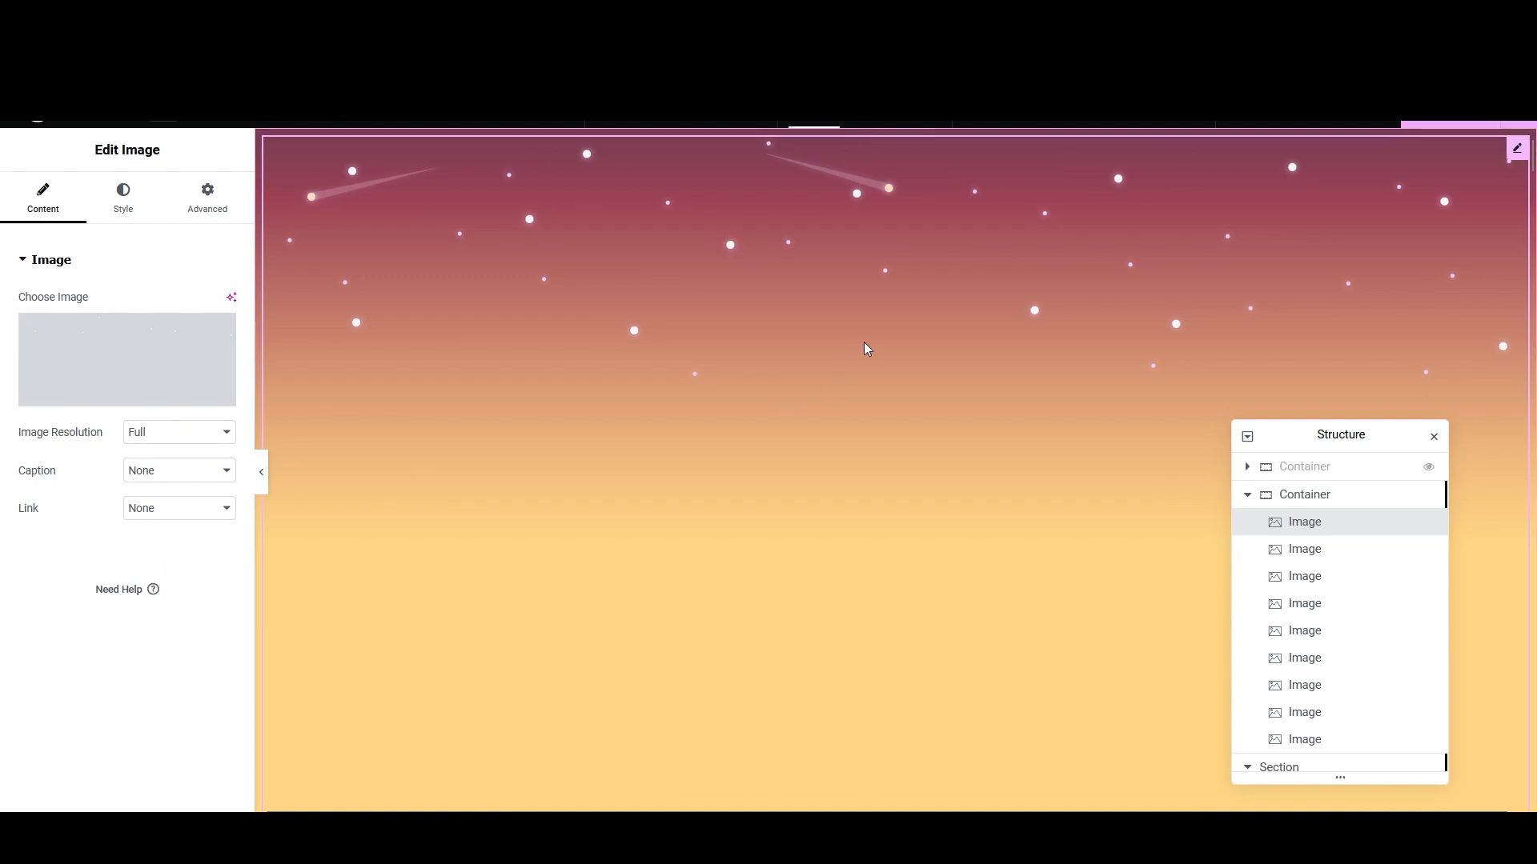
key(ctrl+z)
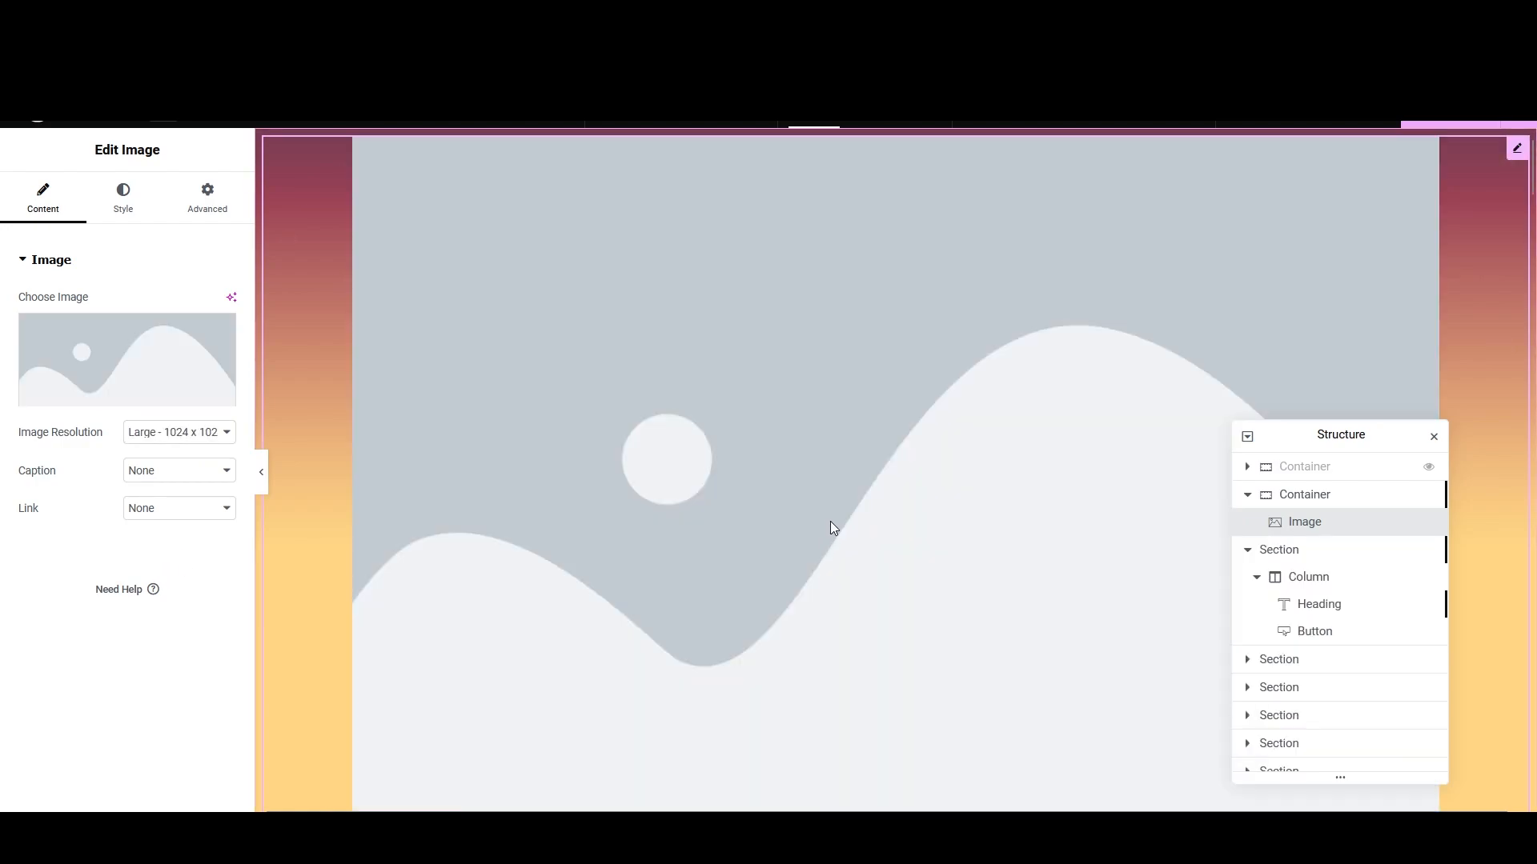
Step: Set the placeholder image's resolution to Full and its position to Absolute
click(183, 433)
click(165, 578)
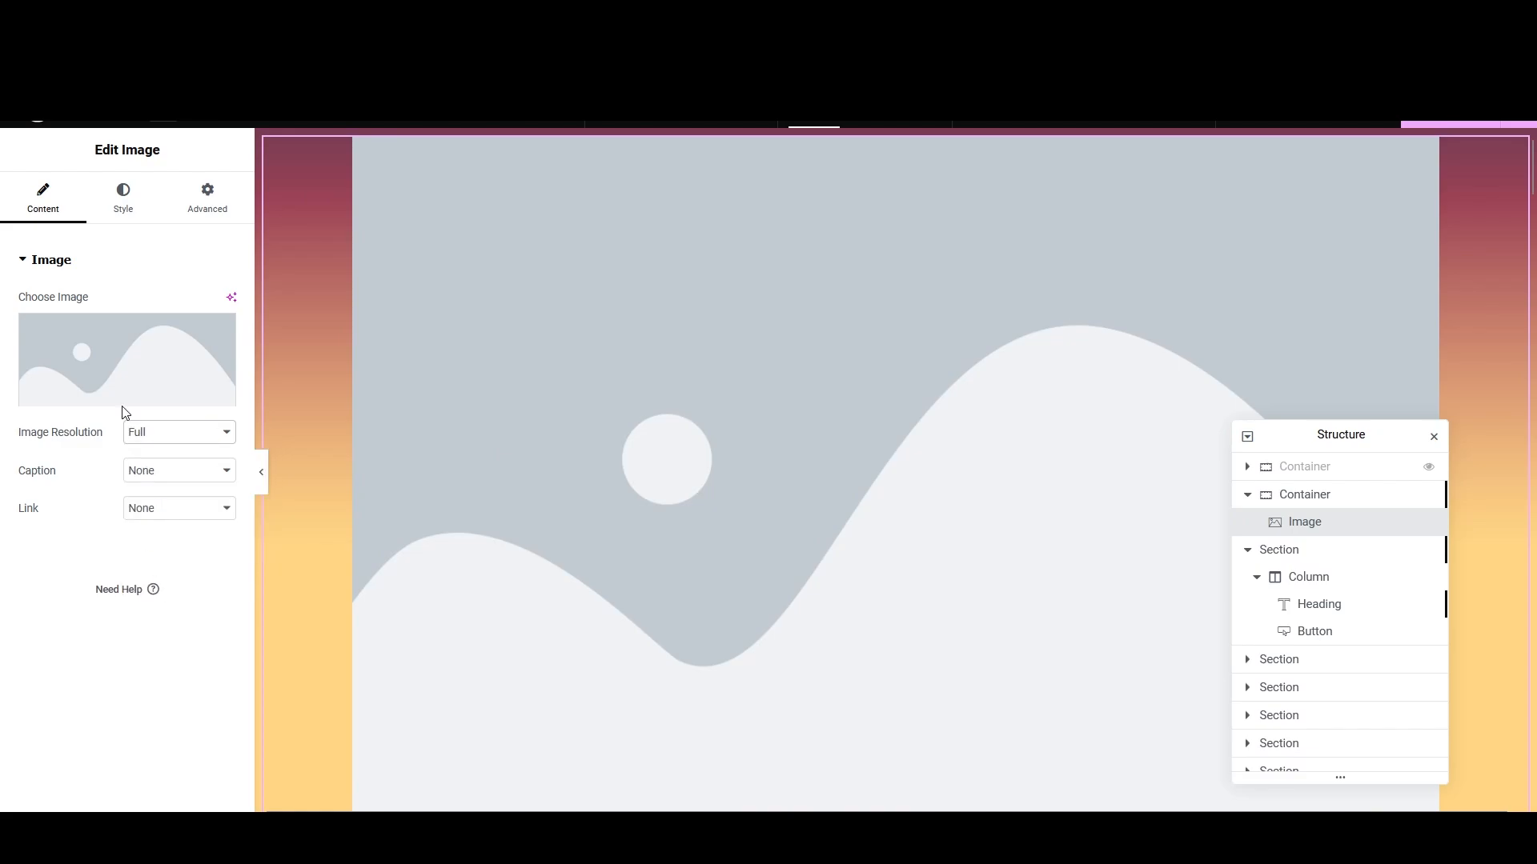
click(203, 220)
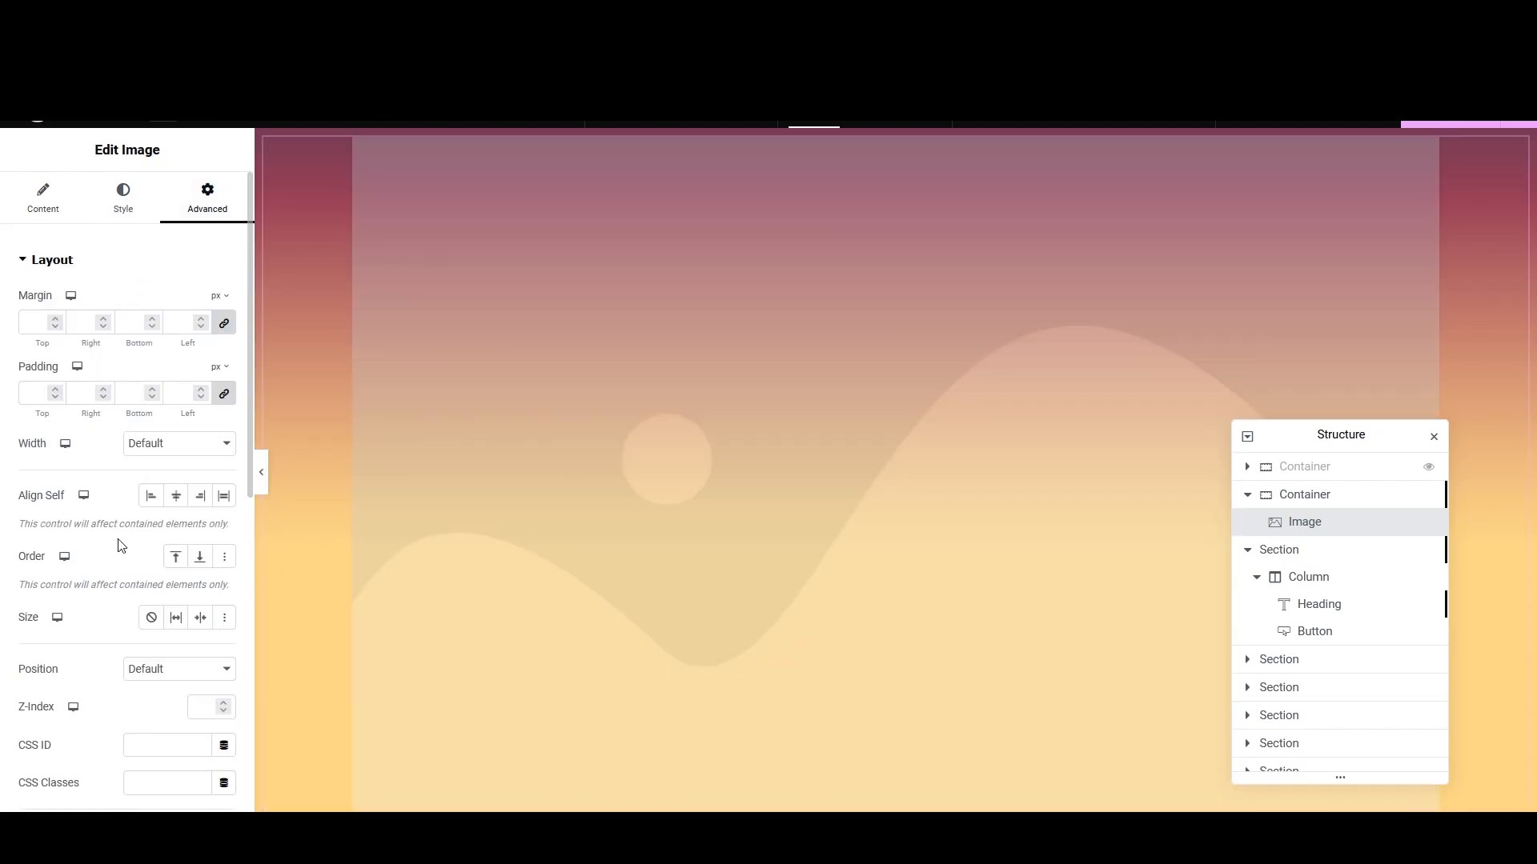
scroll(112, 544, down, 3)
scroll(128, 552, up, 2)
click(152, 566)
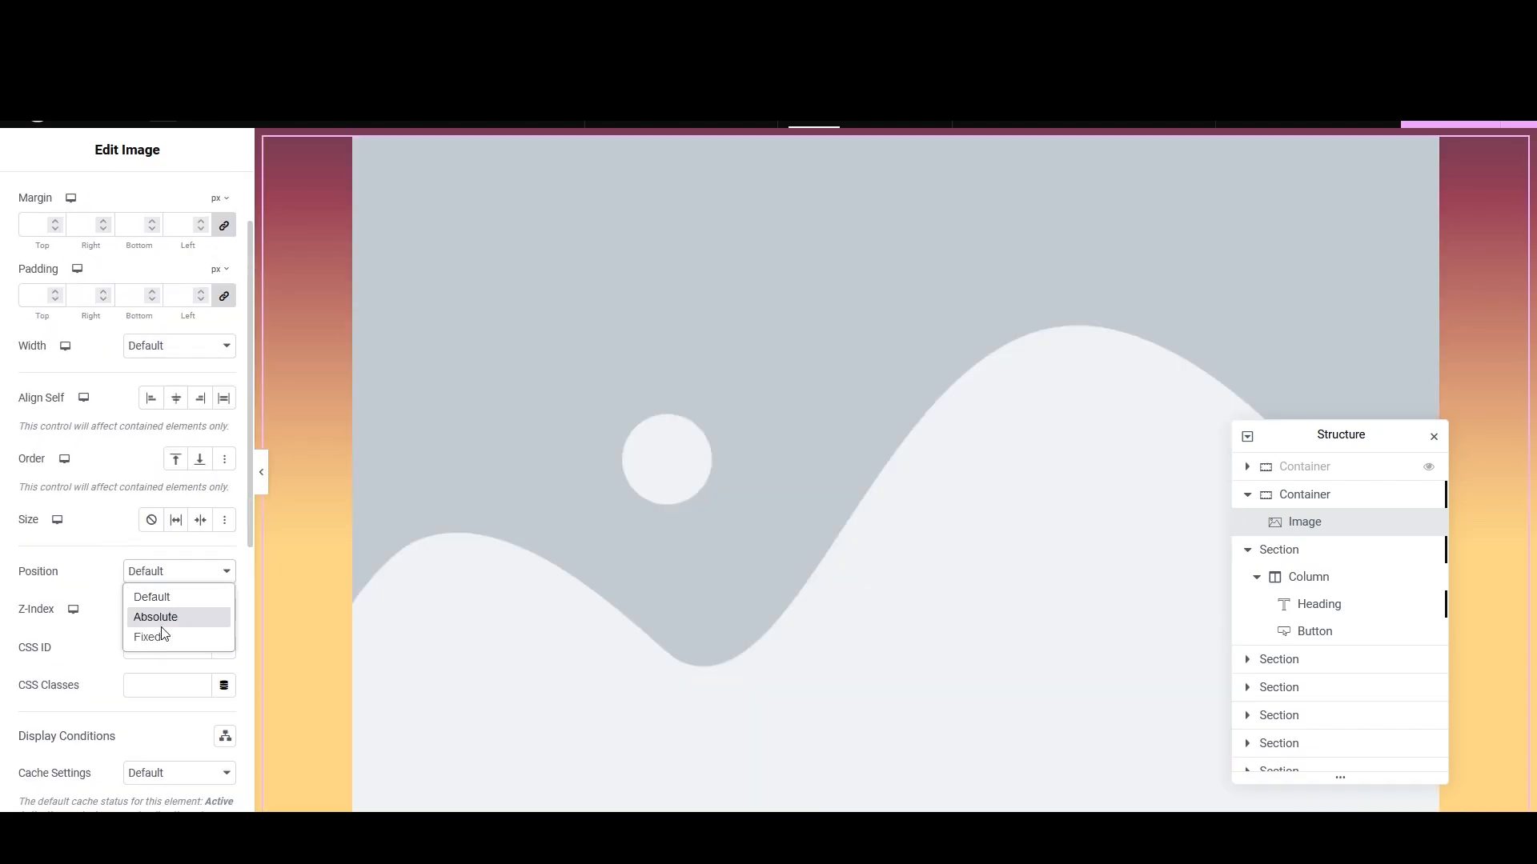
click(164, 621)
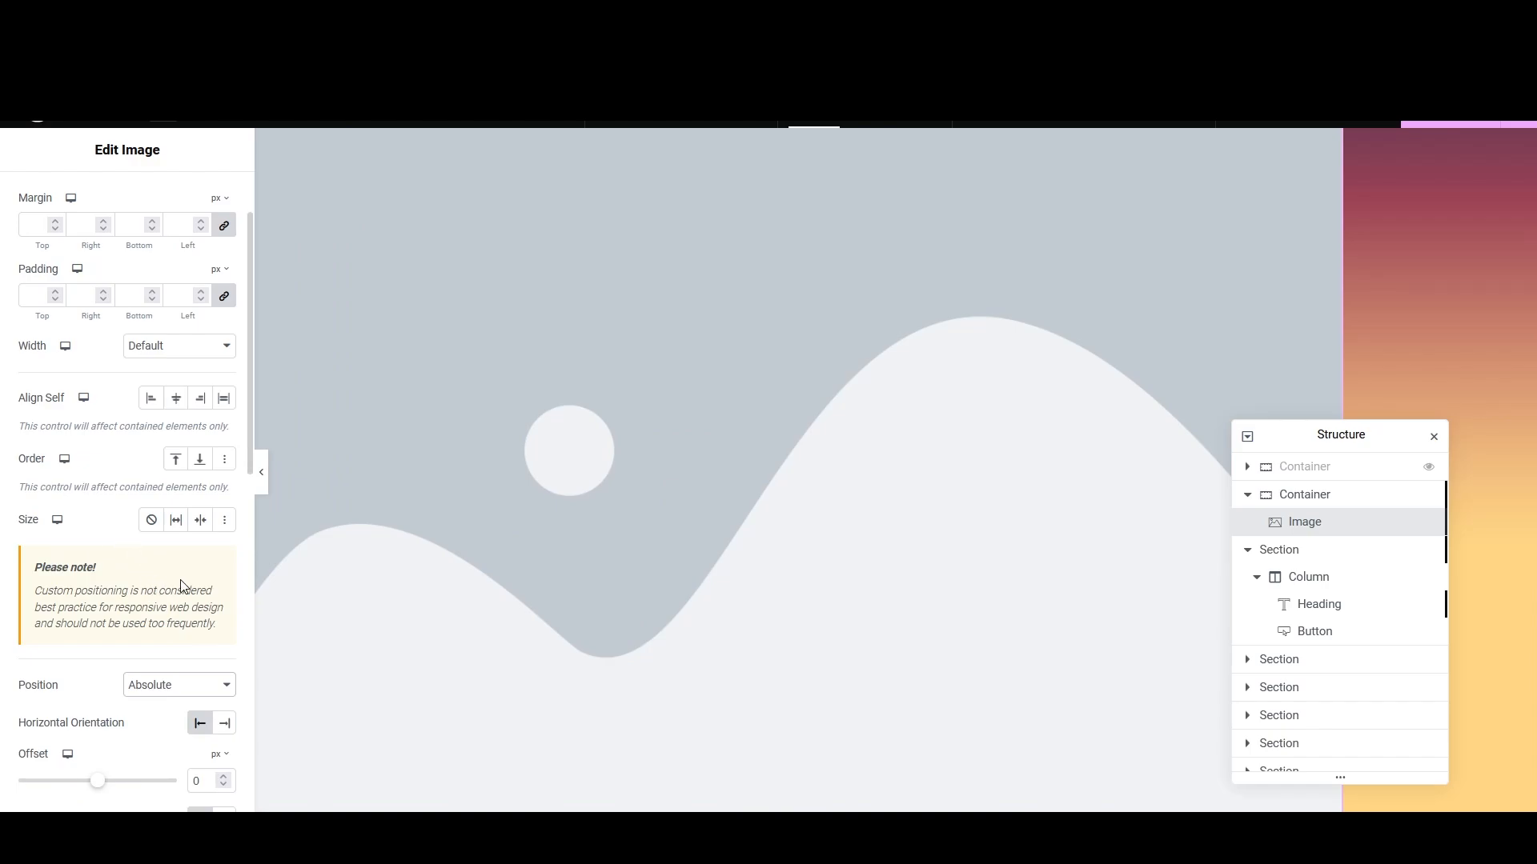
scroll(518, 486, down, 3)
scroll(526, 484, up, 3)
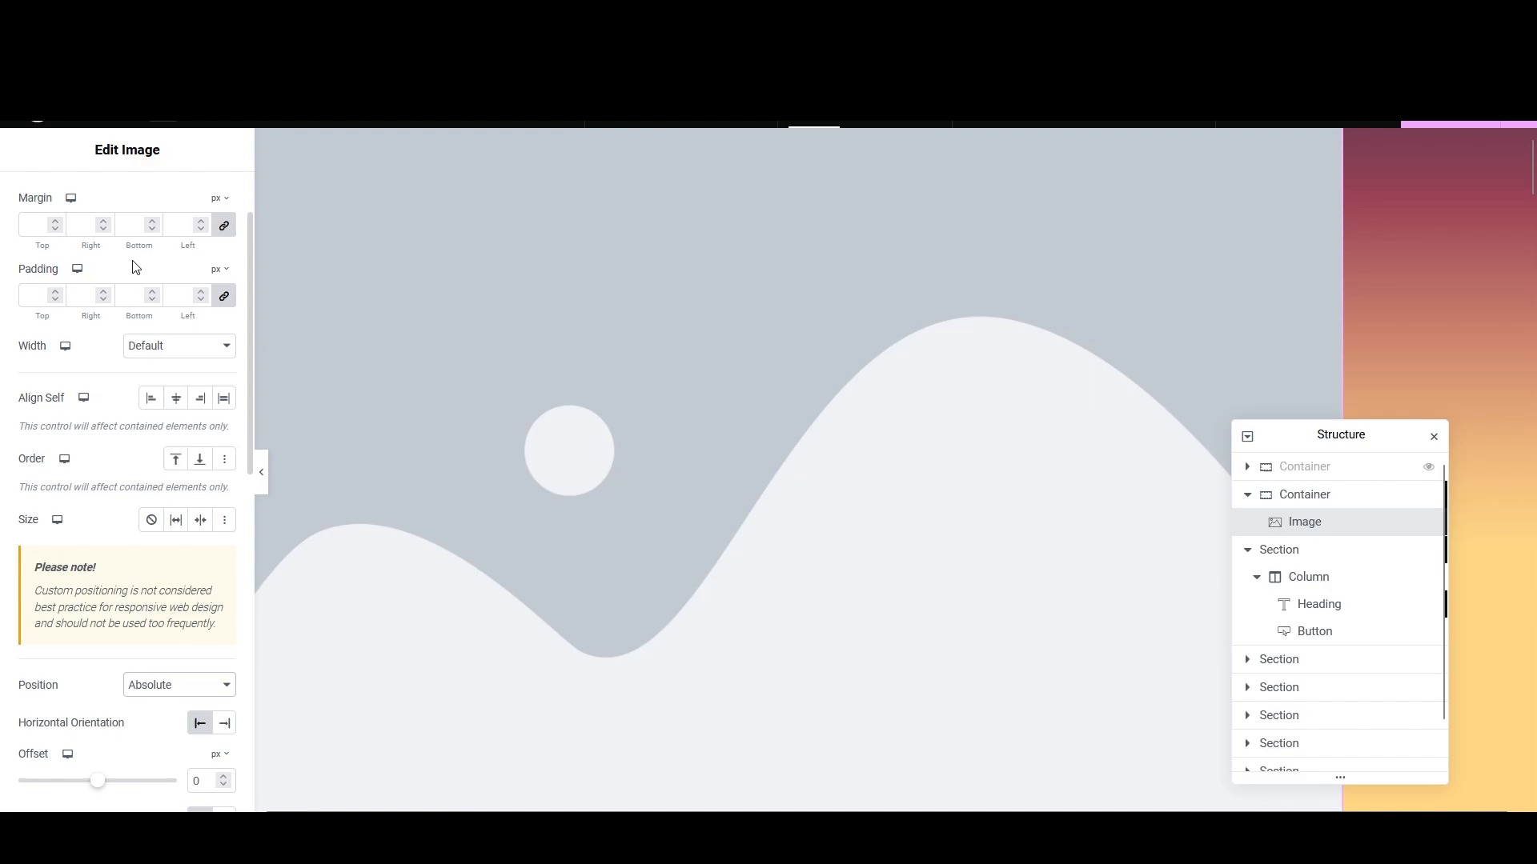
Step: Collapse the first section in the structure and duplicate the placeholder image eight times within the container
click(1247, 550)
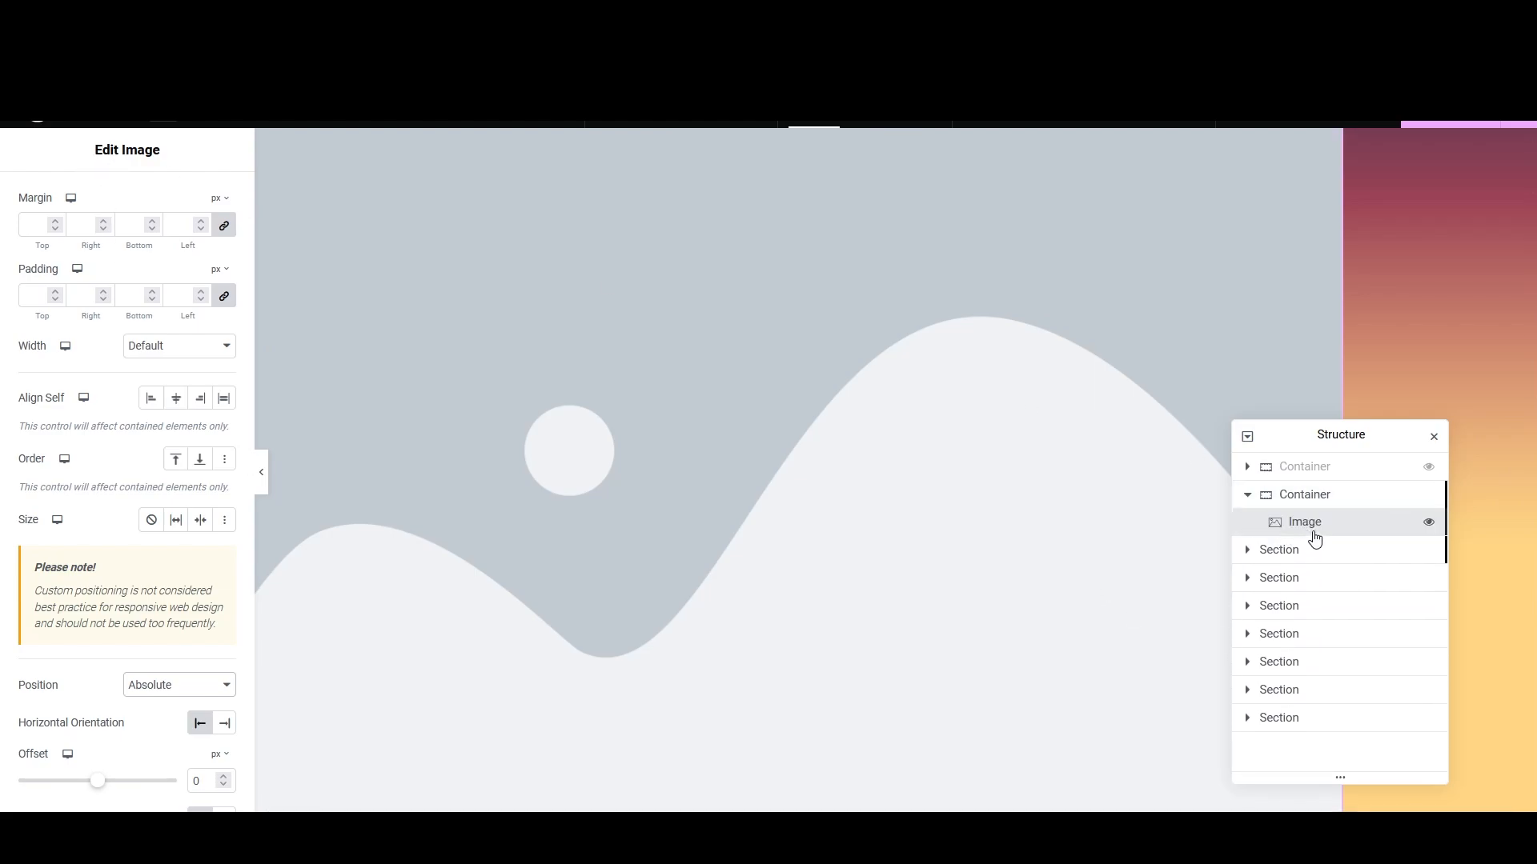
right_click(1284, 535)
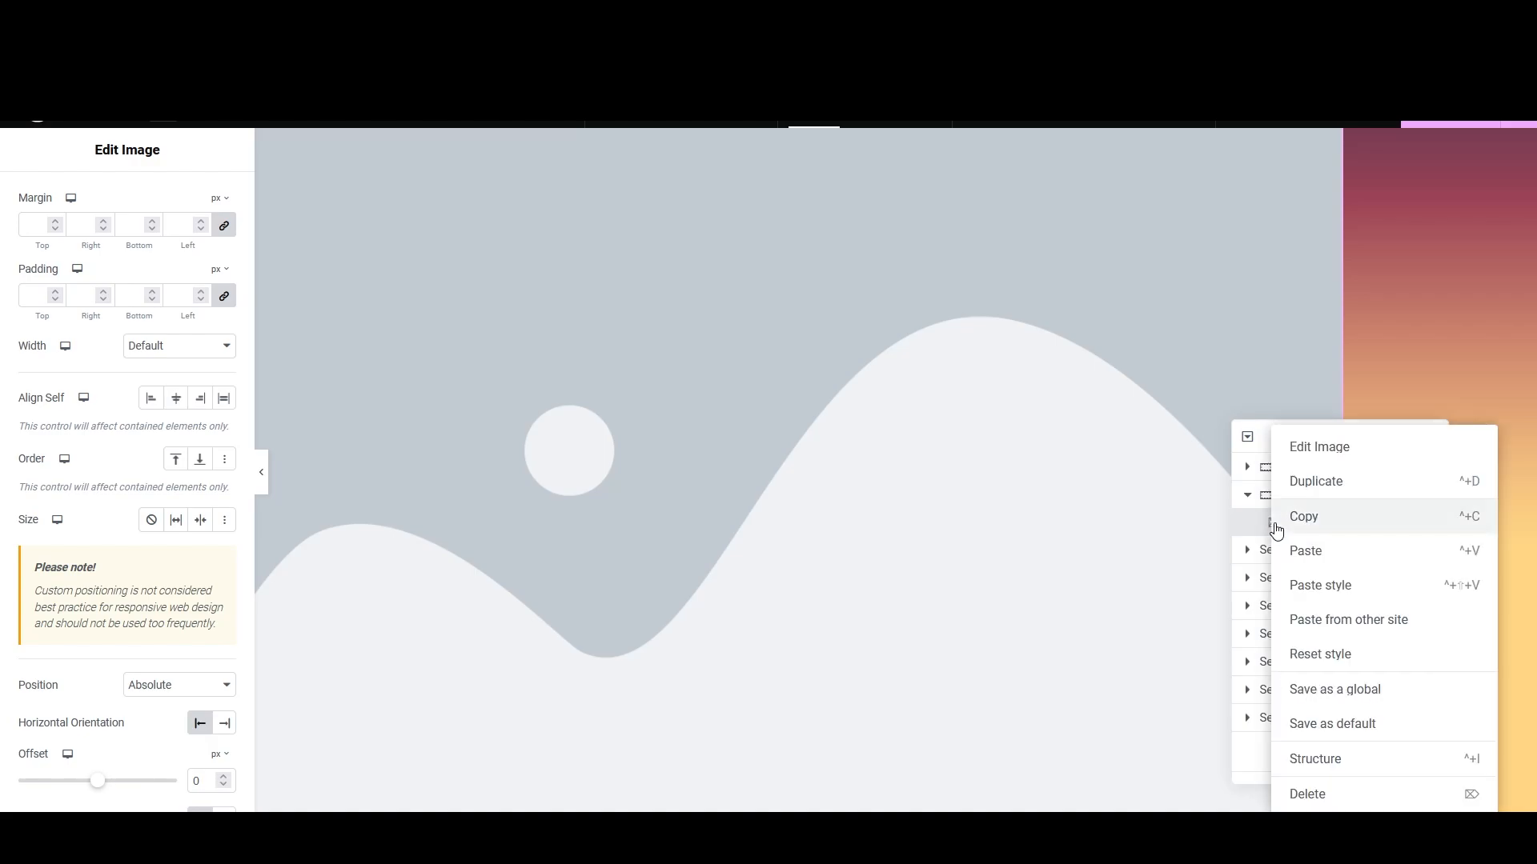
click(1313, 479)
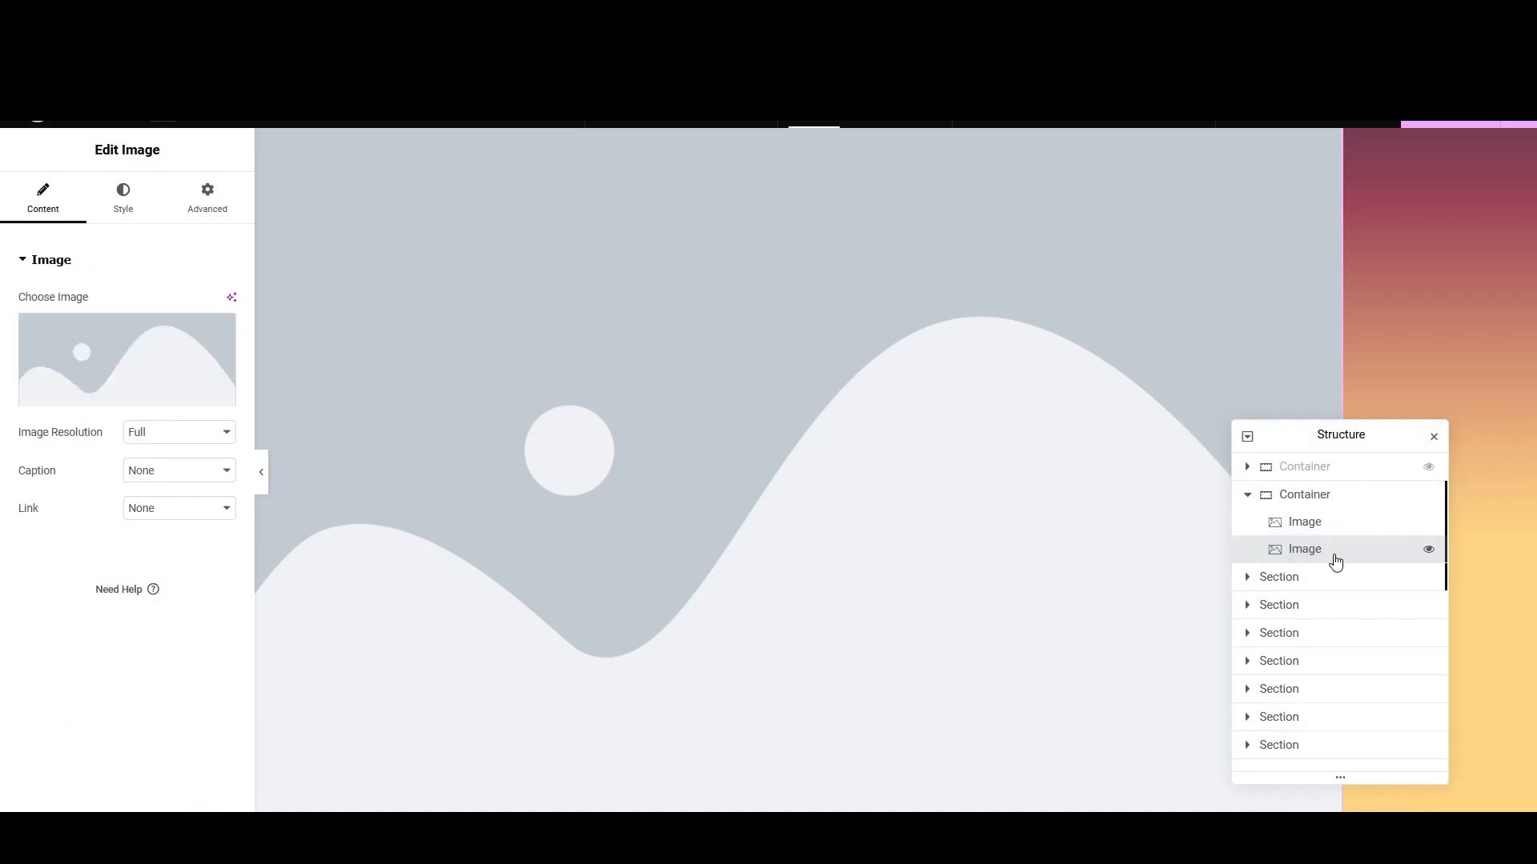
key(ctrl+d)
key(ctrl+d)
key(ctrl+d)
key(ctrl+d)
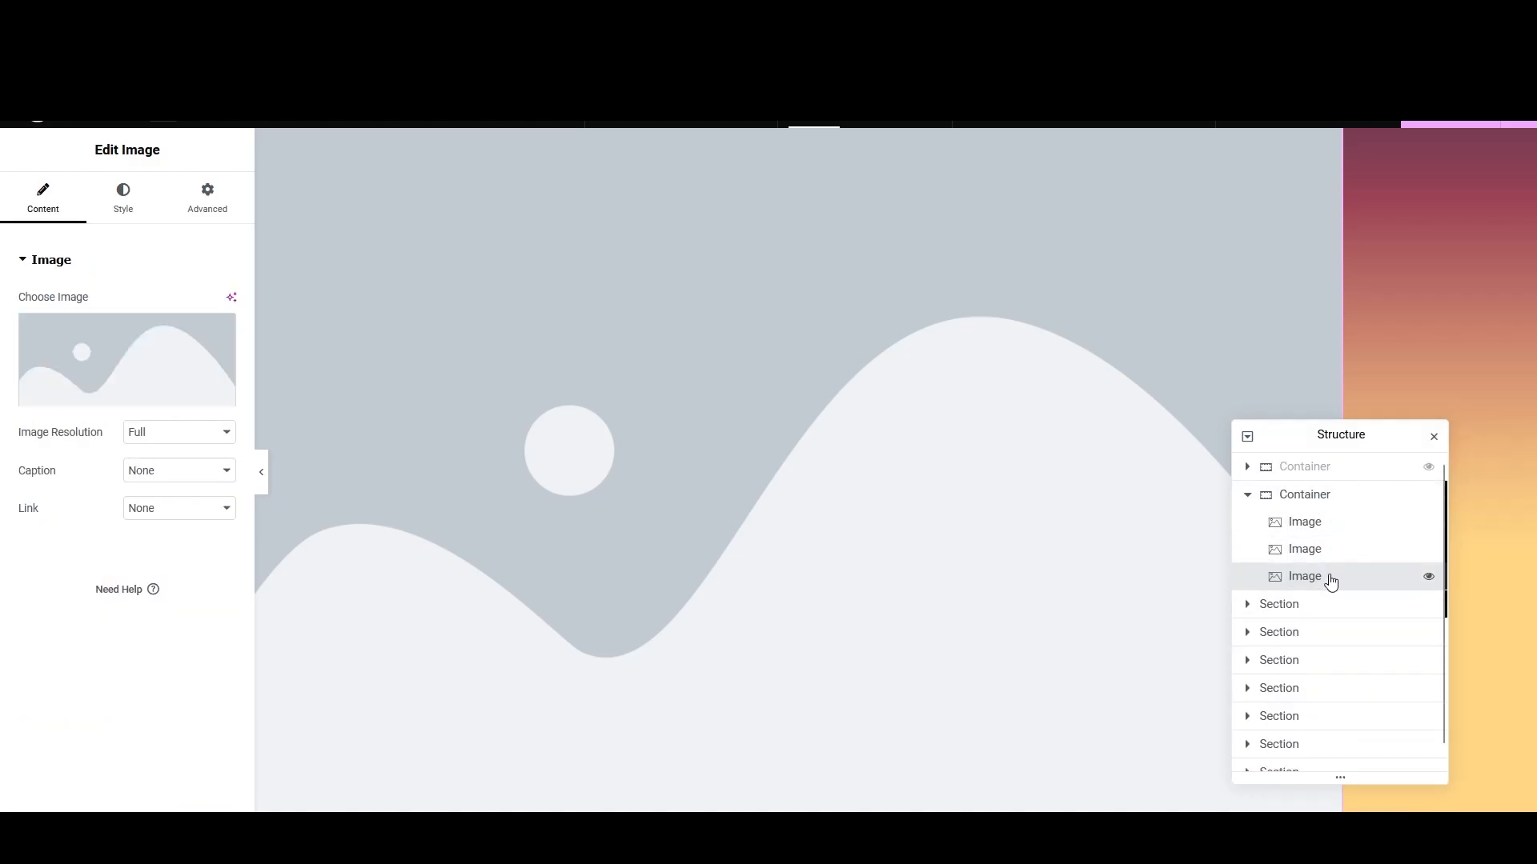
key(ctrl+d)
key(ctrl+d)
key(ctrl+d)
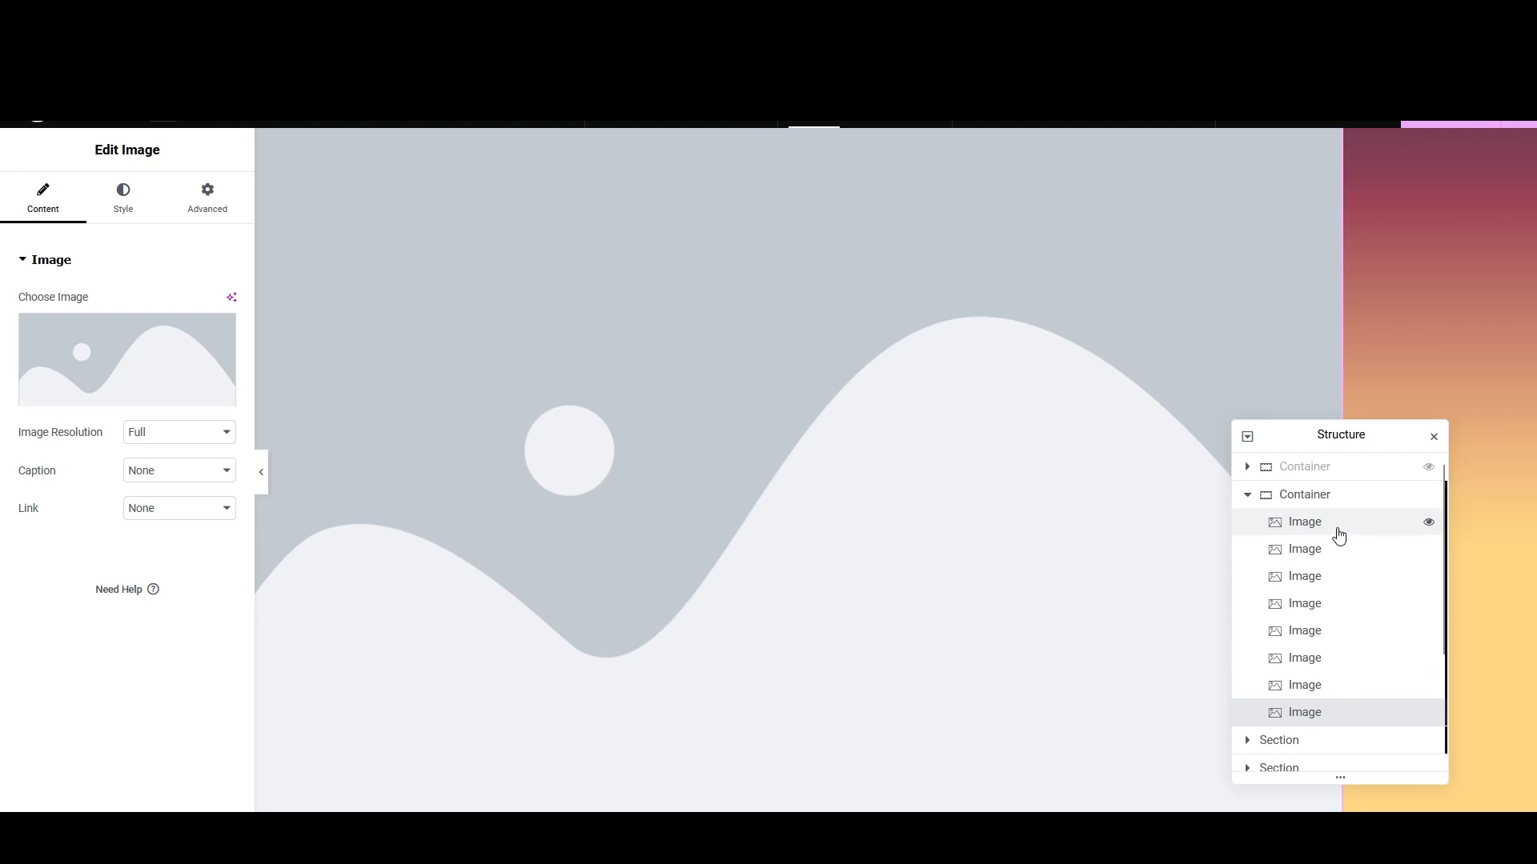
Step: Replace the first image's placeholder with the 8-Stars2.png star layer from the media library
click(1317, 527)
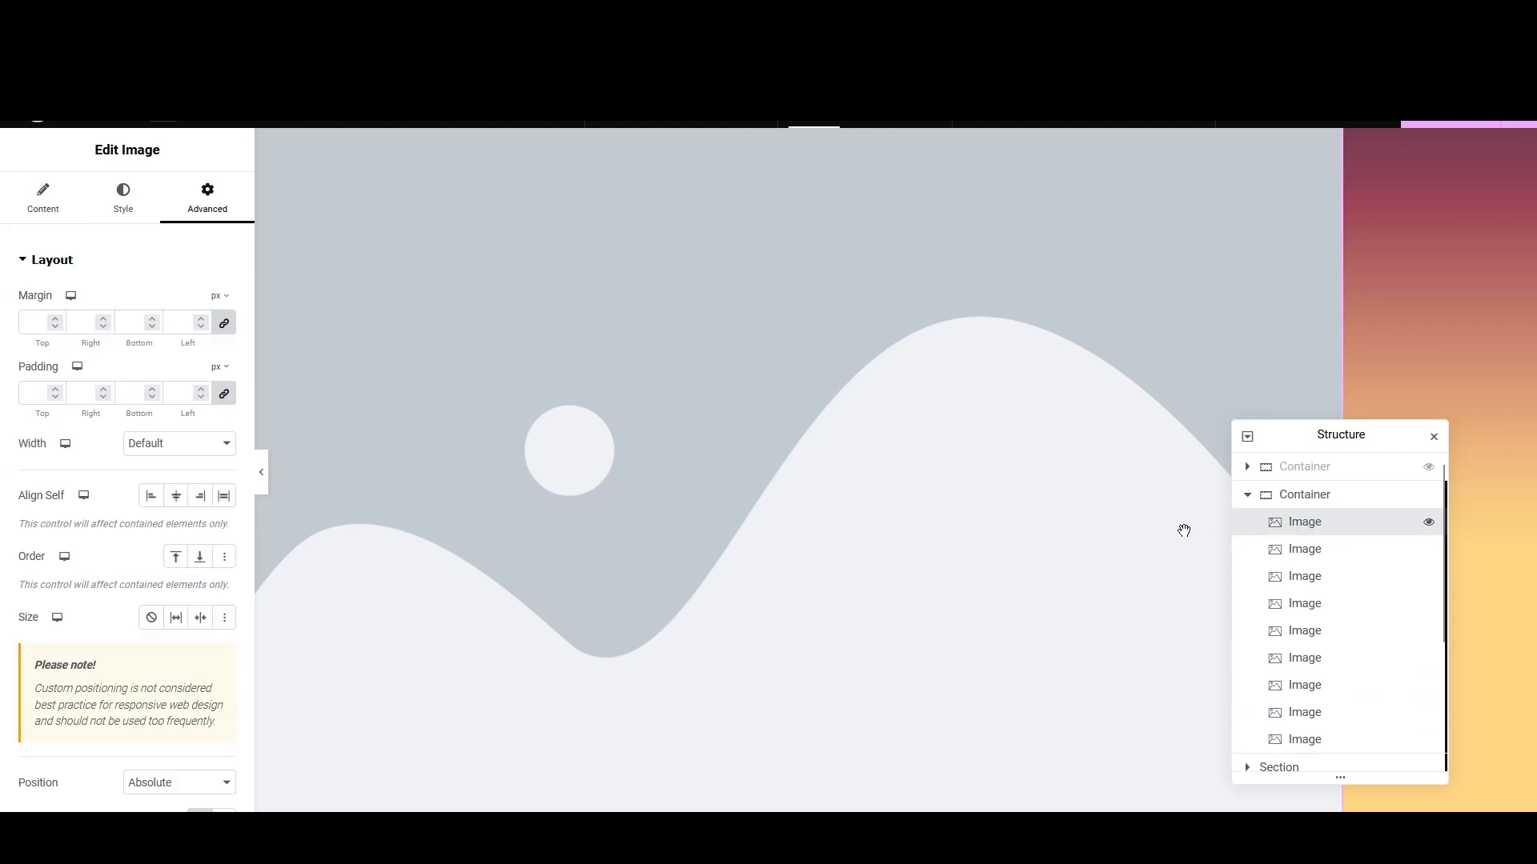
click(124, 196)
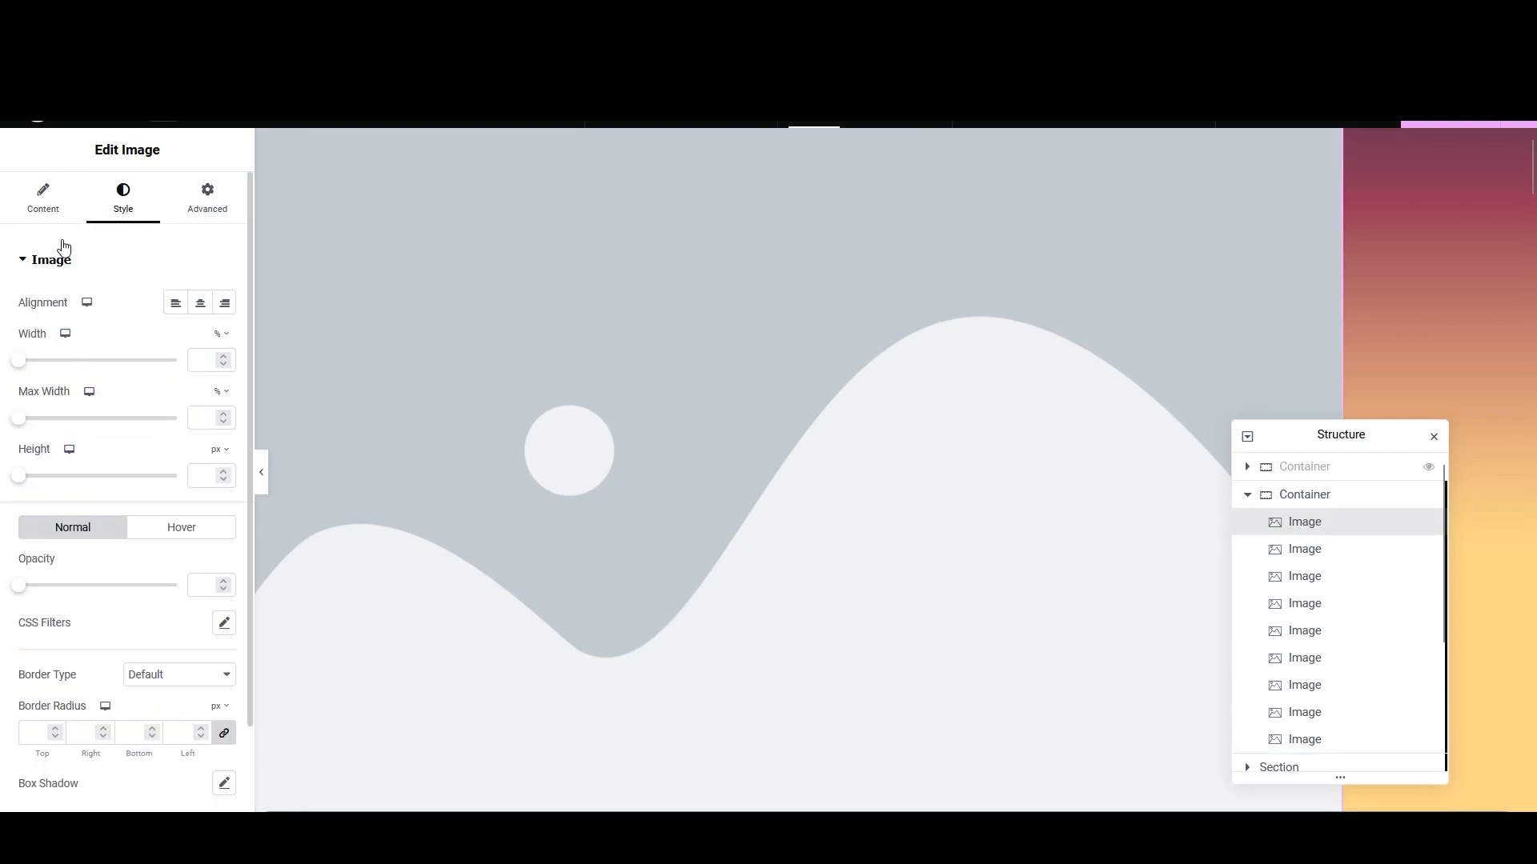
click(43, 197)
click(147, 353)
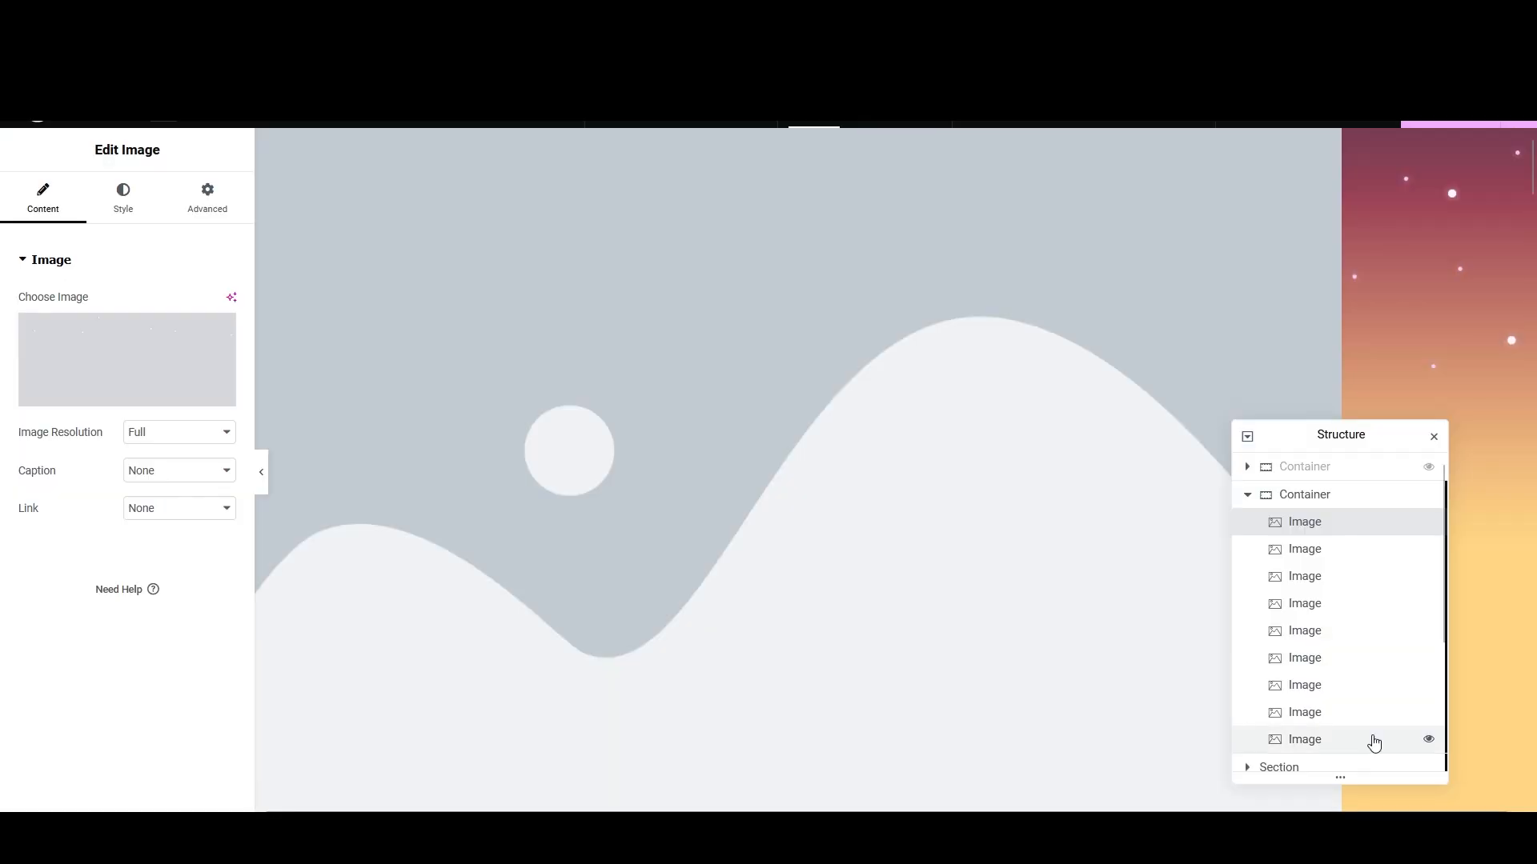
Step: Replace the second image's placeholder with the other star layer and check its advanced layout settings
click(124, 196)
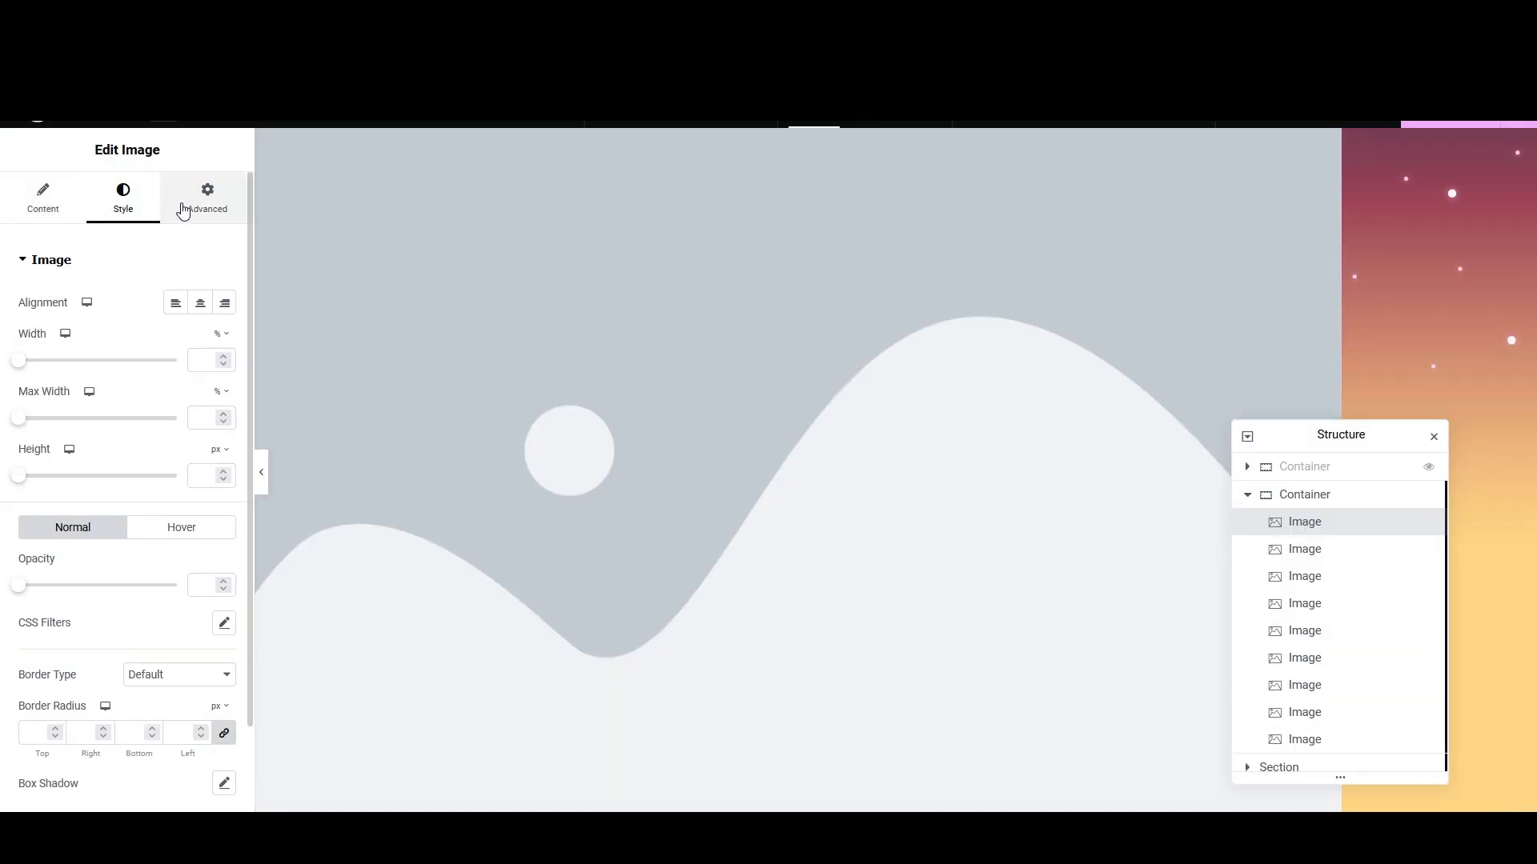
click(183, 210)
click(477, 288)
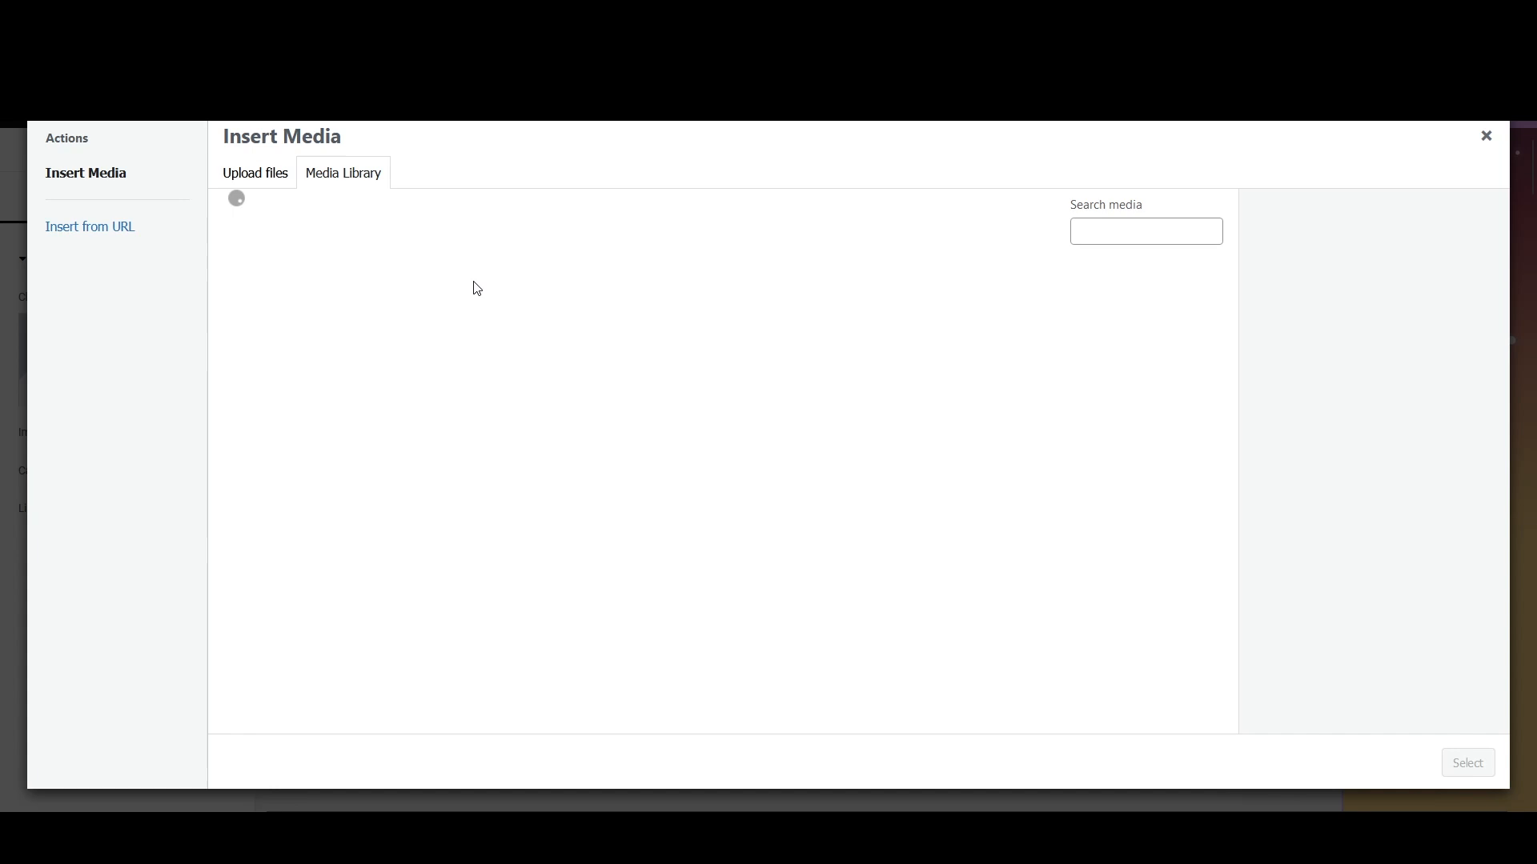
click(724, 328)
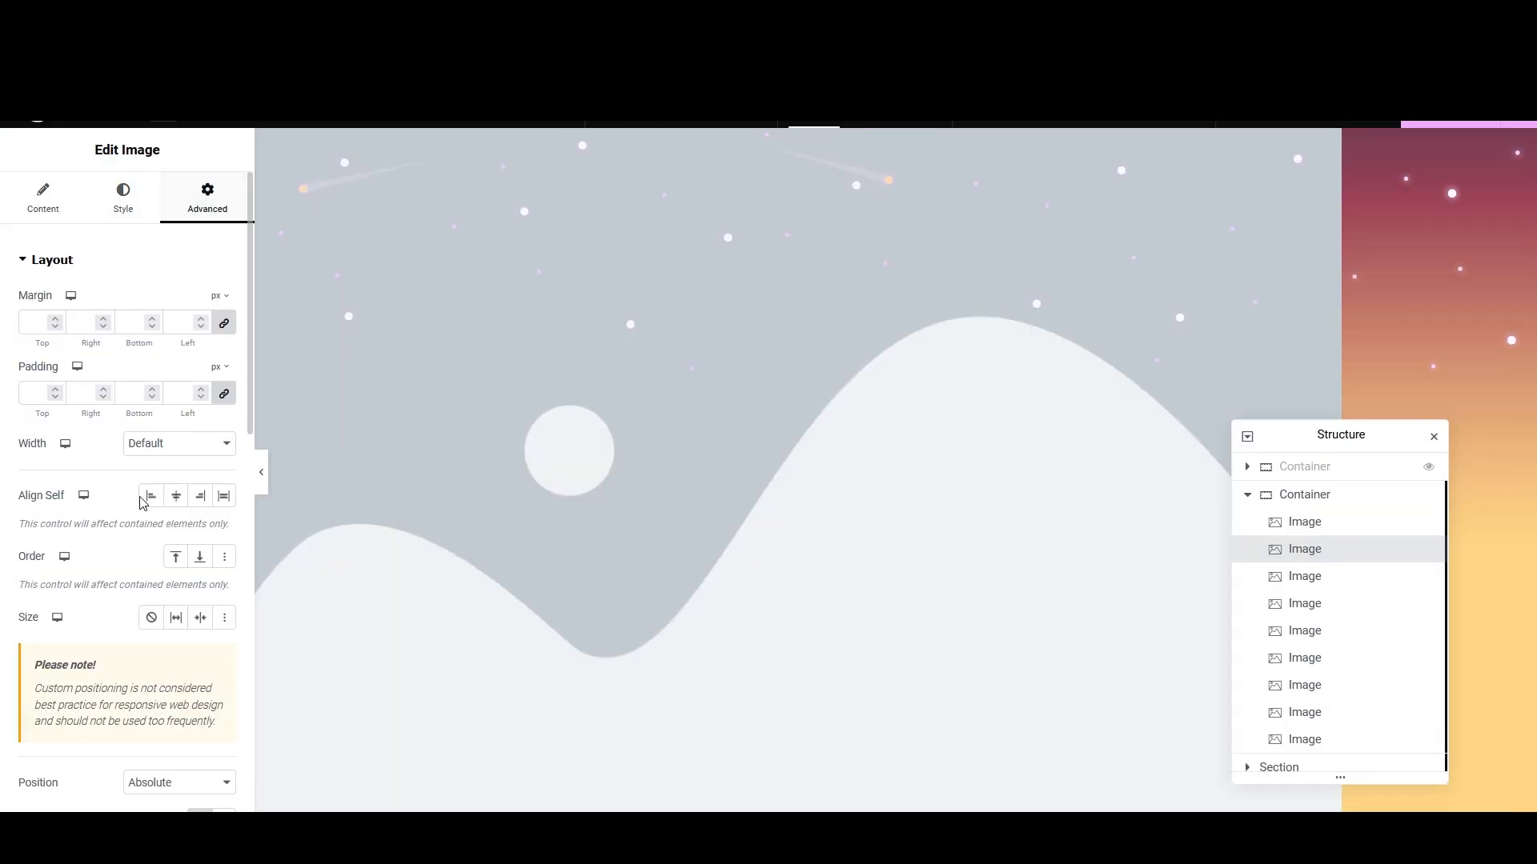
scroll(139, 677, down, 4)
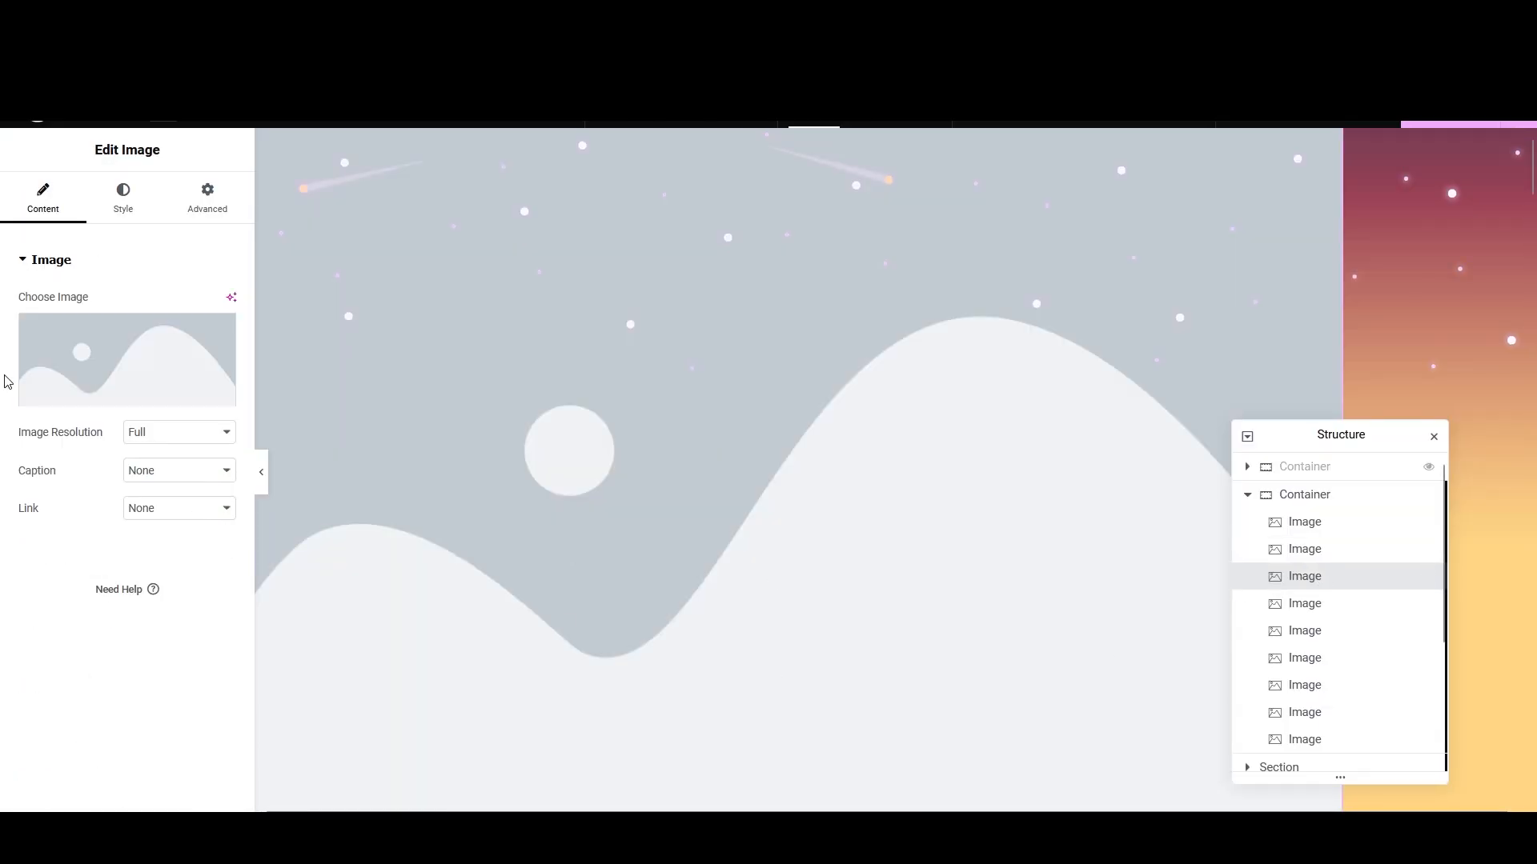
Step: Replace the third and fourth images' placeholders with the two cloud layers from the media library
click(24, 377)
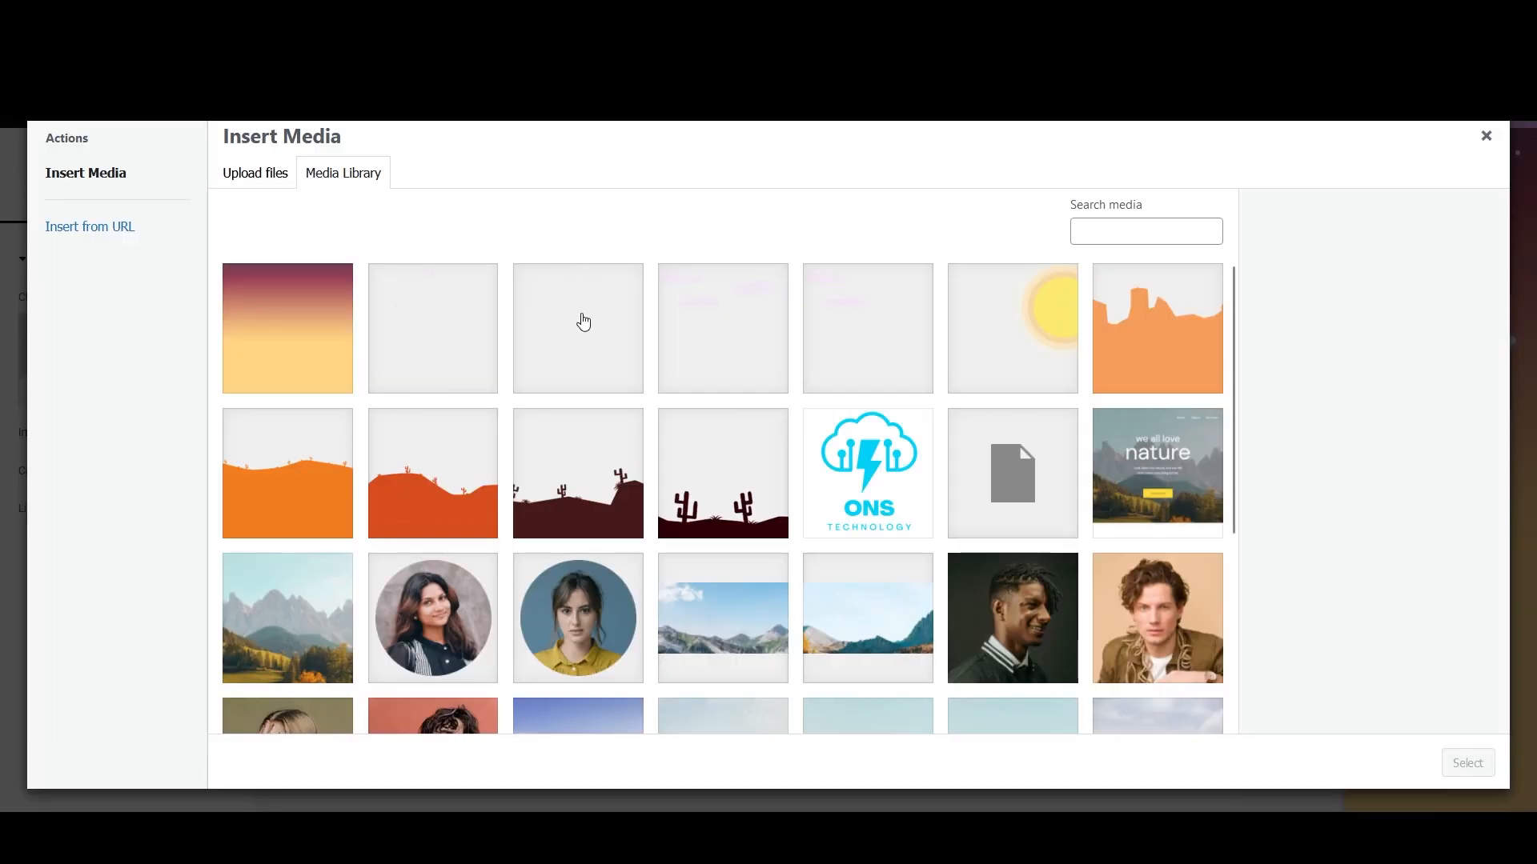
click(724, 328)
click(1465, 762)
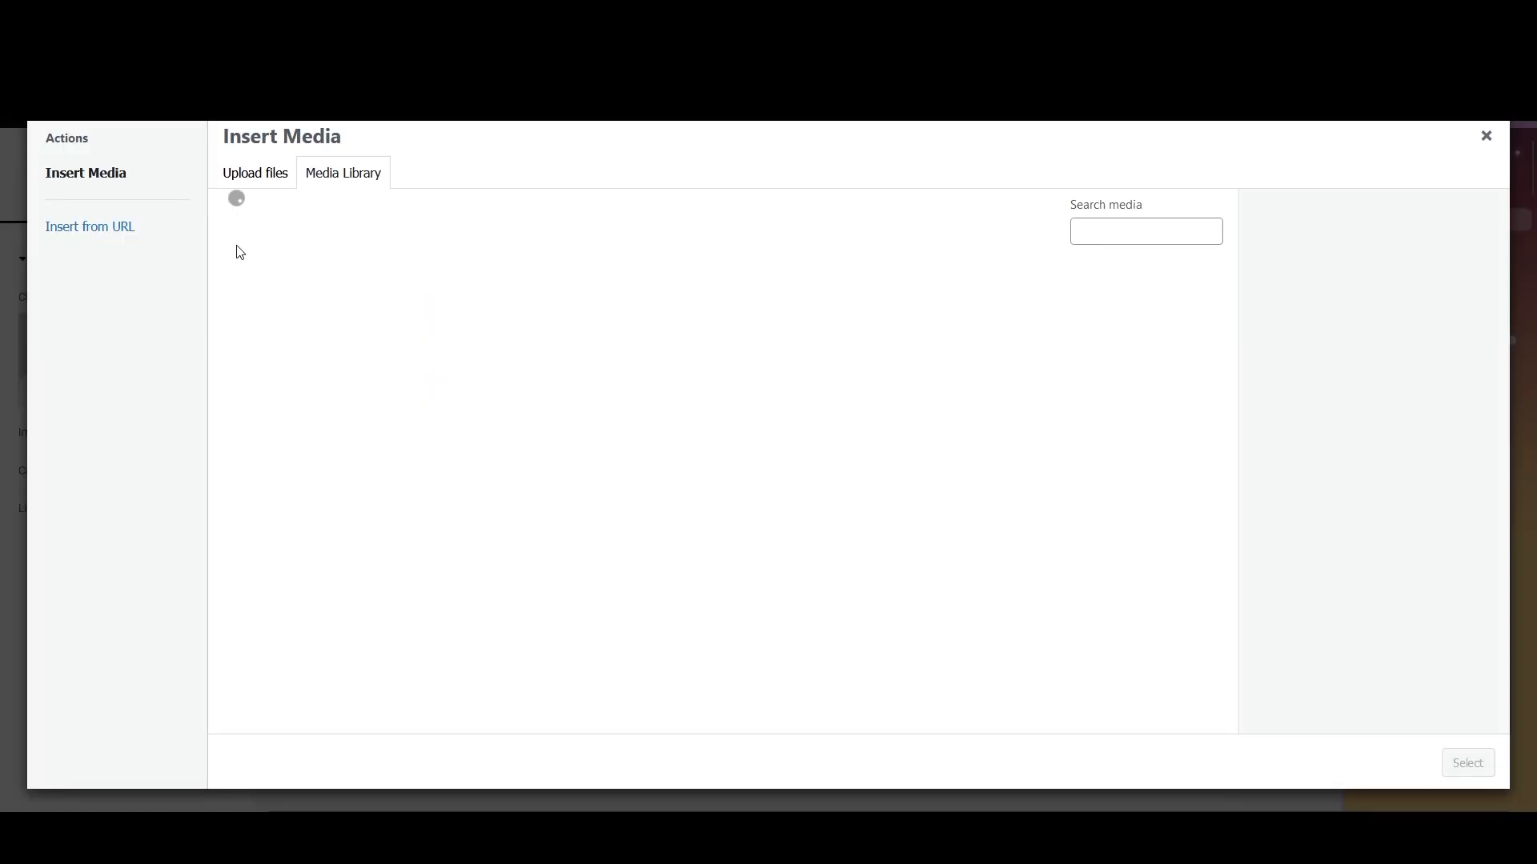
click(851, 326)
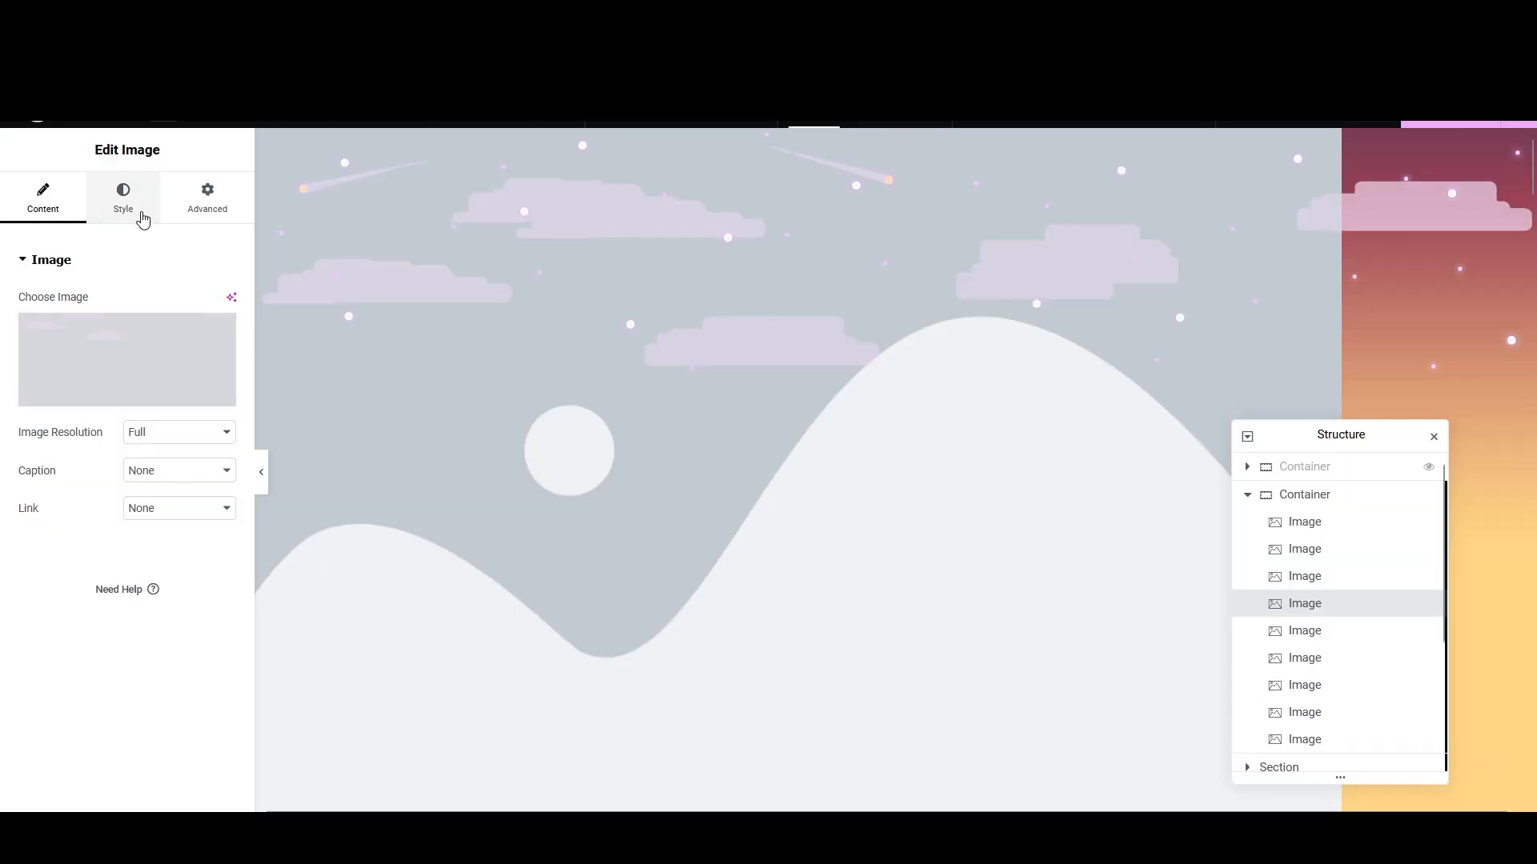
Step: Replace the remaining images' placeholders with the sun, mountains and ground layers, checking their absolute positioning
click(206, 196)
scroll(120, 631, down, 10)
scroll(166, 222, up, 10)
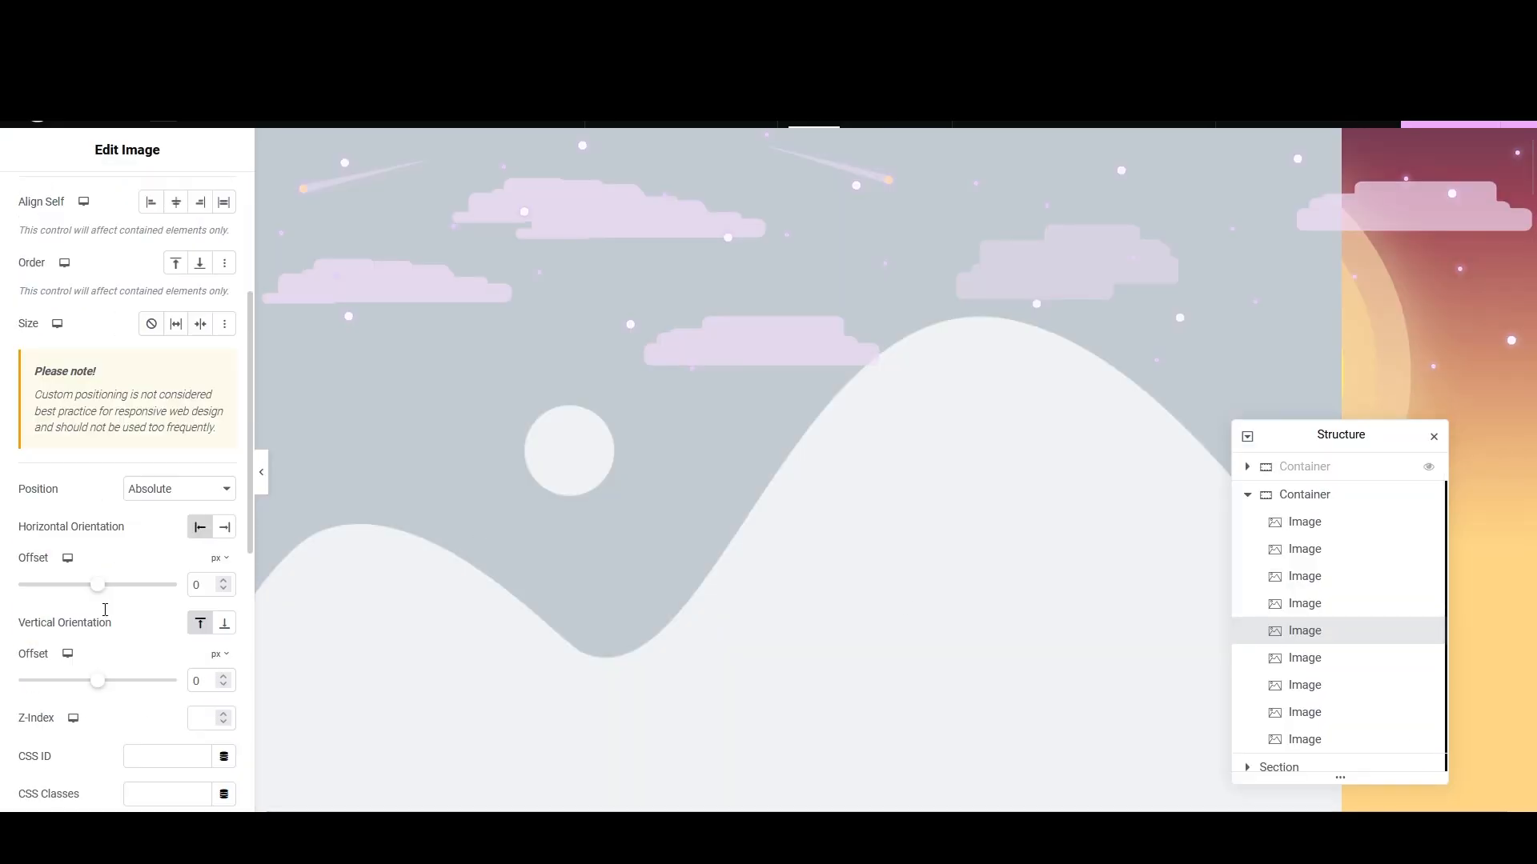
click(780, 474)
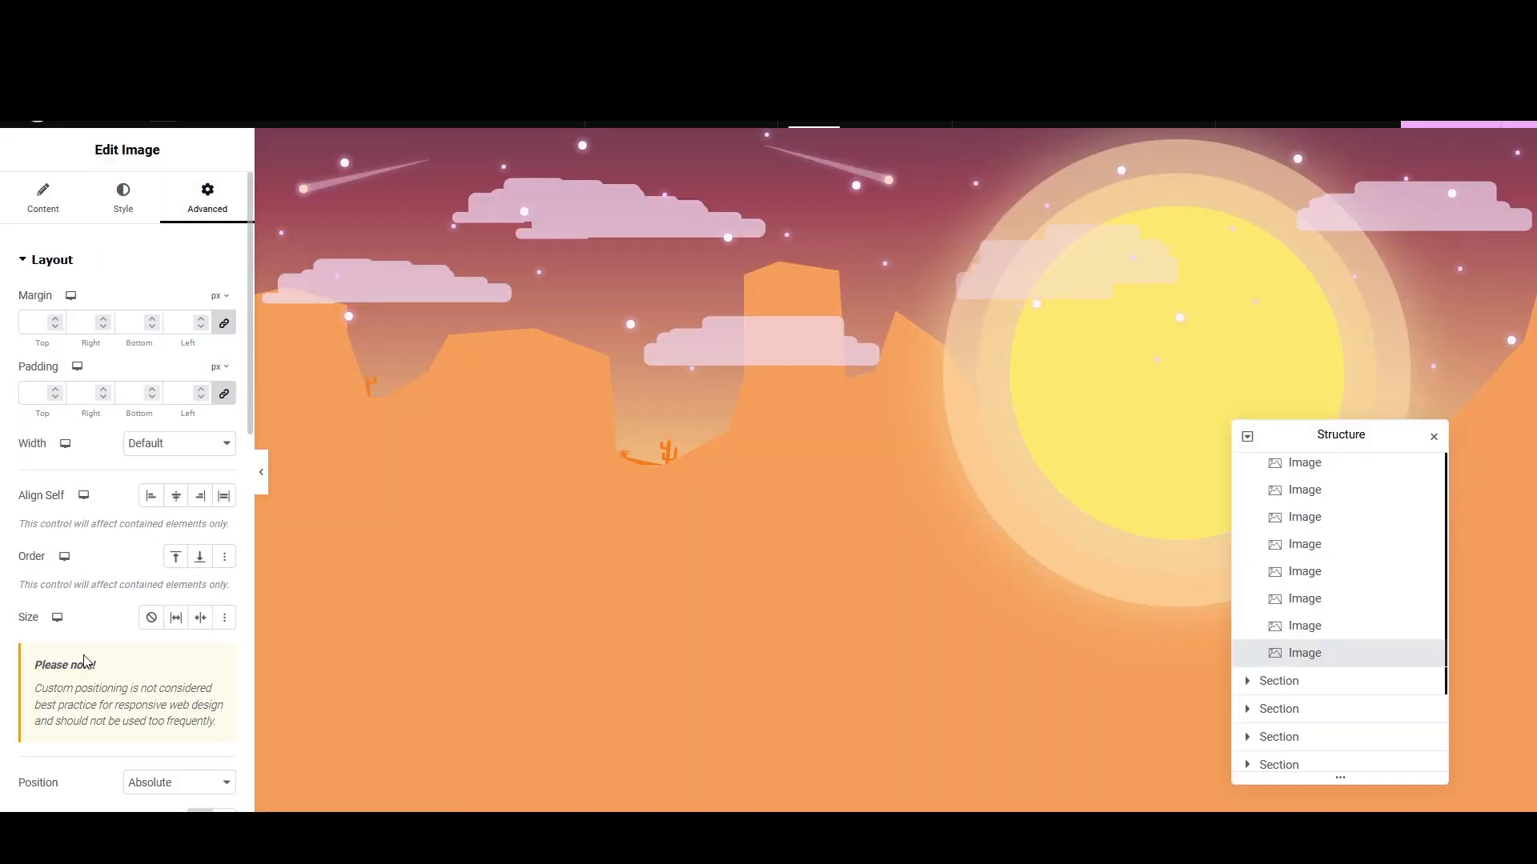
Step: Switch to the file explorer and compare the numbered layer files to check their stacking order
text(0211)
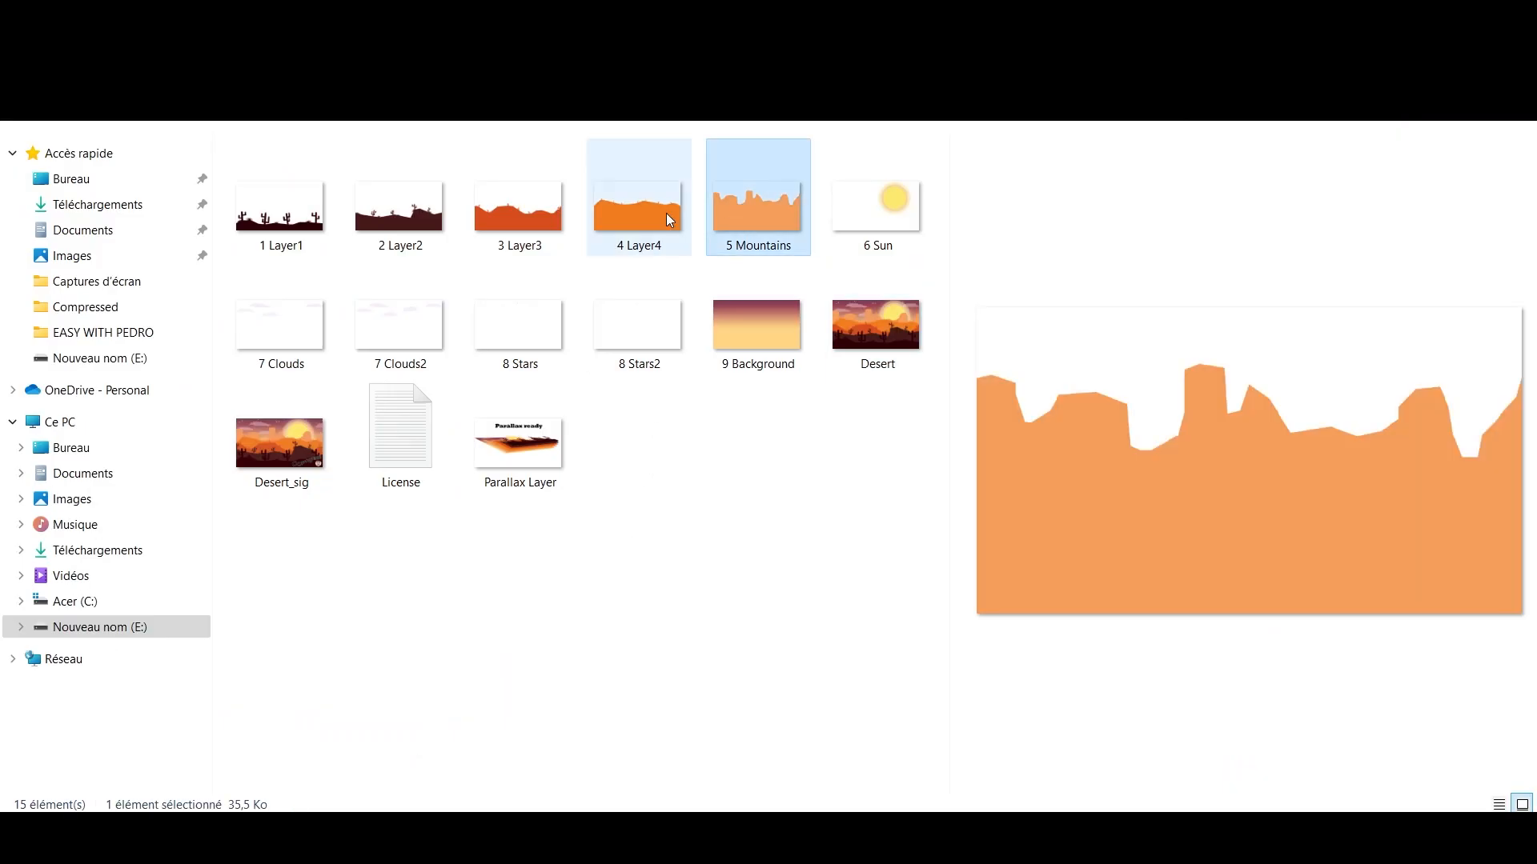
click(280, 329)
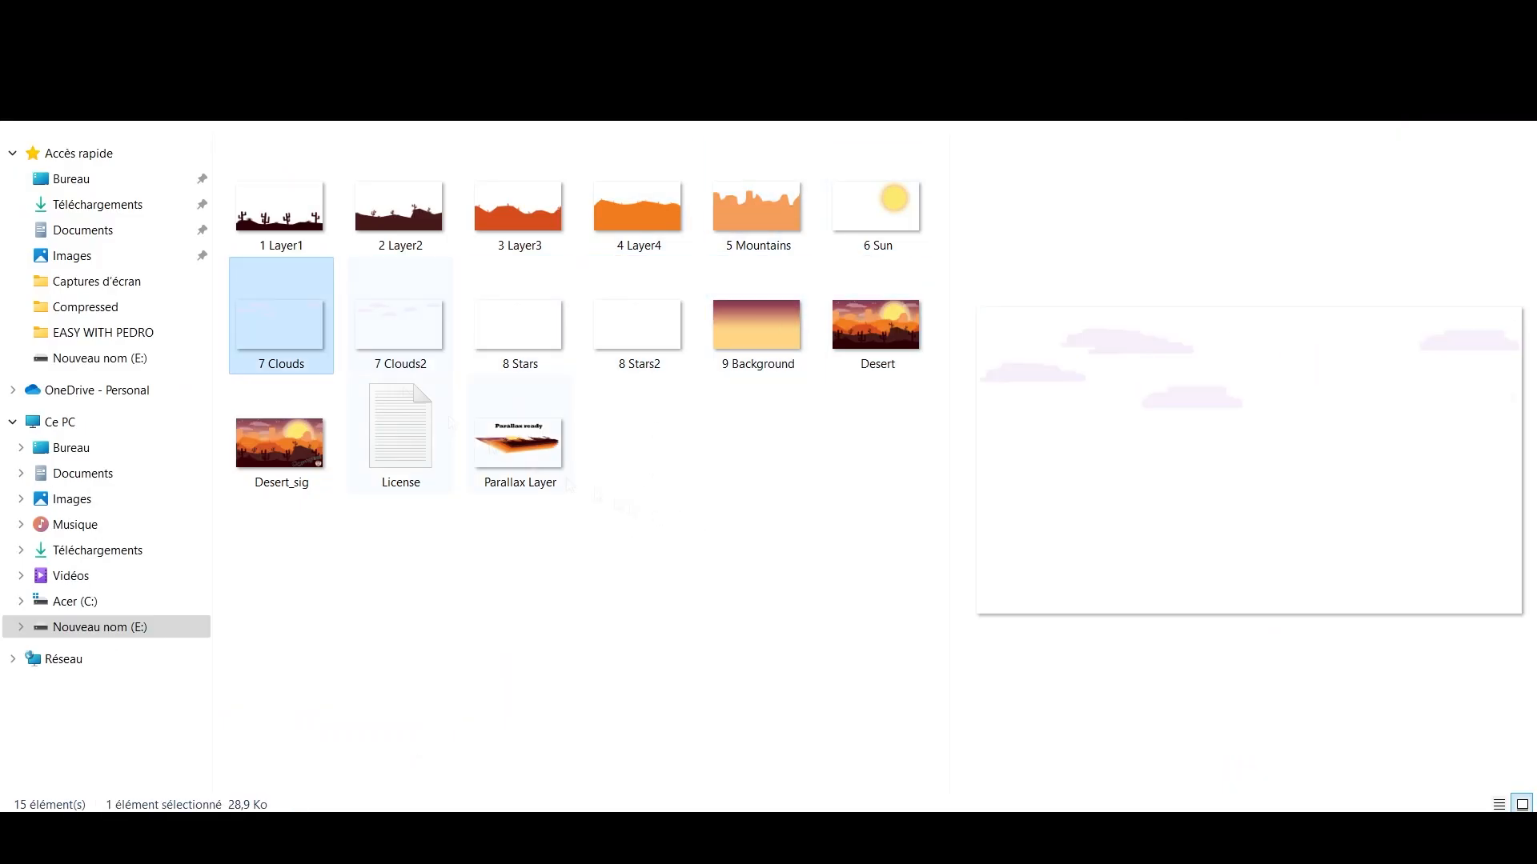
click(753, 336)
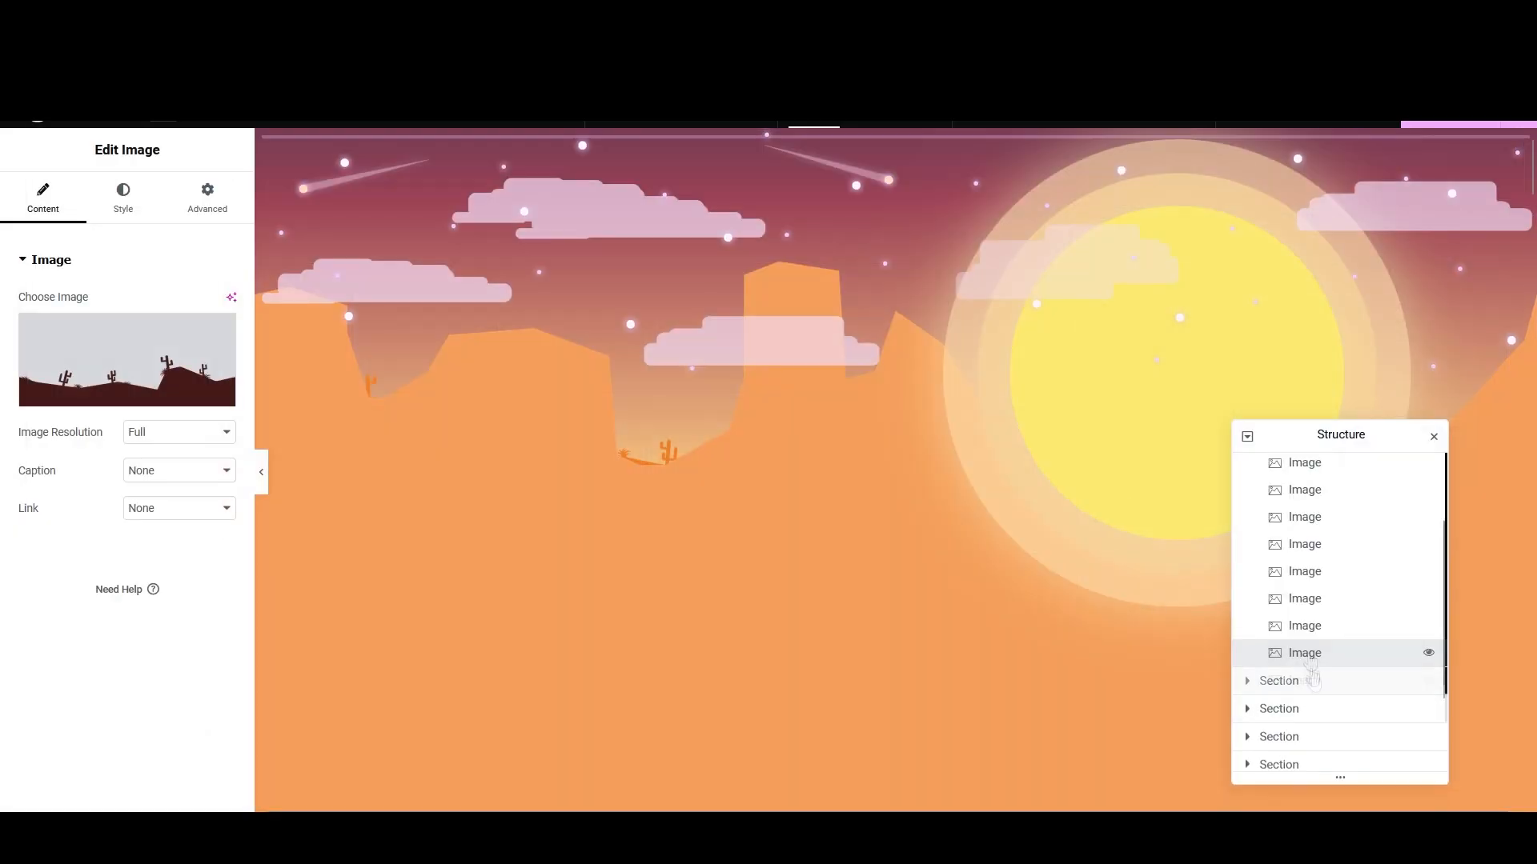
Step: Assign descending z-index values to the last four images, from 9 for the front cactus layer to 6 for the fourth ground layer
click(1304, 681)
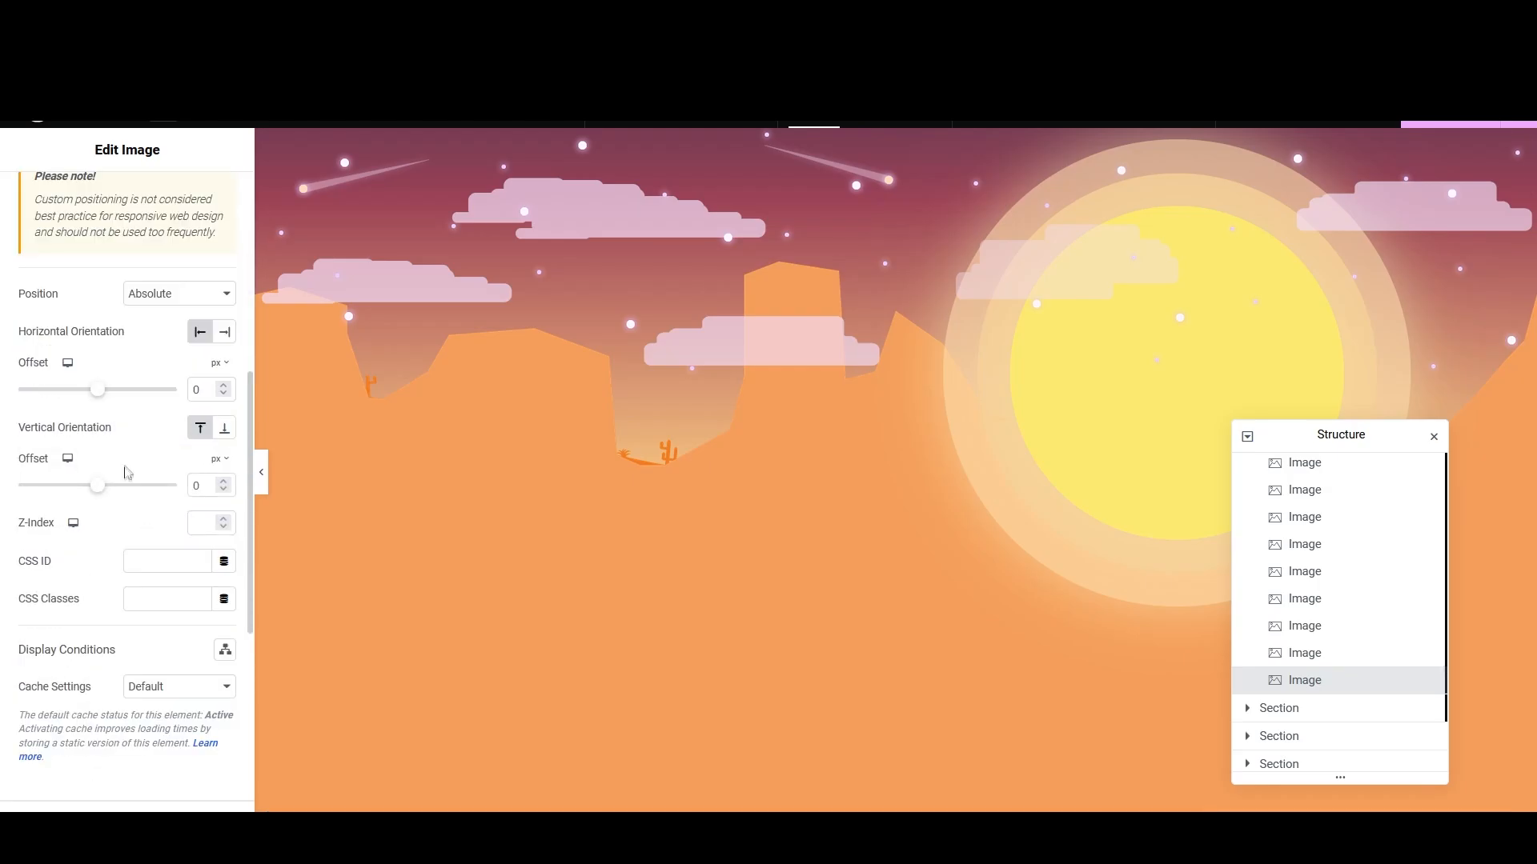
click(200, 523)
text(10)
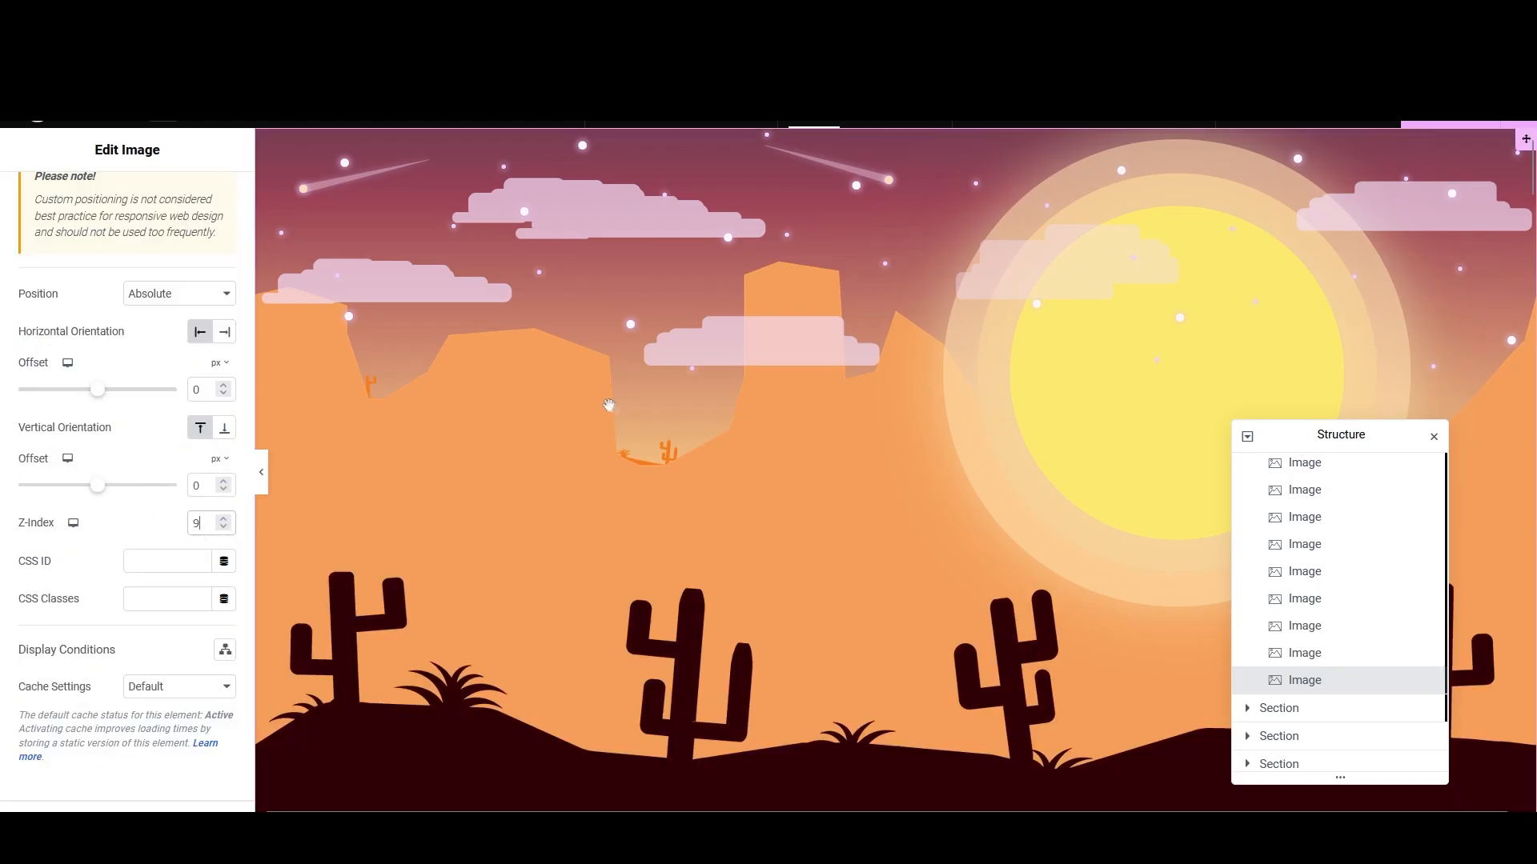
click(1305, 653)
click(1305, 626)
click(1305, 598)
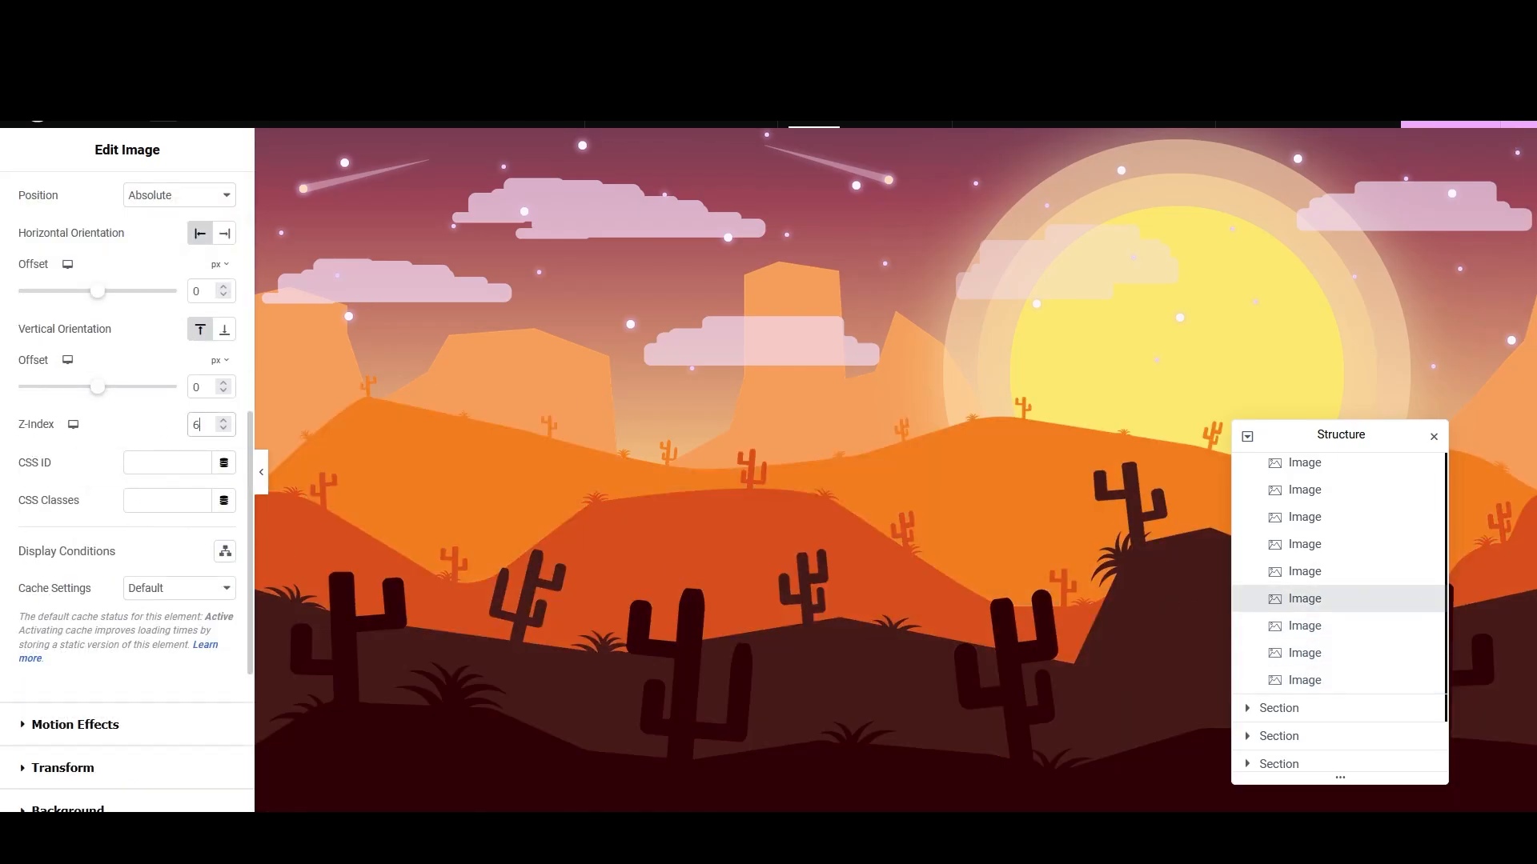
Step: Check which layer files the images use and set the mountains' z-index so they stack in front of the sun
click(1305, 626)
click(1304, 572)
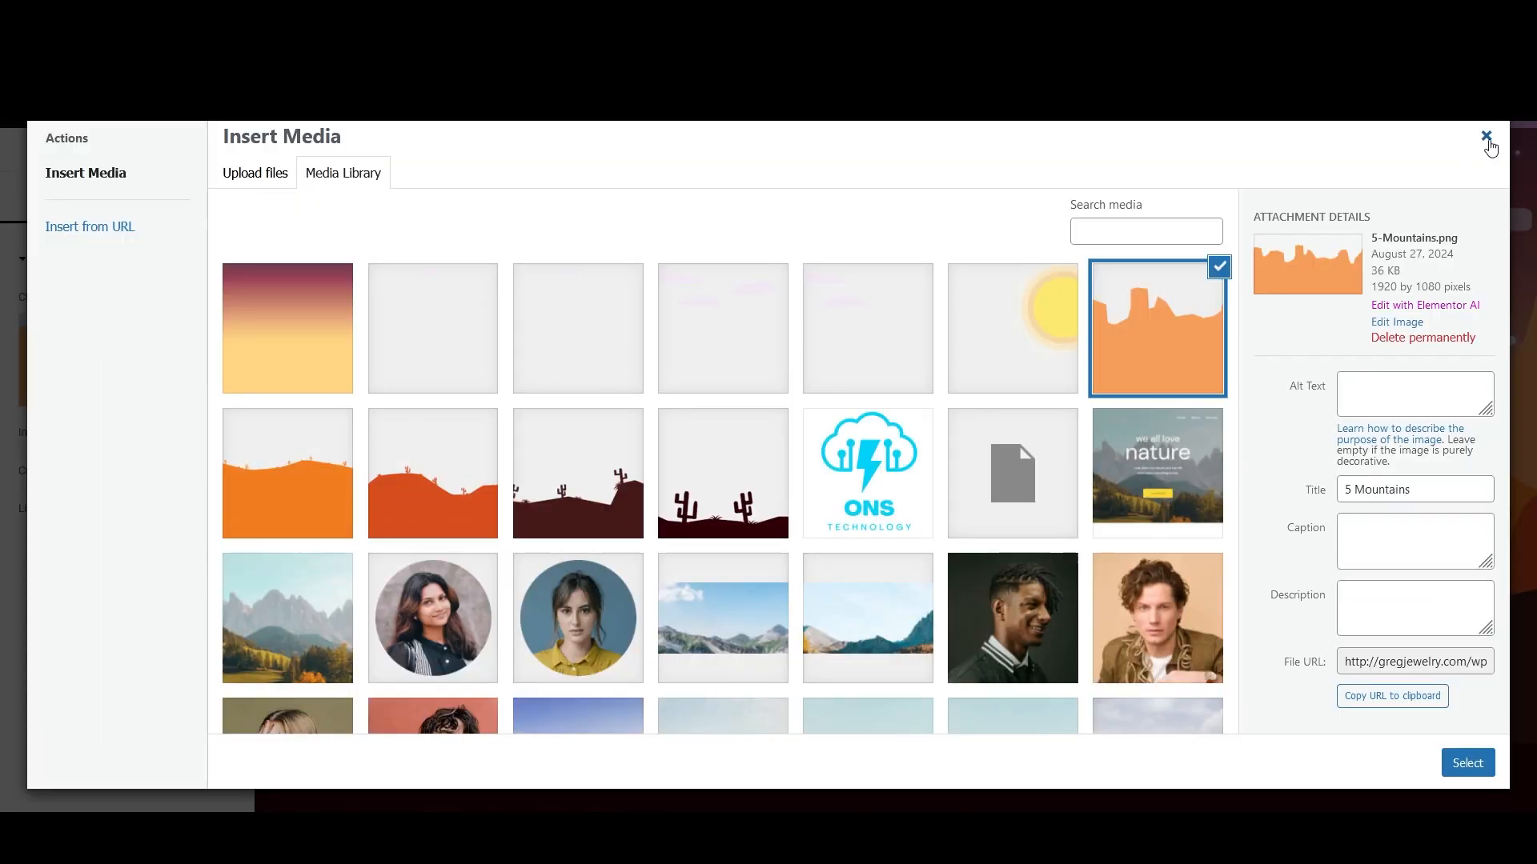
click(578, 473)
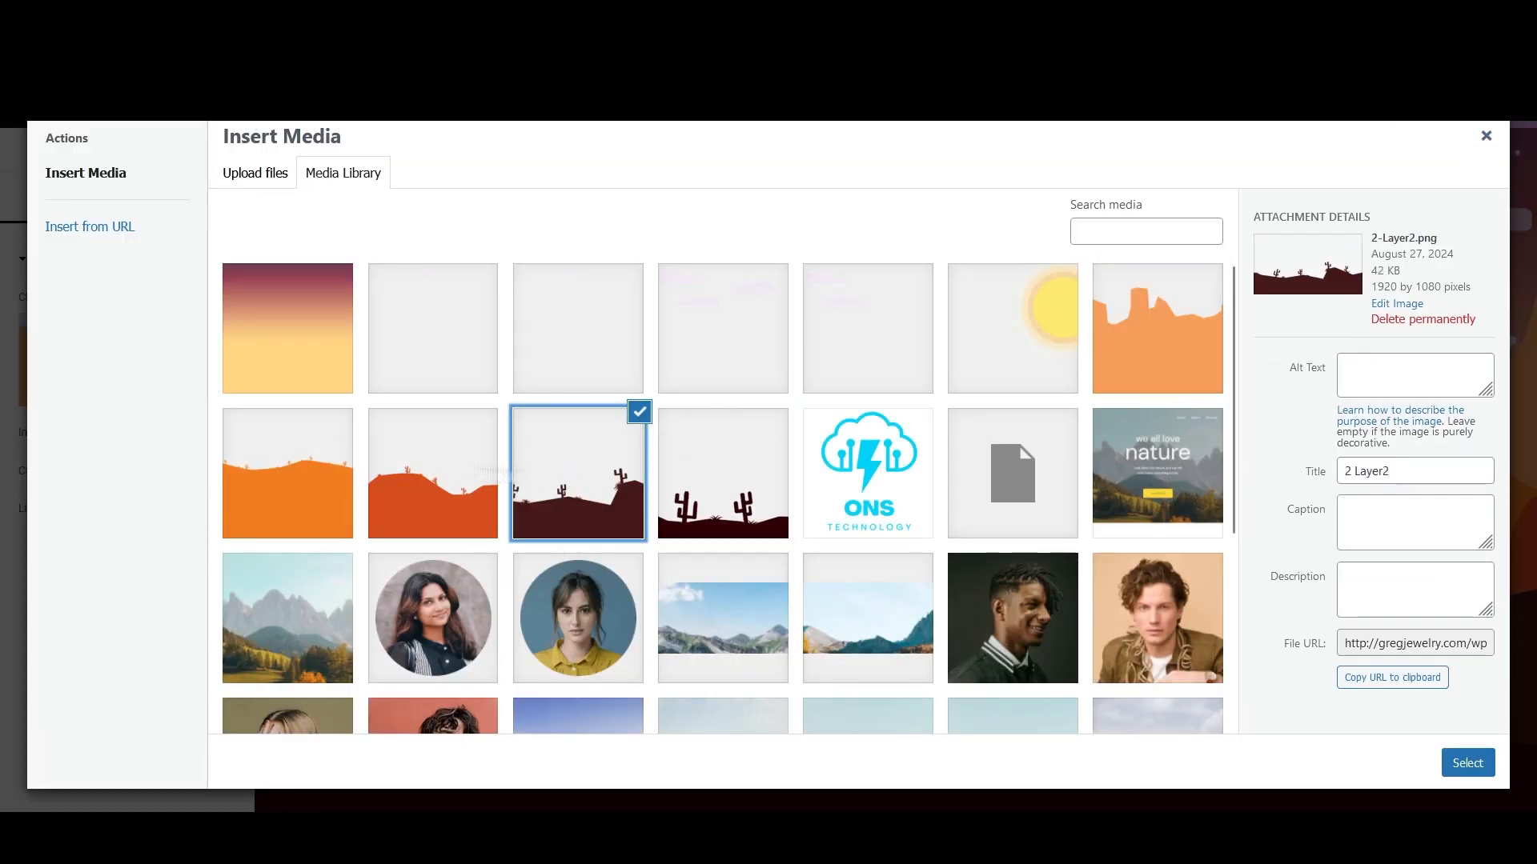
click(1467, 763)
click(209, 196)
scroll(210, 358, down, 5)
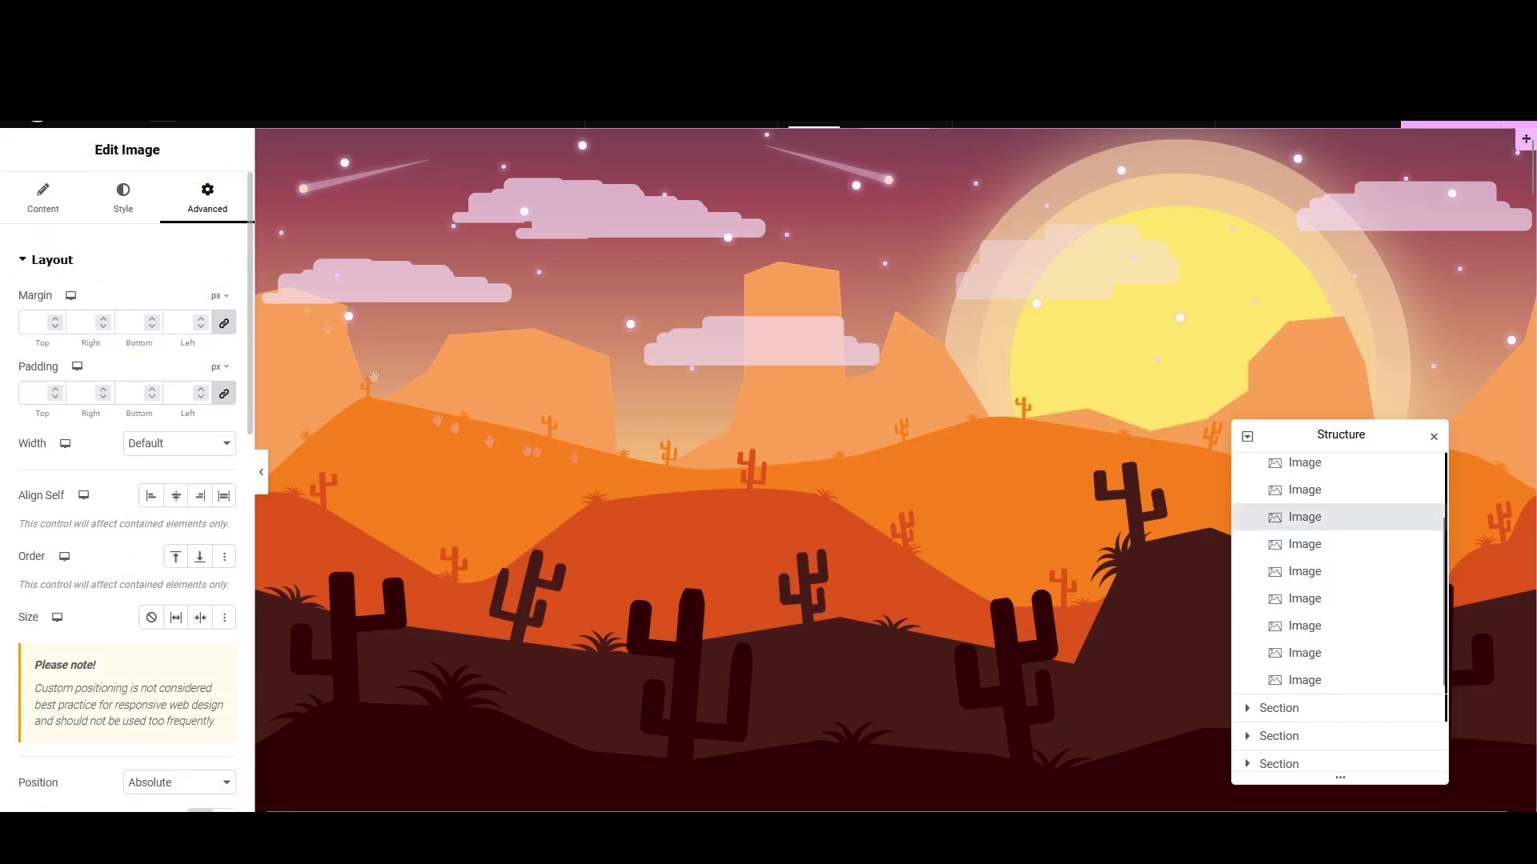
Step: Identify the cloud layers and set the z-index of the cloud and star images, using 2 for the second image
click(1341, 601)
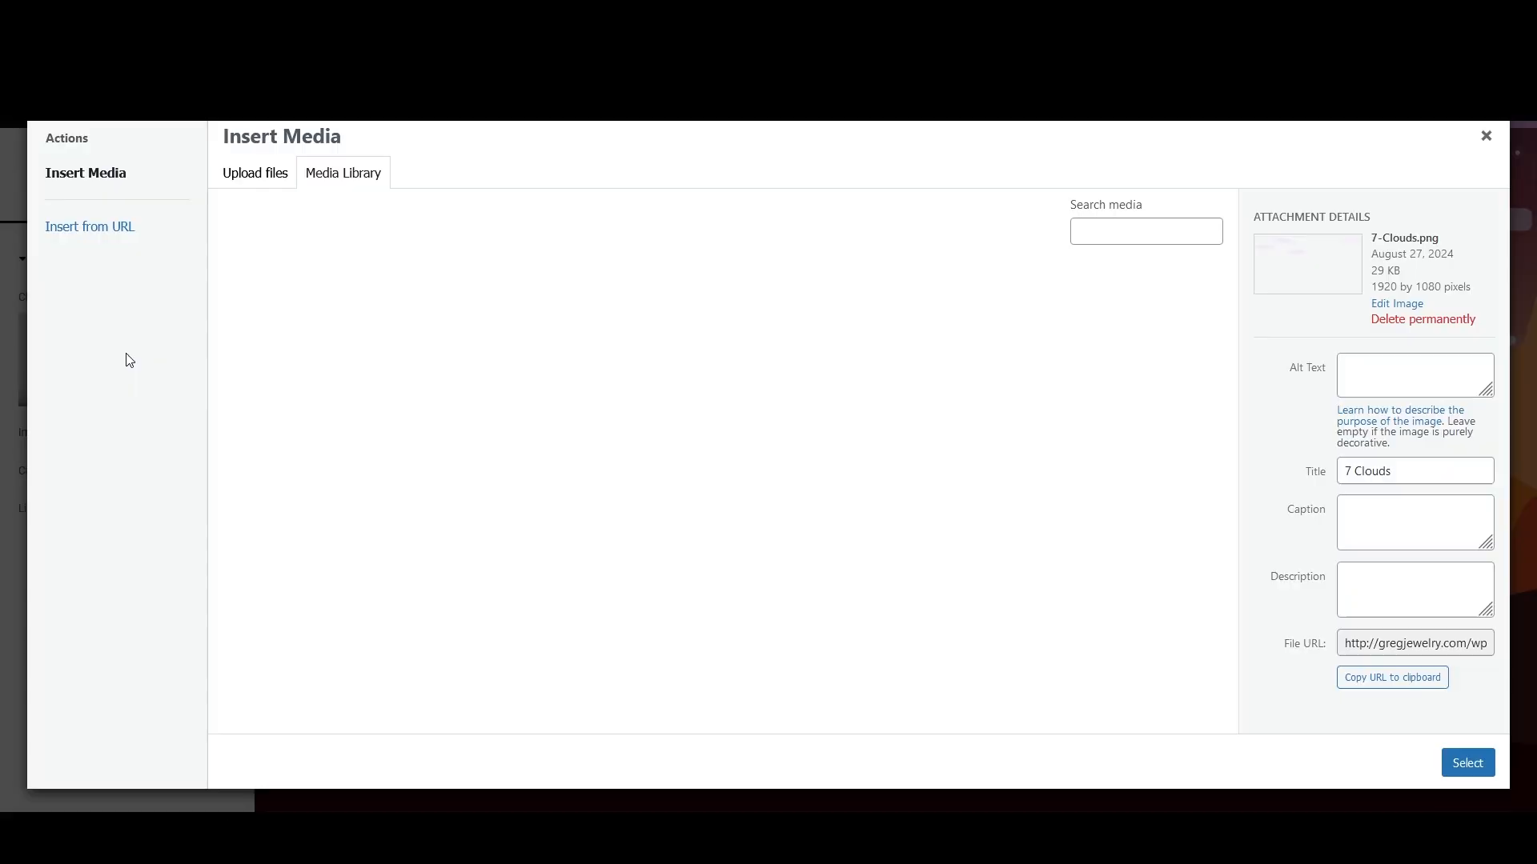
click(433, 328)
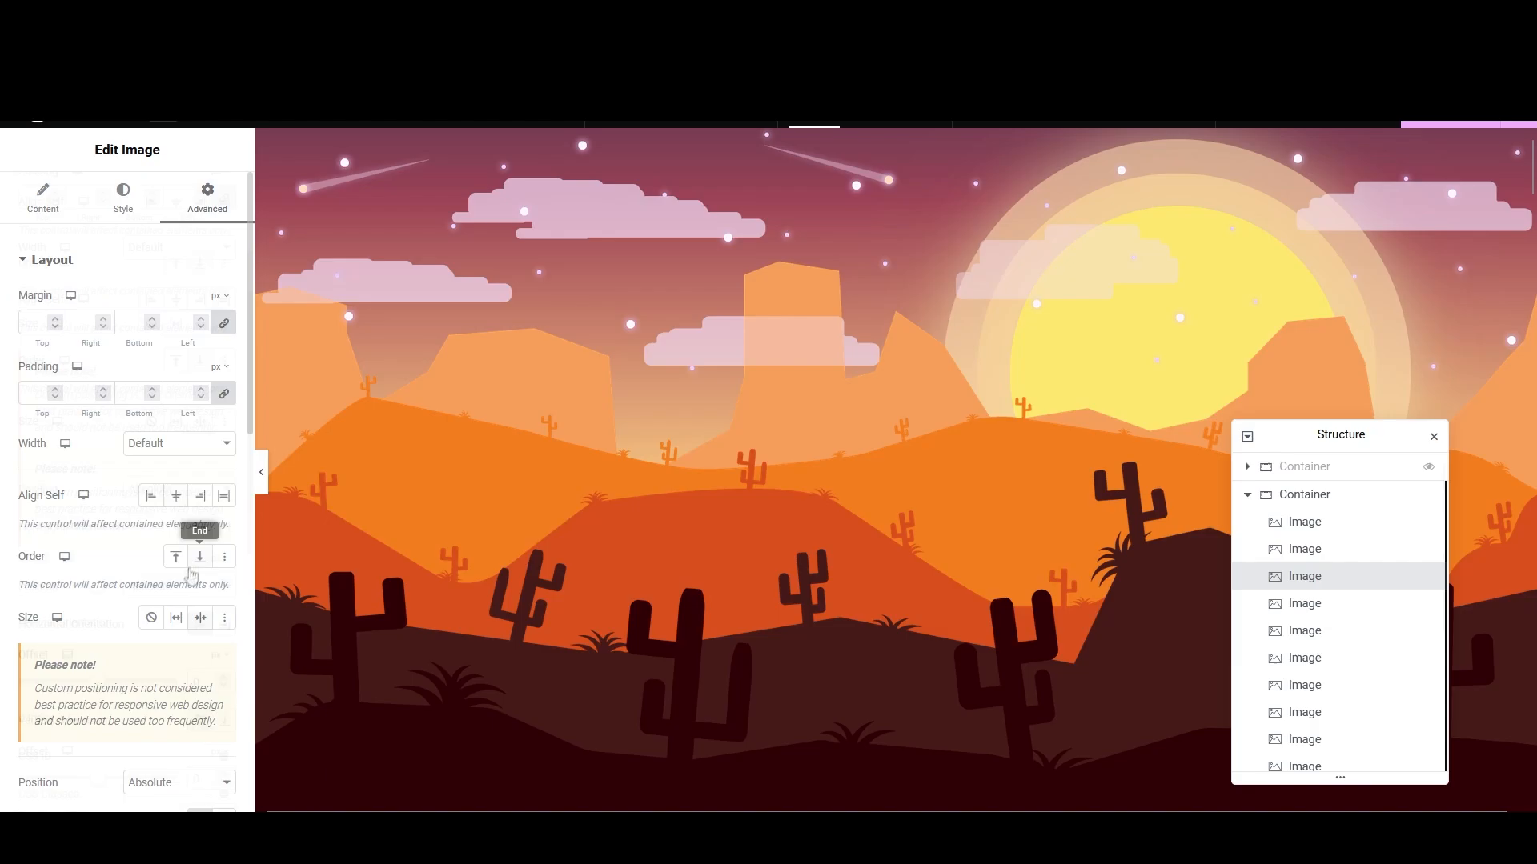
click(1427, 549)
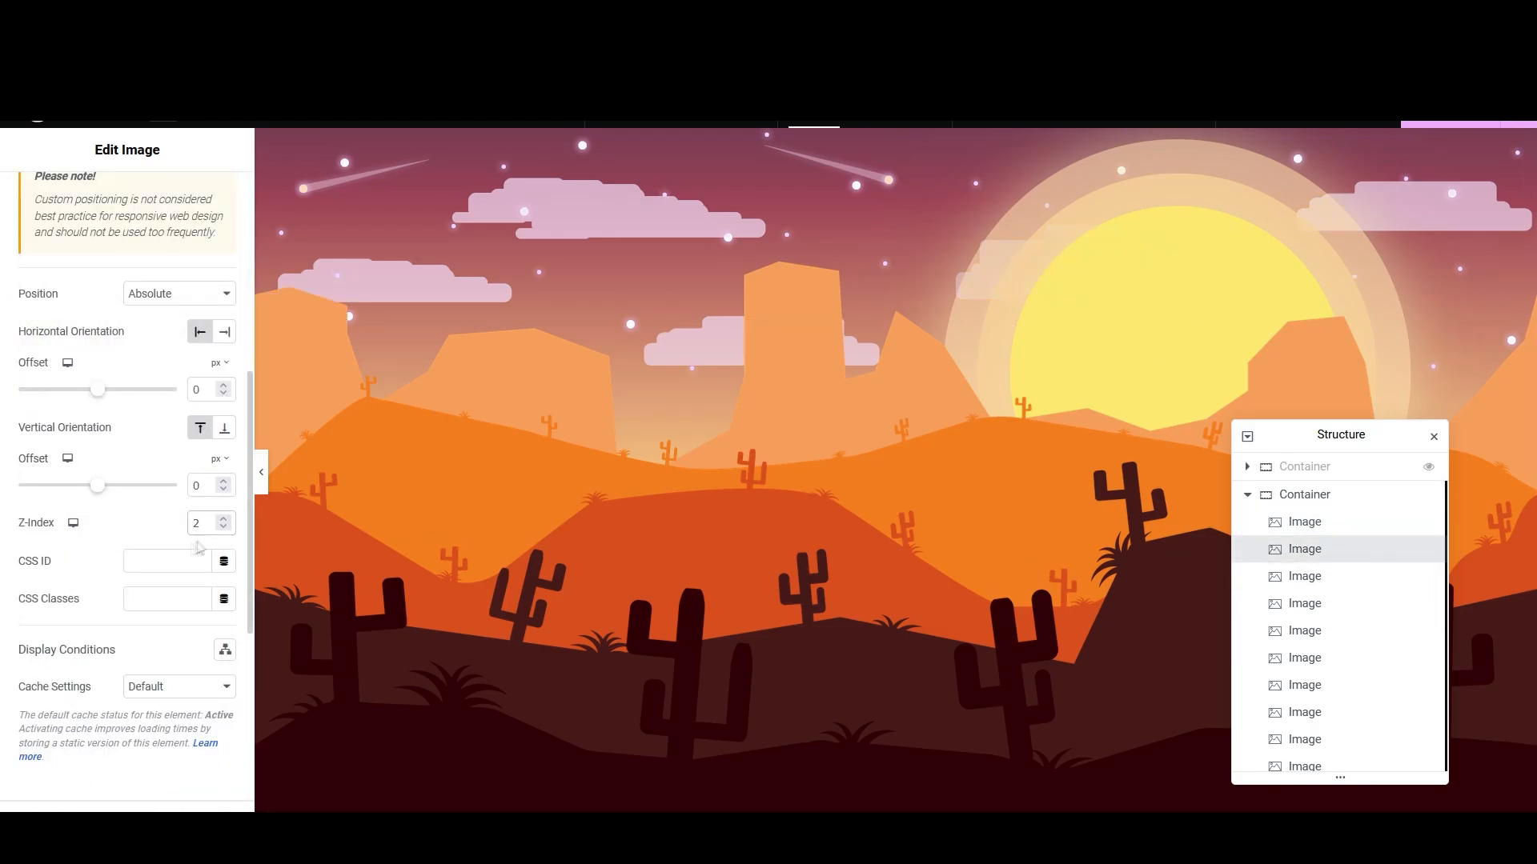
scroll(129, 400, up, 4)
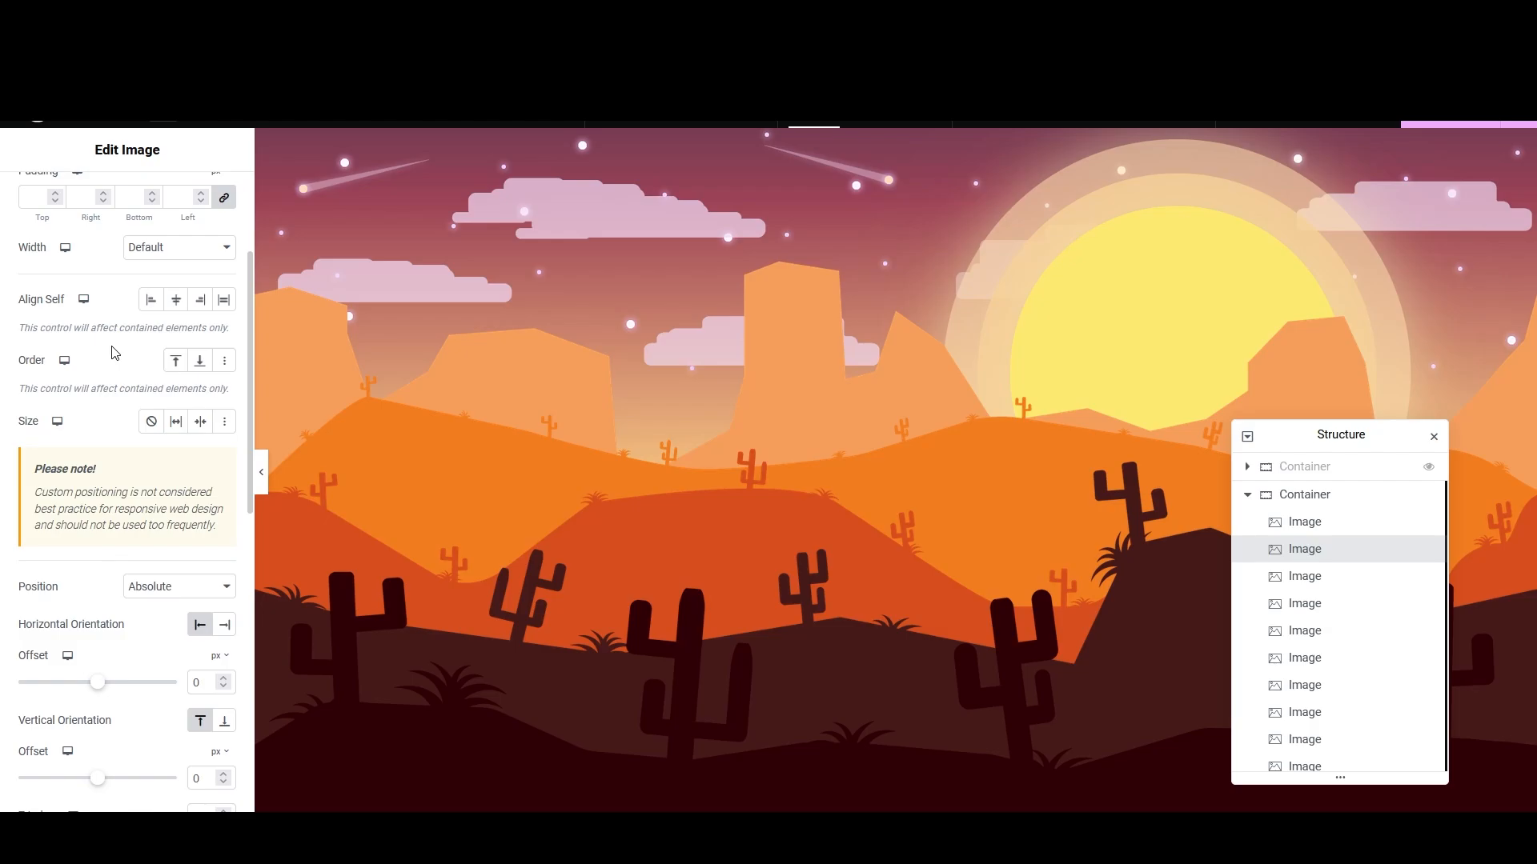
click(1360, 521)
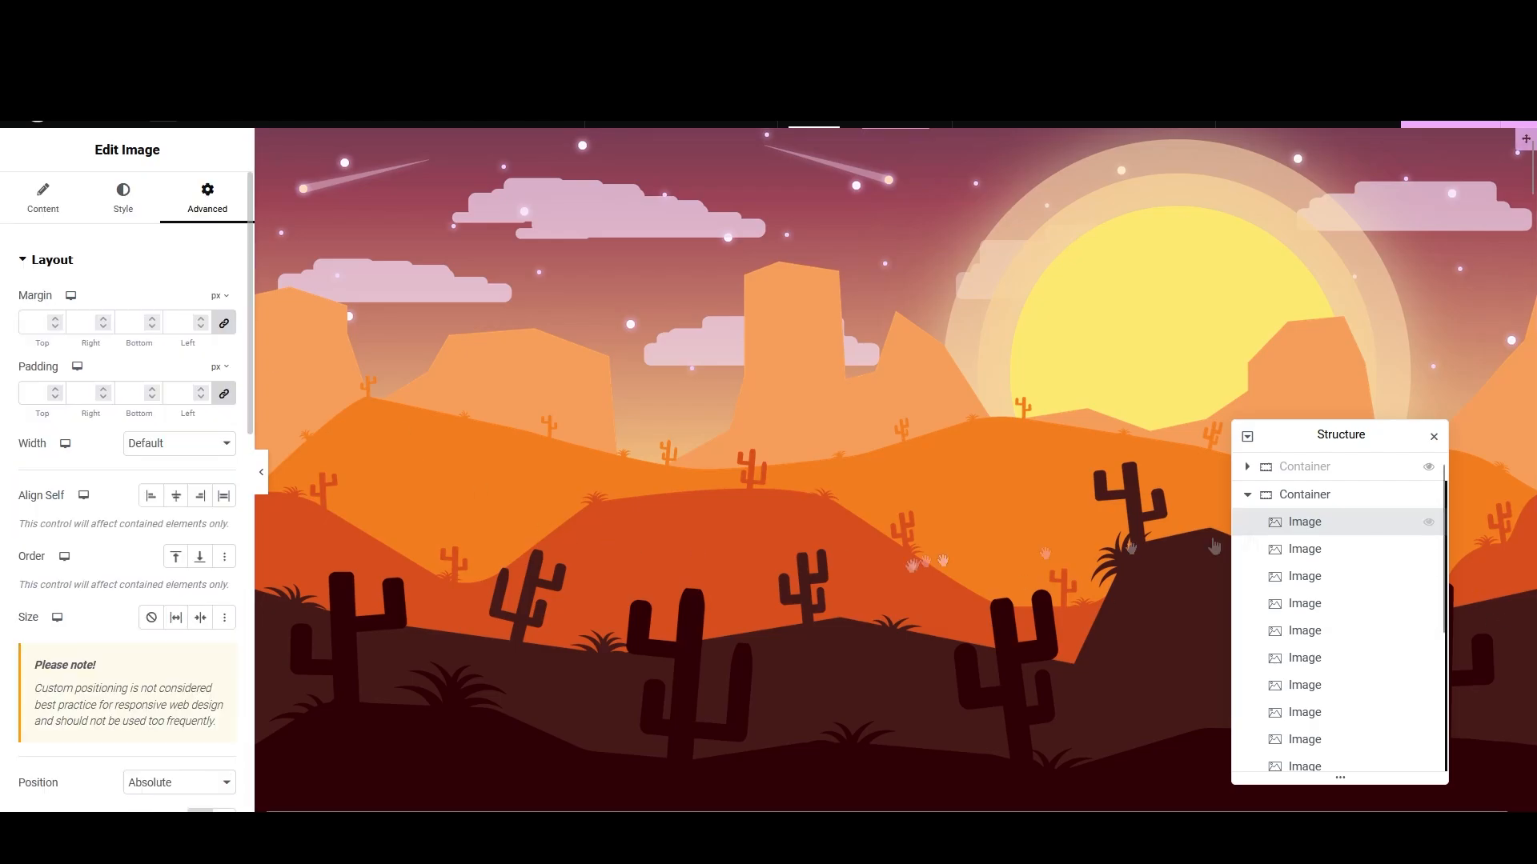
Step: Rename the last image as close ground and make it sticky to the bottom on desktop, tablet portrait and mobile portrait
scroll(931, 427, down, 1)
scroll(930, 428, up, 1)
scroll(930, 428, down, 7)
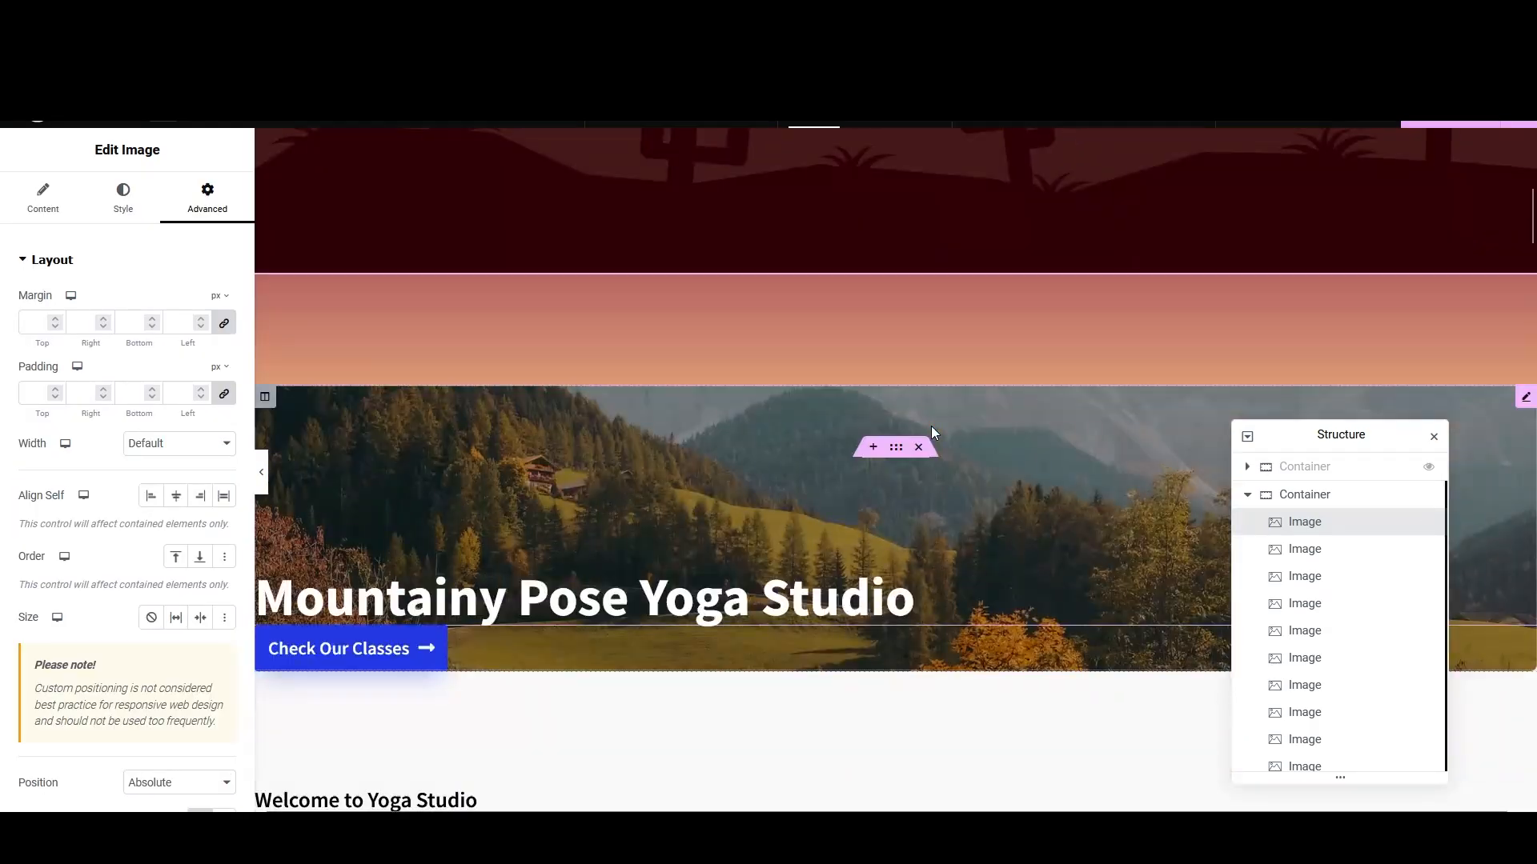
scroll(930, 425, up, 5)
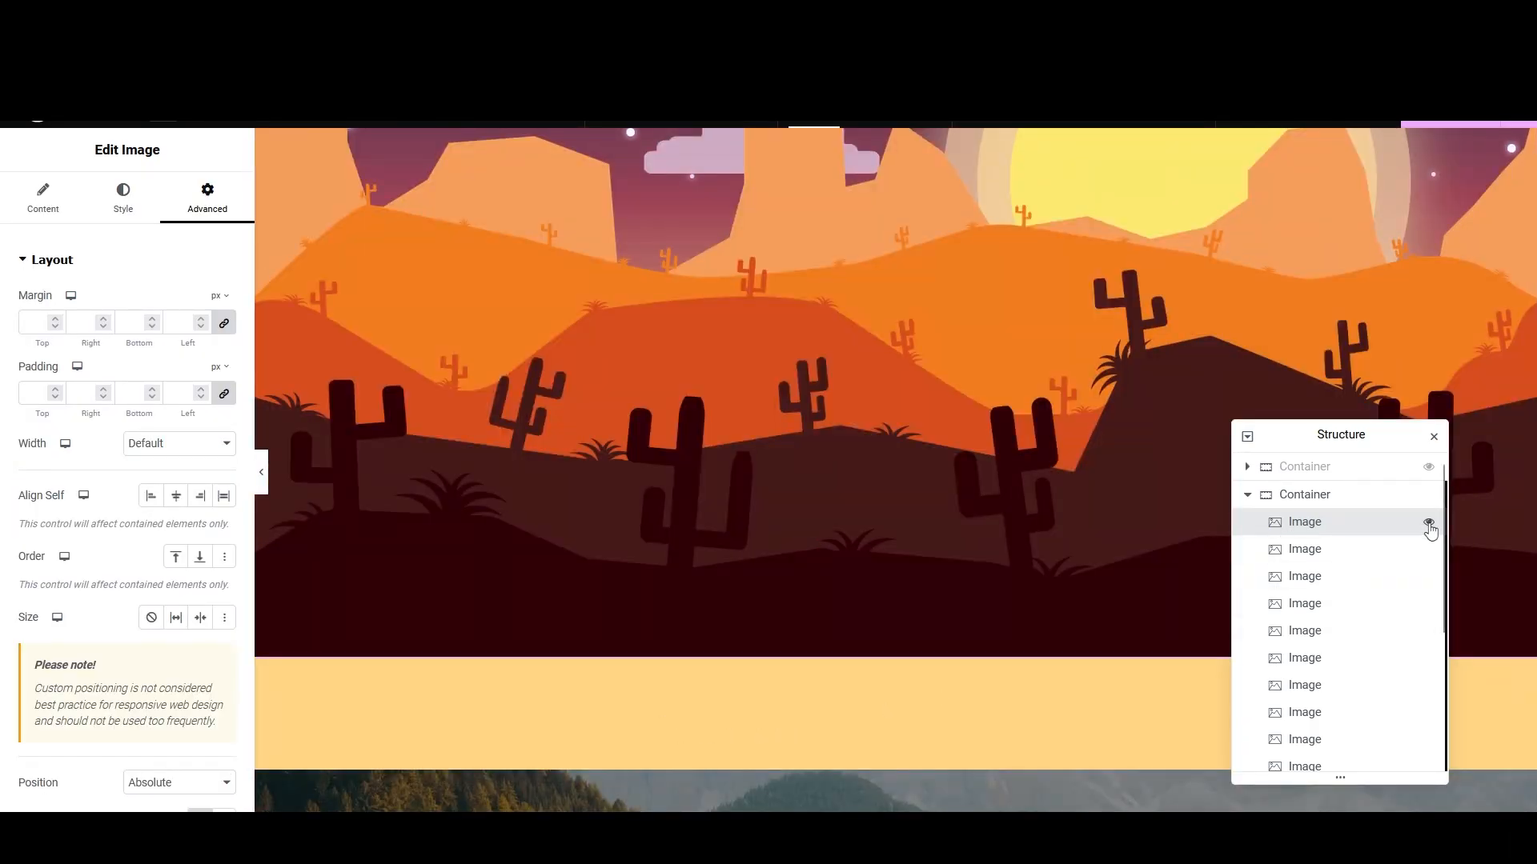
scroll(1306, 624, down, 2)
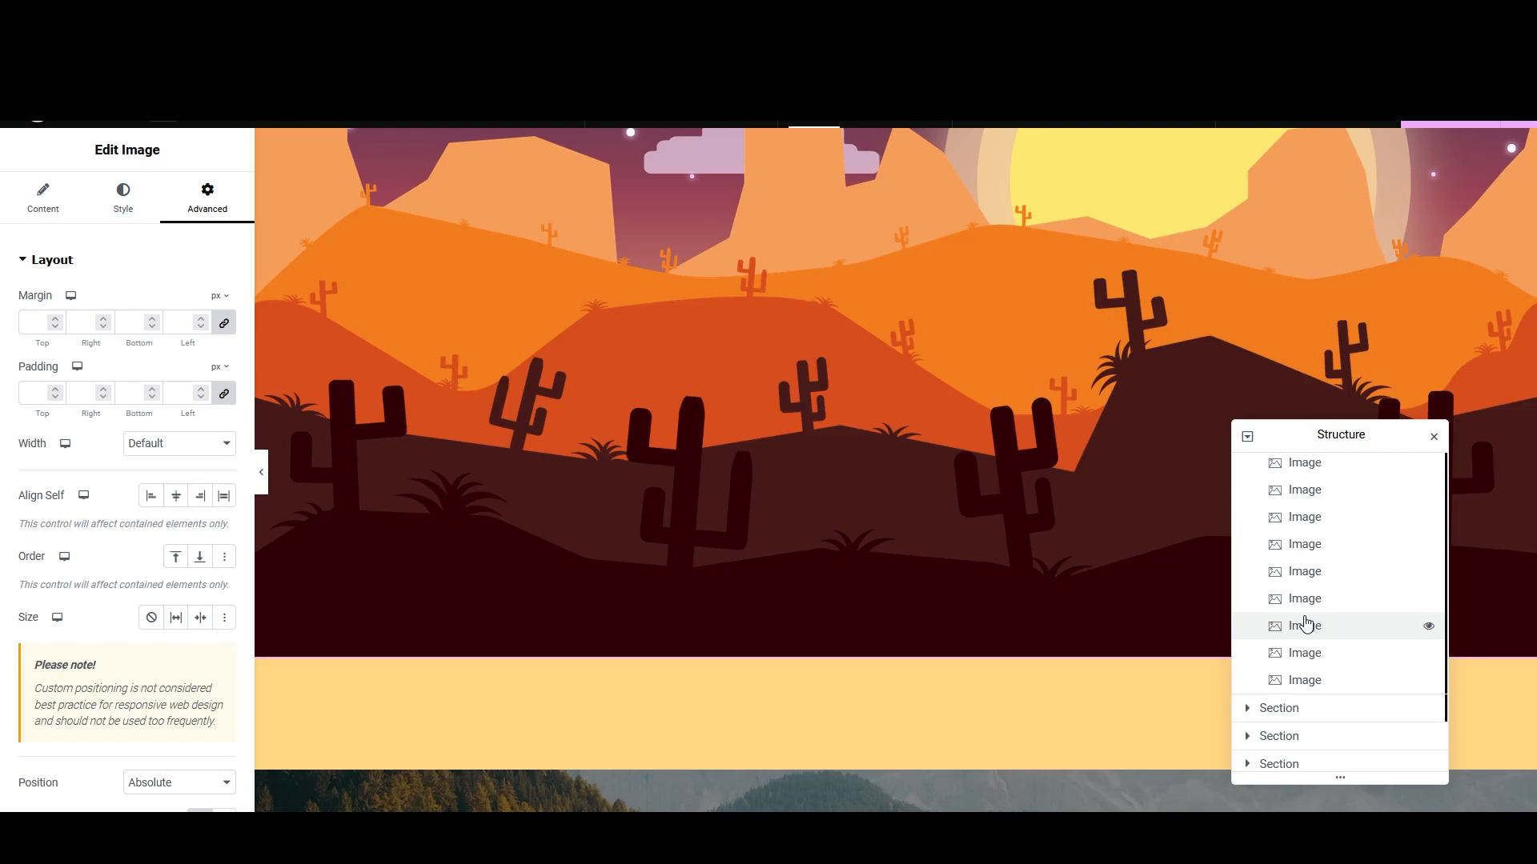
scroll(1060, 388, up, 2)
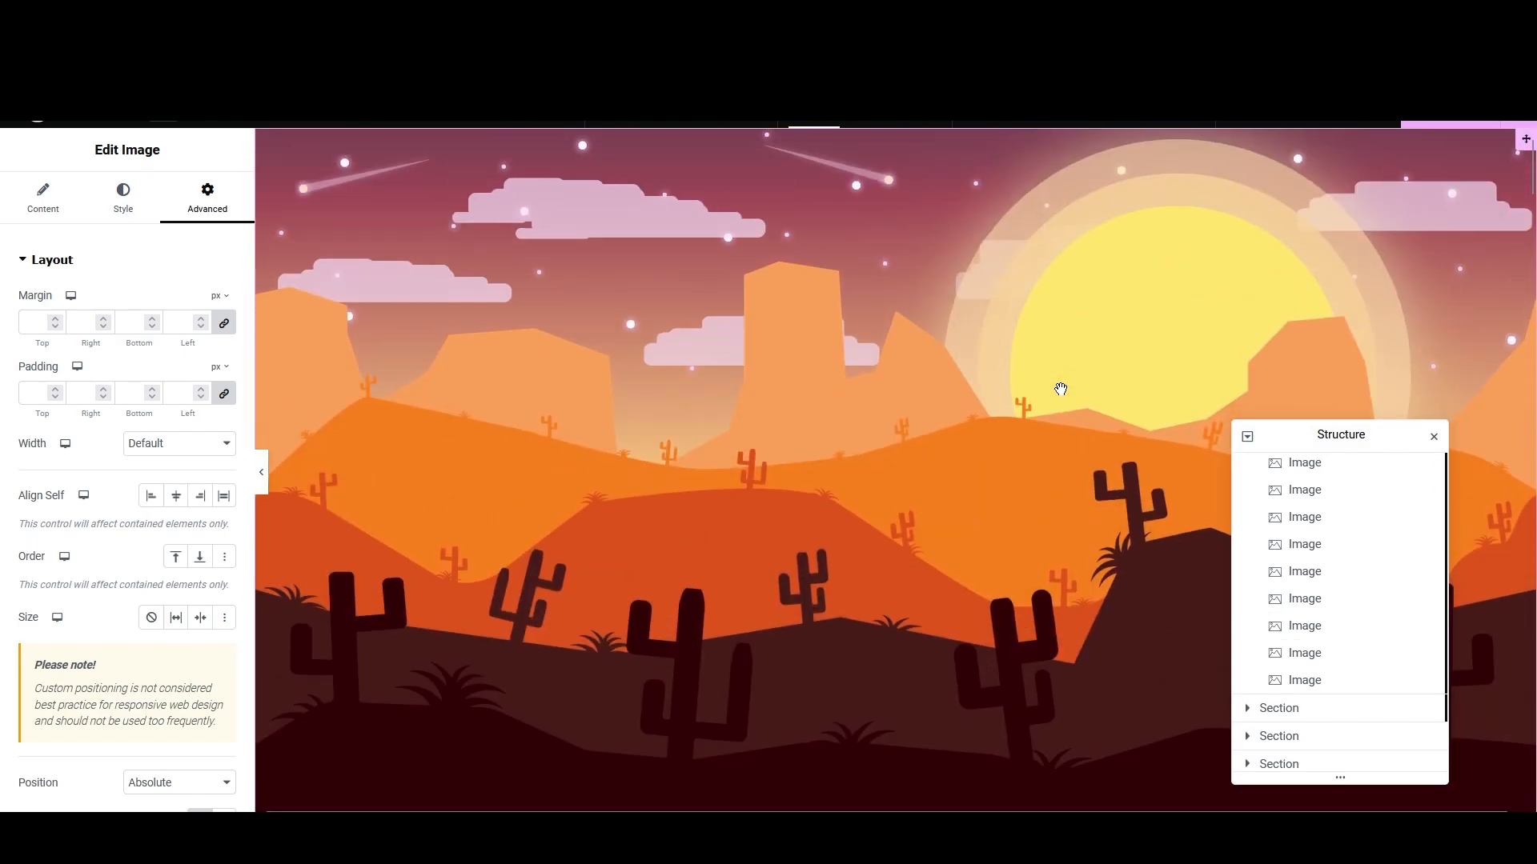
drag(1340, 434, 1307, 268)
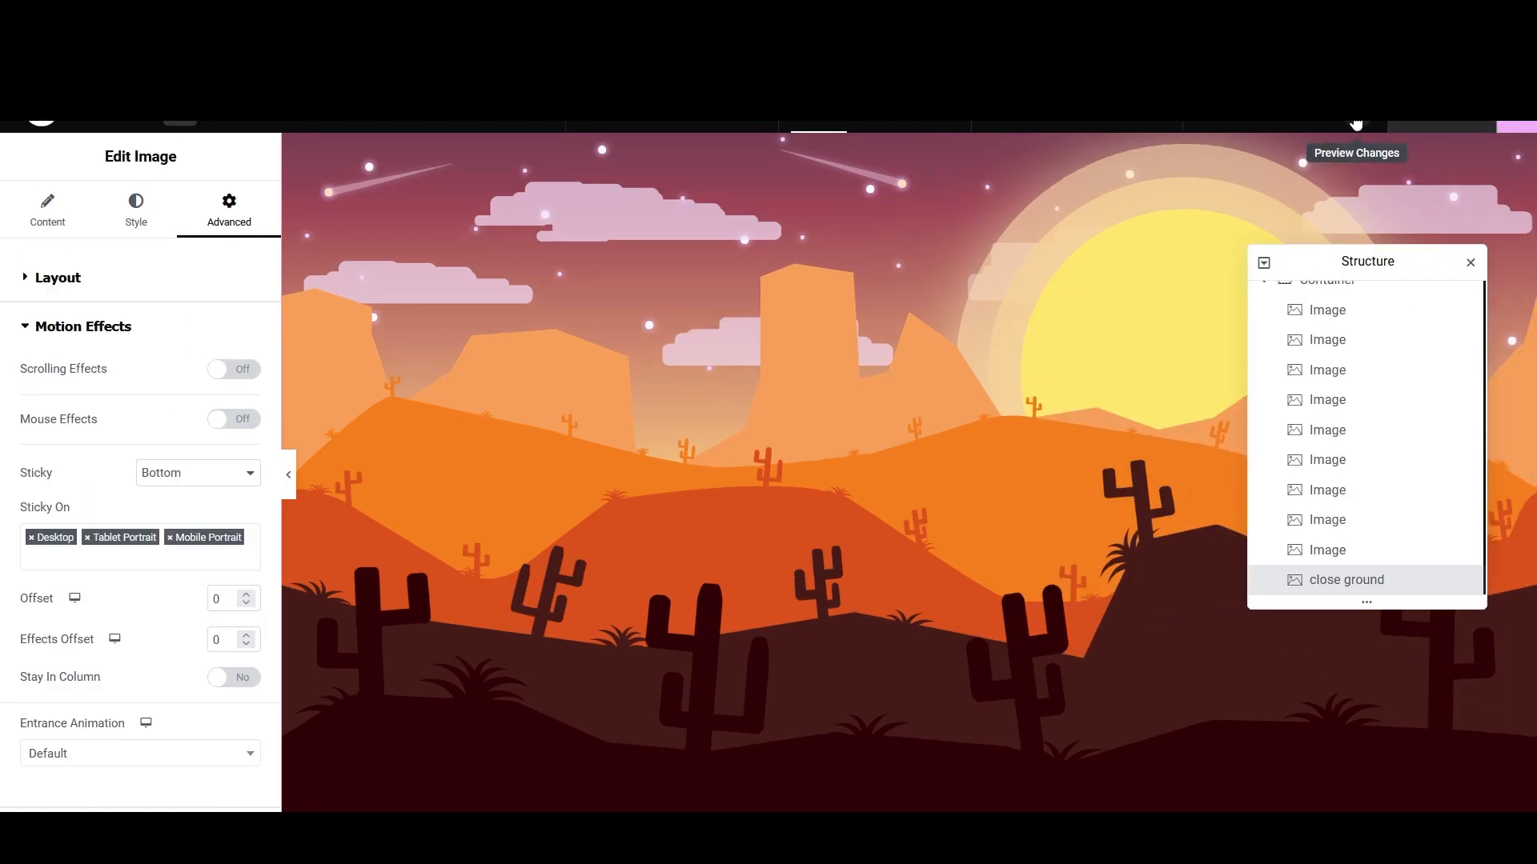
Step: Preview the page and examine how the sticky foreground layer behaves while the desert scene scrolls
click(1356, 122)
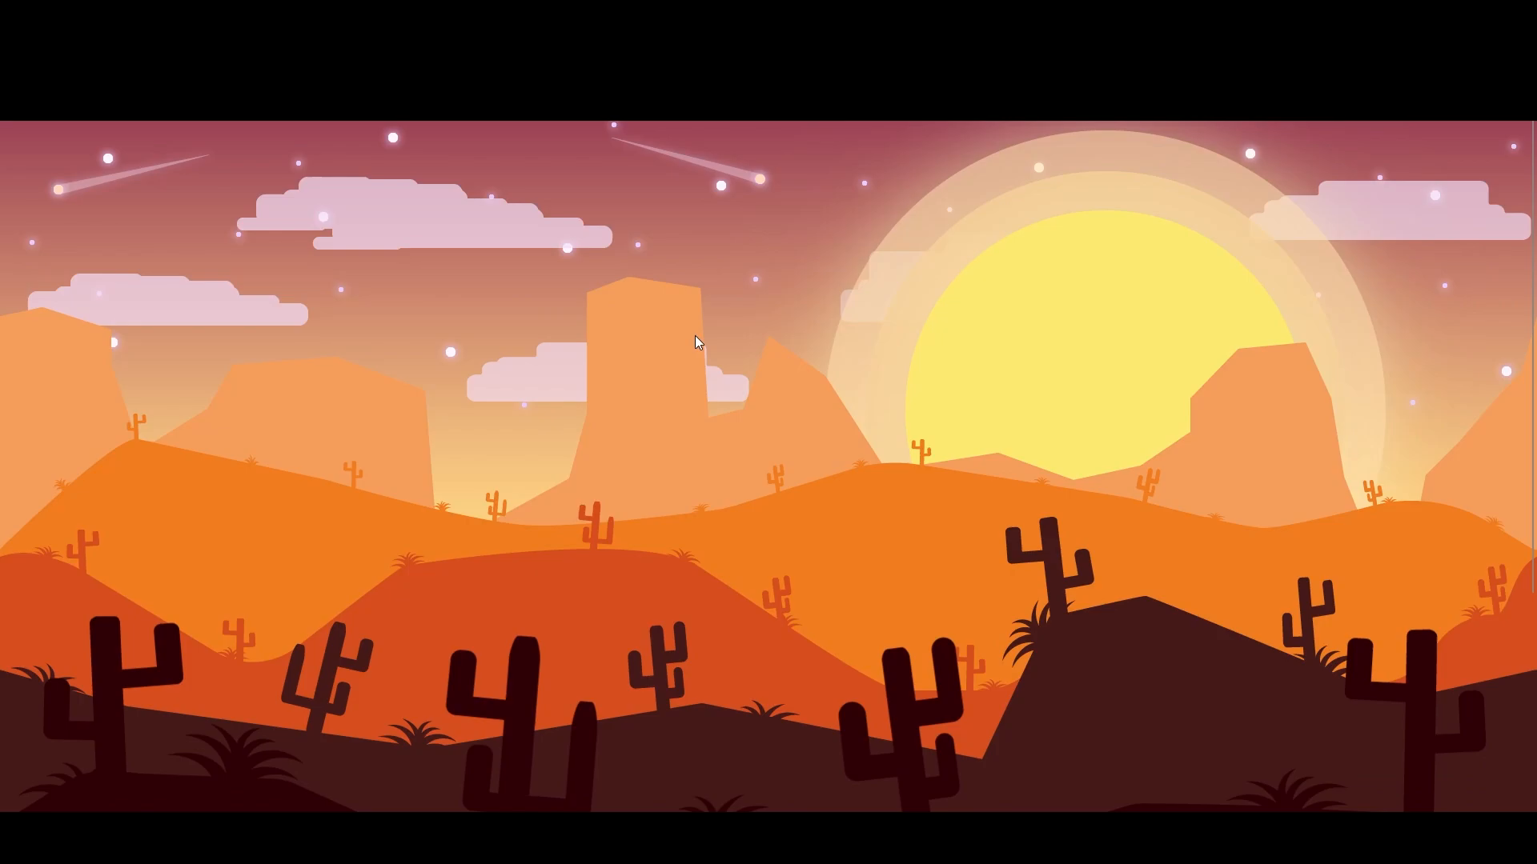
scroll(684, 354, down, 5)
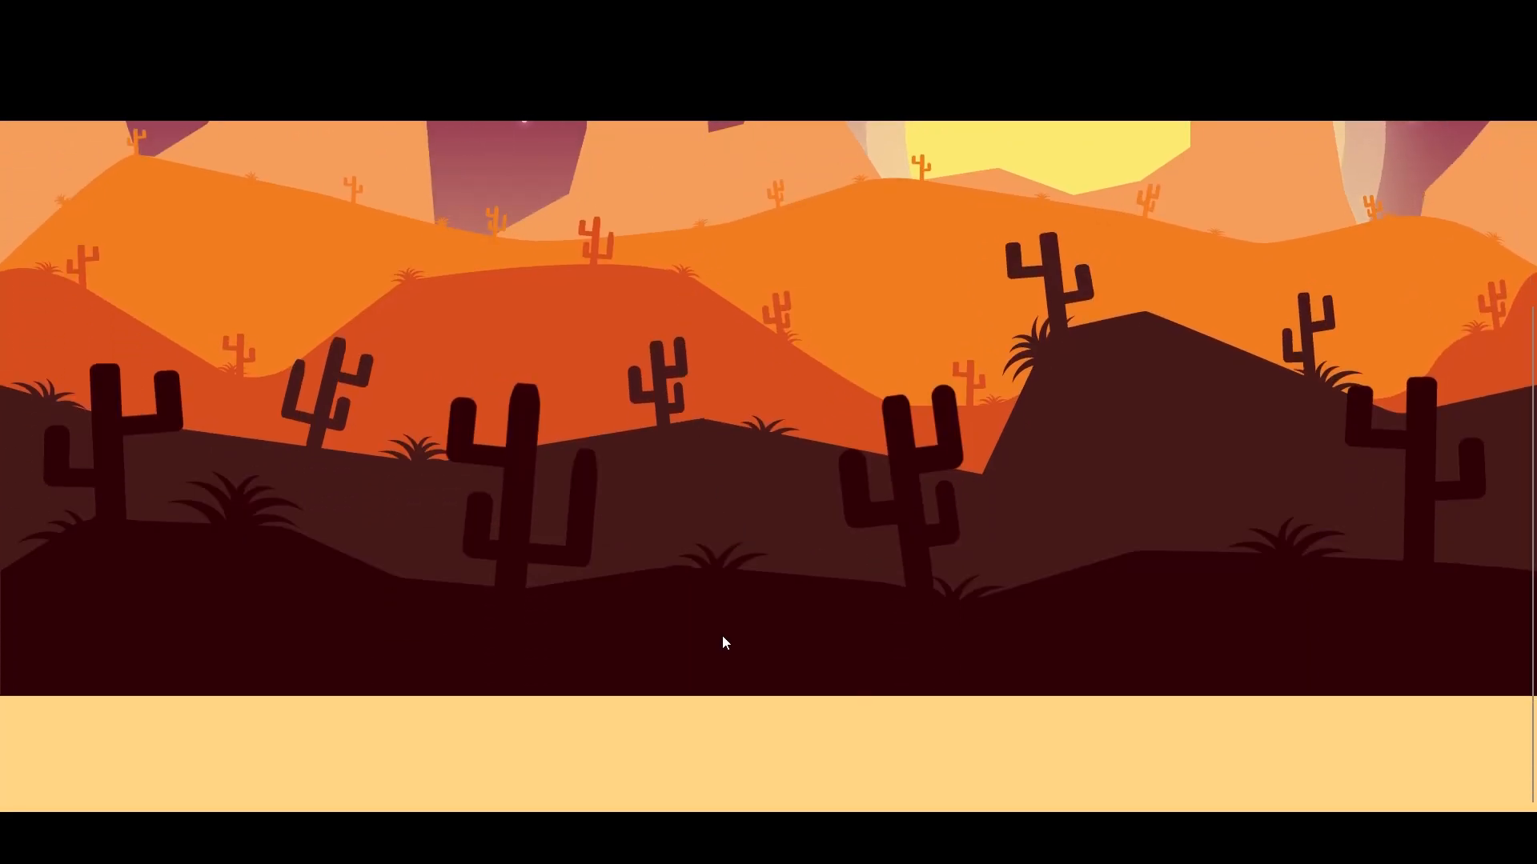
scroll(722, 637, up, 5)
scroll(709, 638, down, 3)
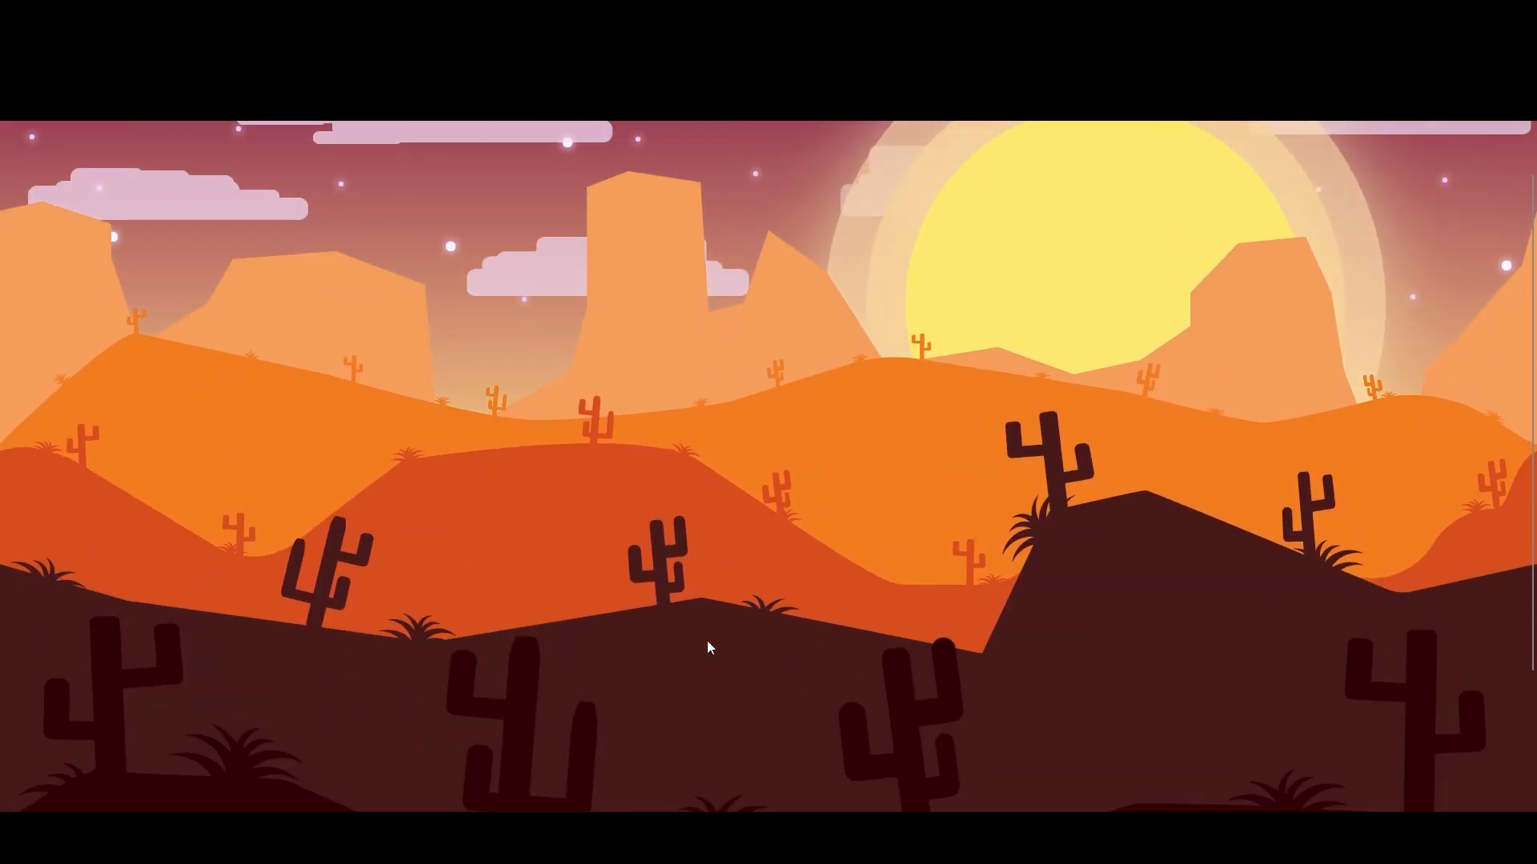
scroll(706, 645, up, 3)
scroll(704, 650, down, 3)
scroll(702, 651, down, 3)
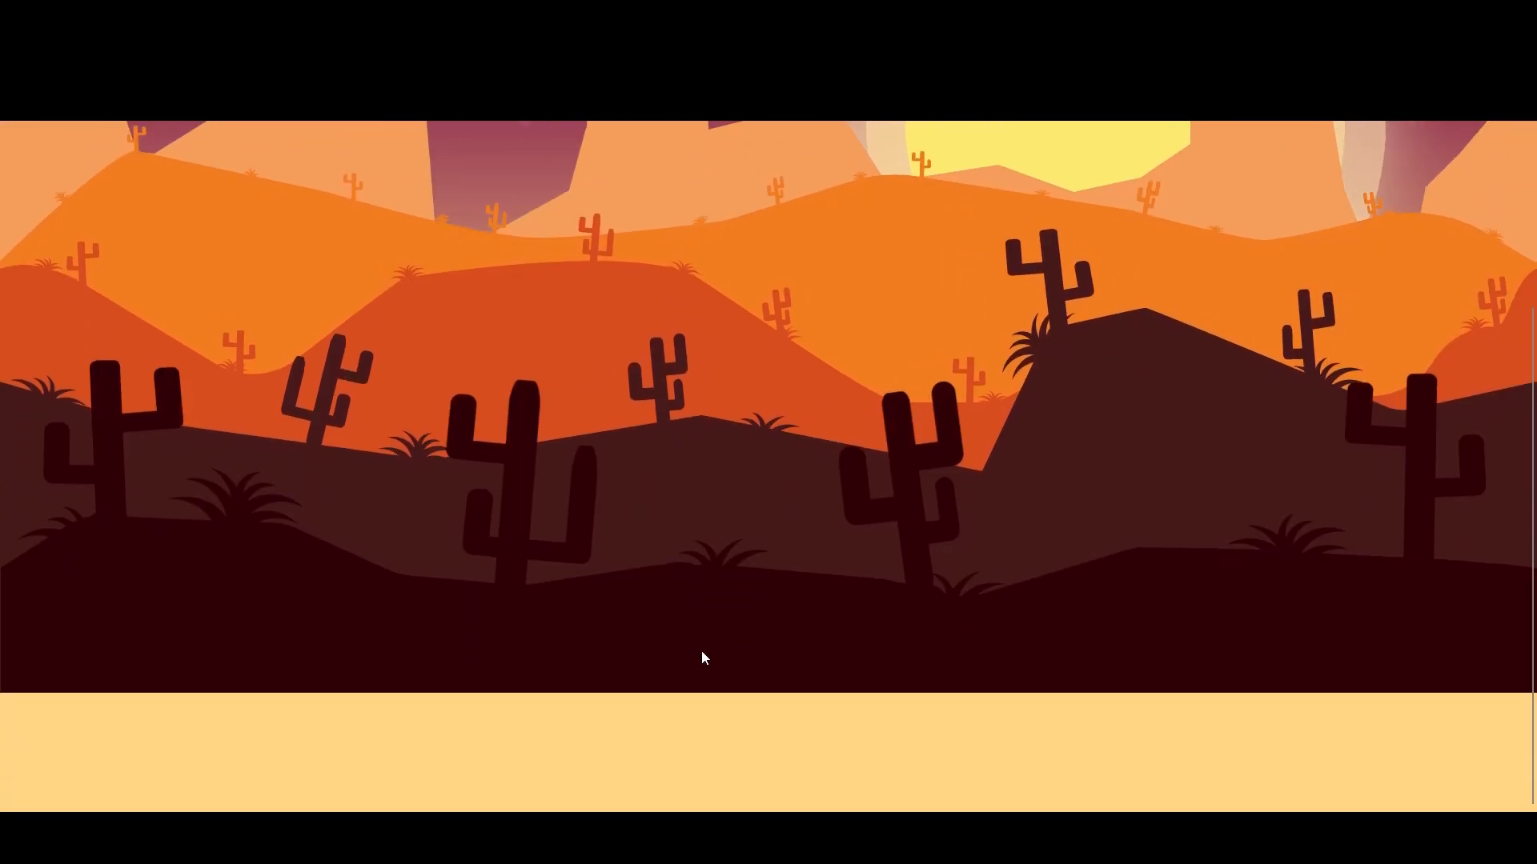
scroll(675, 581, up, 3)
scroll(650, 592, down, 3)
scroll(651, 592, up, 3)
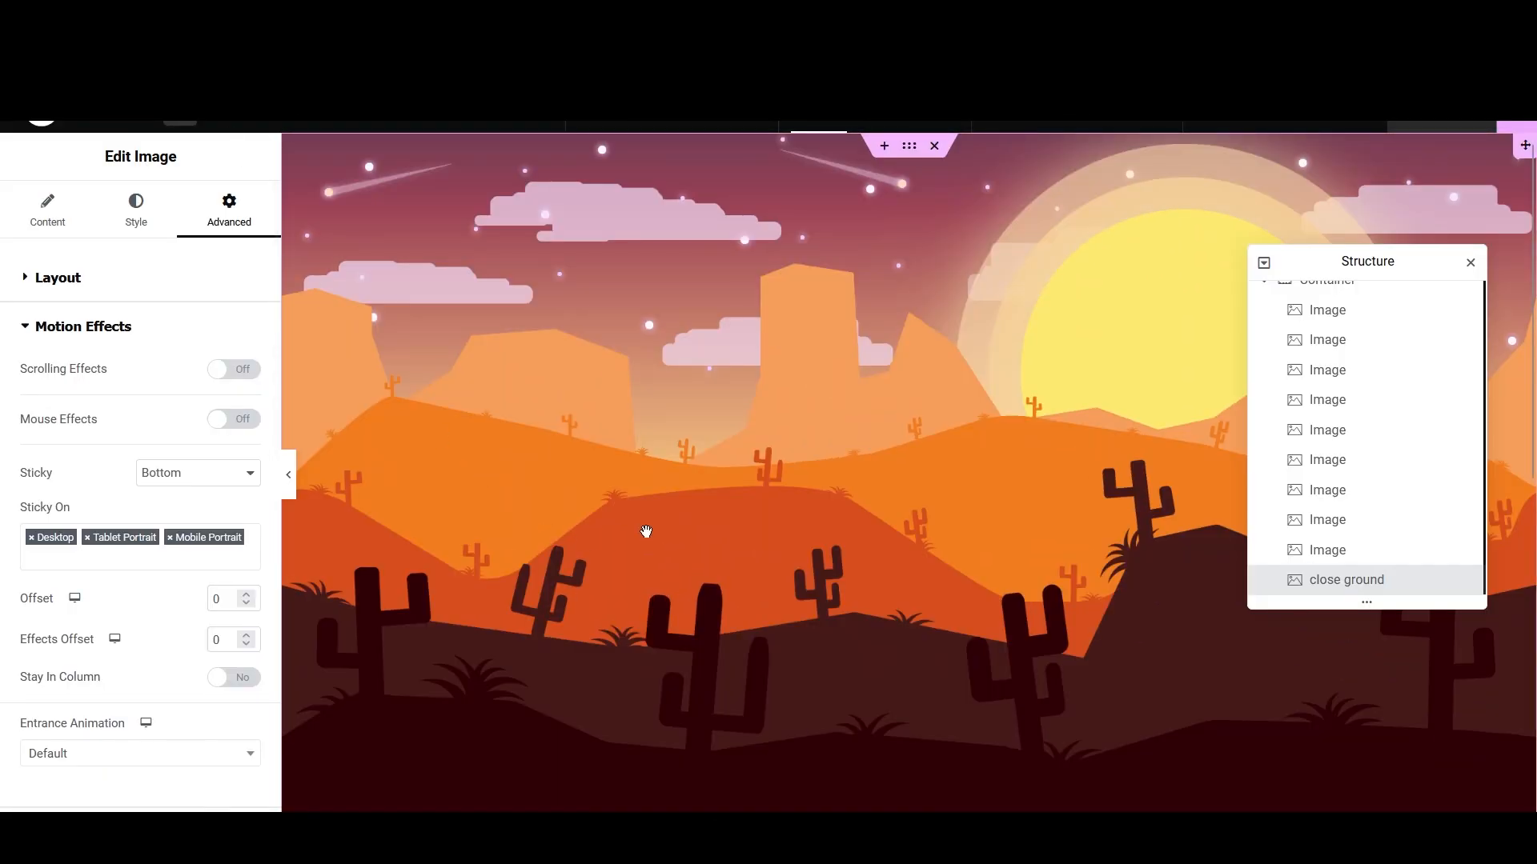
Step: Set the hero container's minimum height to 100 vh and inspect its lower edge
click(445, 500)
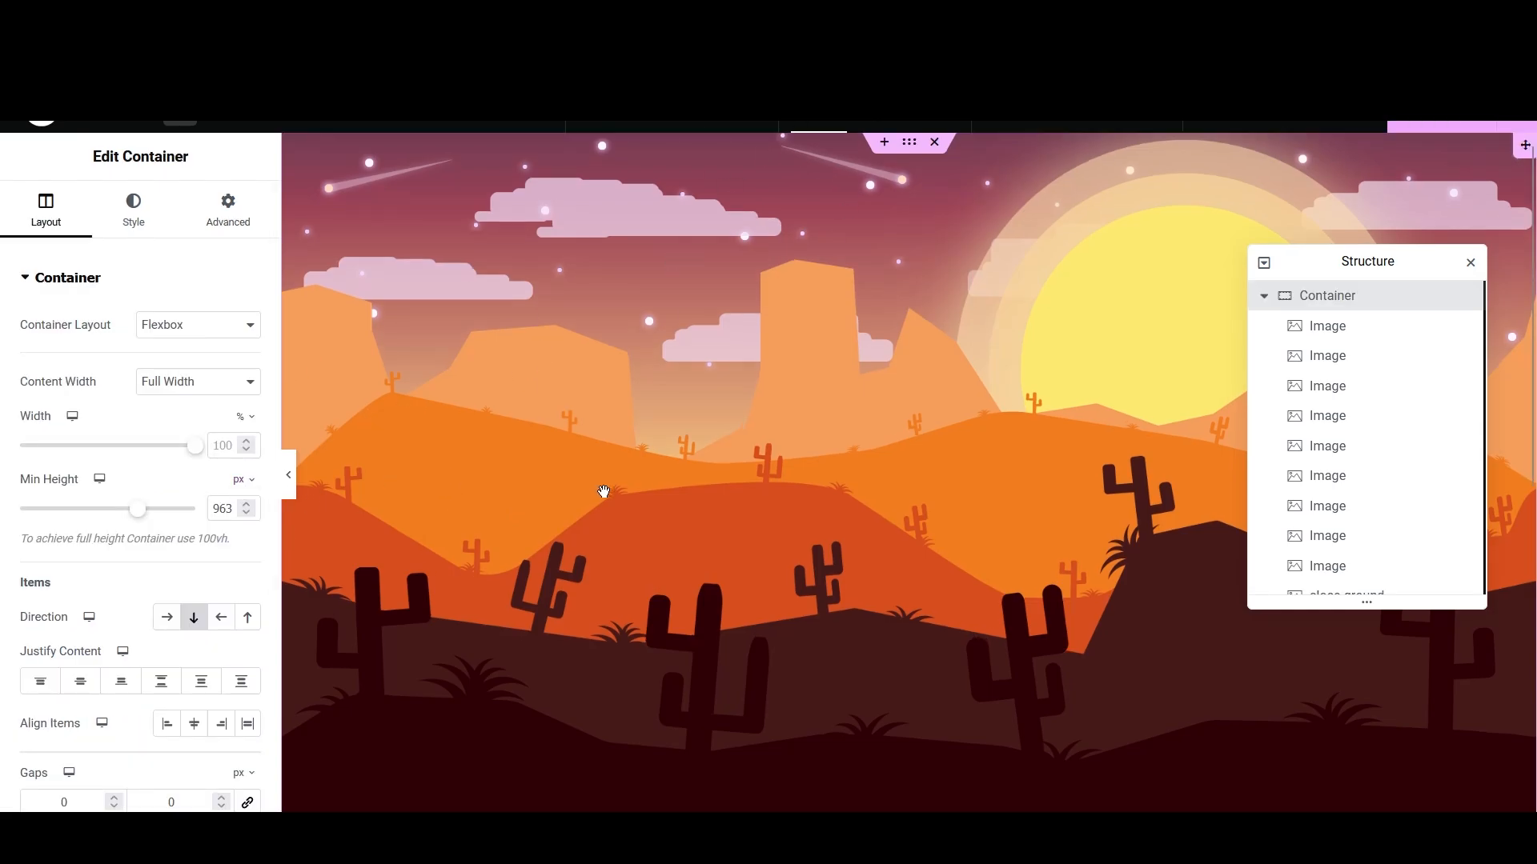
scroll(663, 472, down, 5)
scroll(337, 530, up, 5)
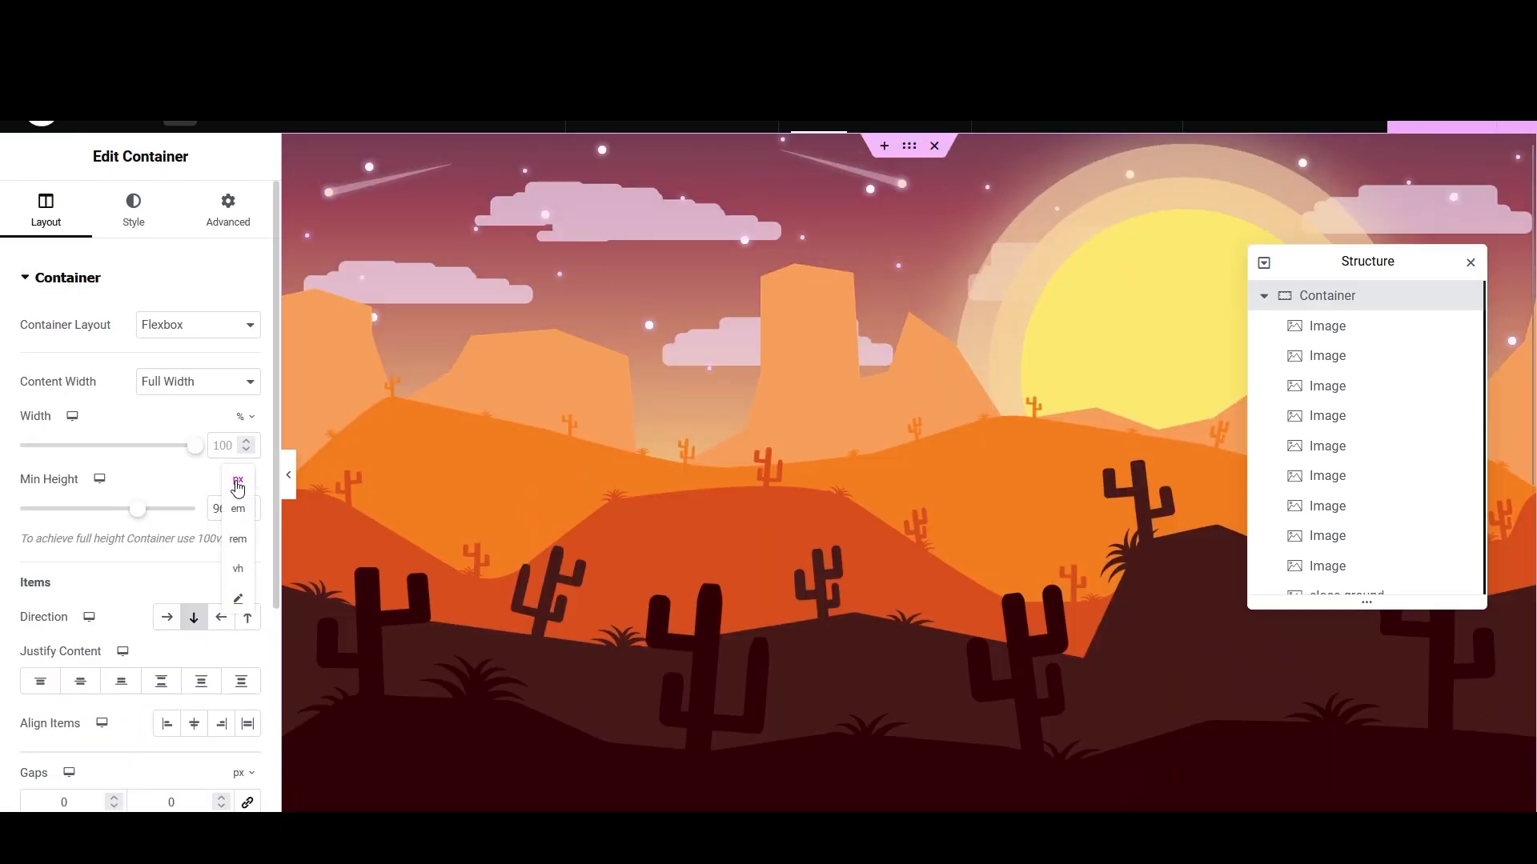
click(238, 570)
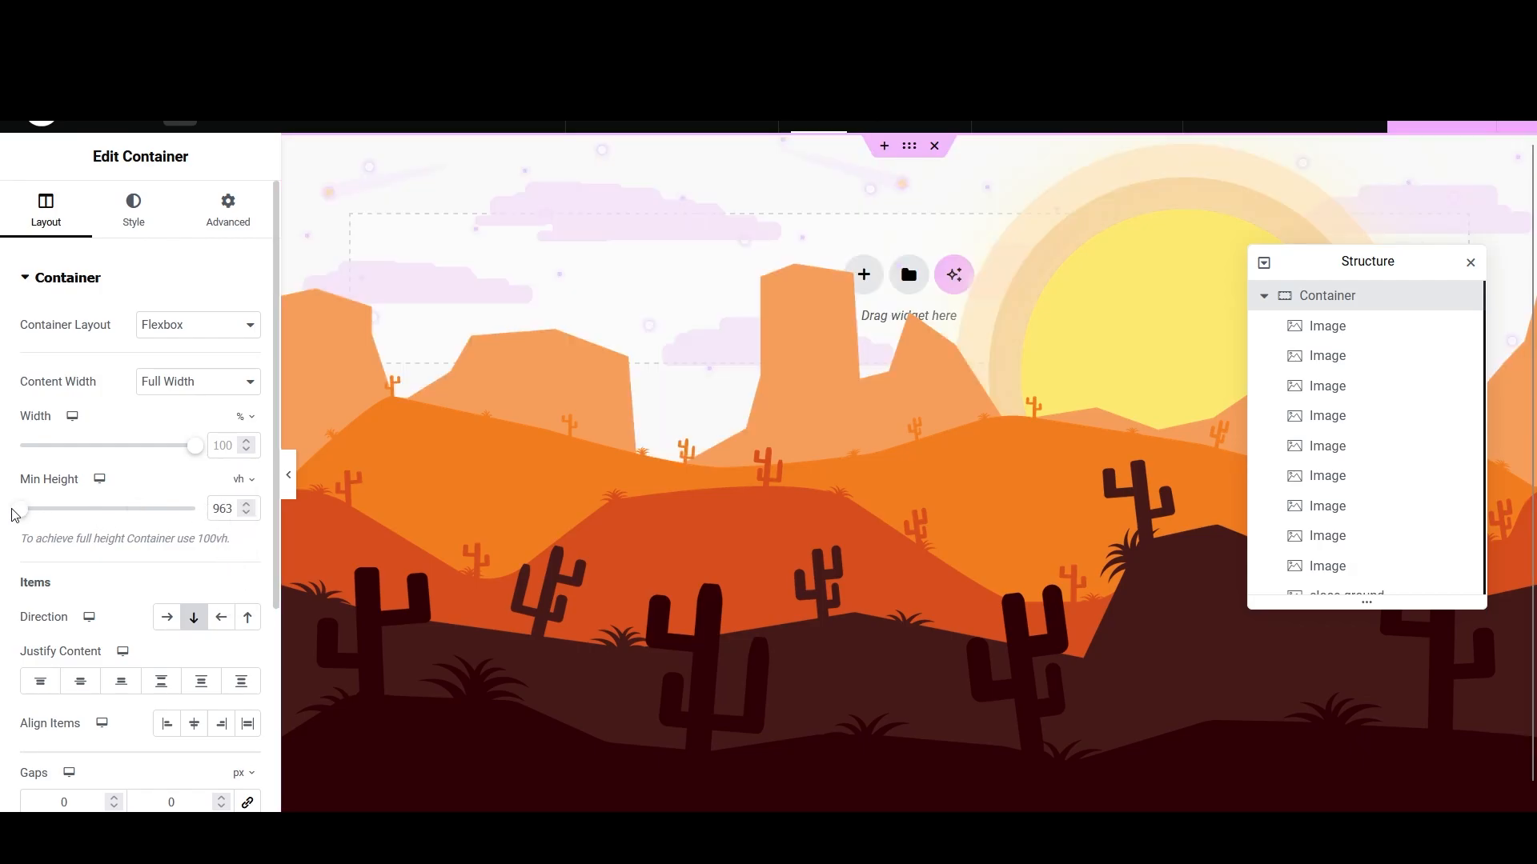
drag(12, 515, 264, 528)
scroll(711, 506, down, 4)
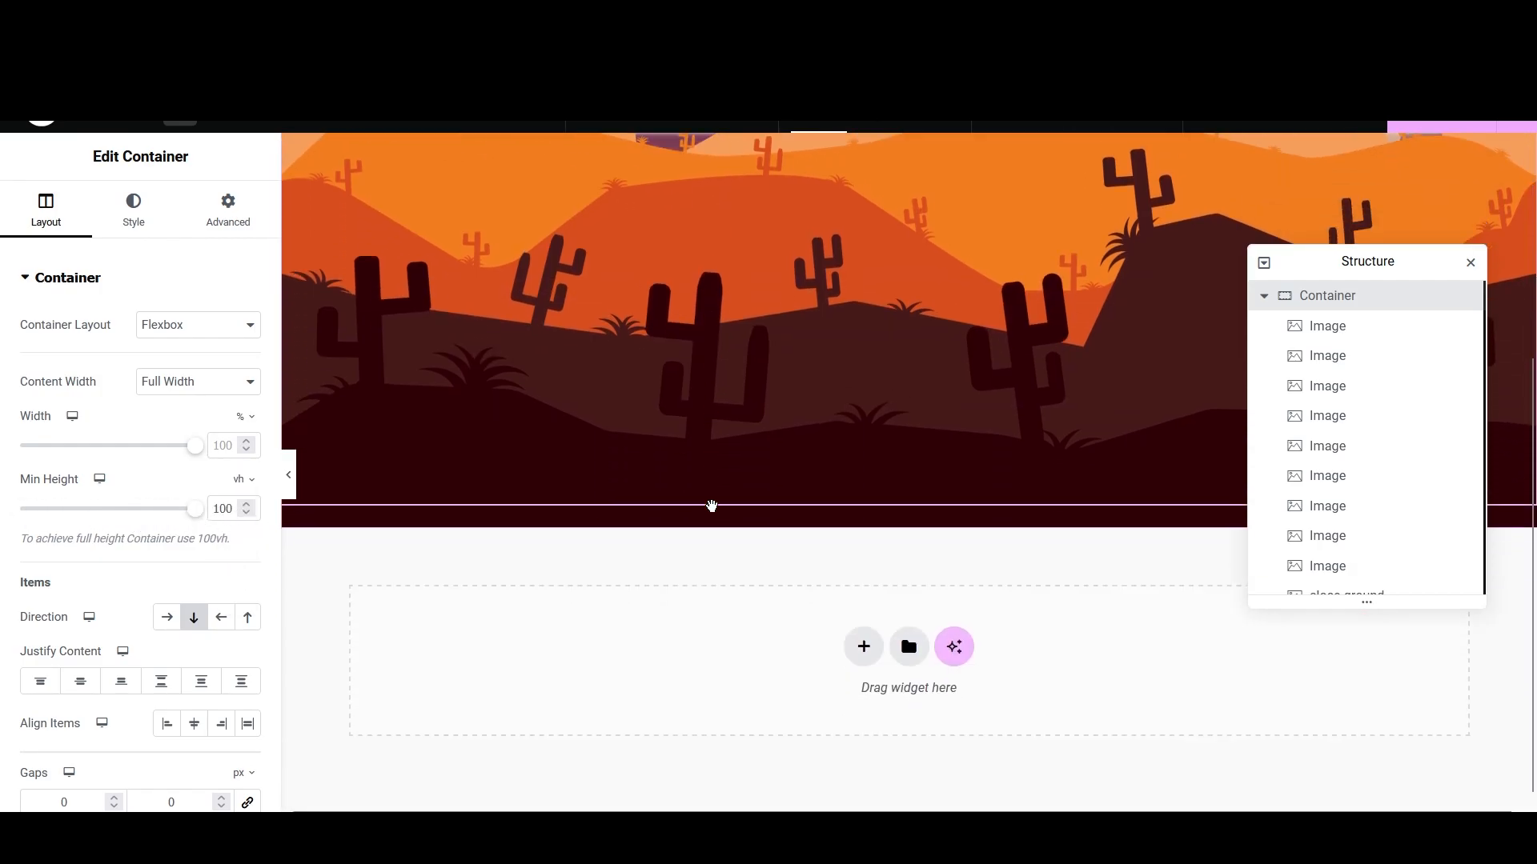
scroll(691, 553, up, 4)
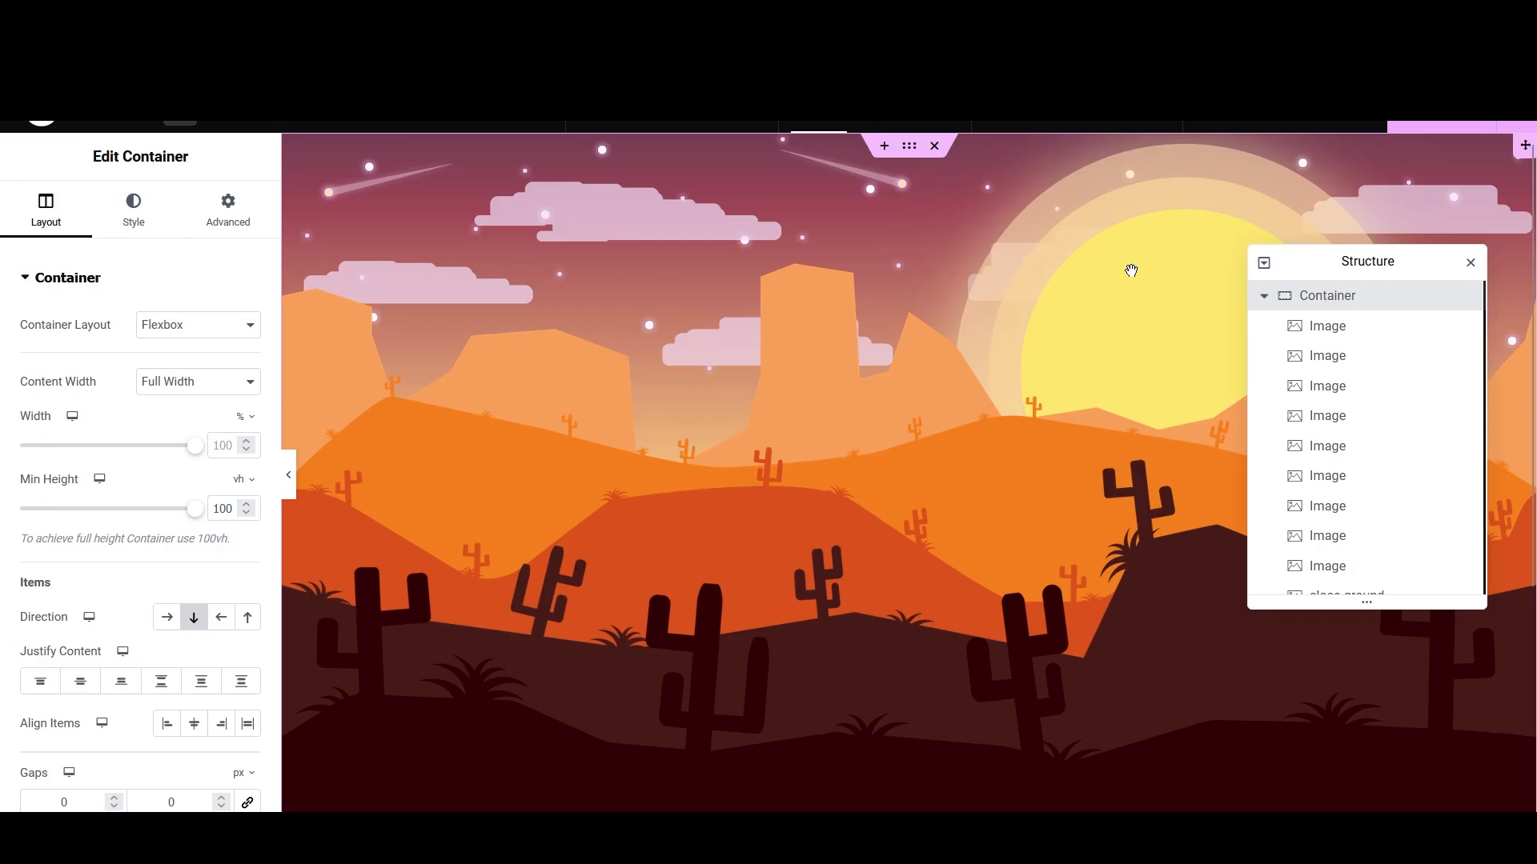
Step: Enable Stay In Column for the close ground image and preview its behaviour while scrolling
drag(1313, 258, 1331, 360)
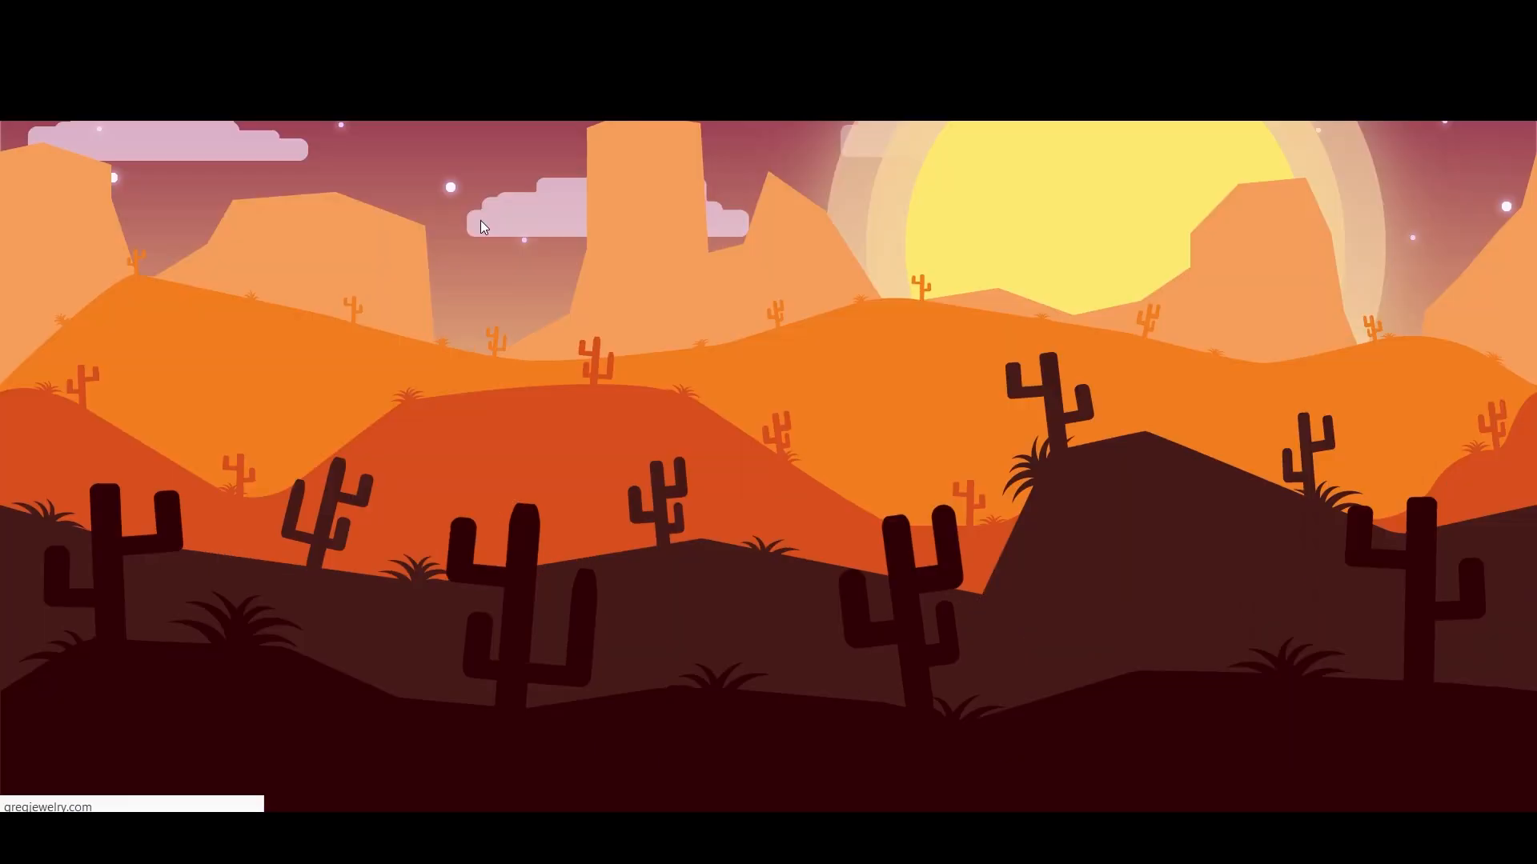
scroll(528, 280, down, 3)
scroll(558, 304, down, 2)
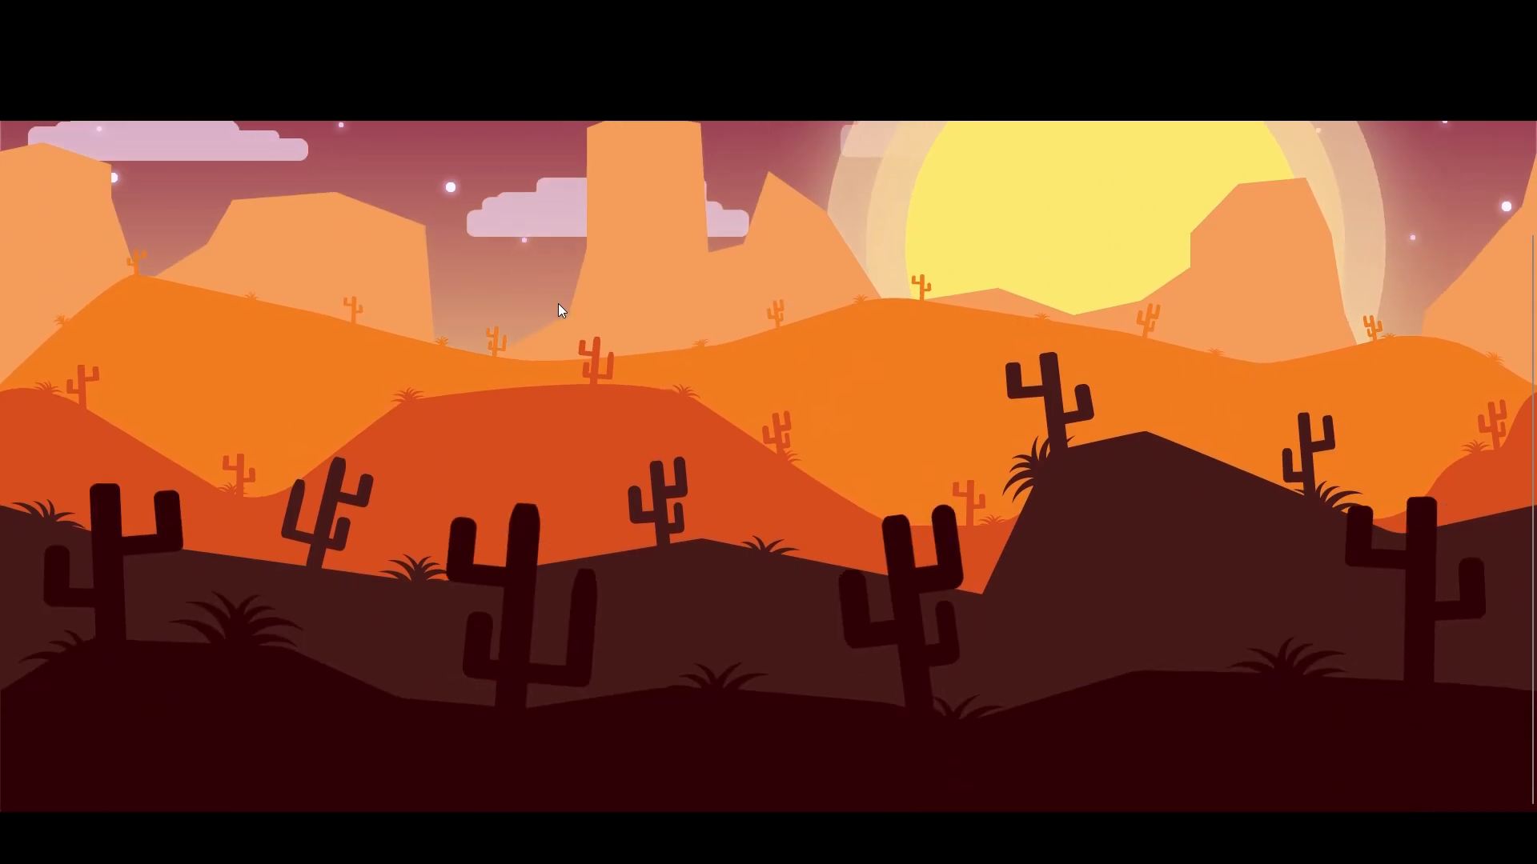
scroll(552, 302, up, 2)
scroll(543, 293, down, 2)
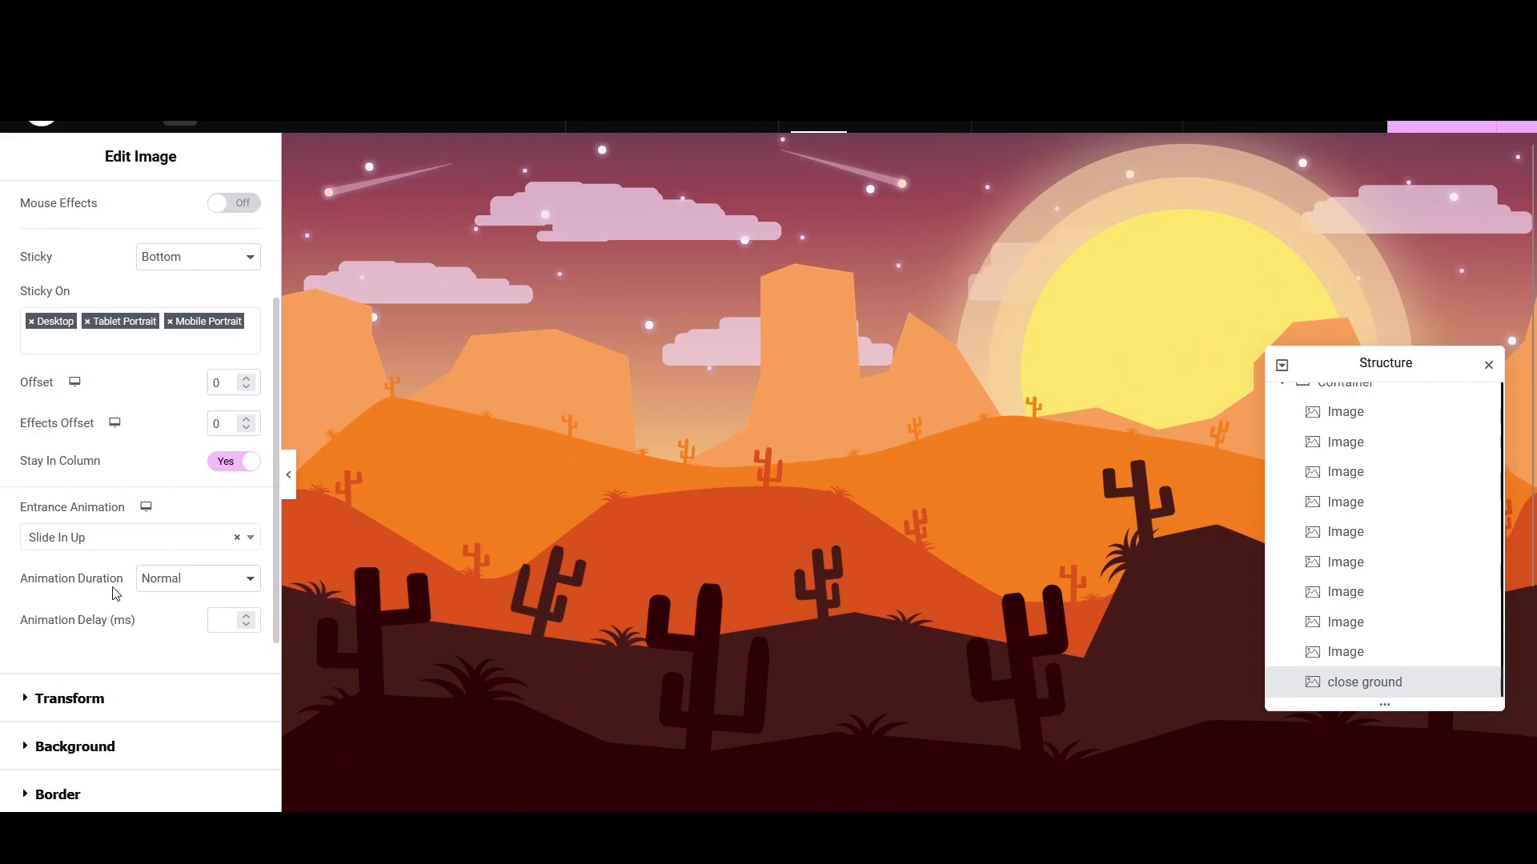
Step: Set the close ground image's entrance animation duration to Slow and turn off Stay In Column
click(161, 592)
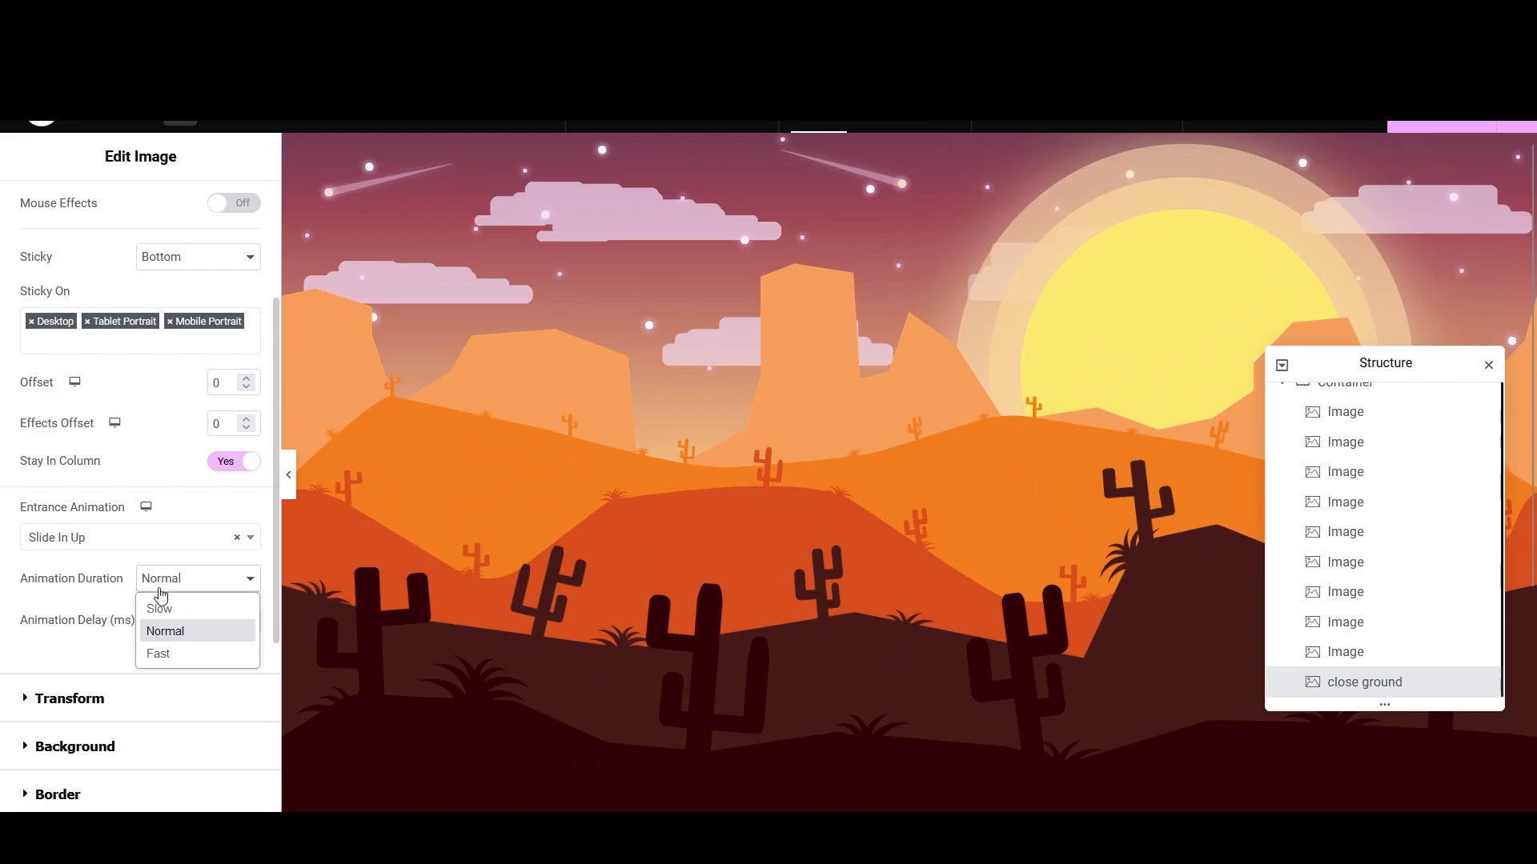
click(160, 608)
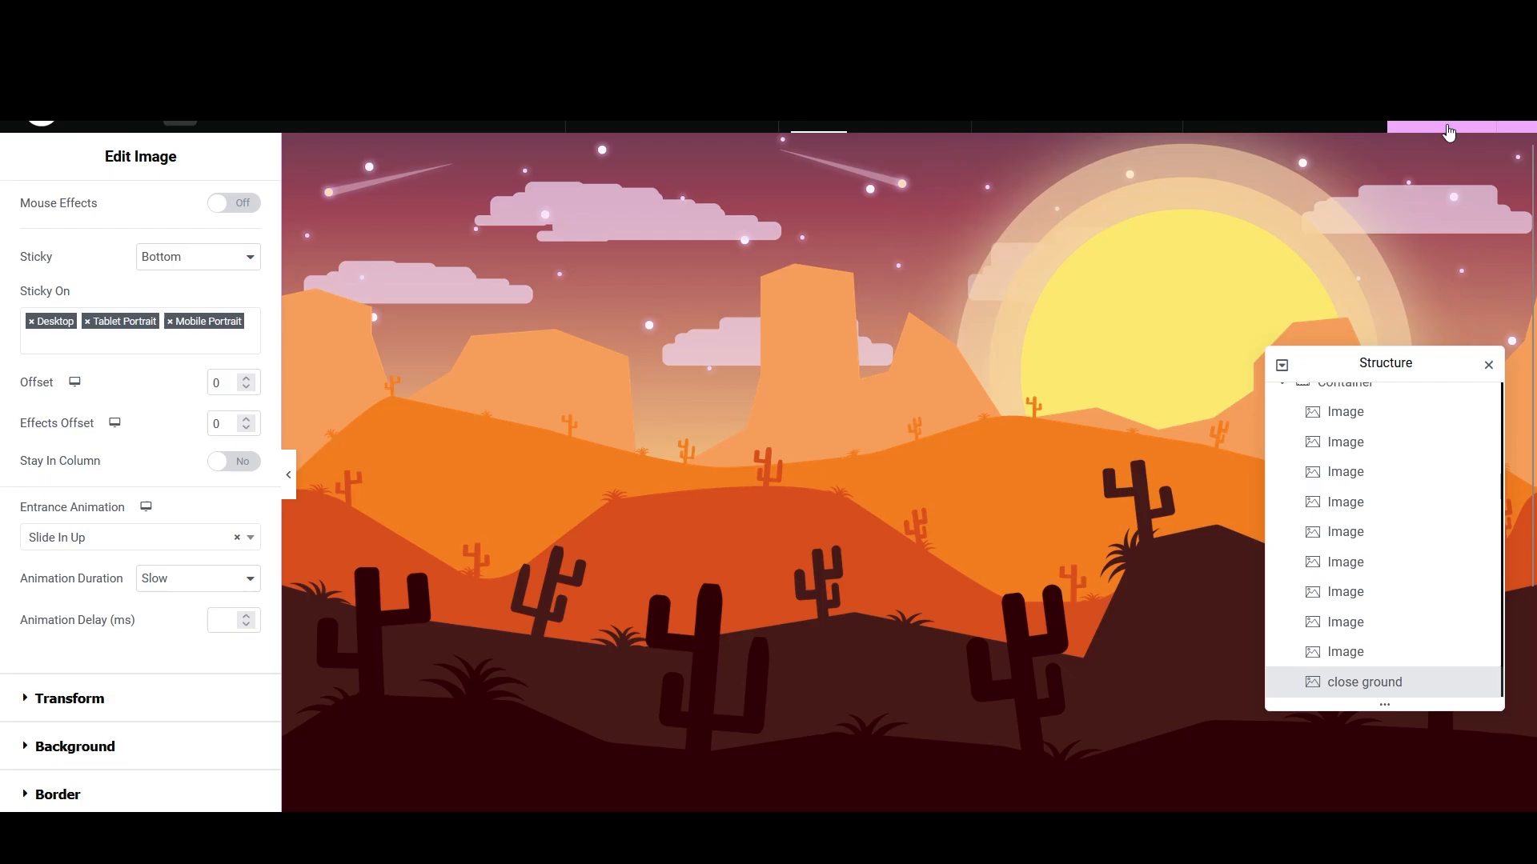
Step: Preview the page and examine the close ground layer's entrance animation and sticky behaviour while scrolling the desert scene
click(1365, 128)
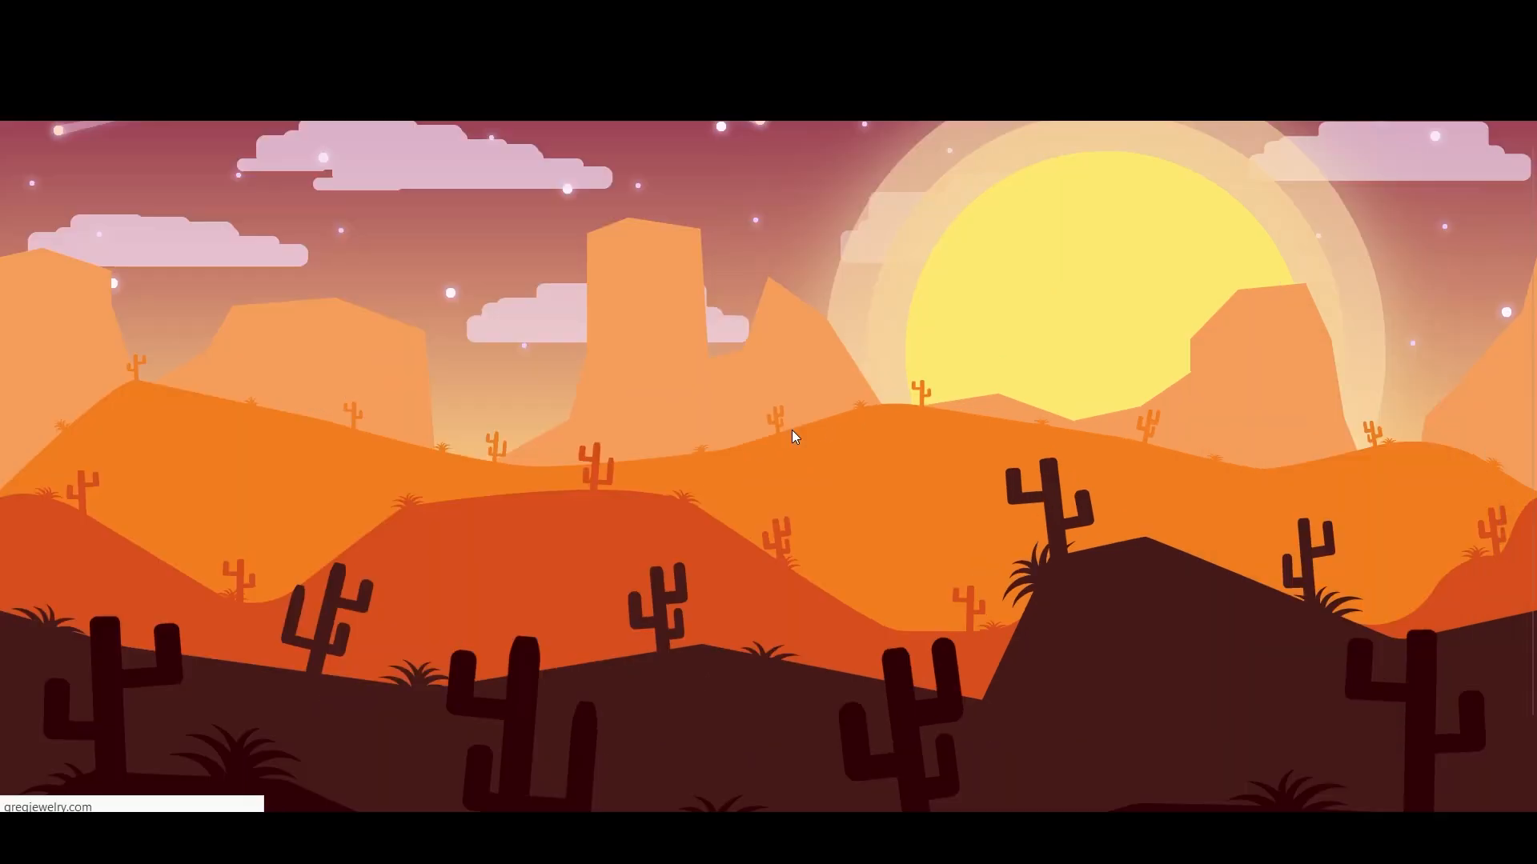
scroll(525, 296, up, 1)
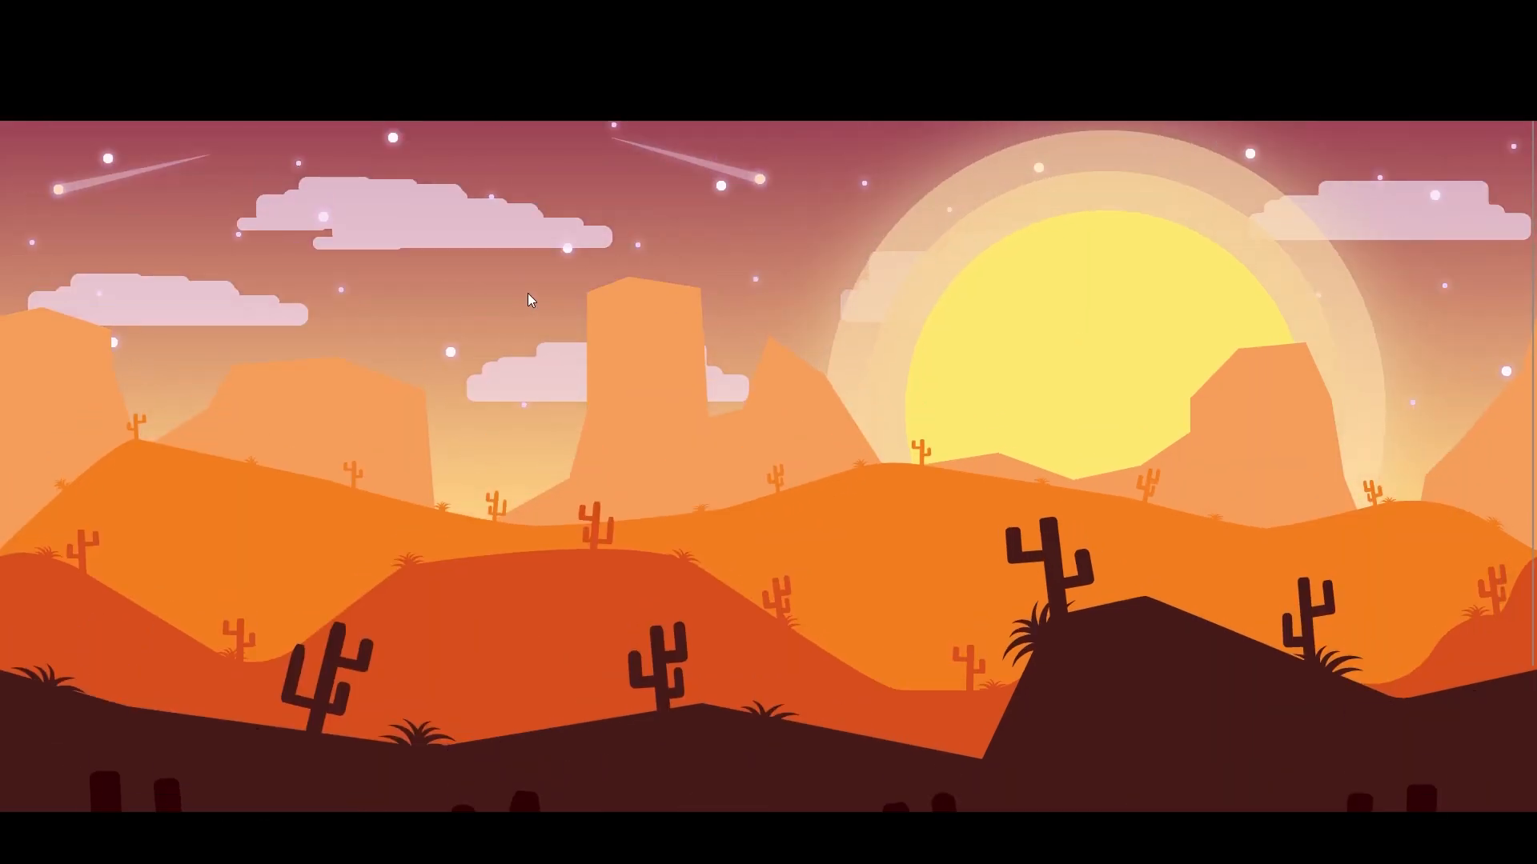
scroll(544, 421, down, 3)
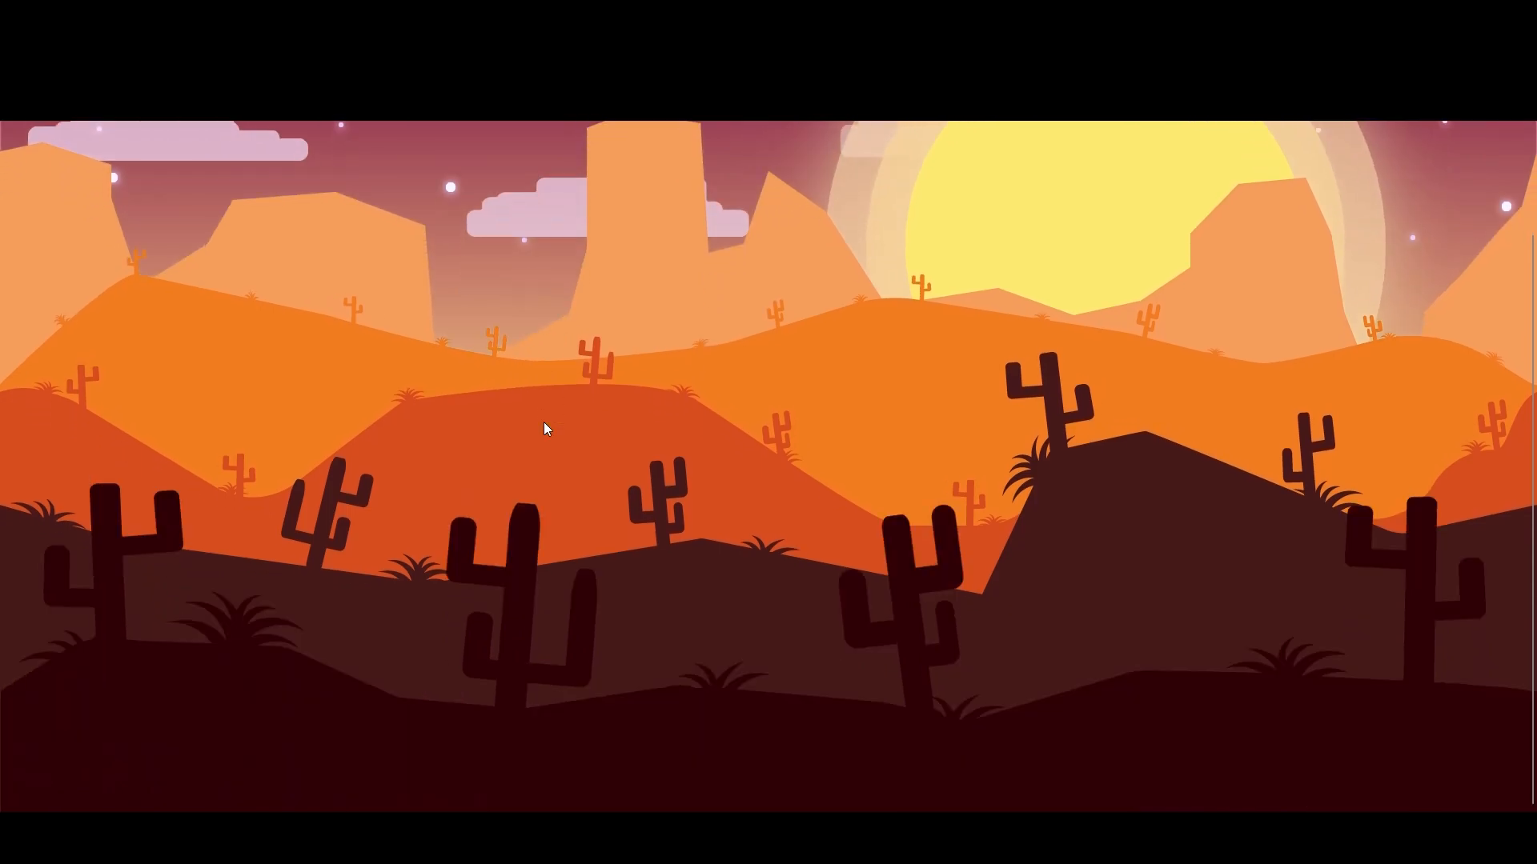
scroll(544, 423, up, 2)
scroll(545, 423, down, 2)
scroll(548, 424, up, 2)
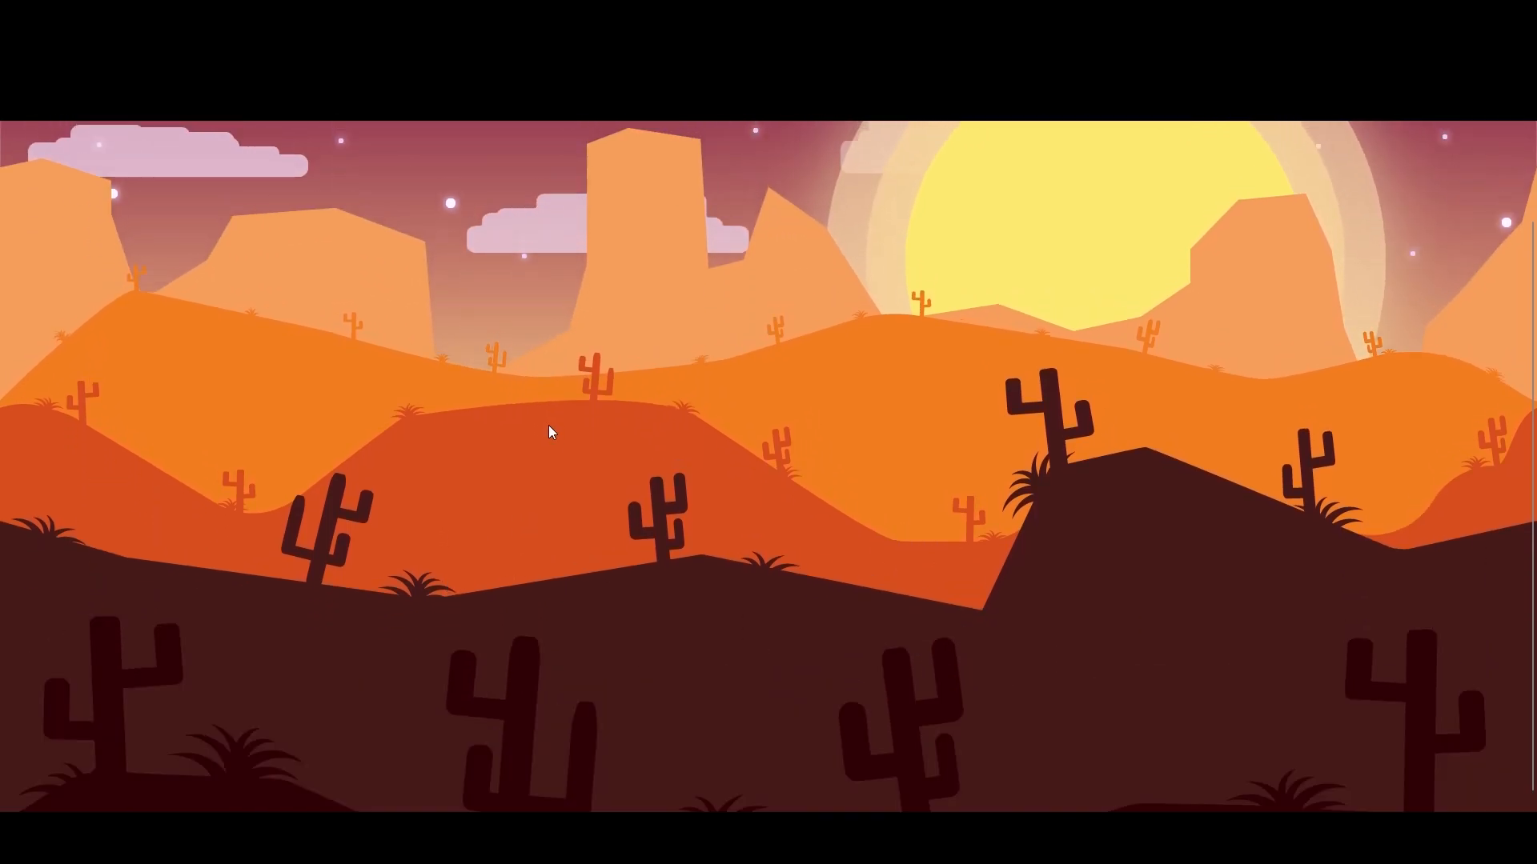
scroll(554, 421, down, 4)
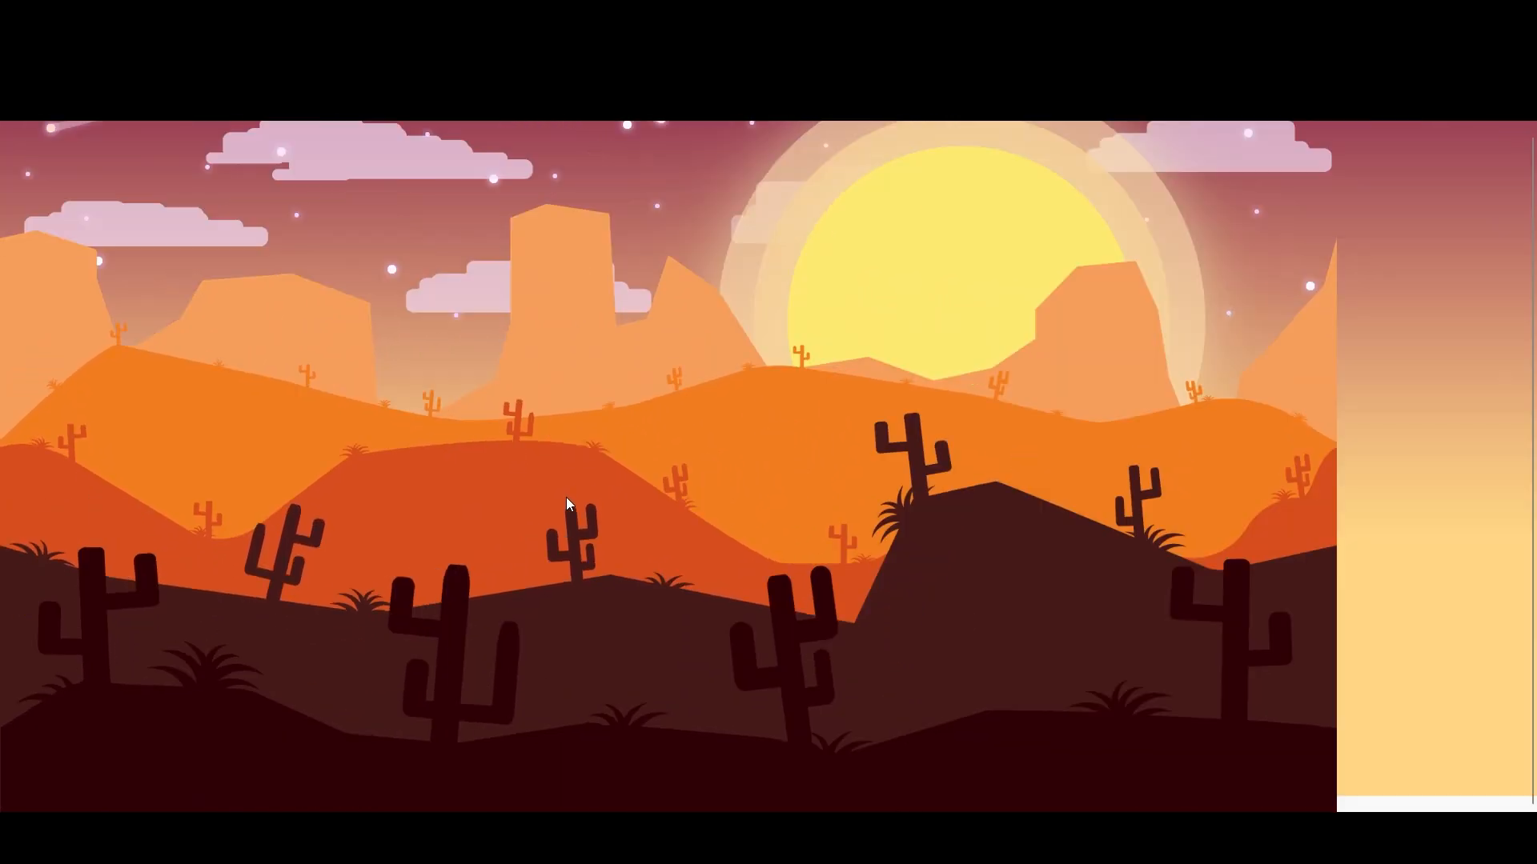
scroll(565, 496, up, 2)
scroll(564, 493, up, 2)
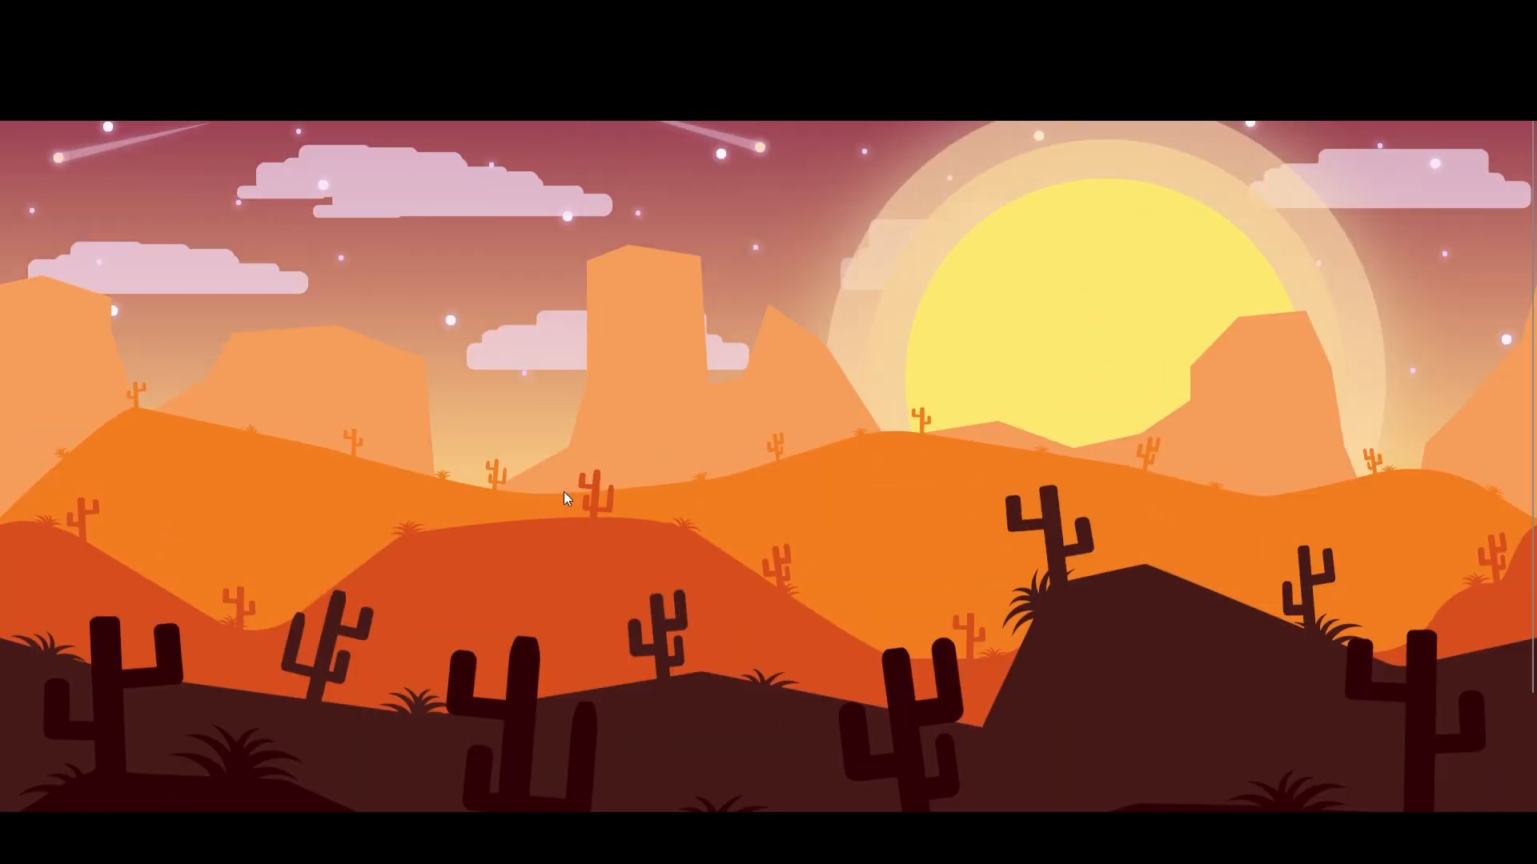
key(ctrl+p)
Step: Open the motion effects settings of the Sun image
scroll(184, 530, down, 6)
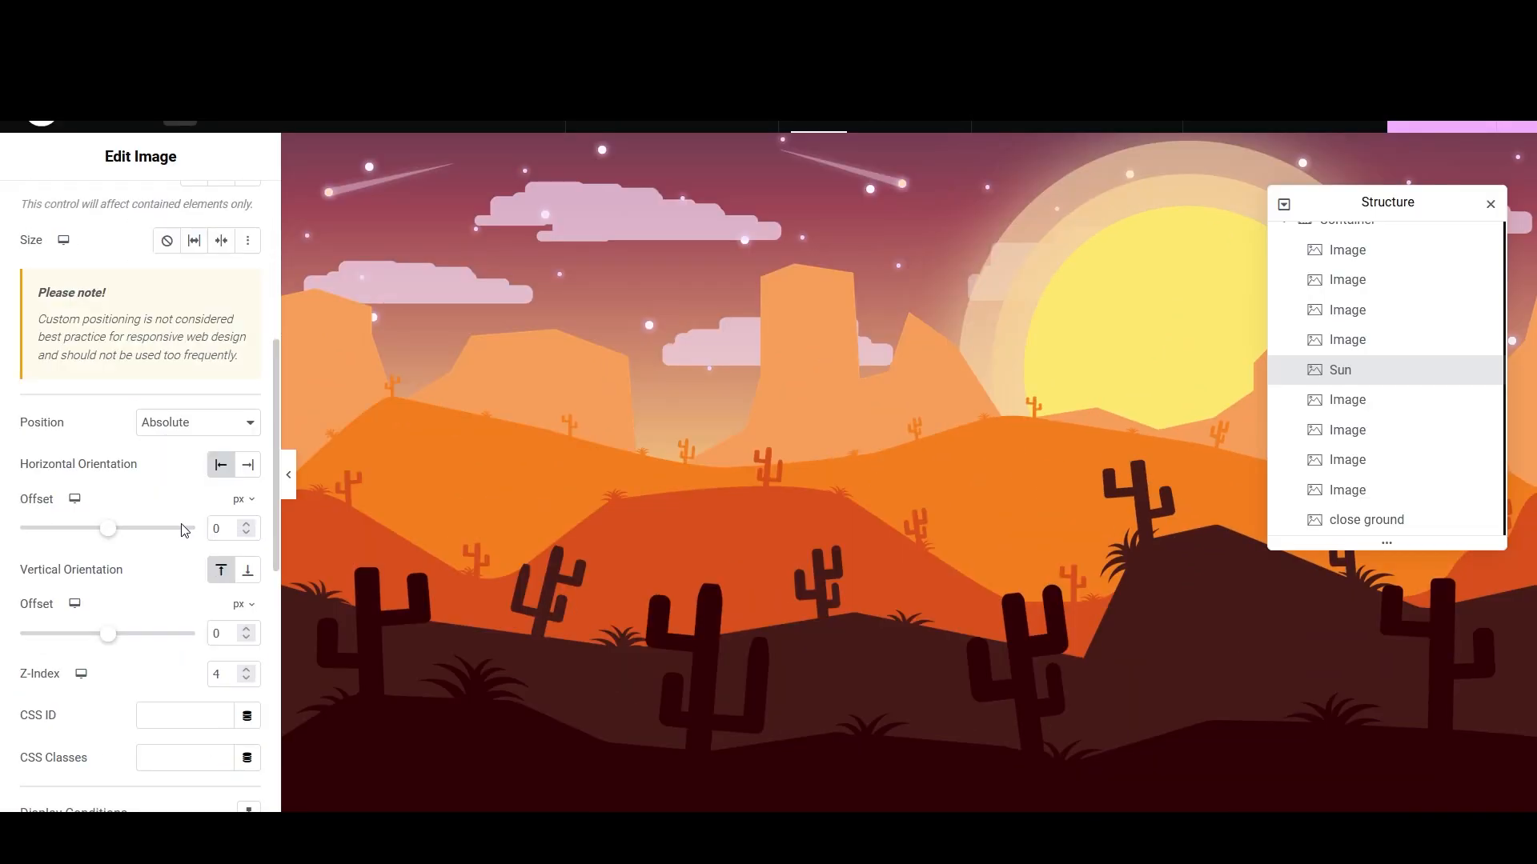
scroll(102, 544, down, 3)
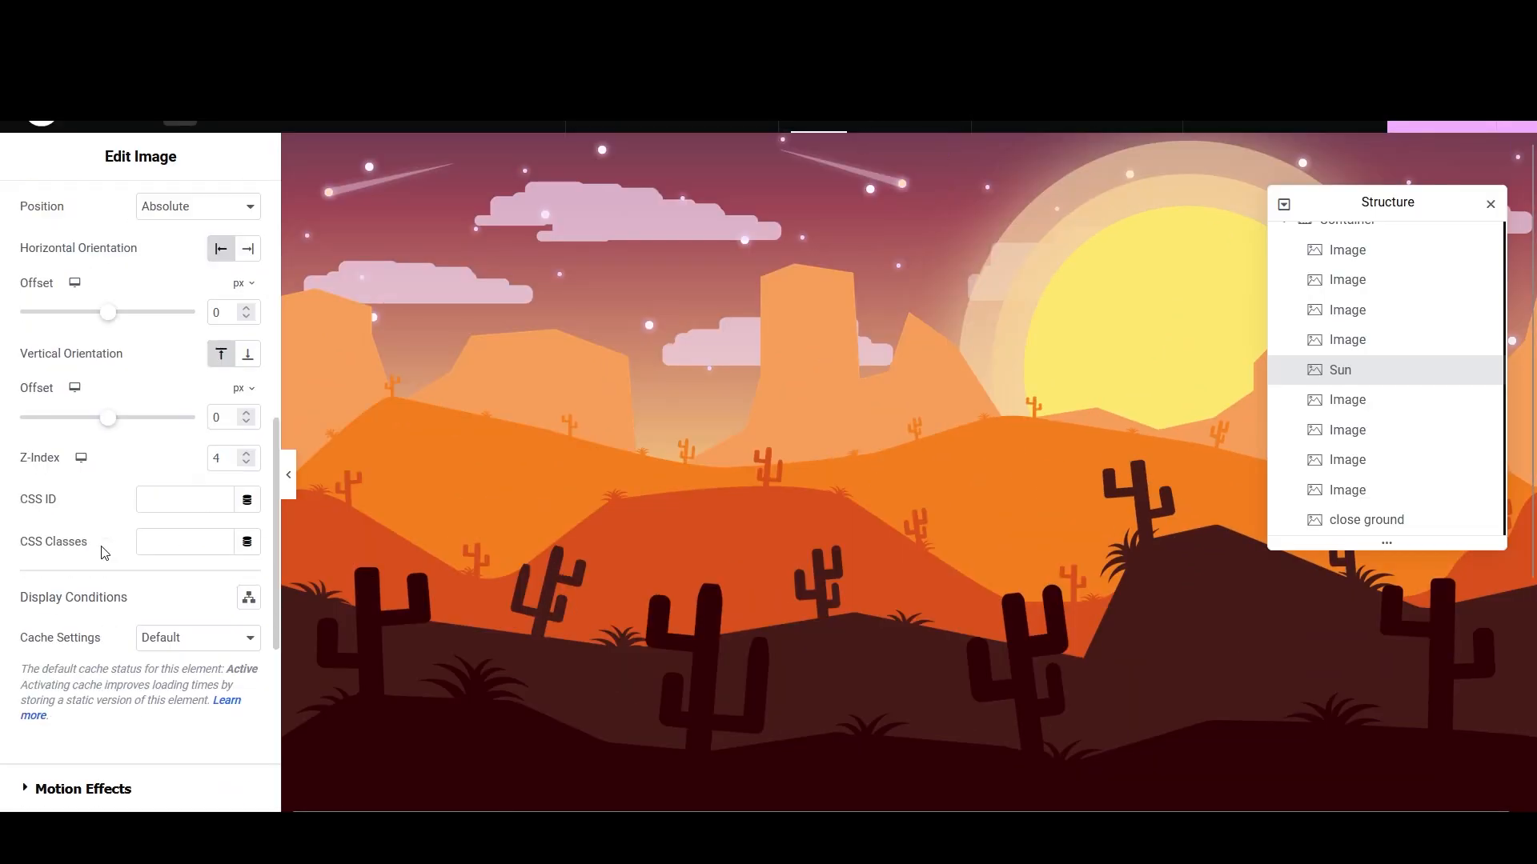
scroll(112, 528, up, 8)
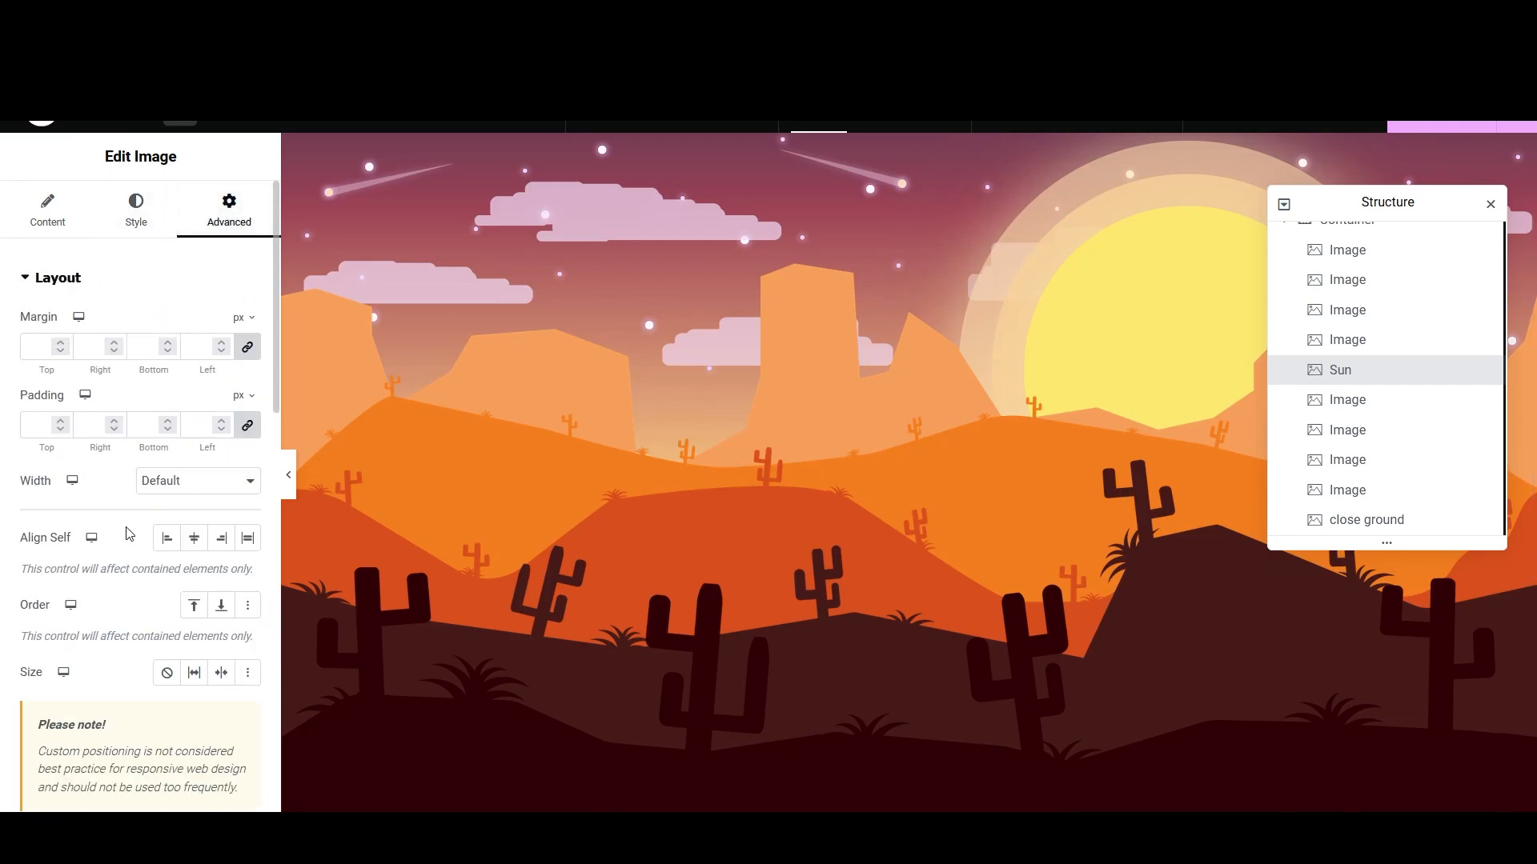
scroll(114, 575, down, 8)
scroll(114, 575, down, 3)
click(117, 465)
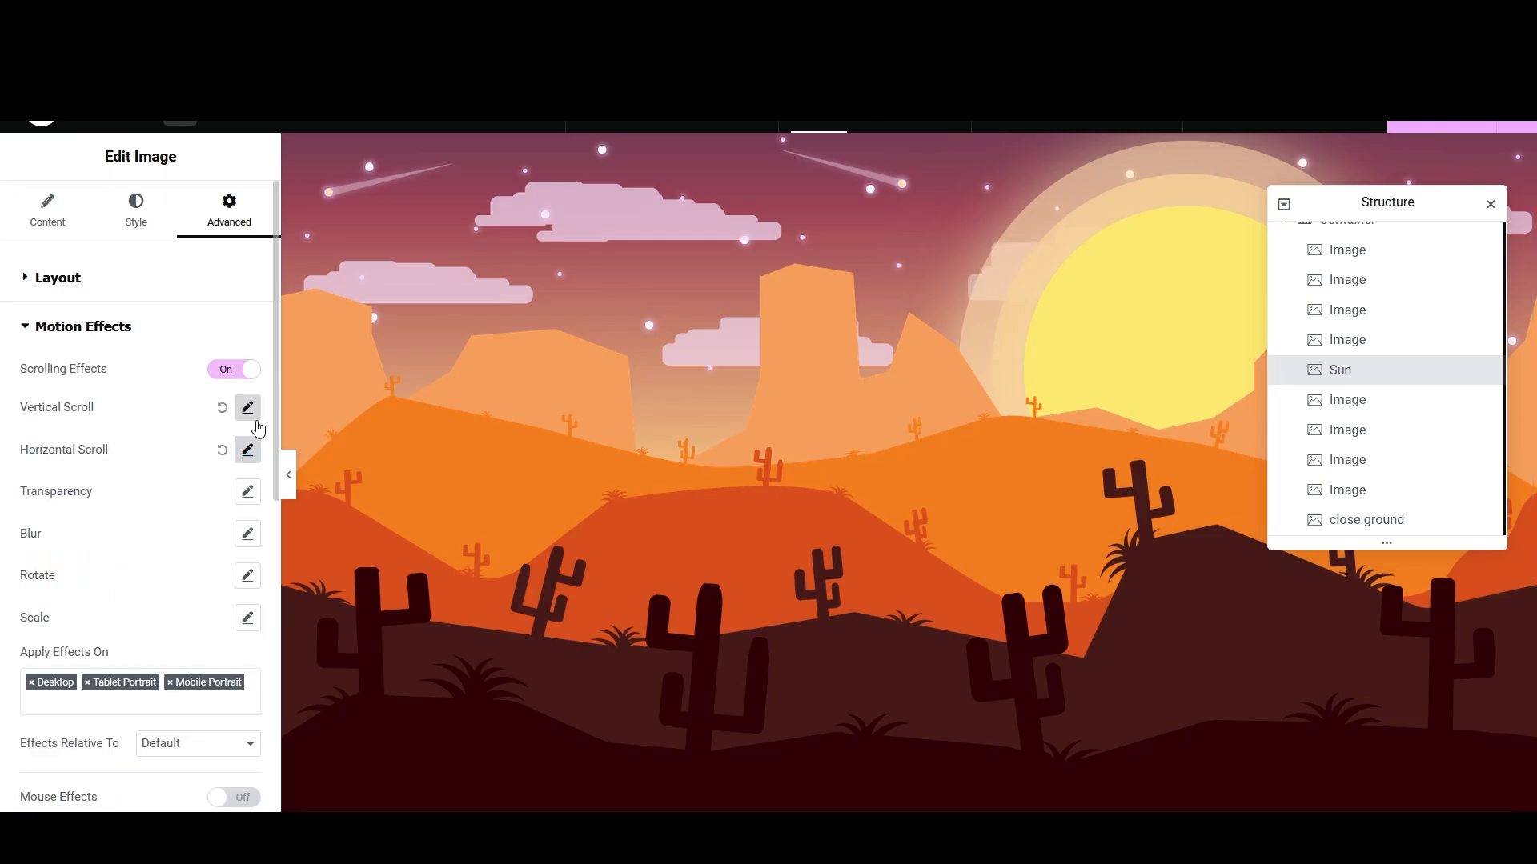
Step: Turn off the Sun image's scrolling effects and check how it behaves while the canvas scrolls
click(240, 369)
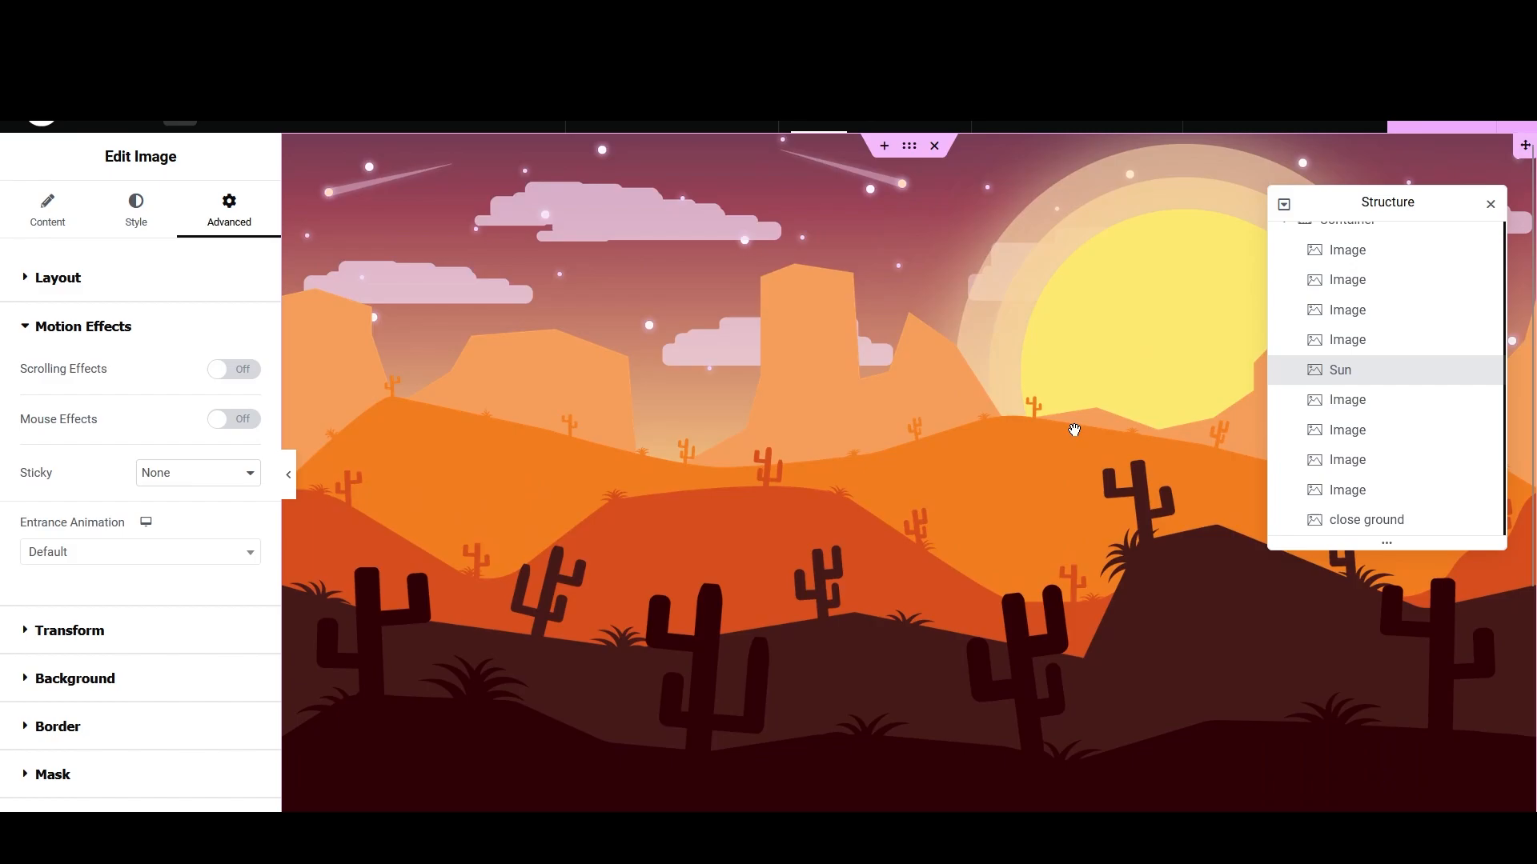
scroll(1073, 442, down, 4)
scroll(1073, 443, up, 4)
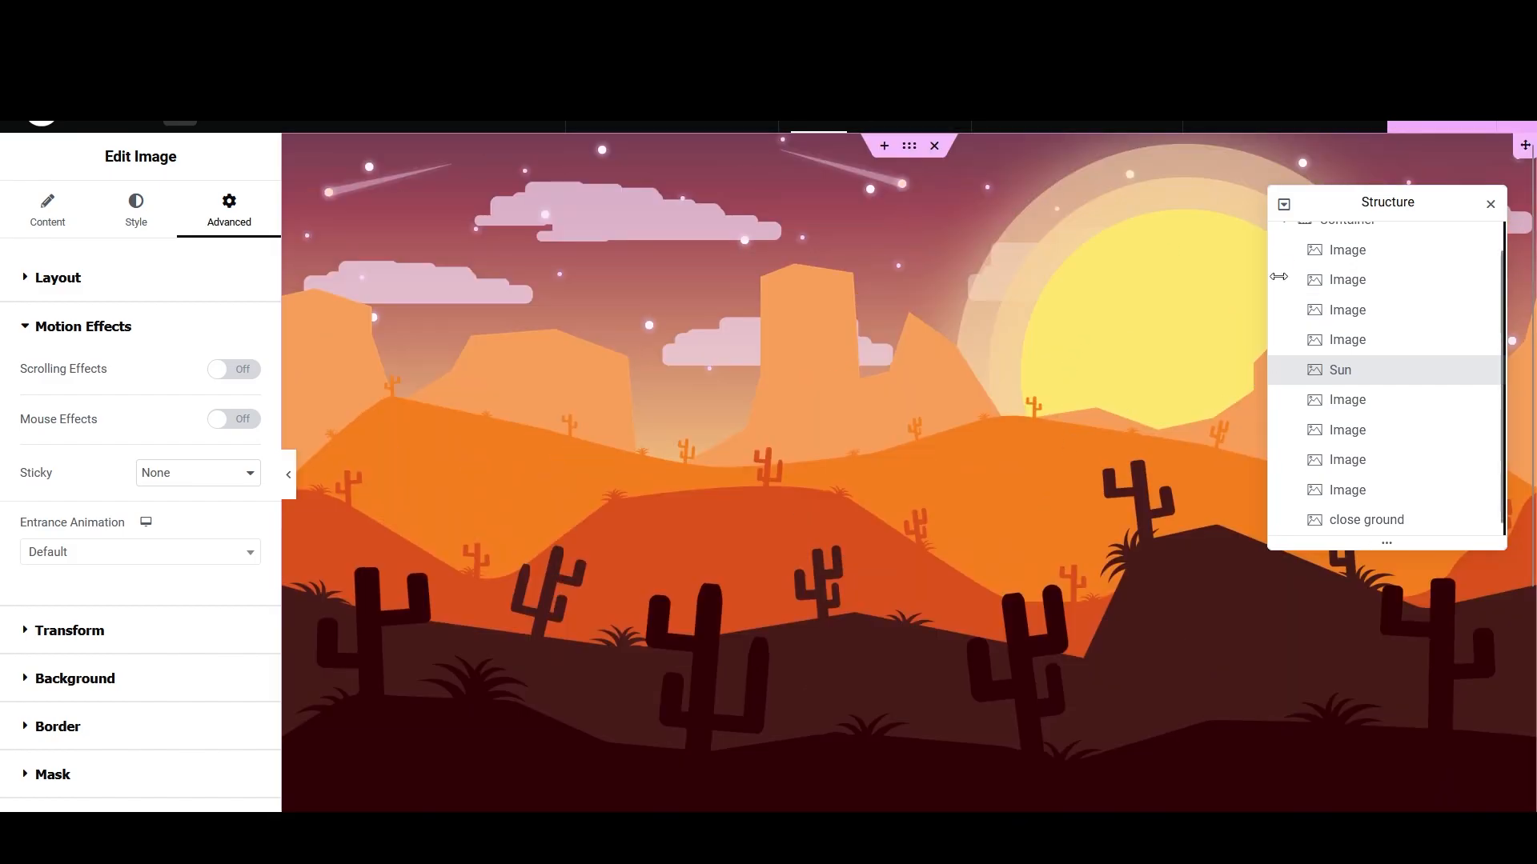
drag(1323, 209, 1317, 342)
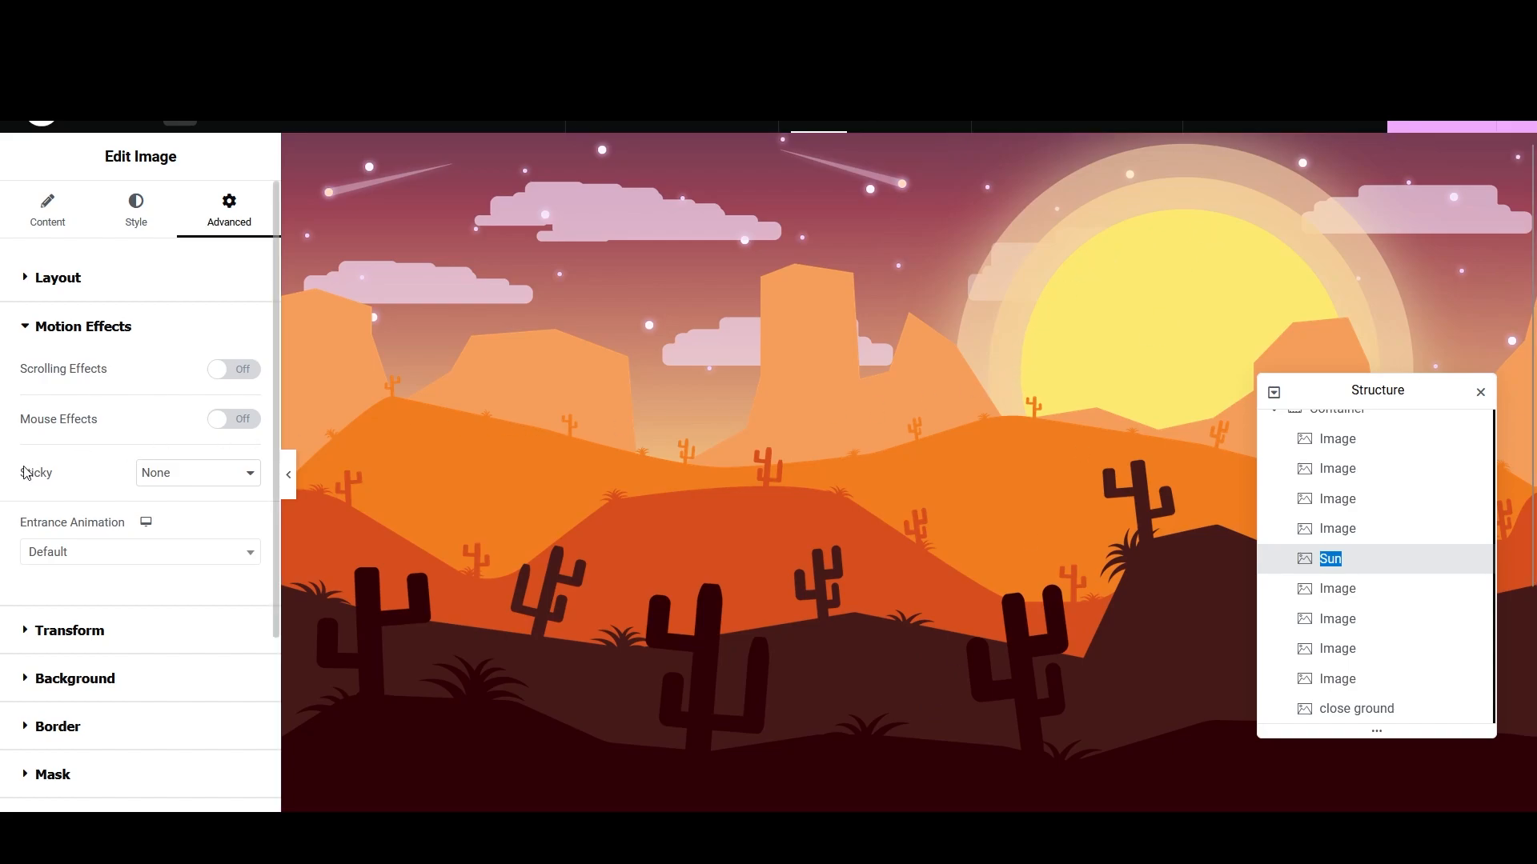
Step: Turn on the Sun's scrolling effects and set the lower viewport limit of its vertical scroll to 49%
click(242, 372)
click(248, 409)
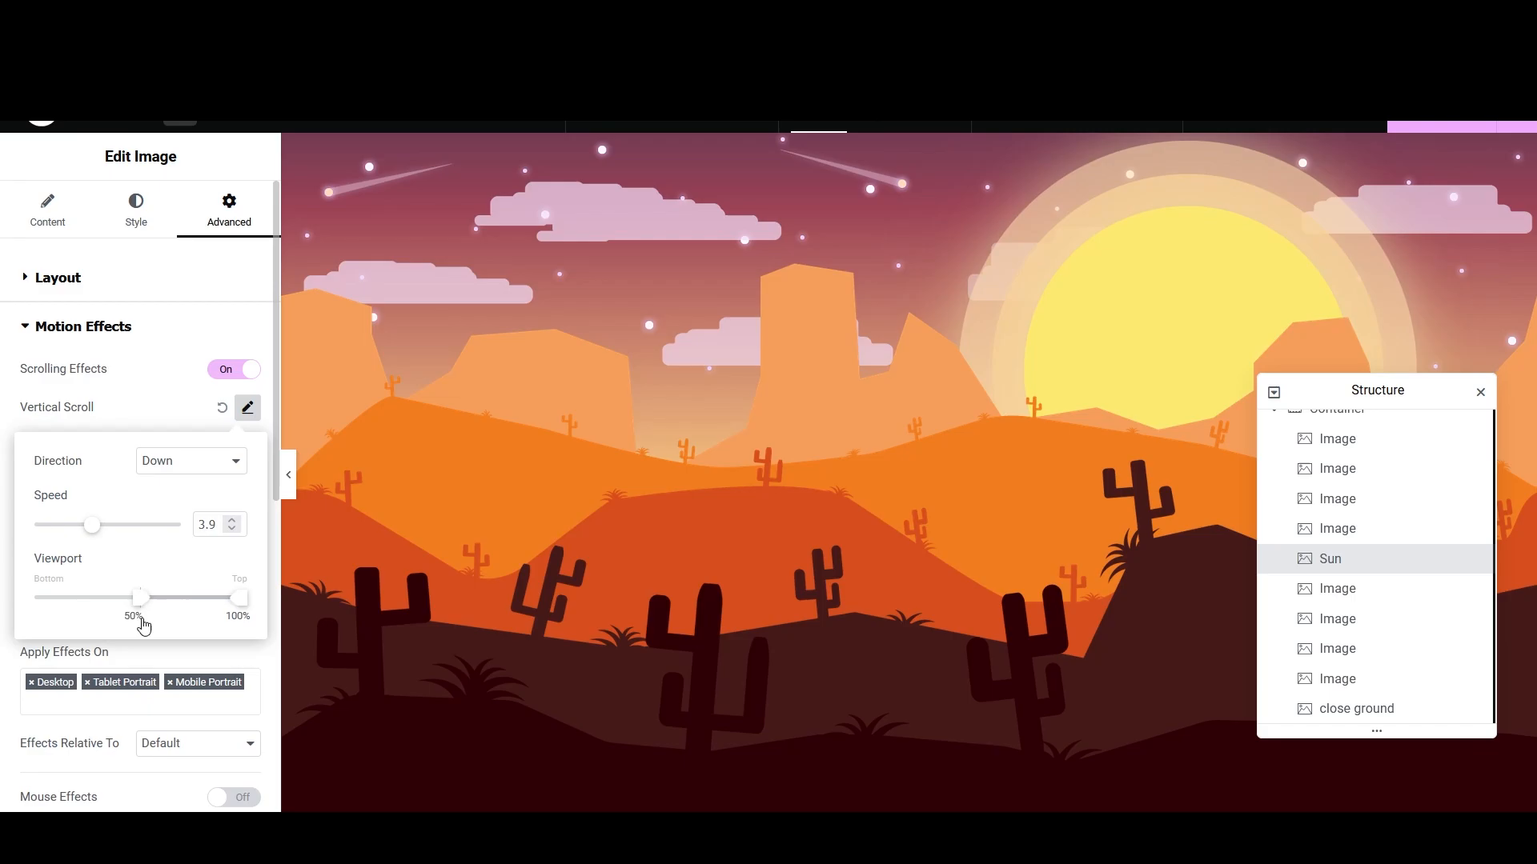
mouse_move(137, 618)
mouse_down()
mouse_move(185, 635)
mouse_move(135, 620)
mouse_up()
click(249, 410)
scroll(734, 414, down, 5)
scroll(734, 408, up, 5)
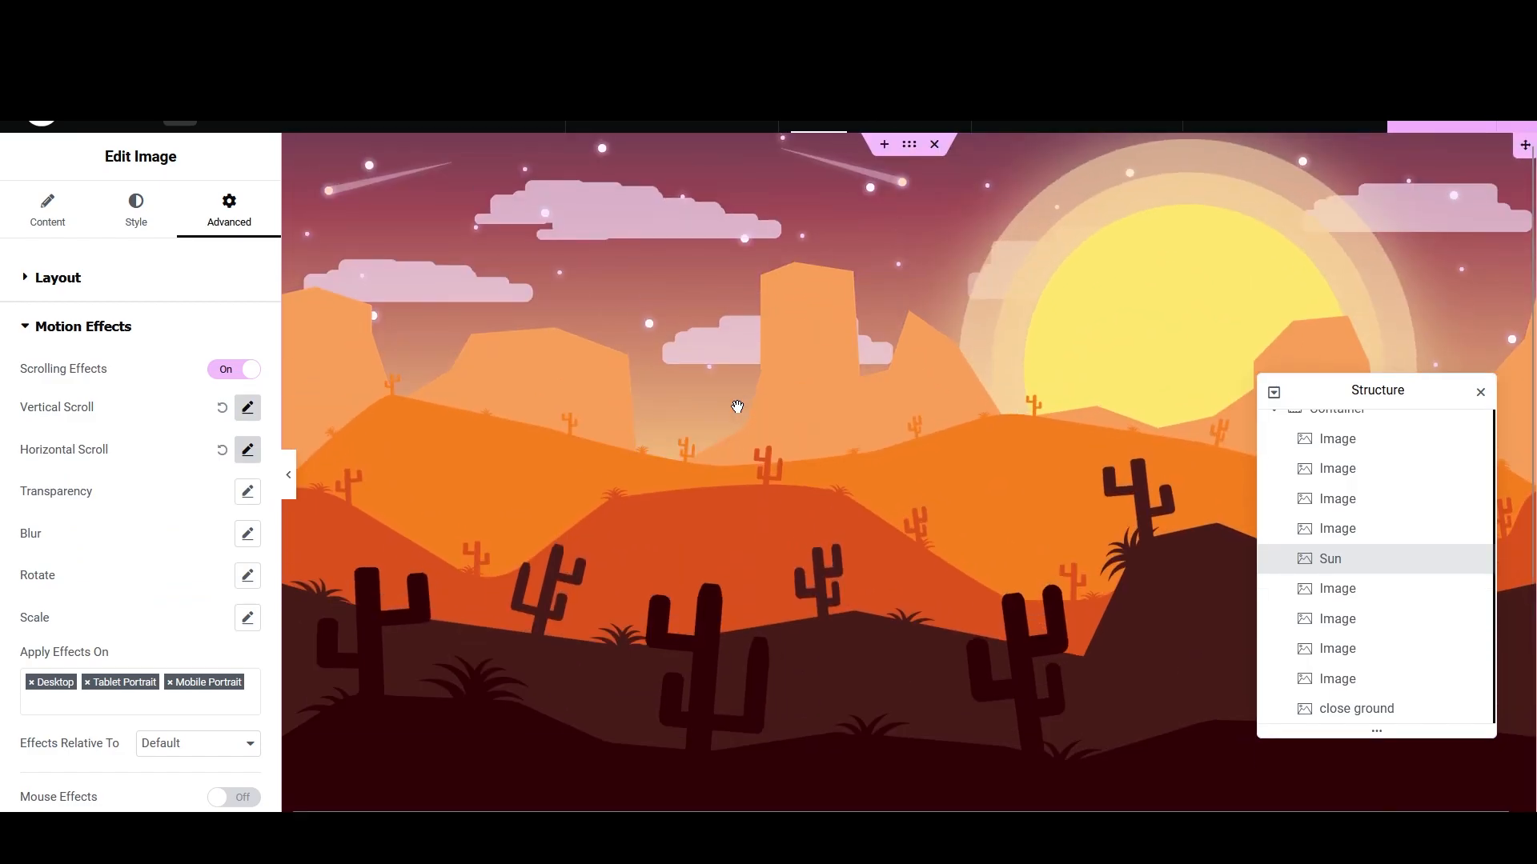
scroll(736, 406, down, 1)
Step: Set the Sun's horizontal scroll to move To Left at speed 4.1 and check its motion on the canvas
click(247, 450)
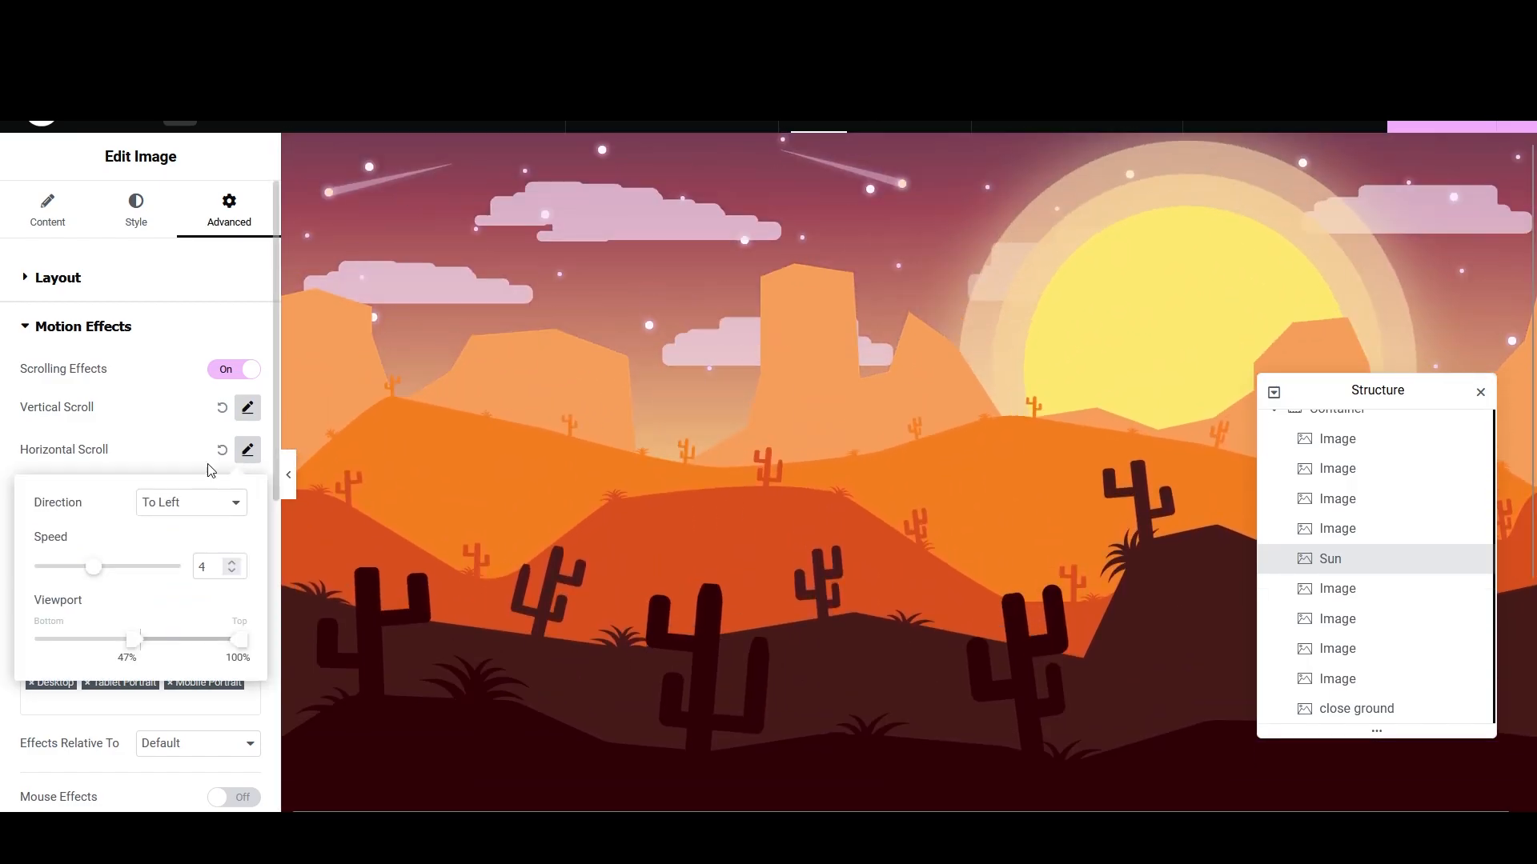
mouse_move(103, 560)
mouse_down()
mouse_move(55, 564)
mouse_move(99, 565)
mouse_up()
click(167, 512)
click(168, 532)
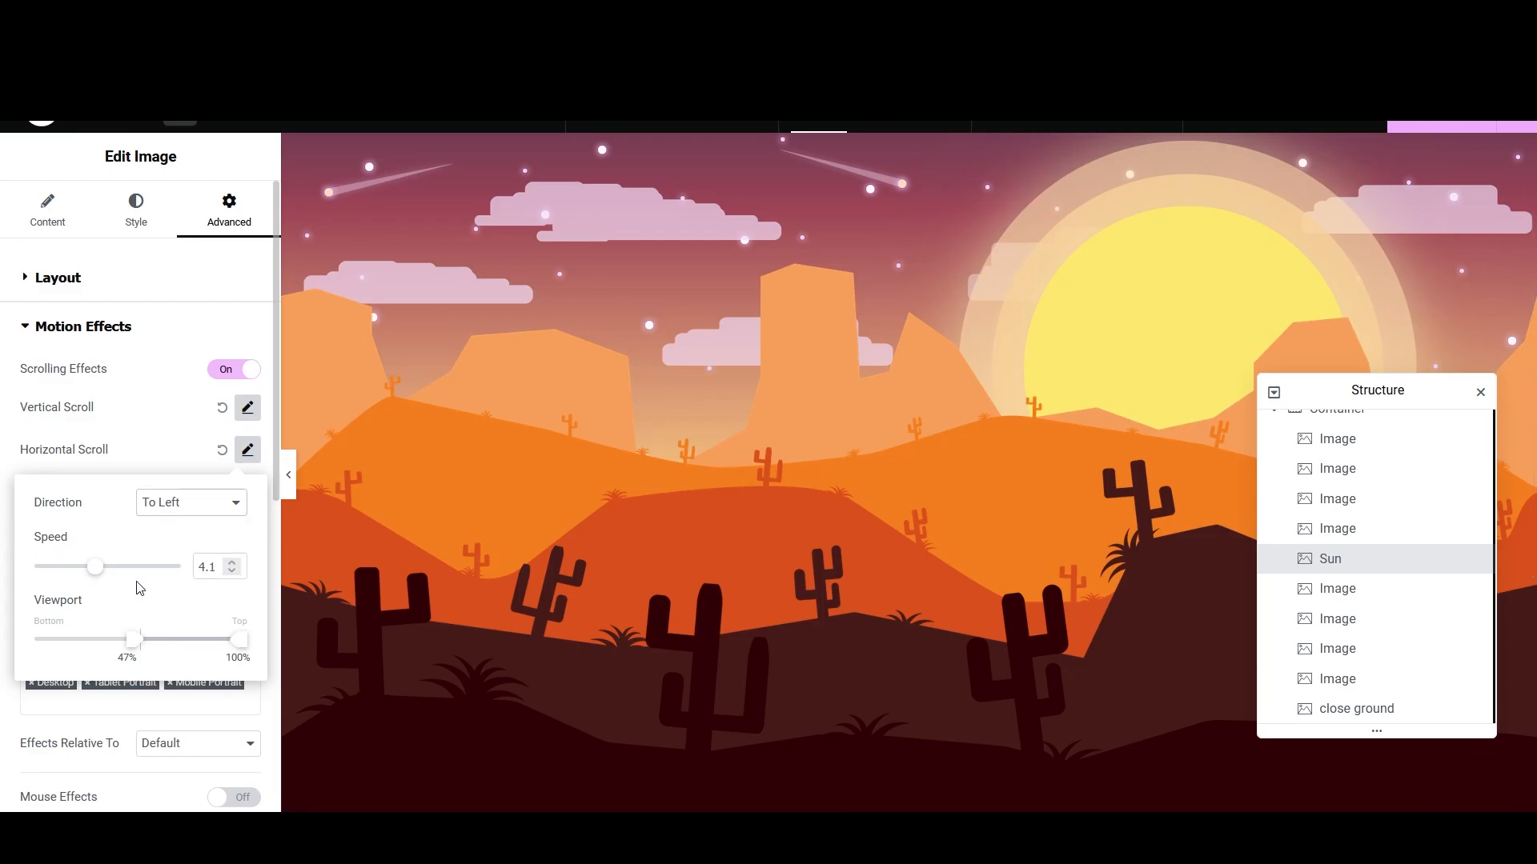
click(247, 450)
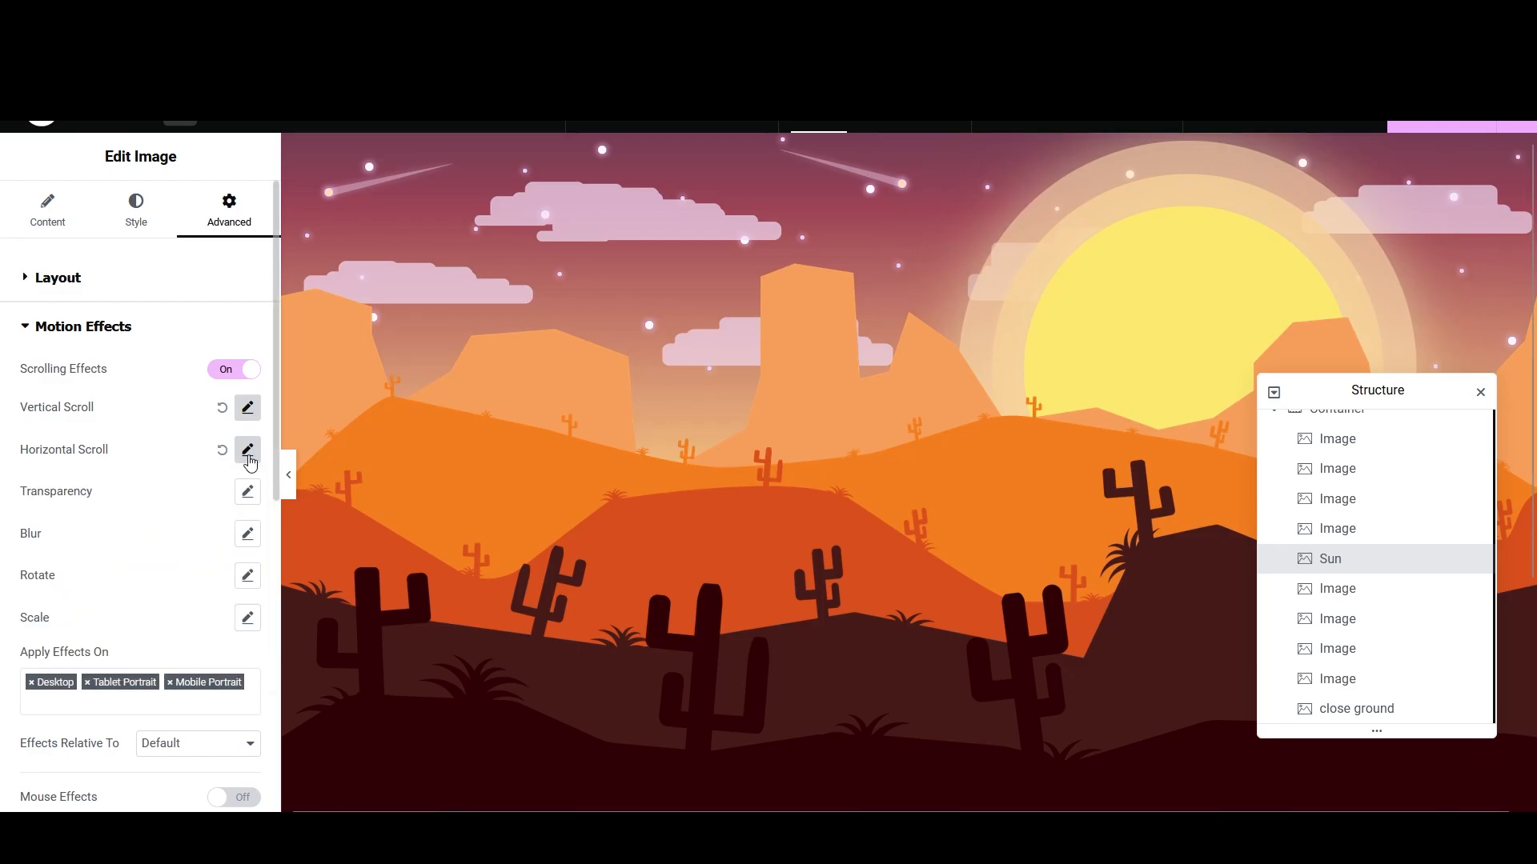
scroll(686, 360, down, 2)
scroll(686, 360, up, 3)
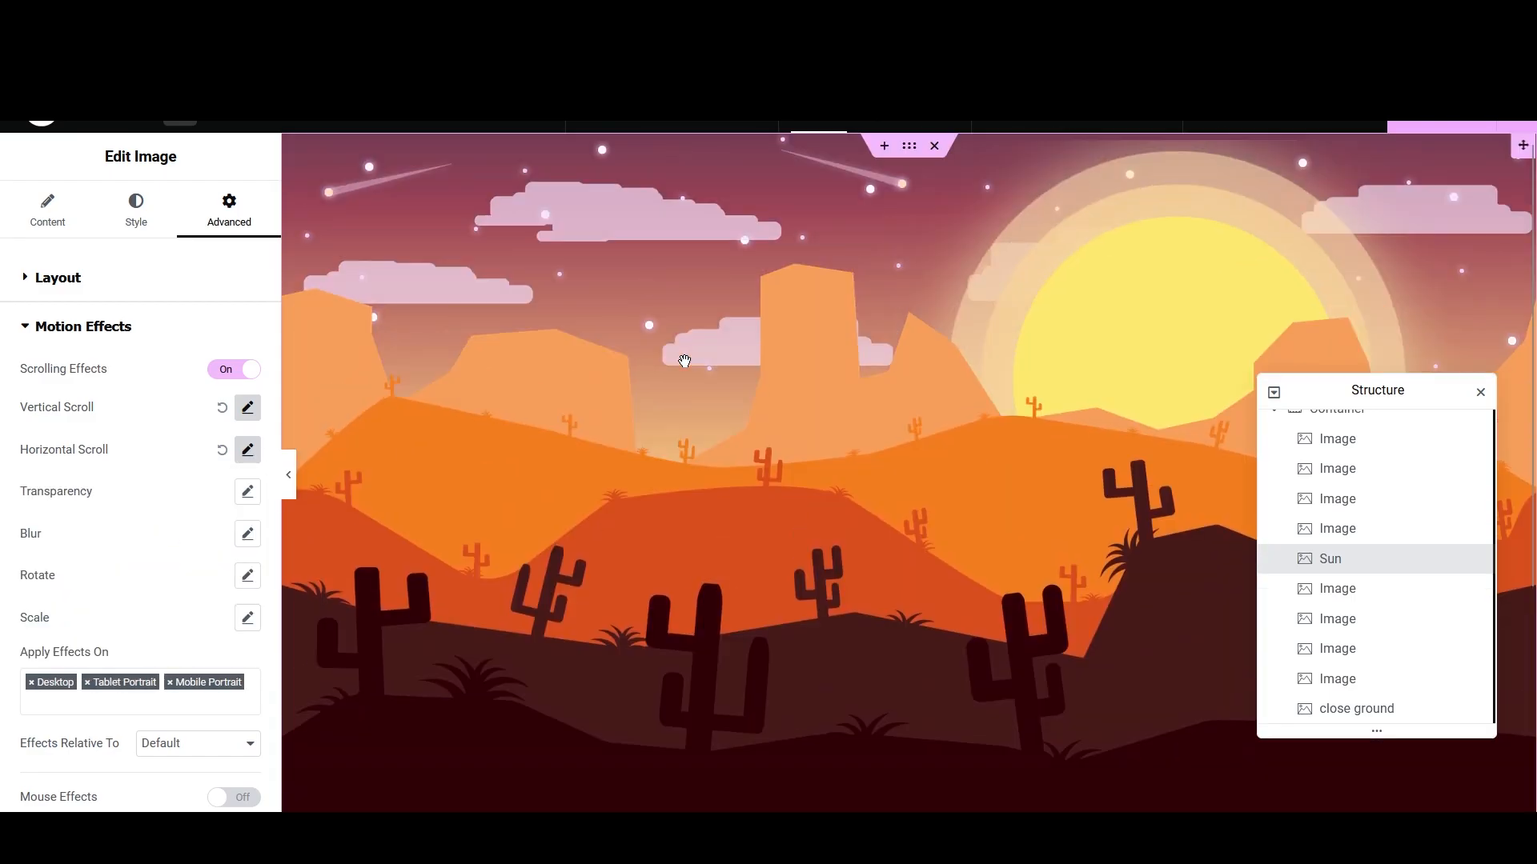
Step: Review the Sun's vertical scroll settings, keeping the direction Down, and check its movement on the canvas
click(248, 408)
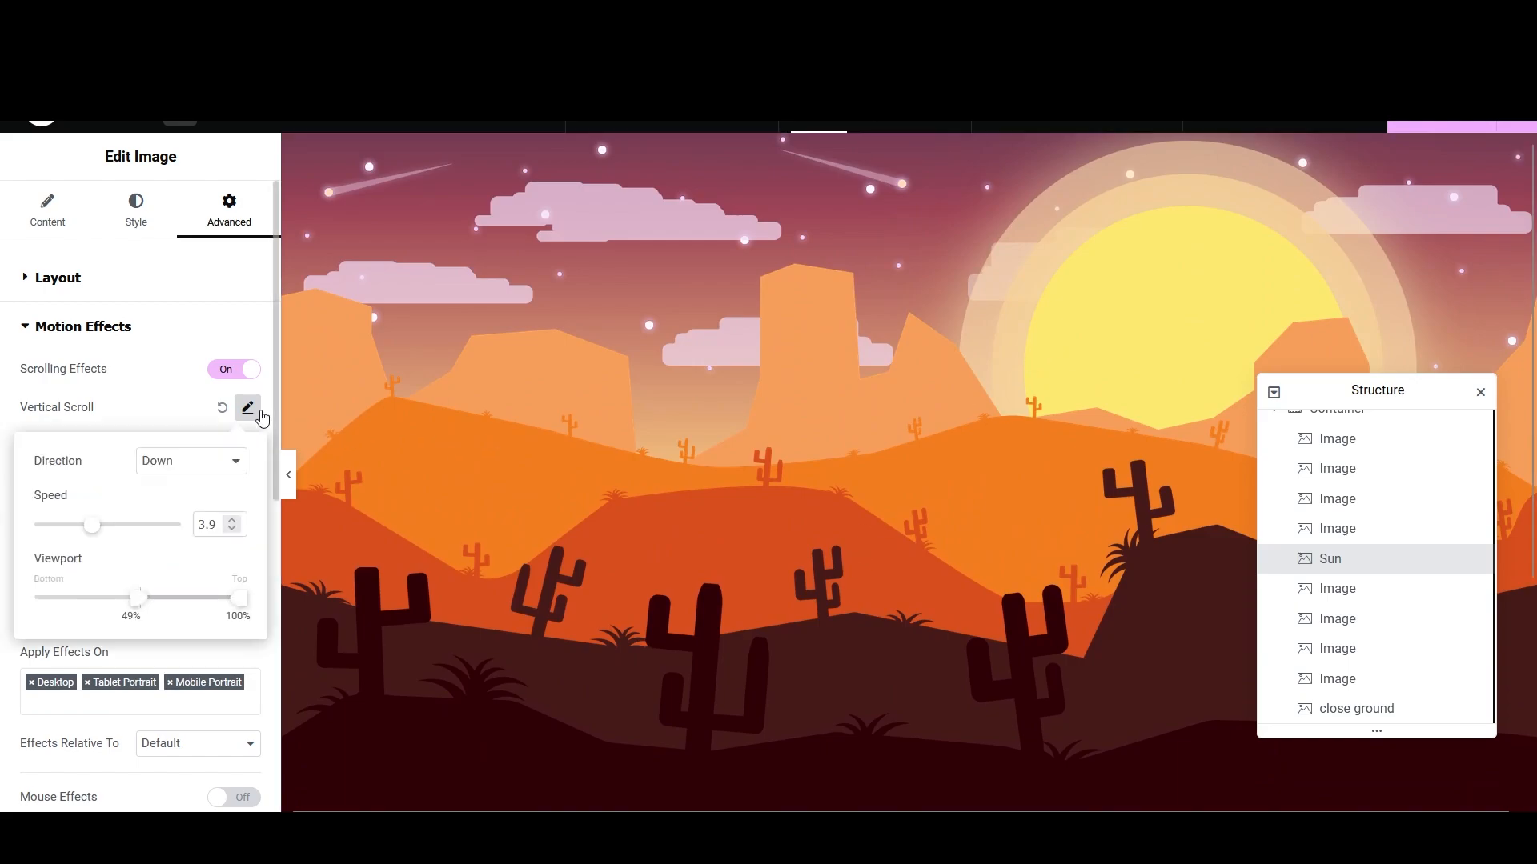
click(164, 471)
click(160, 510)
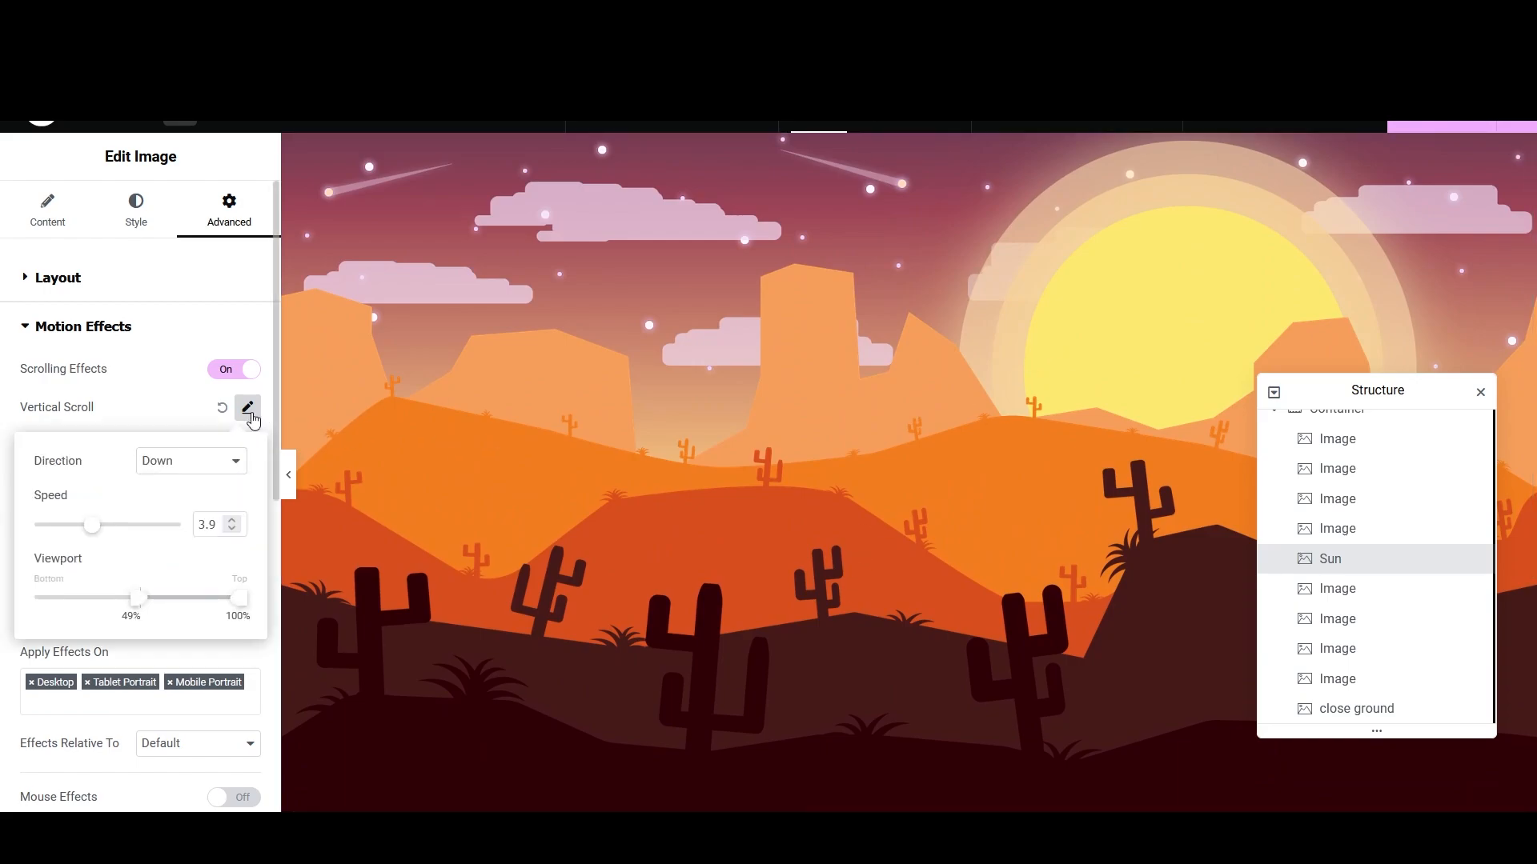
click(247, 408)
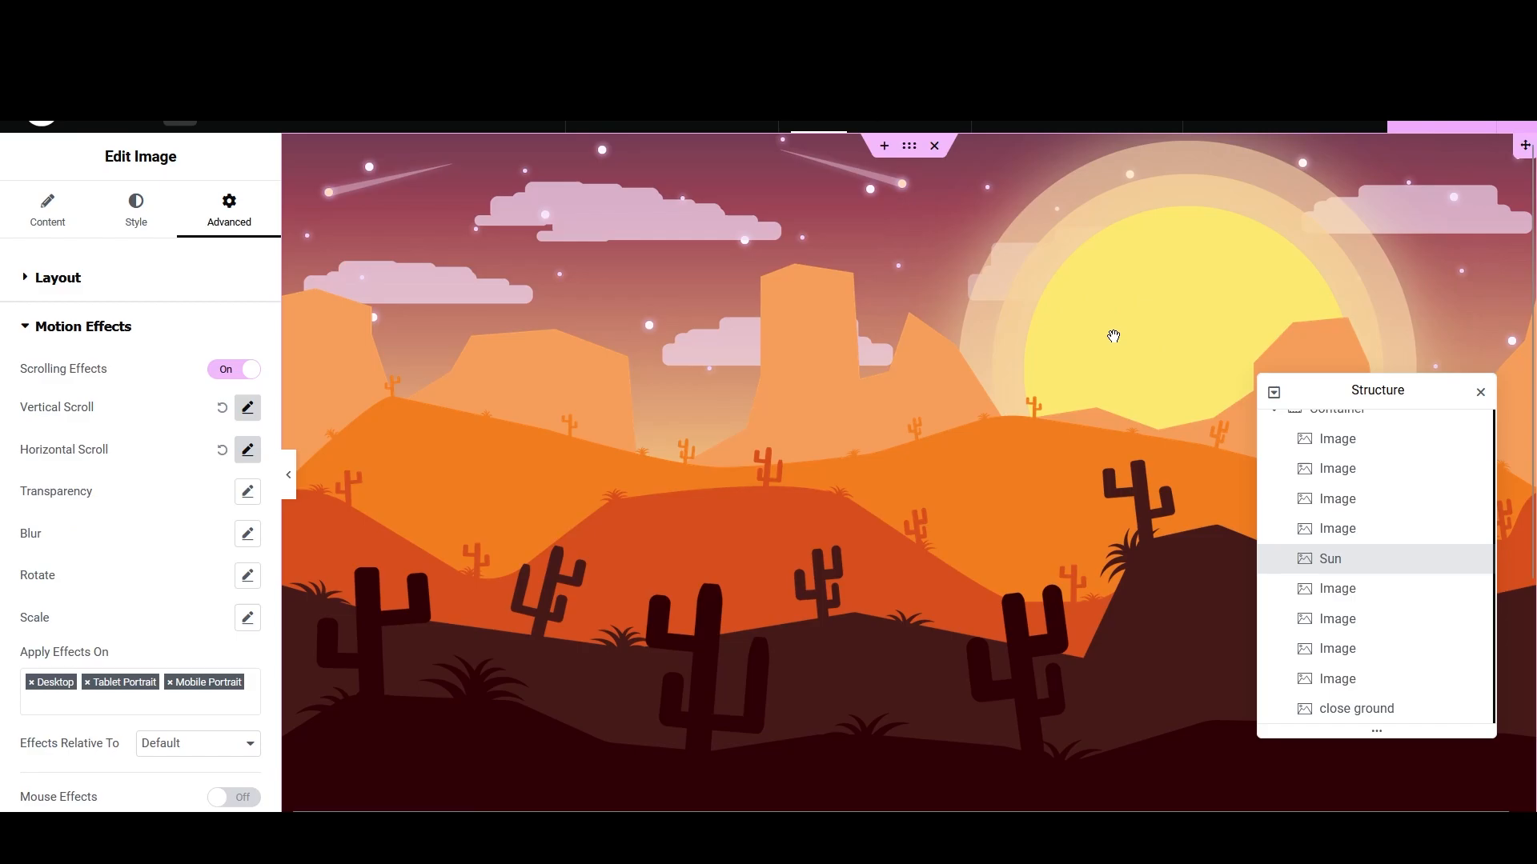
scroll(995, 525, down, 2)
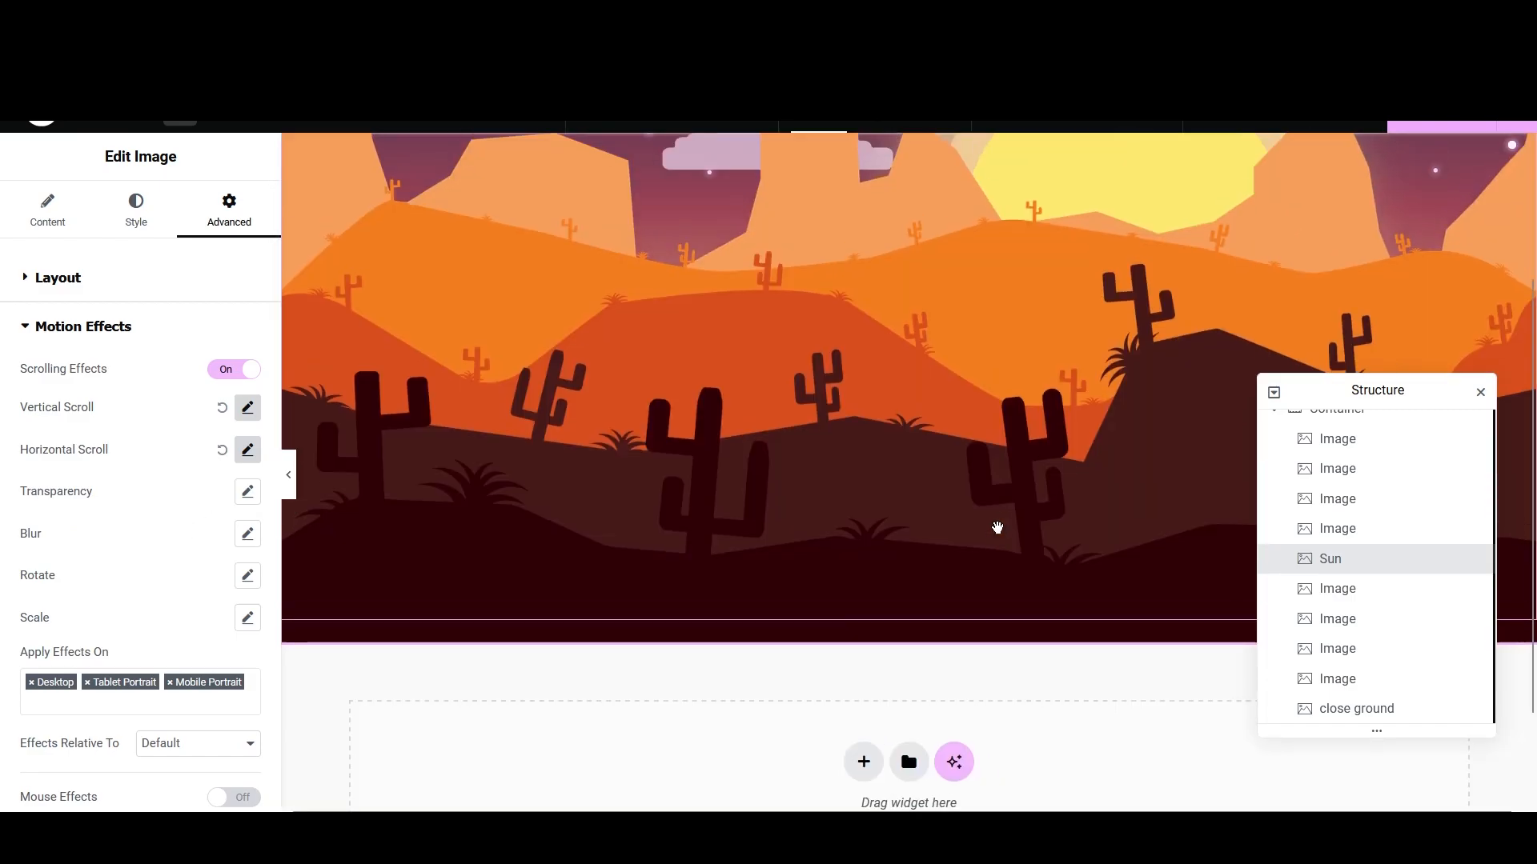
scroll(1327, 141, up, 2)
Step: Preview the page and examine how the Sun and the close ground layer move while scrolling
click(1360, 122)
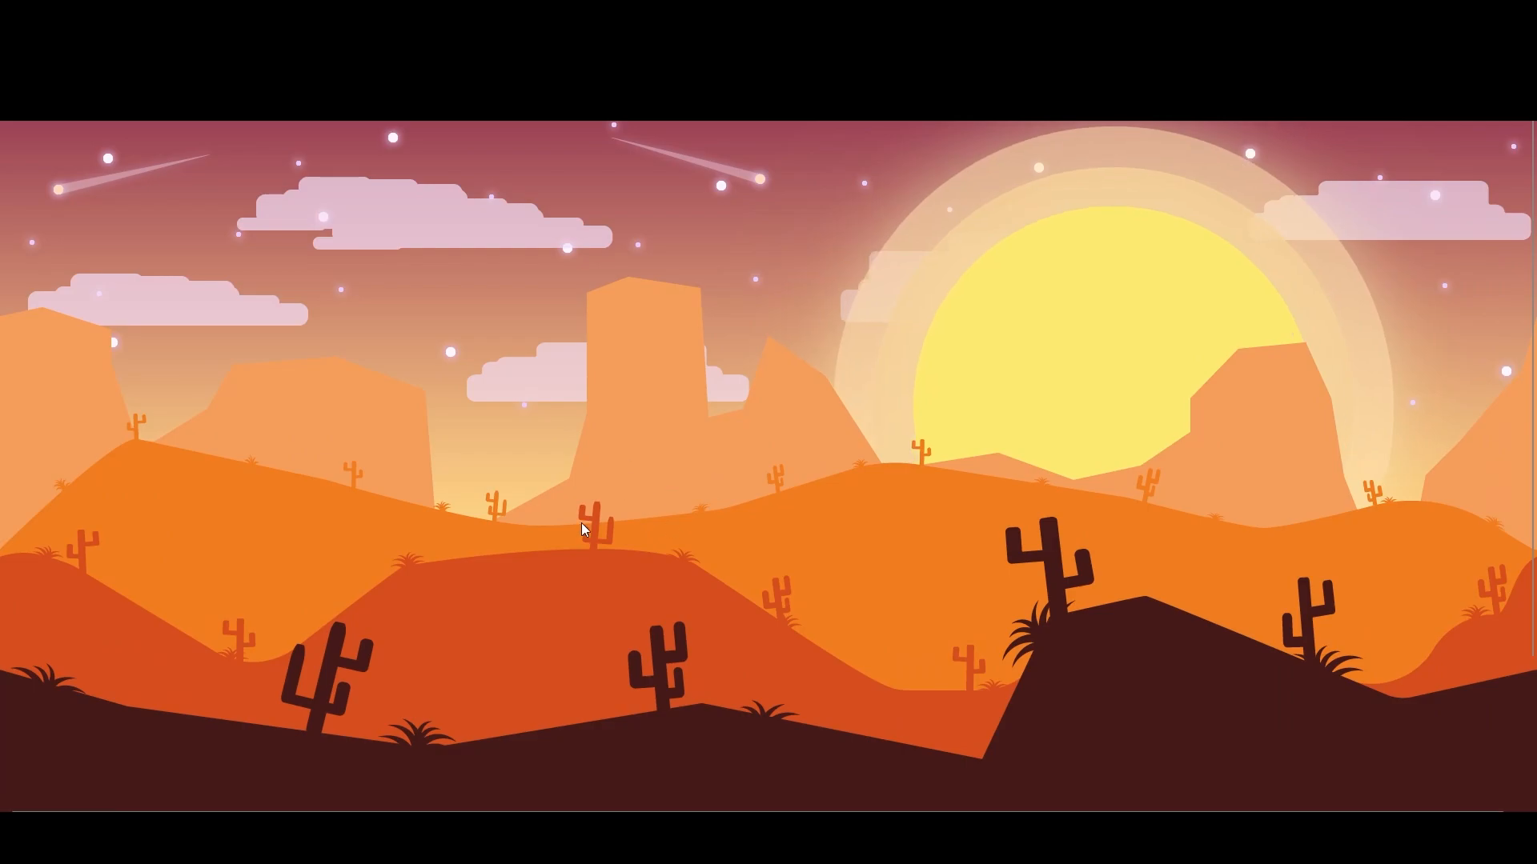
scroll(634, 413, down, 3)
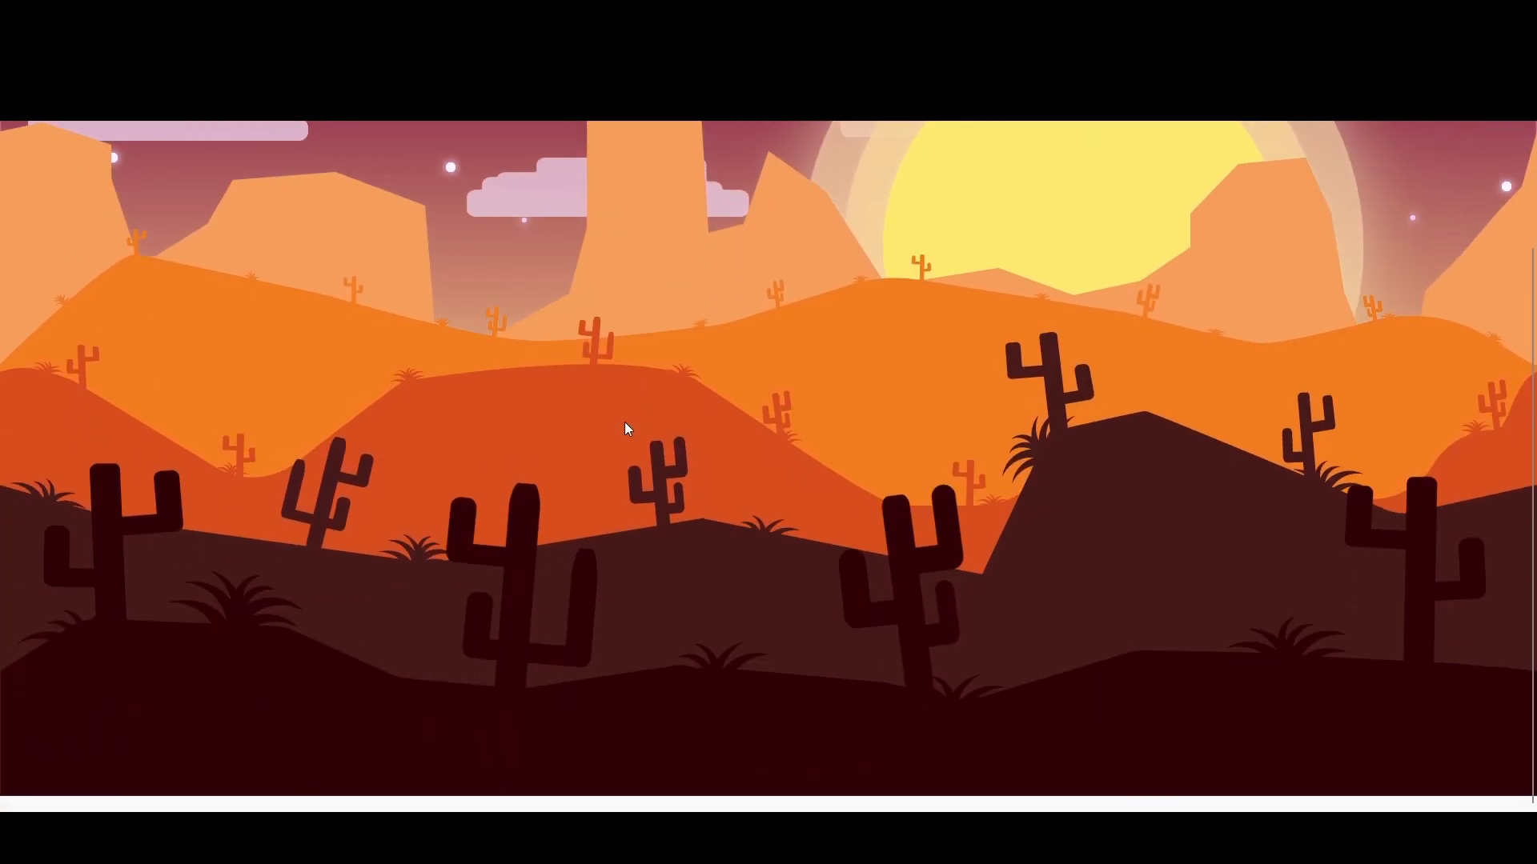
scroll(624, 421, up, 3)
scroll(608, 425, down, 3)
scroll(583, 438, up, 3)
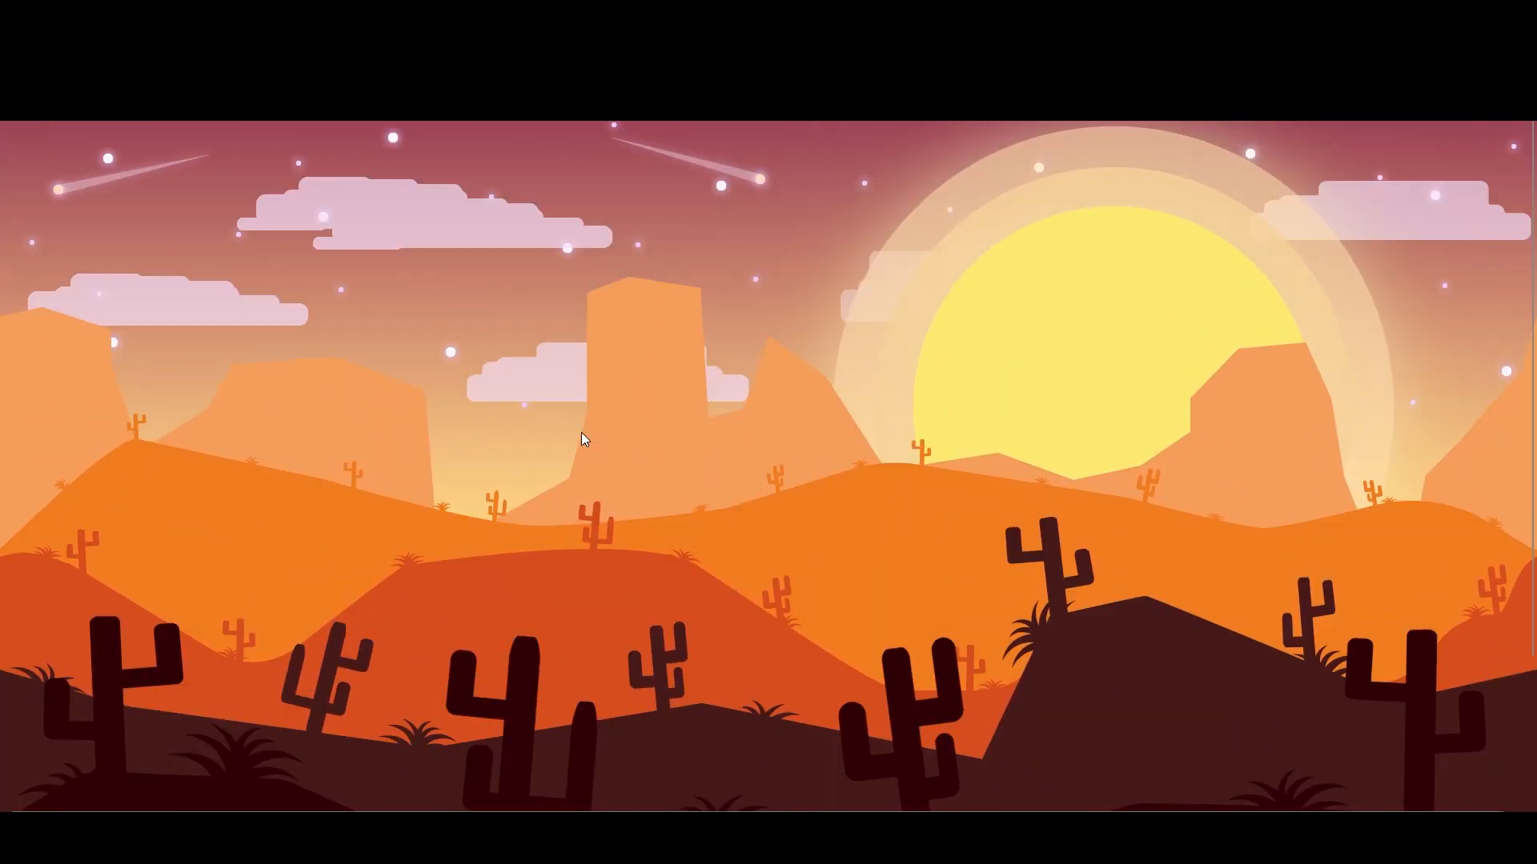
scroll(582, 439, down, 3)
scroll(578, 439, up, 3)
scroll(564, 436, down, 3)
scroll(559, 436, up, 3)
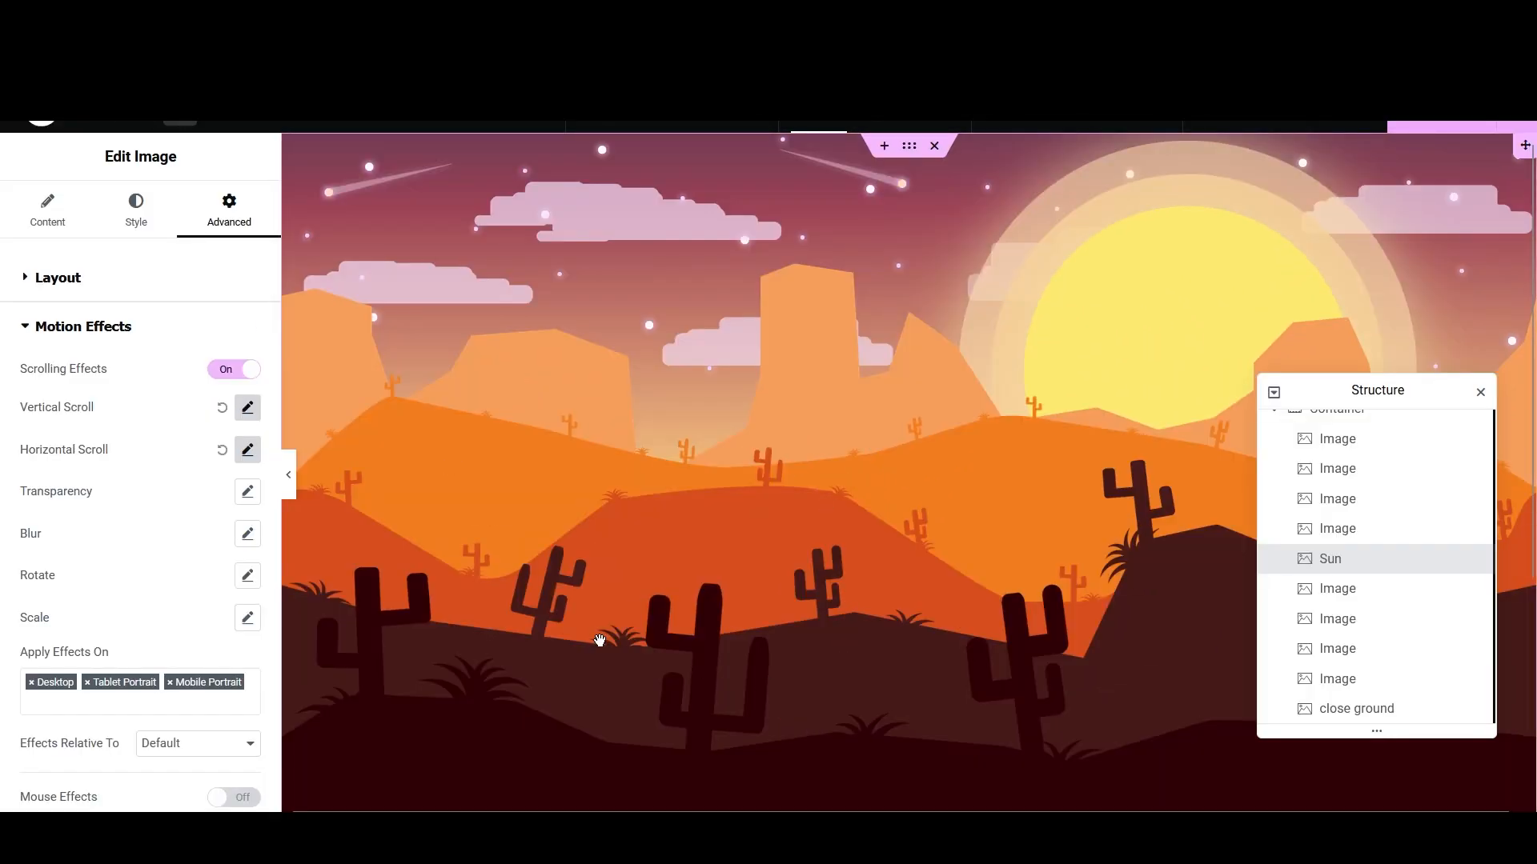
Step: Turn on scrolling effects for the close ground image and enable its Blur effect
click(1329, 709)
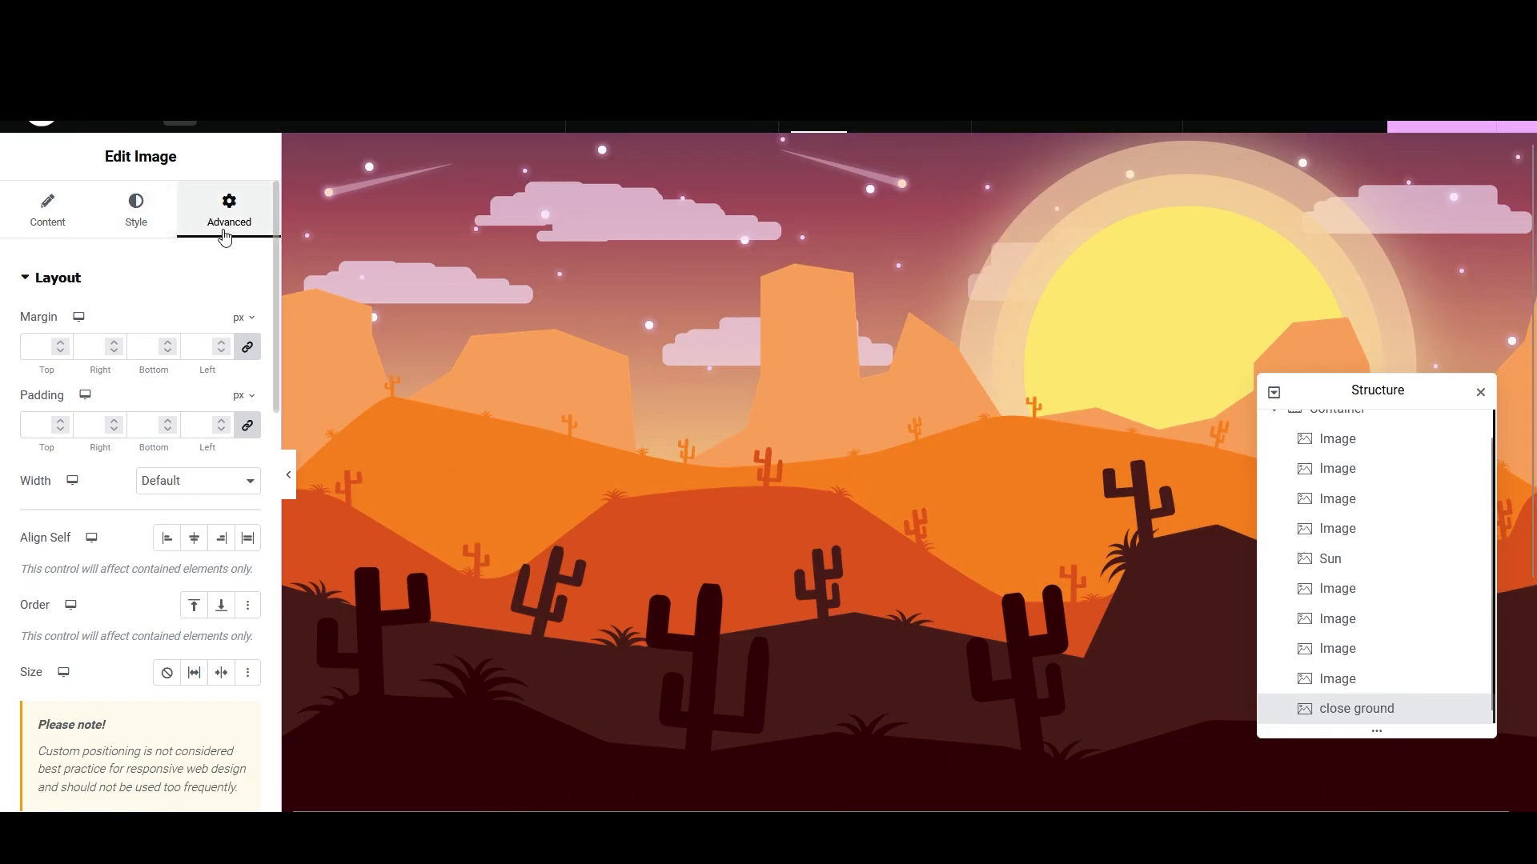
scroll(480, 590, down, 5)
scroll(463, 583, up, 5)
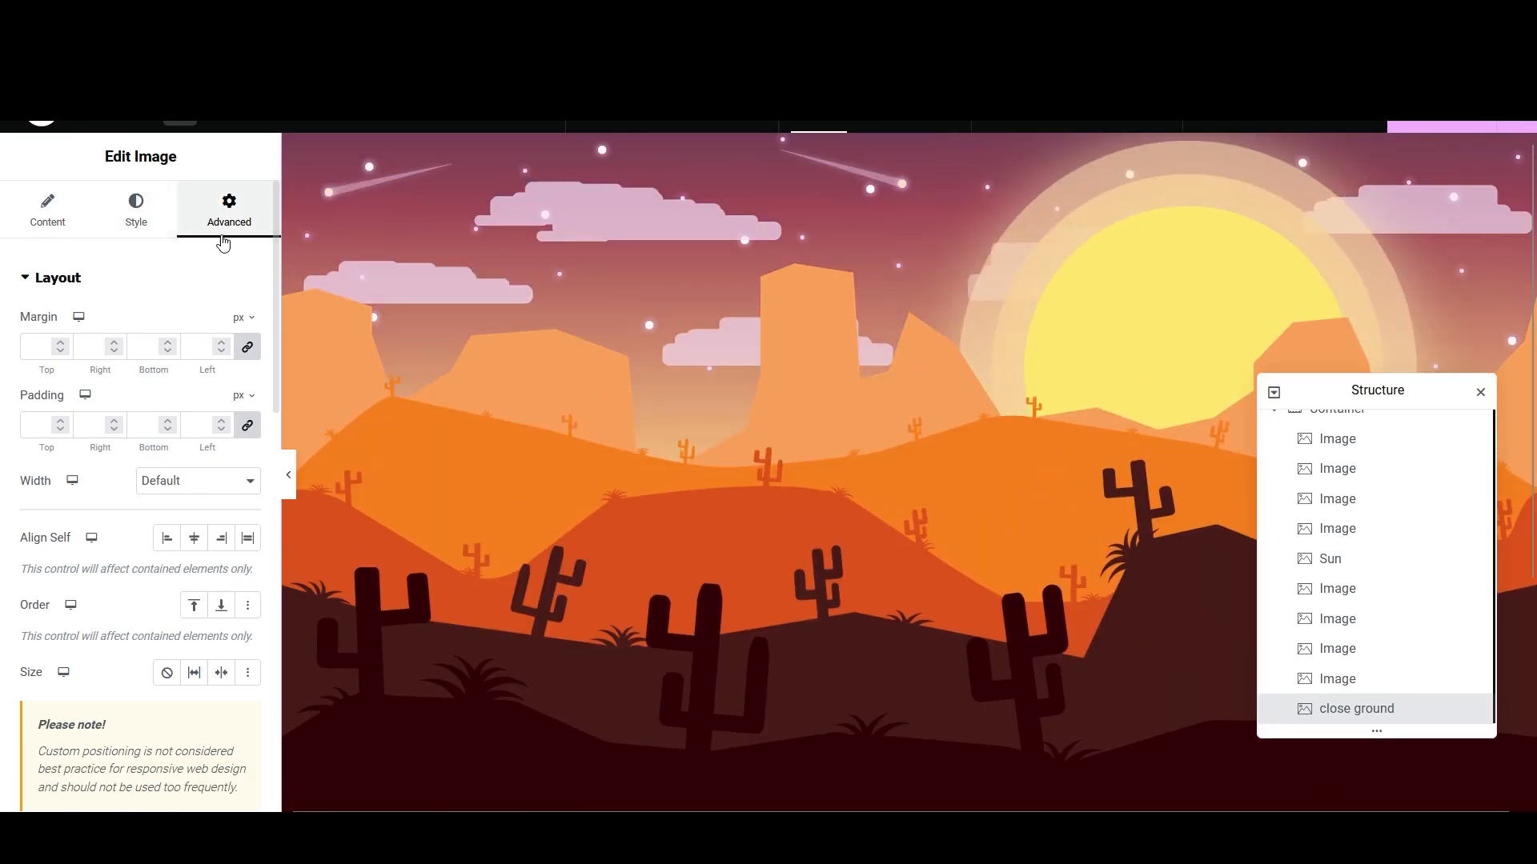
scroll(130, 532, down, 10)
click(96, 354)
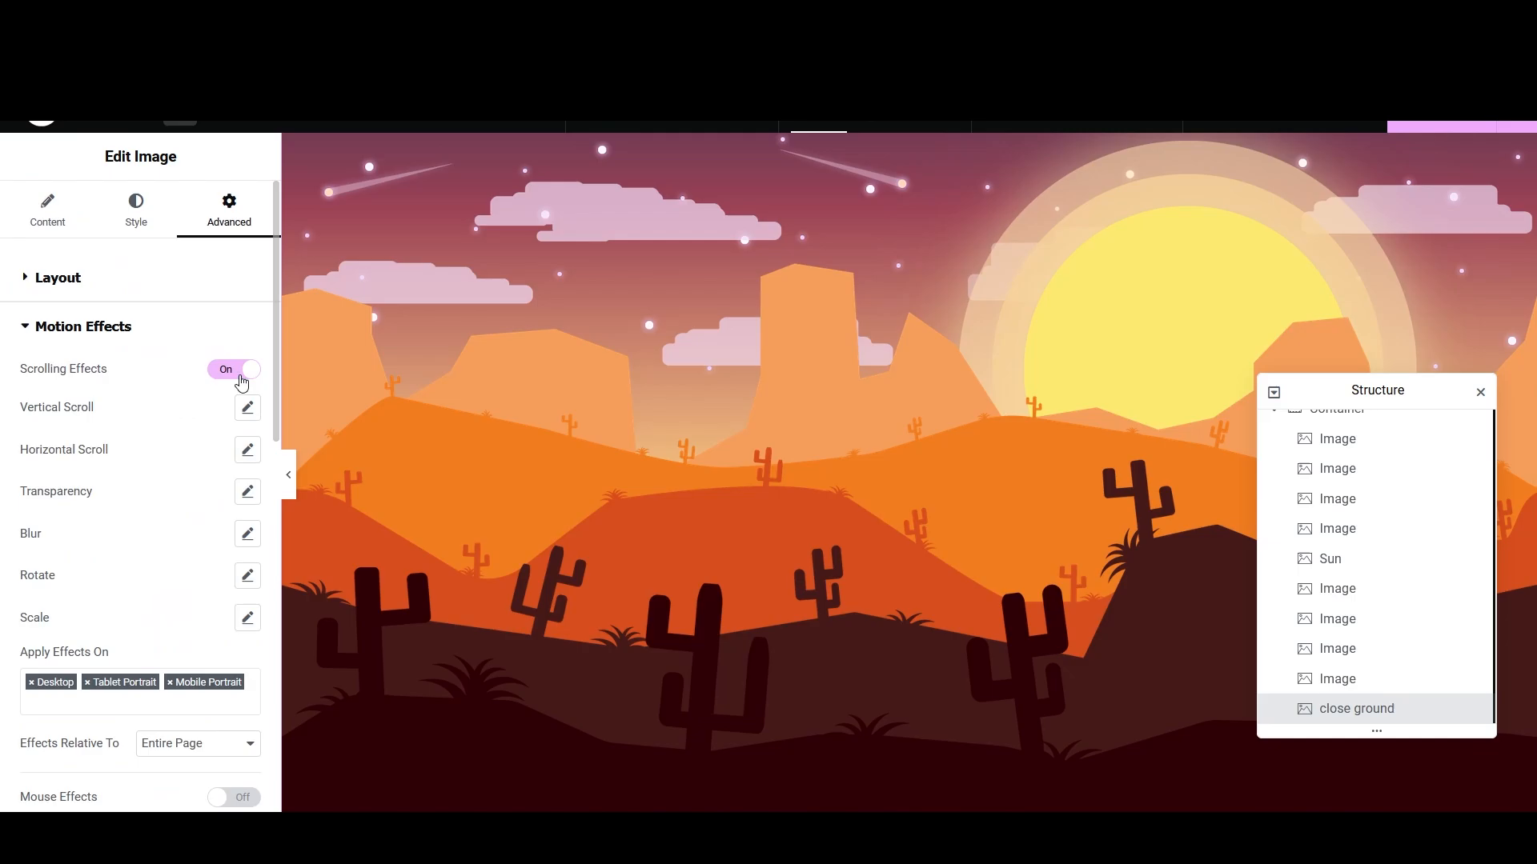
click(243, 537)
click(243, 537)
Step: Replay the close ground image's entrance by switching it to Slide In Right and back to Slide In Up, keeping Sticky at Bottom
scroll(192, 519, down, 4)
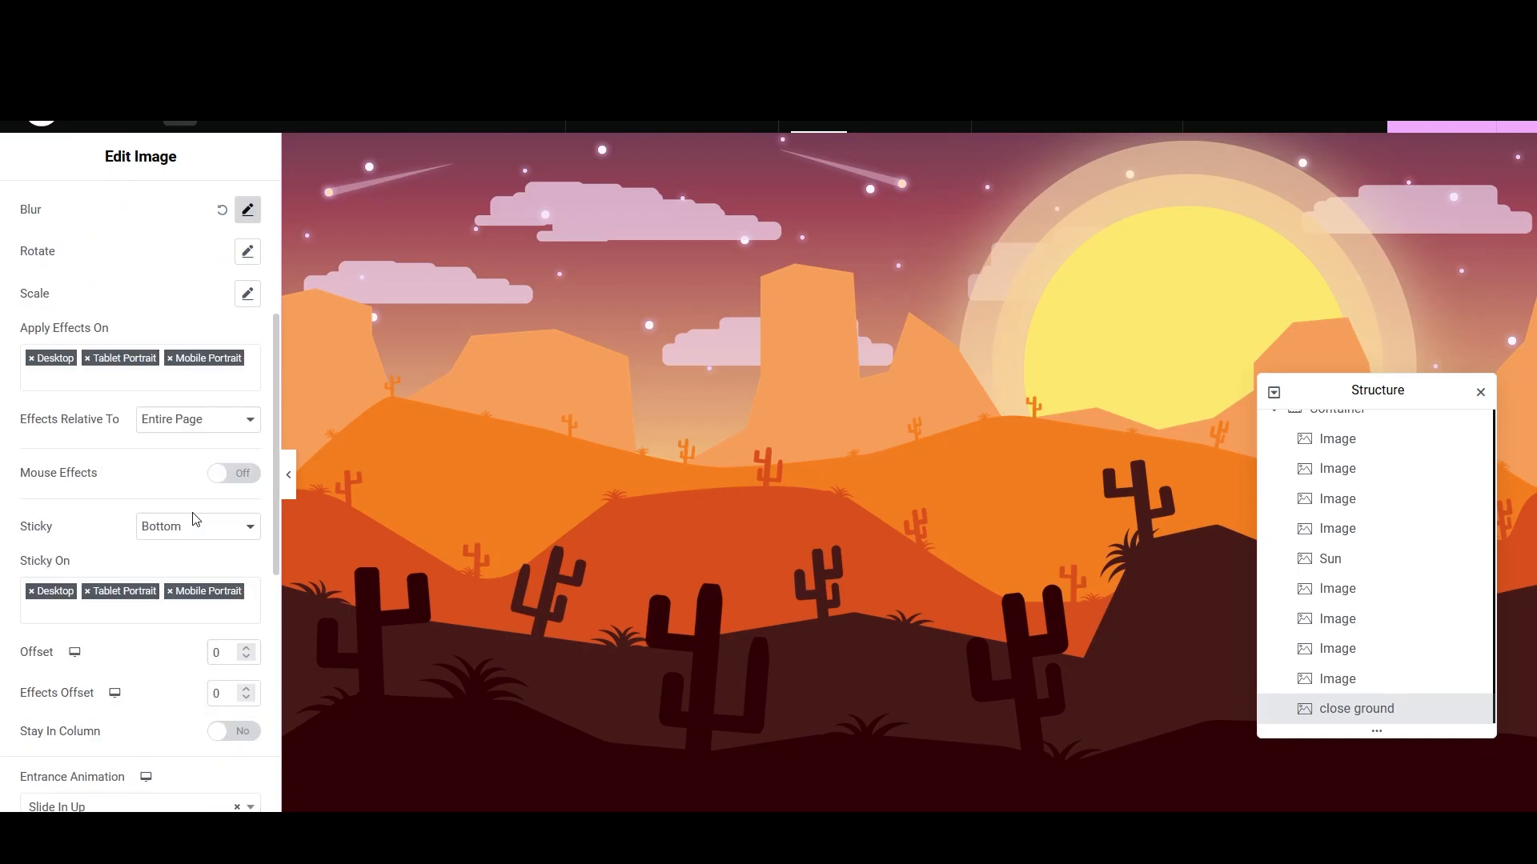
click(164, 528)
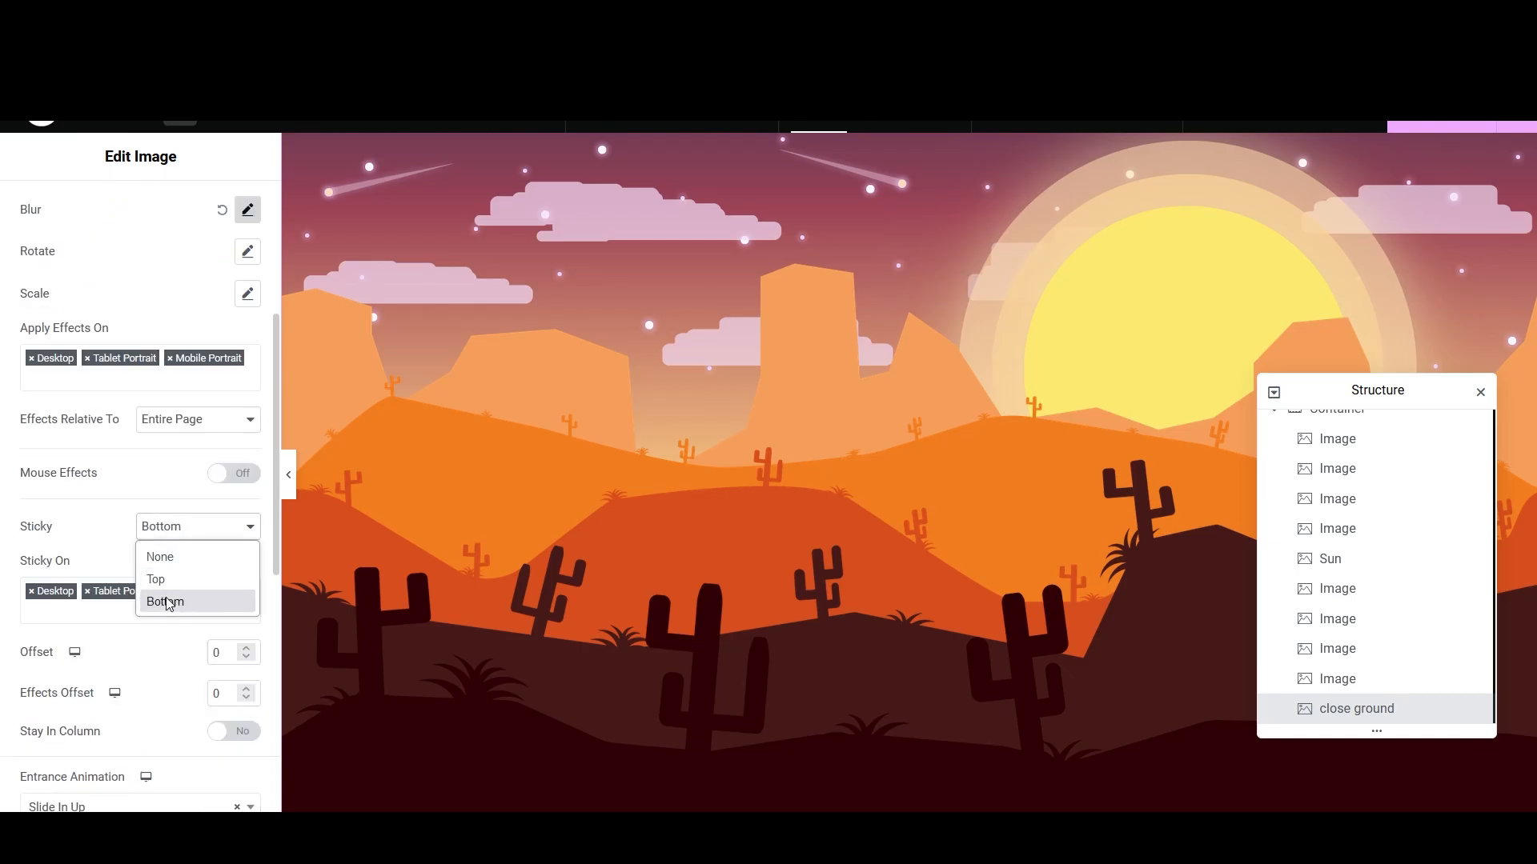
click(165, 602)
scroll(167, 598, down, 3)
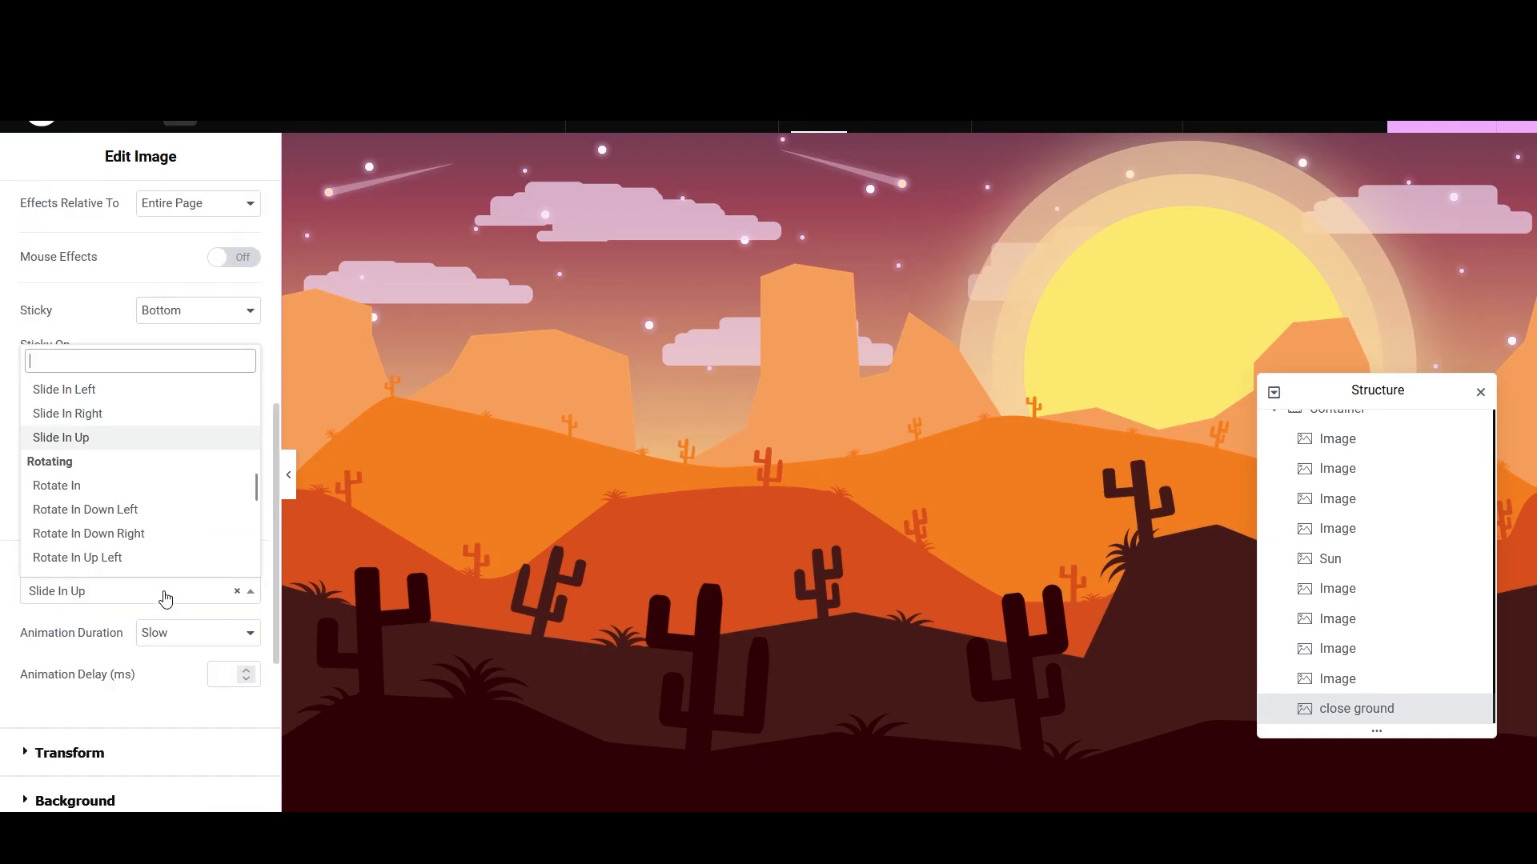
click(106, 416)
click(158, 597)
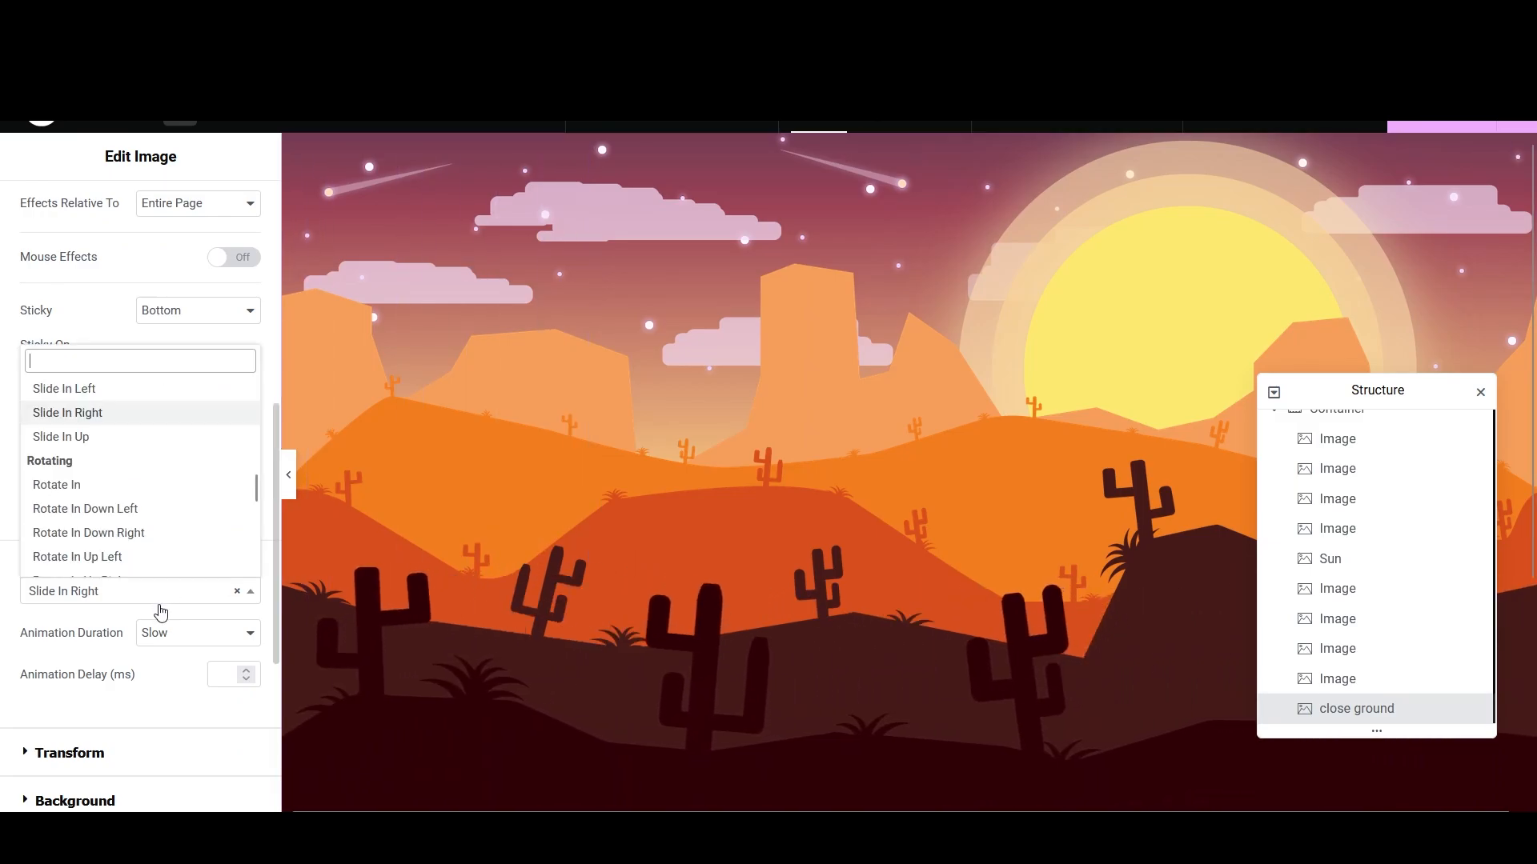
click(108, 437)
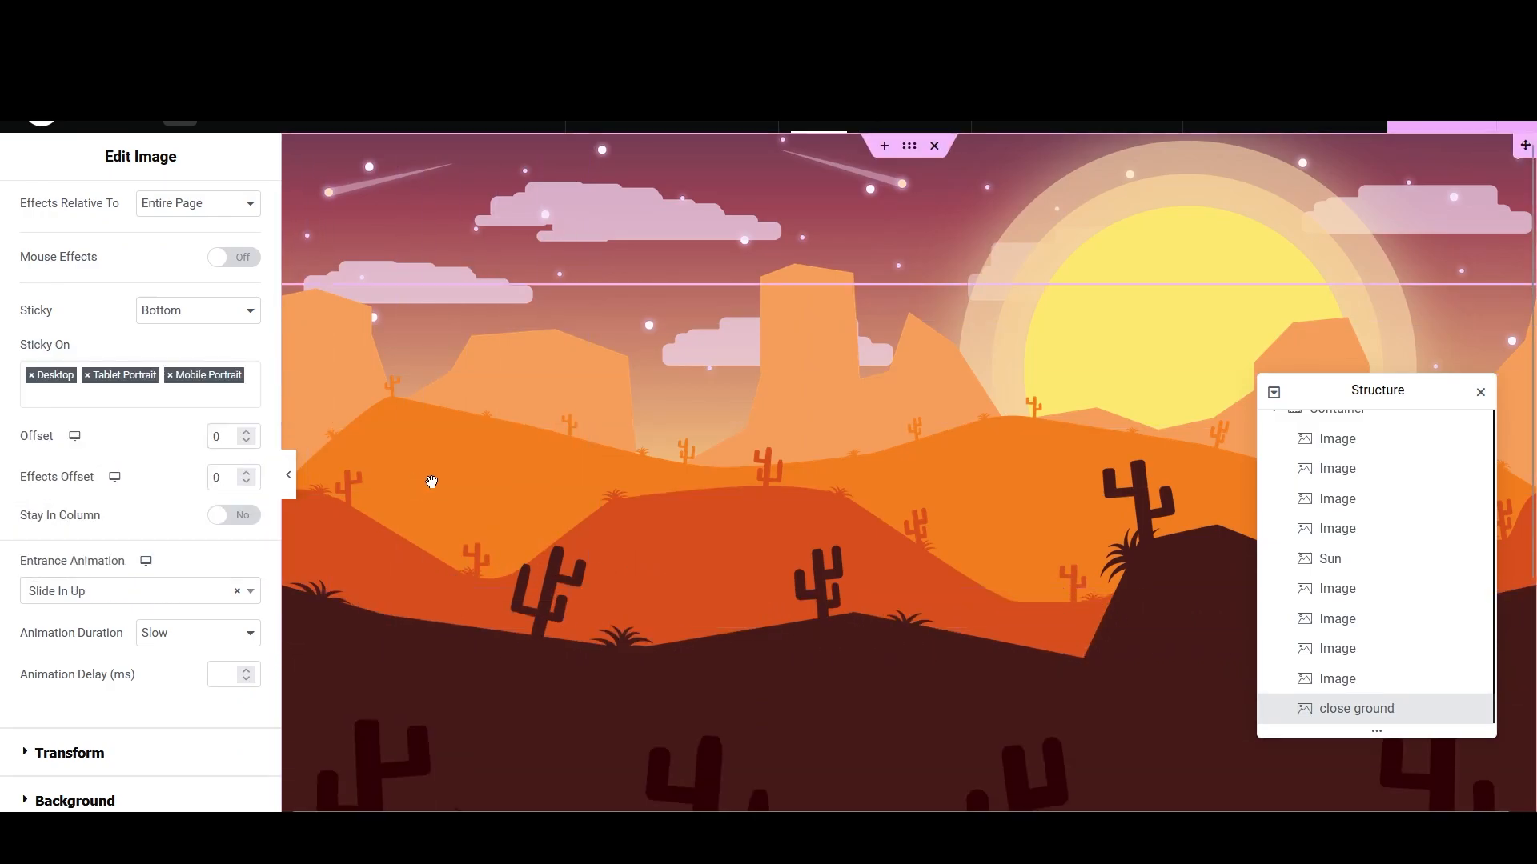
Step: Set the close ground image's Fade Out blur level to 3 and check the blur on the canvas
scroll(200, 565, up, 7)
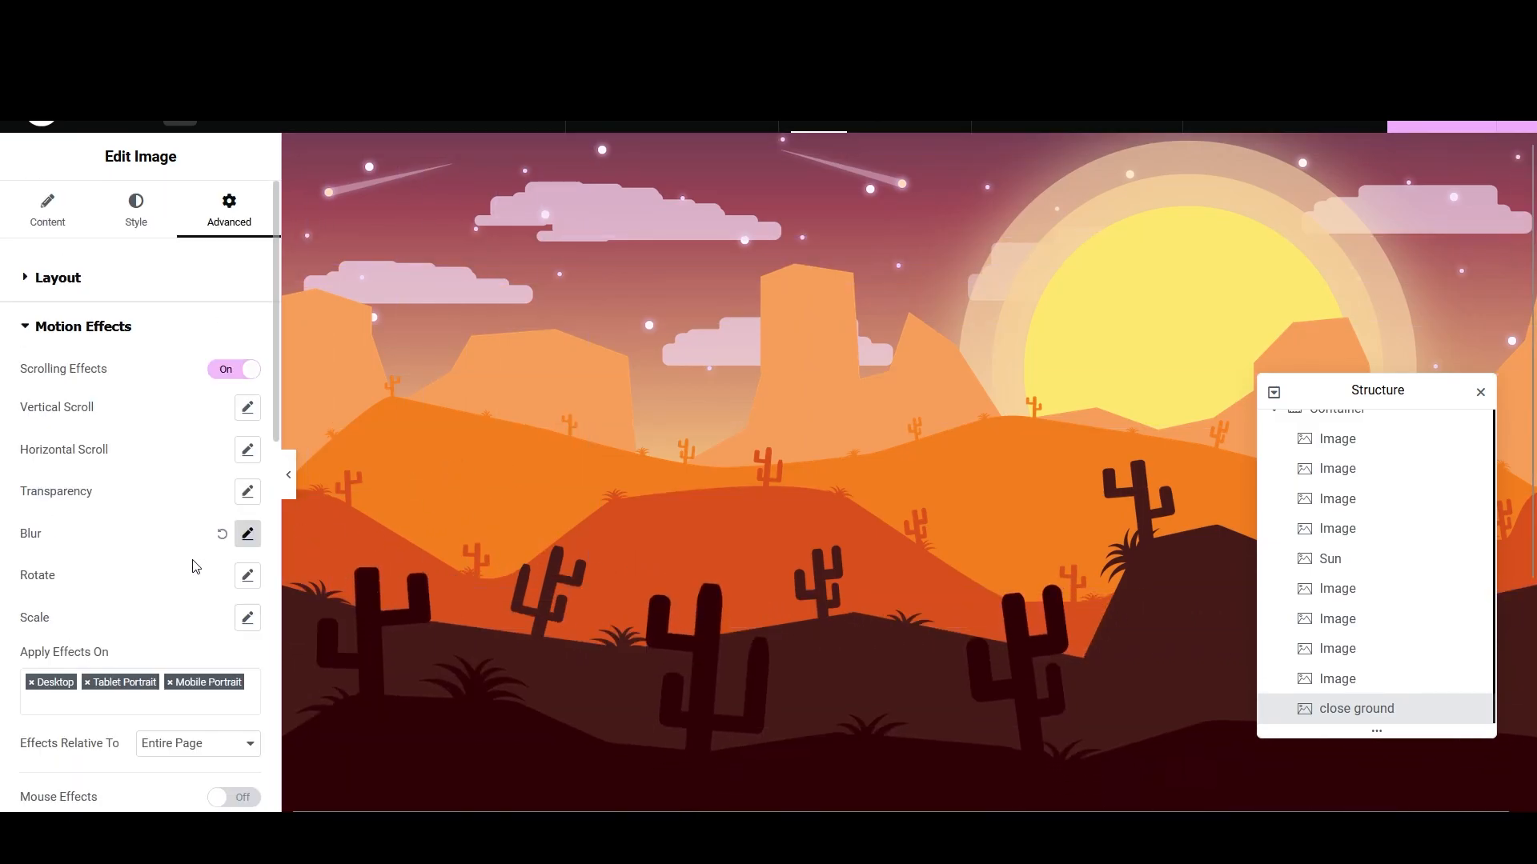
click(247, 534)
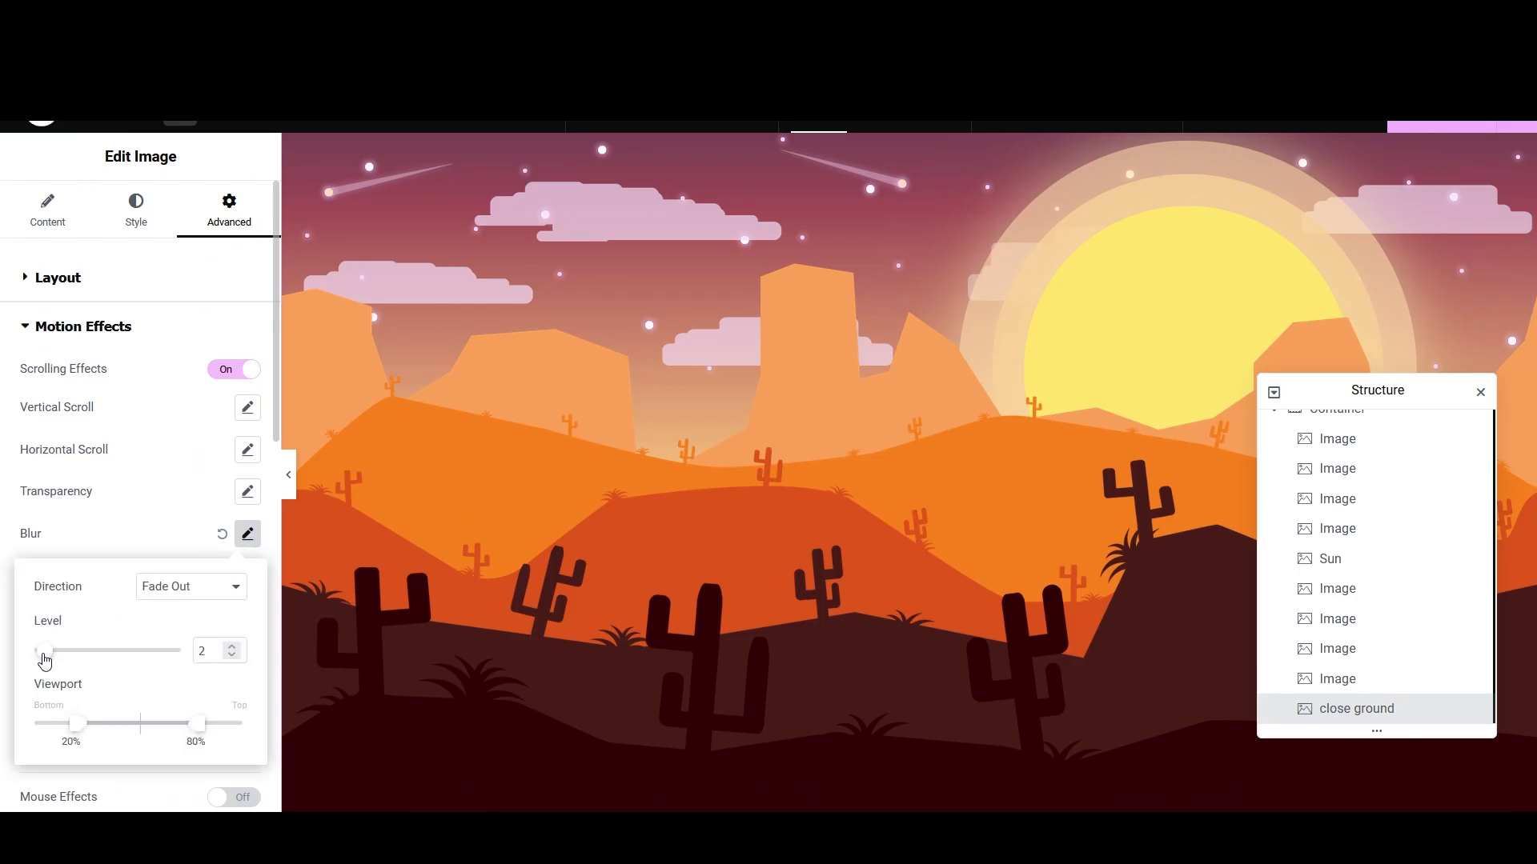
drag(79, 667, 47, 655)
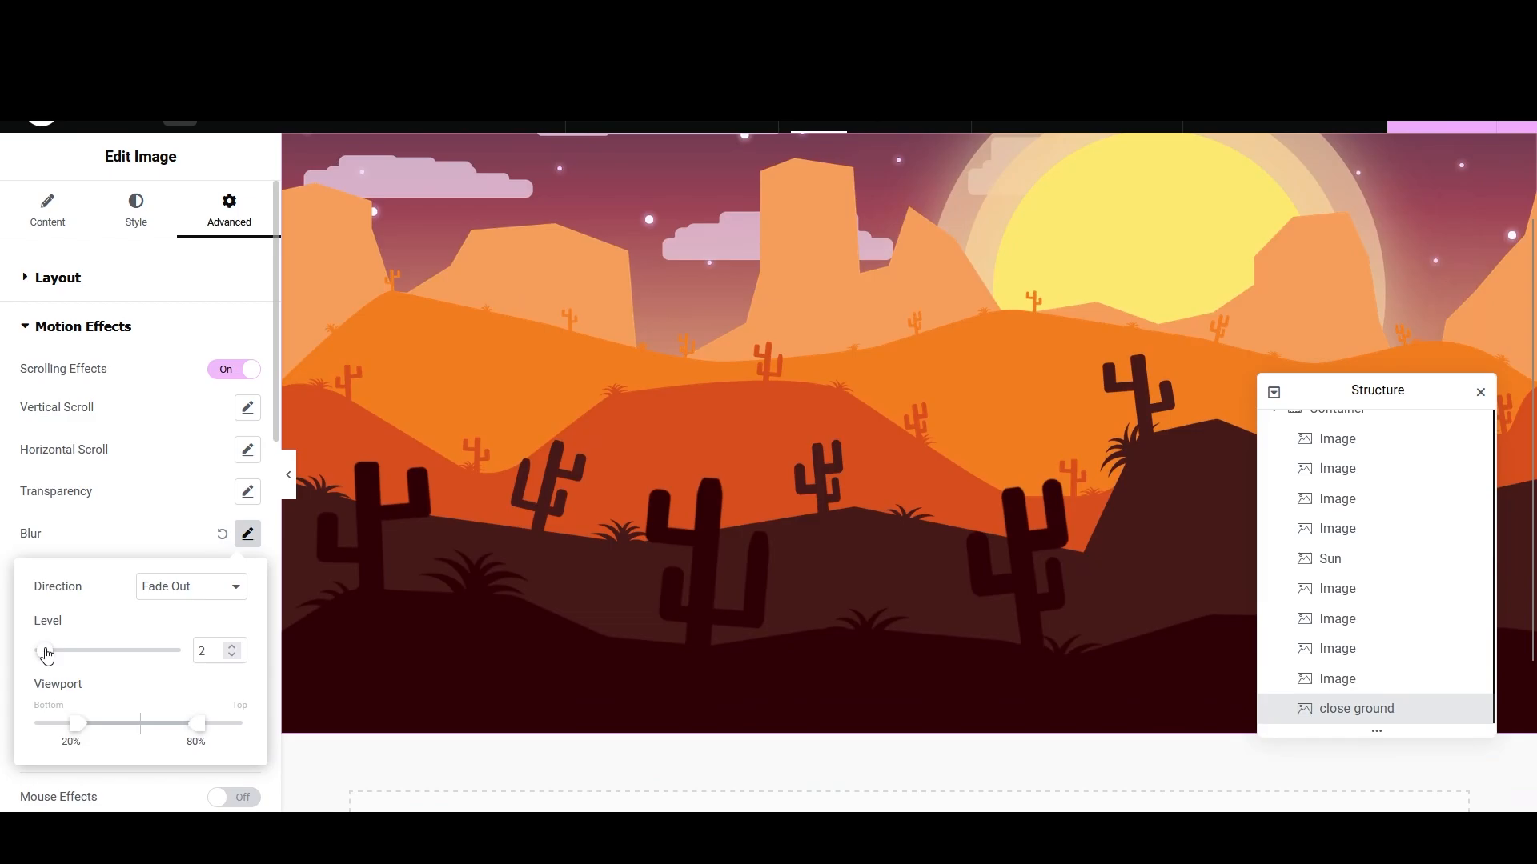
scroll(768, 492, down, 3)
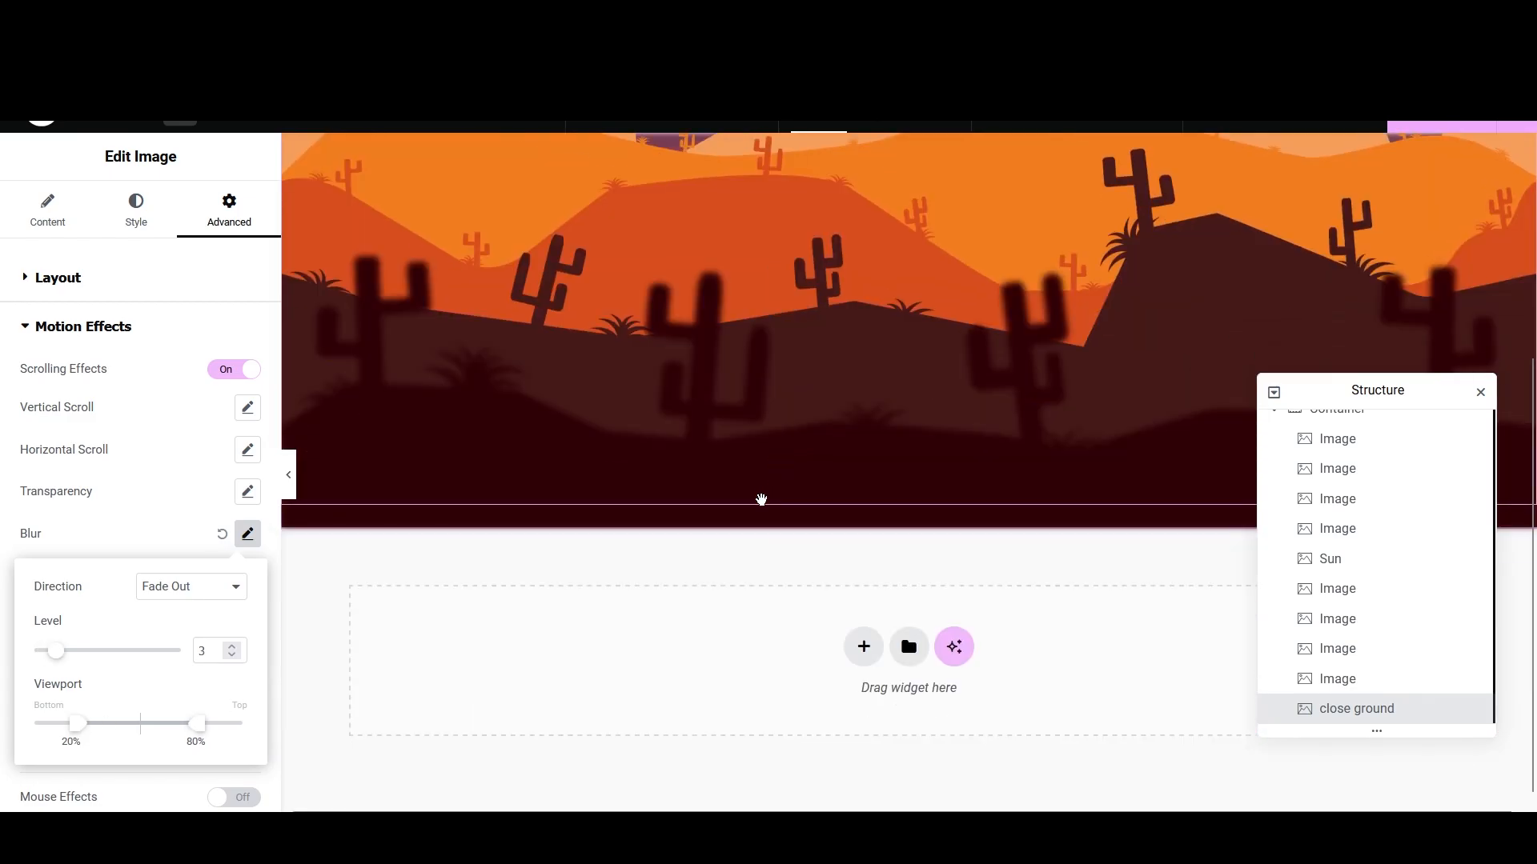
scroll(600, 640, up, 5)
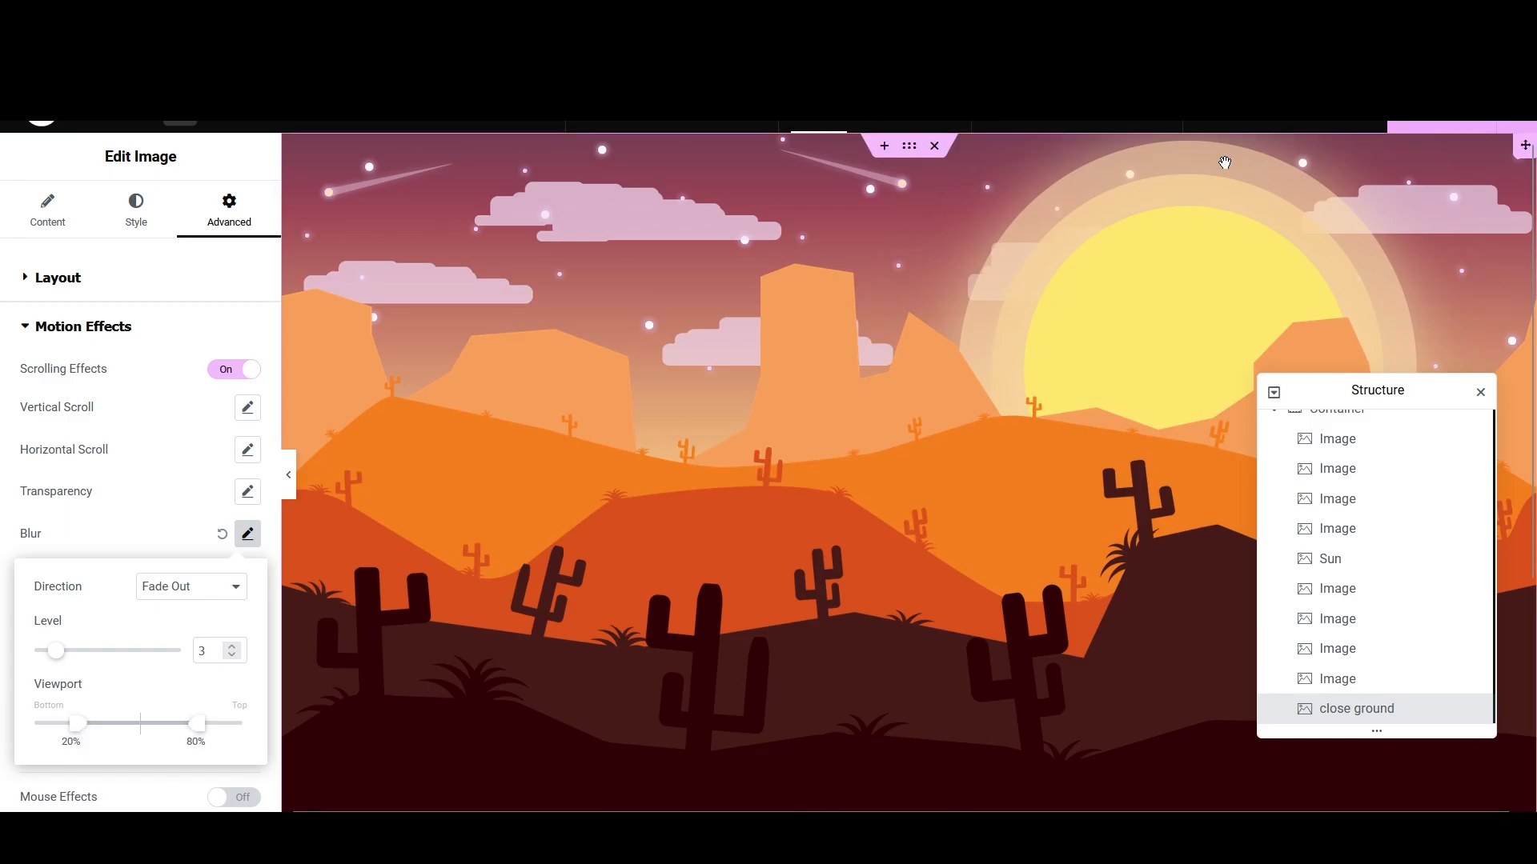
Step: Publish the changes and examine on the live page how the layers move and blur while scrolling
click(1389, 126)
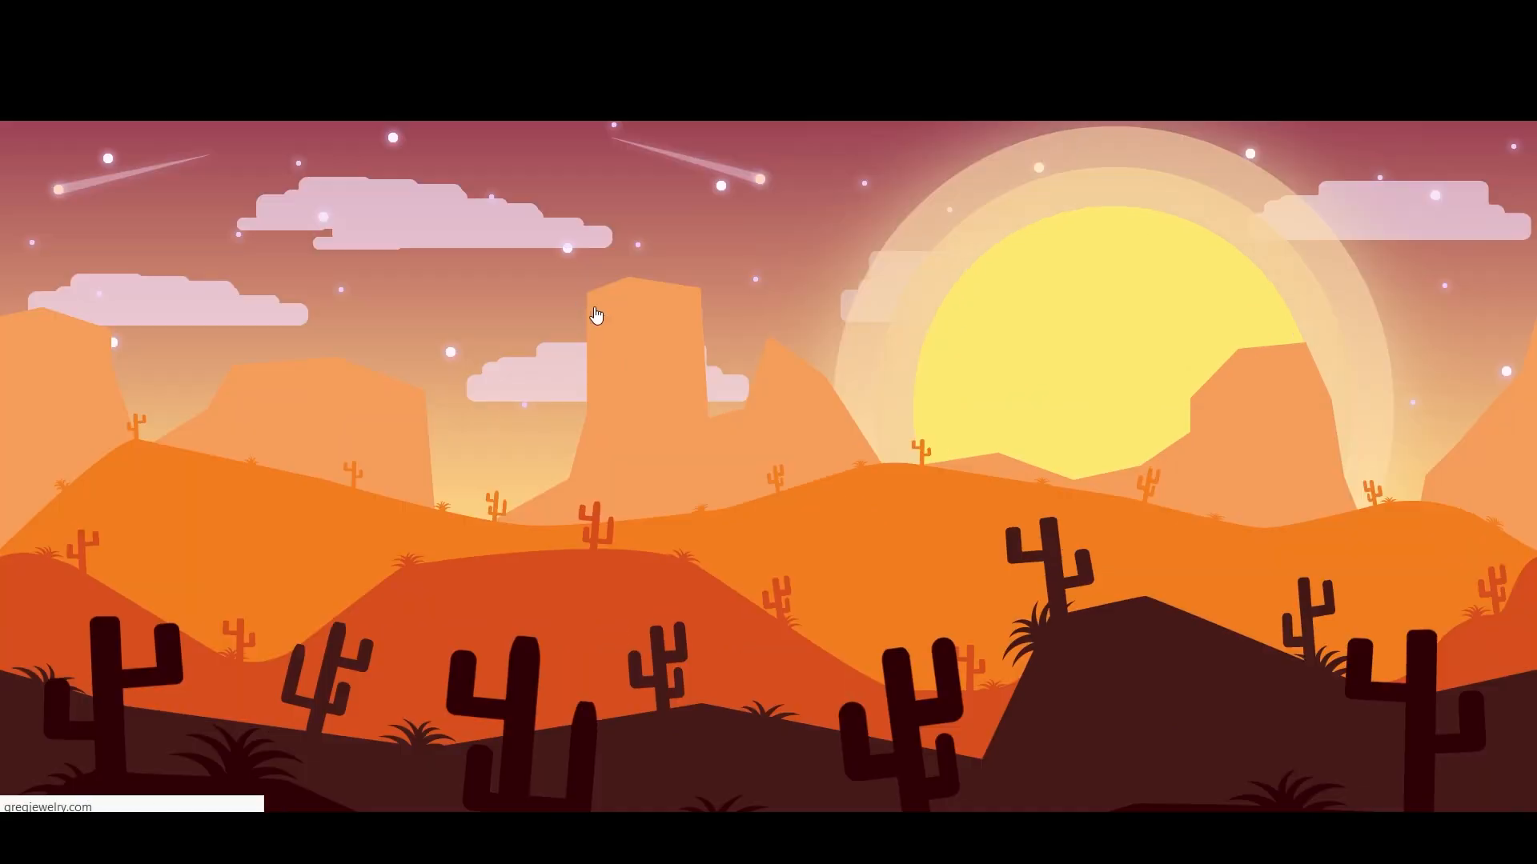
scroll(589, 353, down, 3)
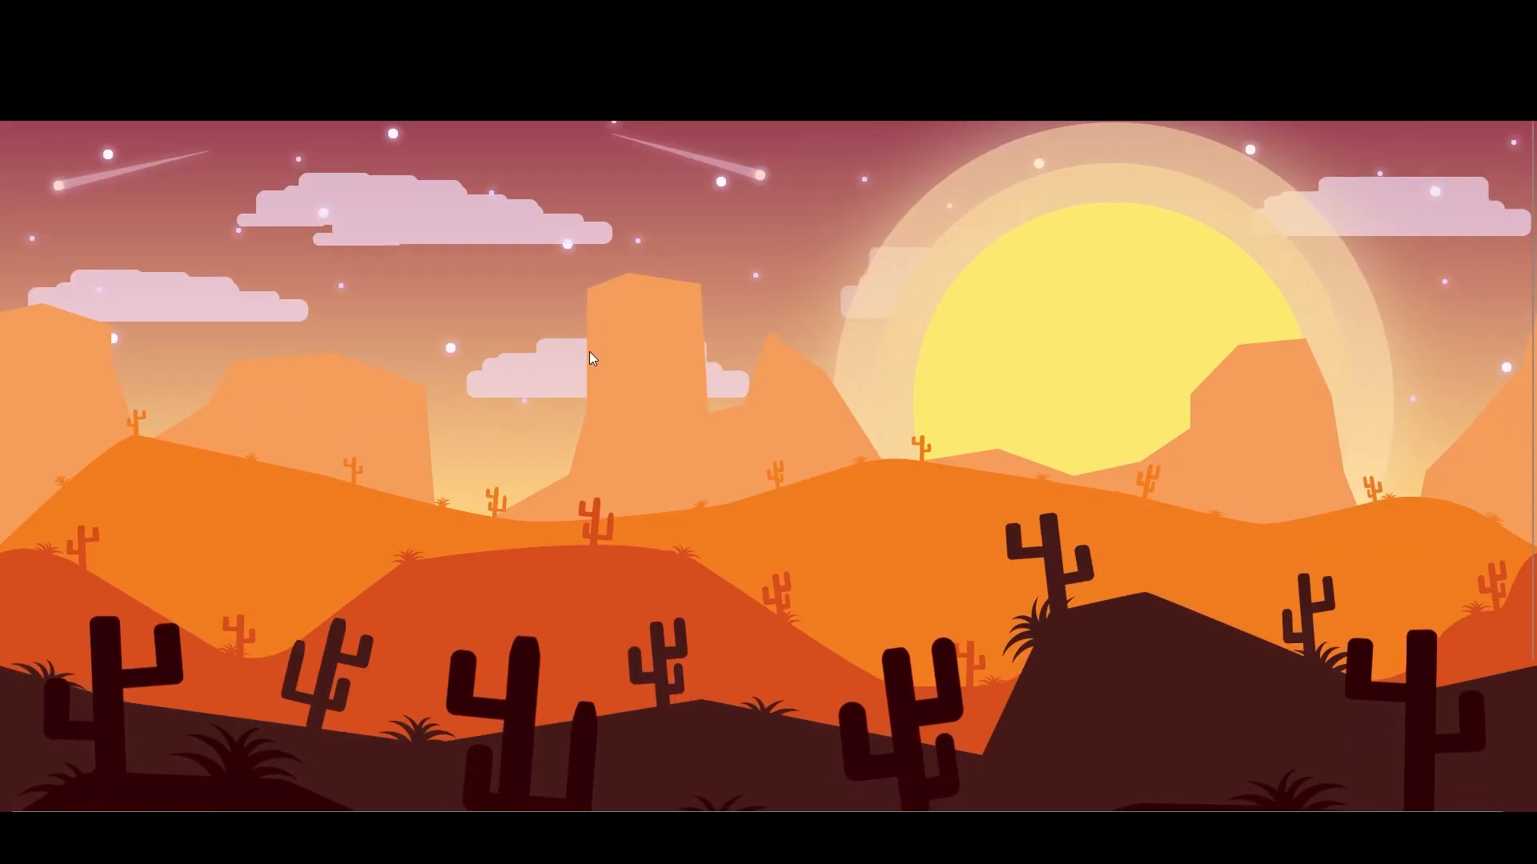
scroll(588, 362, up, 3)
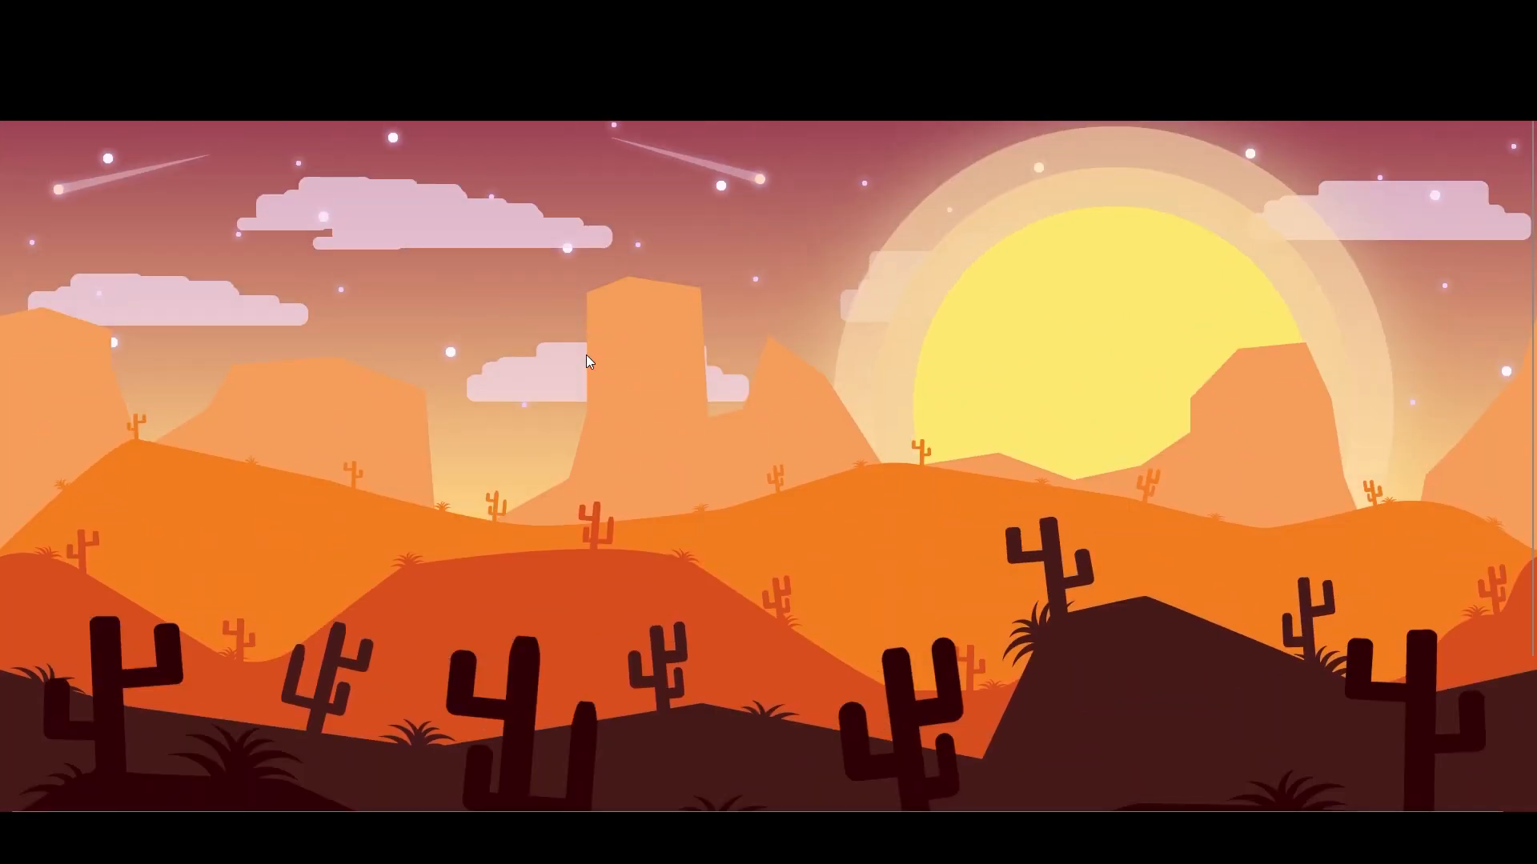
scroll(588, 362, down, 3)
scroll(586, 353, up, 3)
scroll(586, 354, down, 4)
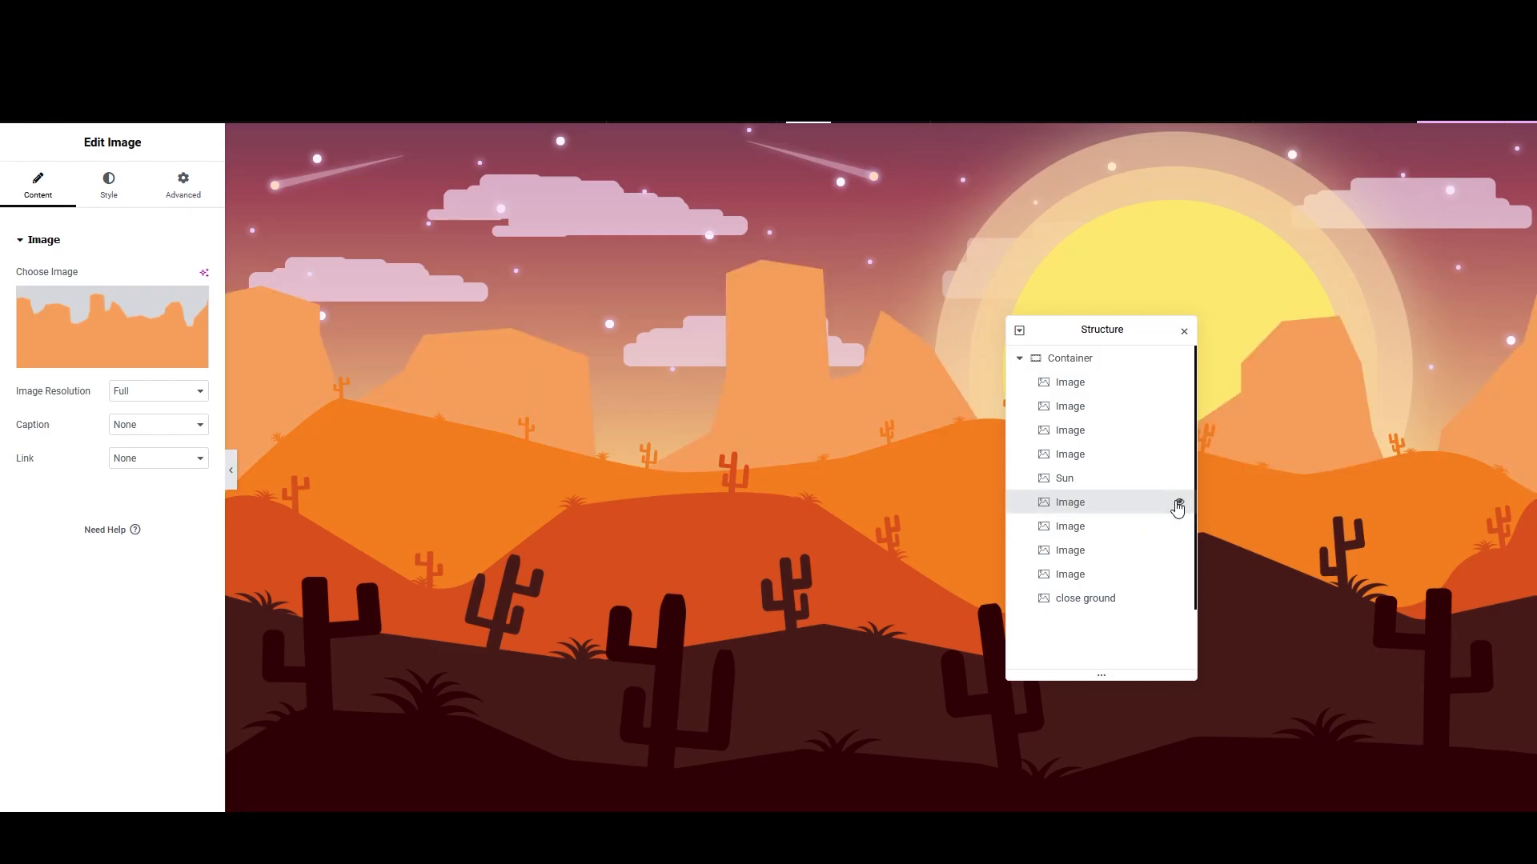
Step: Turn on scrolling effects for the bright orange hills image, enable its Horizontal Scroll, and check the motion
click(1153, 525)
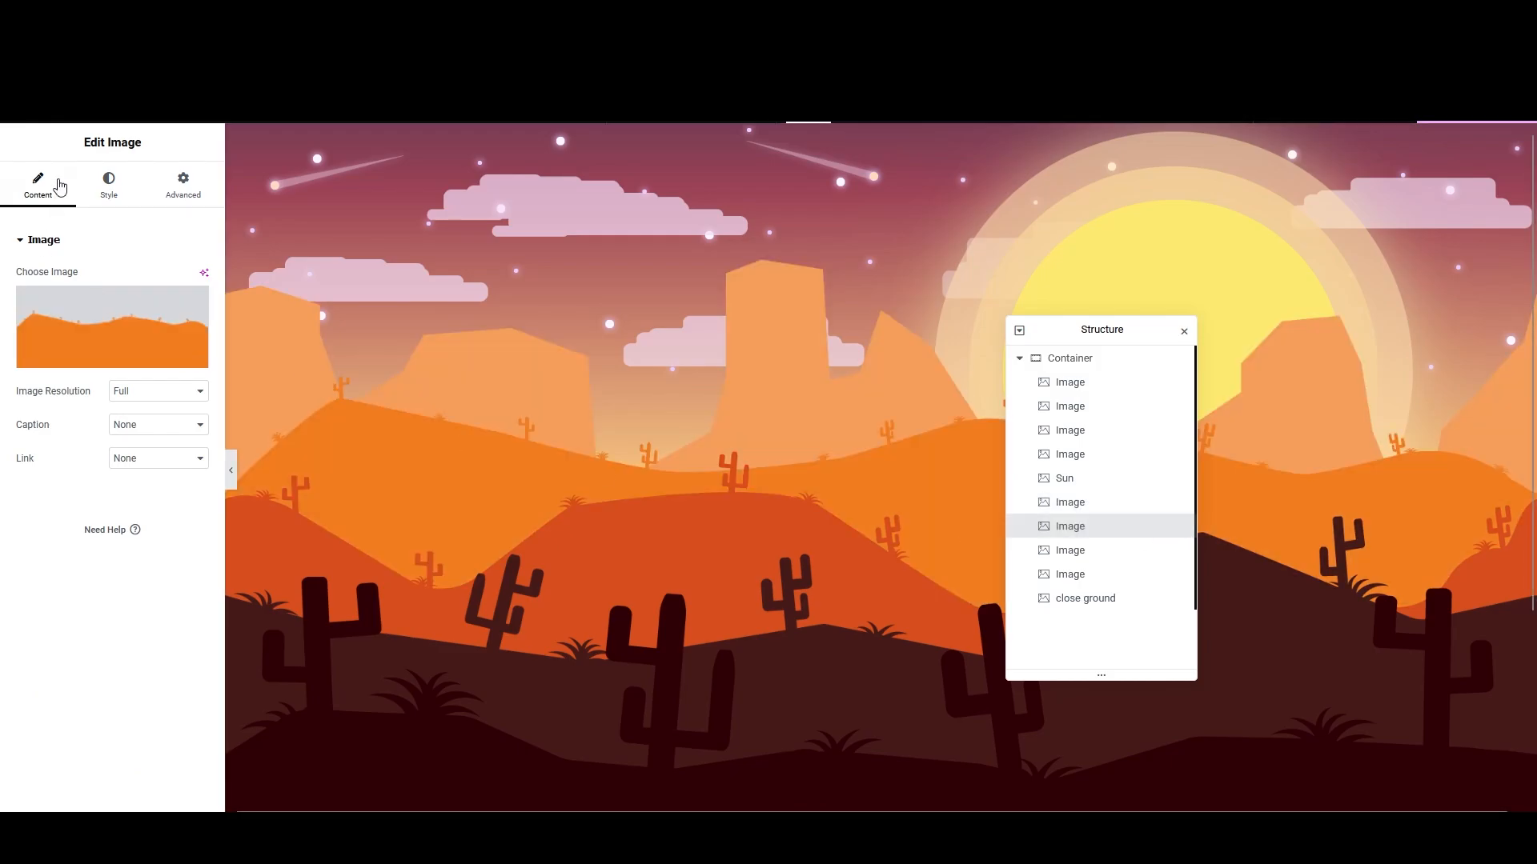
click(170, 199)
scroll(103, 435, down, 6)
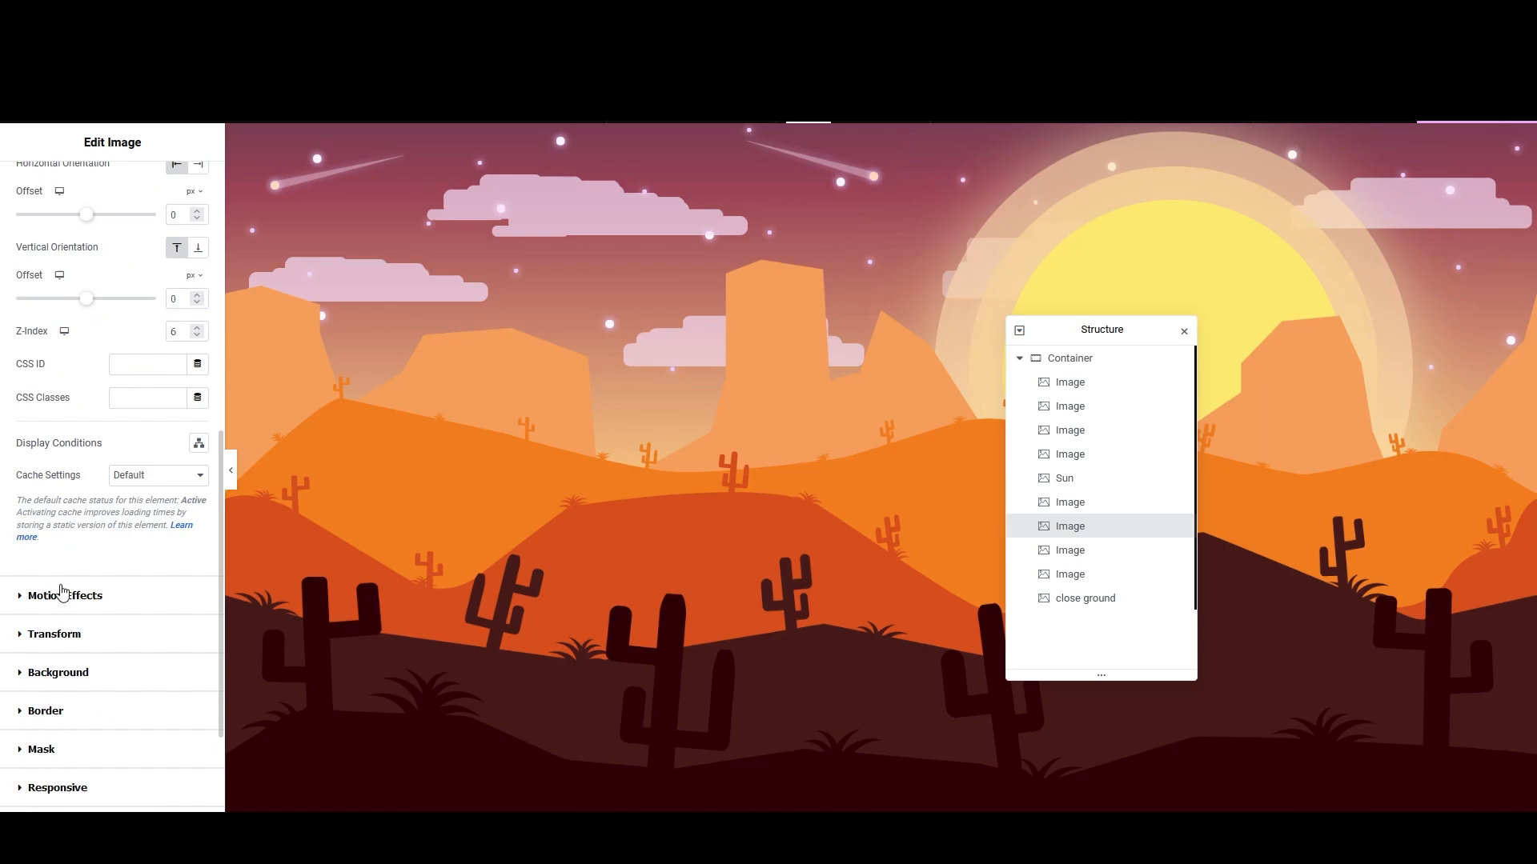
click(59, 590)
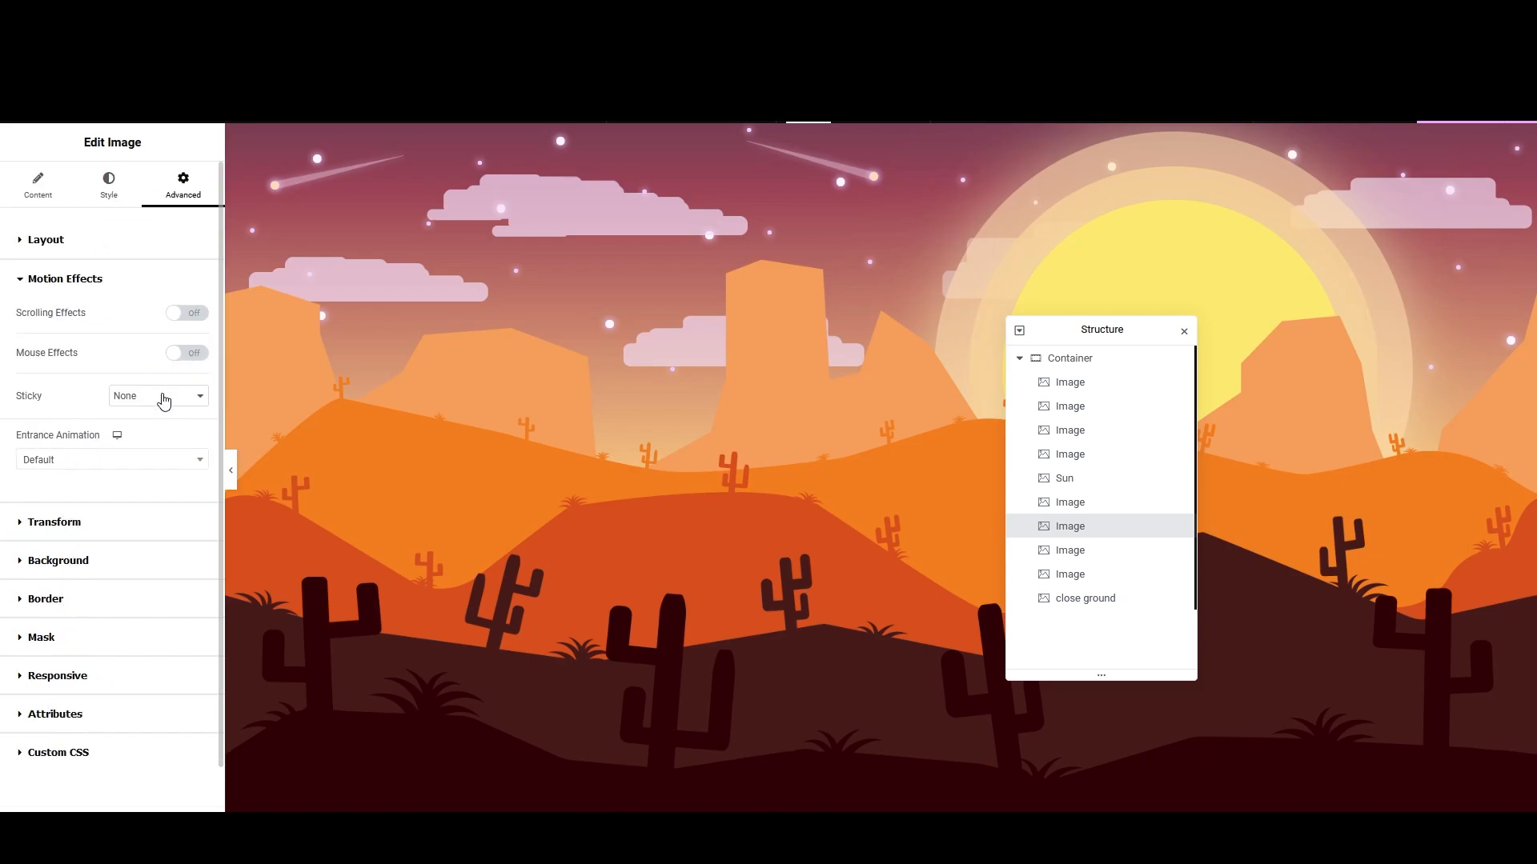
click(197, 314)
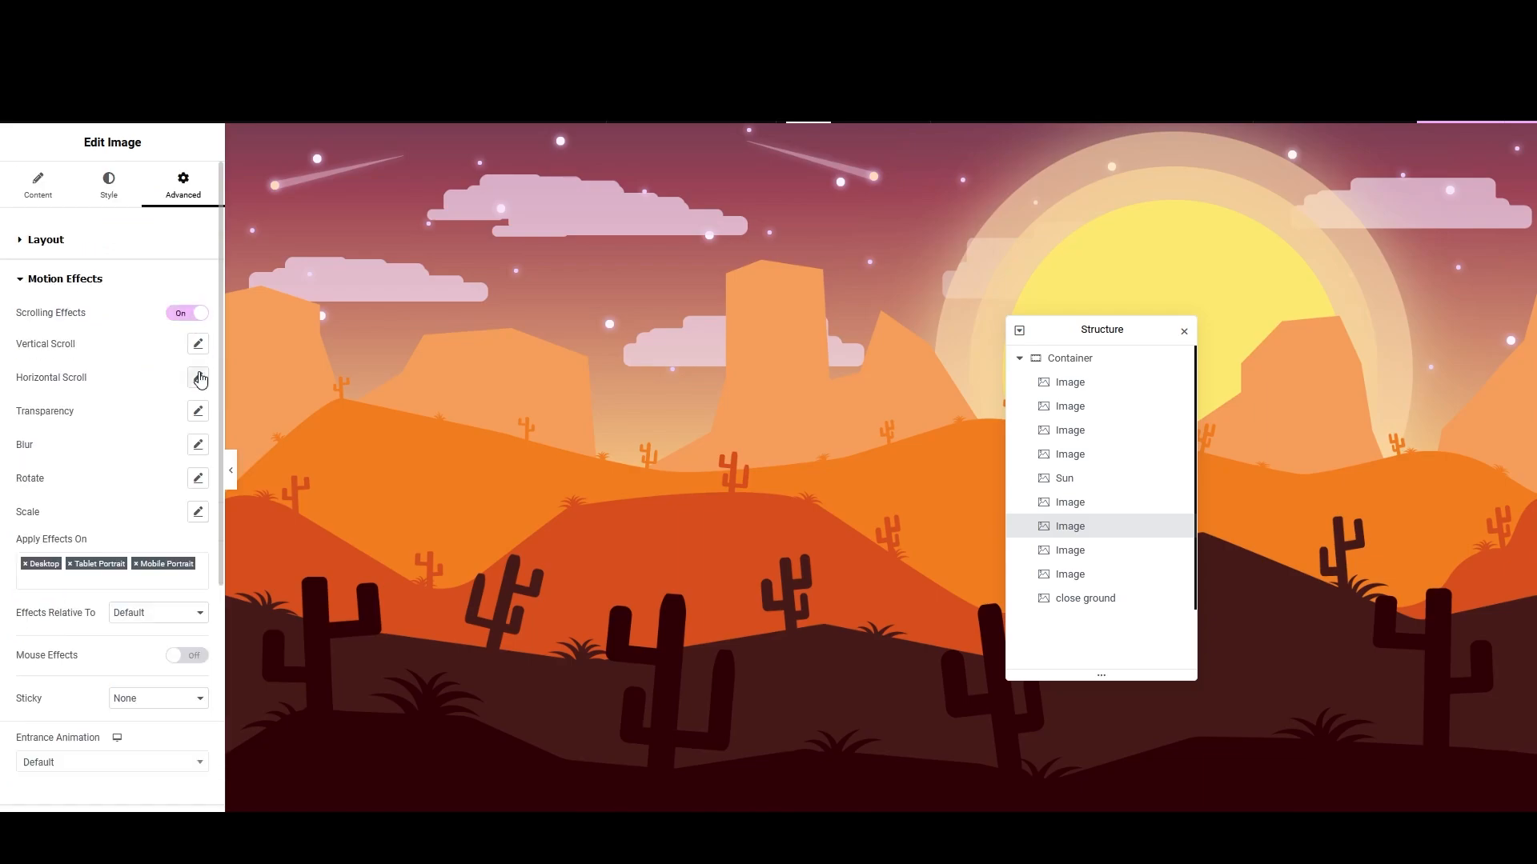
click(198, 379)
scroll(668, 510, down, 3)
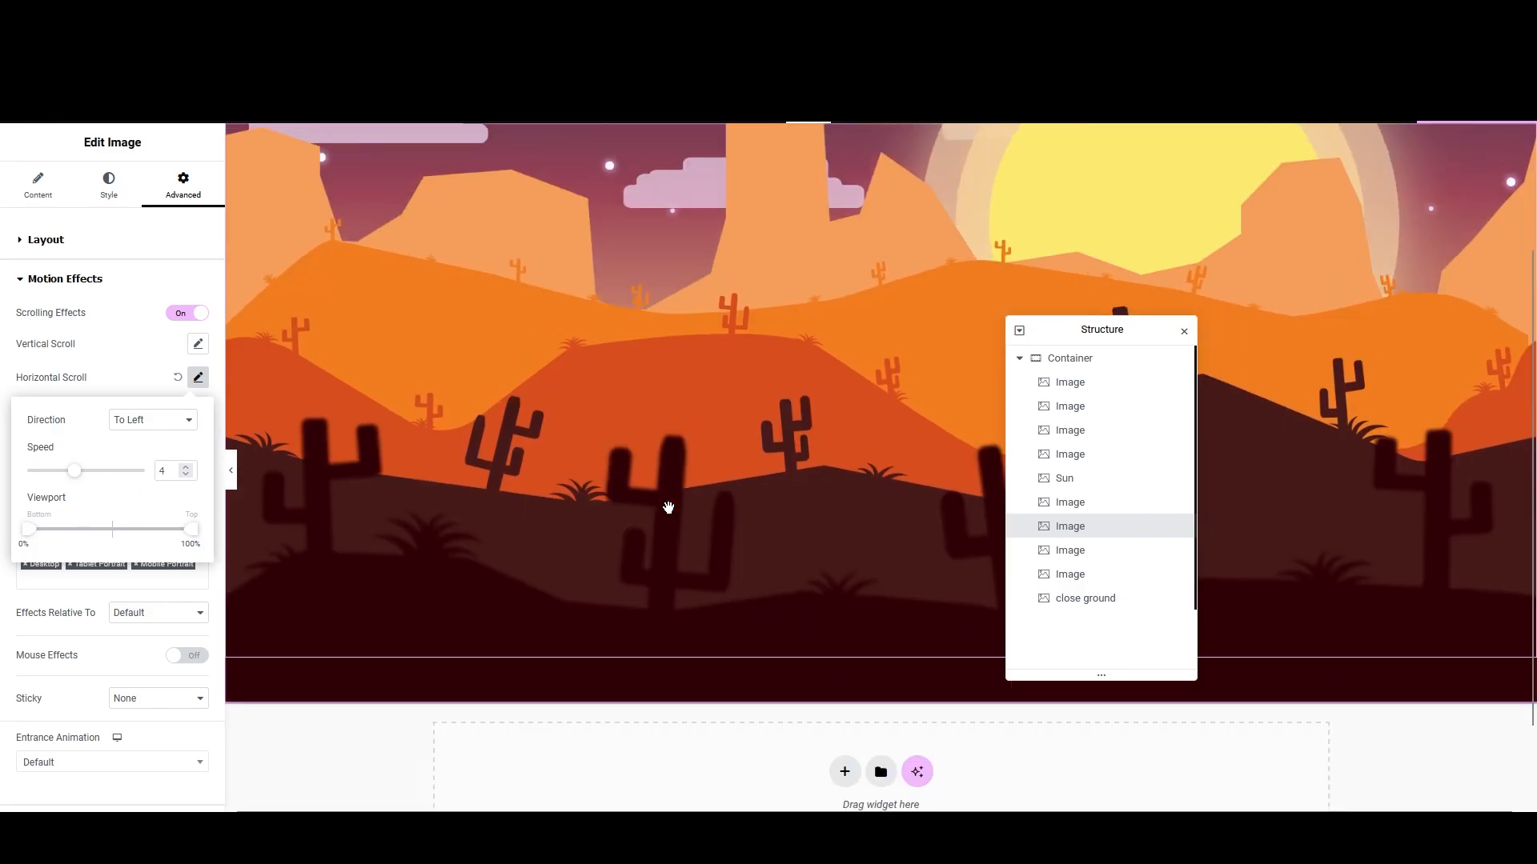
scroll(669, 510, up, 1)
scroll(669, 510, down, 2)
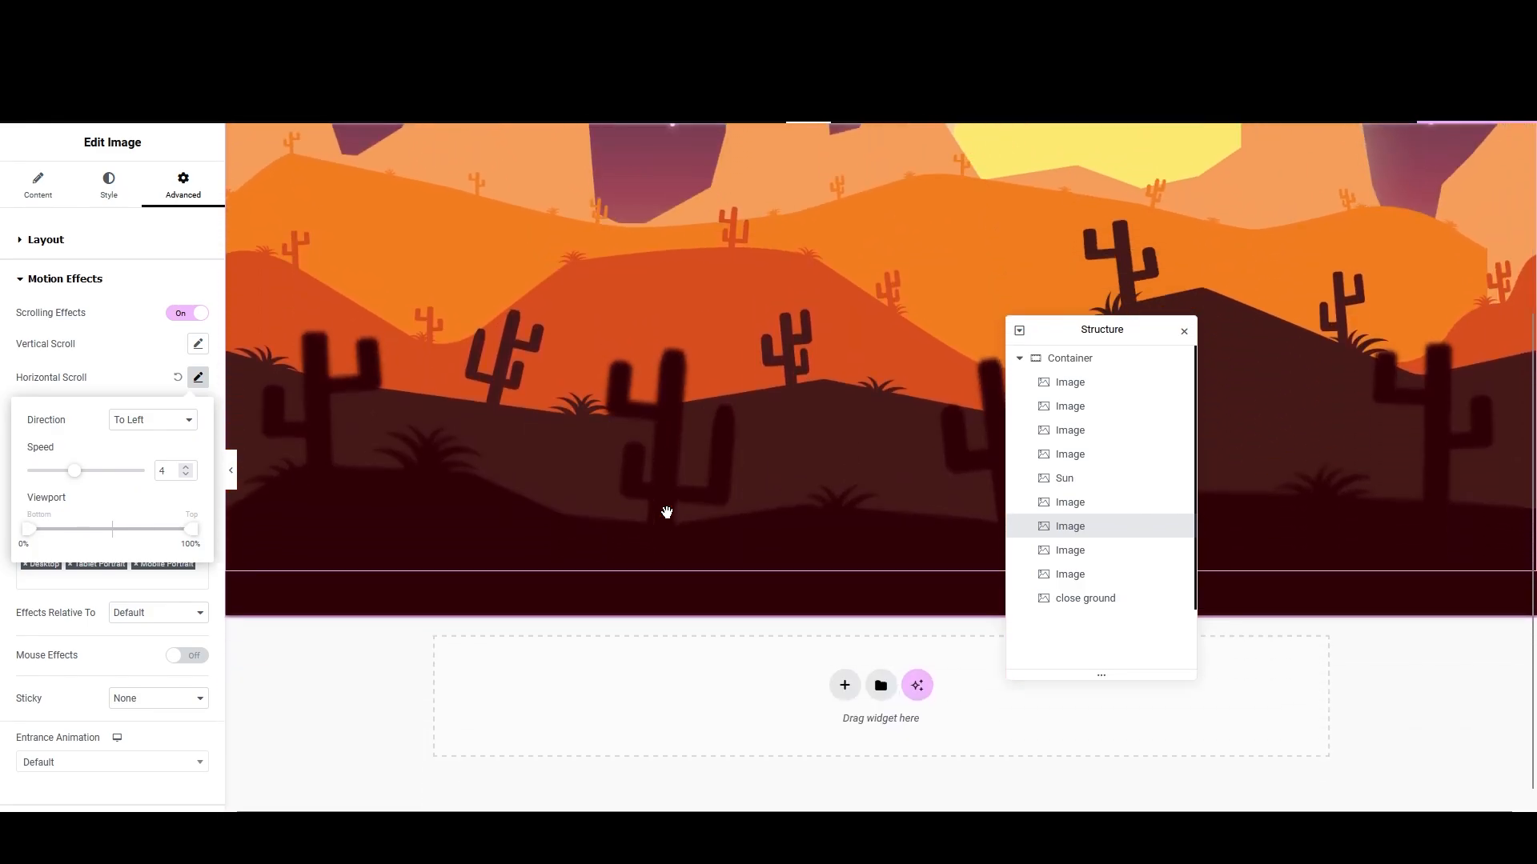
scroll(667, 511, up, 4)
Step: Change the bright orange hills' horizontal scroll direction to To Right and check the movement on the canvas
click(152, 419)
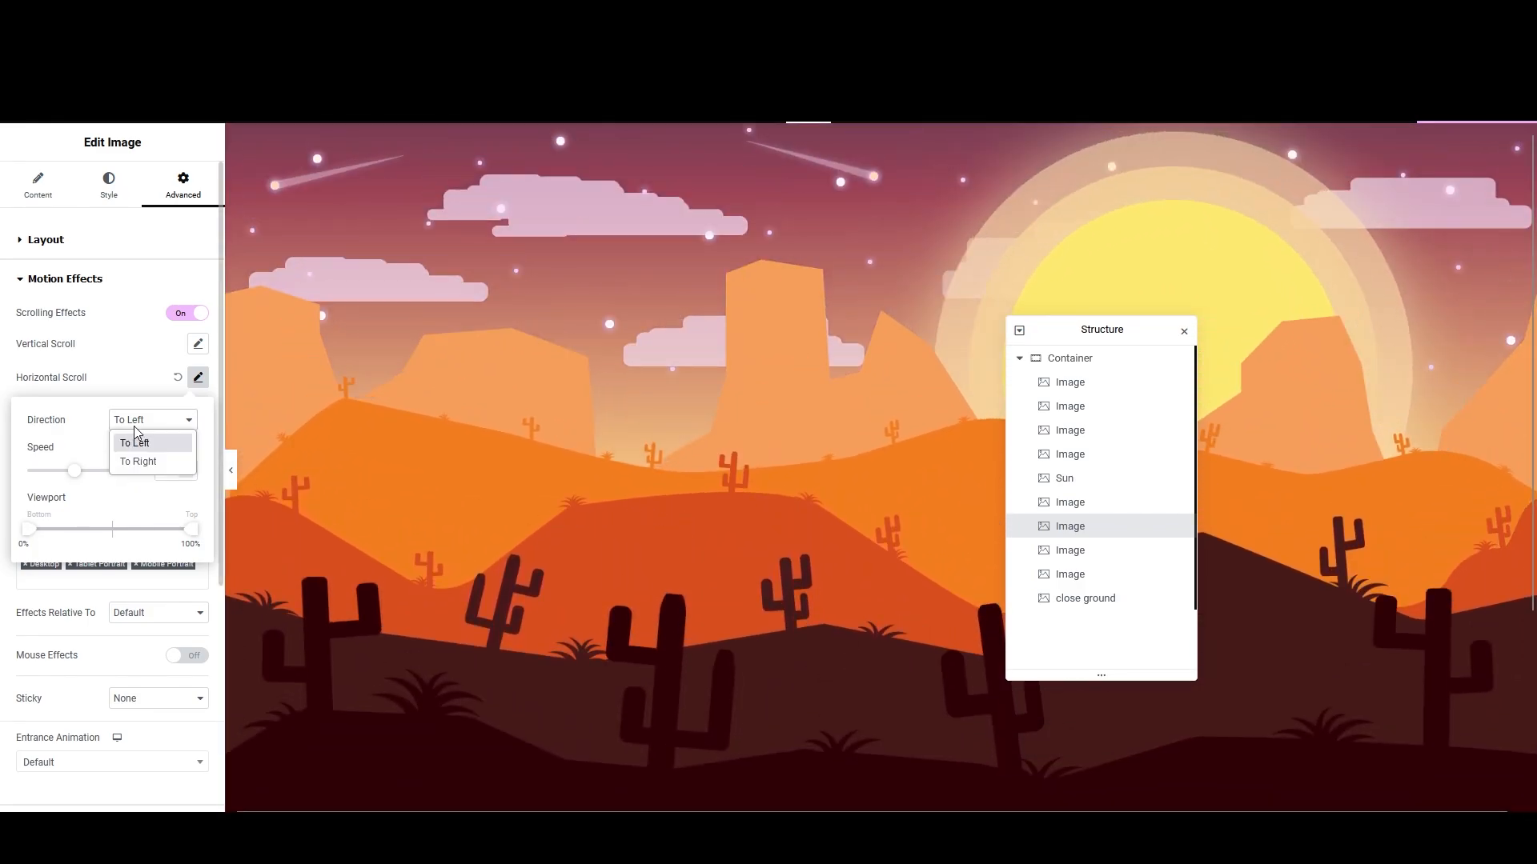
click(132, 454)
scroll(593, 515, down, 3)
scroll(593, 515, up, 3)
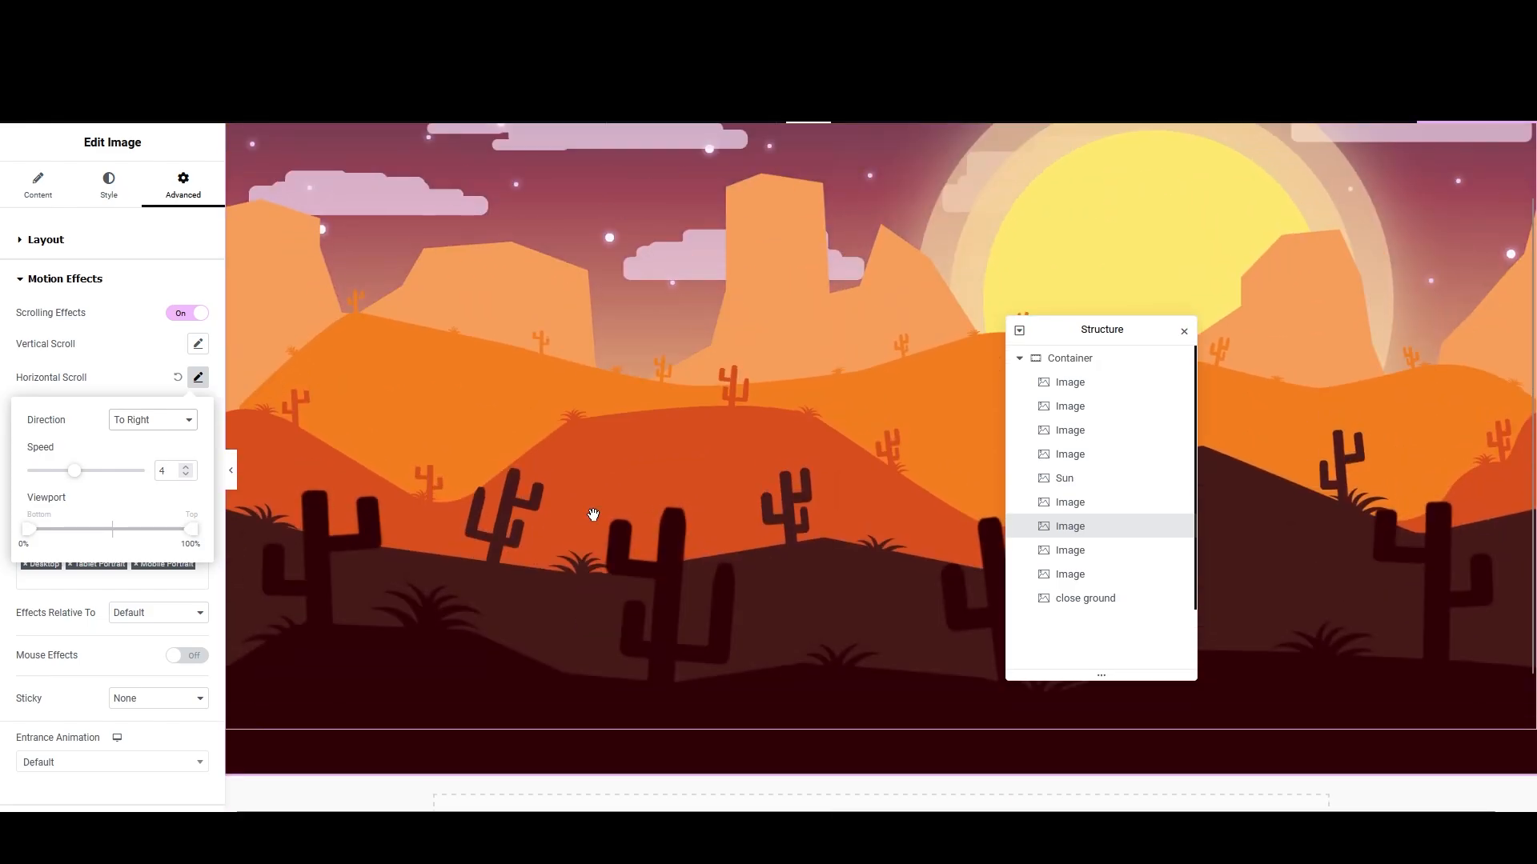
scroll(590, 515, down, 3)
scroll(578, 514, up, 3)
scroll(575, 521, down, 1)
scroll(574, 520, up, 2)
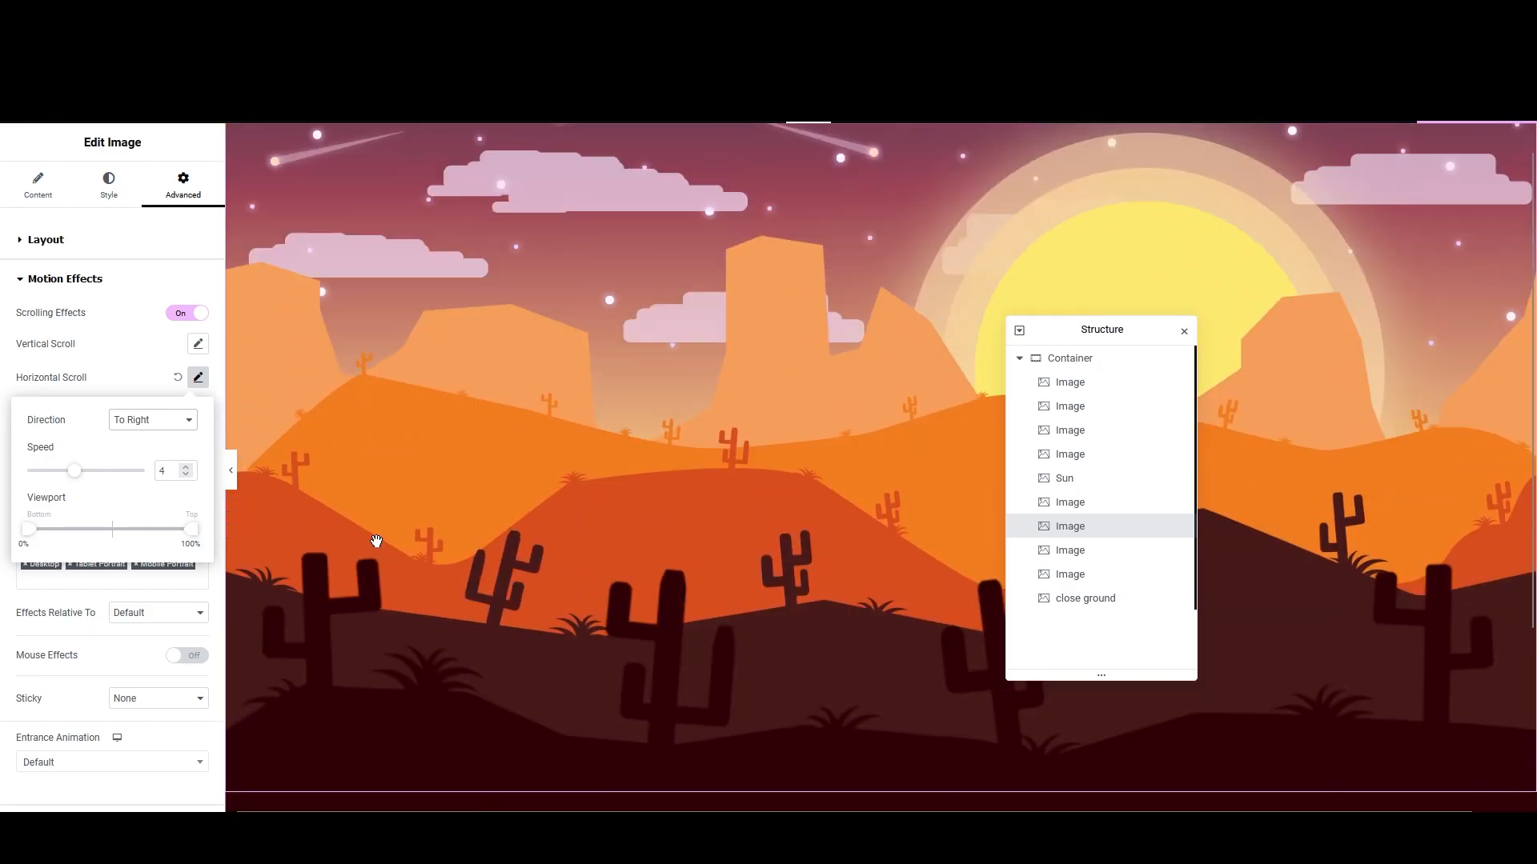
Step: Set the lower viewport limit of the bright orange hills' horizontal scroll to 26% and check the result
scroll(491, 460, down, 4)
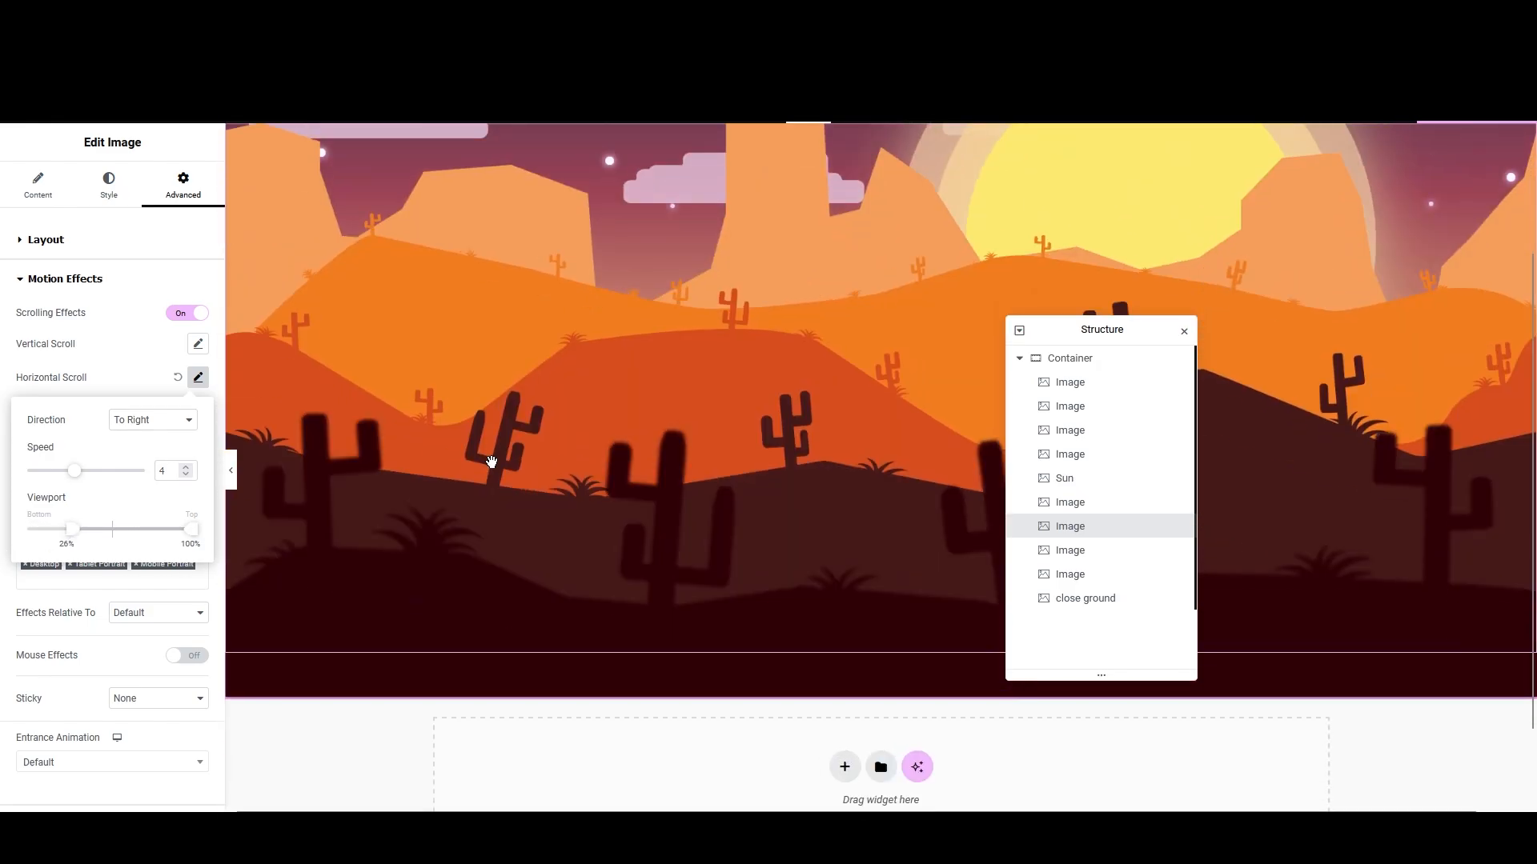
scroll(491, 464, up, 4)
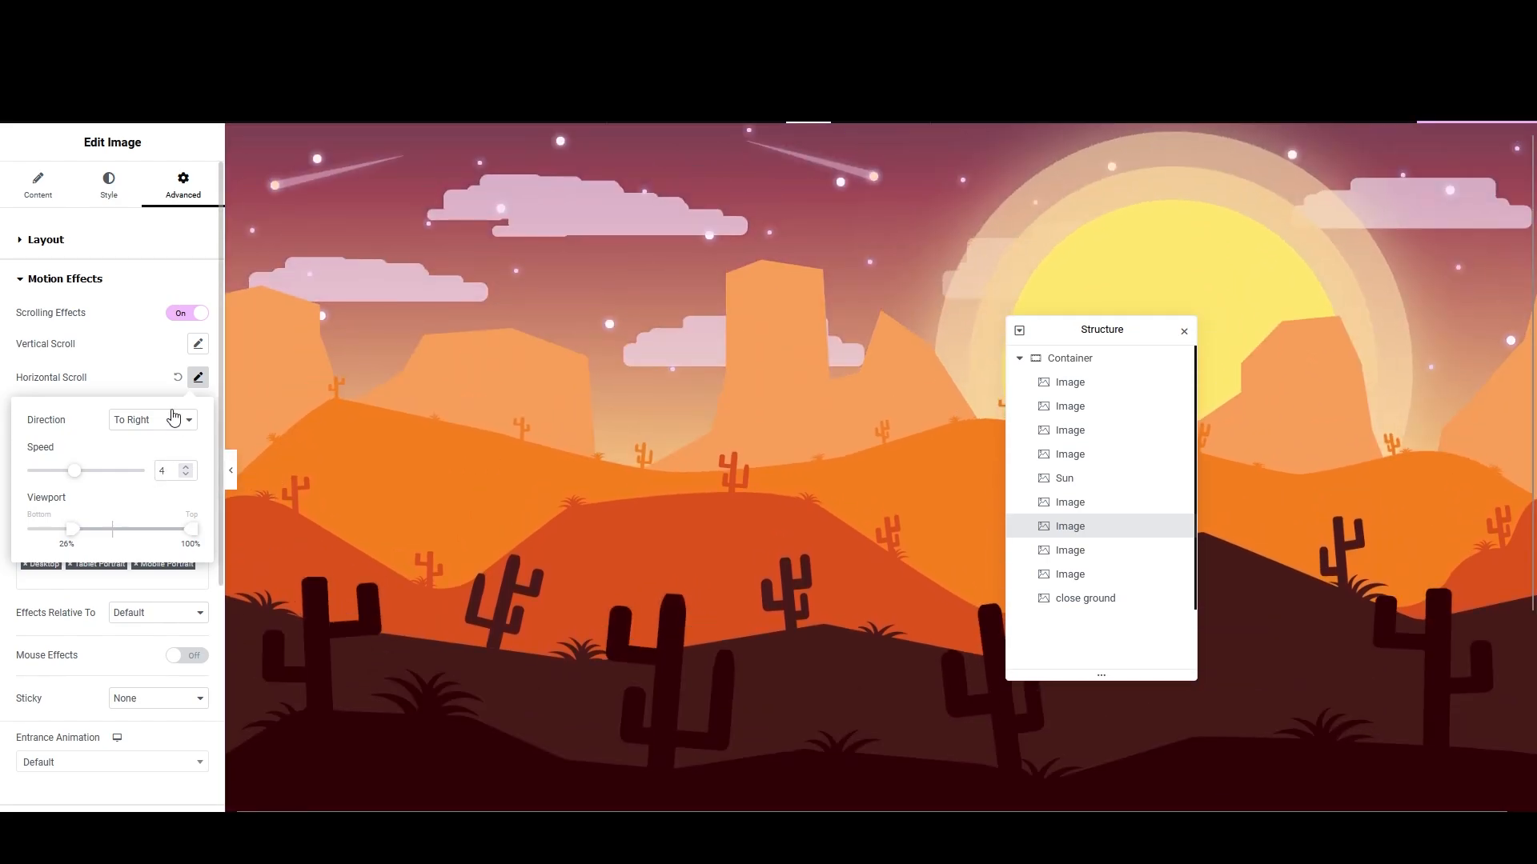
click(155, 360)
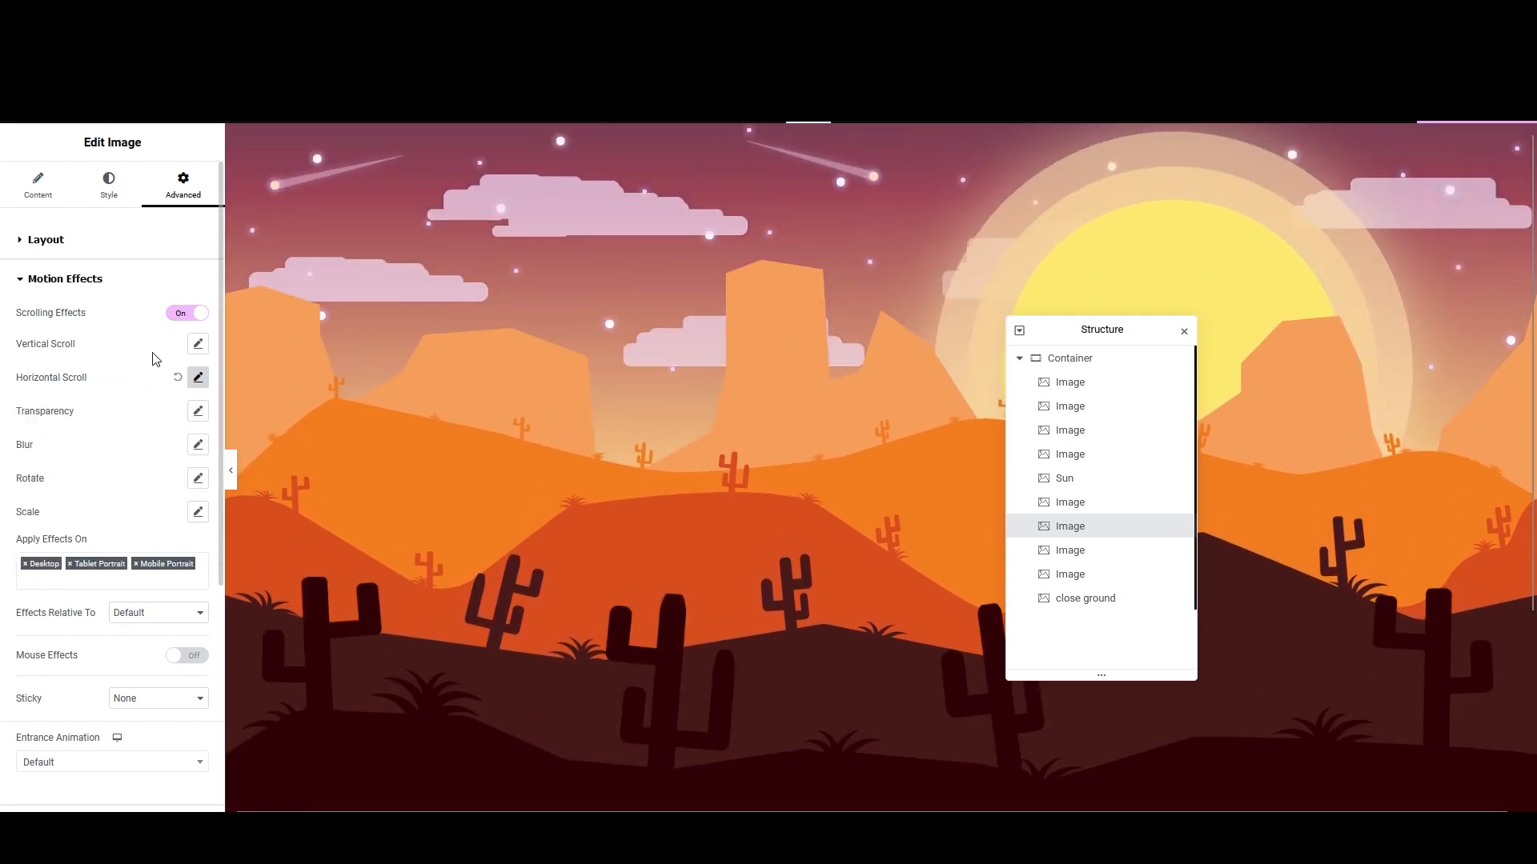
Step: Hide and show the image layers one at a time to identify the red-orange hills image
click(1182, 503)
click(1180, 502)
click(1179, 550)
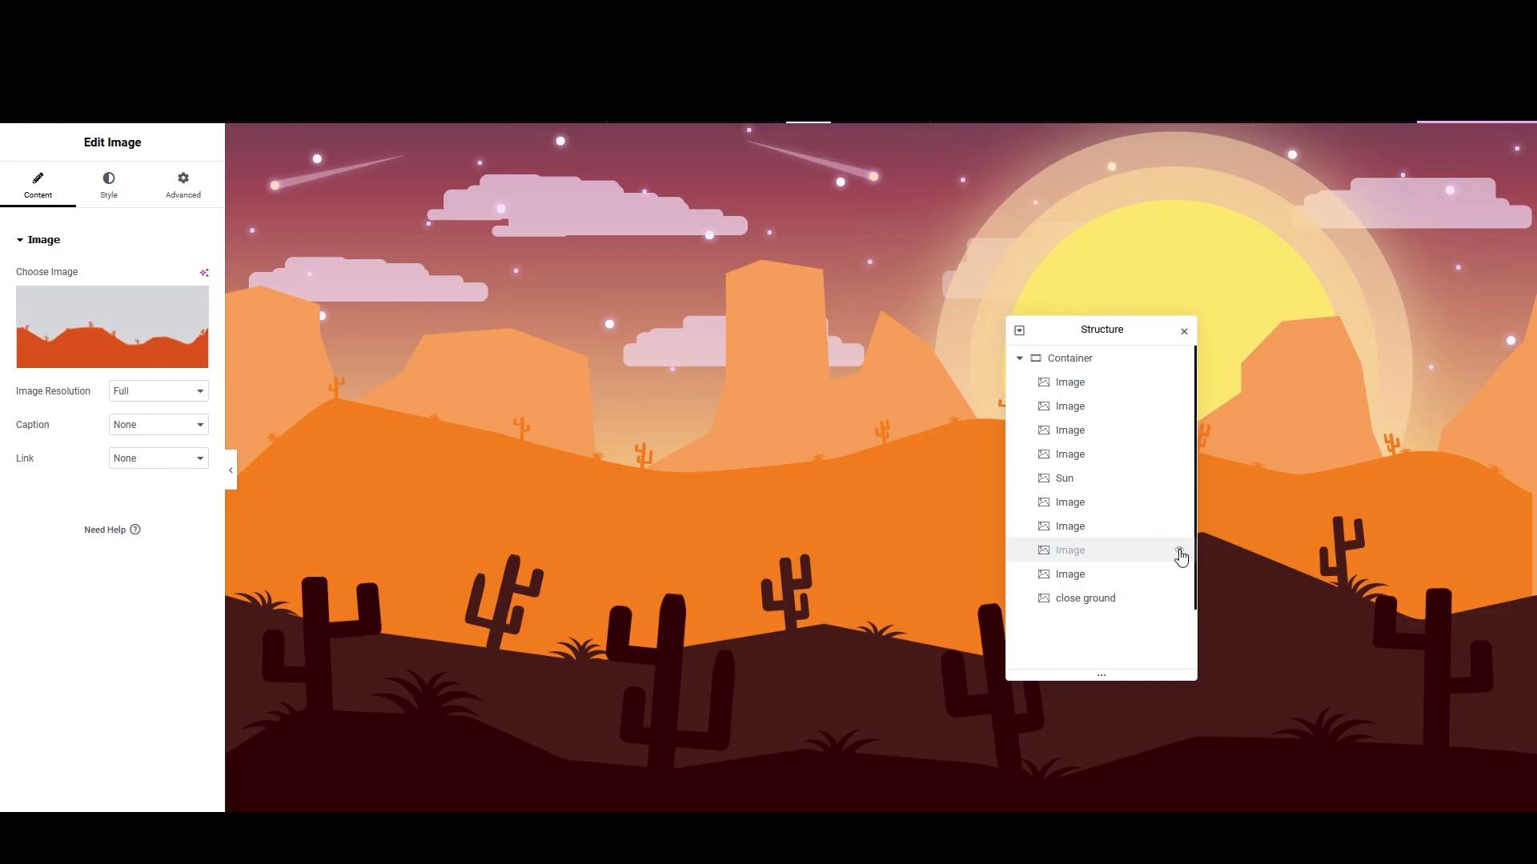
click(1179, 550)
Step: Turn on scrolling effects for the red-orange hills image and enable its Horizontal Scroll with direction To Left
click(183, 184)
scroll(114, 505, down, 5)
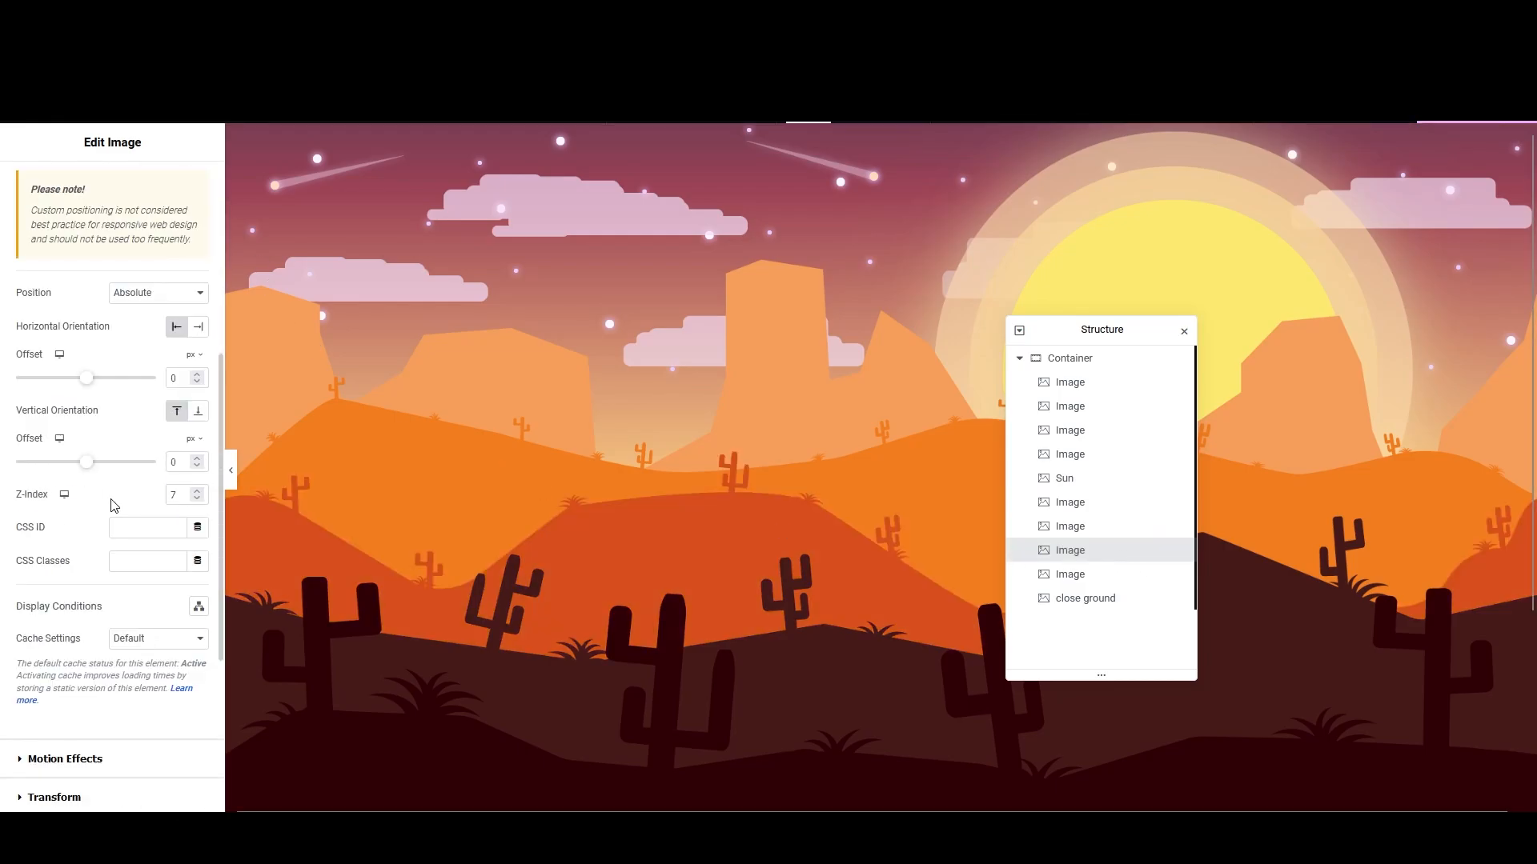
scroll(115, 505, down, 3)
click(110, 507)
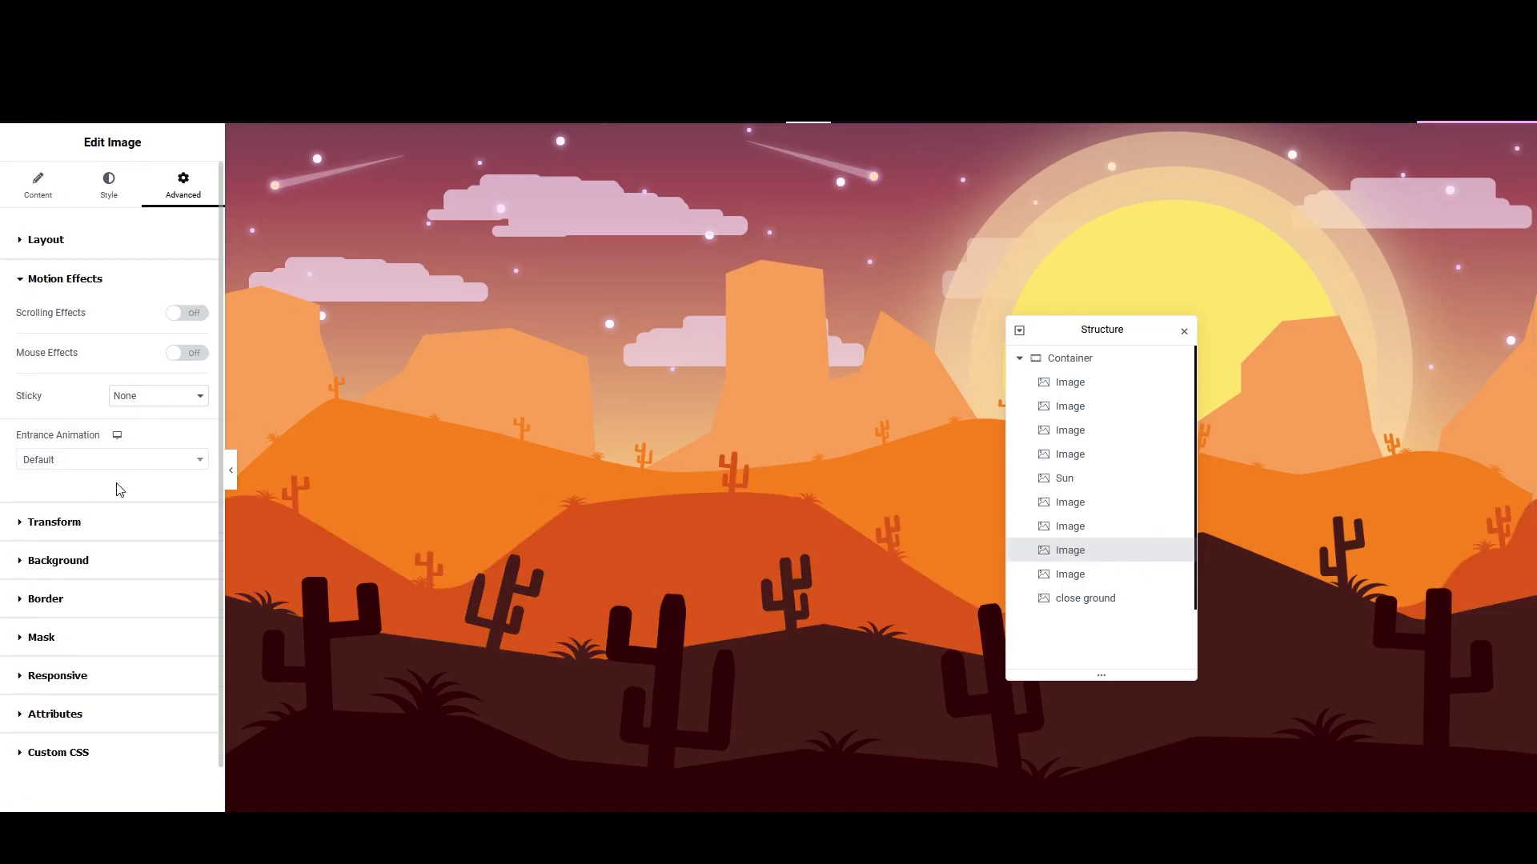
click(192, 313)
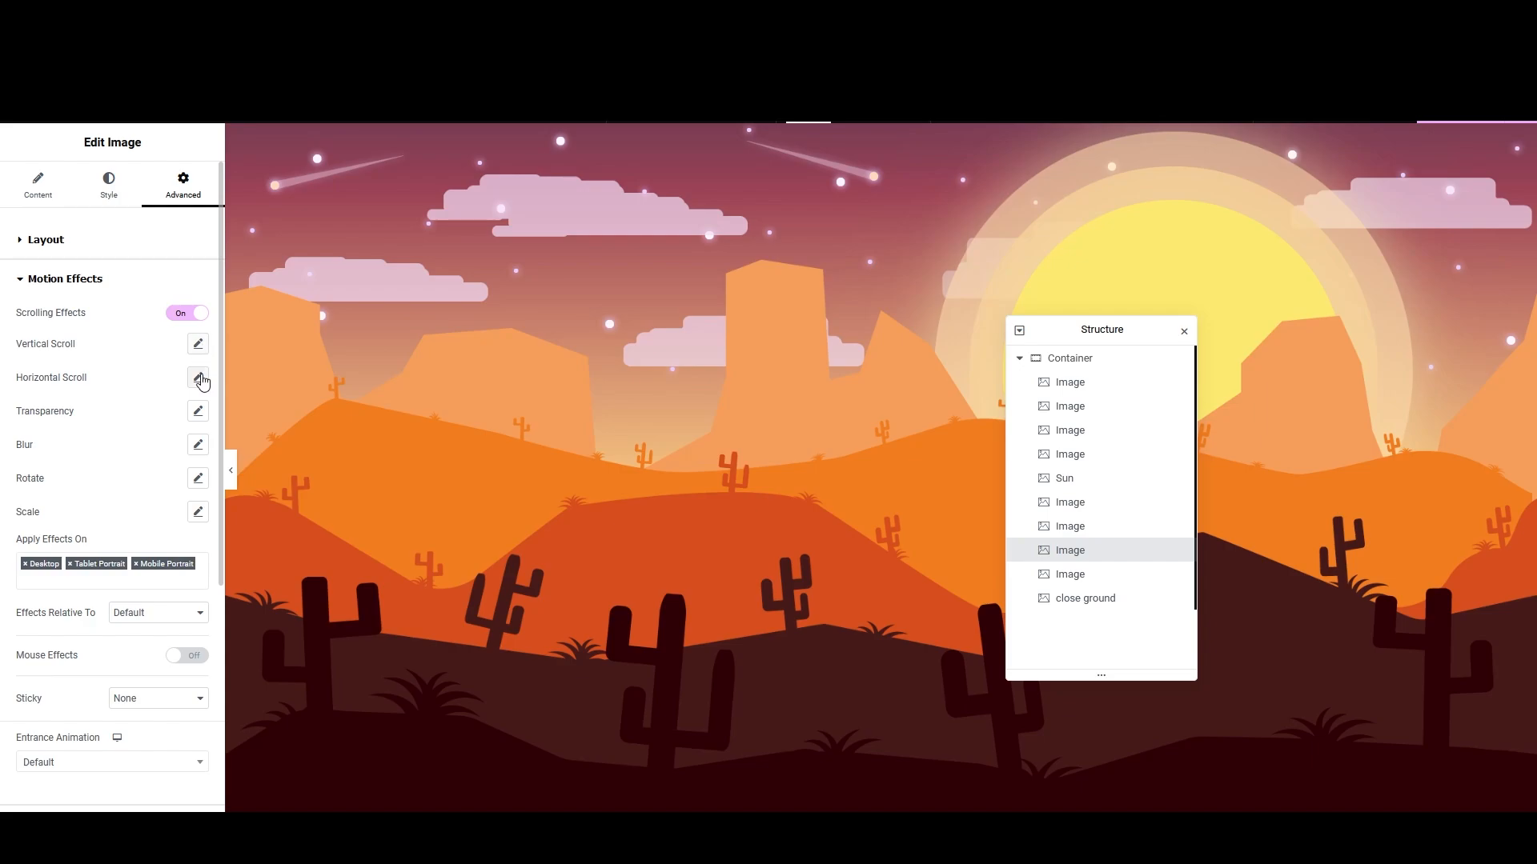
click(198, 378)
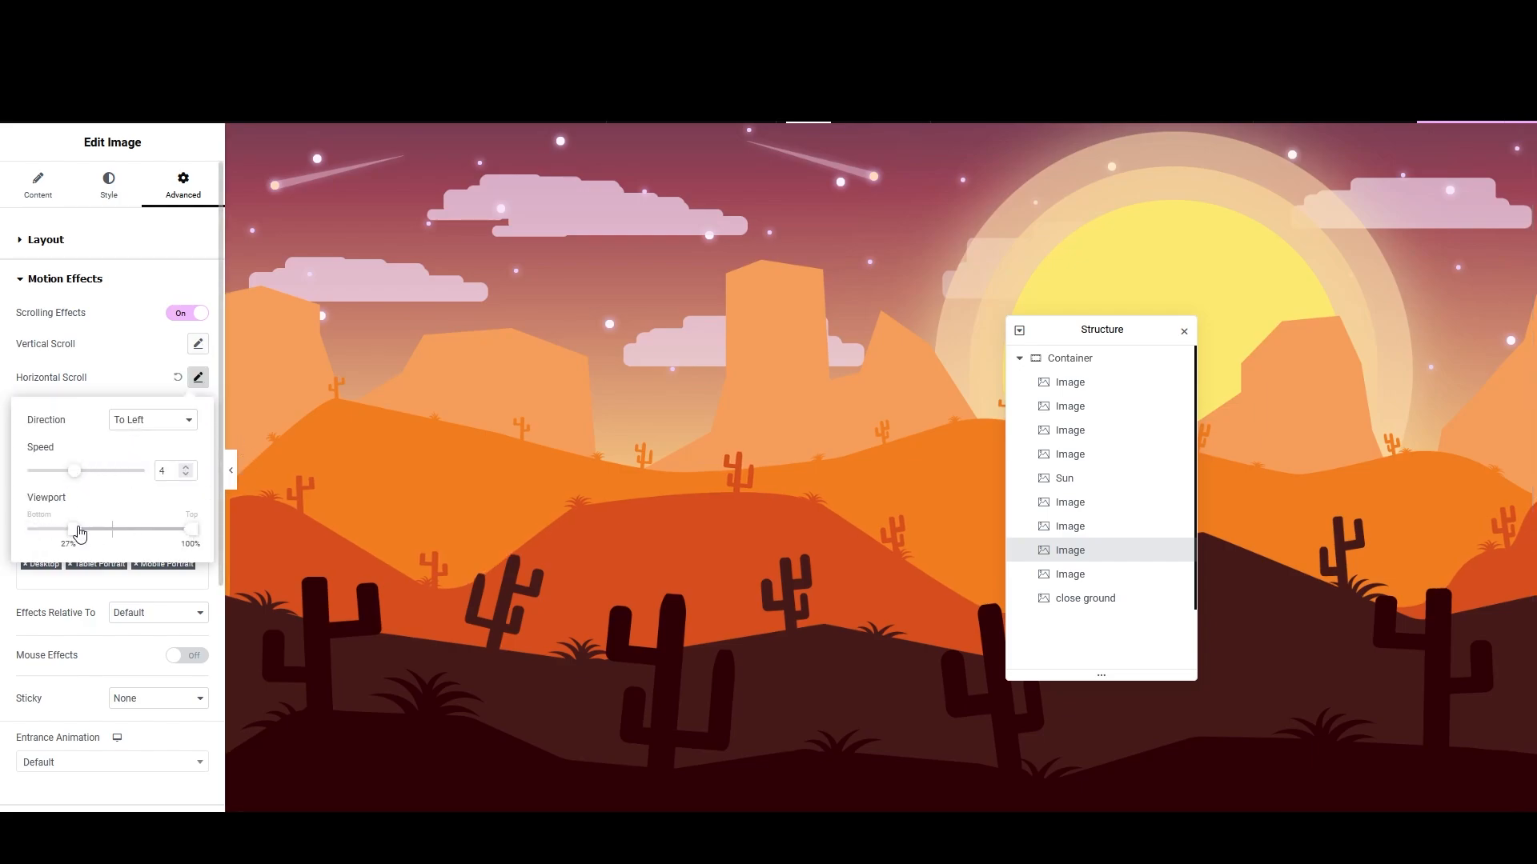
Step: Set the lower viewport limit of the red-orange hills' horizontal scroll to 27% and check the motion on the canvas
scroll(576, 445, down, 3)
scroll(570, 453, up, 3)
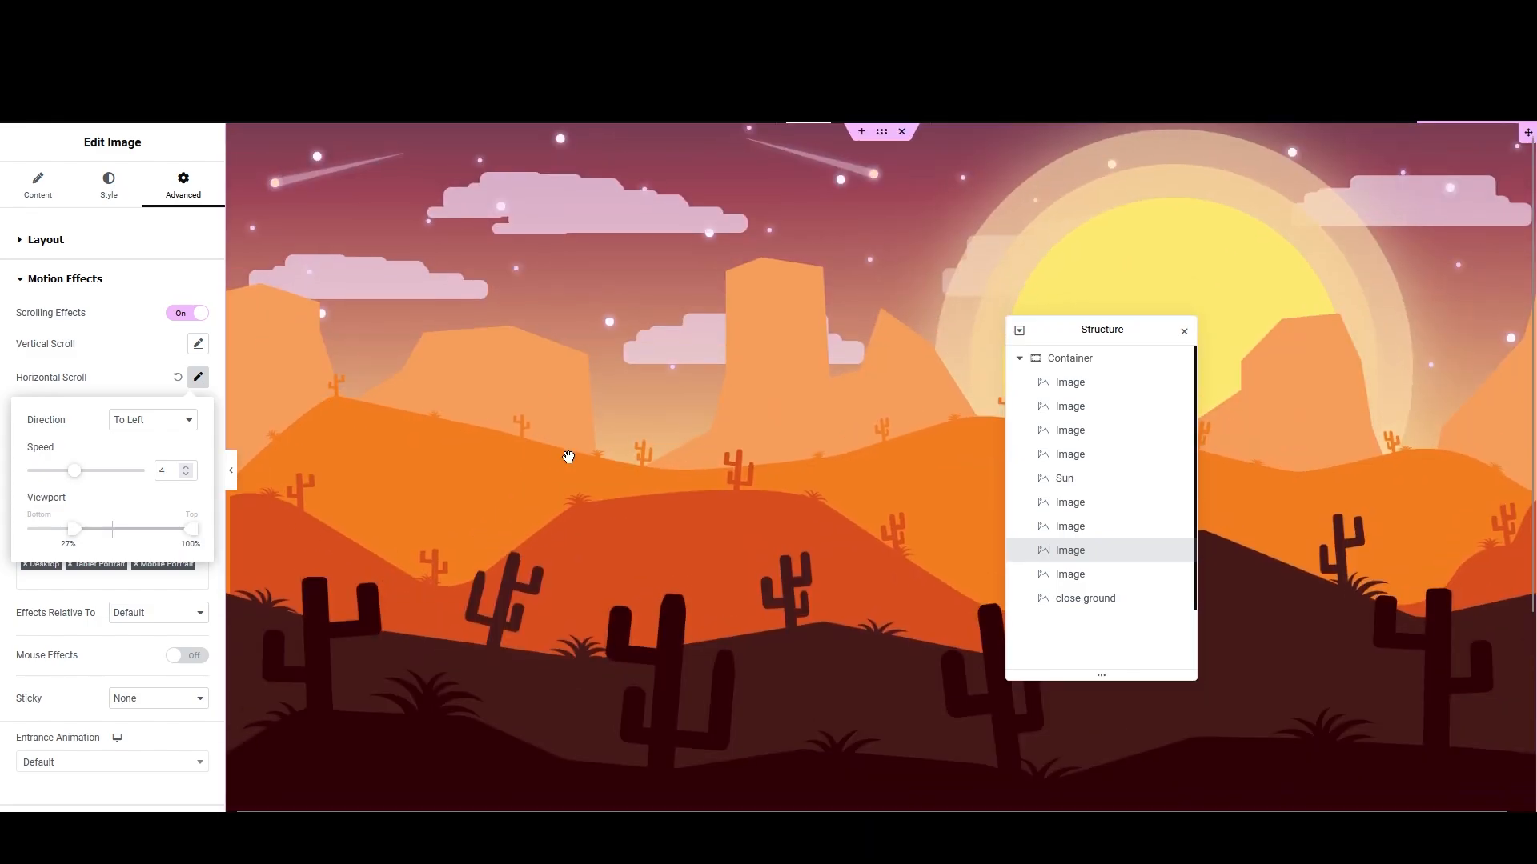
scroll(568, 456, down, 3)
scroll(566, 453, up, 3)
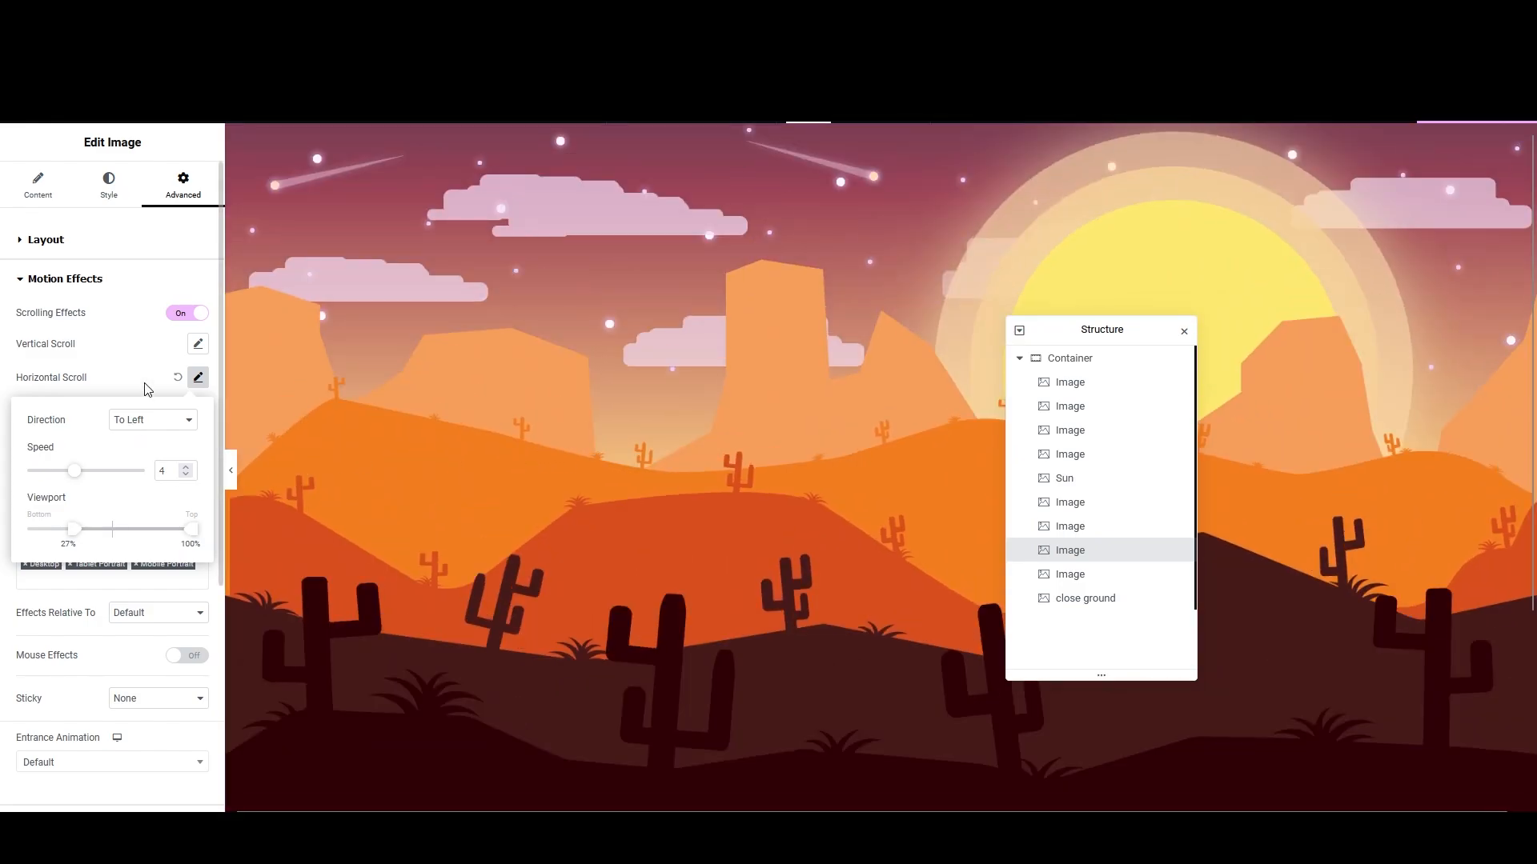
click(1067, 336)
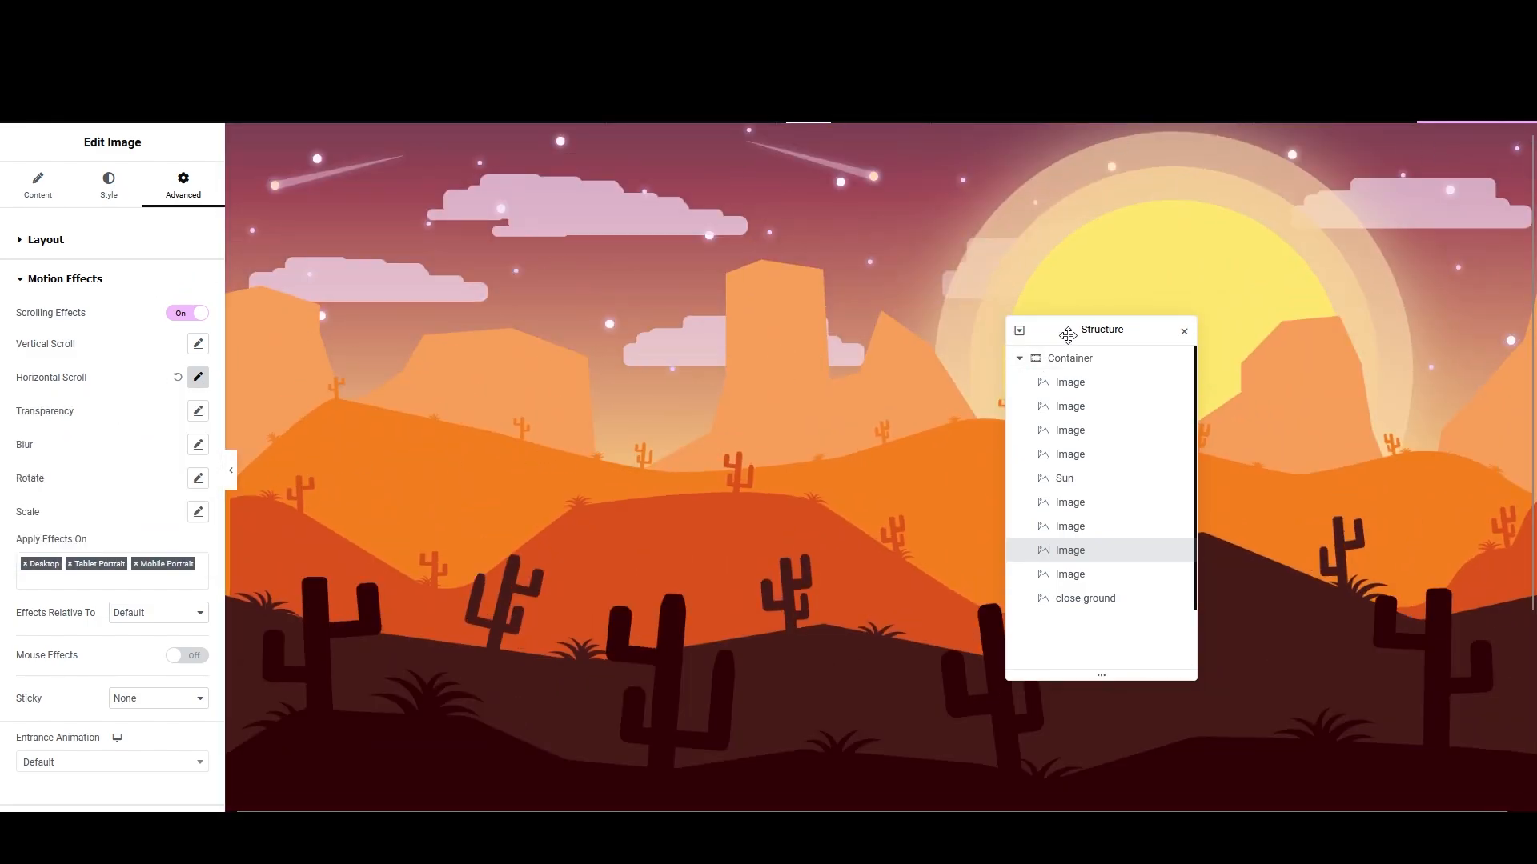
drag(1067, 335, 1152, 347)
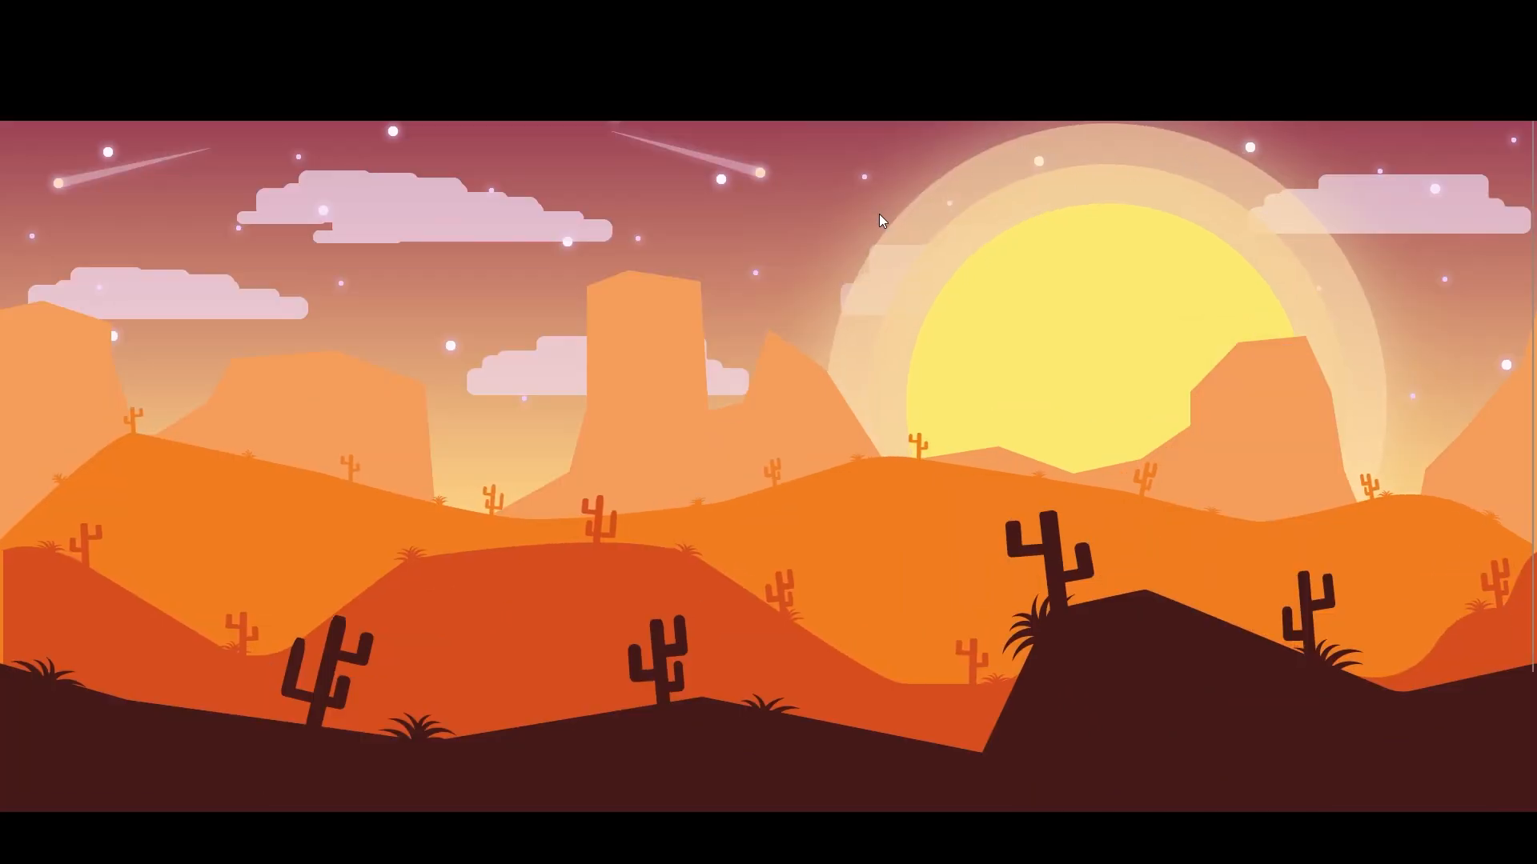
Step: Examine the hero section's parallax motion and blur in the page preview, then return to the editor
scroll(661, 194, down, 1)
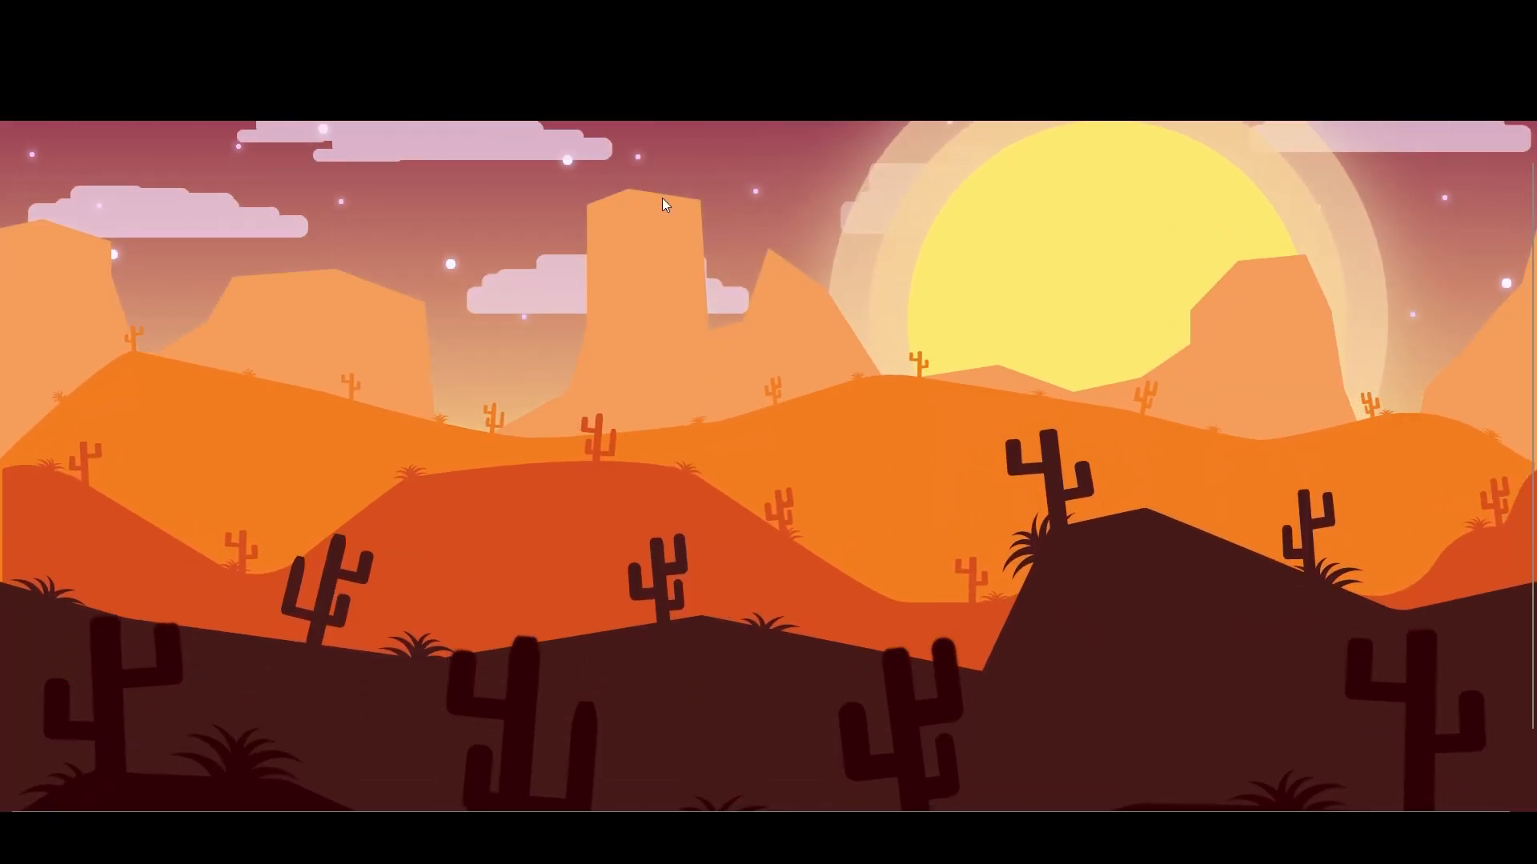
scroll(661, 199, down, 1)
scroll(661, 199, up, 2)
scroll(661, 199, down, 2)
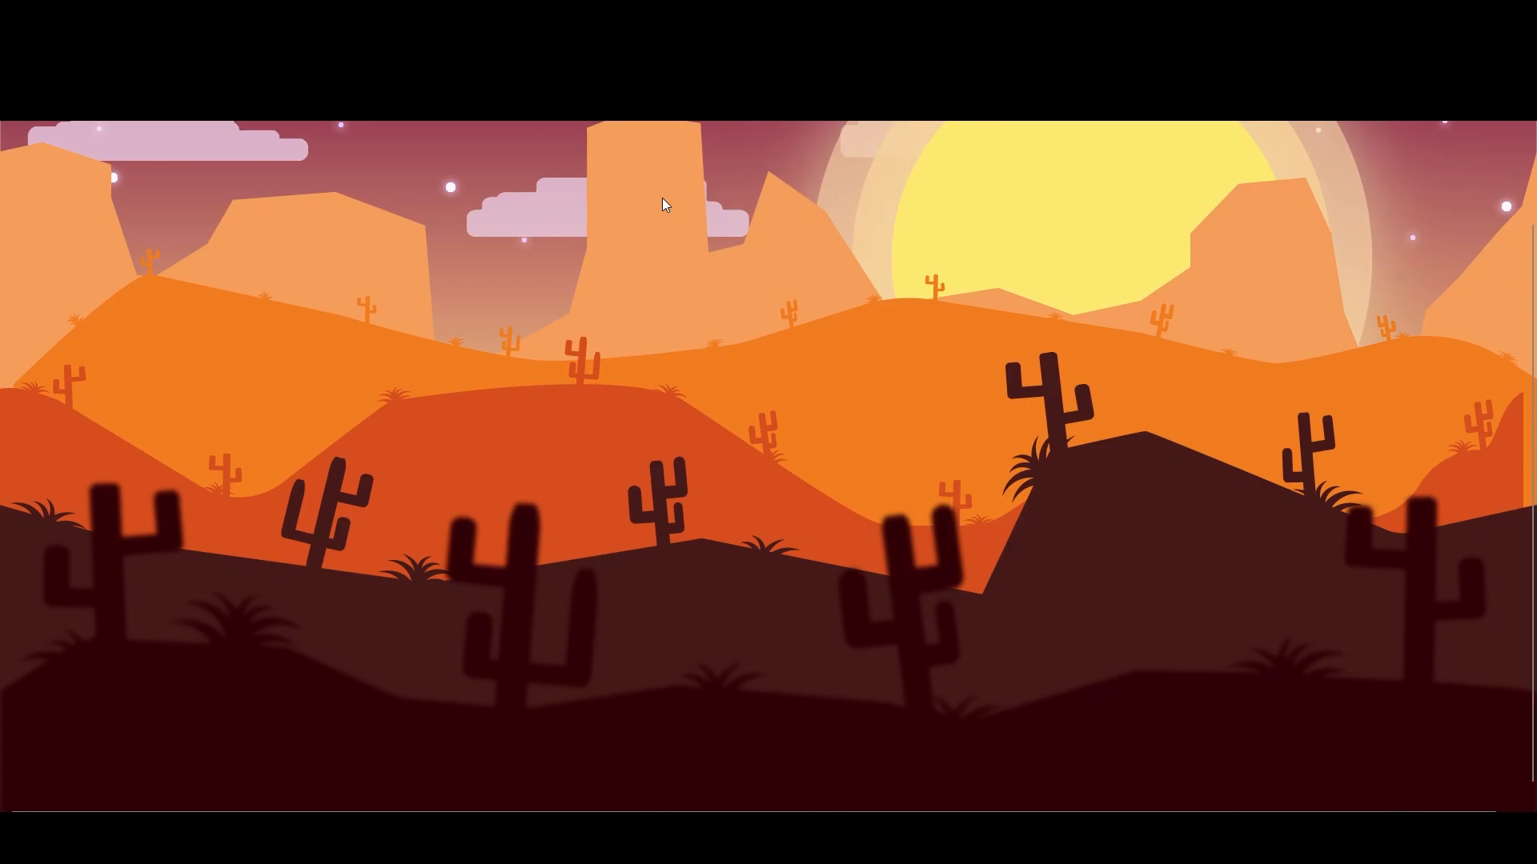
scroll(661, 198, up, 2)
scroll(661, 198, down, 2)
scroll(661, 199, up, 2)
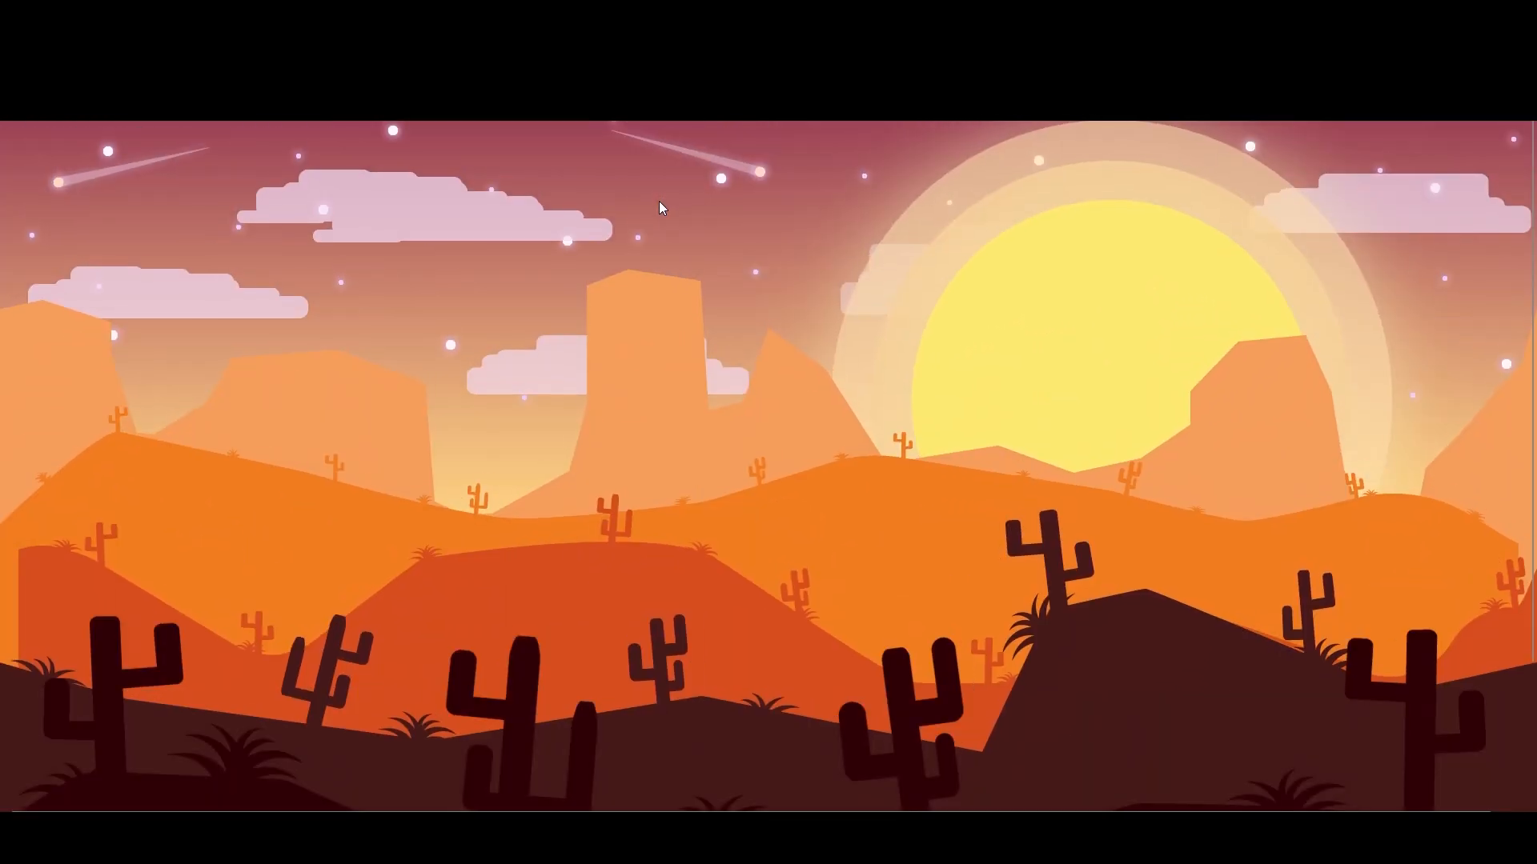
scroll(659, 202, down, 2)
scroll(657, 203, up, 2)
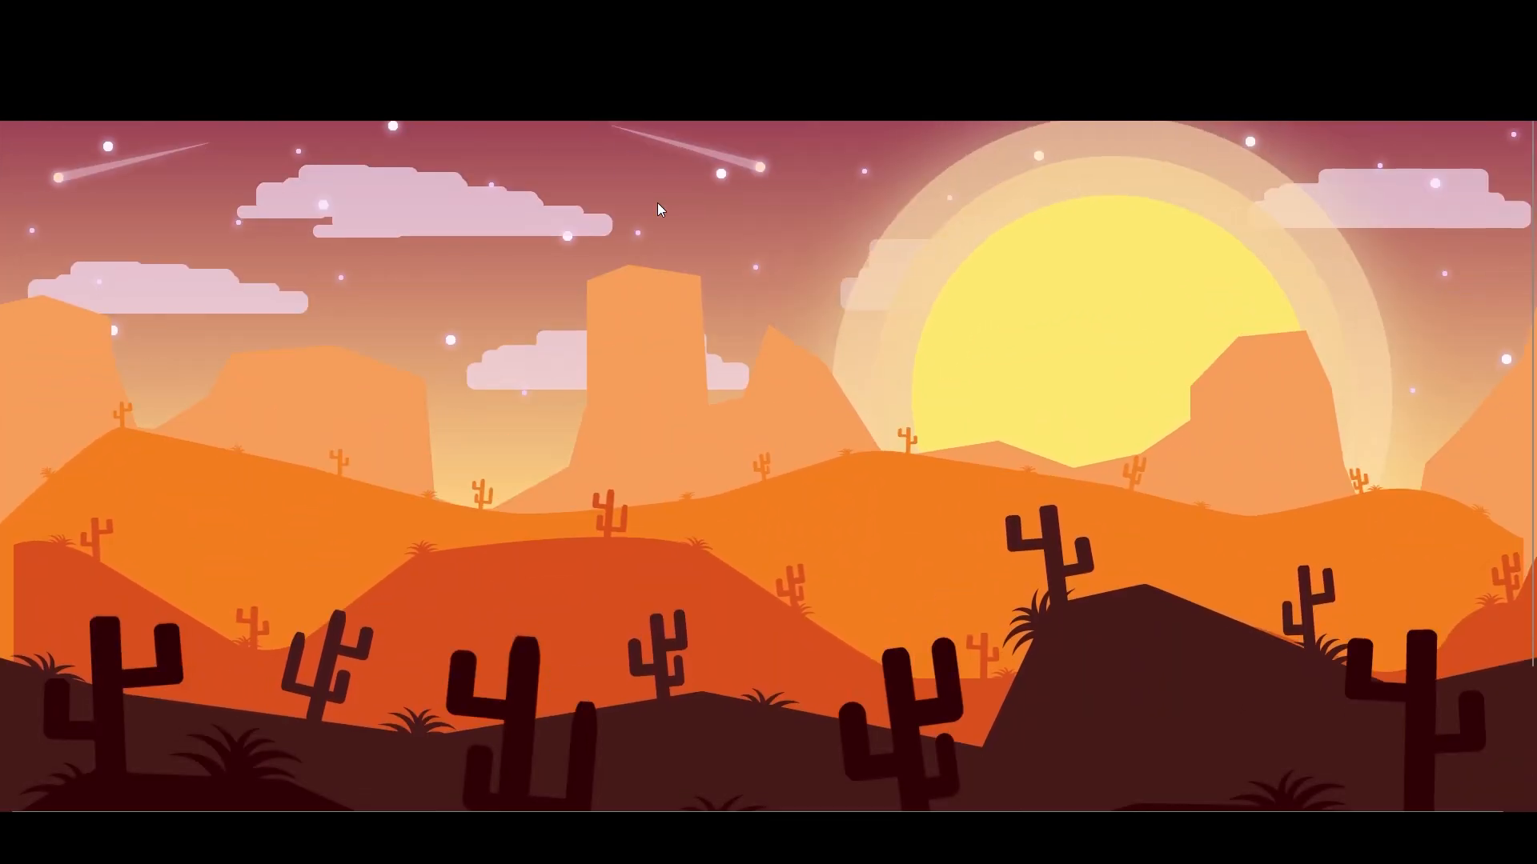
click(512, 14)
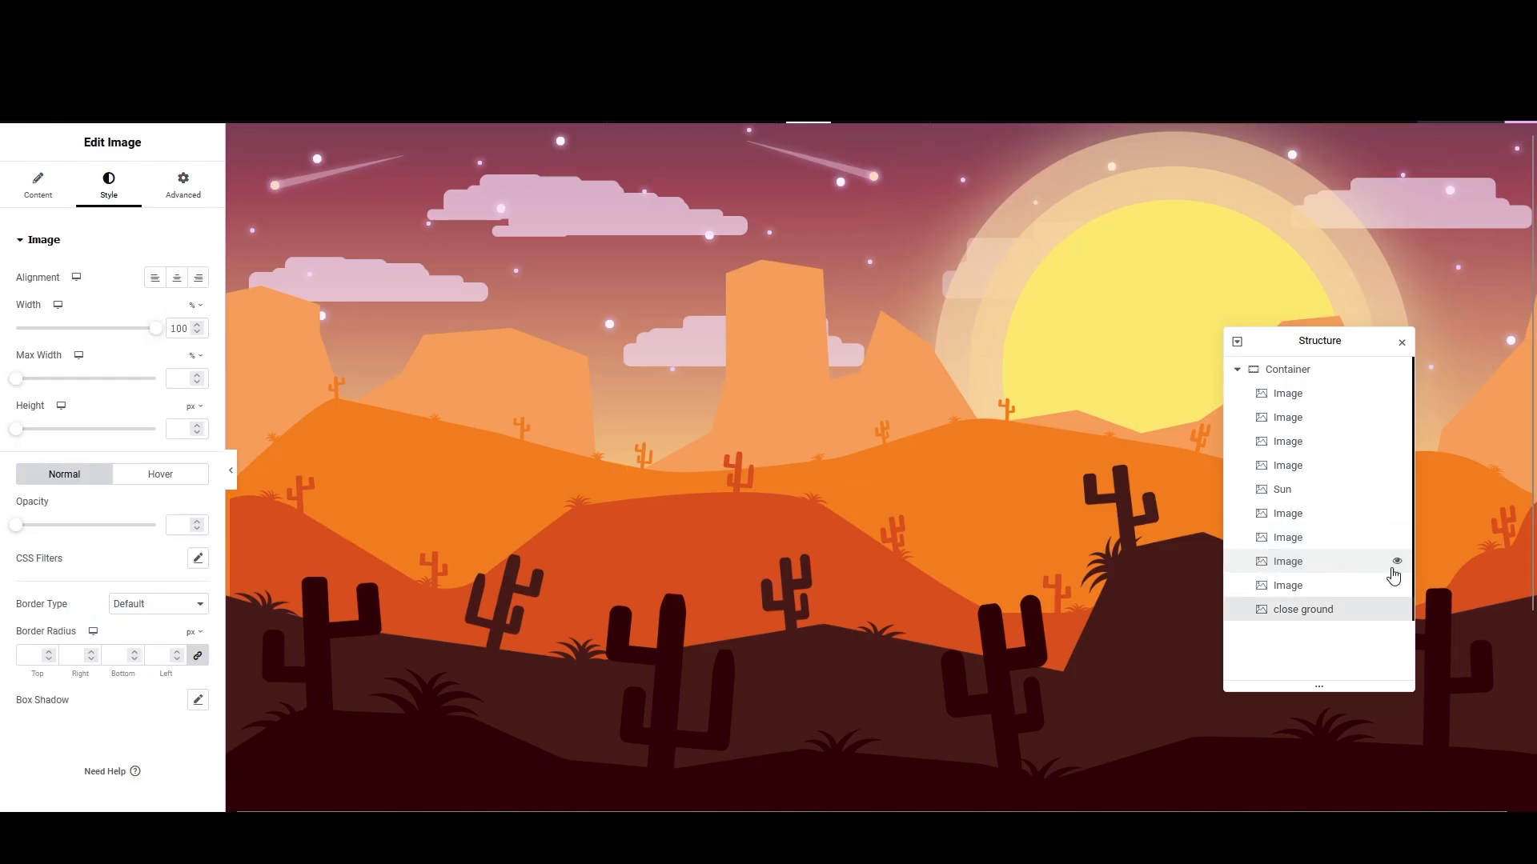
Step: Enable the Blur scrolling effect on the red-orange hills image, set its level to 2 and check the canvas
click(1395, 563)
click(1353, 566)
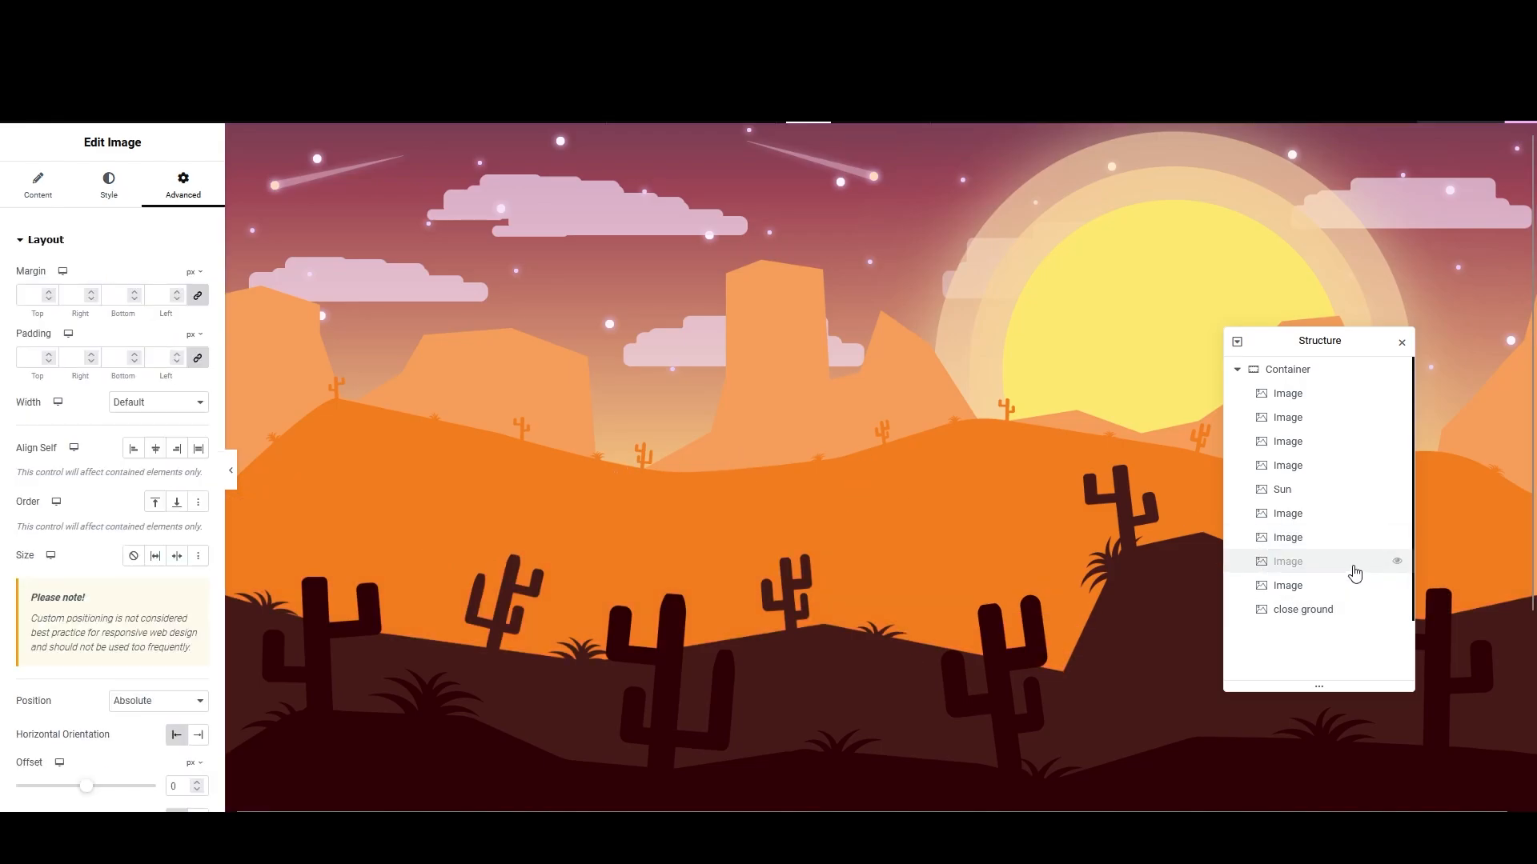
click(1396, 563)
scroll(96, 520, down, 6)
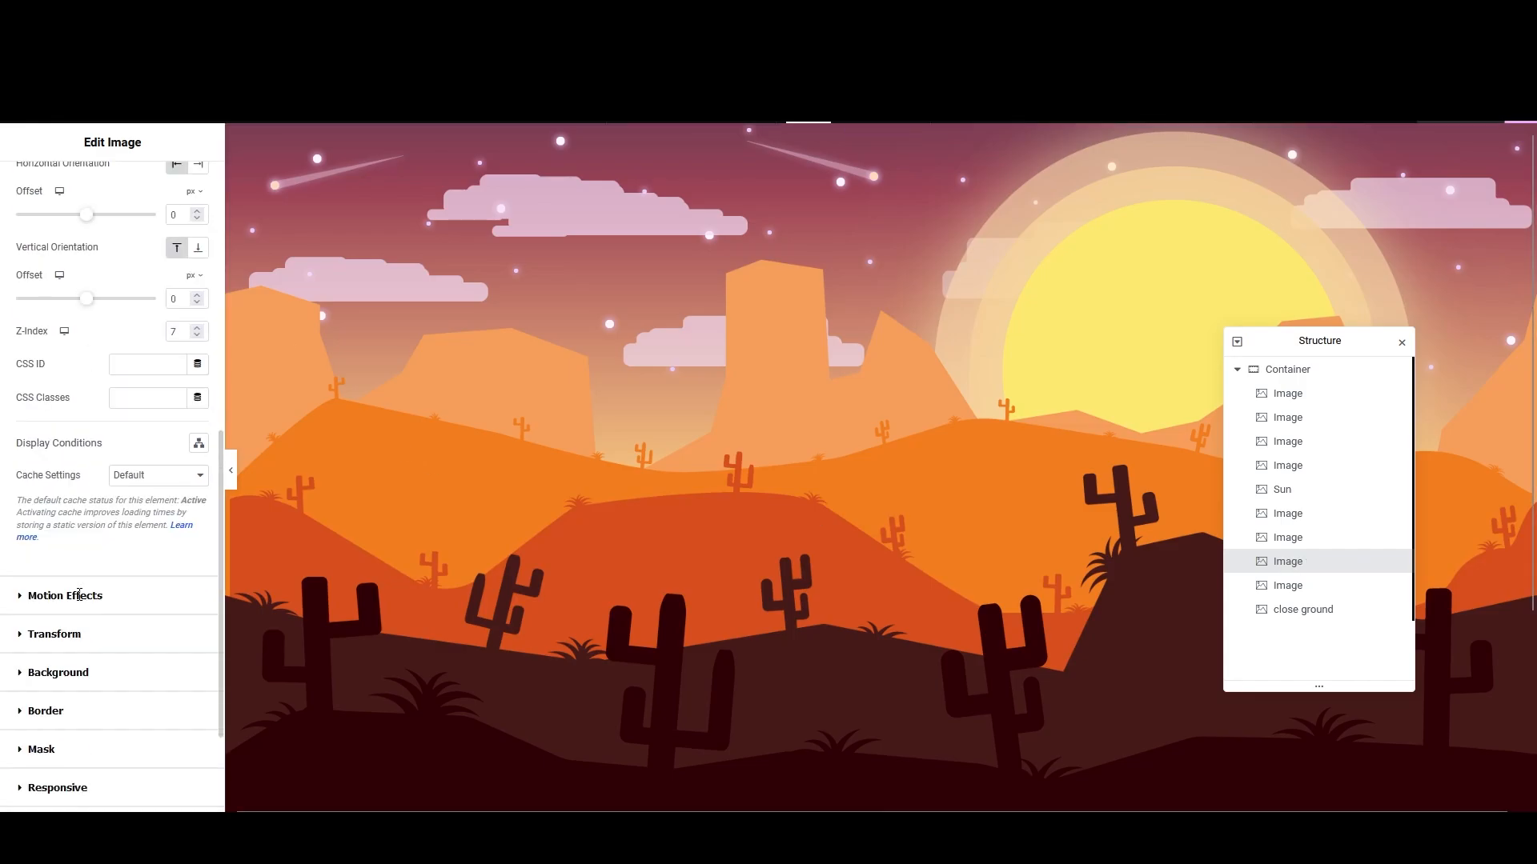
click(86, 597)
click(198, 445)
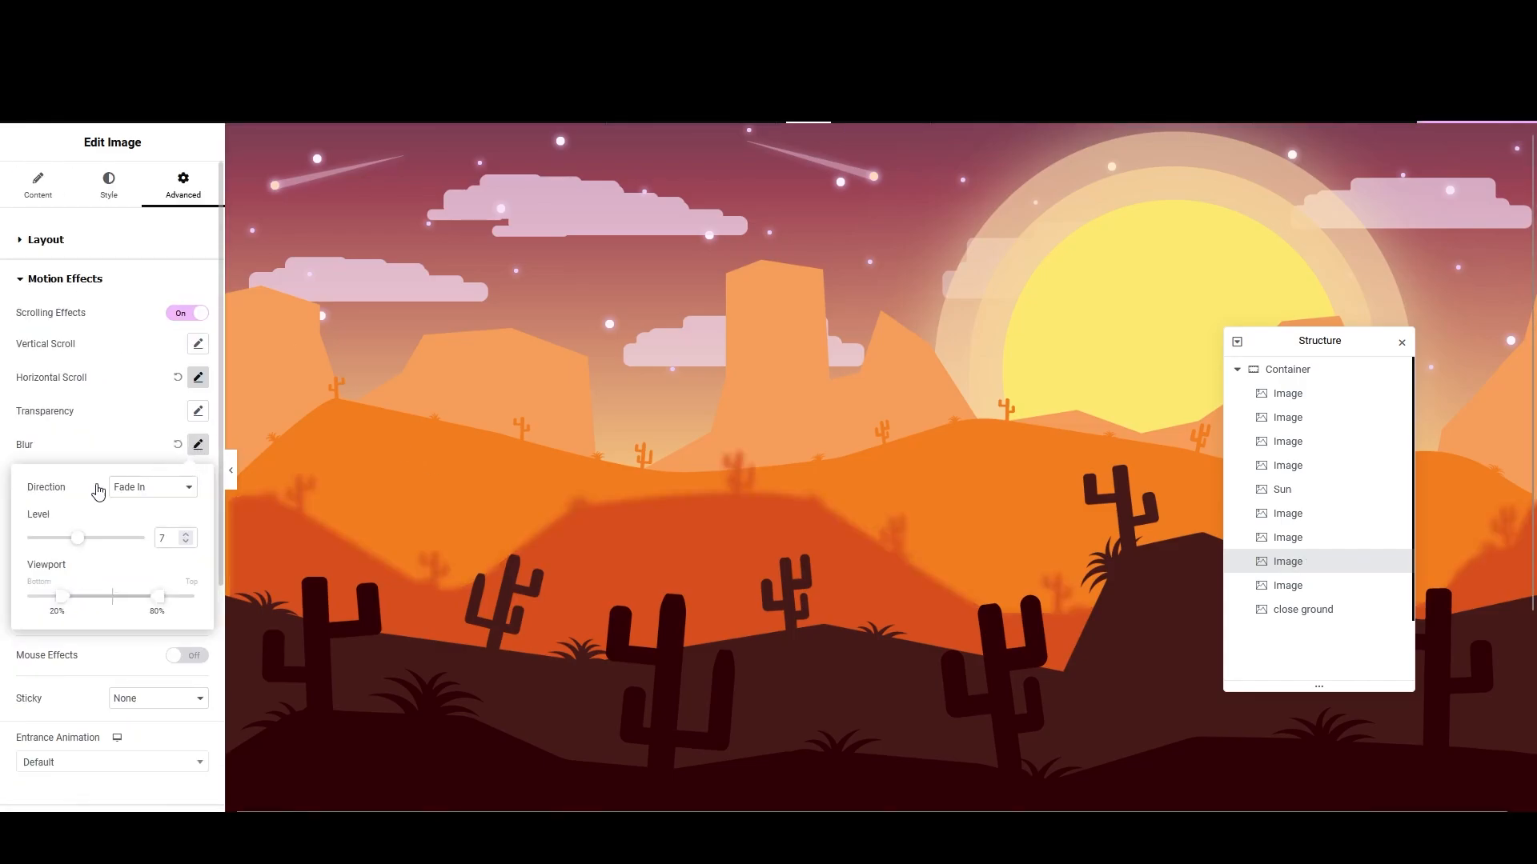
drag(76, 547, 18, 542)
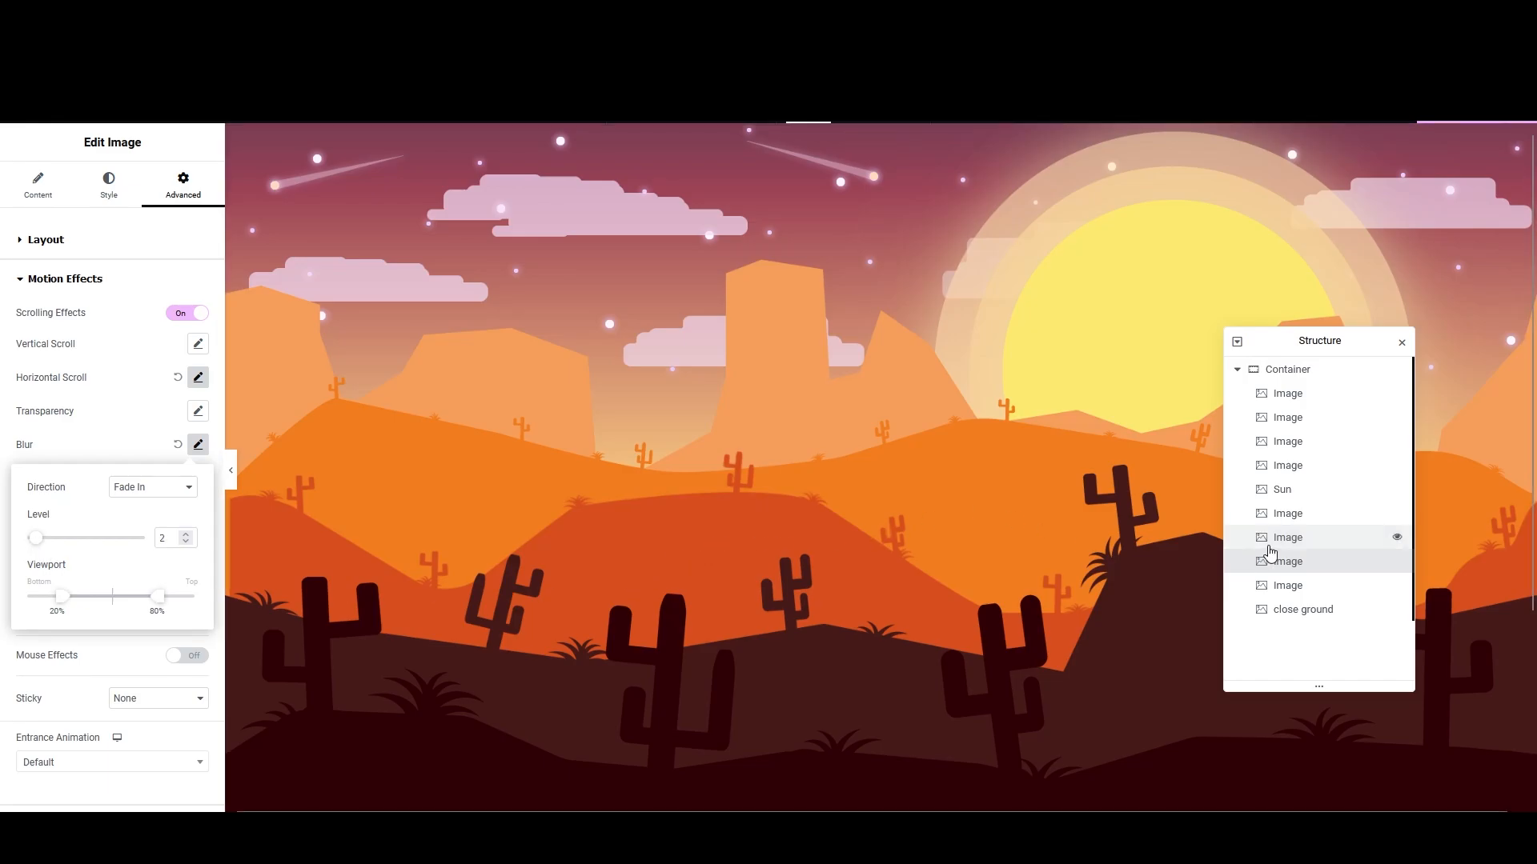
scroll(669, 497, down, 3)
scroll(669, 497, up, 3)
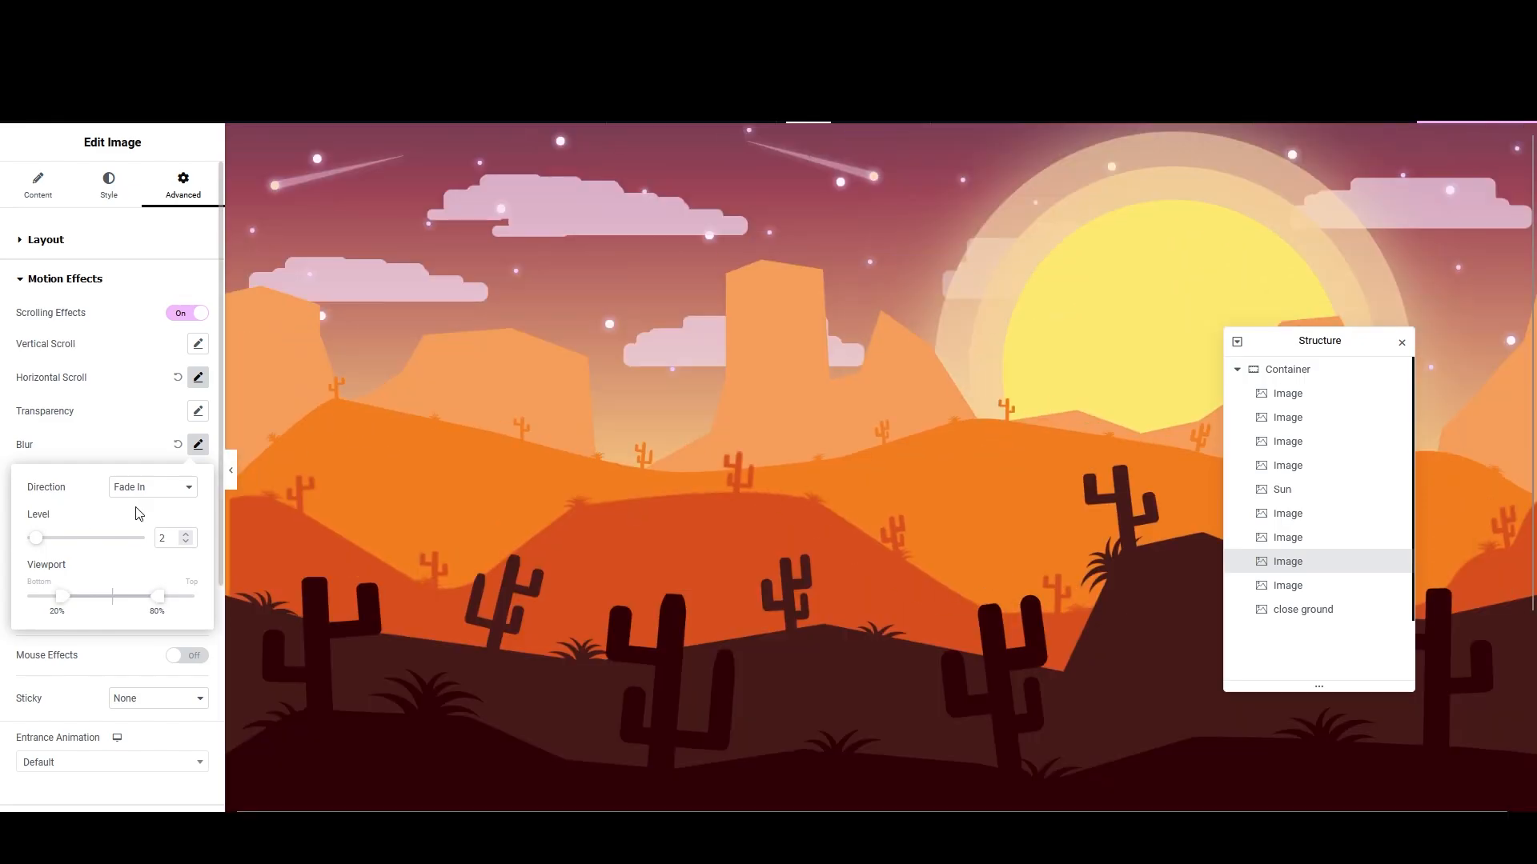
Step: Set the direction of the red-orange hills' blur to Fade Out and check the effect while scrolling
click(152, 487)
click(132, 530)
scroll(623, 471, down, 3)
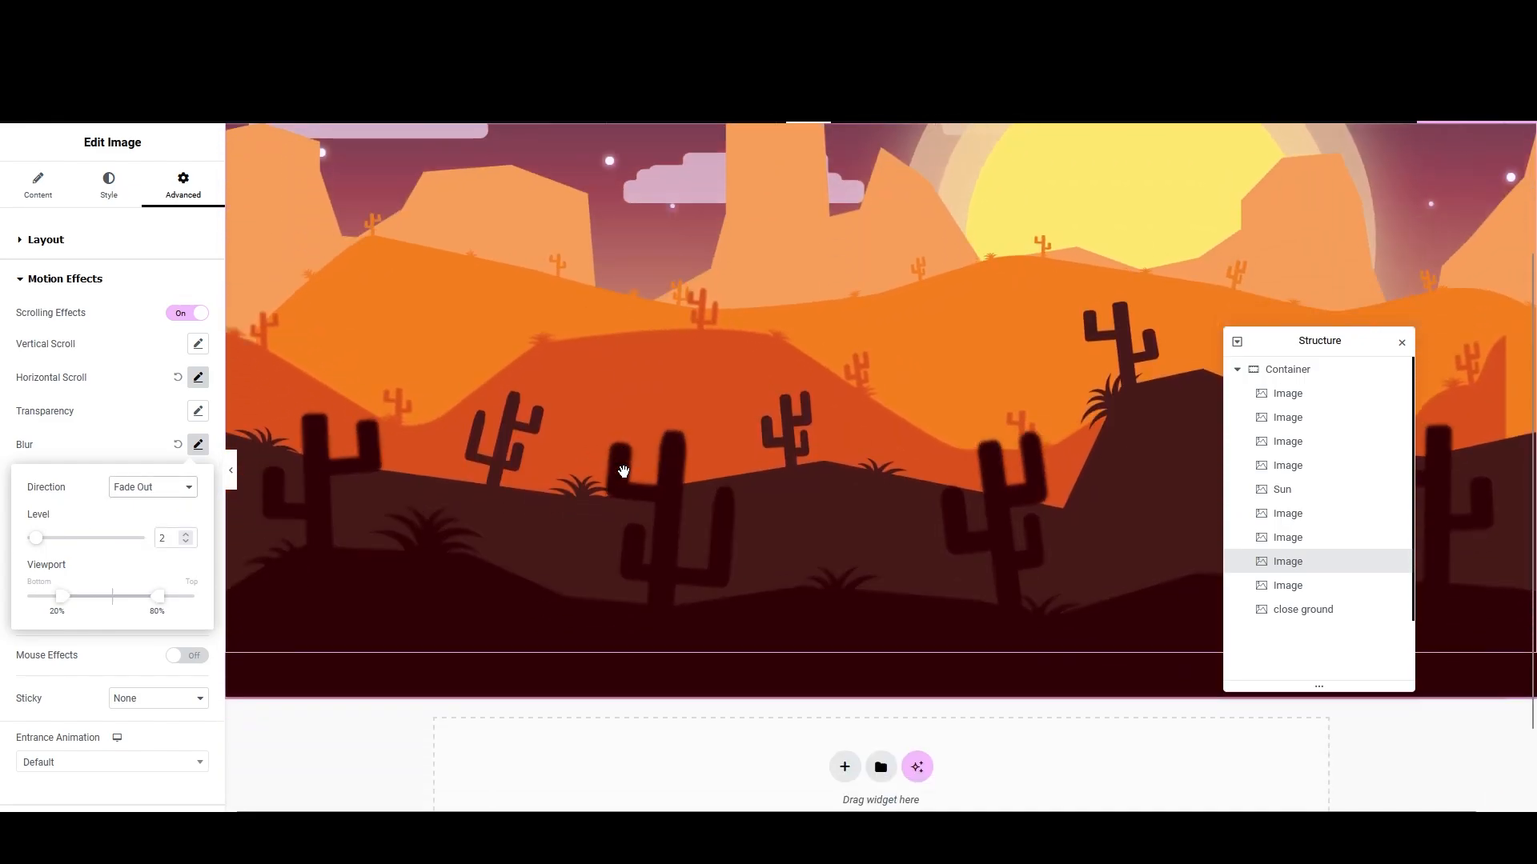
scroll(623, 471, down, 1)
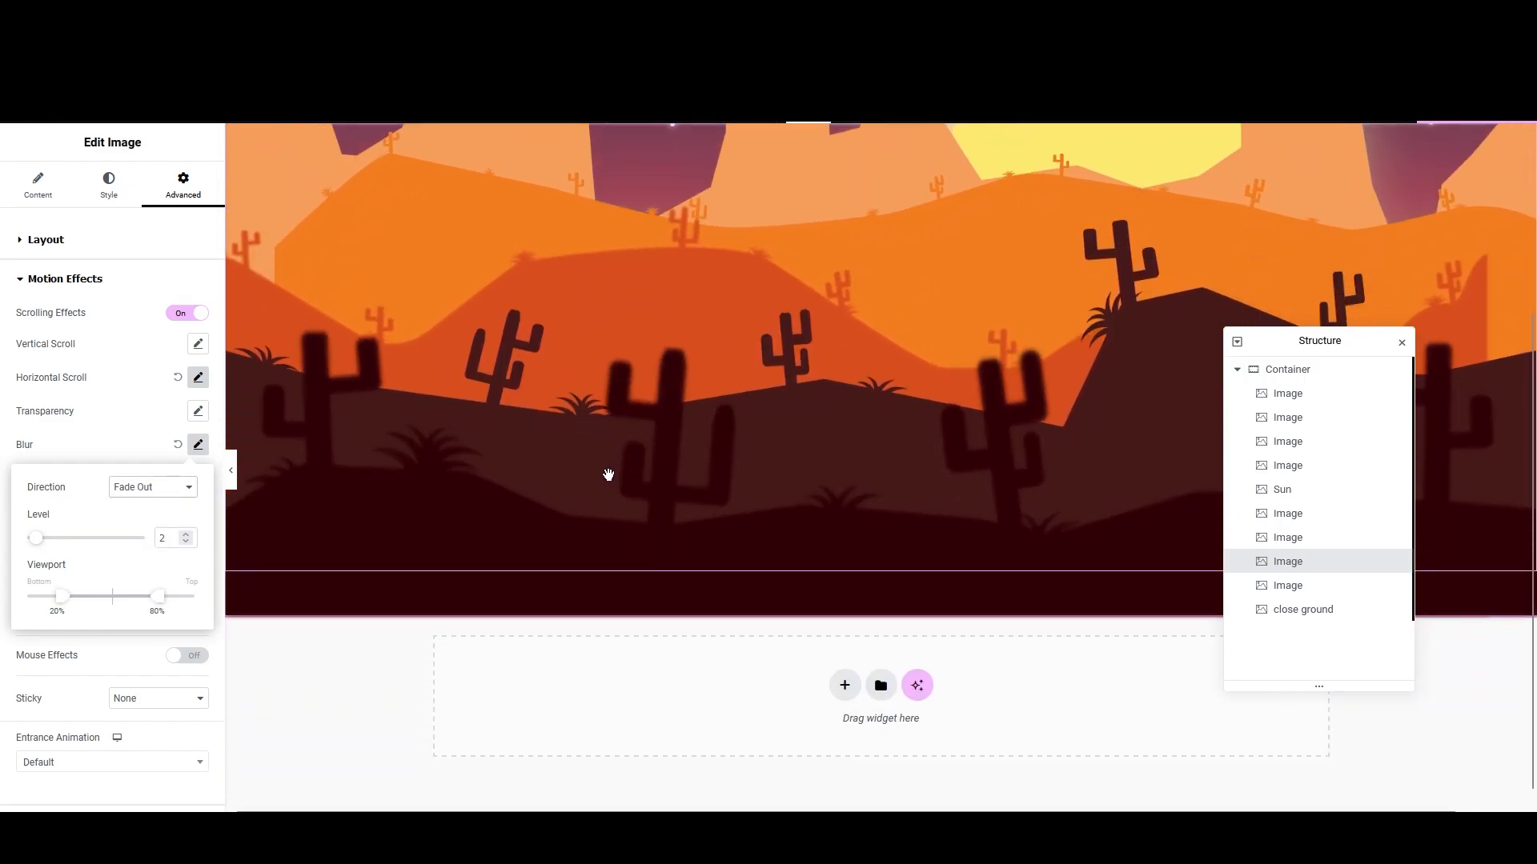
scroll(609, 475, up, 5)
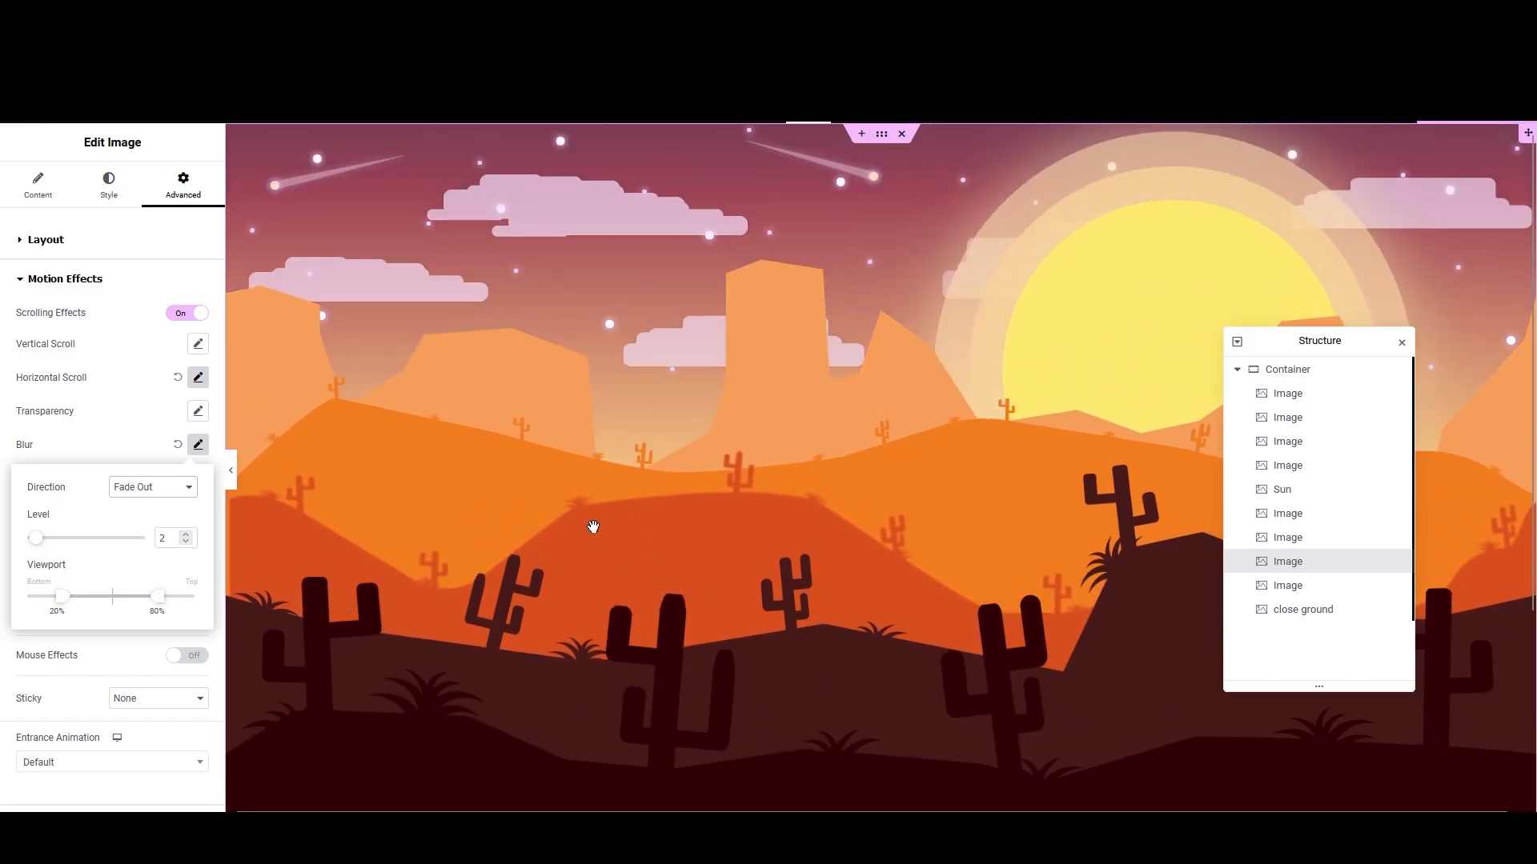
scroll(591, 530, down, 4)
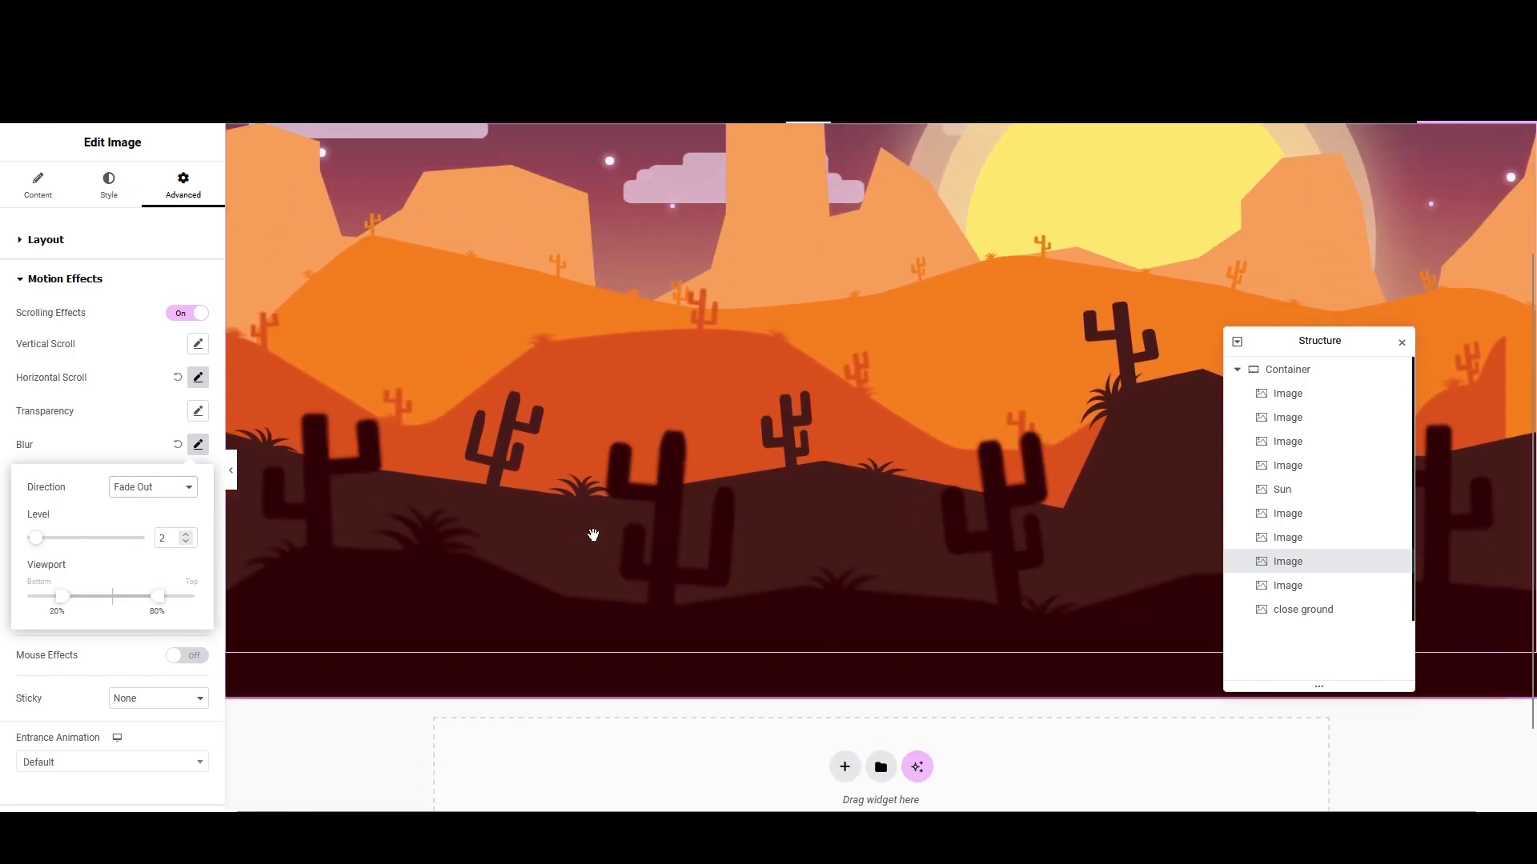
scroll(590, 534, up, 4)
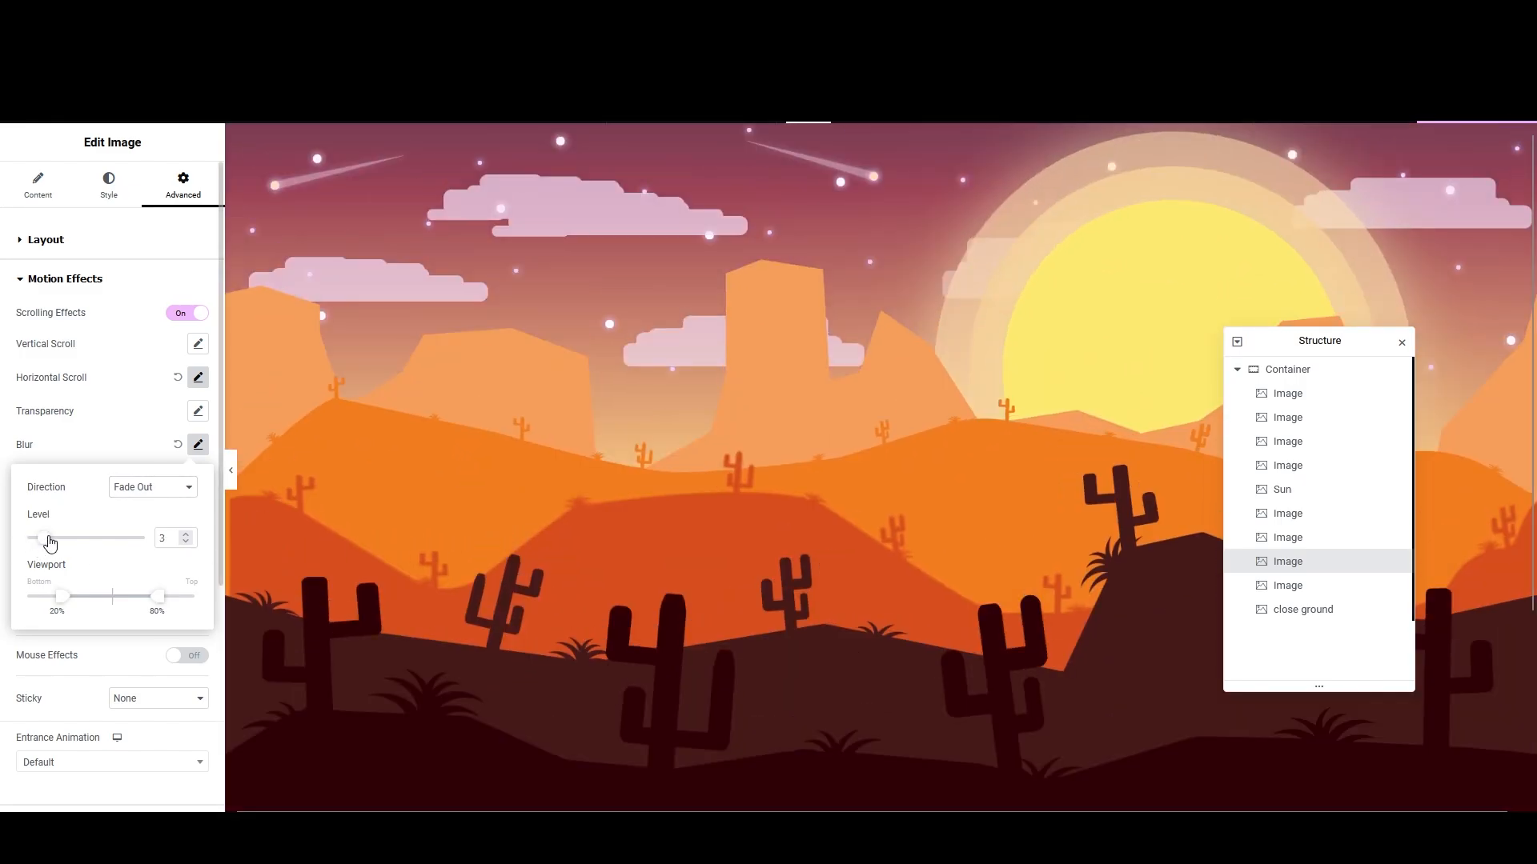
Step: Raise the red-orange hills' blur level to 5 and check the effect on the canvas
drag(50, 543, 61, 539)
scroll(531, 490, down, 4)
scroll(531, 491, up, 4)
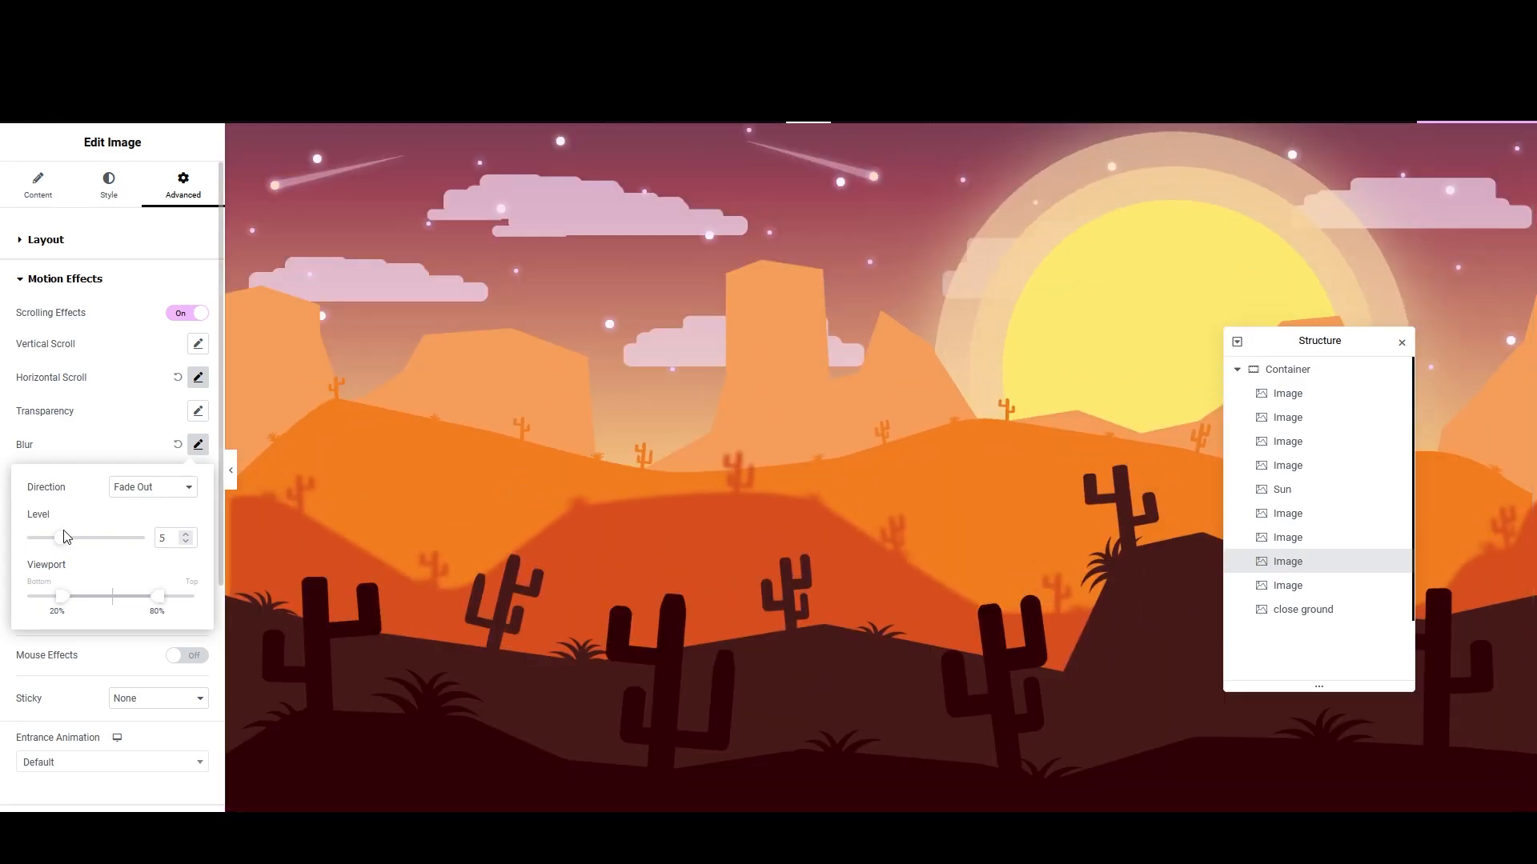
scroll(689, 521, down, 3)
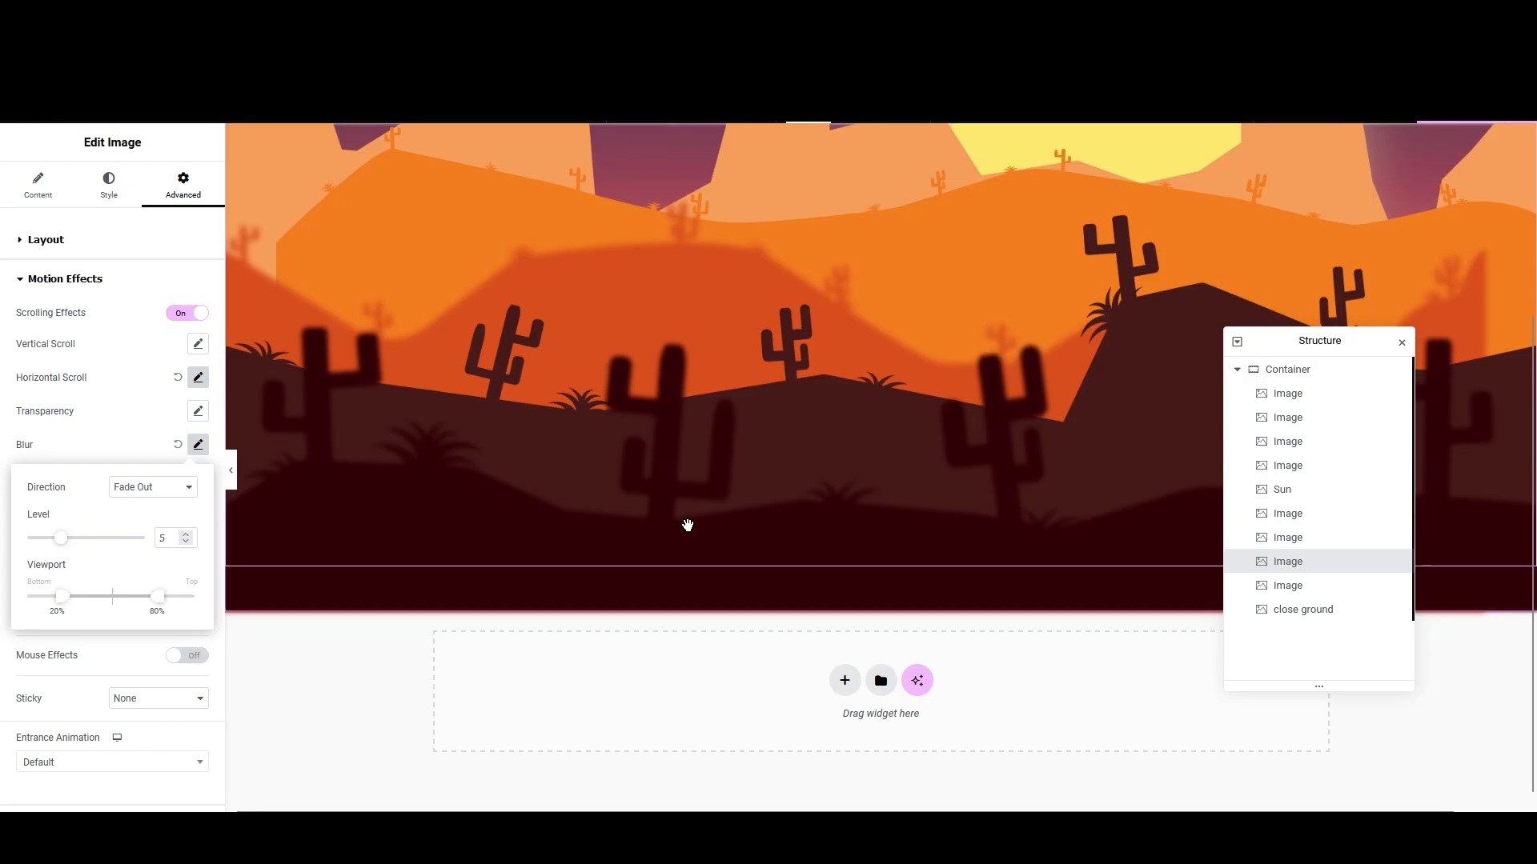
scroll(453, 542, up, 3)
Step: Try the Fade Out In and Fade In Out directions for the red-orange hills' blur
click(164, 487)
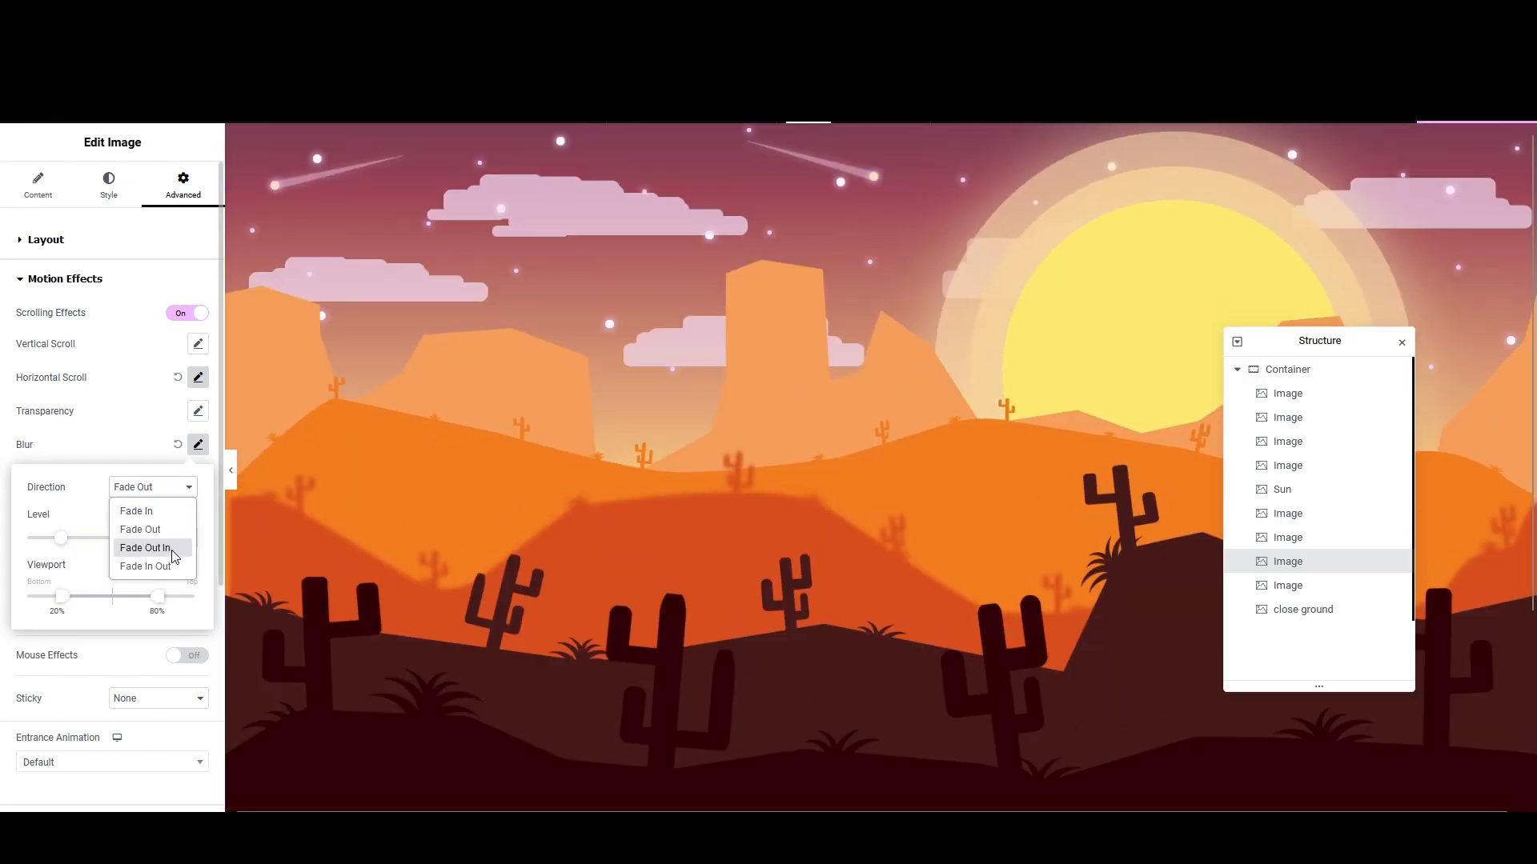
click(152, 547)
click(152, 487)
click(143, 568)
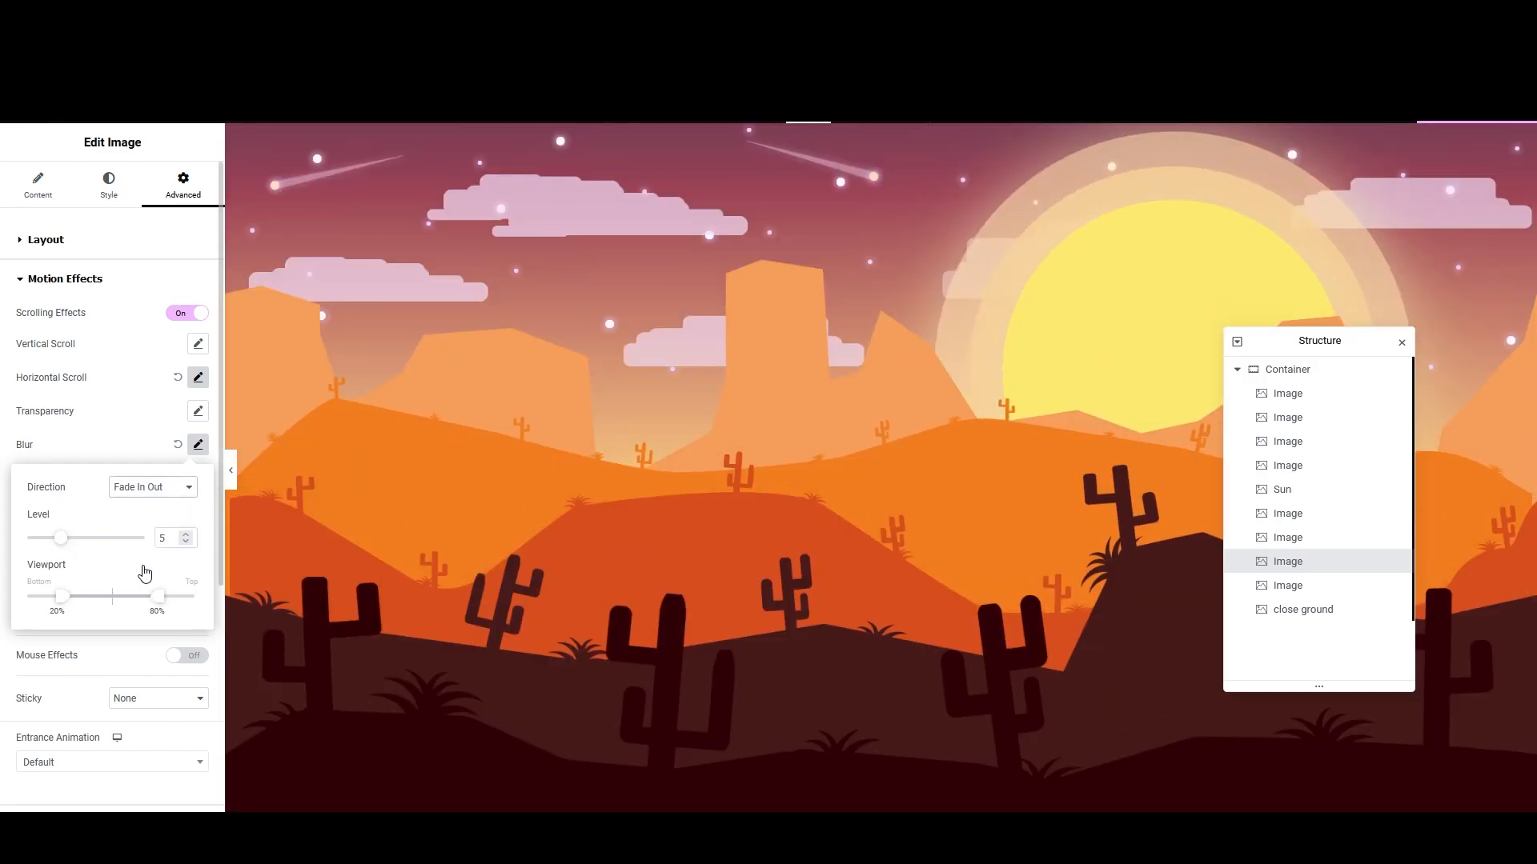
scroll(562, 484, down, 2)
scroll(560, 485, down, 2)
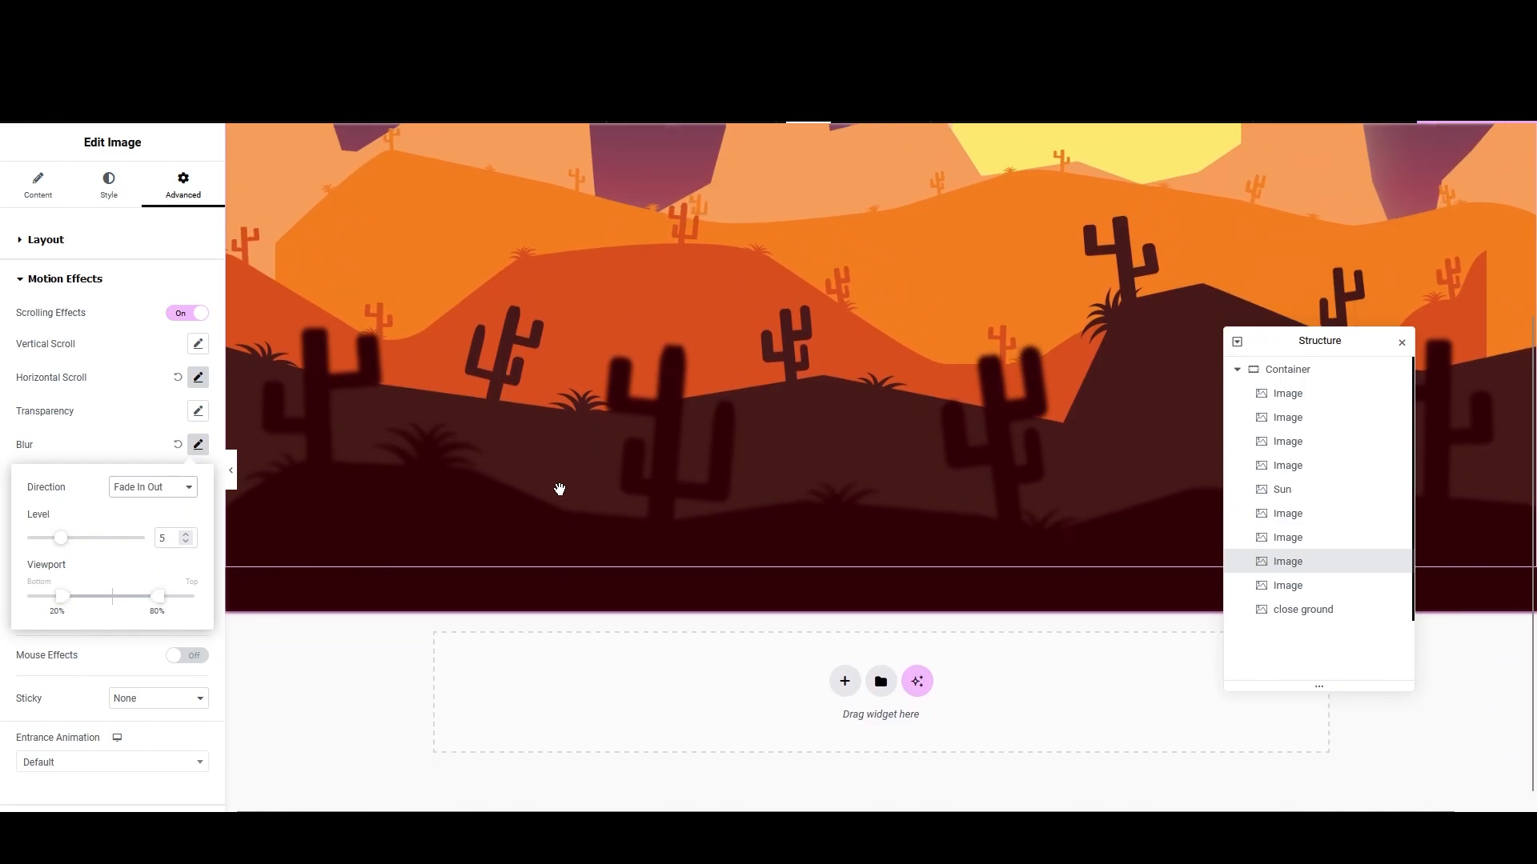
scroll(560, 487, up, 3)
Step: Set the red-orange hills' blur direction back to Fade Out with level 1 and check the effect
click(152, 486)
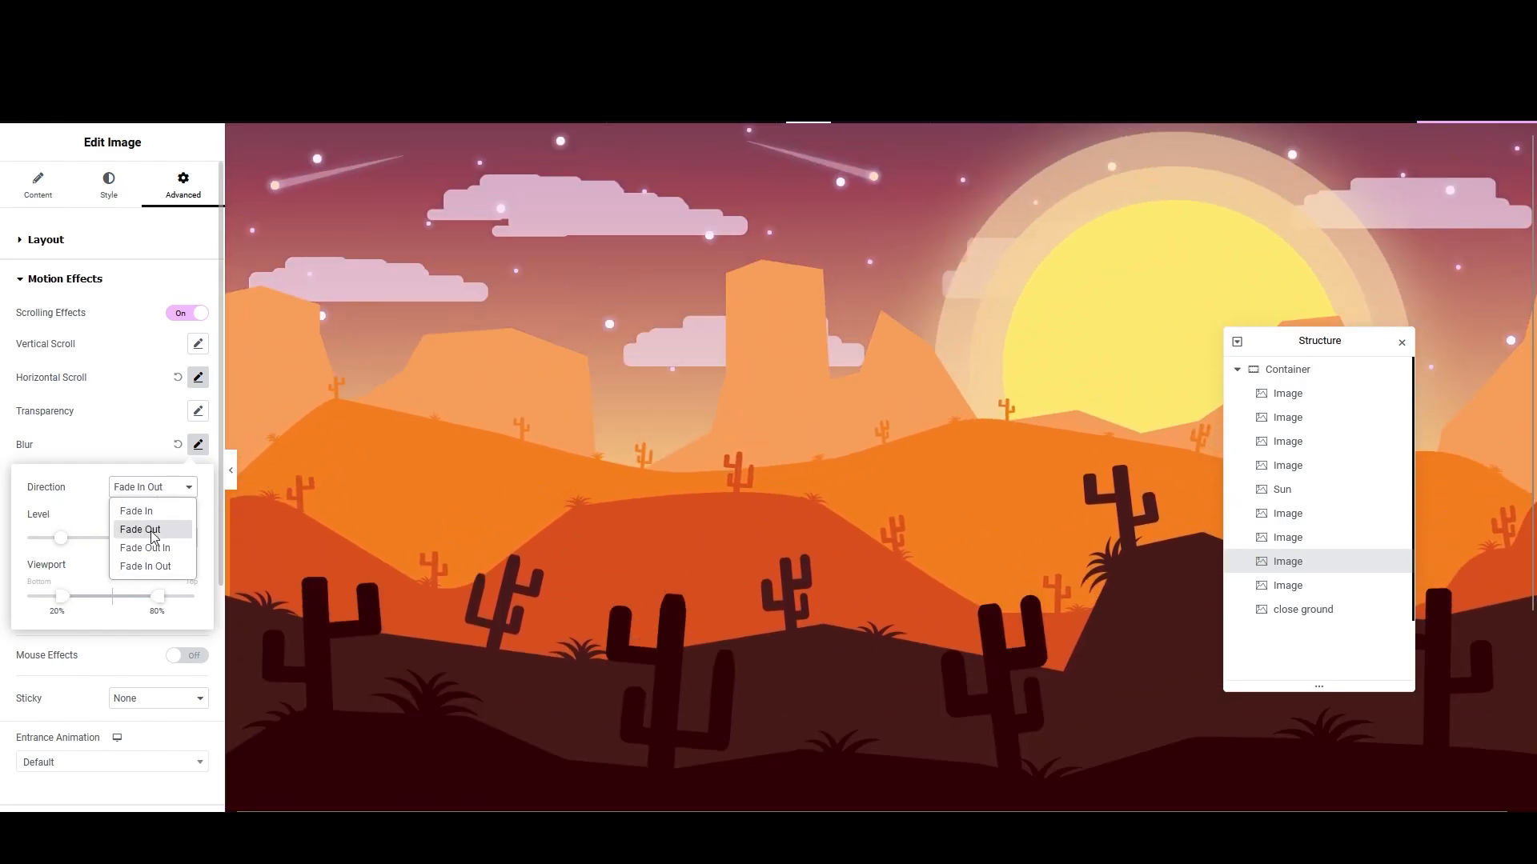
click(152, 532)
drag(61, 538, 28, 547)
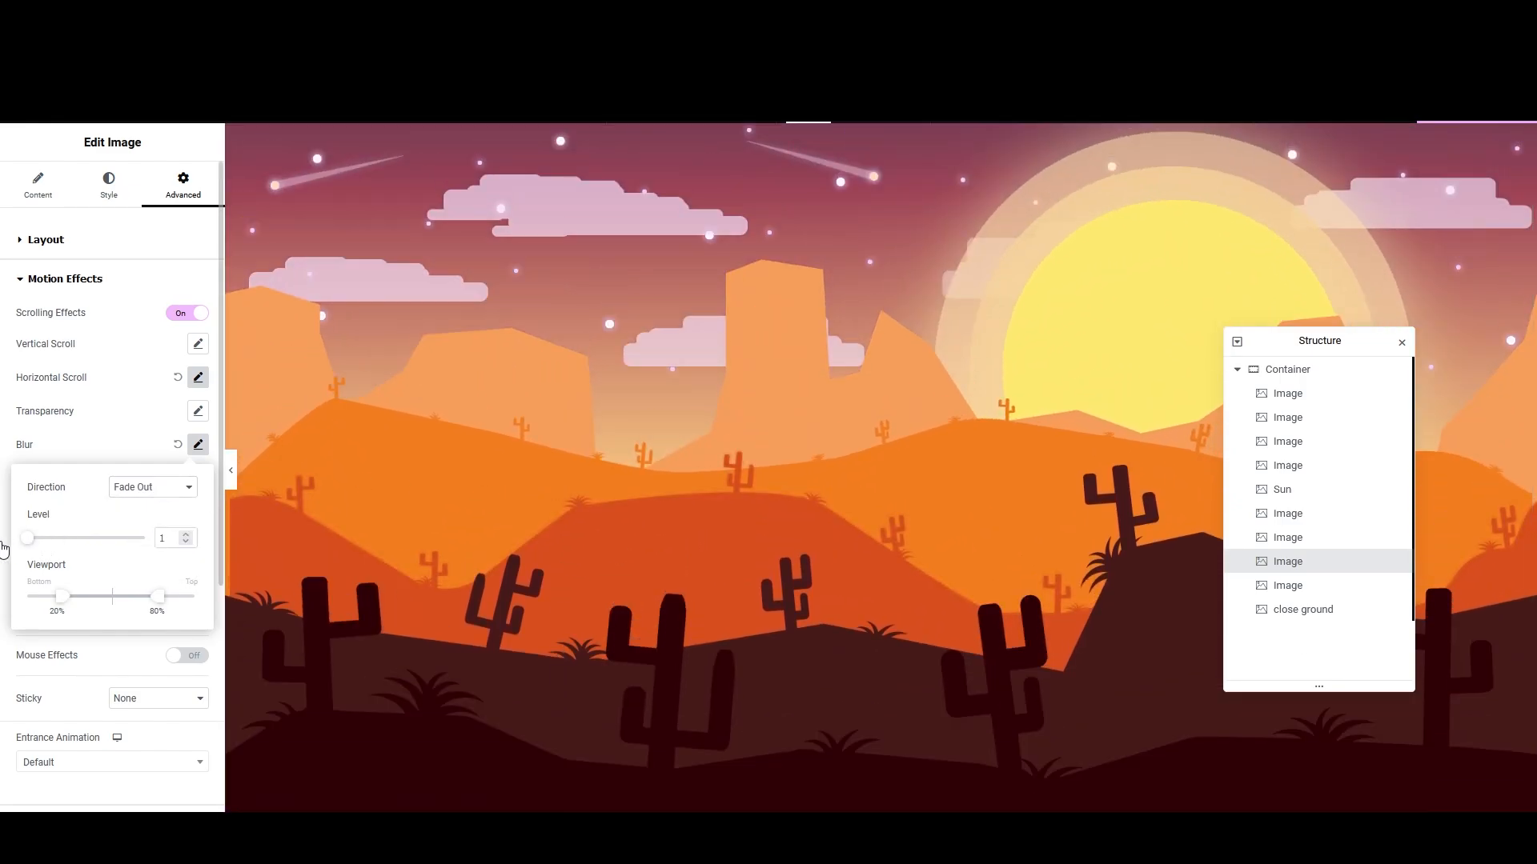
click(4, 548)
scroll(700, 507, down, 2)
scroll(456, 560, up, 2)
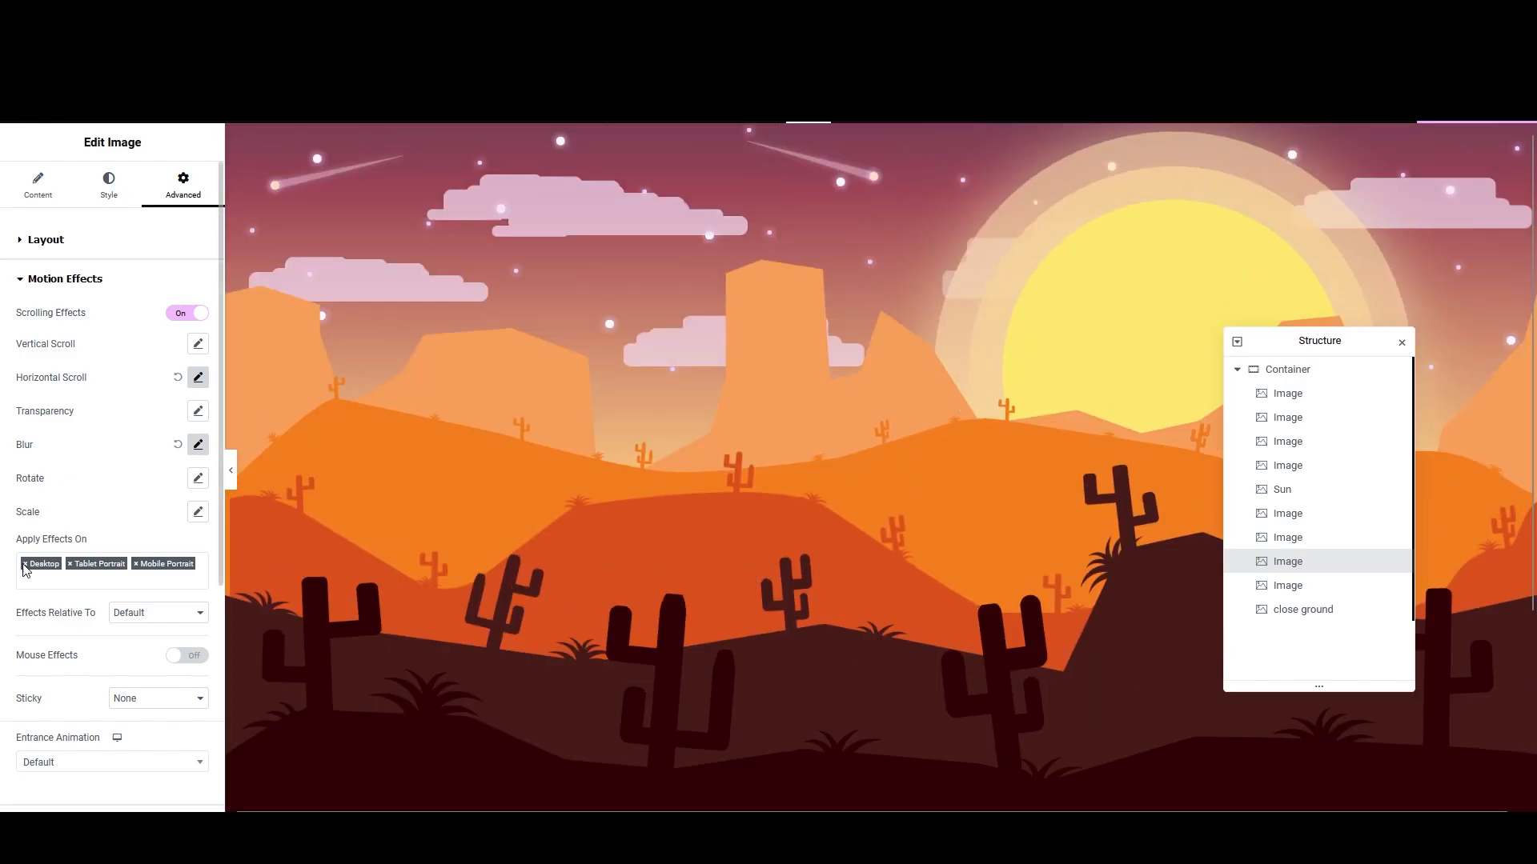
scroll(48, 615, down, 4)
scroll(51, 625, up, 4)
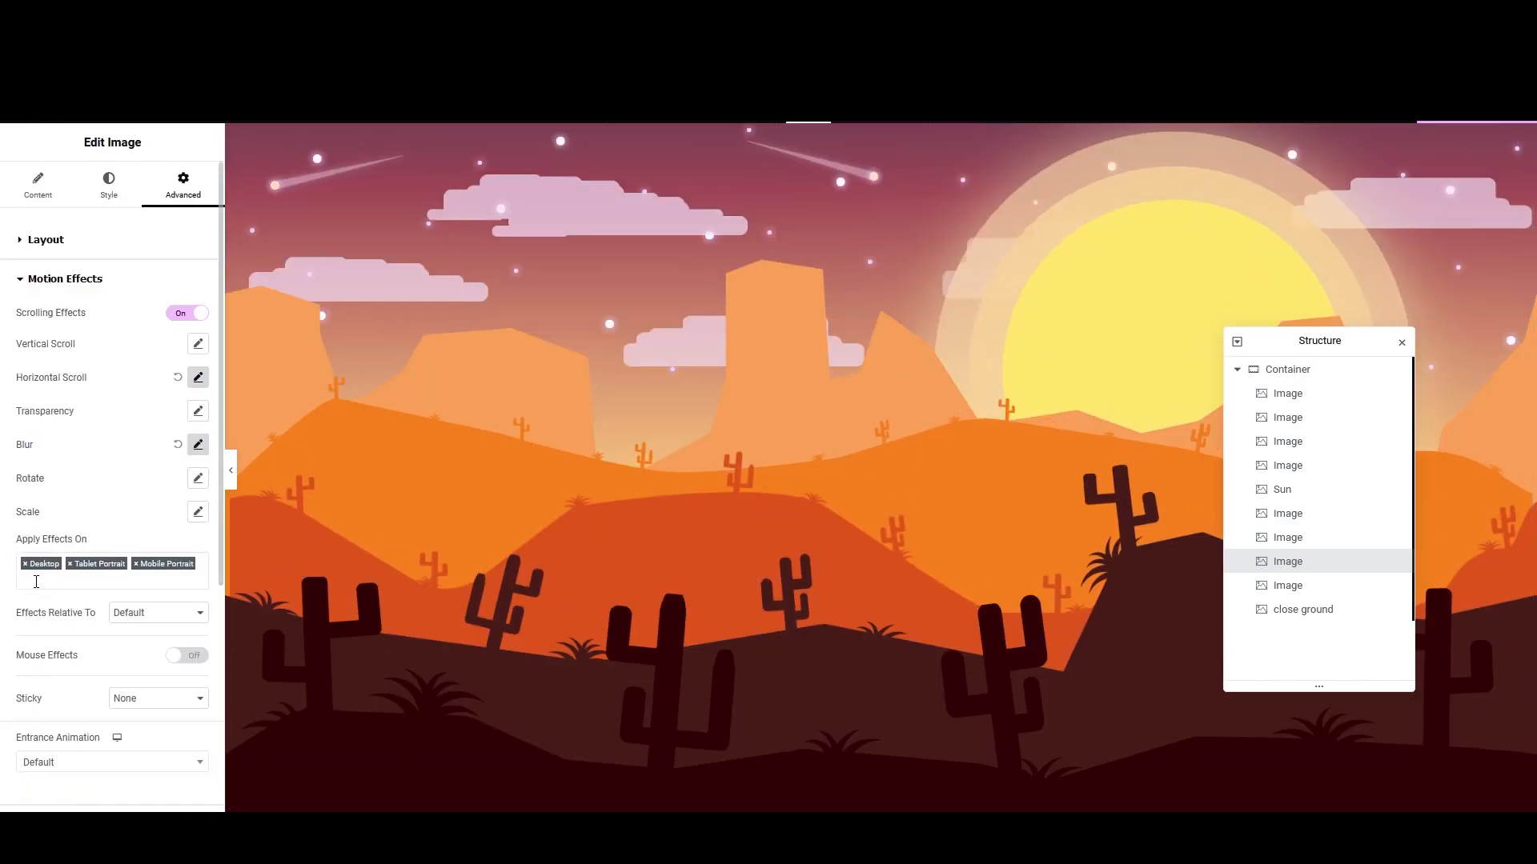
Step: Set the red-orange hills' blur level to 3 and its upper viewport limit to 100%, and check the effect
click(198, 443)
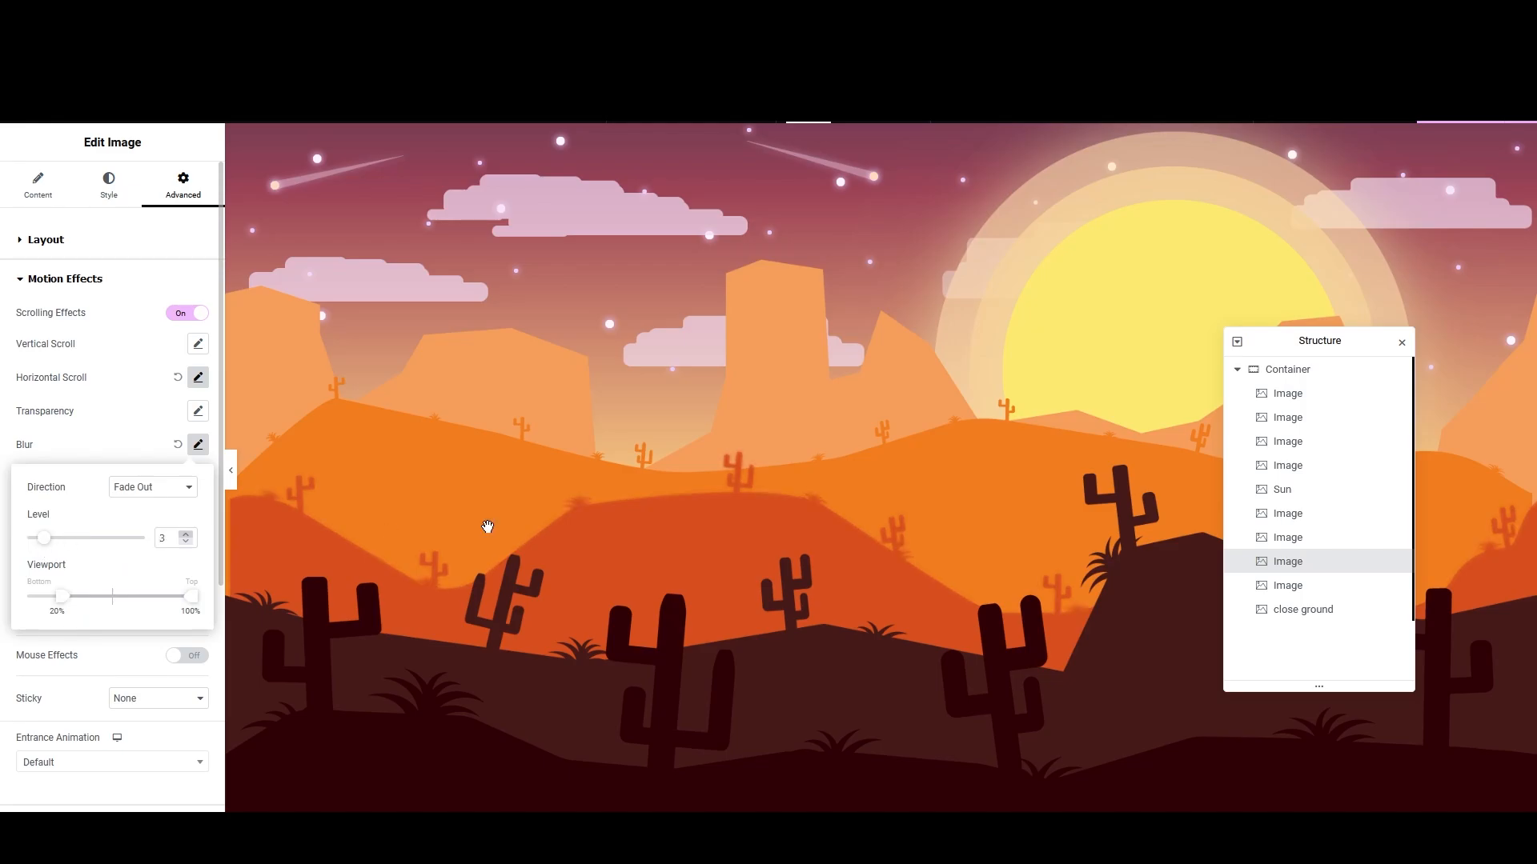
scroll(632, 507, down, 2)
scroll(631, 508, up, 2)
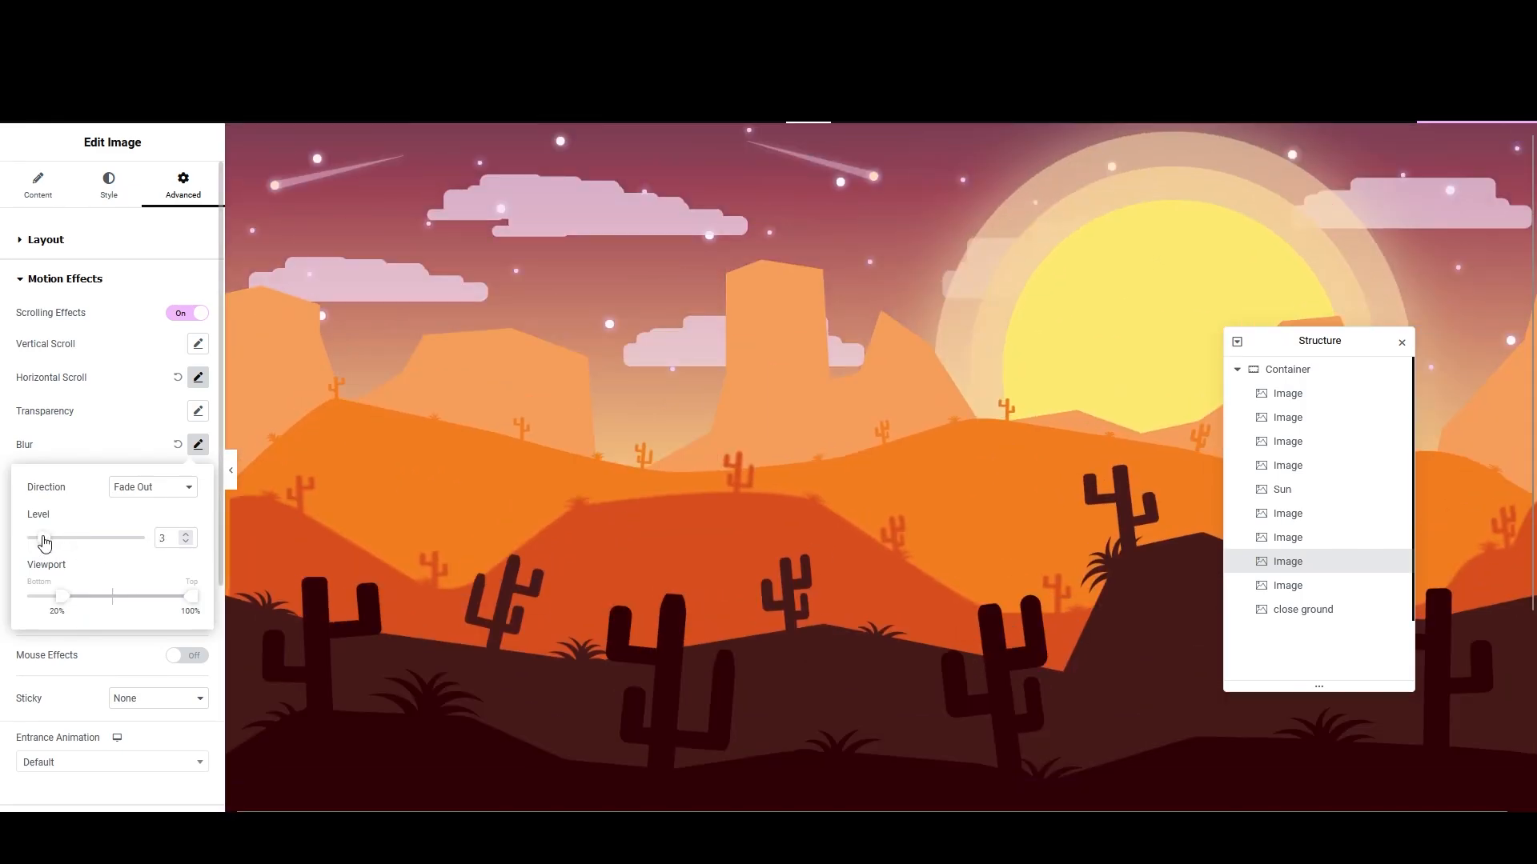
Step: Set the red-orange hills' blur level to 2, check it on the canvas and close the blur settings
scroll(576, 500, down, 1)
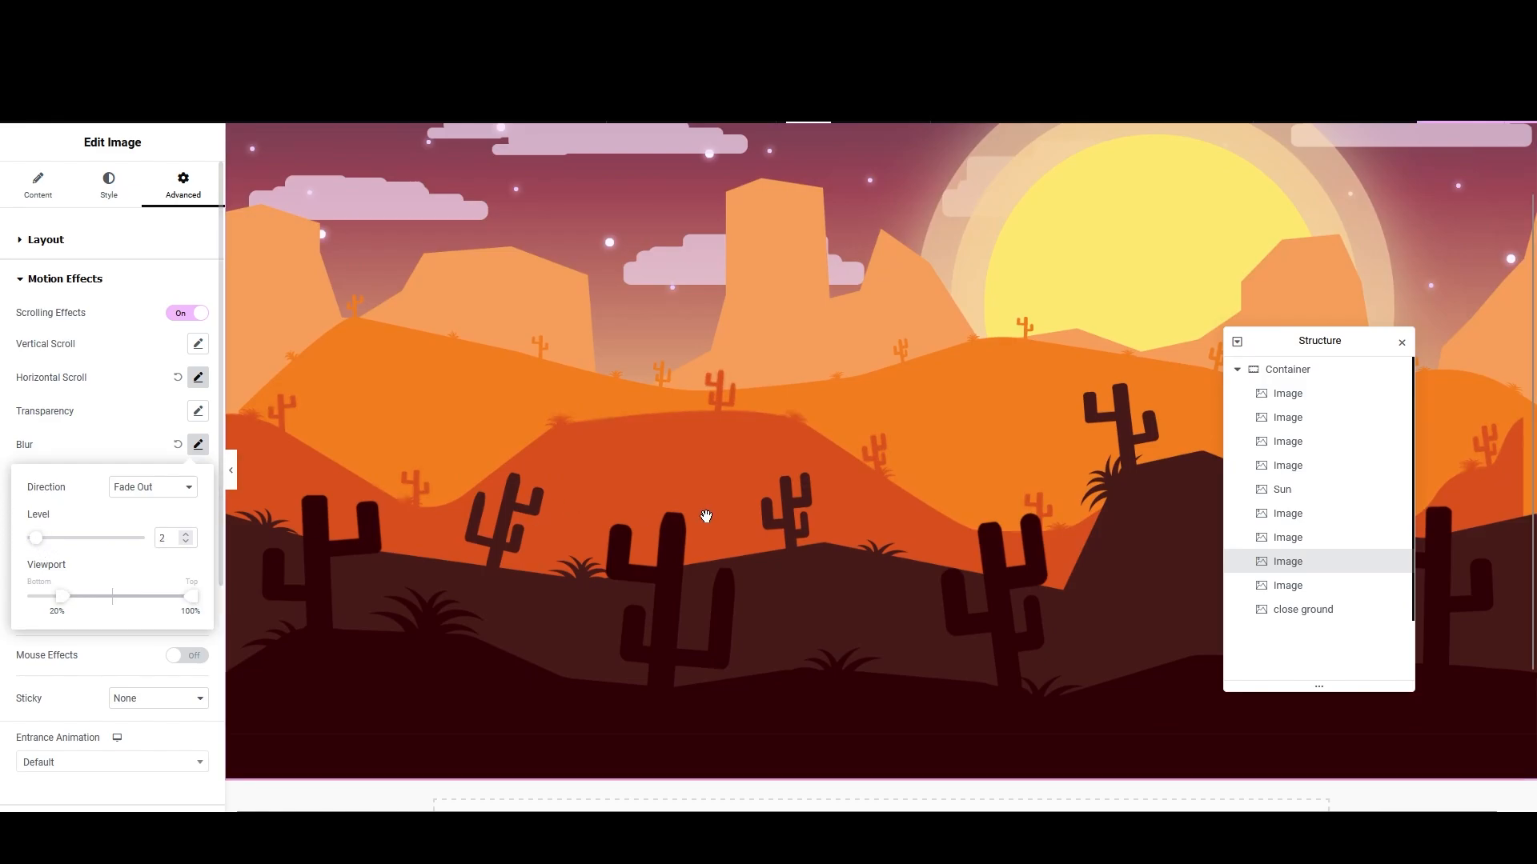
scroll(703, 521, down, 3)
scroll(701, 526, up, 4)
scroll(700, 530, down, 3)
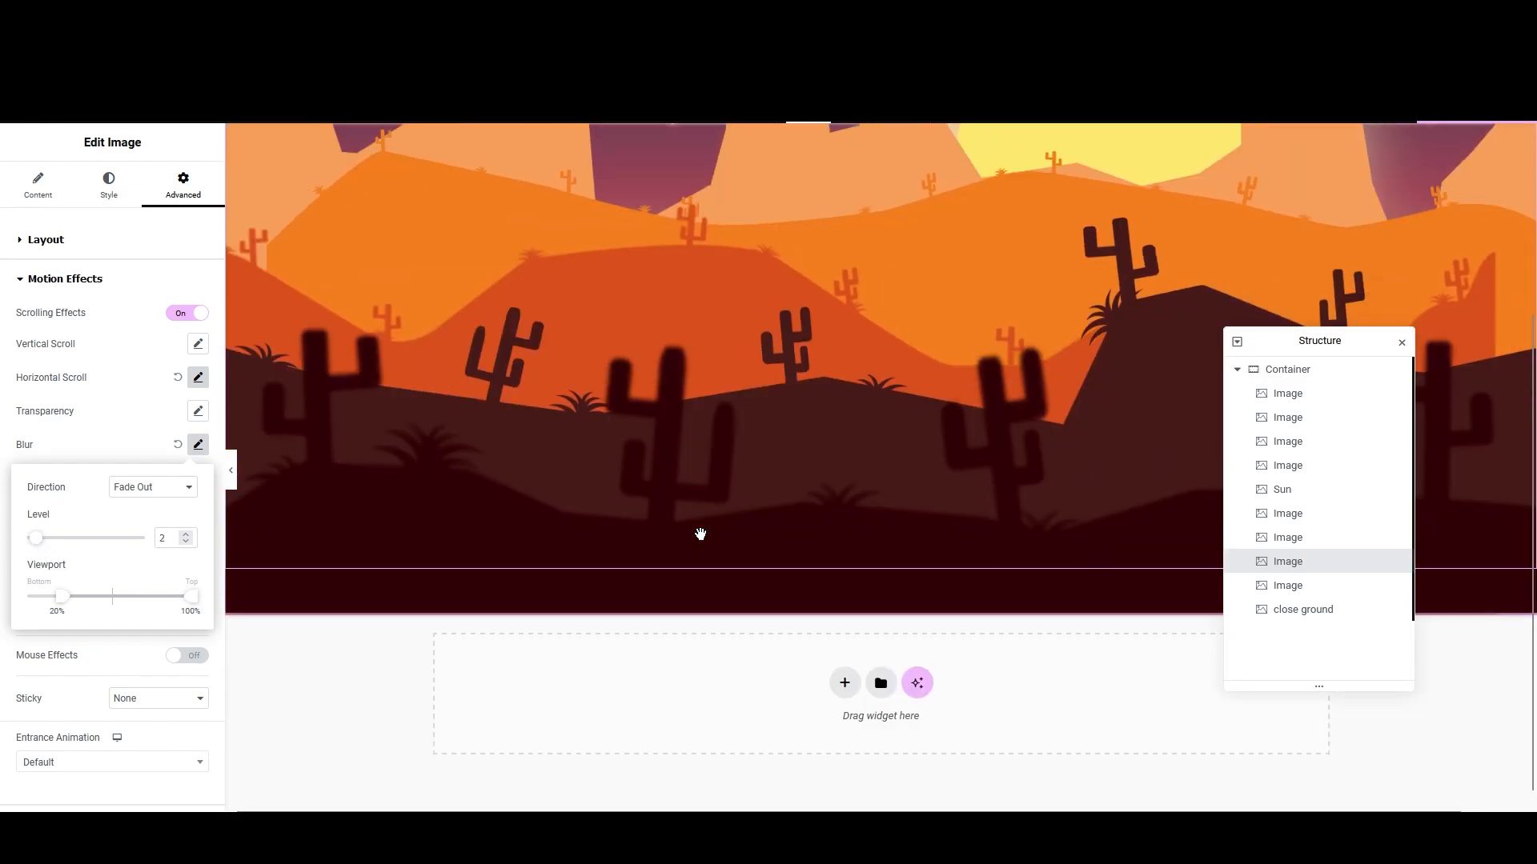
scroll(700, 532, up, 3)
click(197, 449)
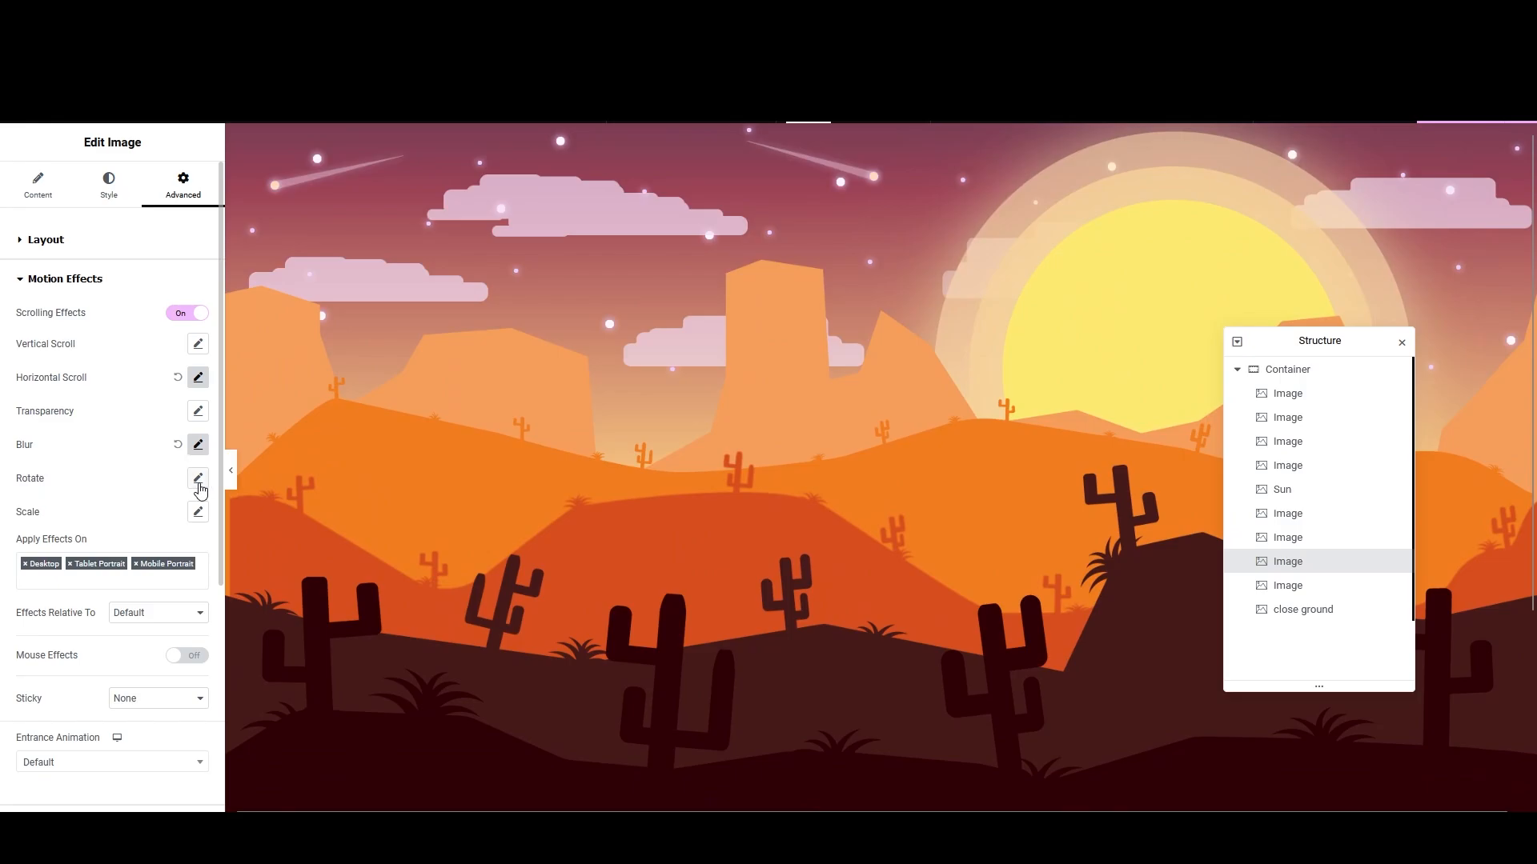
Step: Select image layers and toggle visibility to identify the dark brown cactus hills image
click(1333, 538)
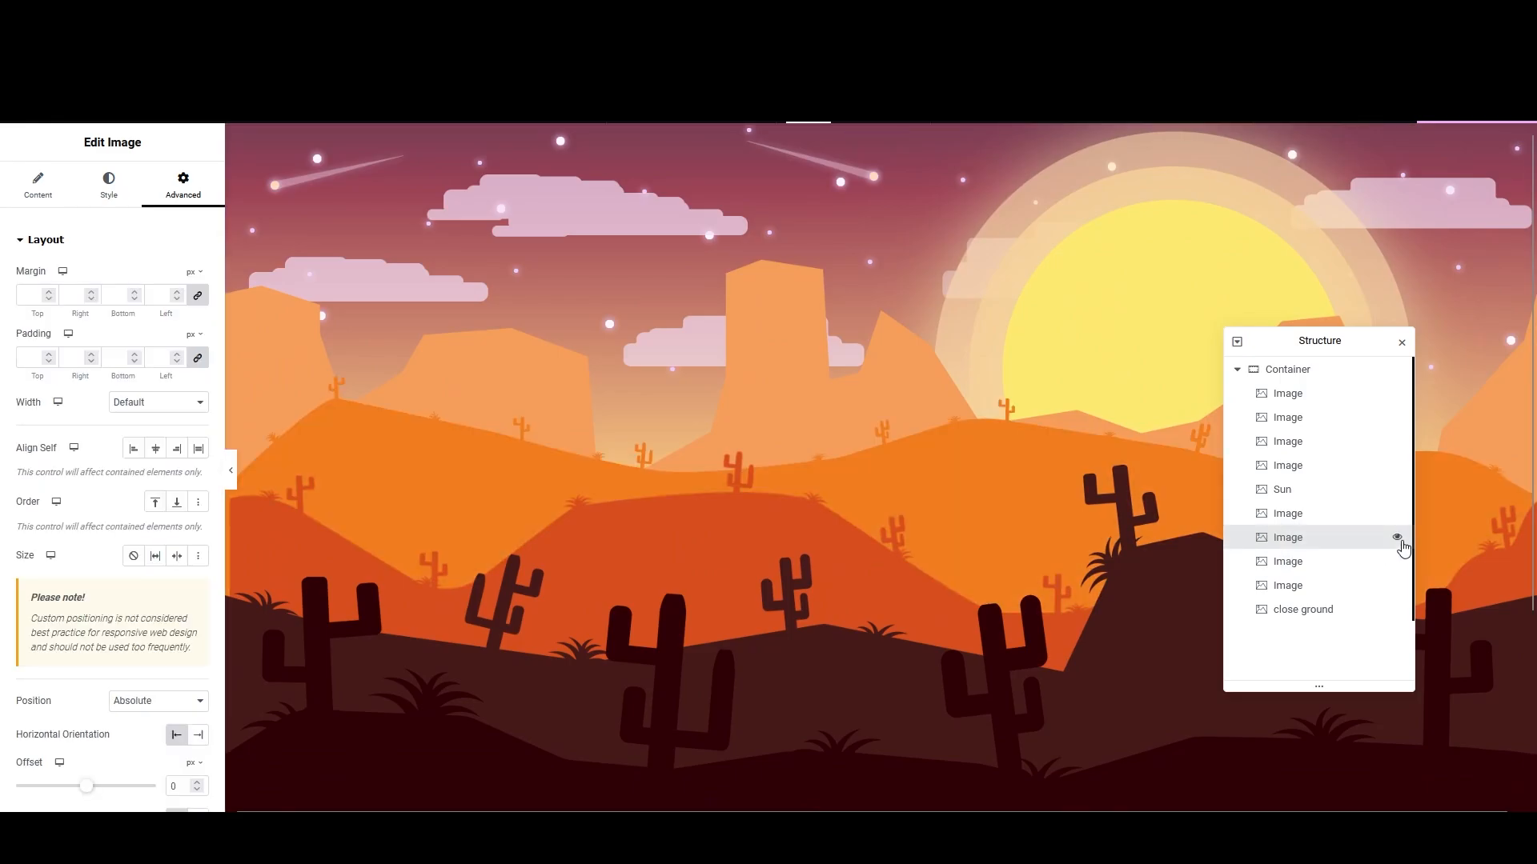
click(1402, 591)
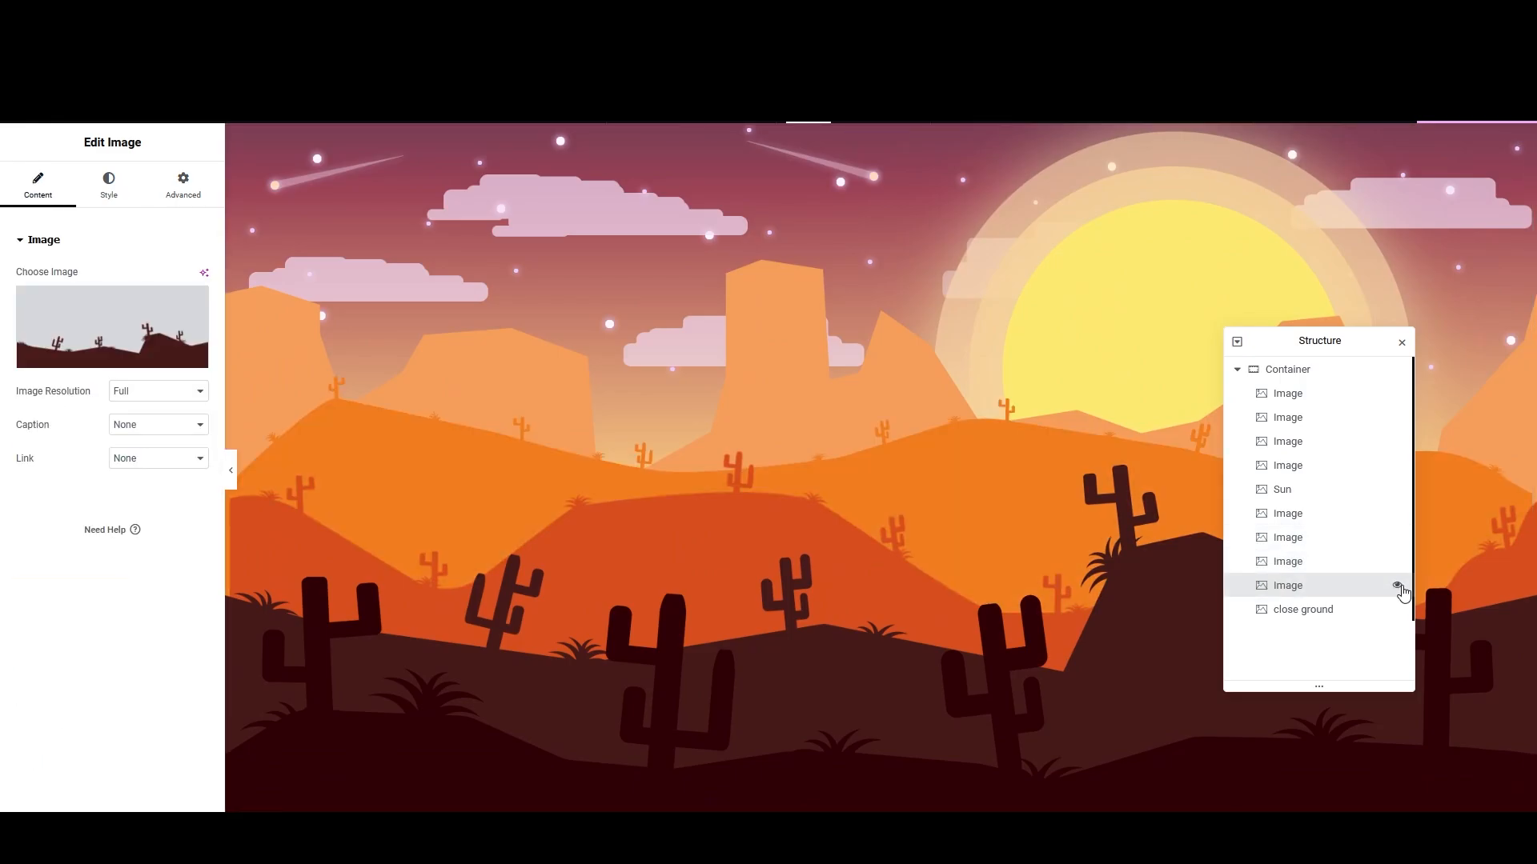
click(1399, 588)
click(1399, 588)
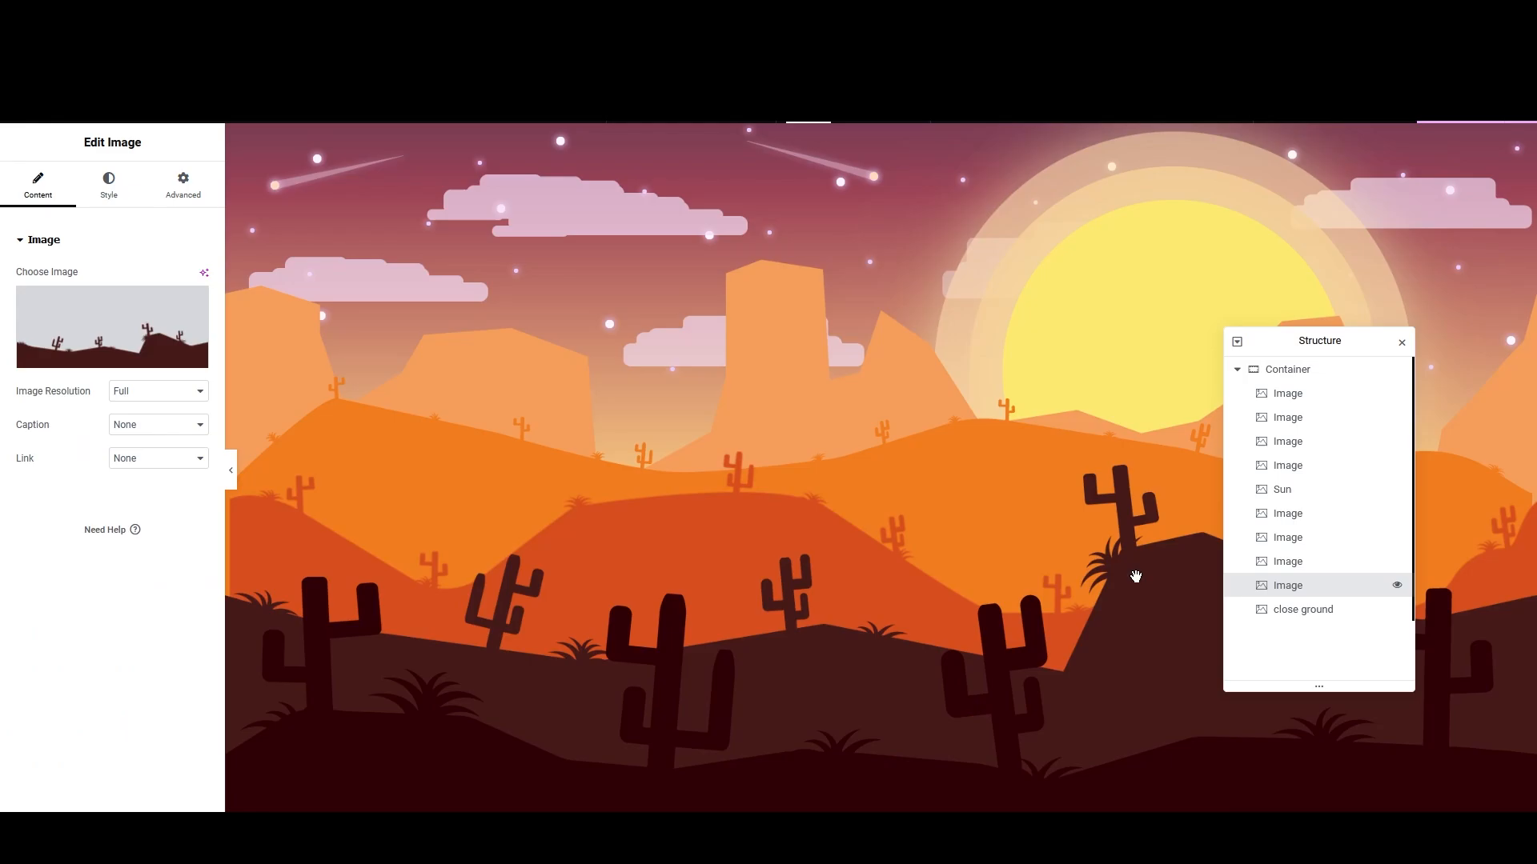
Step: Enable scrolling effects on the dark brown cactus hills, add a Fade In blur at level 3 and check it on the canvas
click(180, 200)
scroll(58, 556, down, 10)
click(36, 524)
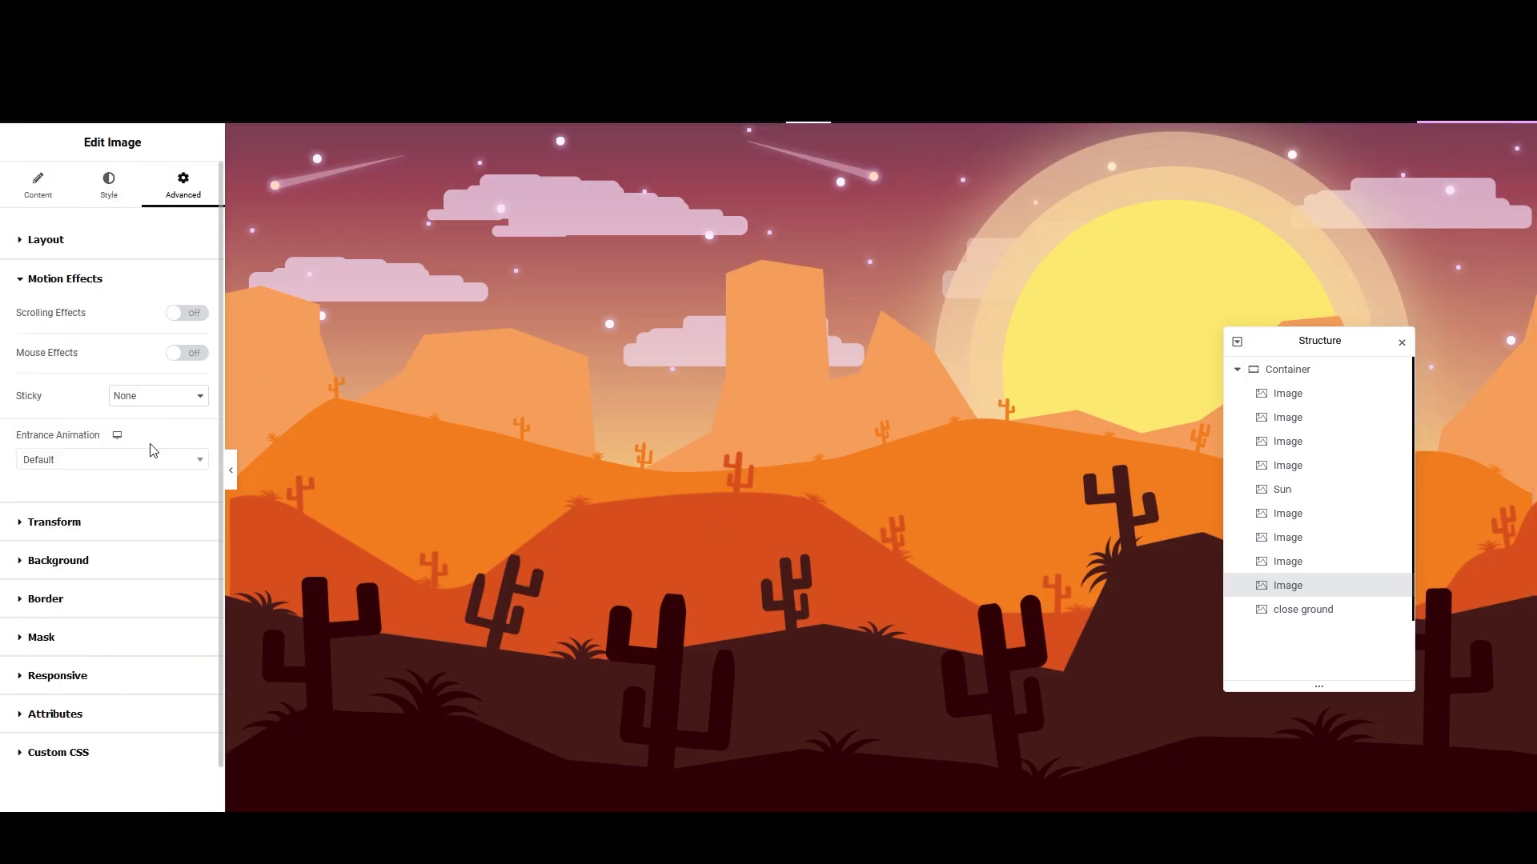
click(189, 314)
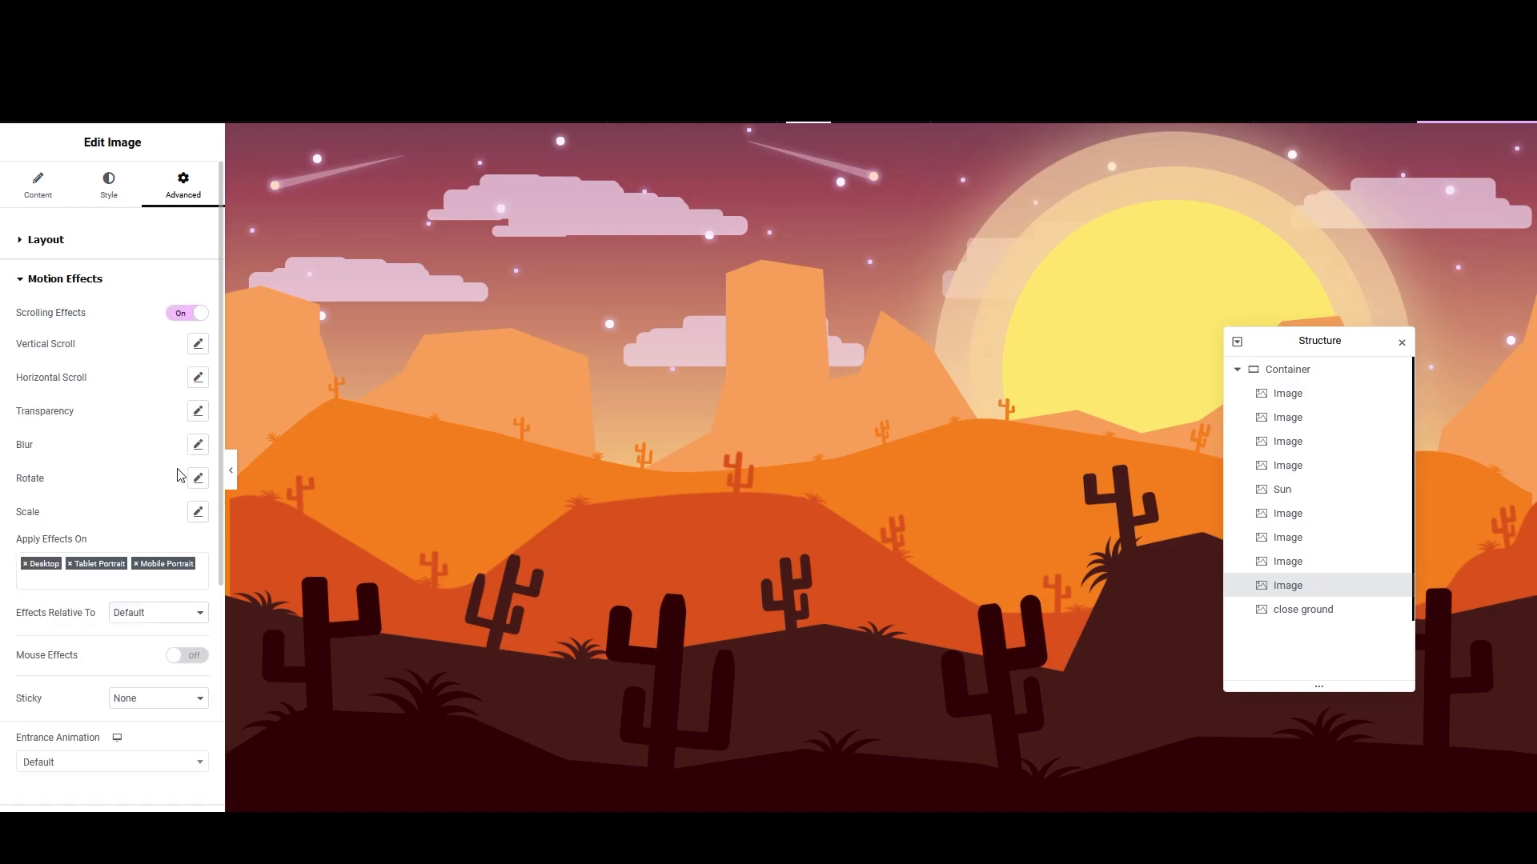
click(198, 446)
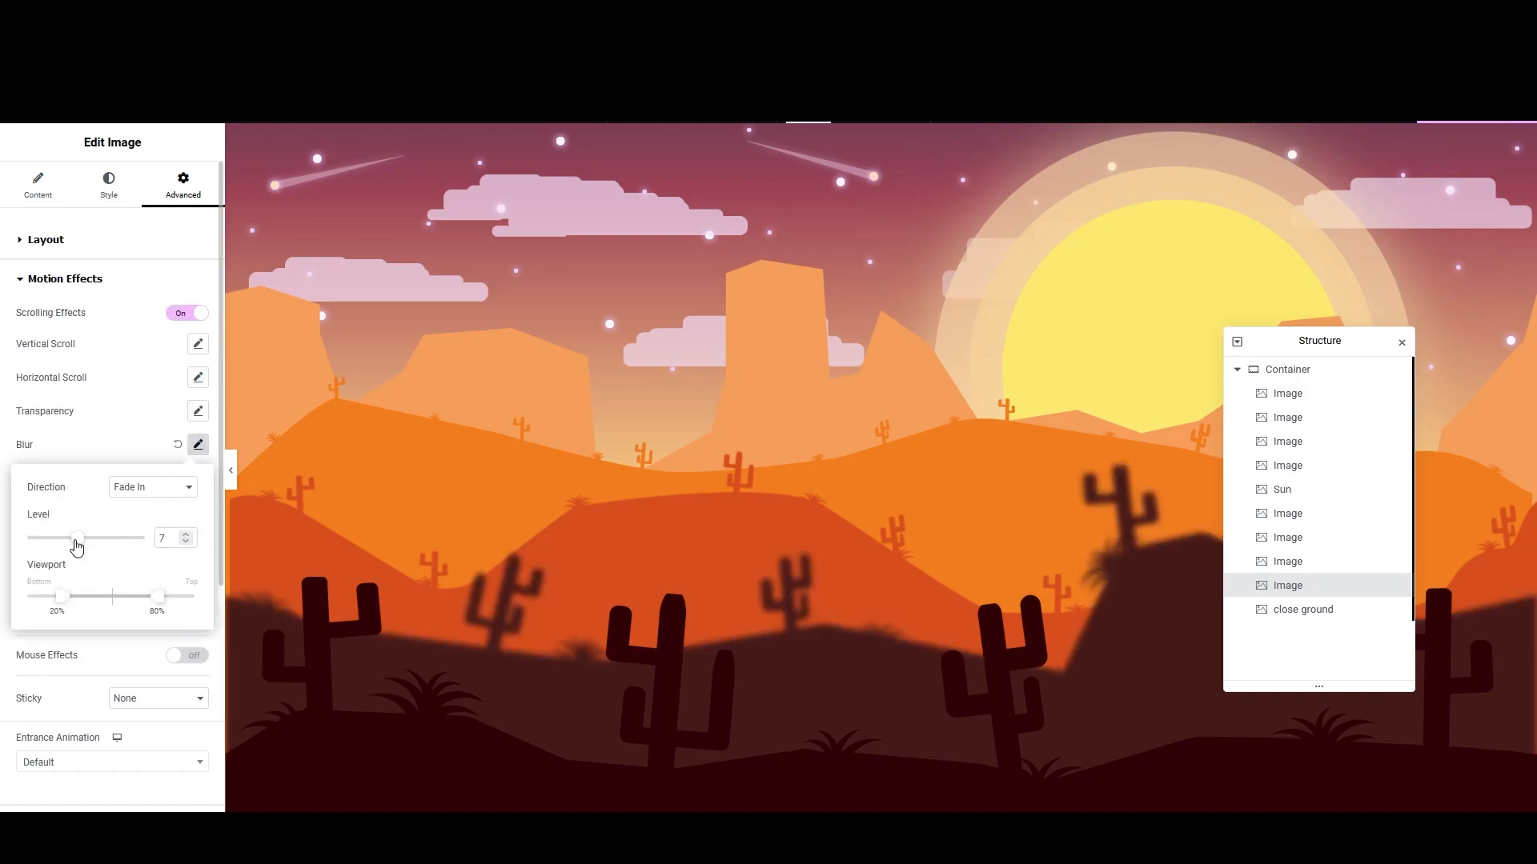
drag(73, 541, 39, 538)
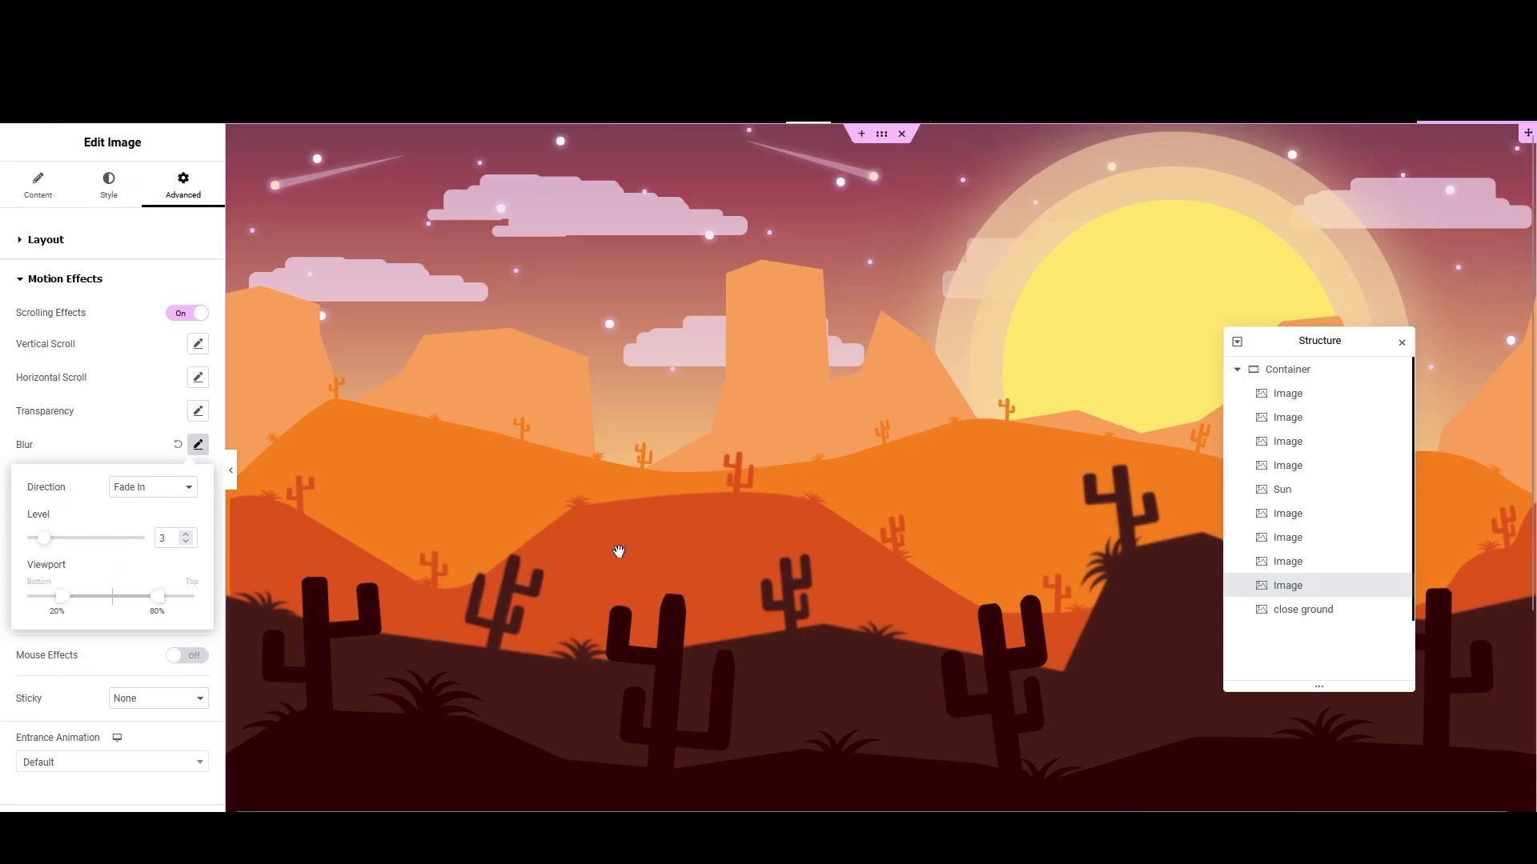
scroll(618, 548, down, 5)
scroll(619, 548, up, 5)
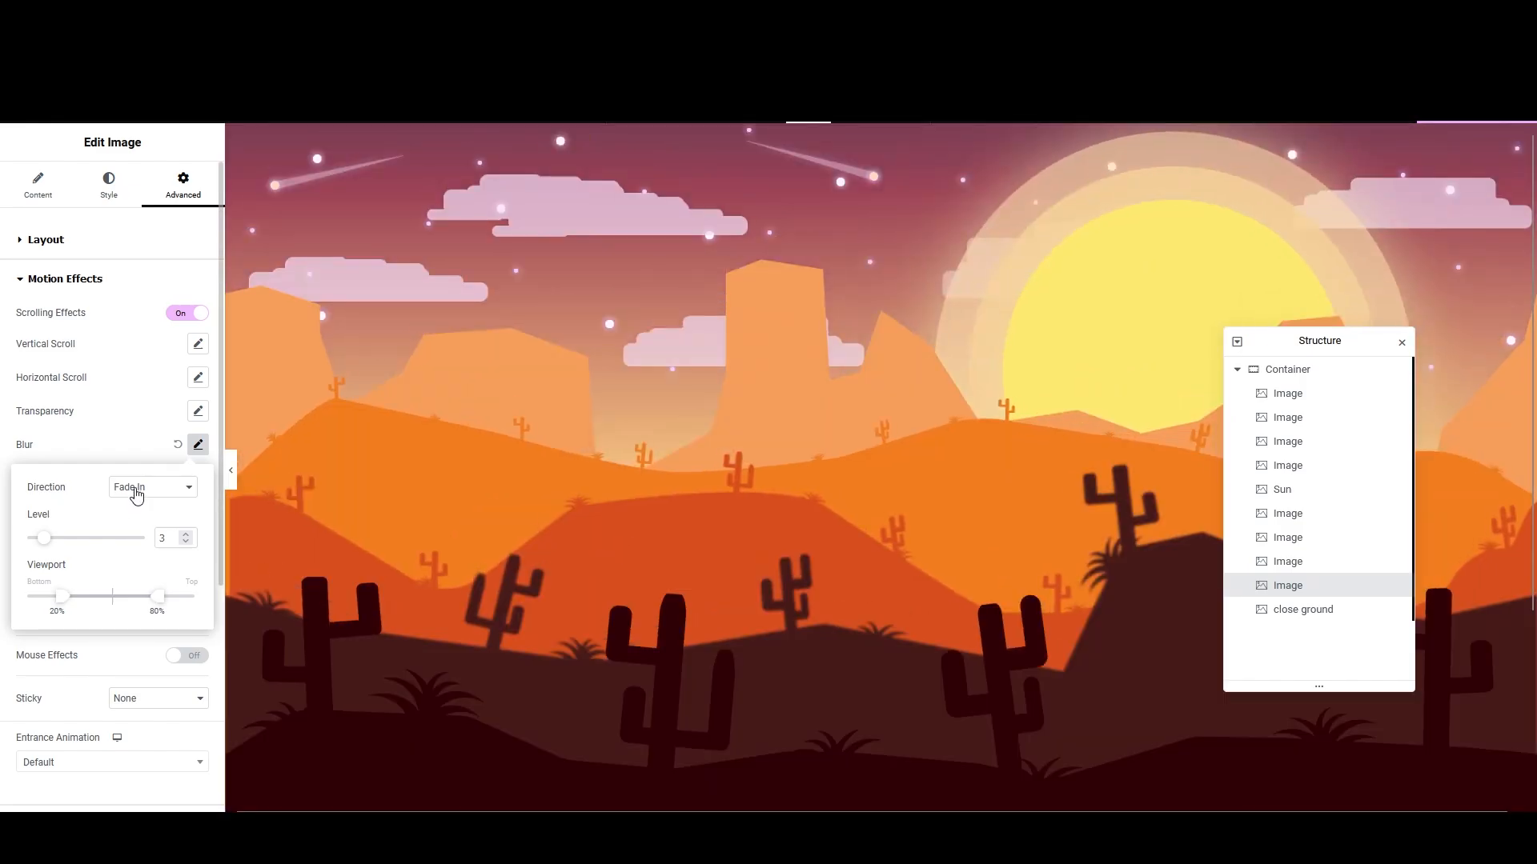
Step: Switch the dark brown cactus hills' blur direction to Fade Out and check the effect on the canvas
click(152, 488)
click(140, 530)
click(471, 559)
scroll(539, 526, down, 5)
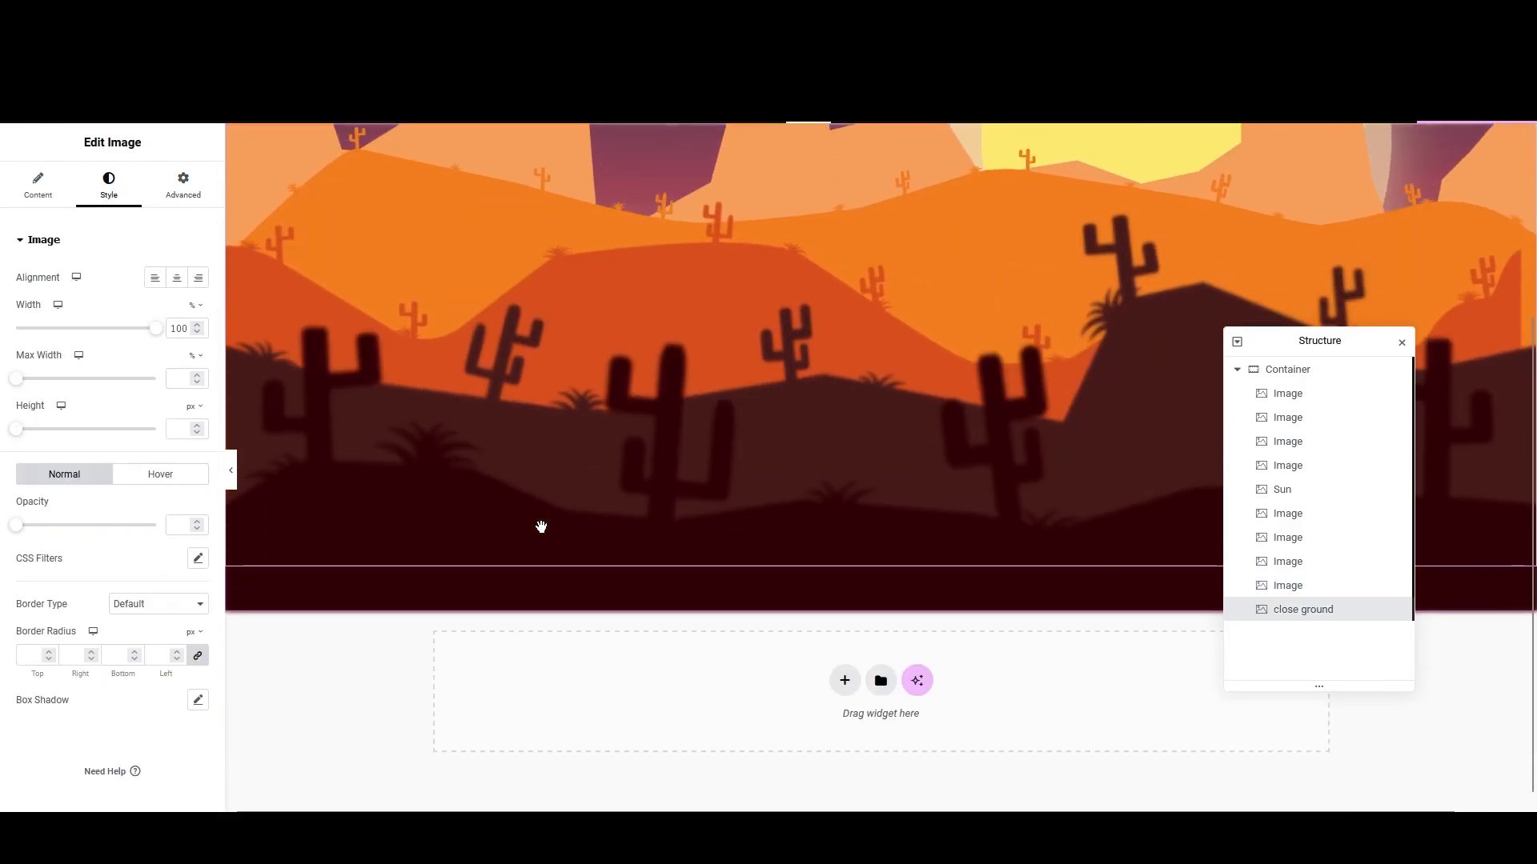
scroll(425, 556, up, 5)
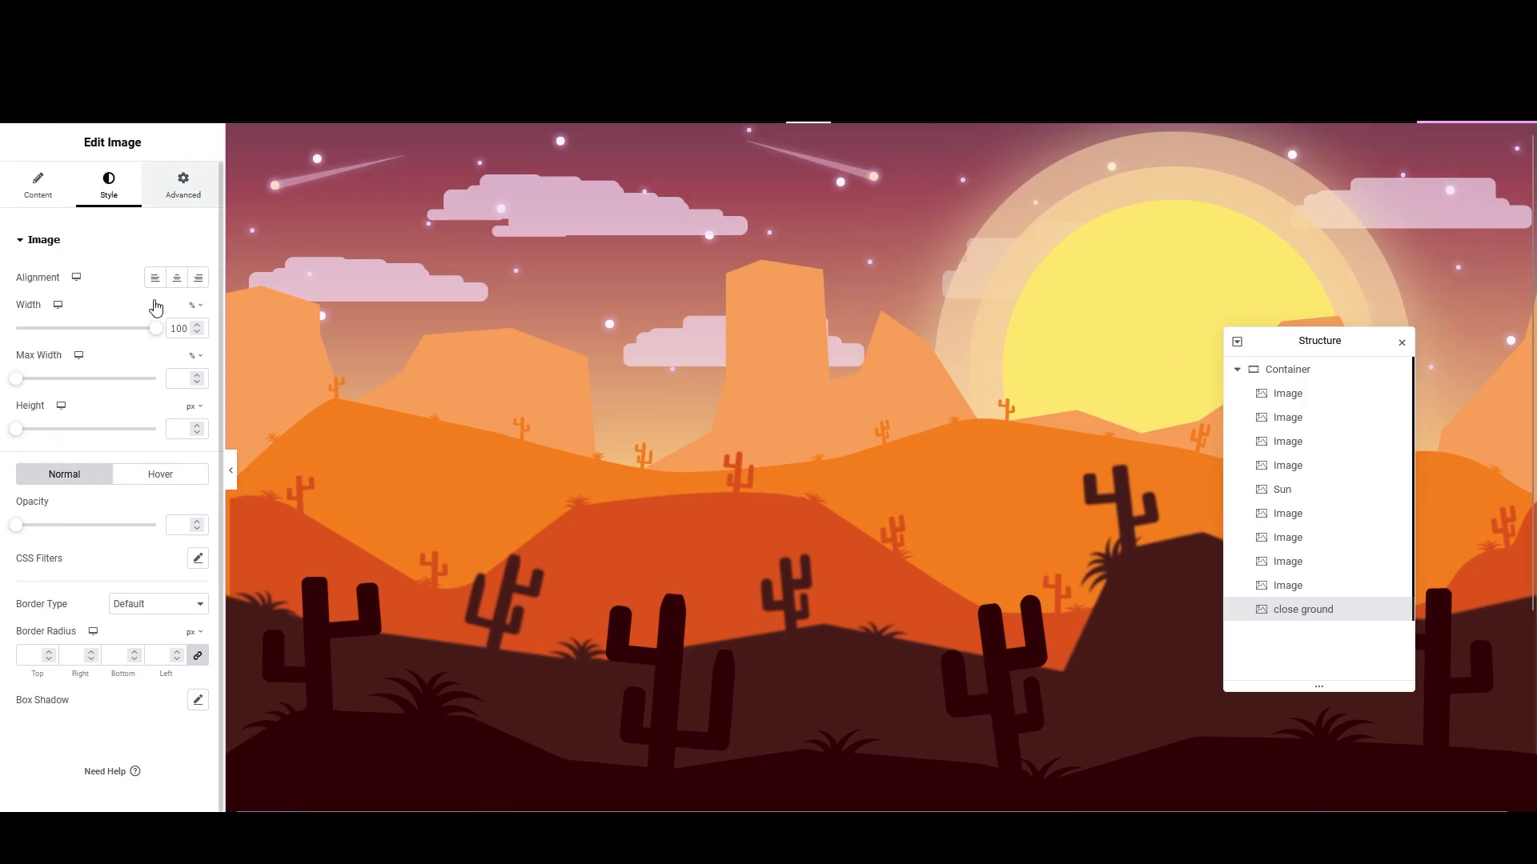
Step: Set the close ground layer's Fade Out blur to level 4 and check it on the canvas
click(183, 186)
scroll(78, 526, down, 5)
click(78, 514)
click(198, 445)
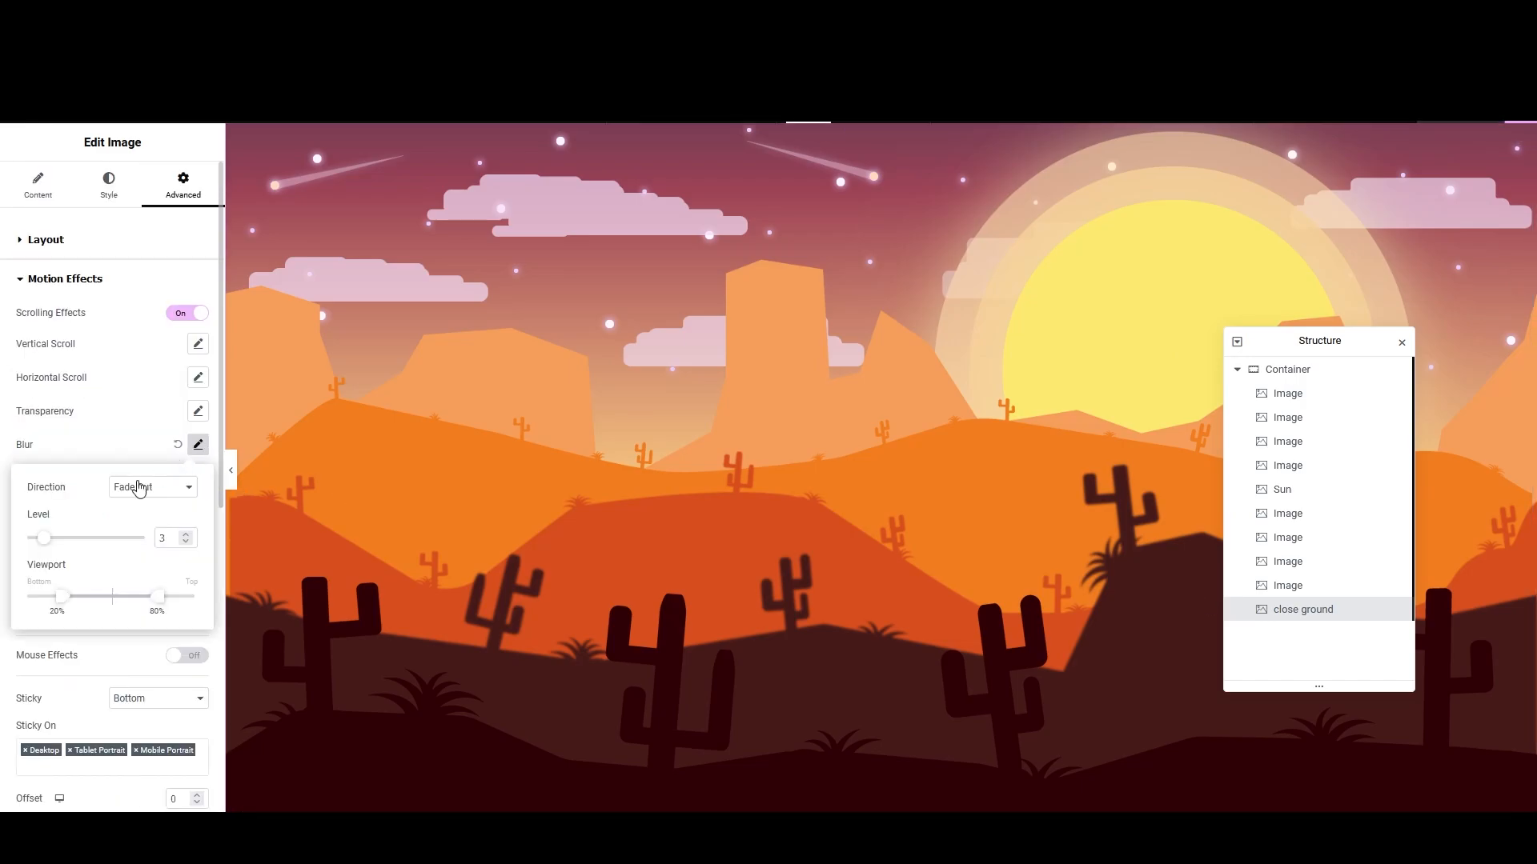
scroll(480, 541, down, 3)
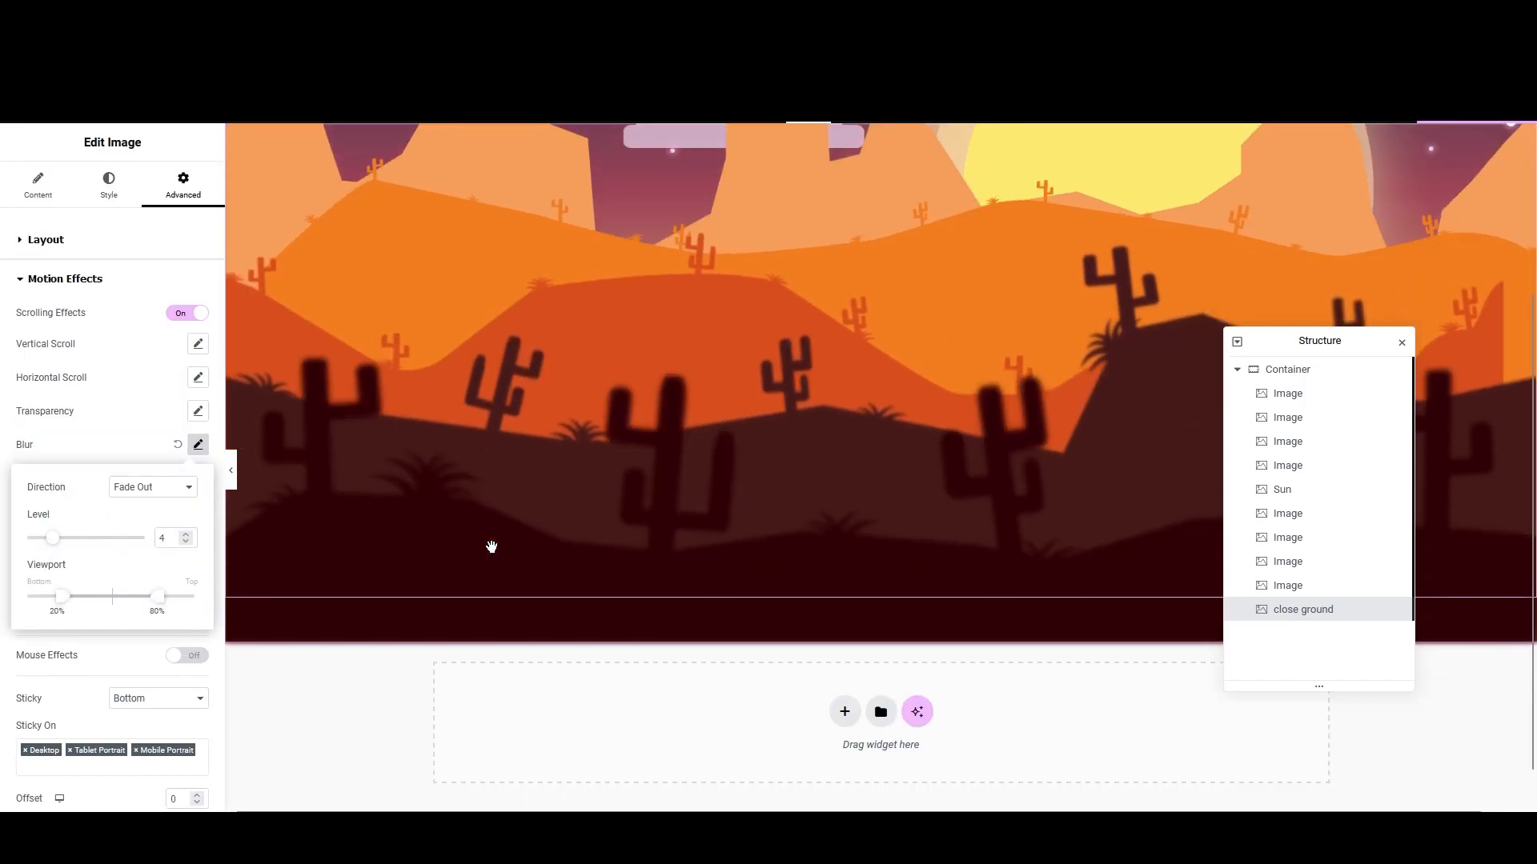
scroll(490, 542, up, 3)
Step: Preview the page and scroll through the hero section to examine the foreground blur effects
click(643, 214)
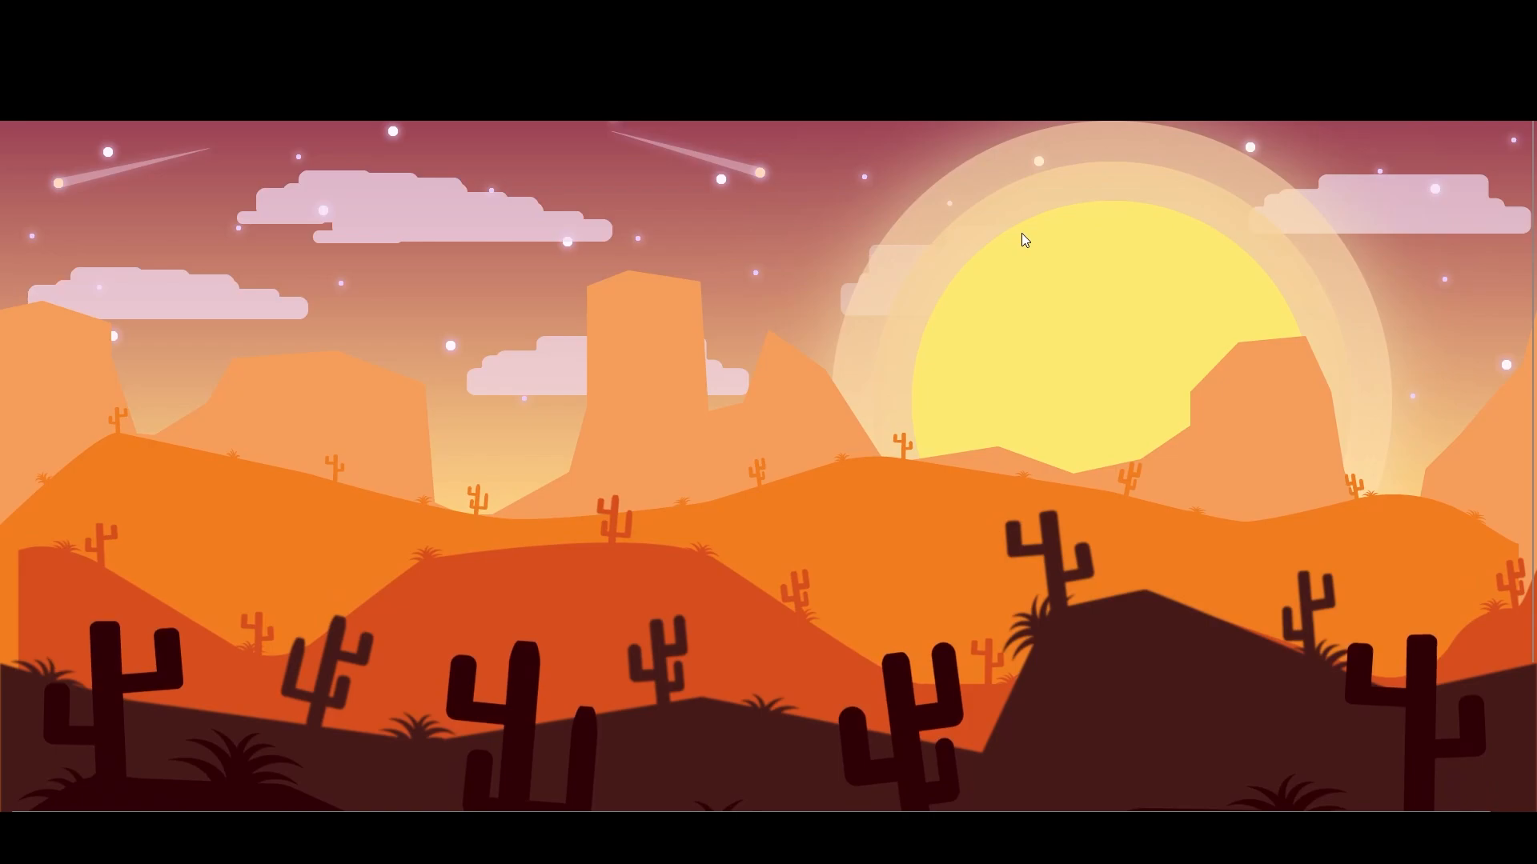
scroll(1021, 262, down, 1)
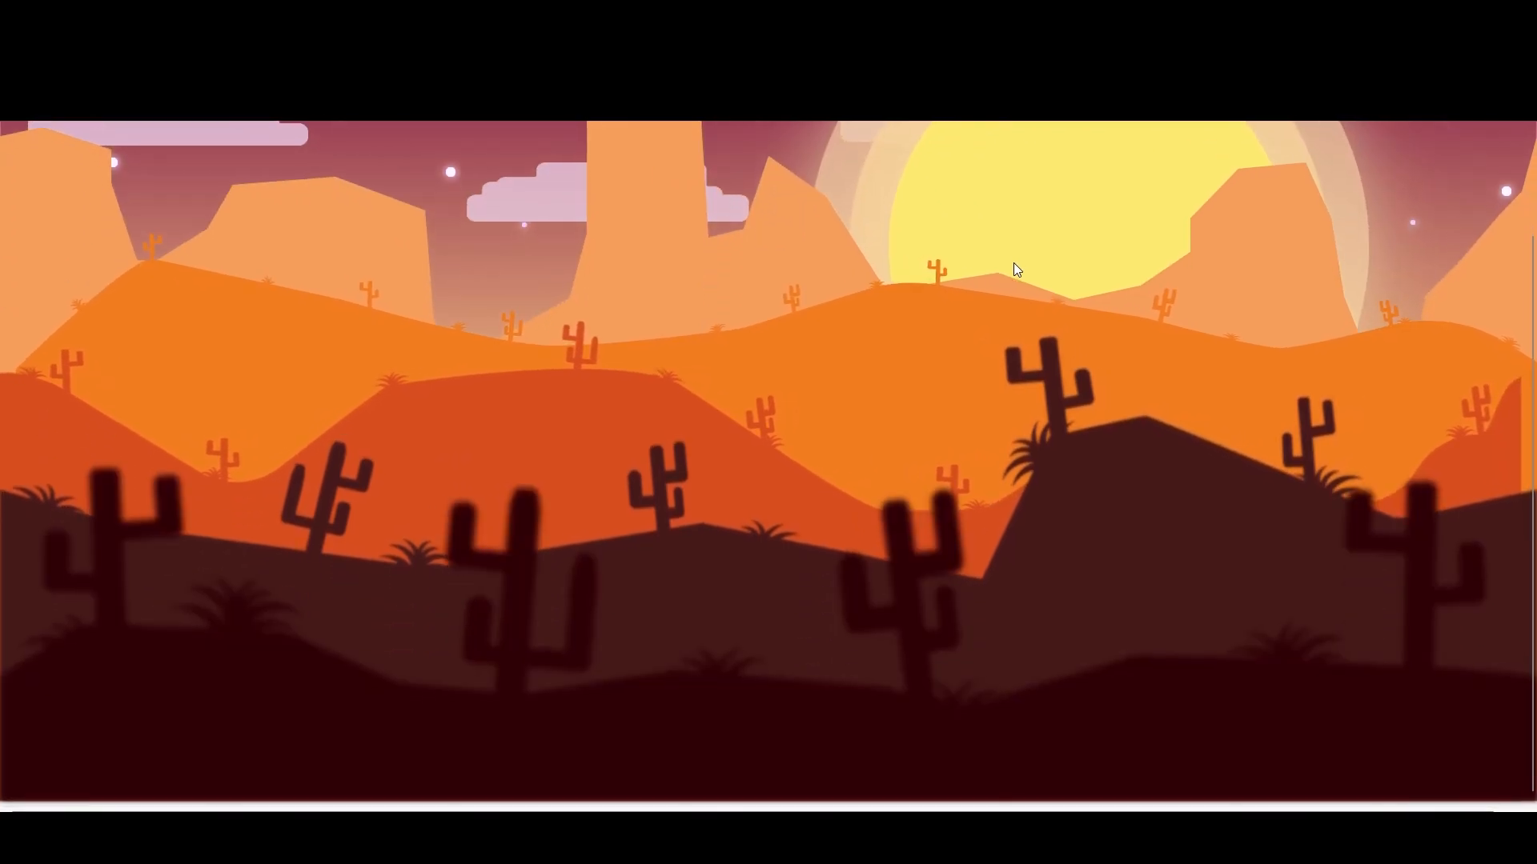
scroll(1002, 282, down, 3)
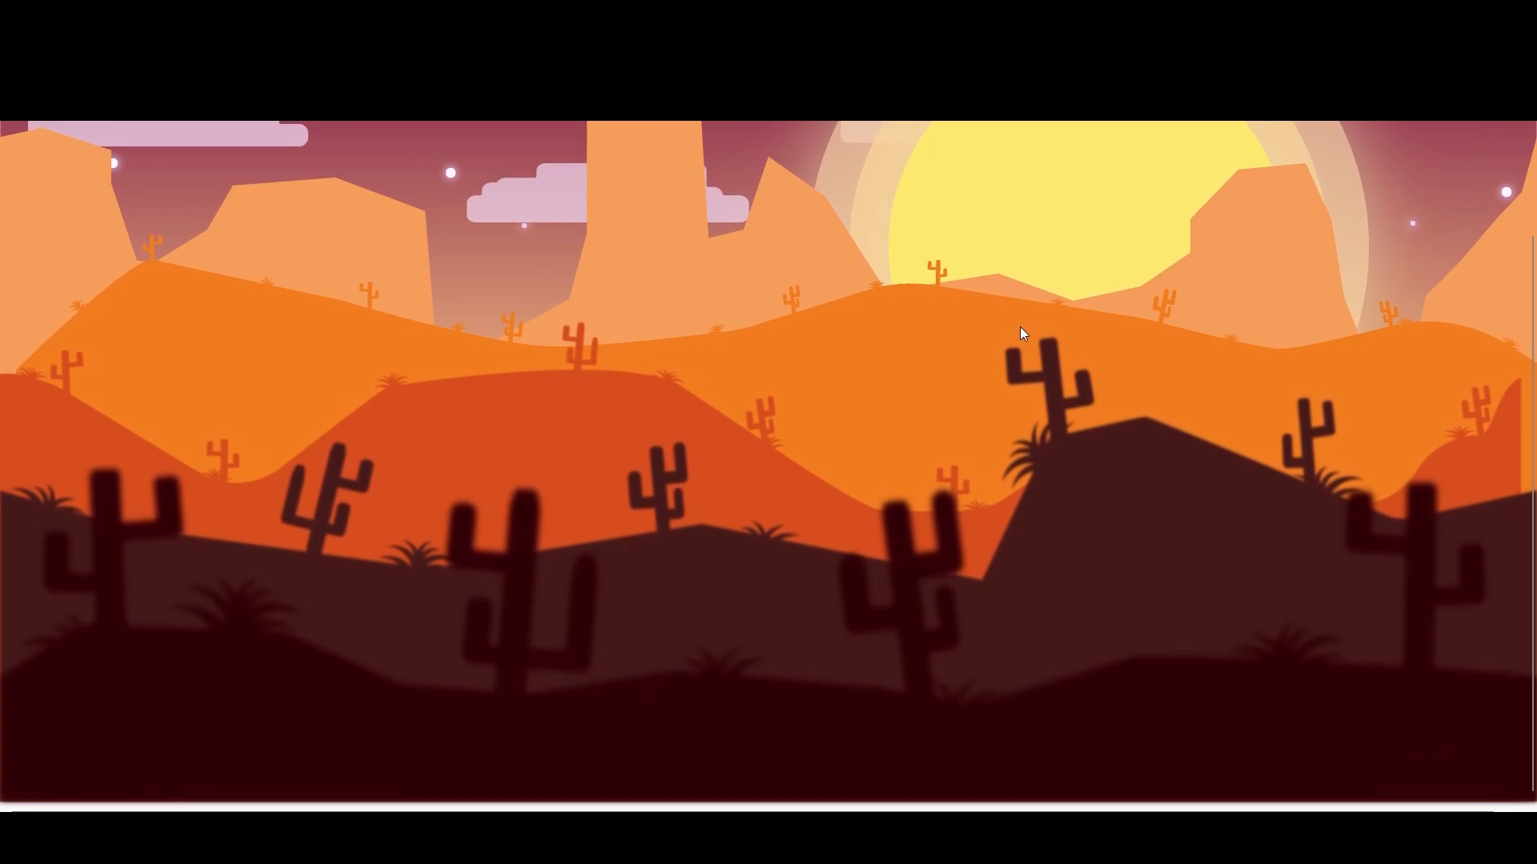
scroll(794, 300, up, 4)
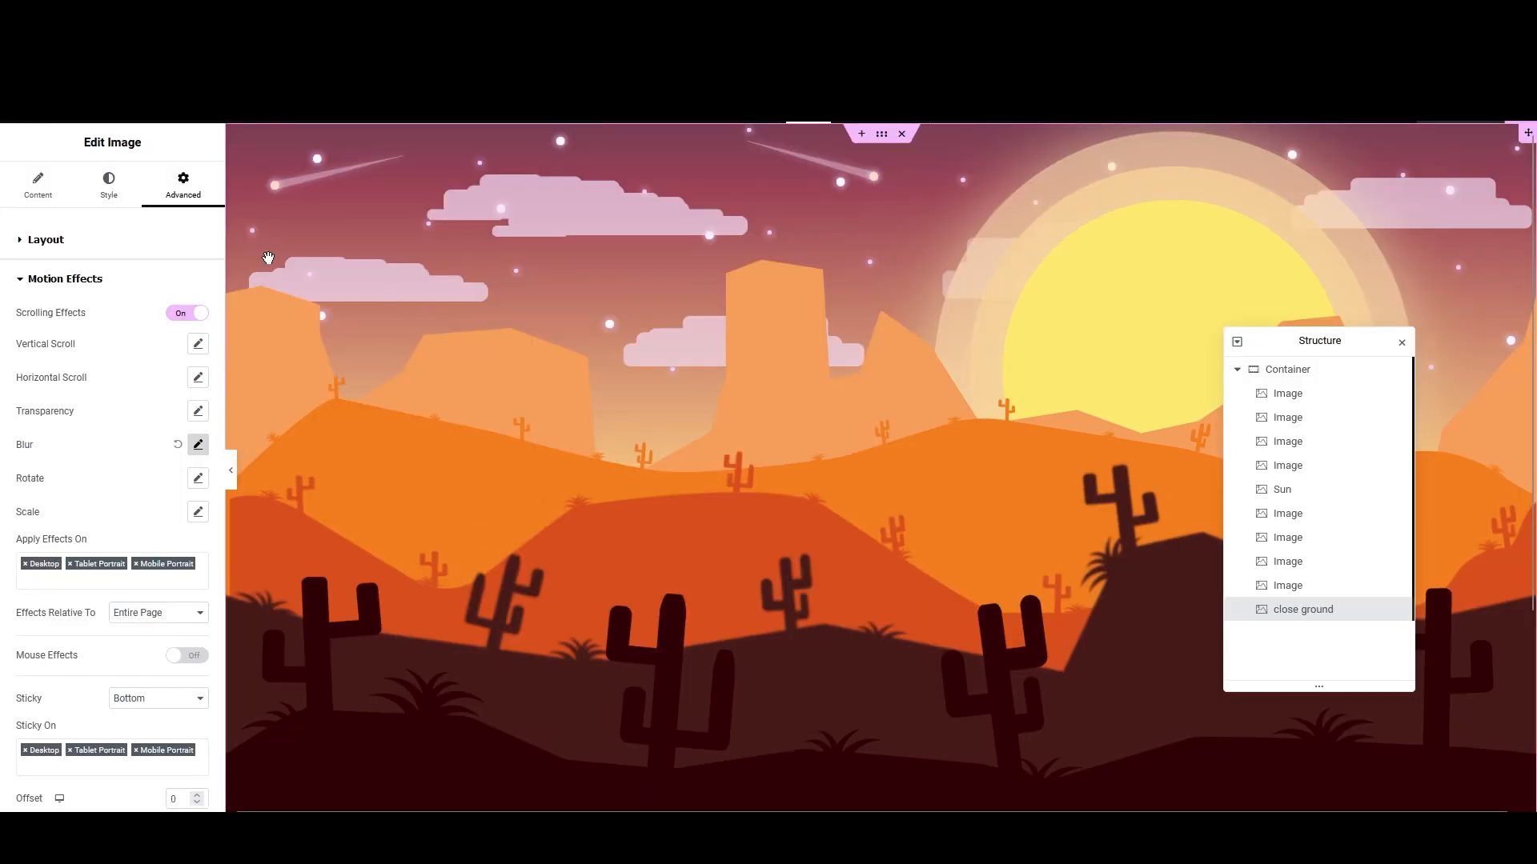
Step: Identify the orange hills layer by toggling visibility and add a light Fade In blur to its scrolling effects
click(71, 105)
click(1379, 516)
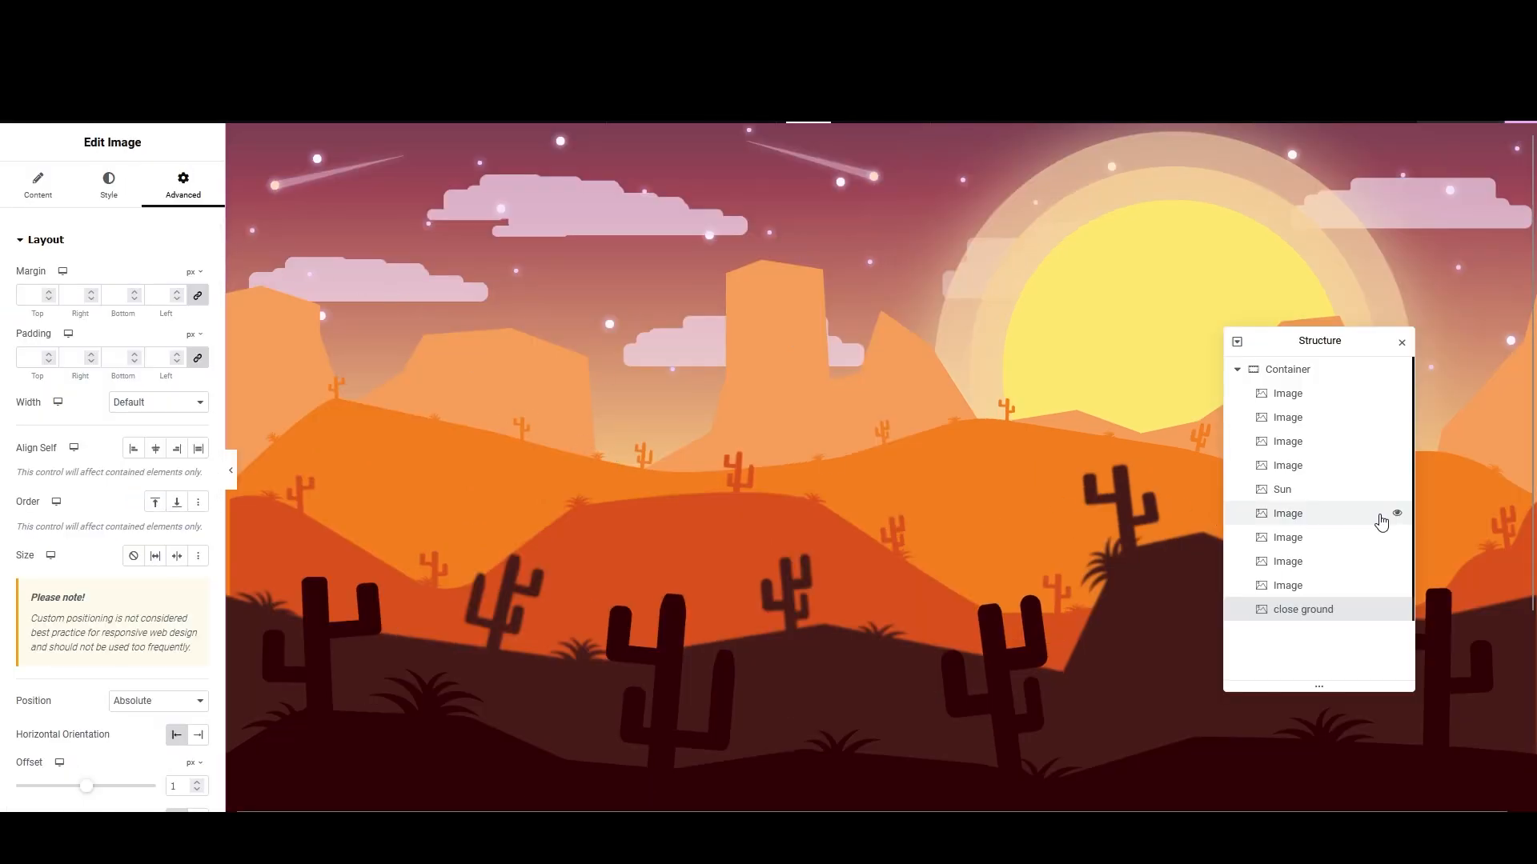
click(1397, 539)
click(1397, 541)
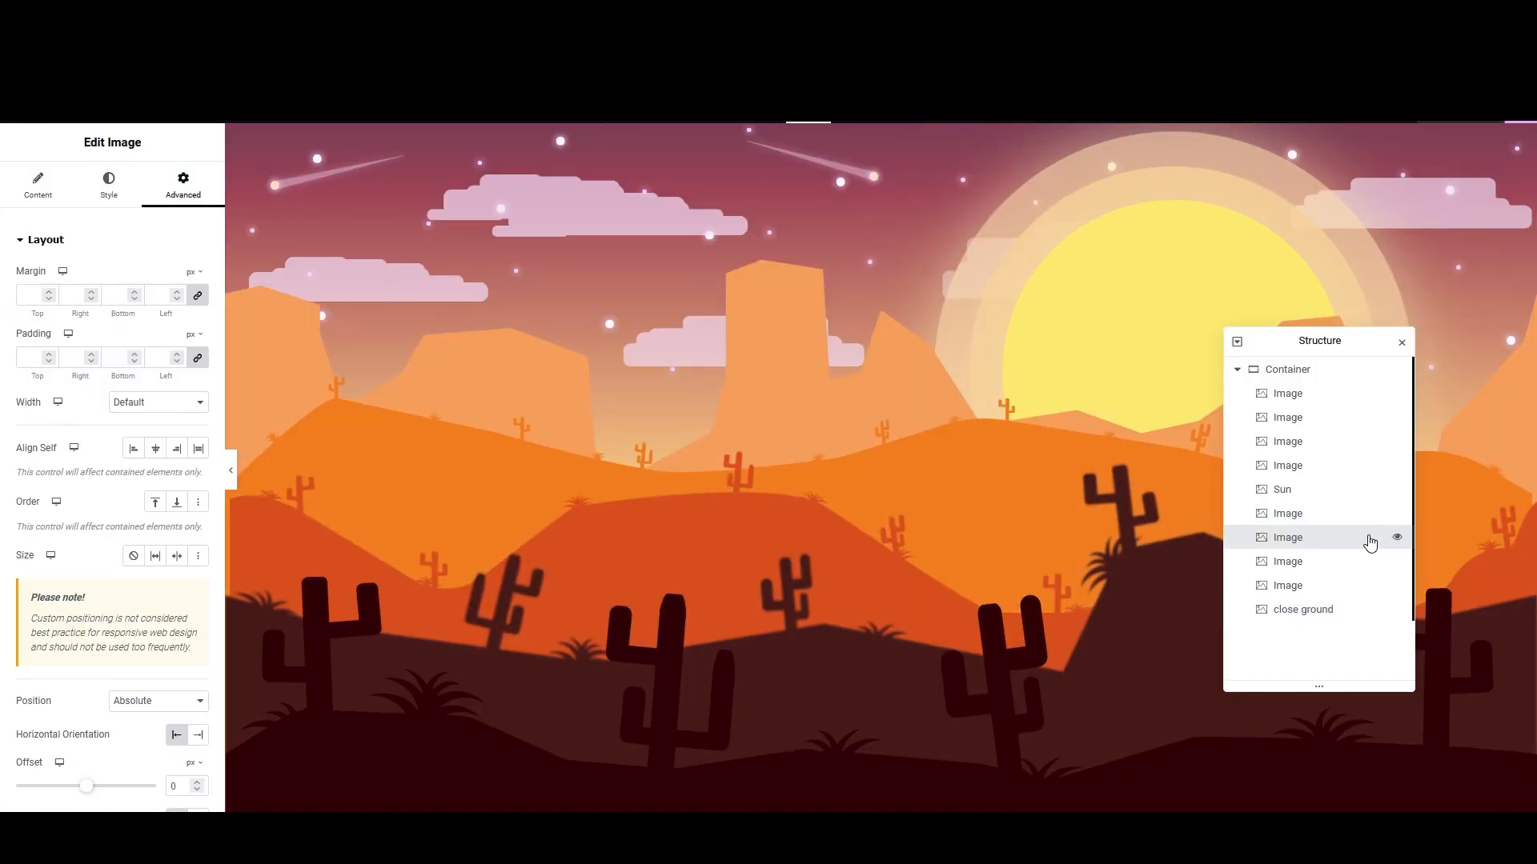
scroll(96, 448, down, 4)
scroll(72, 520, down, 5)
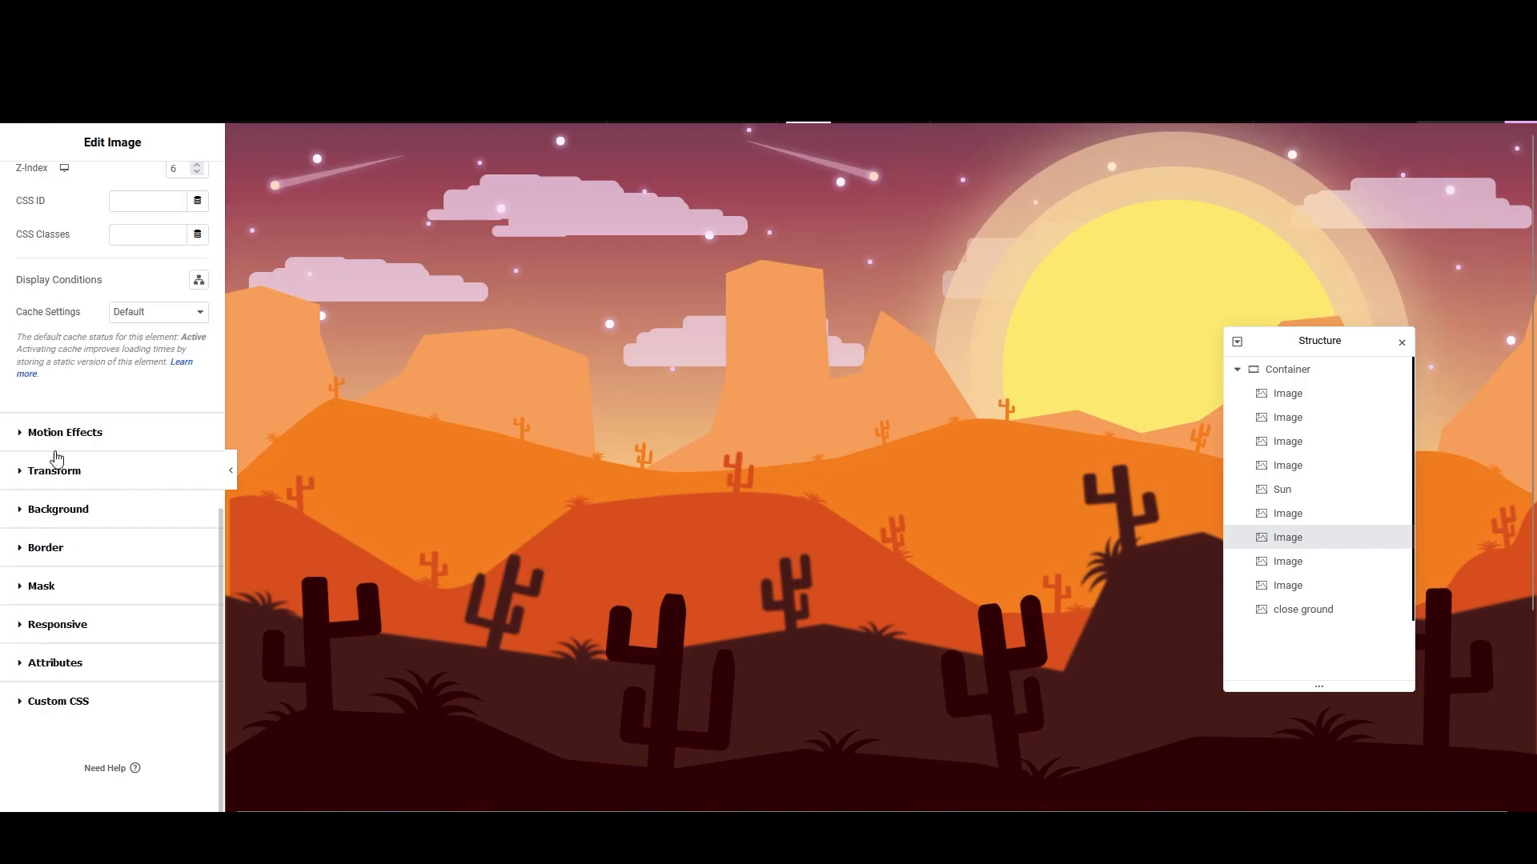
click(53, 439)
click(198, 444)
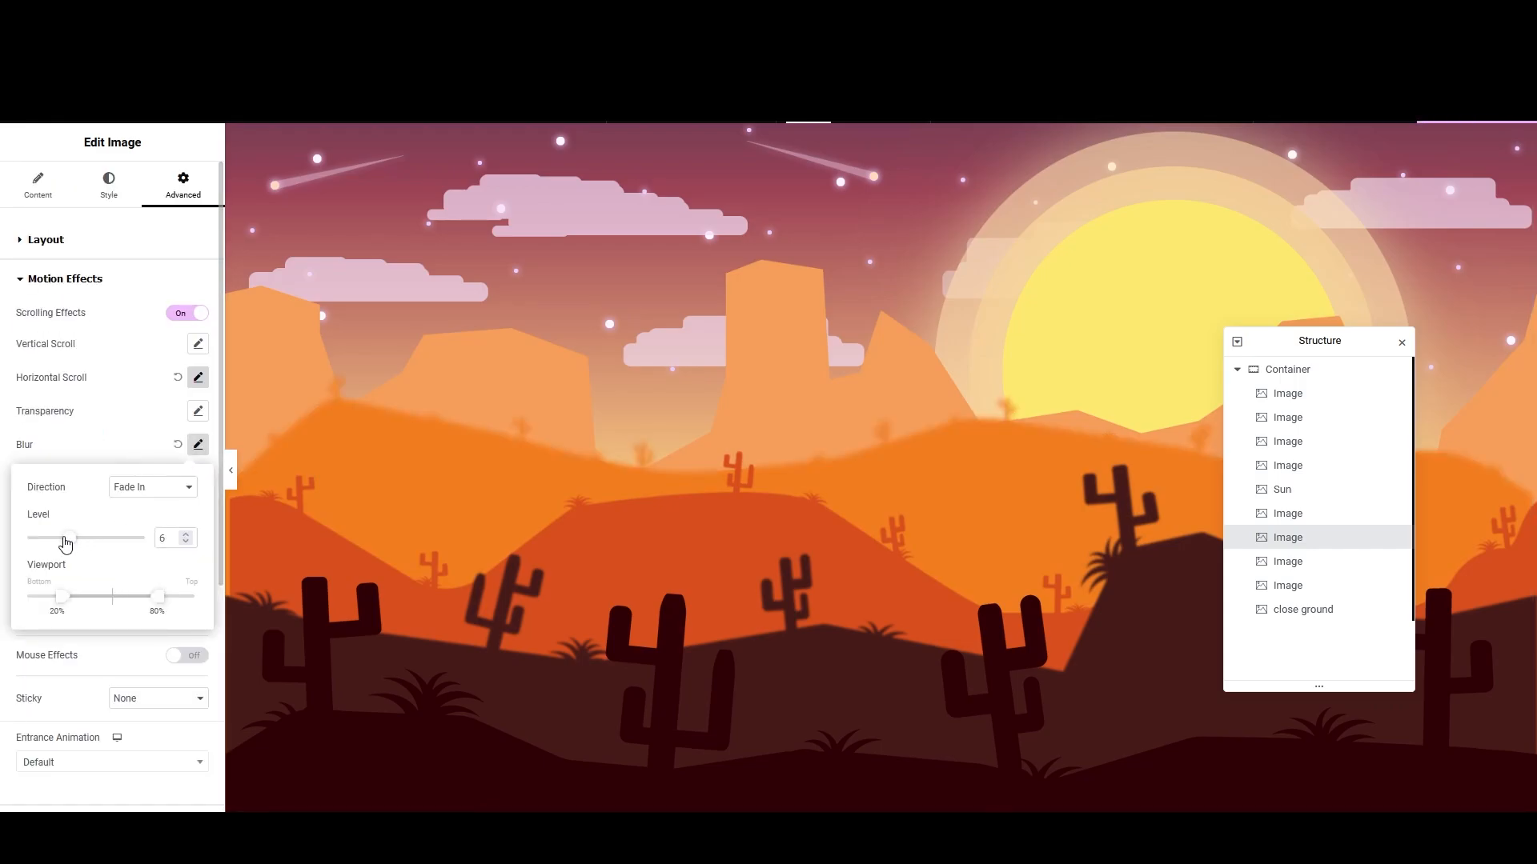
drag(65, 543, 44, 543)
Step: Add a Heading widget to the container with the title "Welcome to Wonderland"
click(1304, 609)
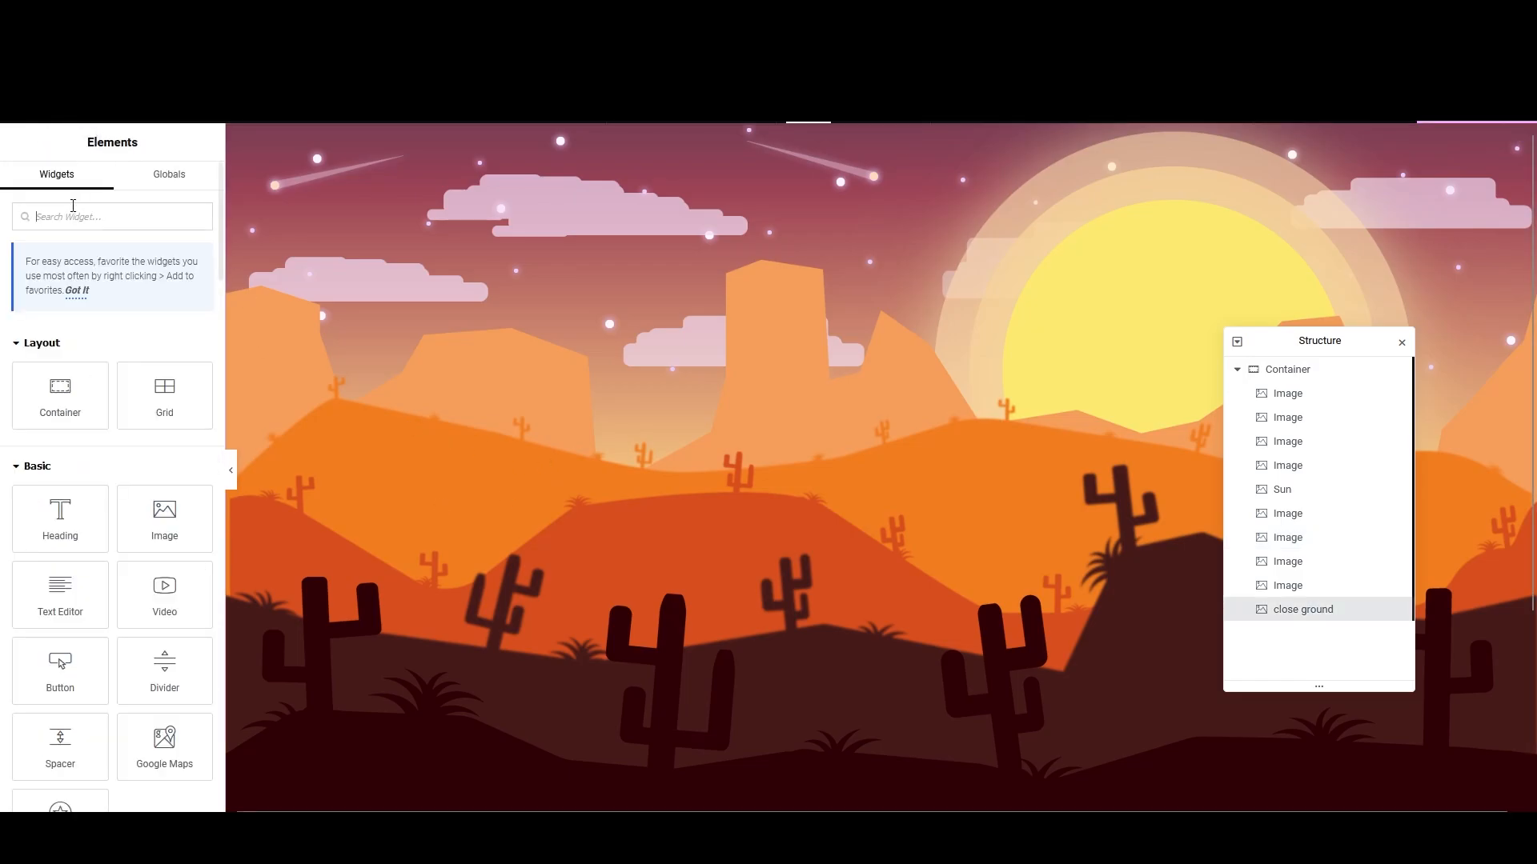
text(text)
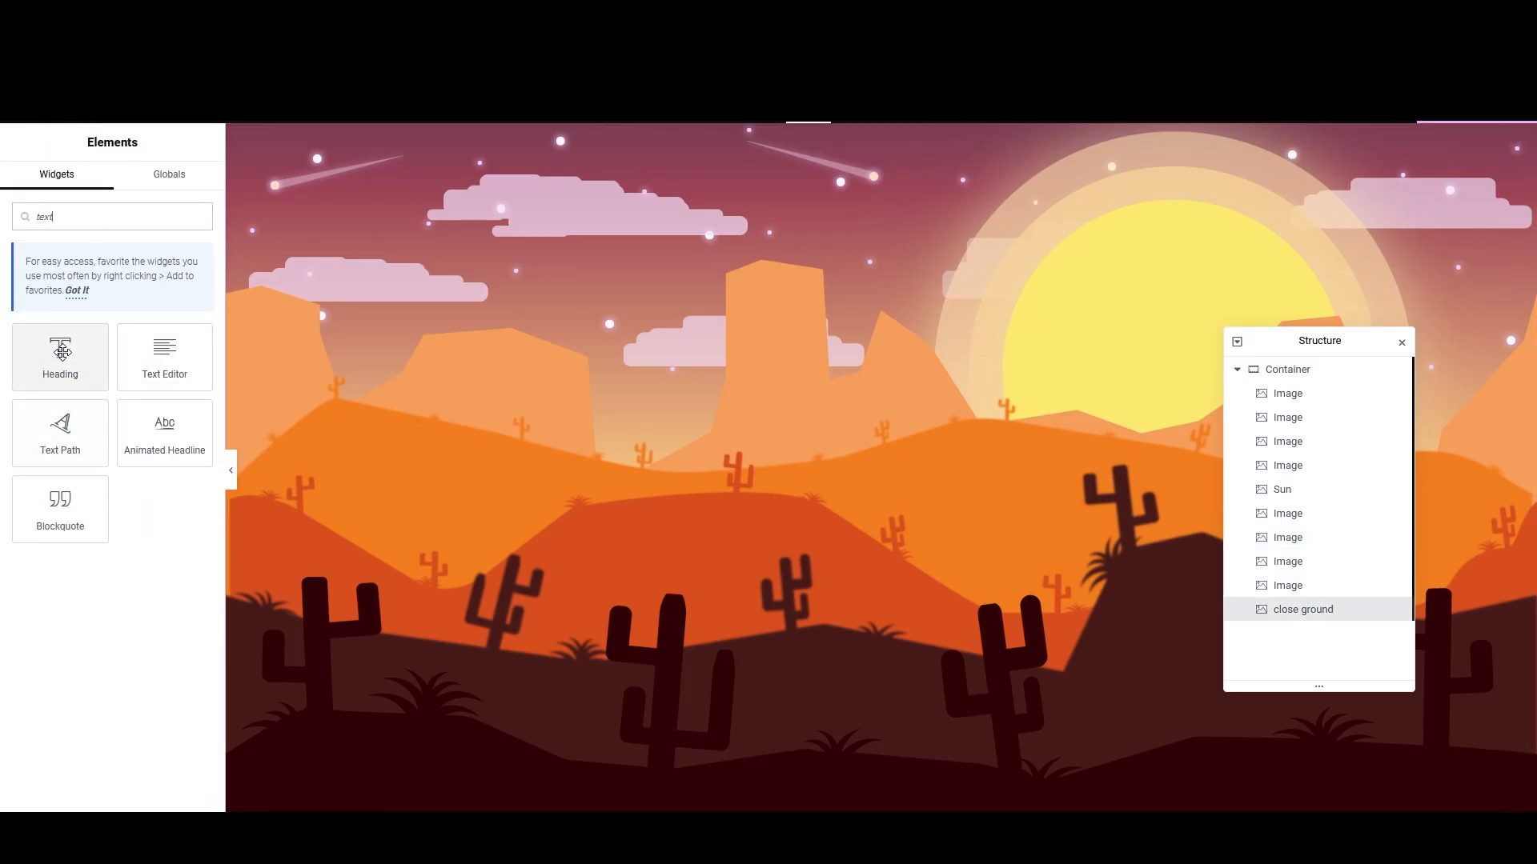
drag(60, 356, 839, 473)
drag(170, 294, 2, 276)
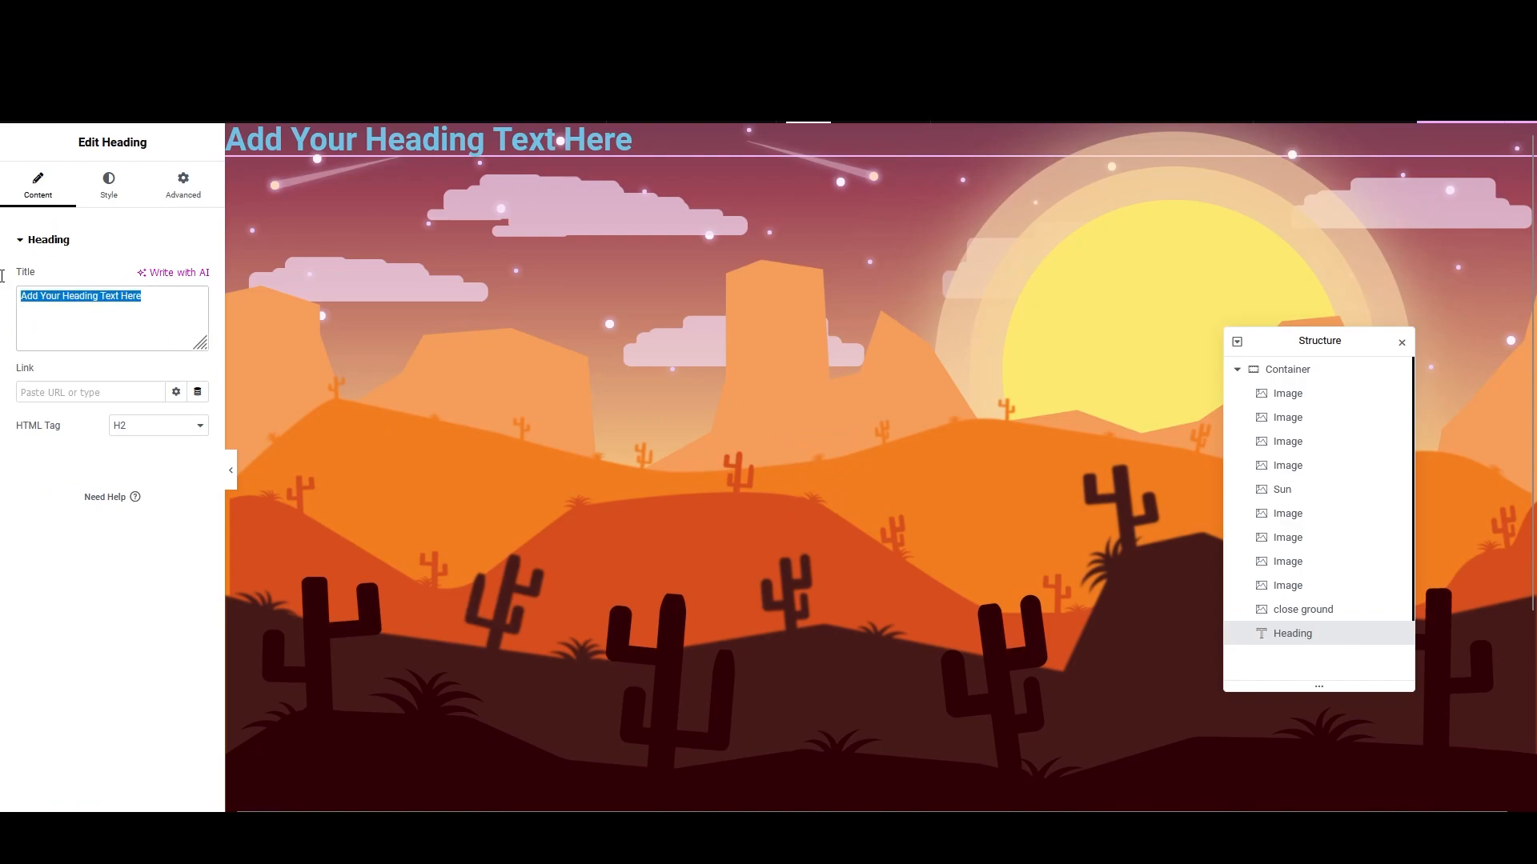
text(W)
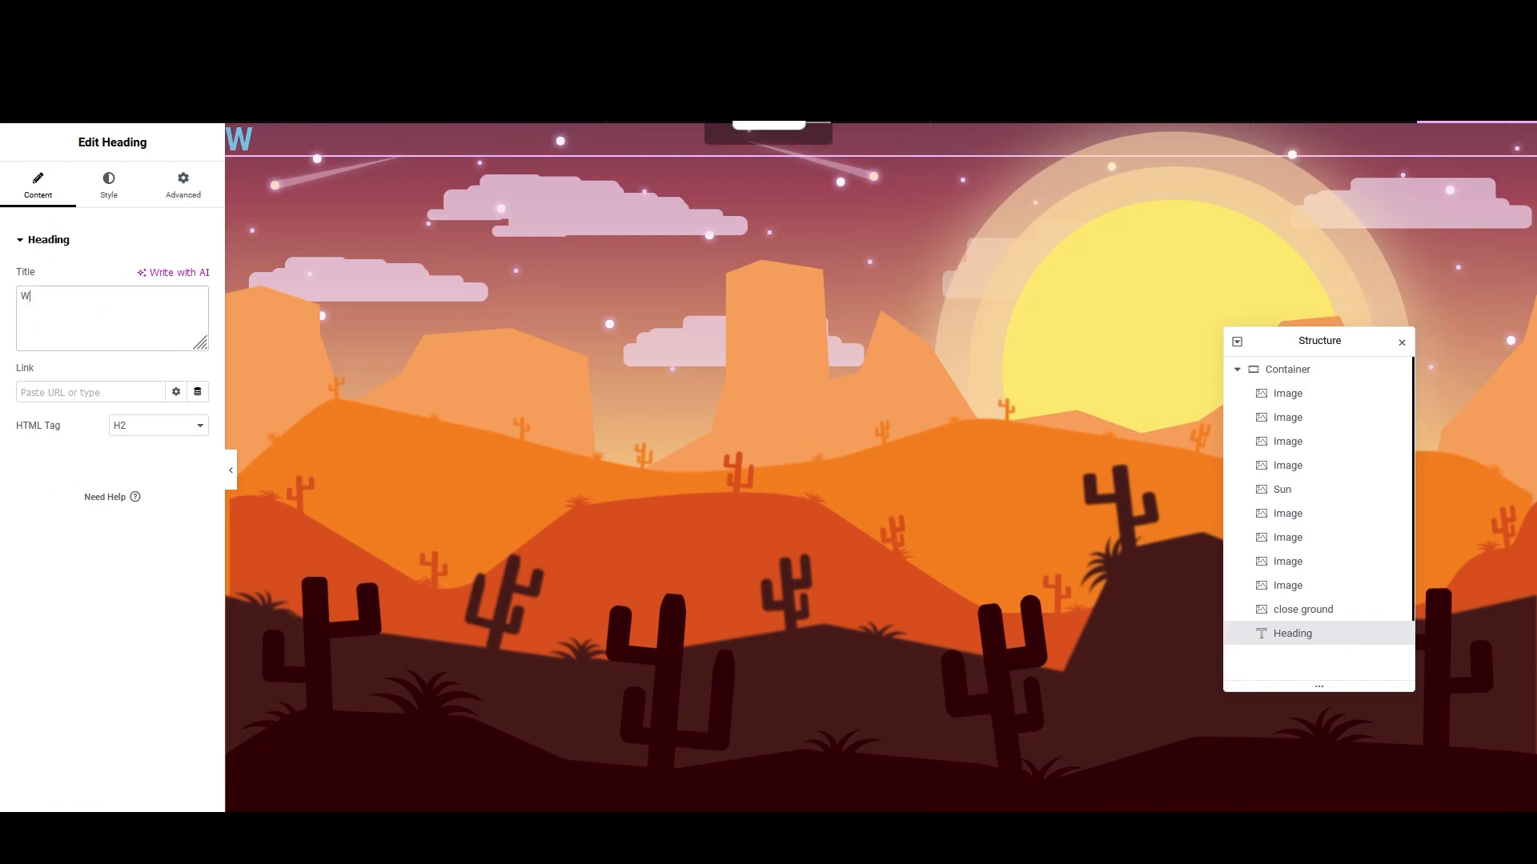
text(elcome to Wonder)
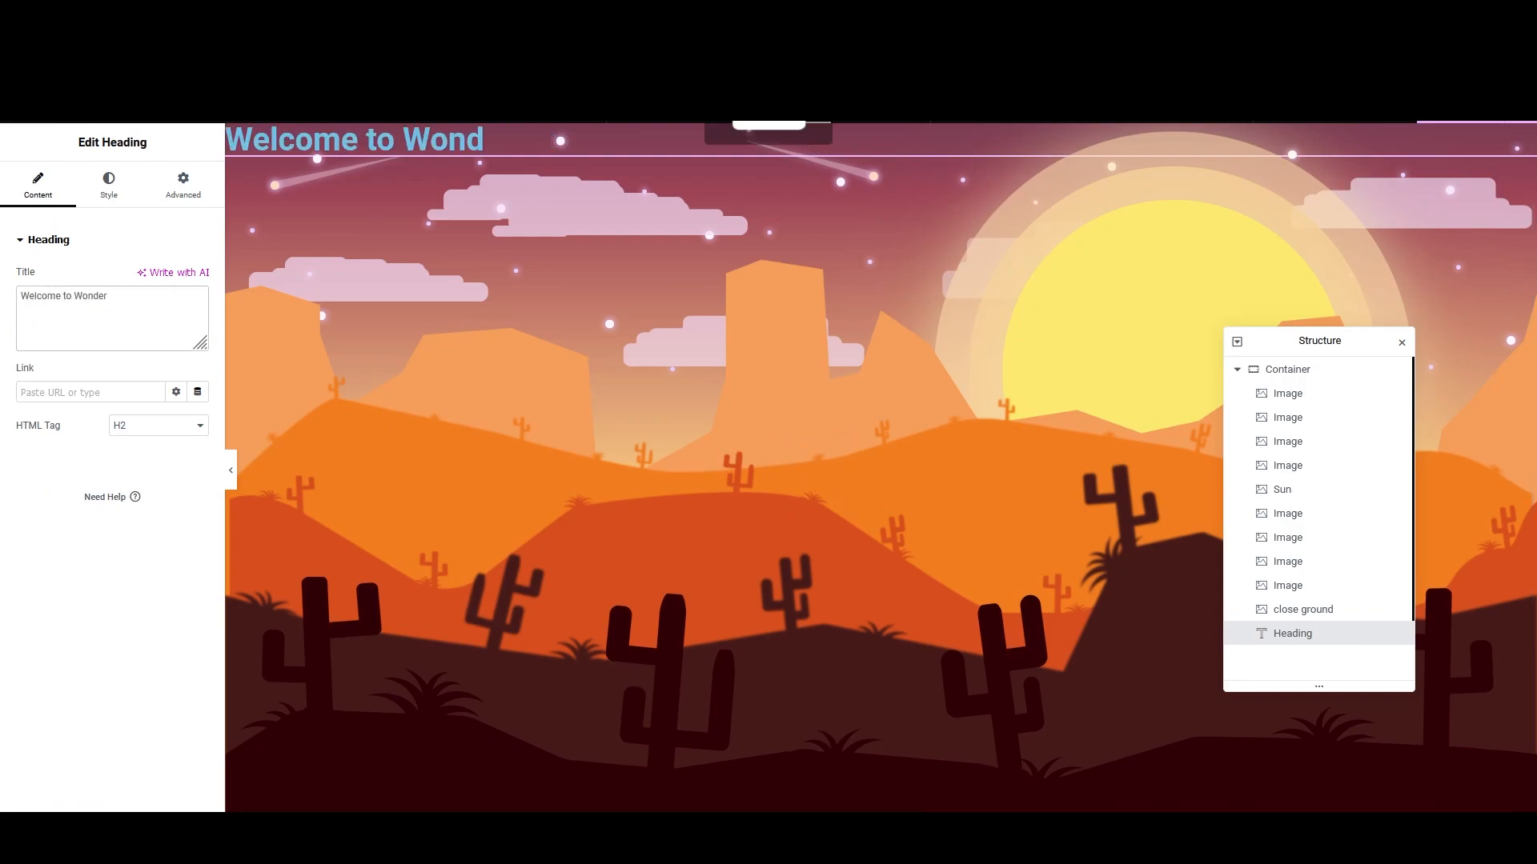
text(land)
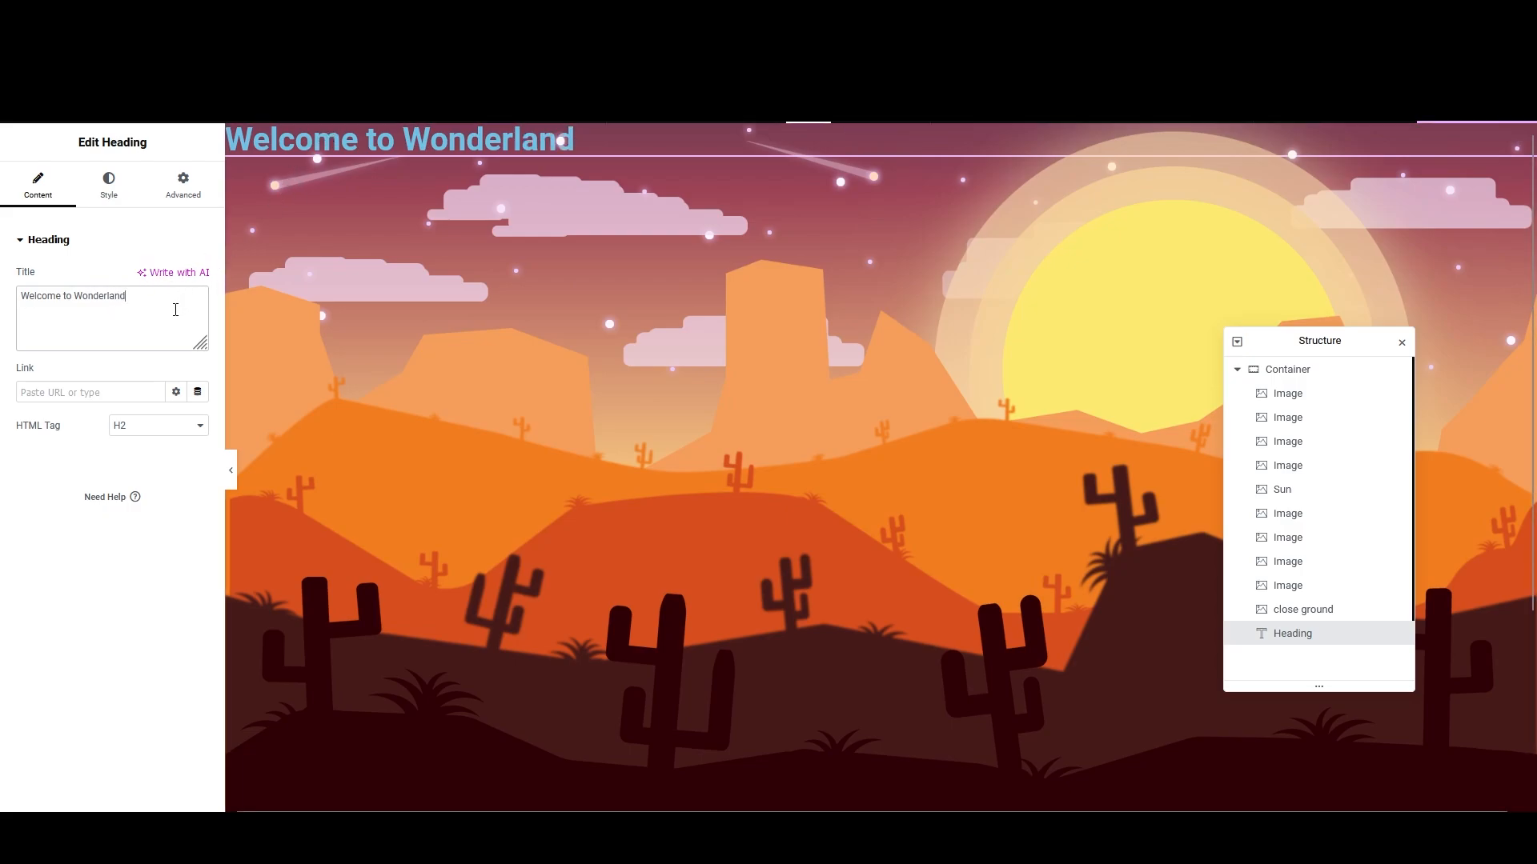
Step: Set the heading's HTML tag to H1
click(152, 429)
click(151, 460)
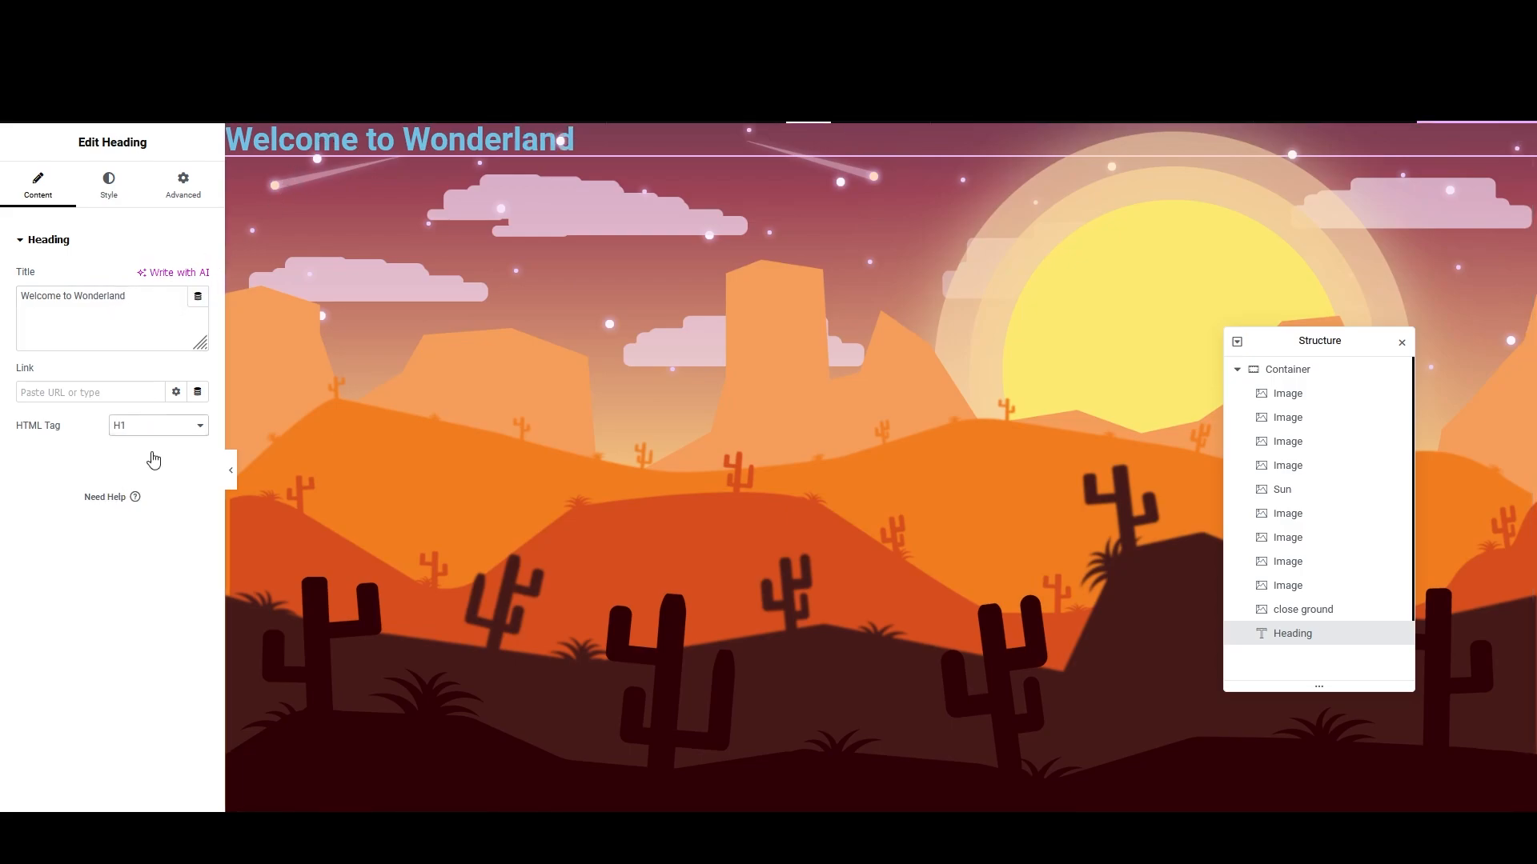
click(148, 432)
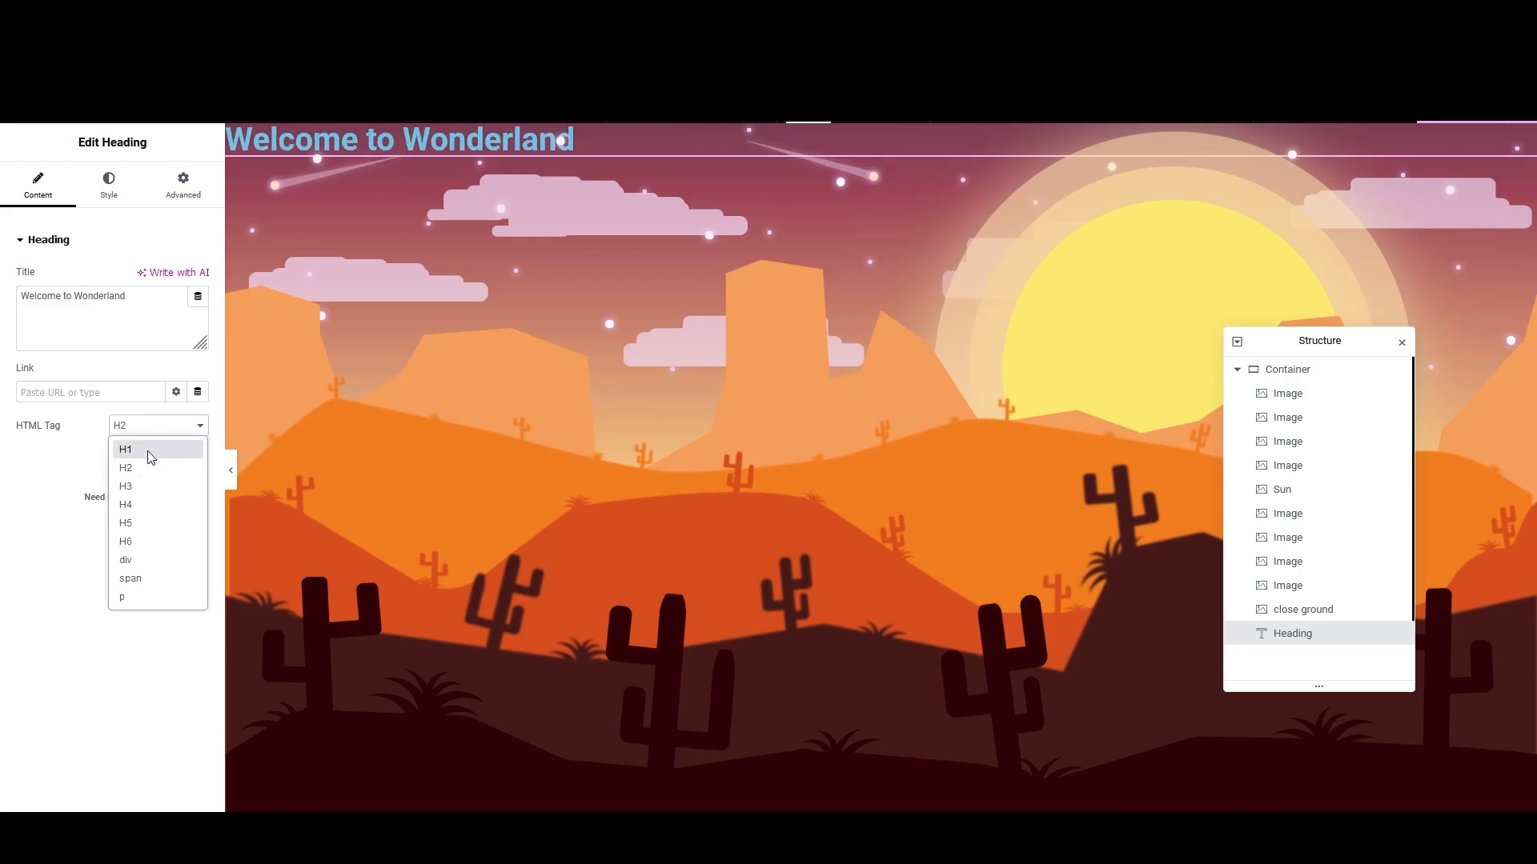
click(151, 453)
Step: Change the heading's text color to white and adjust it to a slightly tinted off-white
click(118, 204)
click(198, 310)
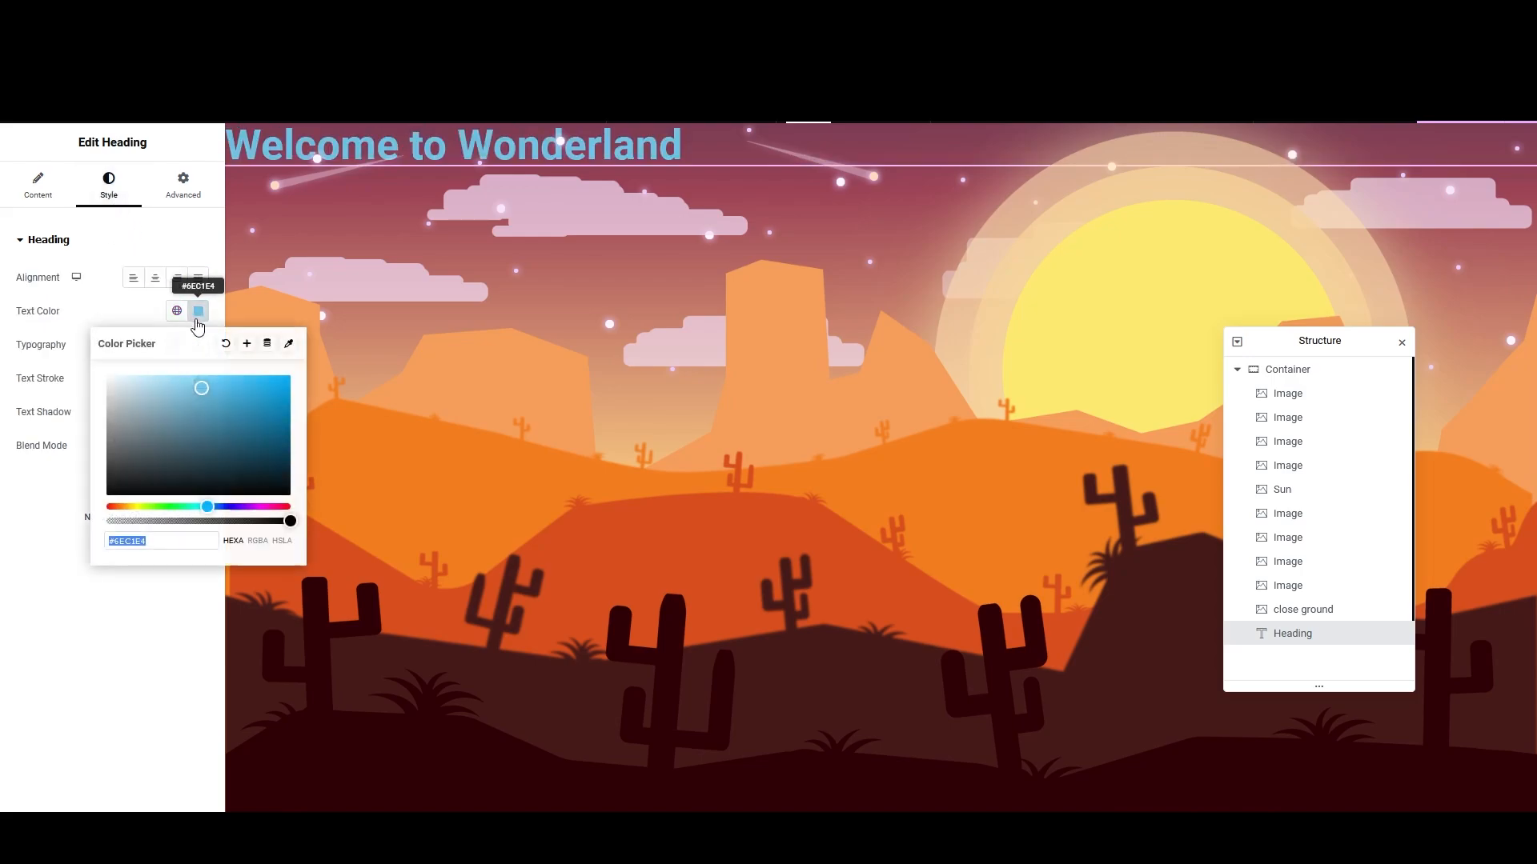
drag(199, 387, 16, 332)
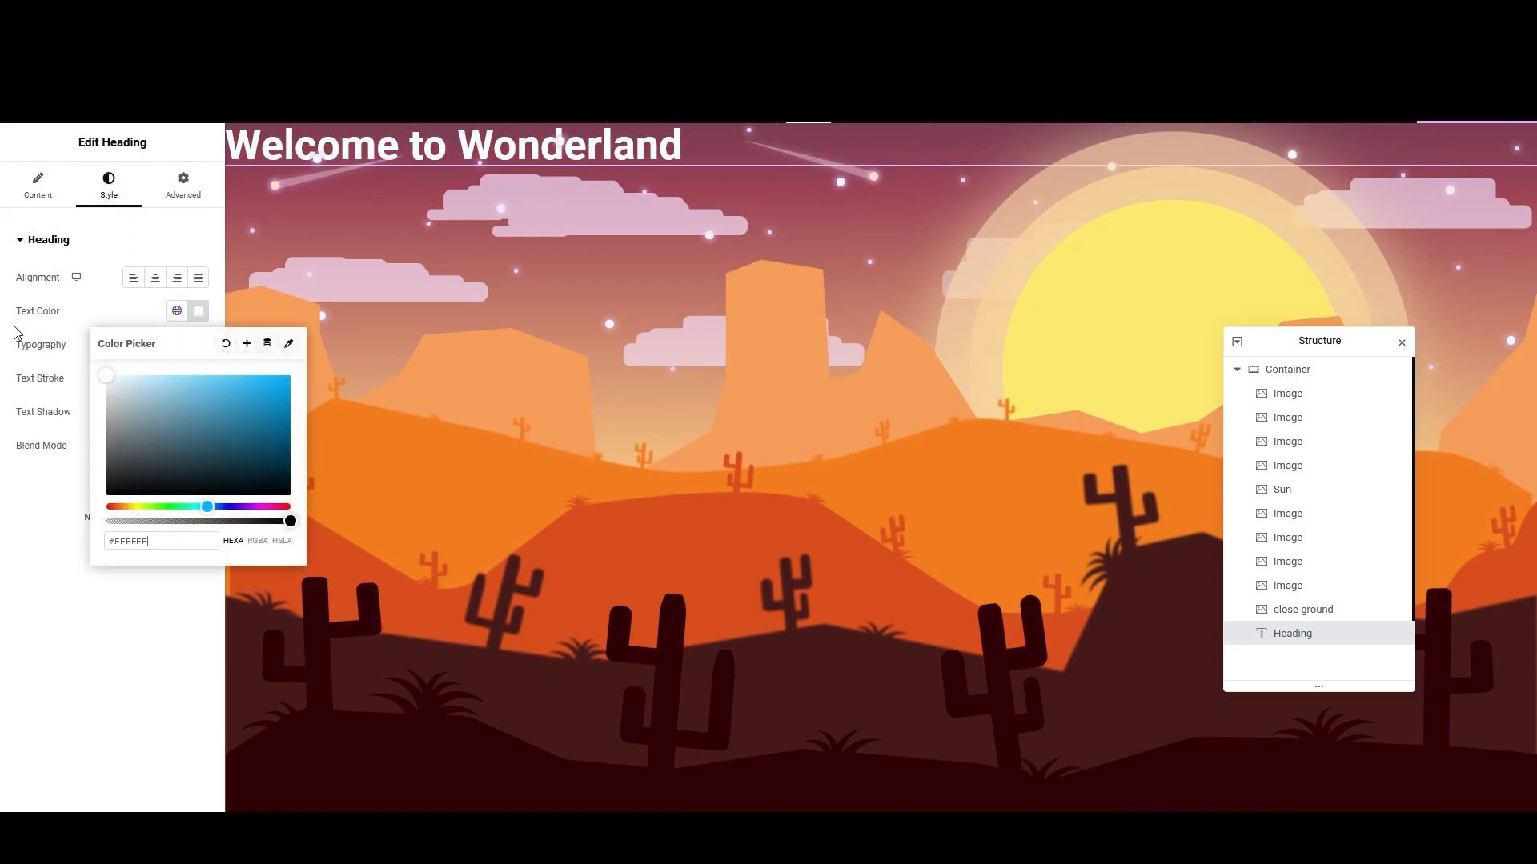
click(102, 322)
click(198, 311)
click(120, 374)
click(98, 314)
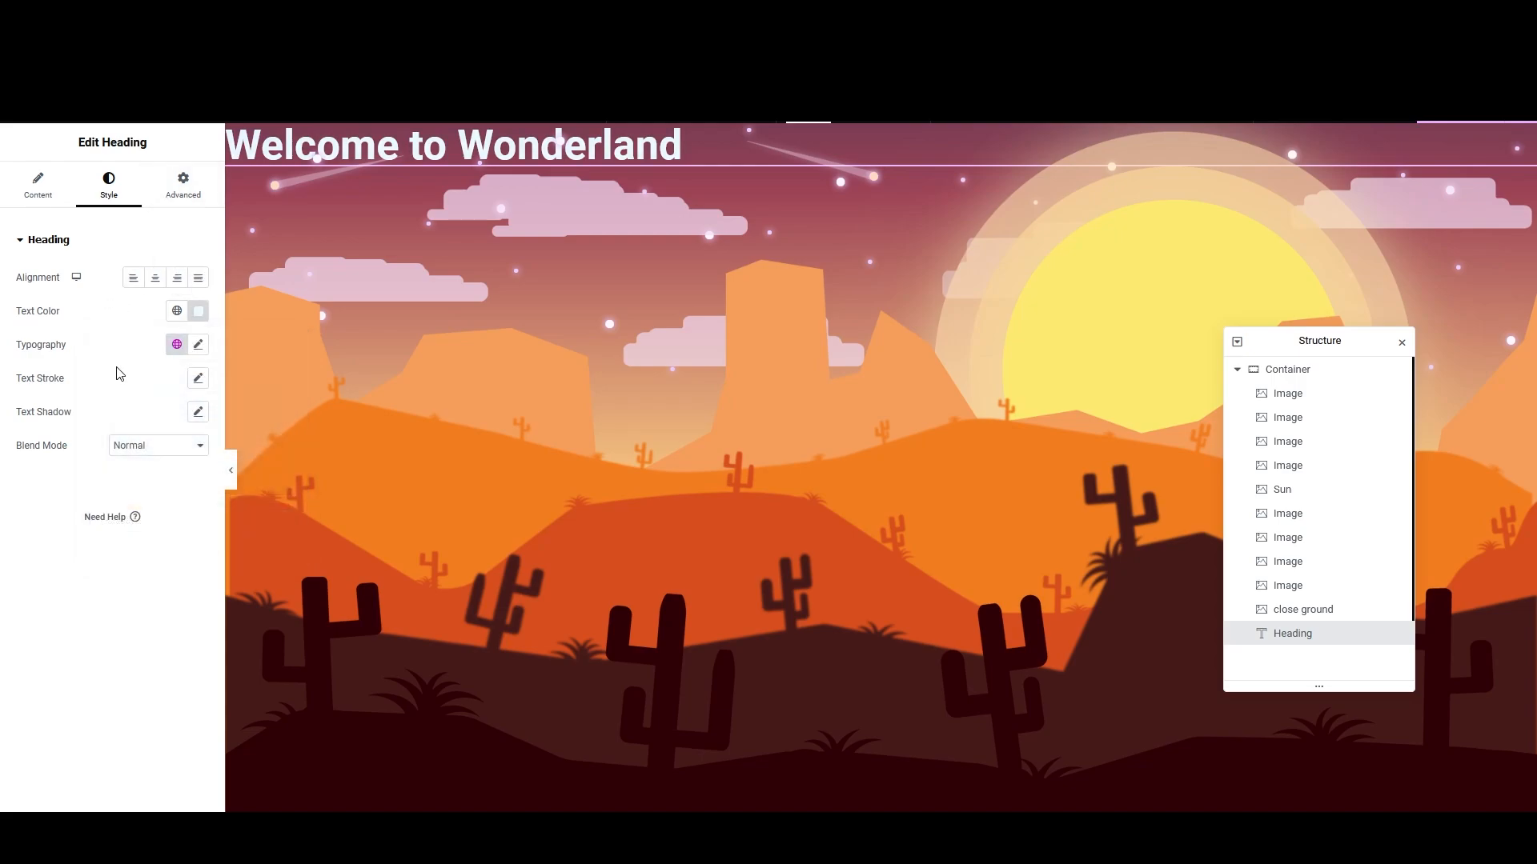
Step: Change the heading's font family to a decorative striped display typeface
click(198, 344)
click(151, 420)
click(152, 463)
click(124, 365)
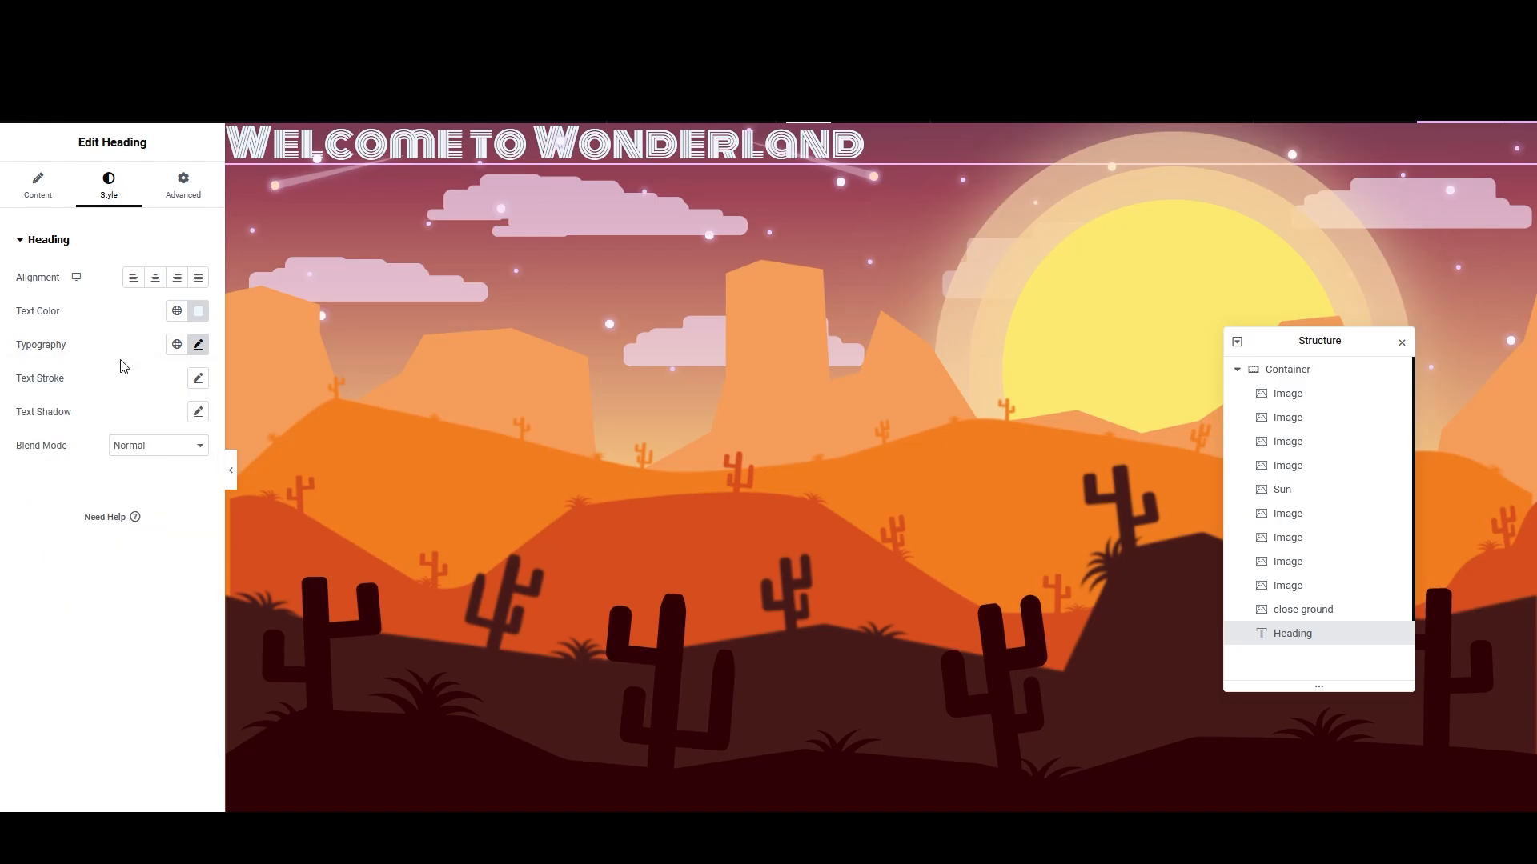
Step: Align the heading to the center of its container and set its position to Absolute
click(176, 189)
click(155, 448)
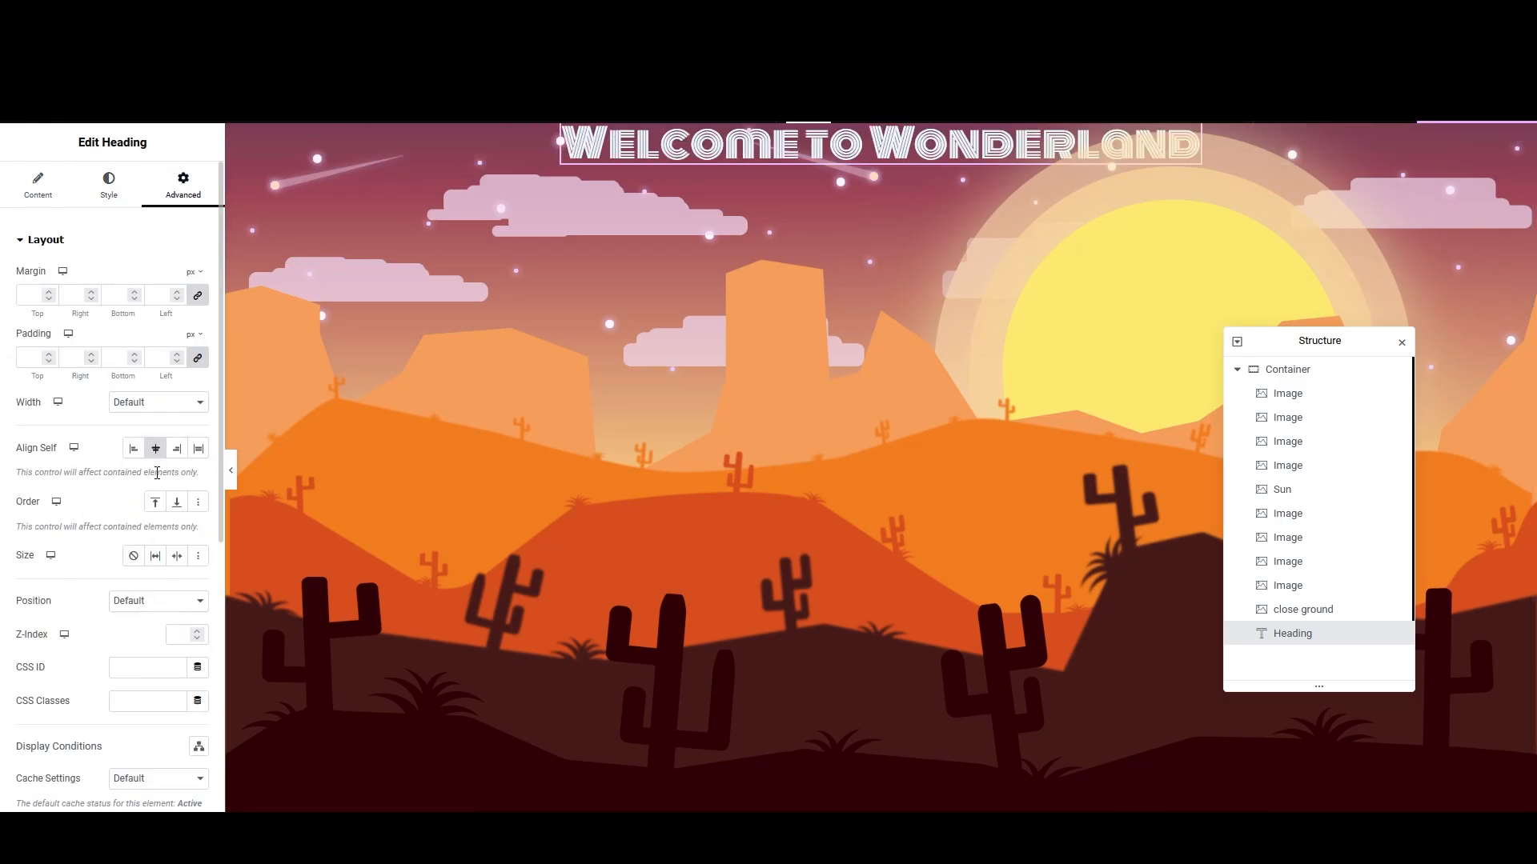
scroll(168, 512, down, 1)
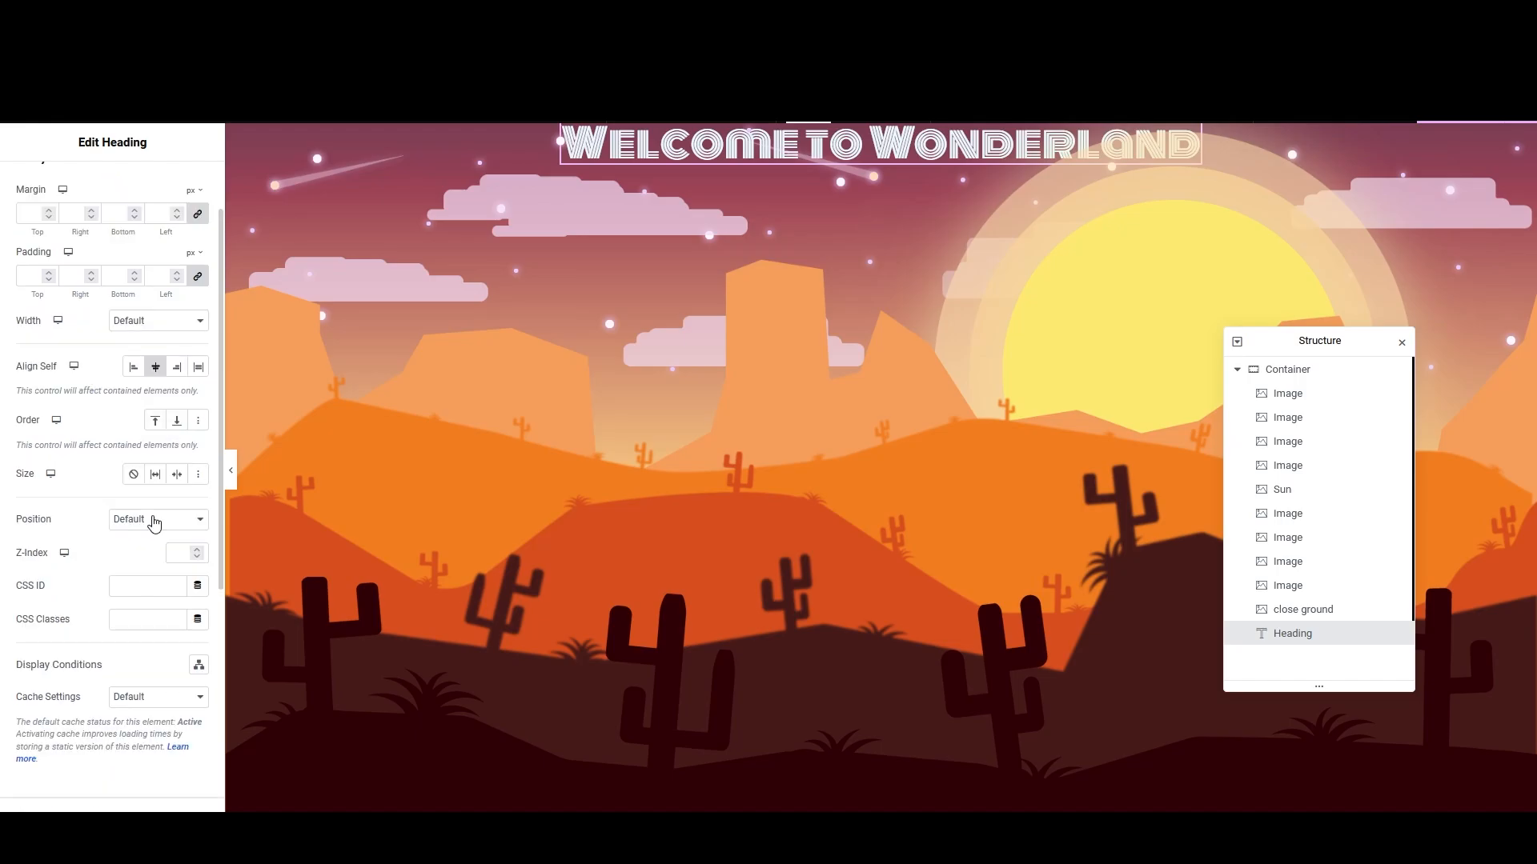
click(154, 522)
click(156, 559)
Step: Offset the heading 400 px horizontally and 366 px vertically, and set its z-index to 1
scroll(143, 560, down, 1)
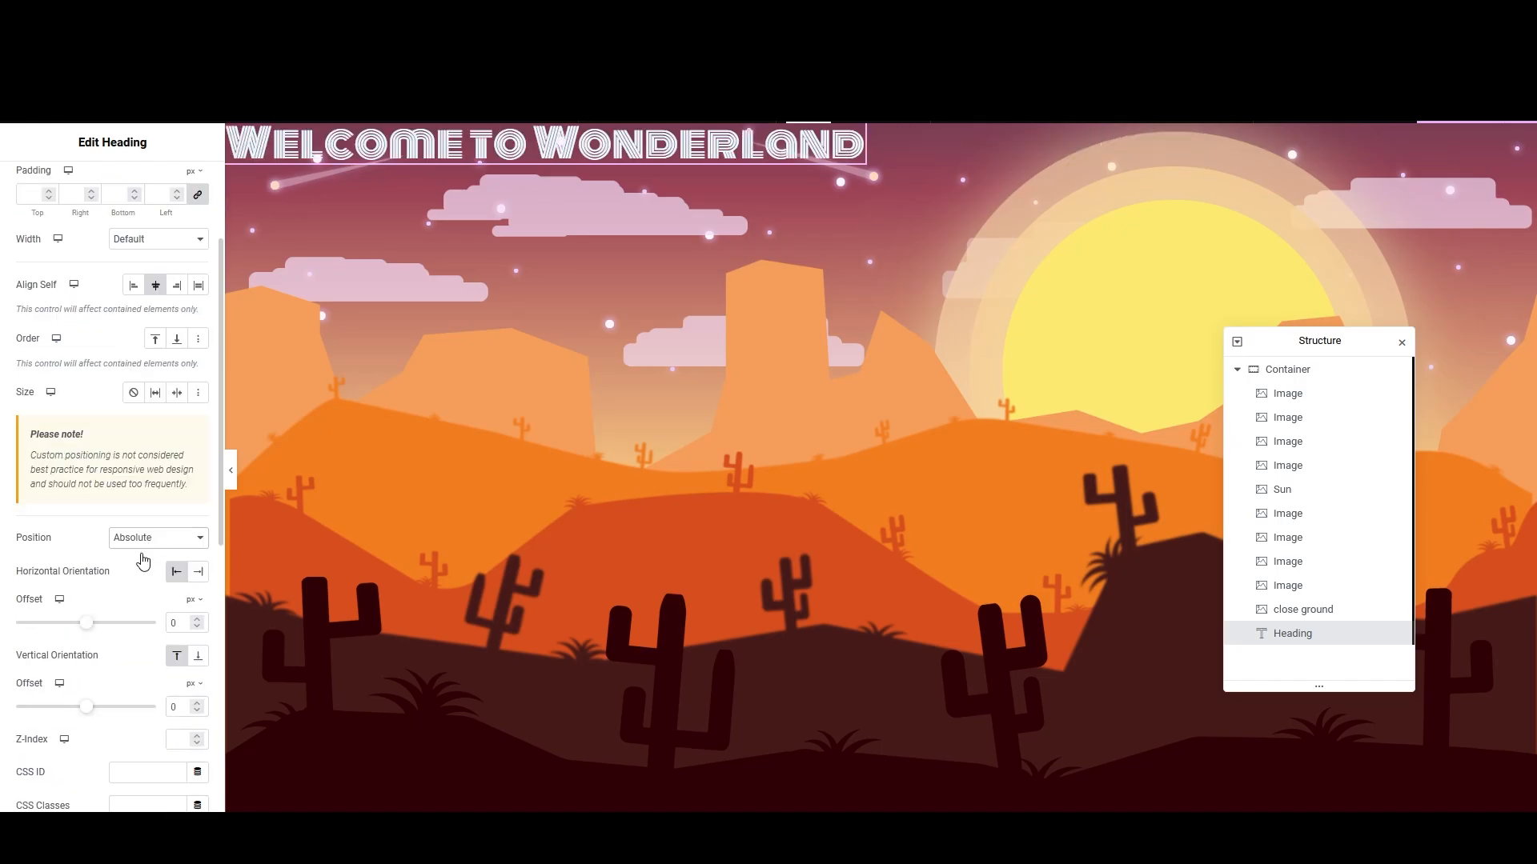
drag(97, 630, 121, 632)
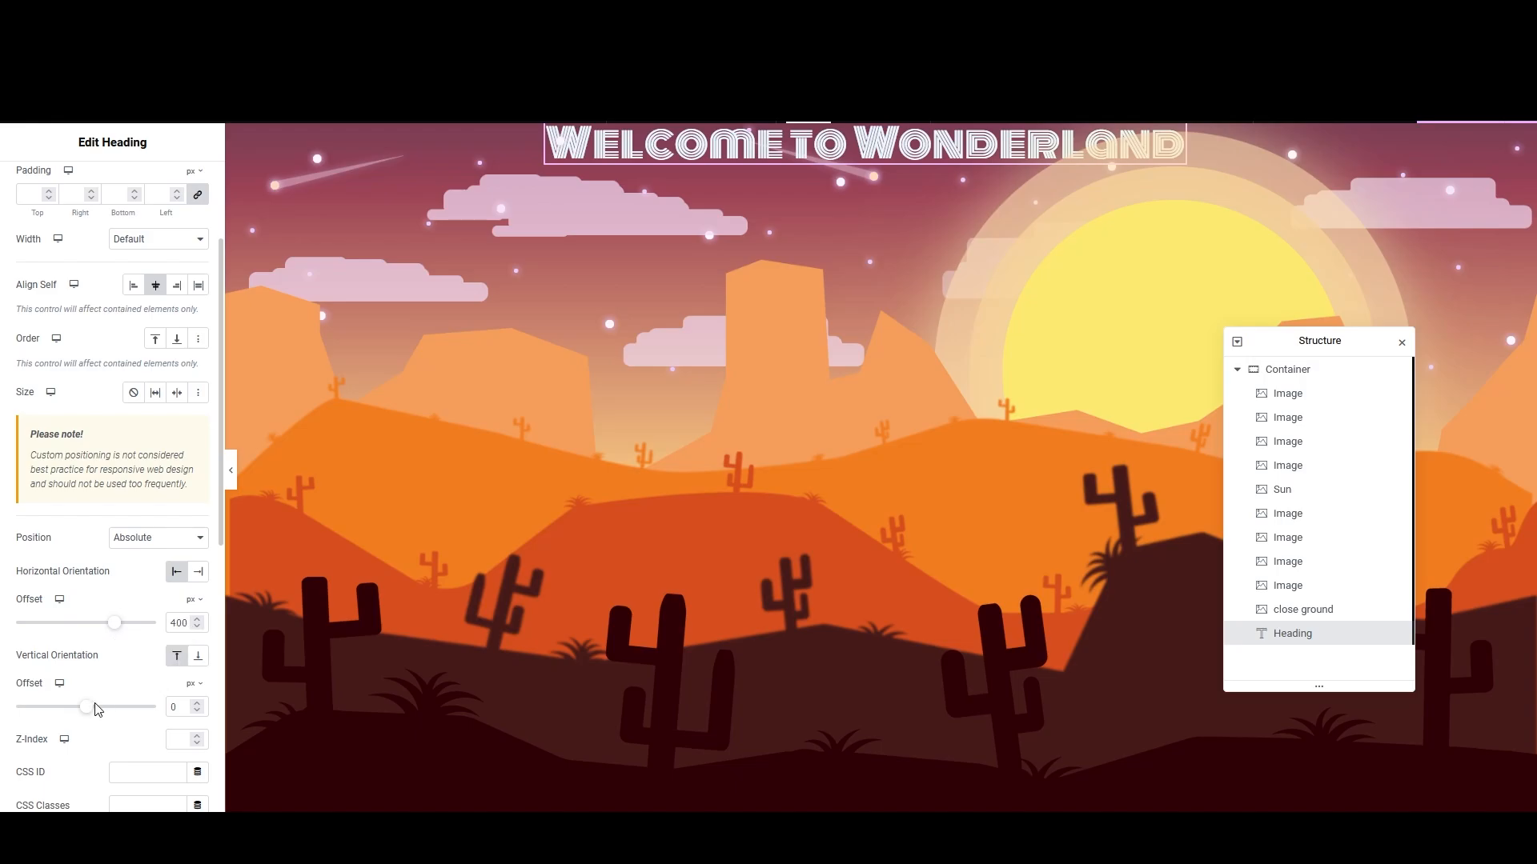
drag(96, 709, 116, 707)
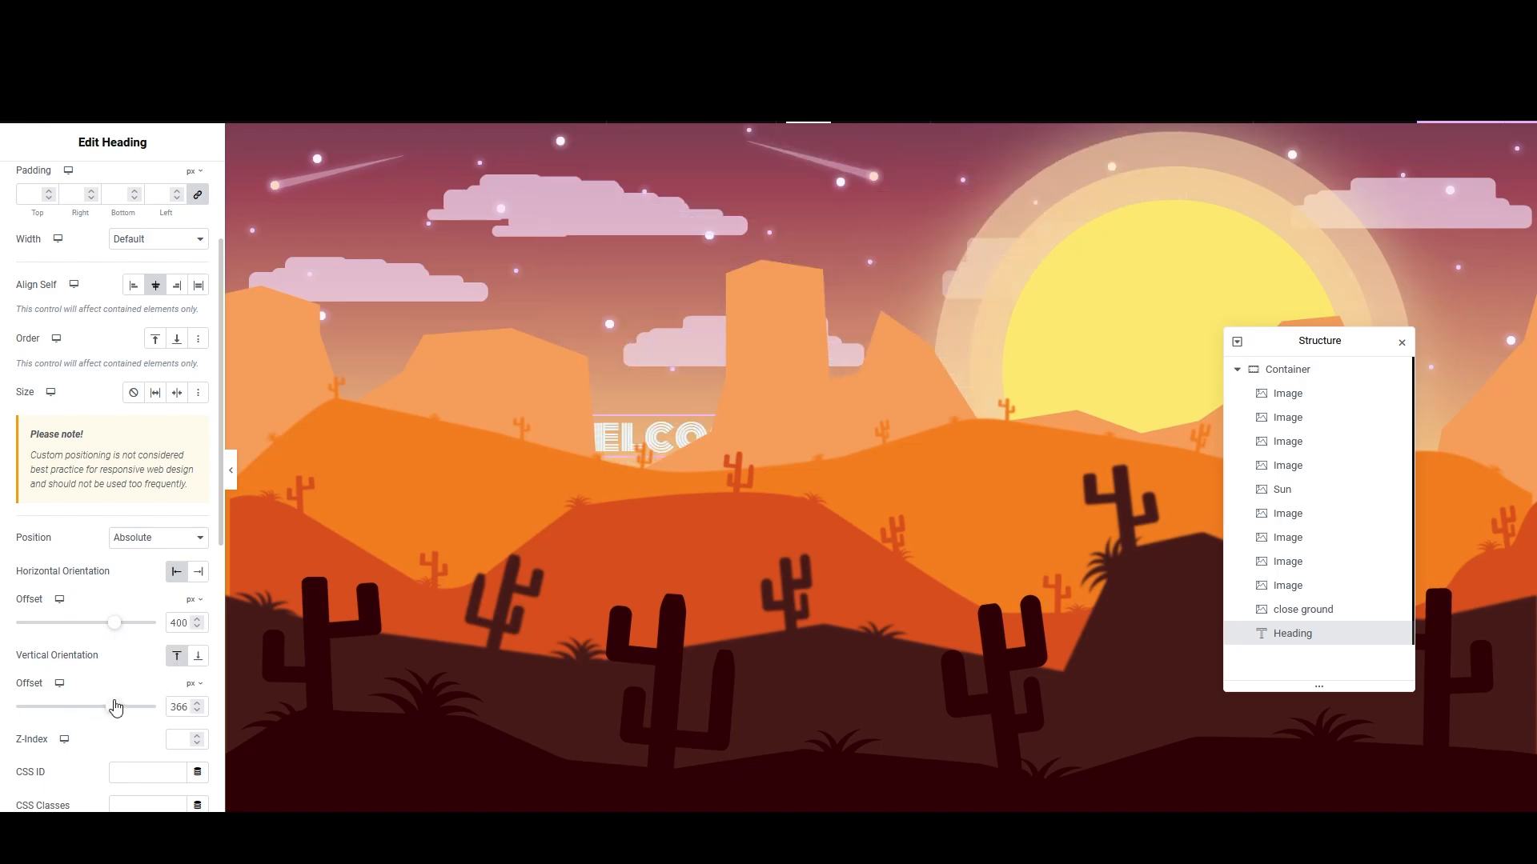
scroll(110, 654, down, 1)
text(1)
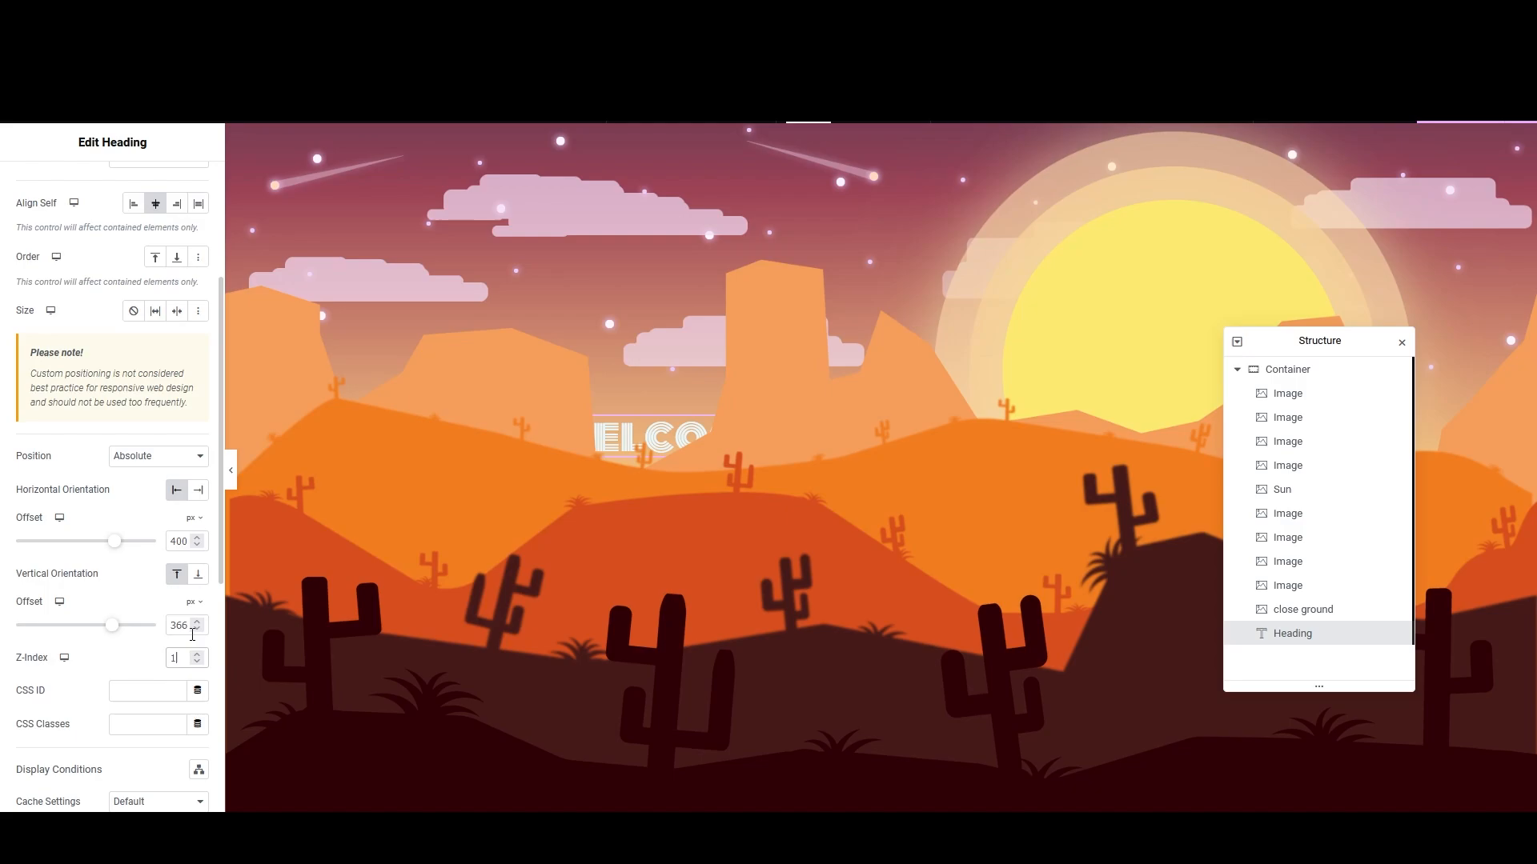
Step: Try the heading at z-index 10, and then at z-index 8
text(0)
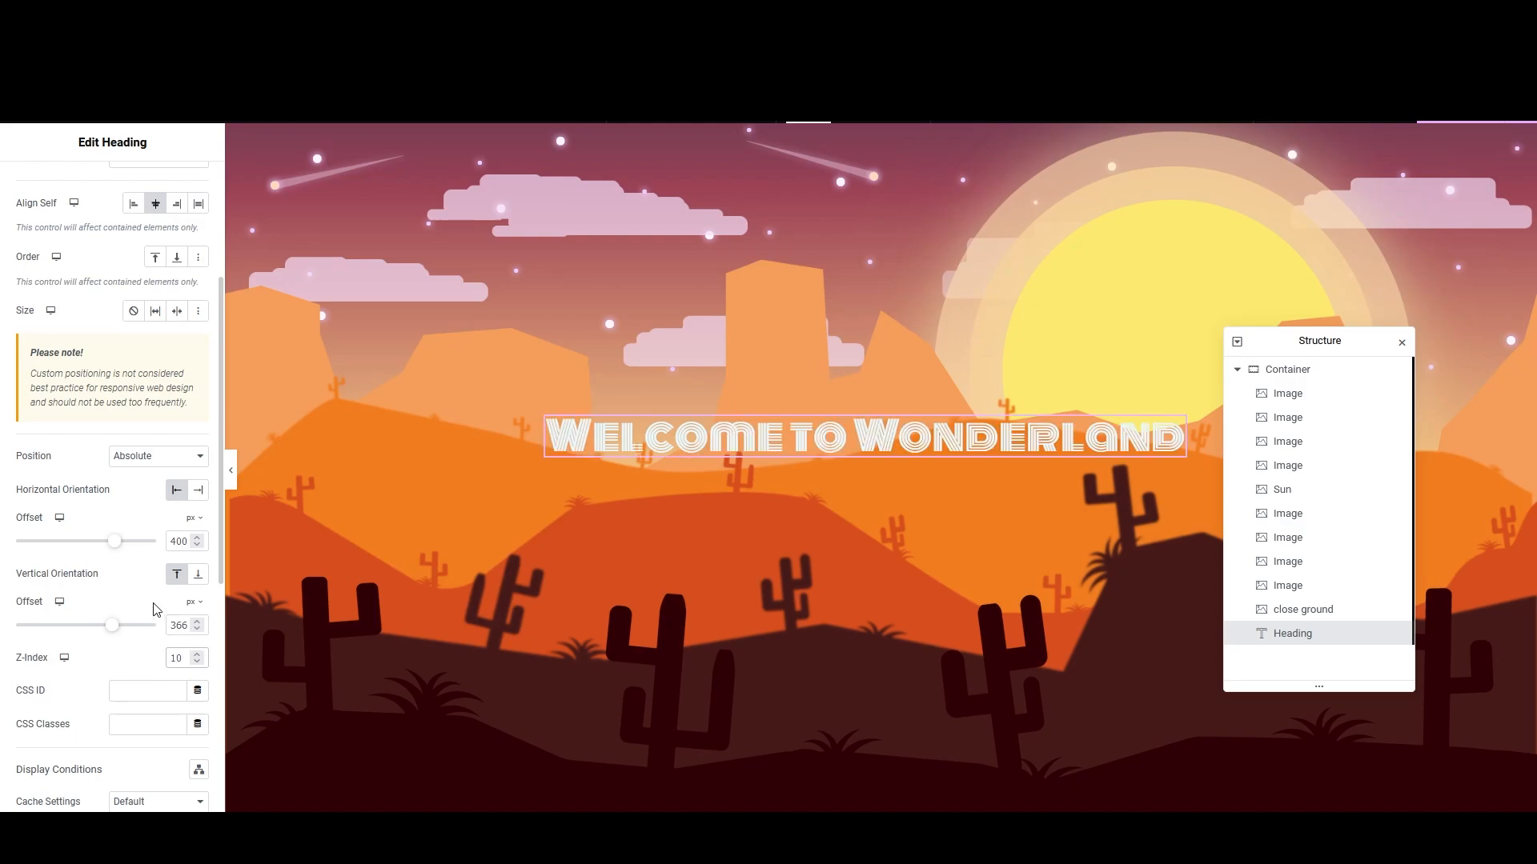
key(BackSpace)
key(BackSpace)
text(8)
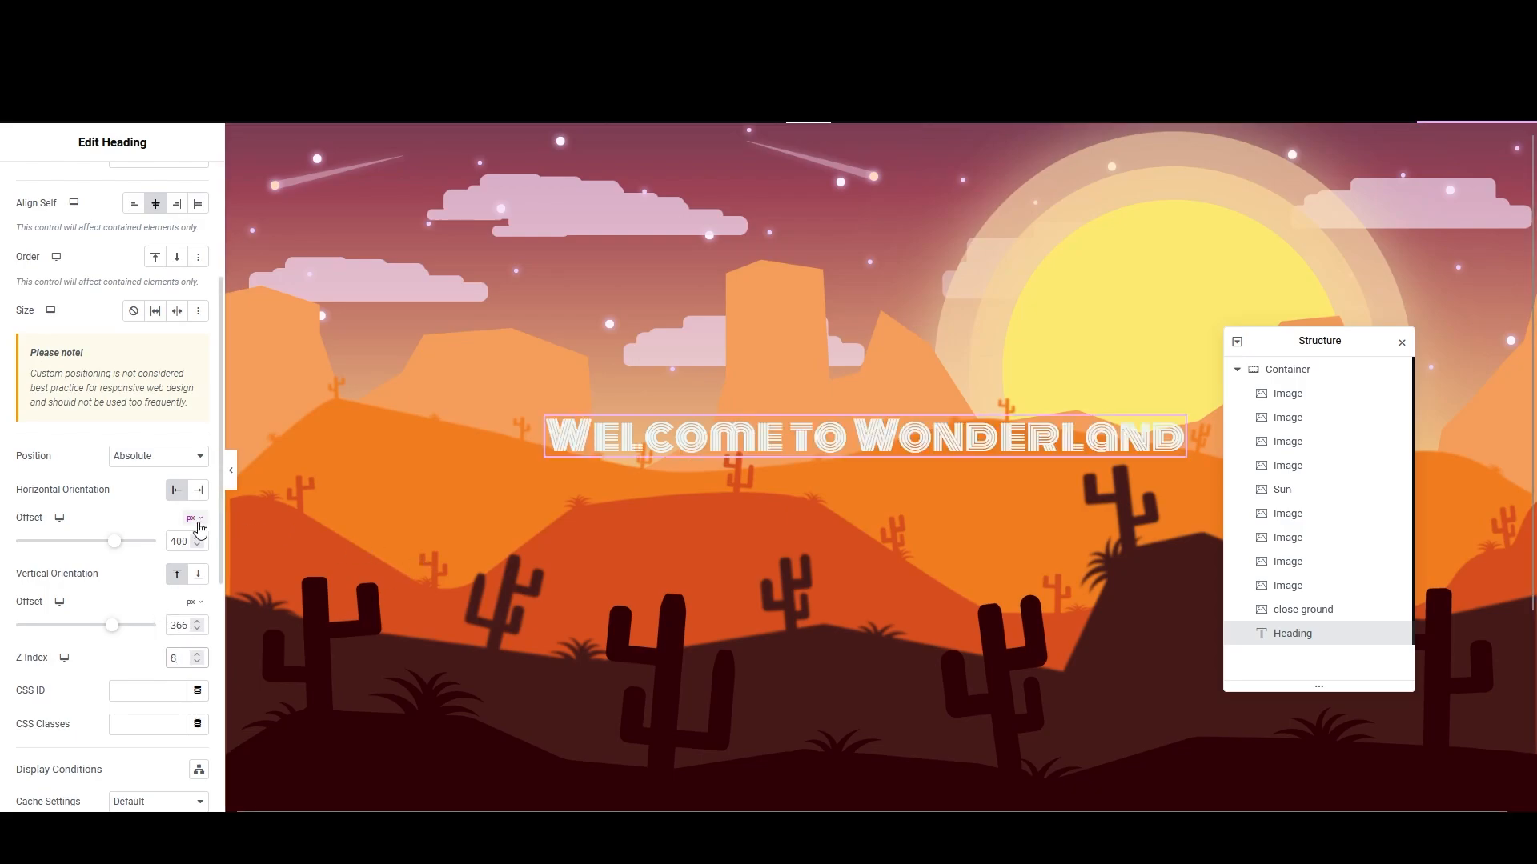
Step: Lower the heading to a vertical offset of 721 px and set its z-index to 7
mouse_move(122, 636)
mouse_down()
mouse_move(143, 636)
mouse_move(133, 644)
mouse_up()
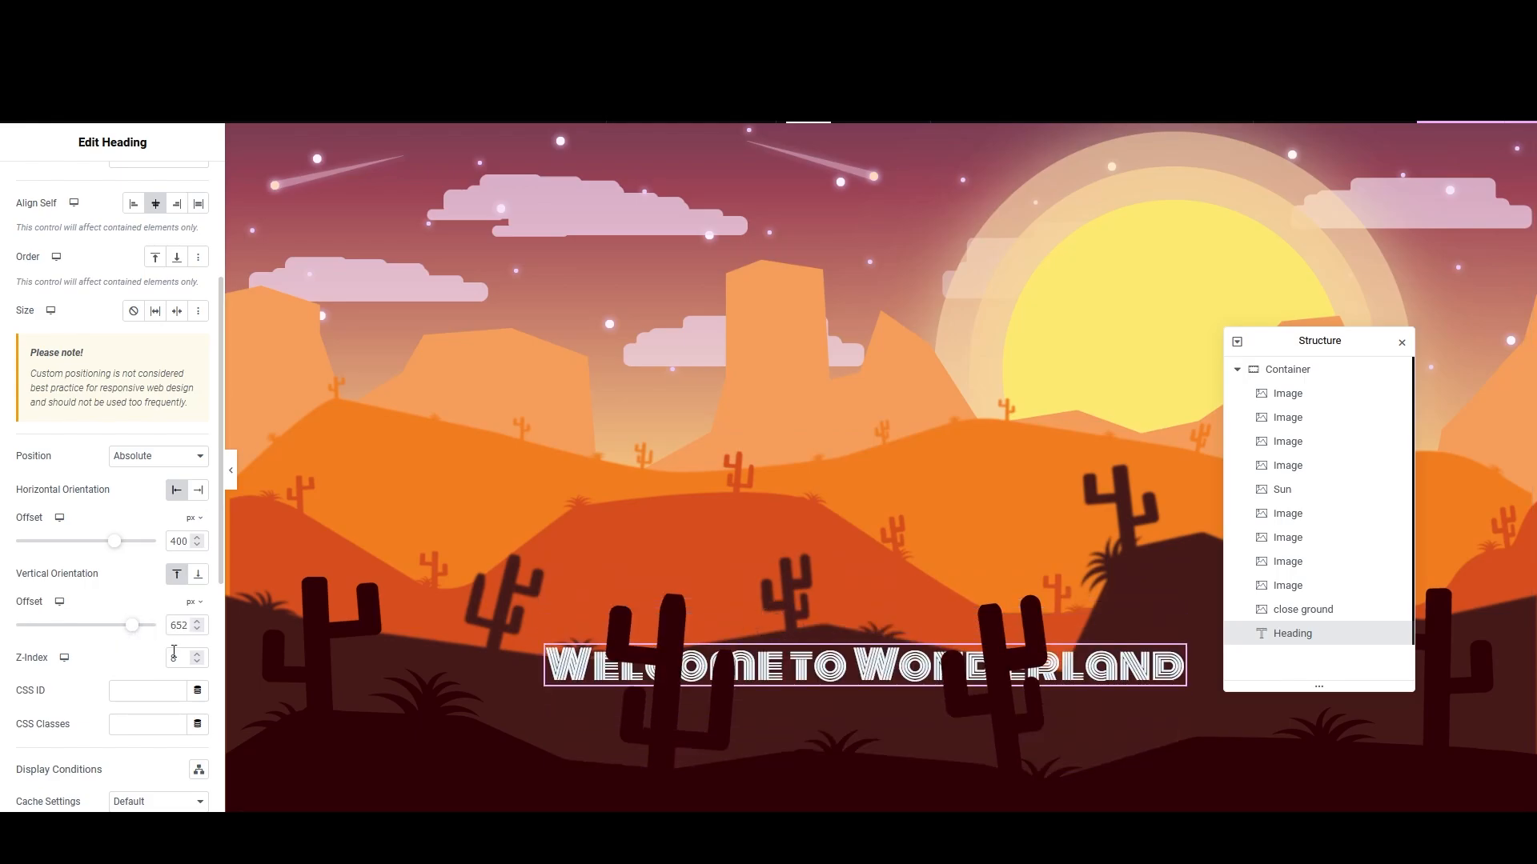
text(7)
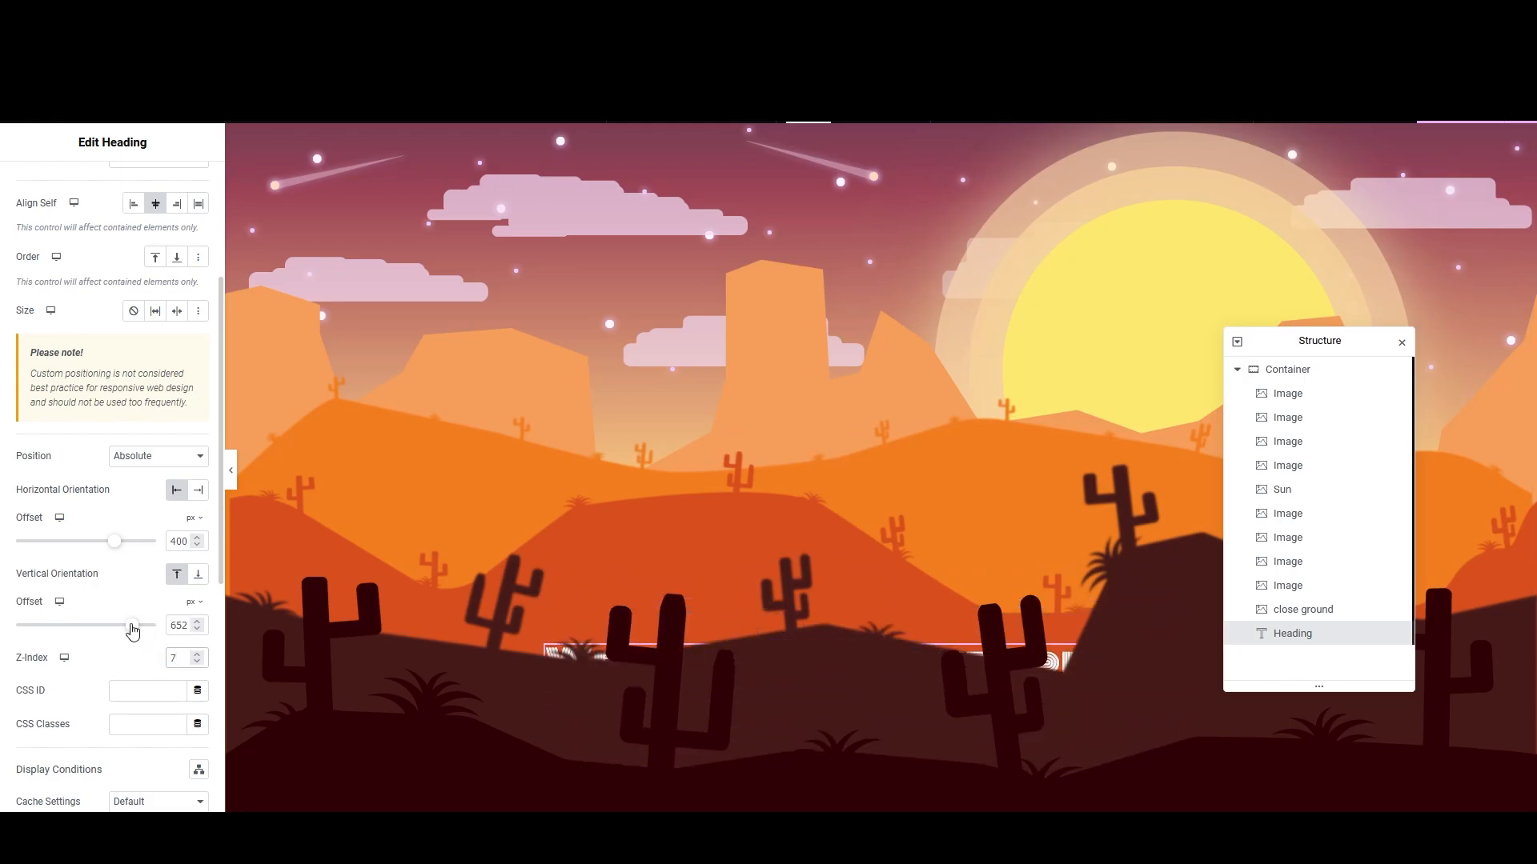
drag(117, 549, 117, 556)
drag(135, 632, 137, 626)
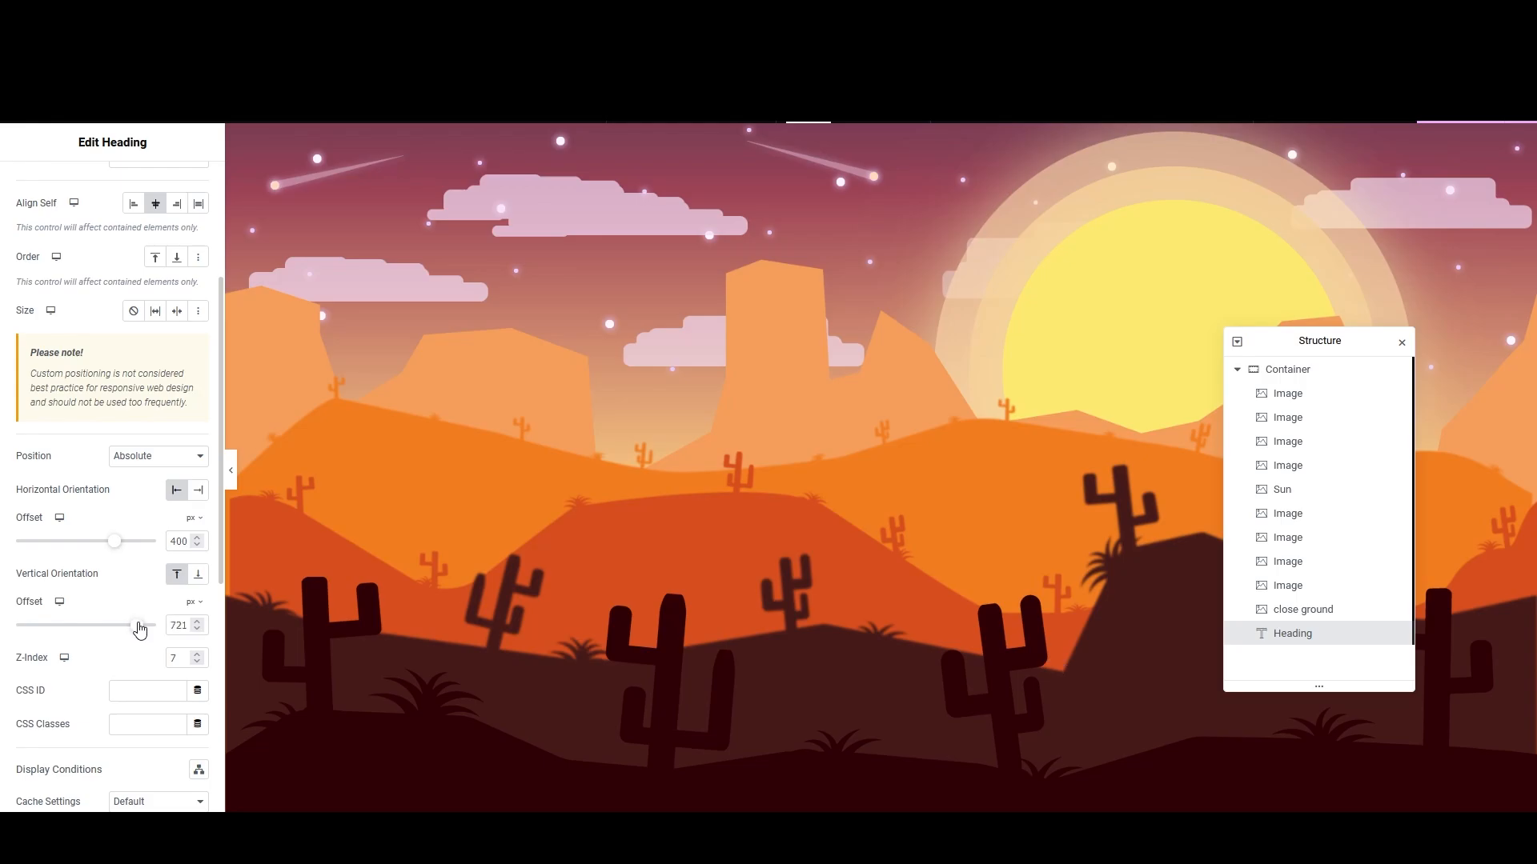
Step: Enable scrolling effects on the heading with an upward vertical scroll whose viewport range starts at 48%, and preview the page scroll
scroll(129, 390, up, 3)
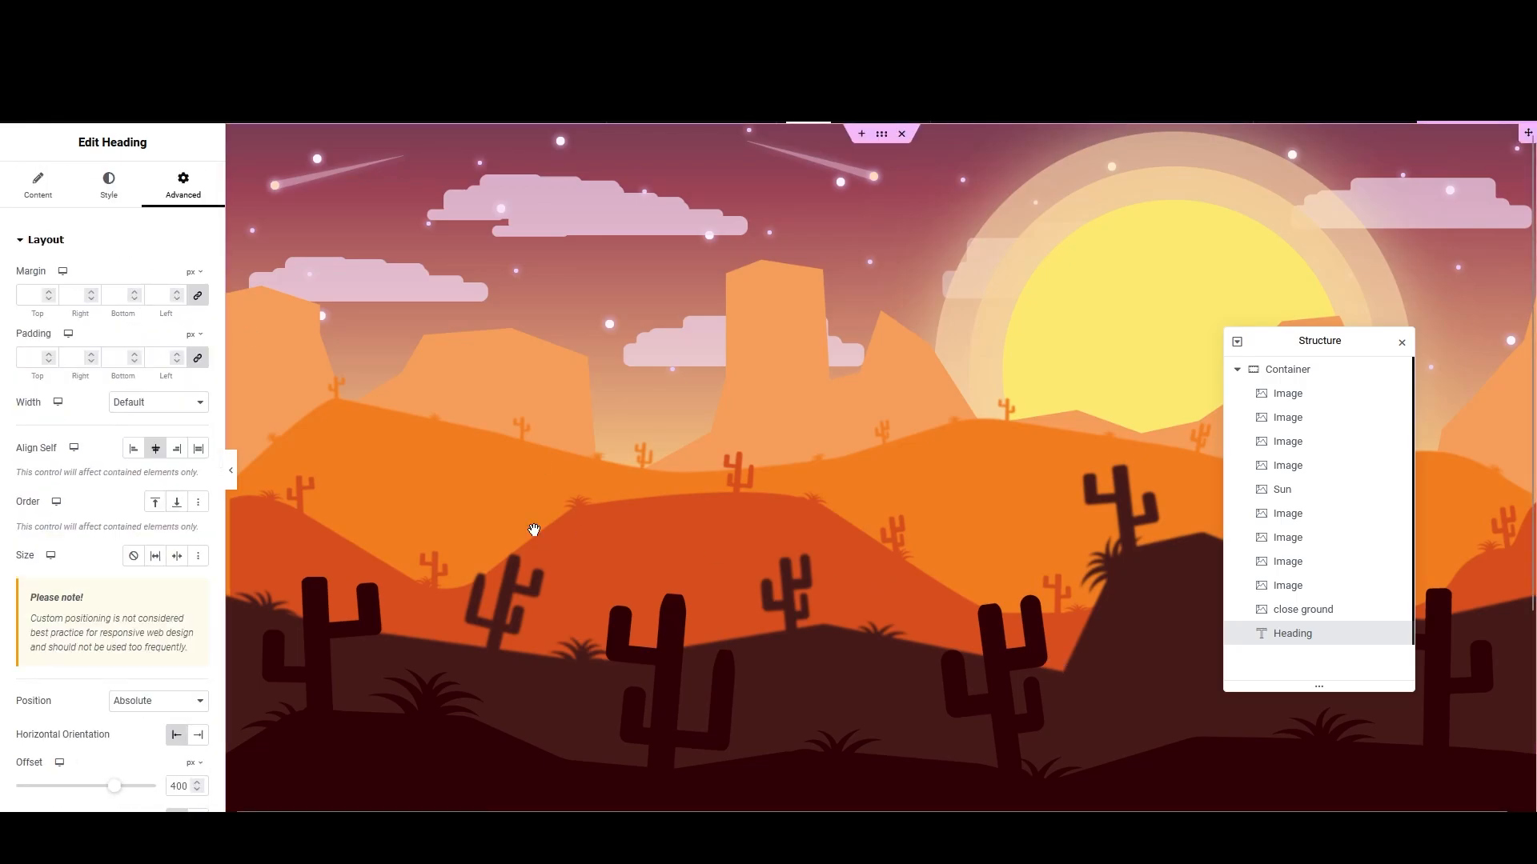
scroll(52, 552, down, 6)
click(81, 679)
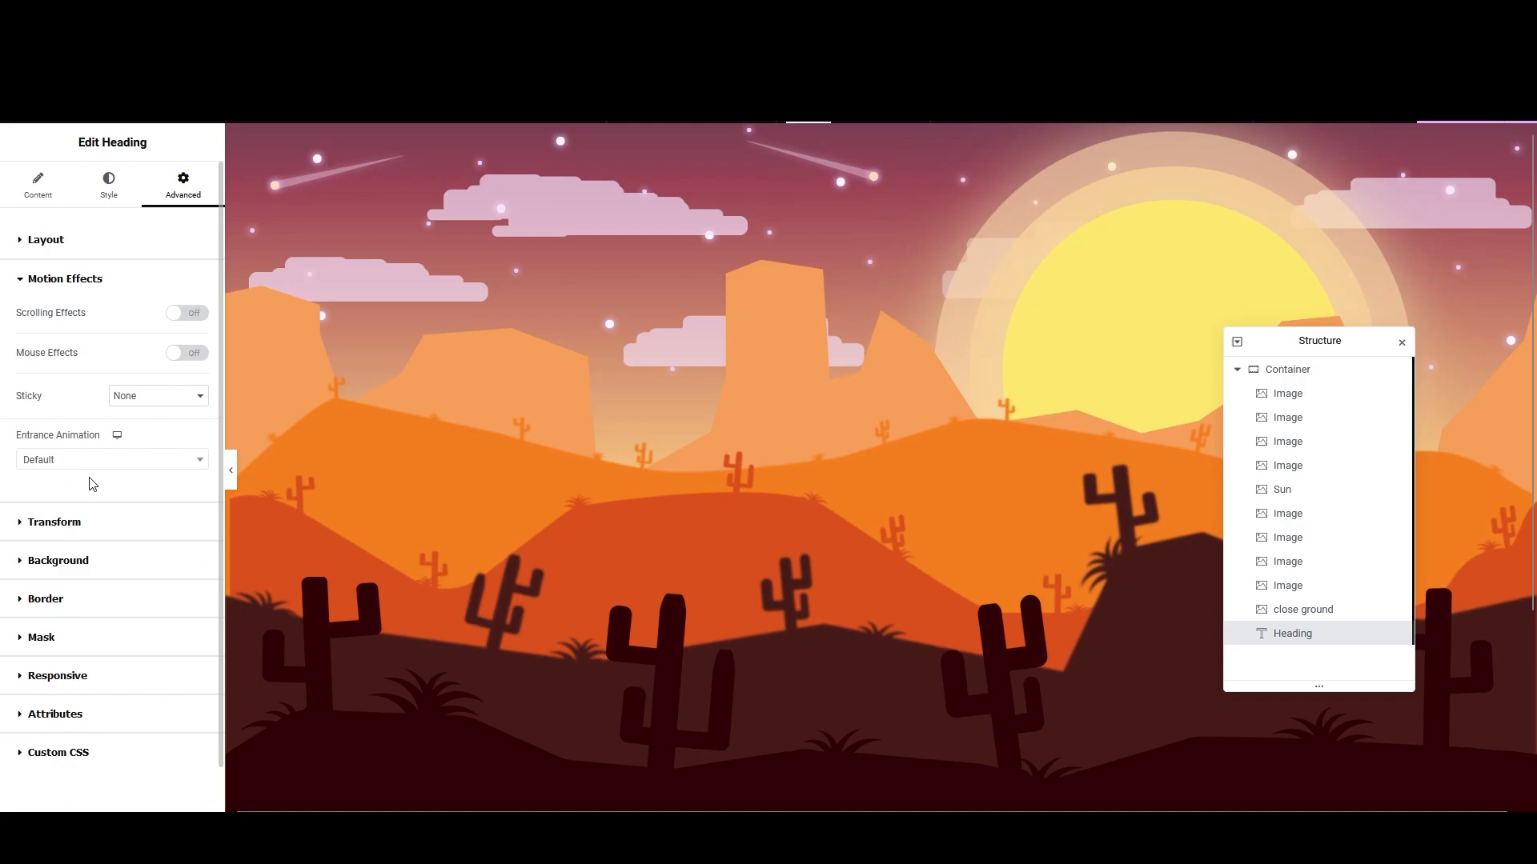
click(189, 314)
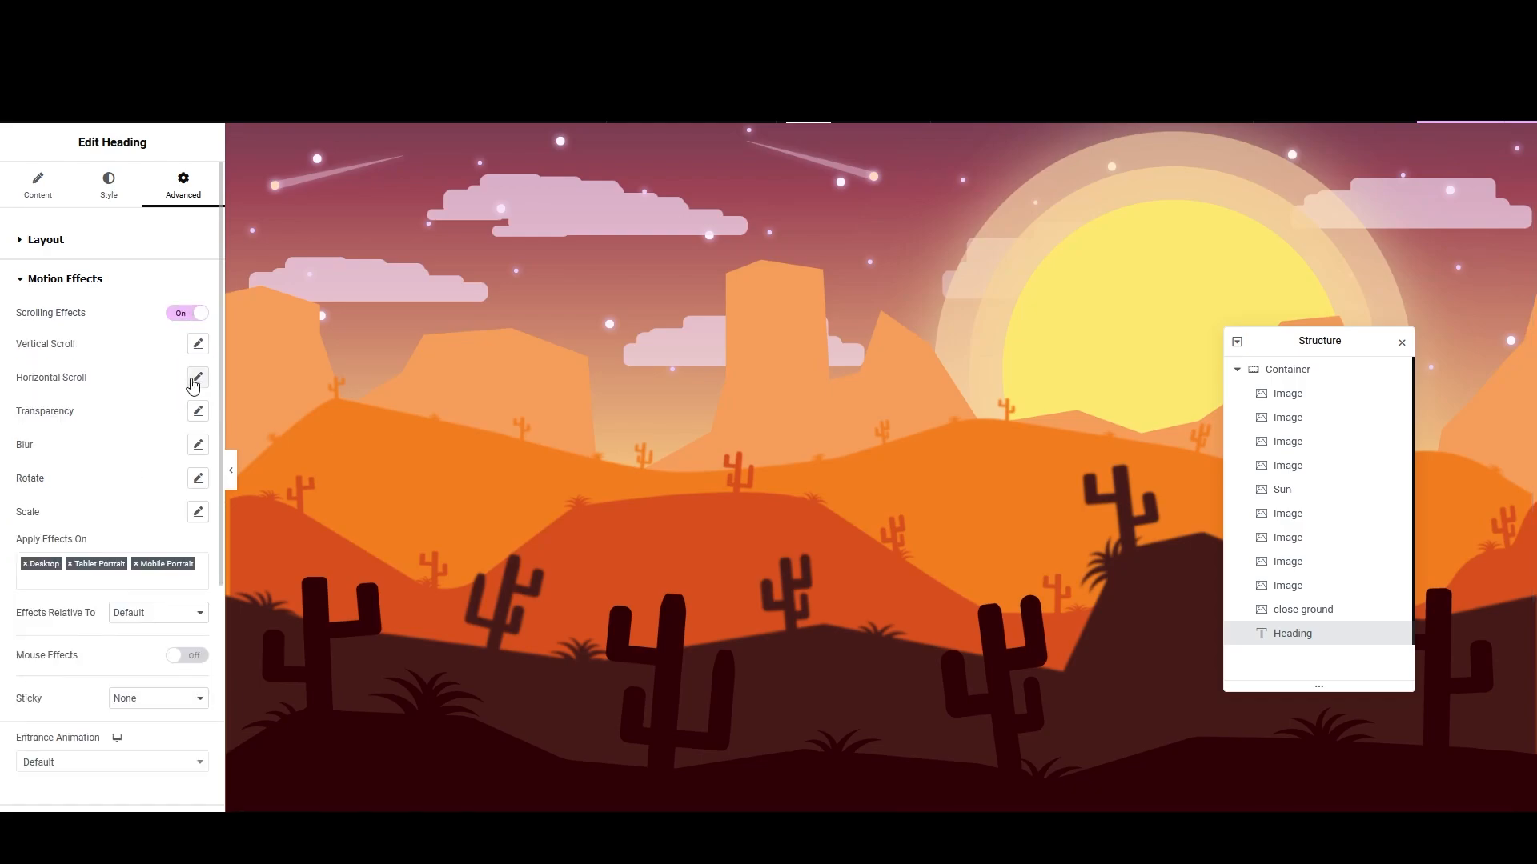
click(198, 345)
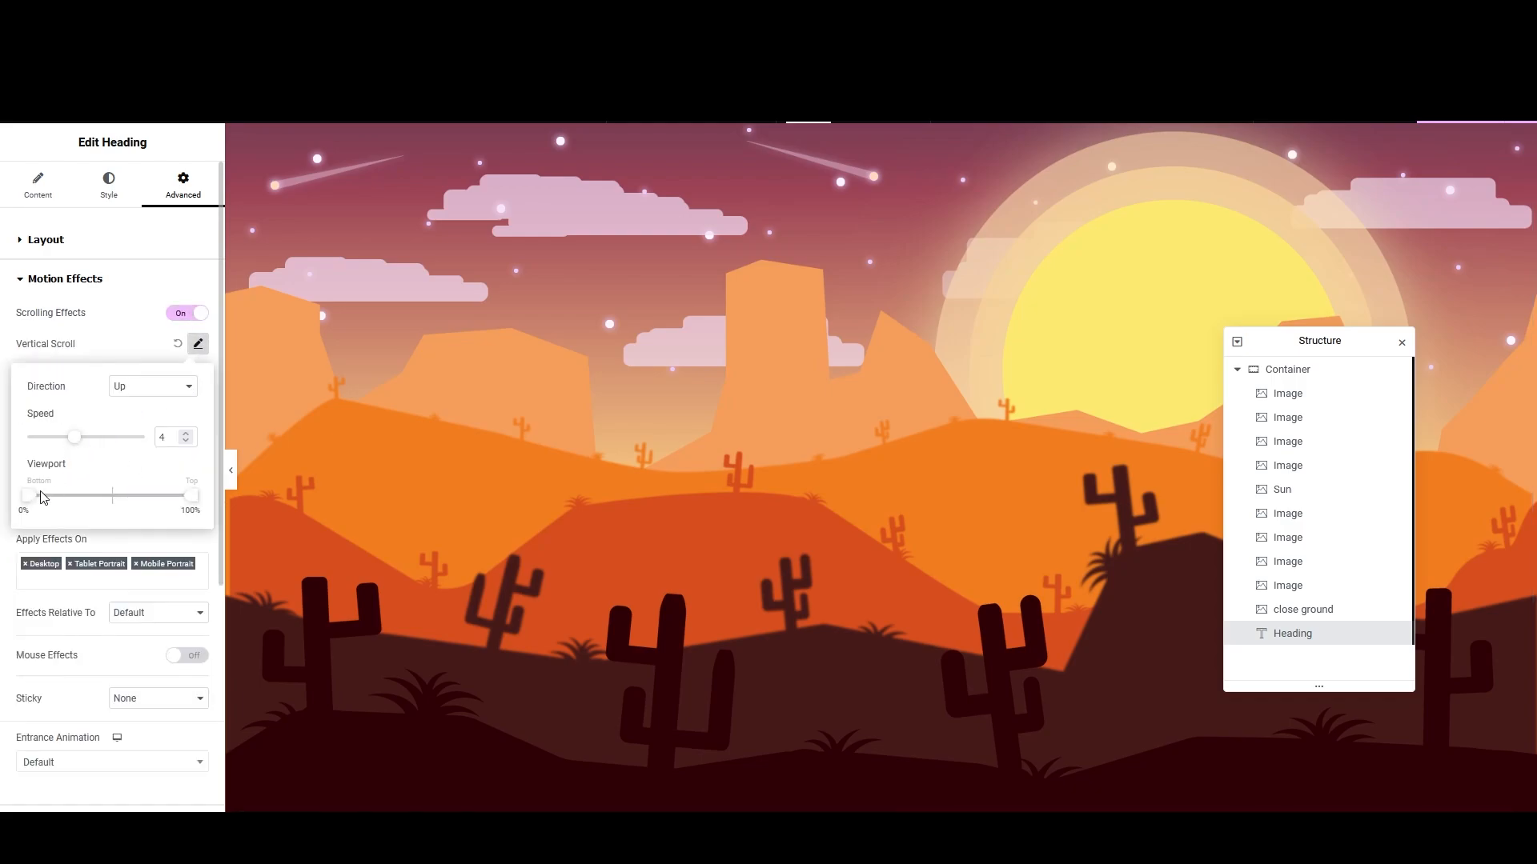
drag(43, 498, 108, 496)
scroll(854, 518, down, 2)
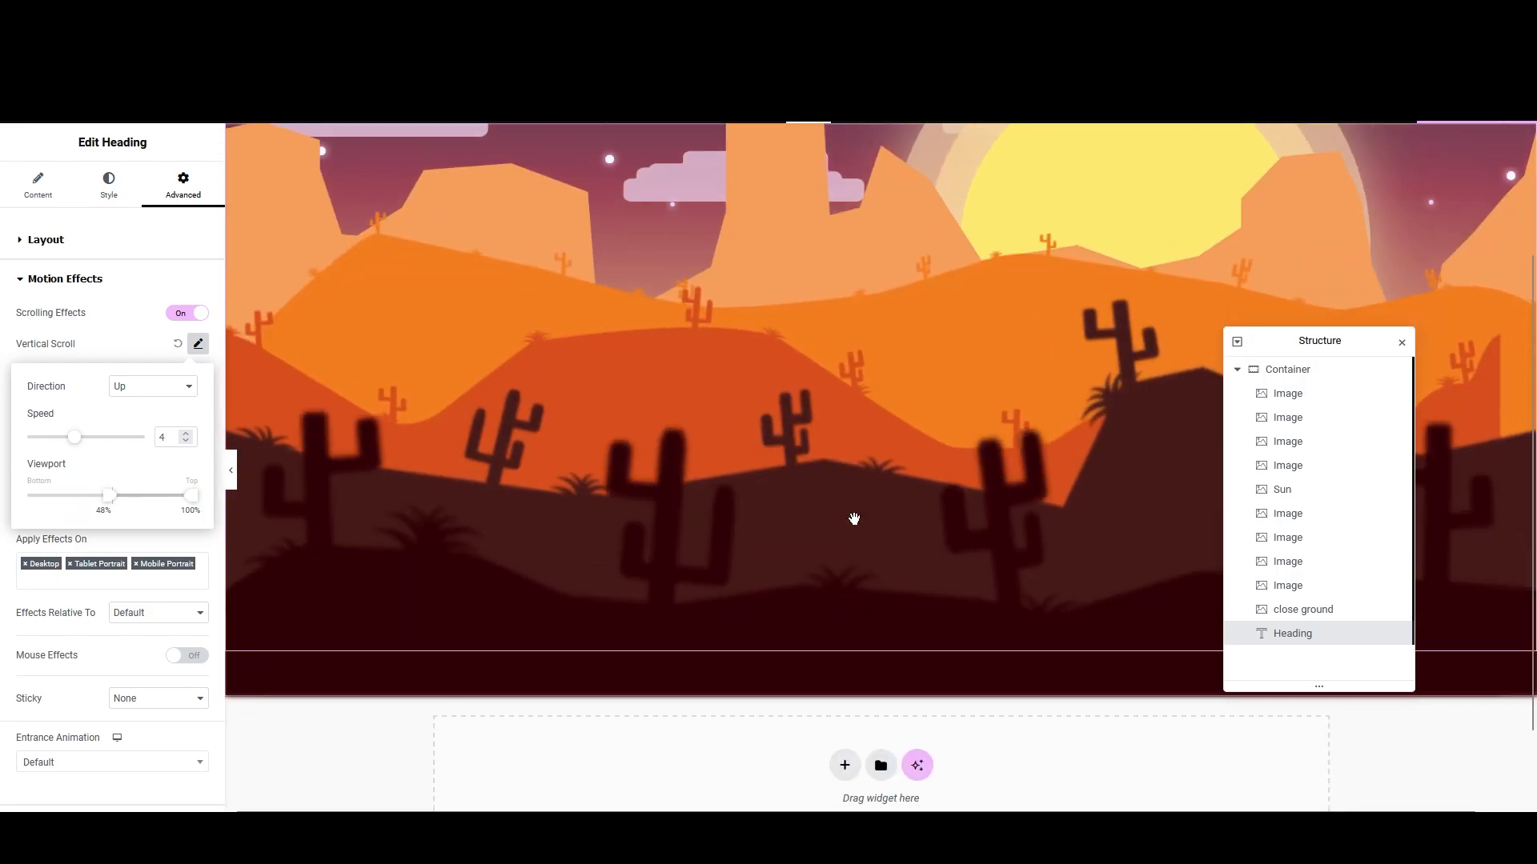
scroll(851, 519, up, 2)
scroll(849, 524, down, 2)
scroll(845, 532, up, 2)
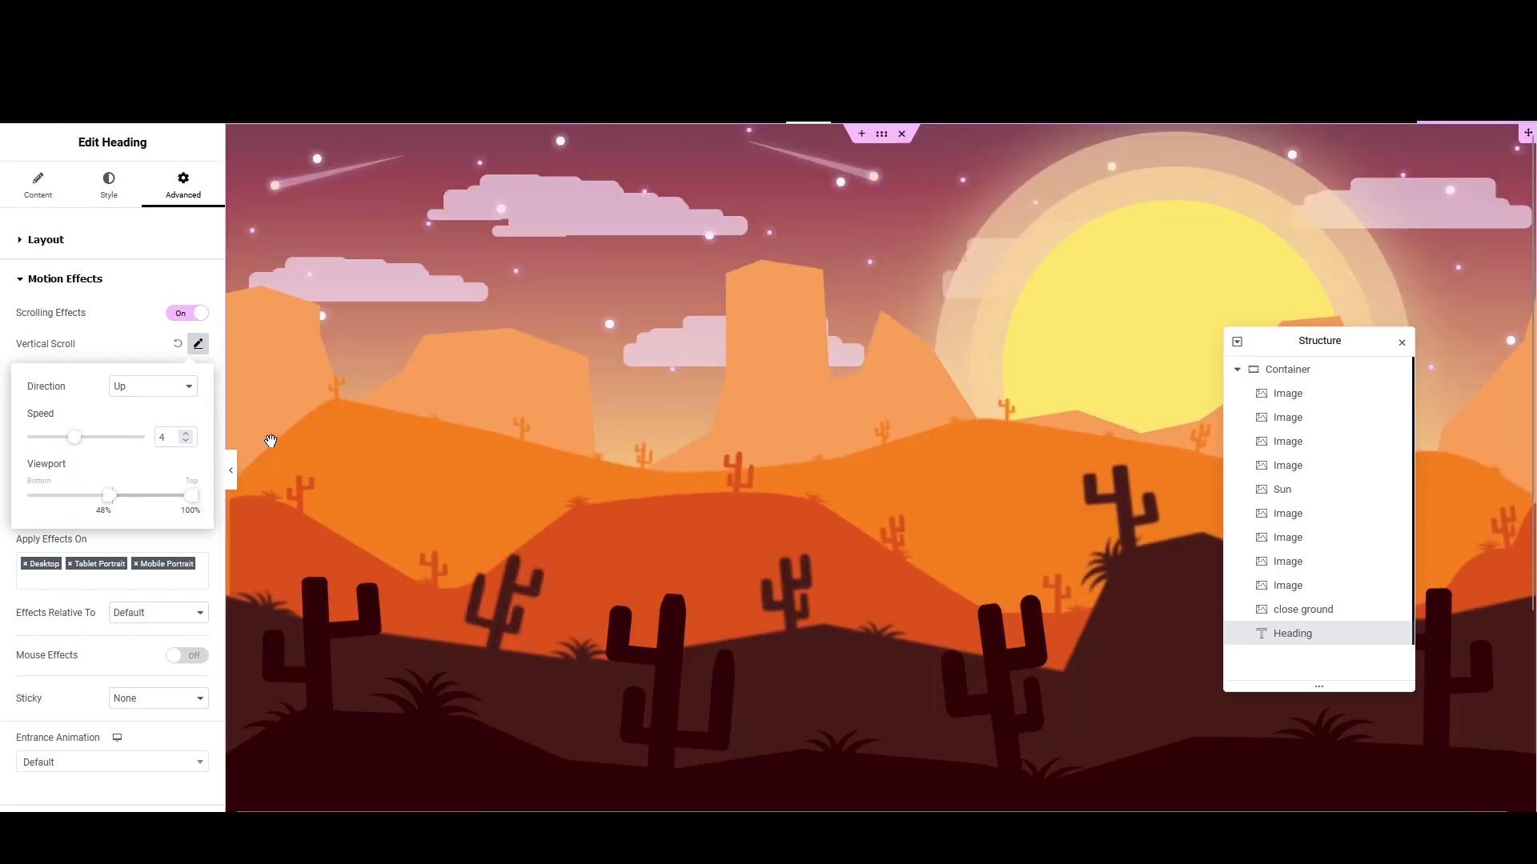
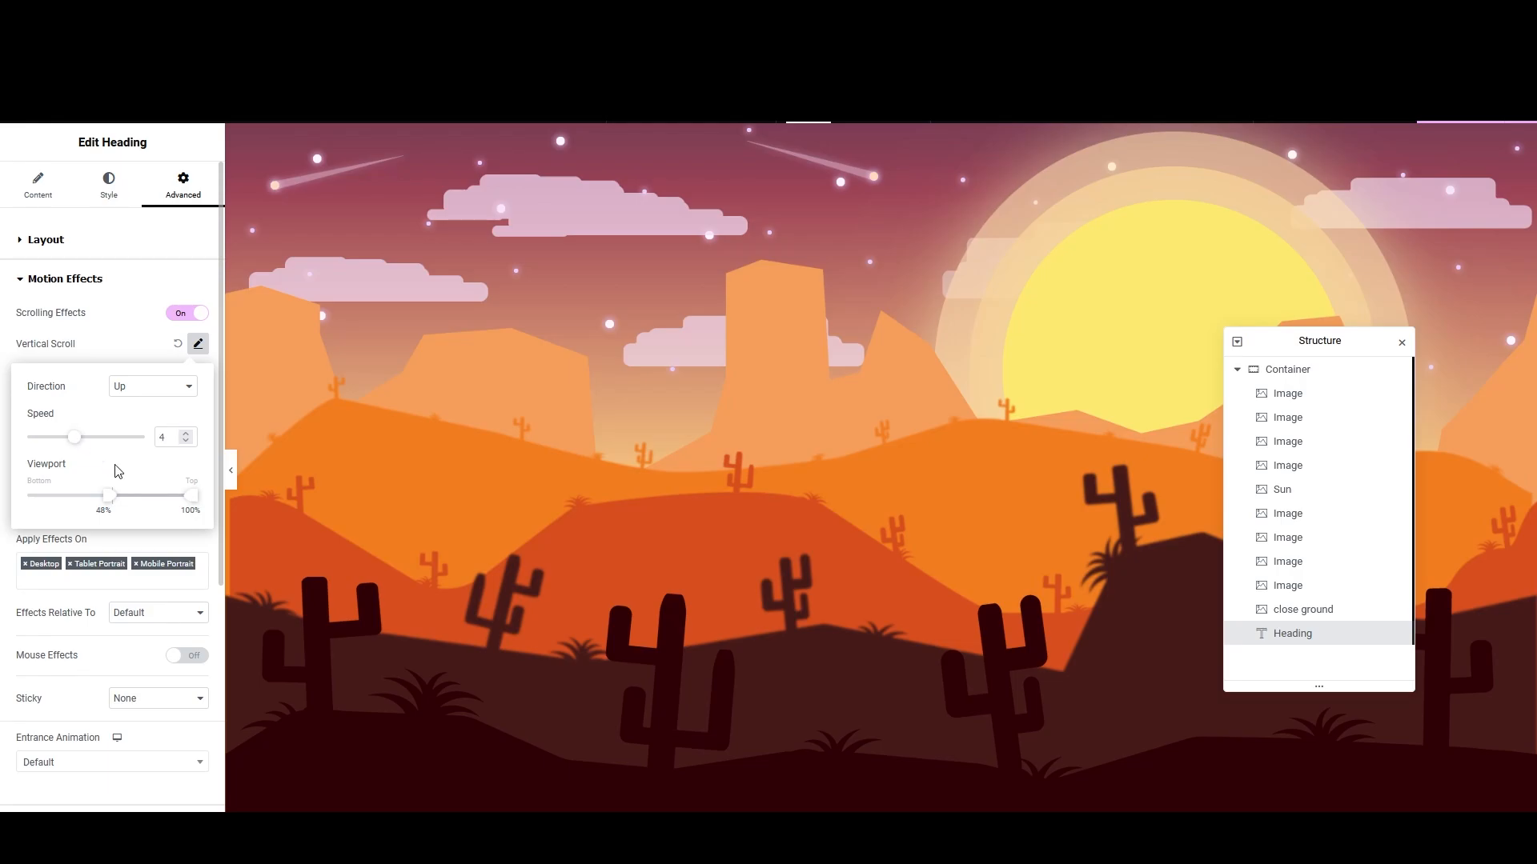
Step: Change the viewport range of the heading's vertical scroll to 0–58% and preview the motion
mouse_move(124, 496)
mouse_down()
mouse_move(164, 503)
mouse_move(123, 499)
mouse_up()
click(196, 345)
scroll(620, 602, down, 3)
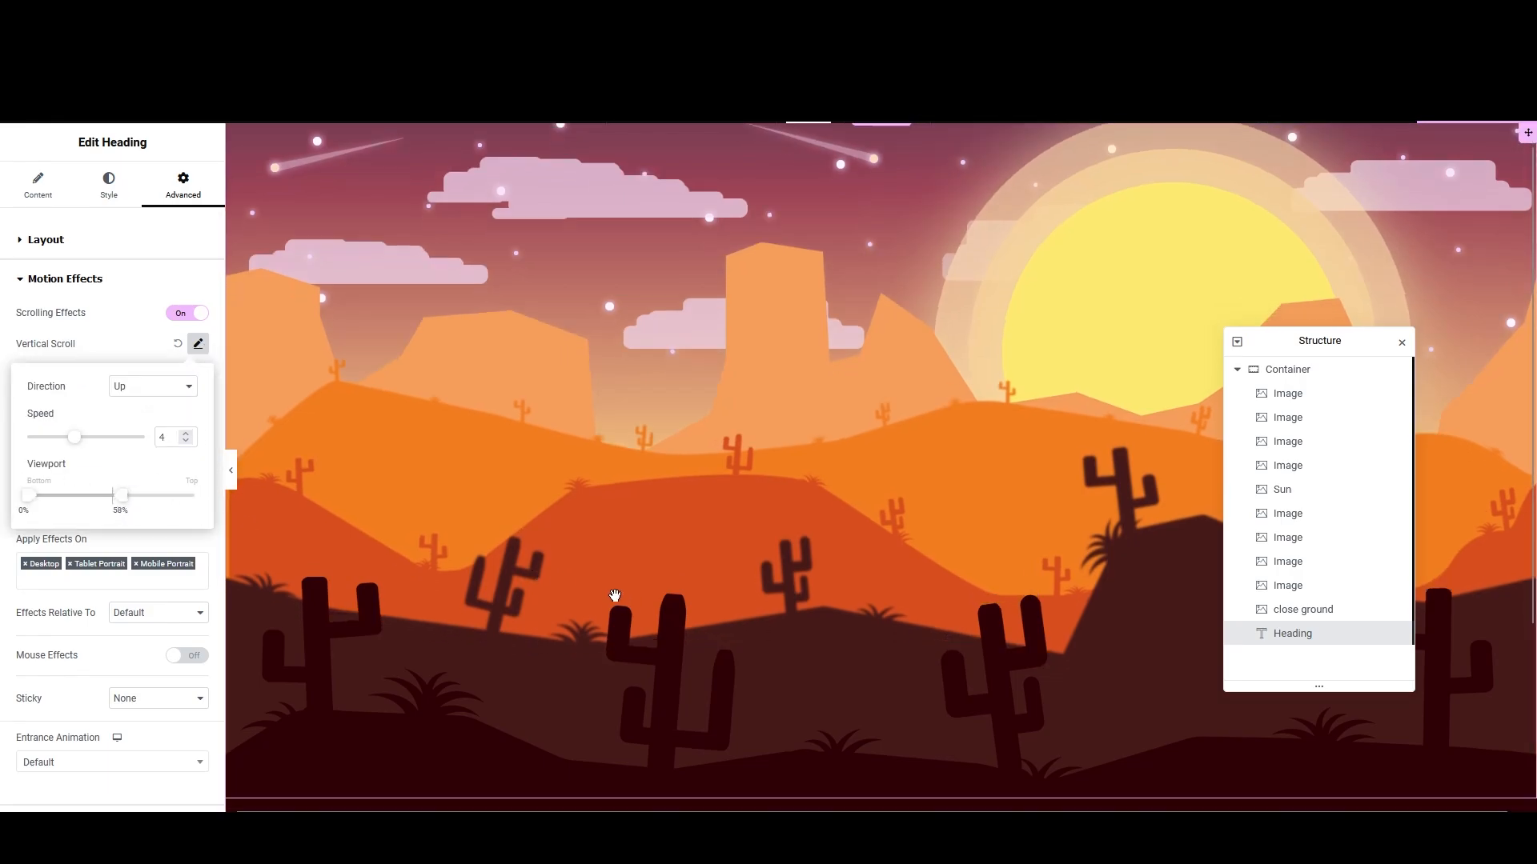
scroll(613, 597, up, 3)
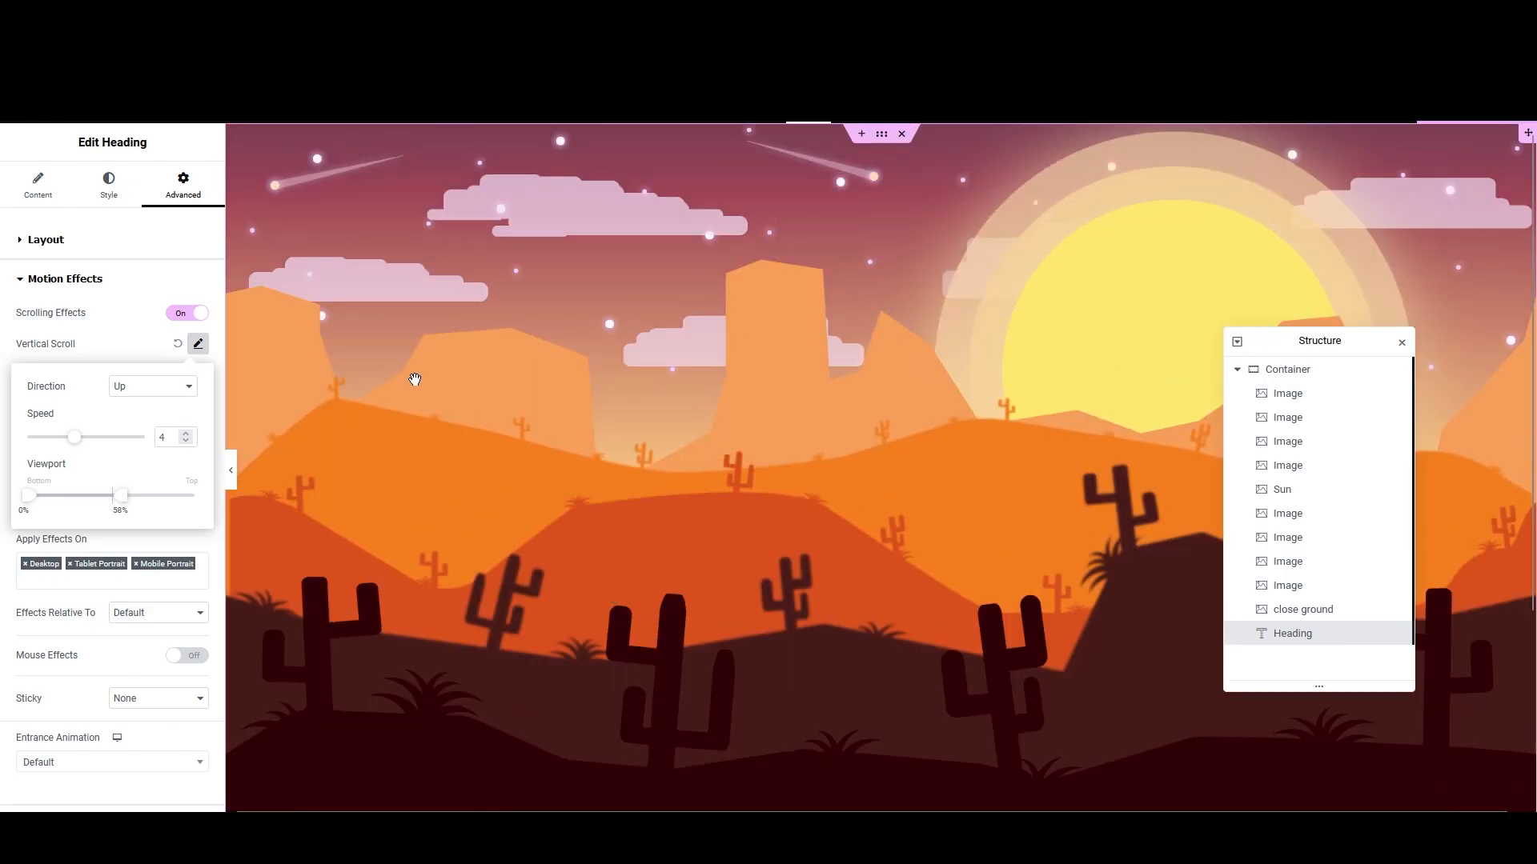
click(199, 346)
click(198, 344)
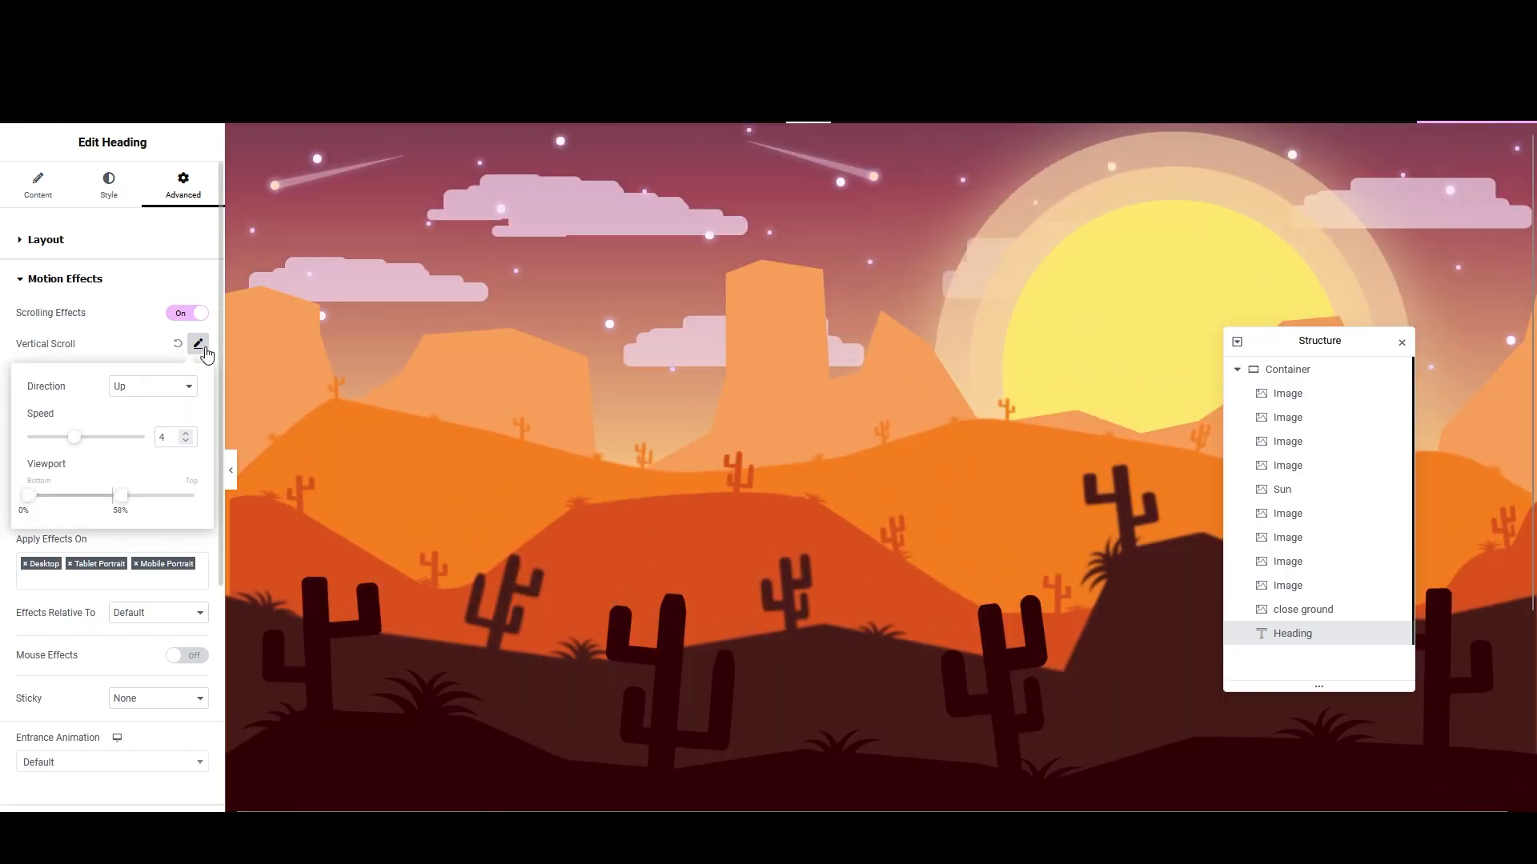
Step: Try the Down direction for the heading's vertical scroll, preview it, and restore the direction to Up
click(152, 387)
click(156, 430)
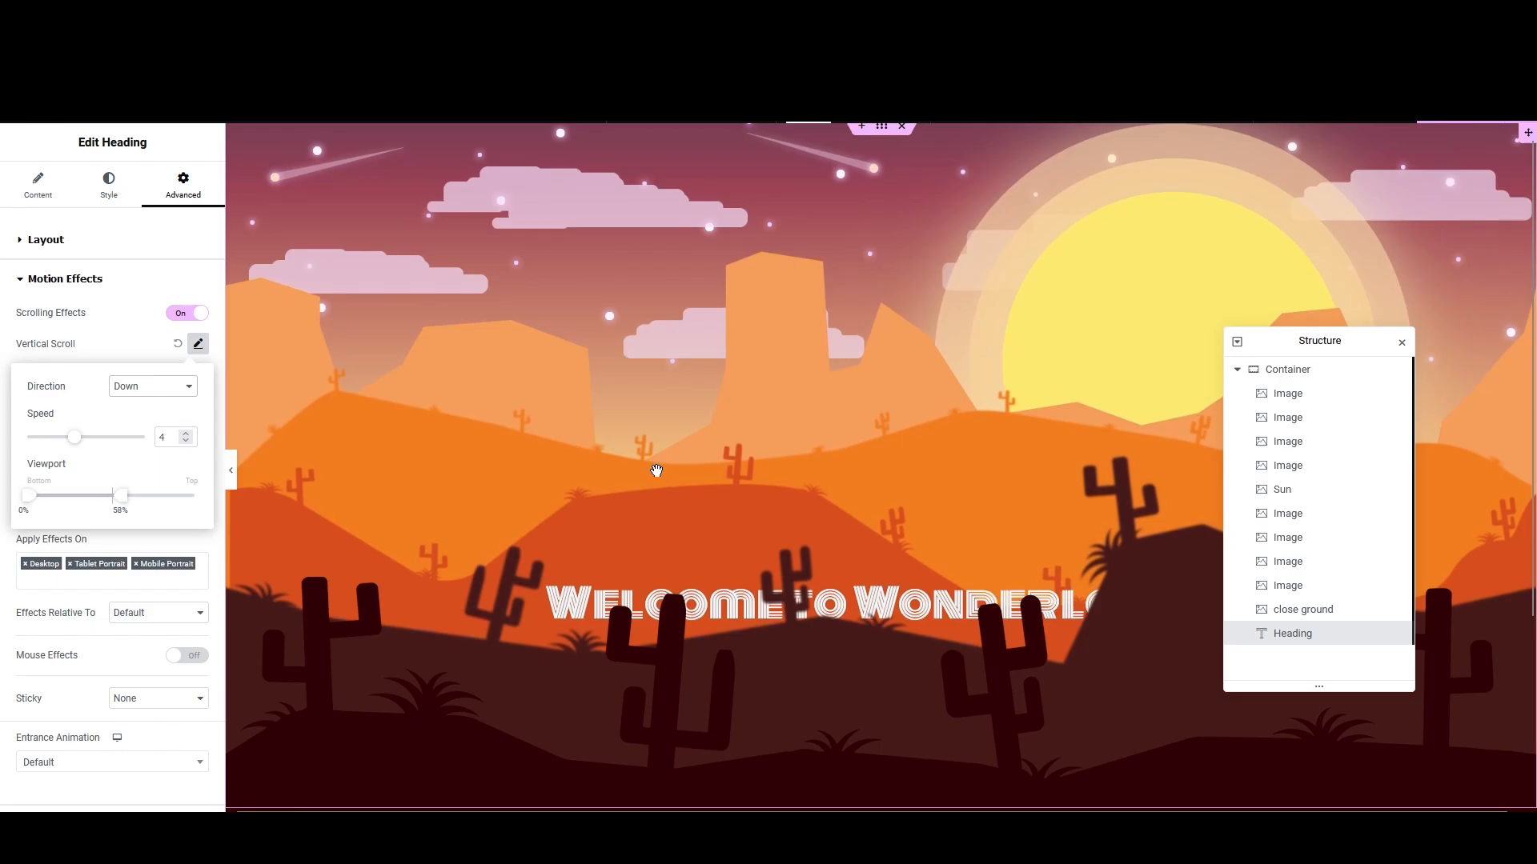
scroll(651, 472, down, 3)
scroll(650, 474, up, 3)
scroll(651, 475, down, 2)
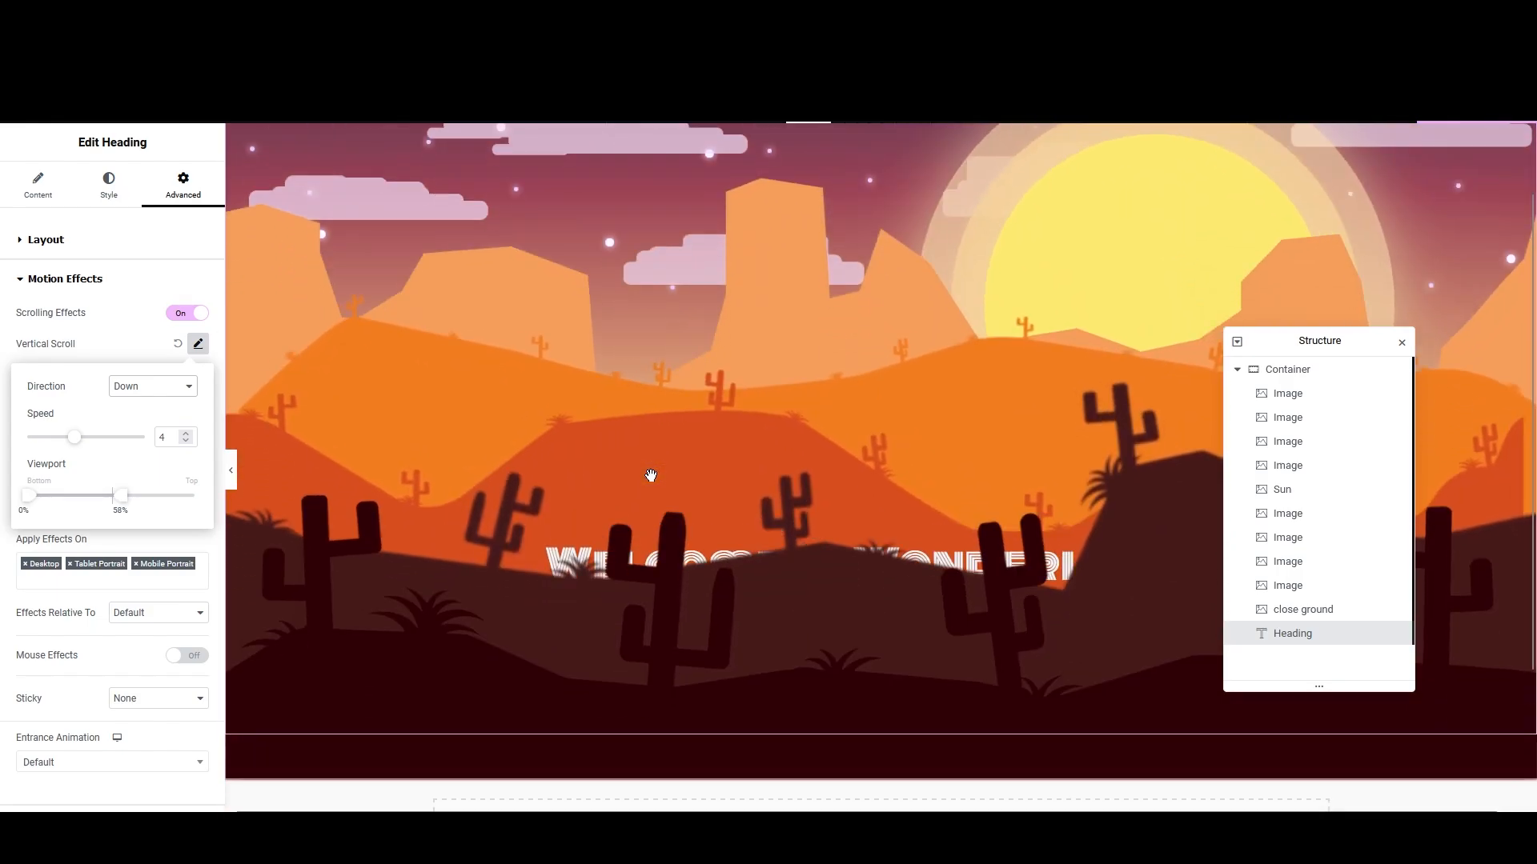
scroll(650, 476, up, 2)
click(152, 387)
click(159, 417)
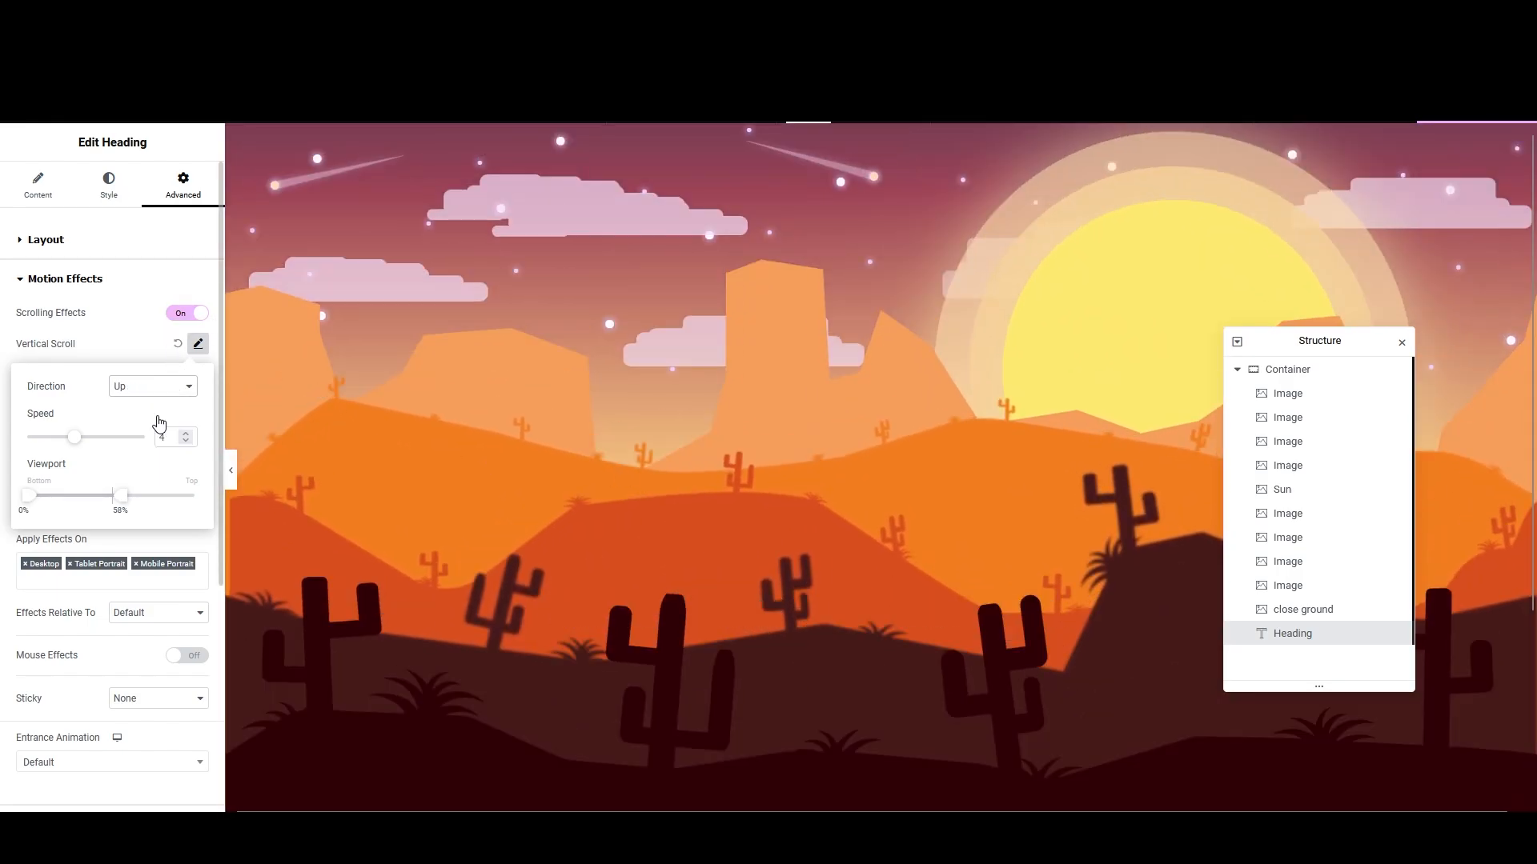
click(128, 357)
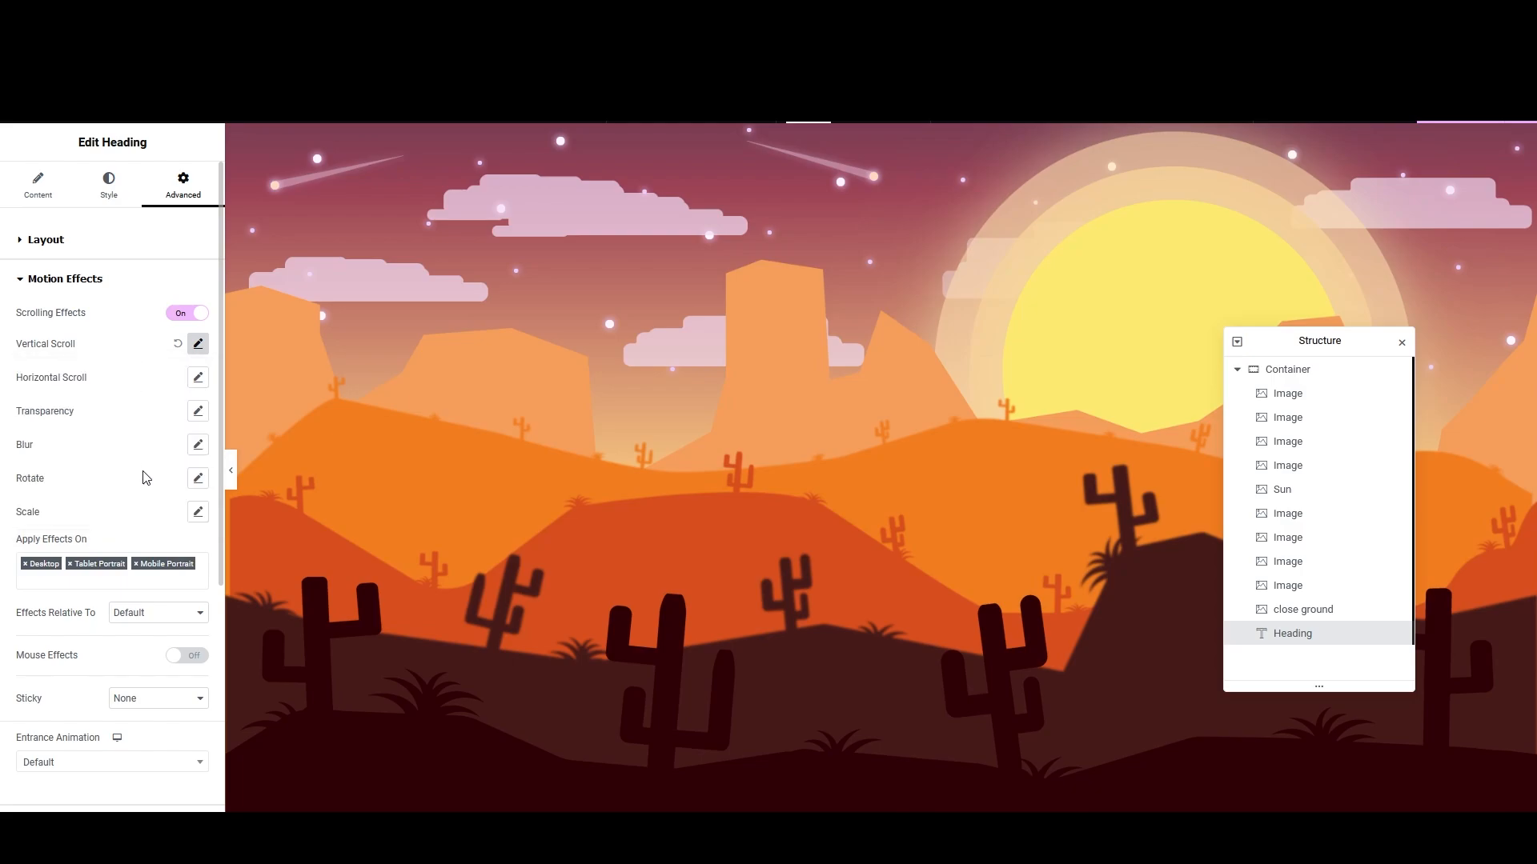
scroll(136, 658, down, 1)
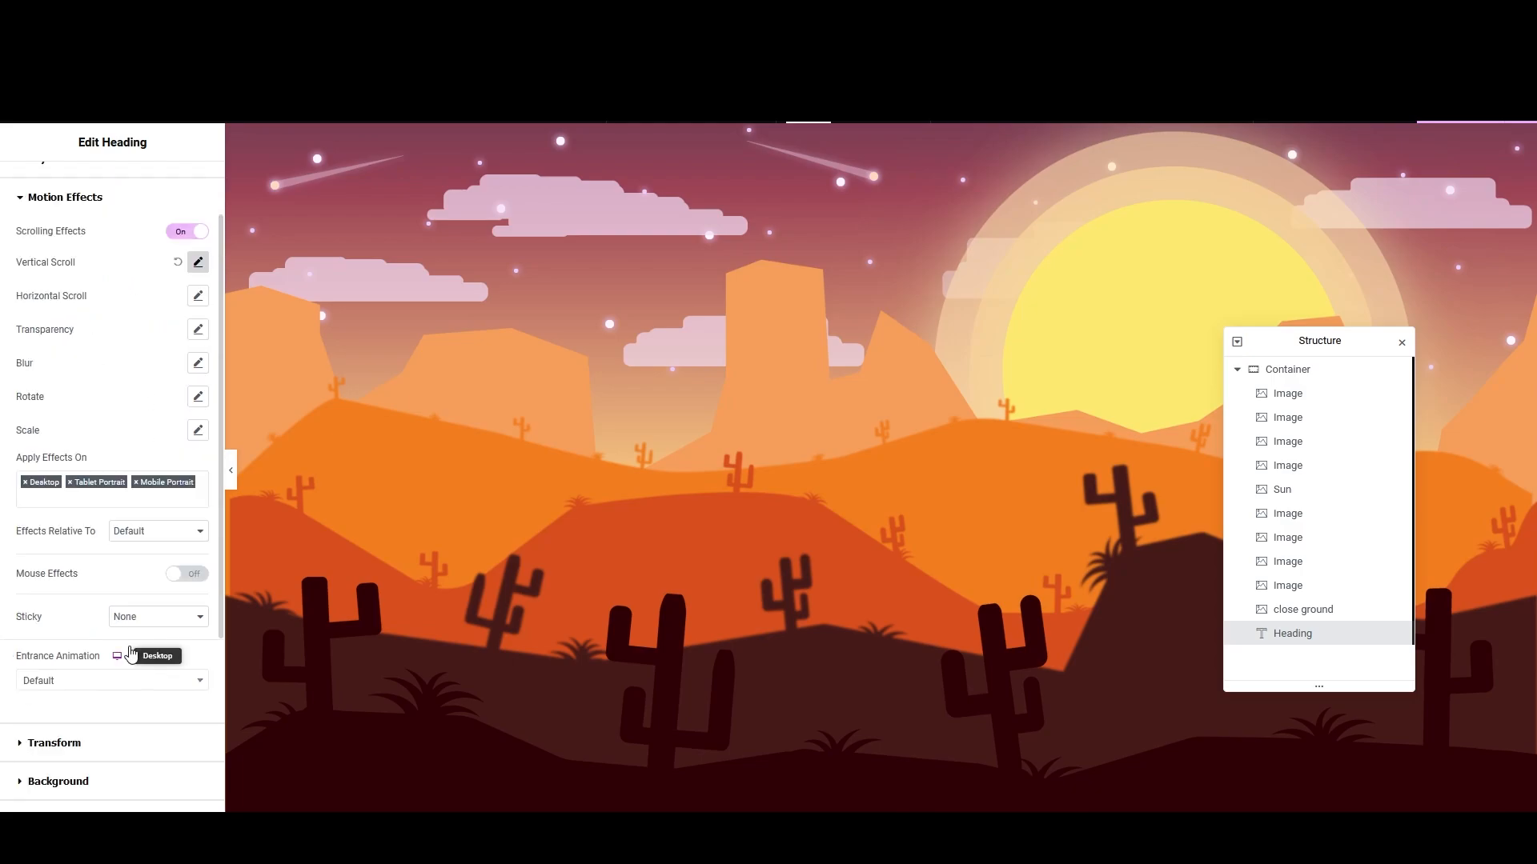
scroll(63, 705, up, 2)
click(104, 182)
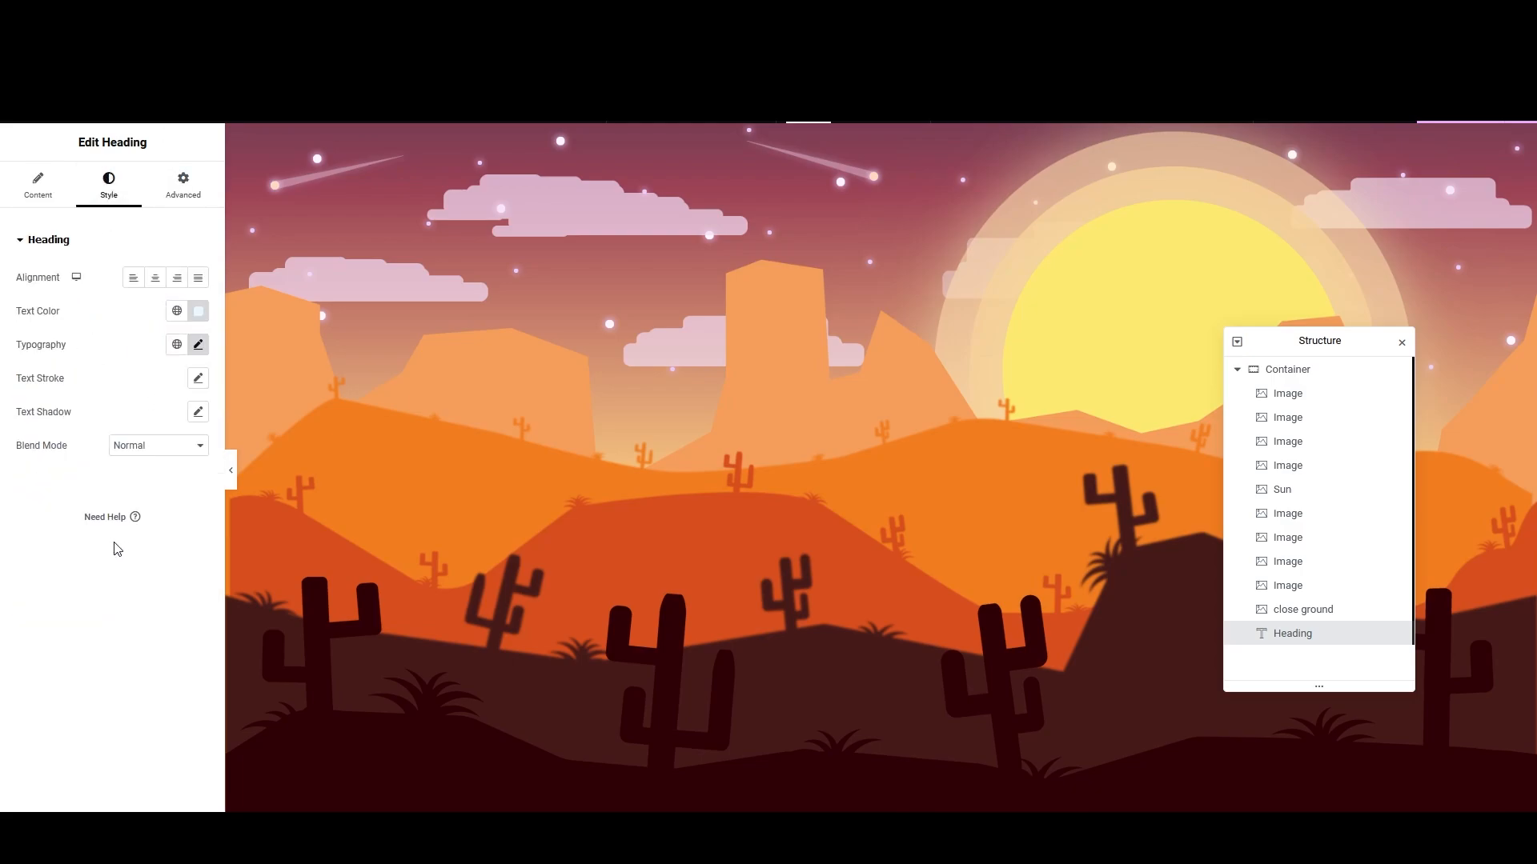
Step: Try a vertical offset of 218 px for the heading and preview how it moves as the page scrolls
click(183, 184)
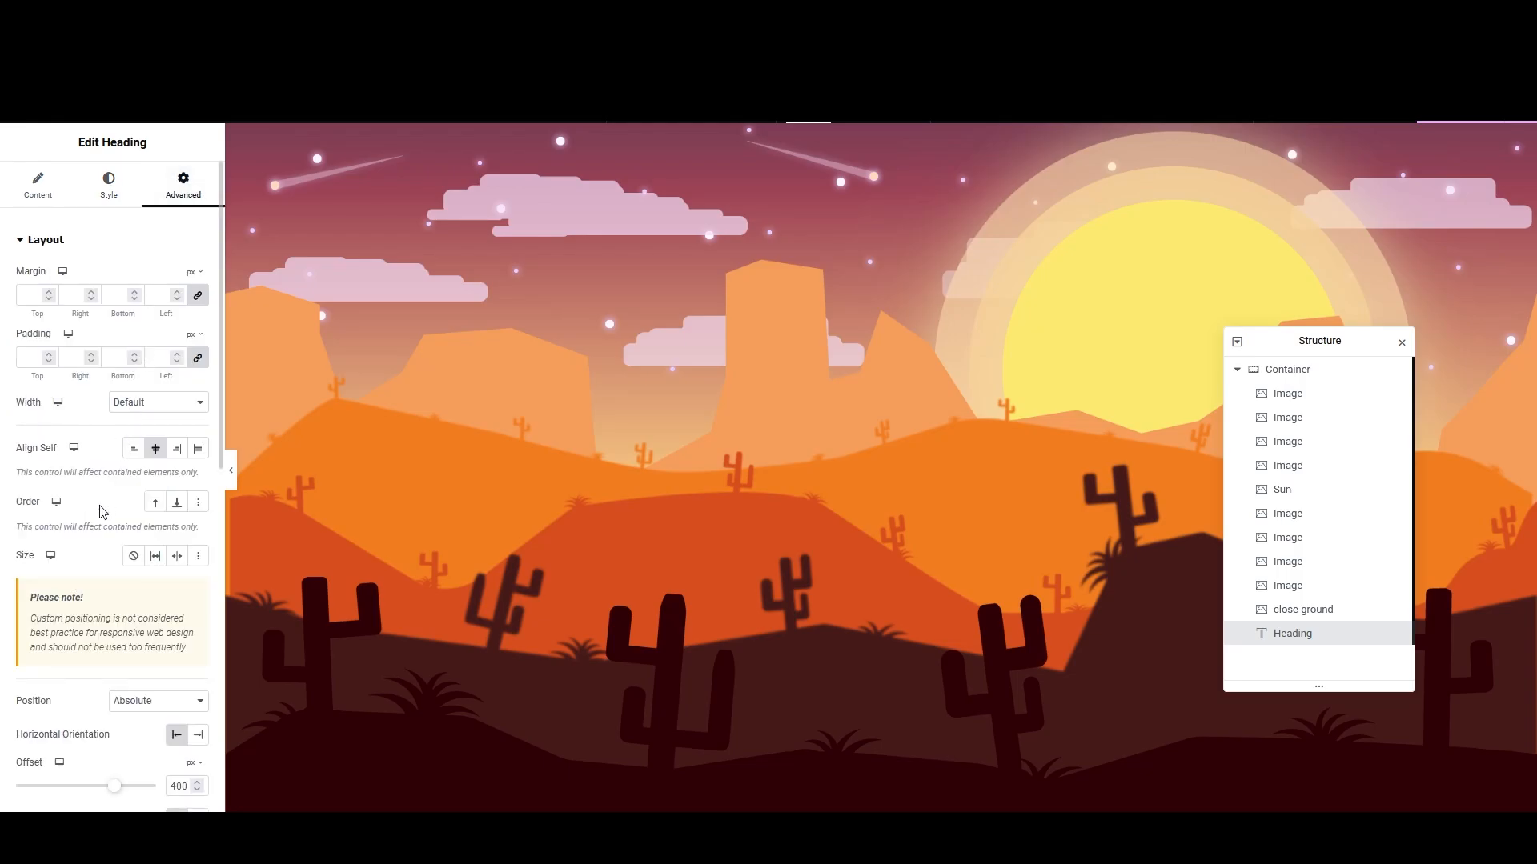
scroll(104, 516, down, 2)
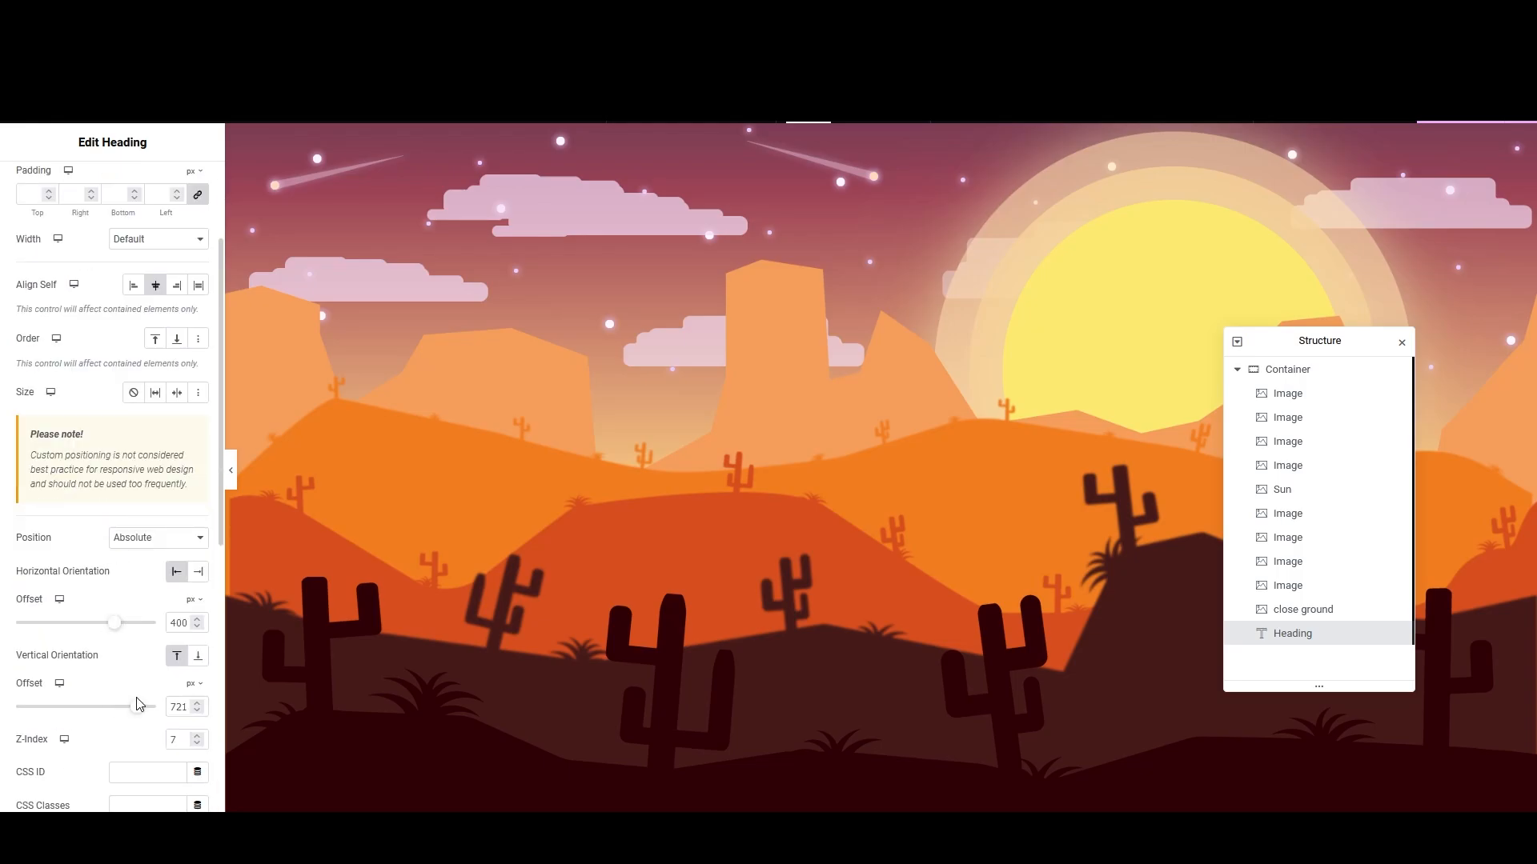
drag(137, 705, 103, 713)
scroll(851, 590, down, 5)
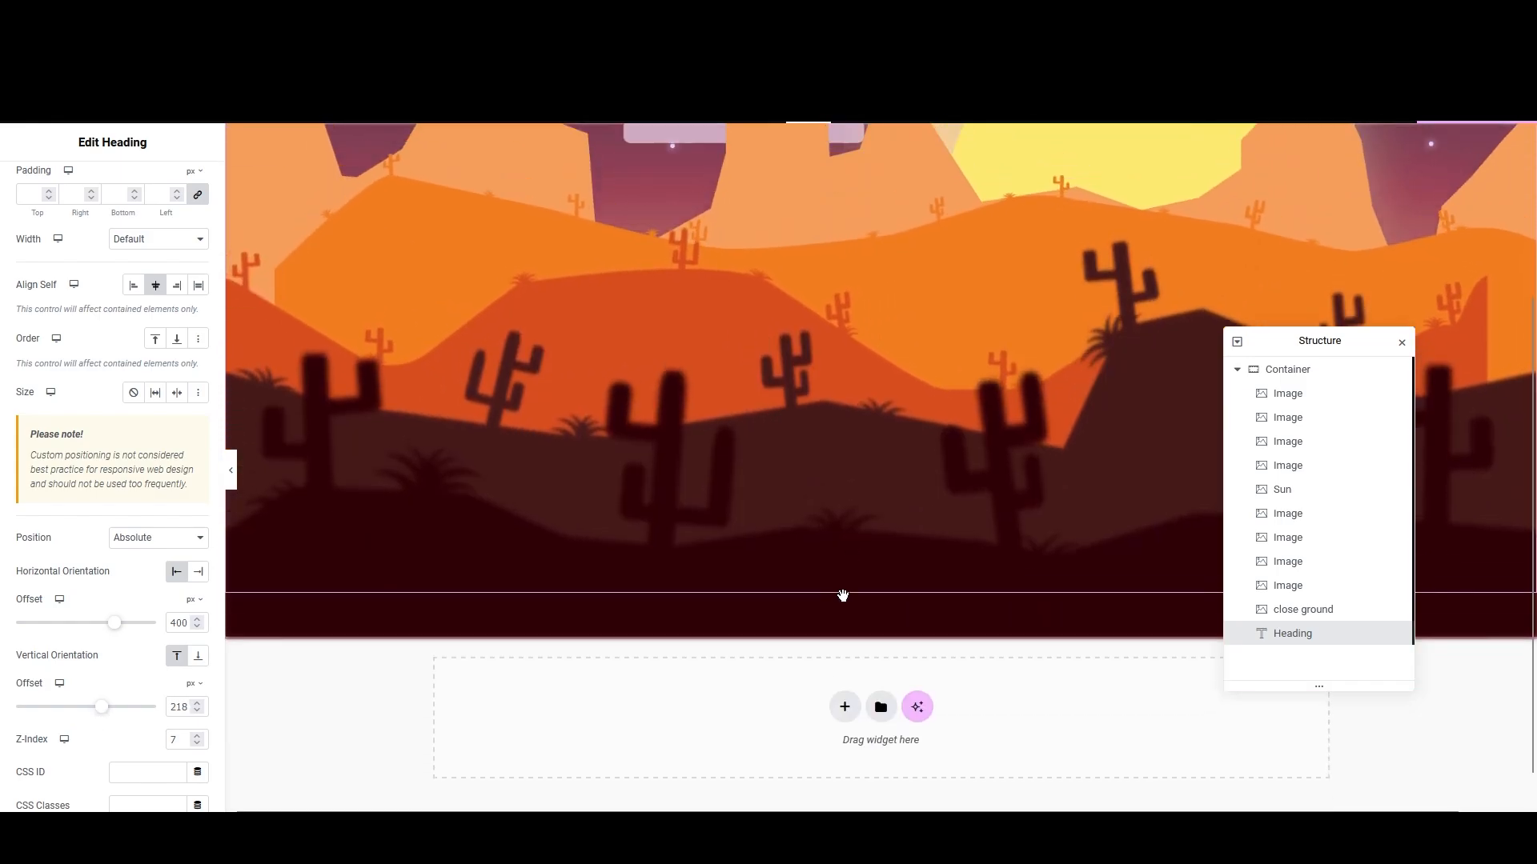
scroll(830, 602, up, 5)
scroll(827, 605, down, 3)
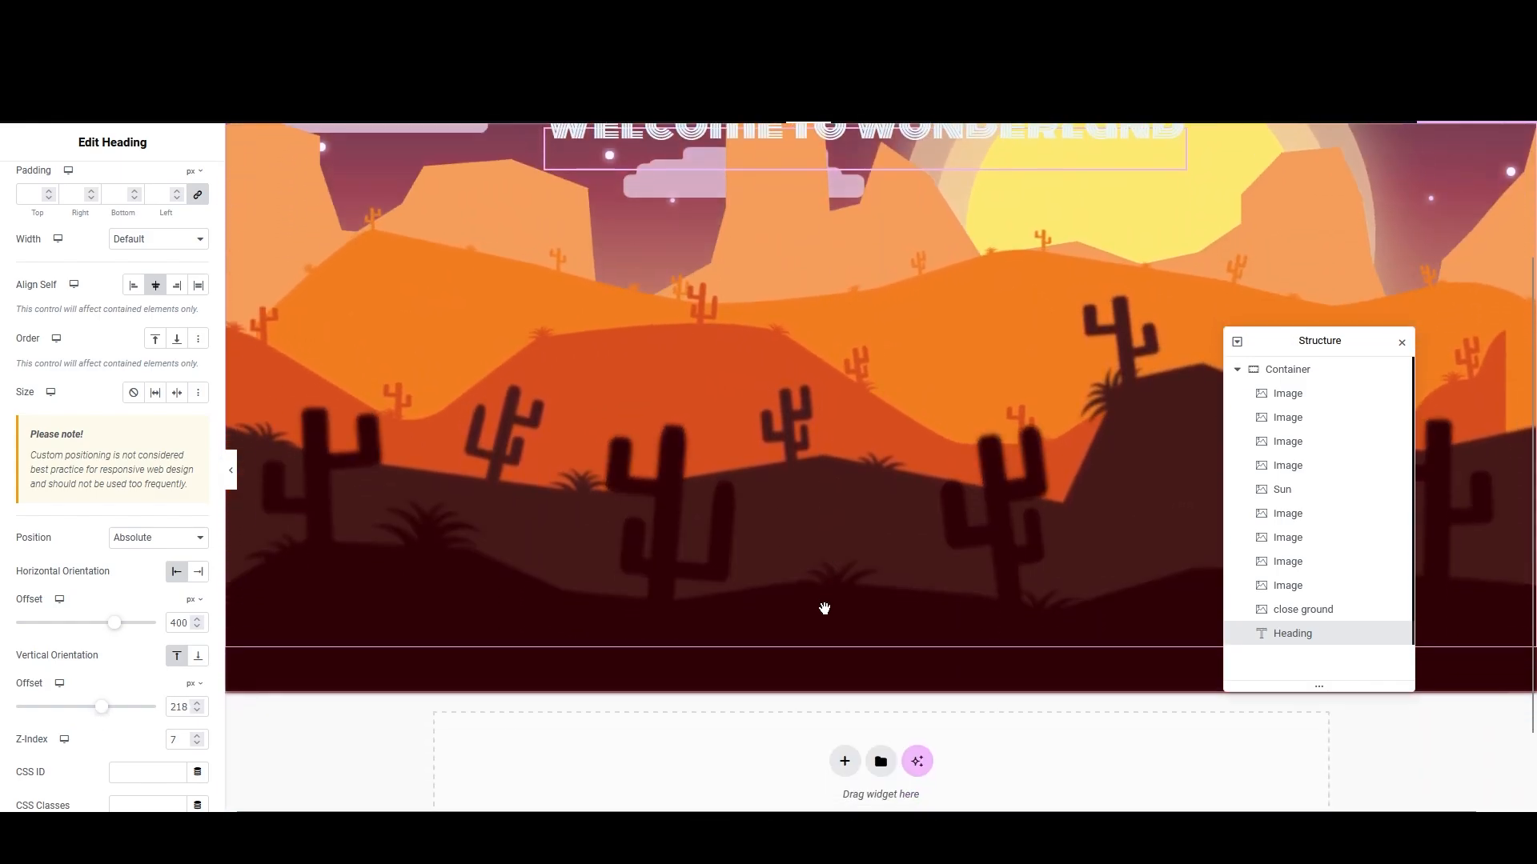
scroll(823, 609, up, 3)
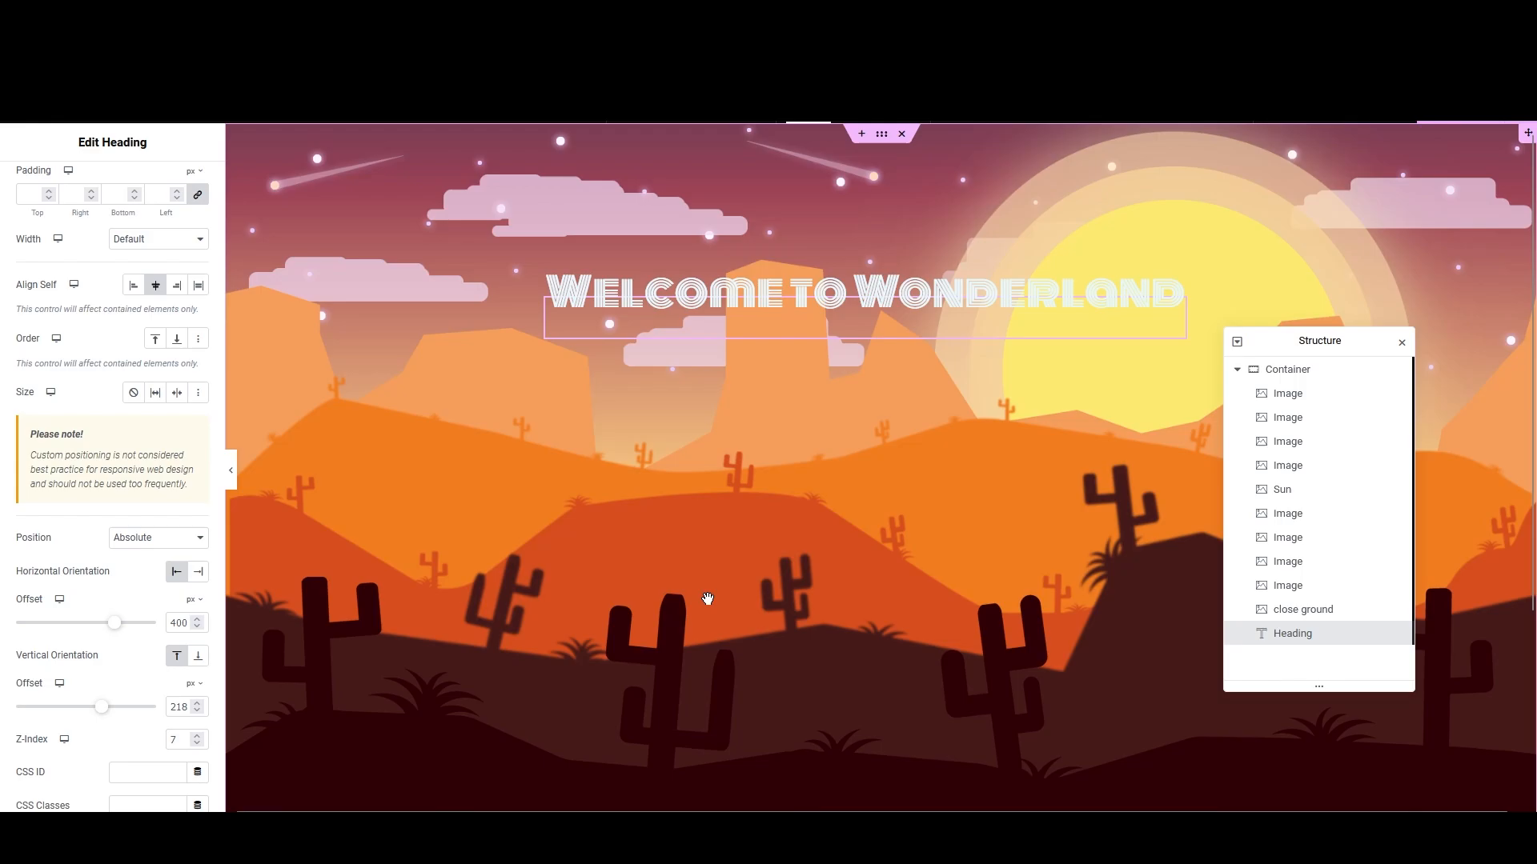
Step: Set the heading's position to Fixed and preview its behavior while the page scrolls
scroll(88, 480, down, 2)
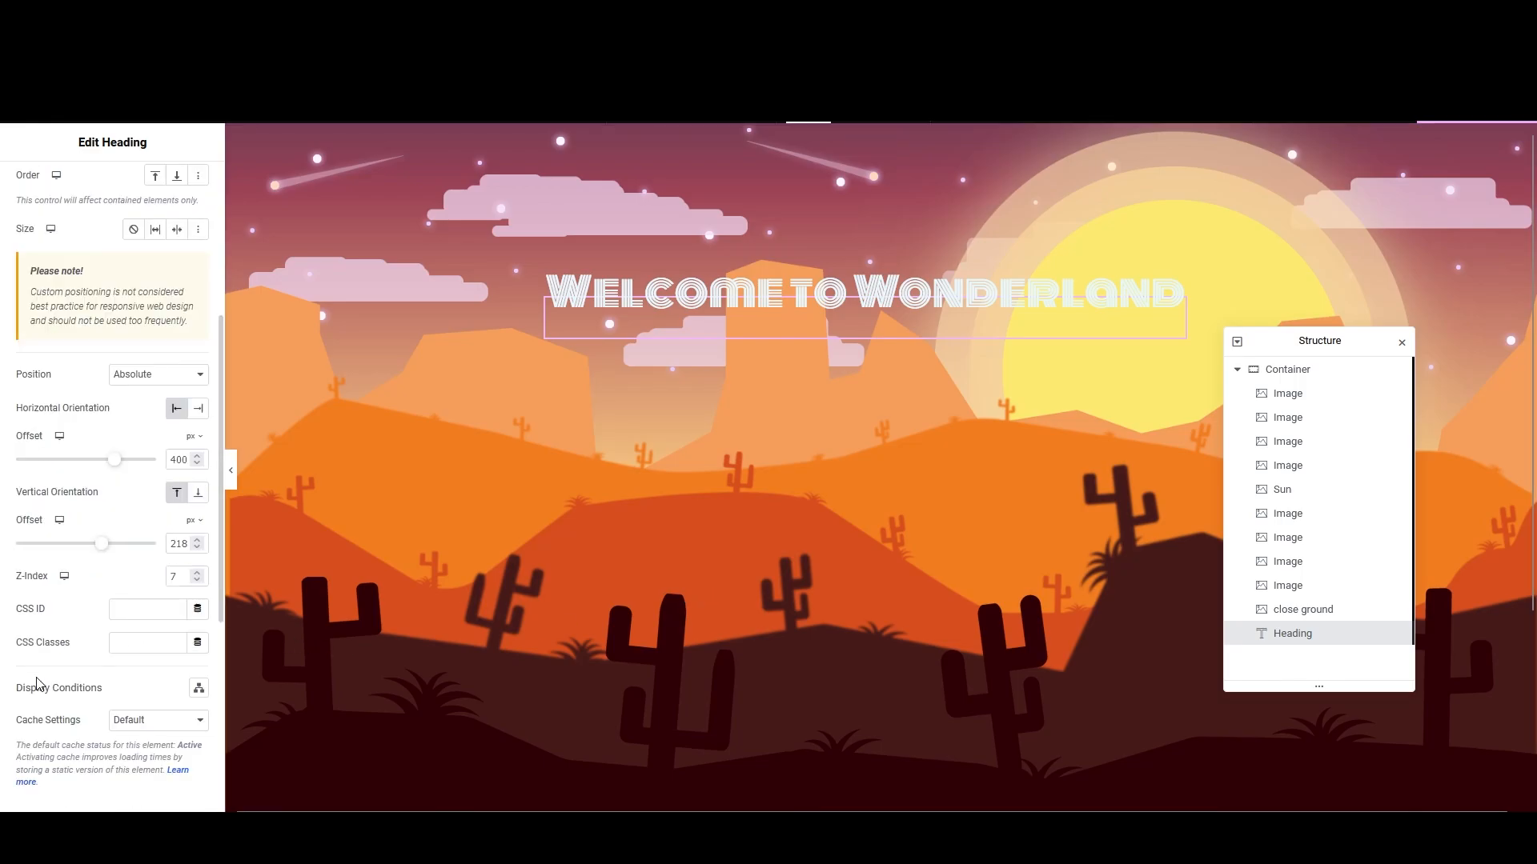
scroll(87, 464, up, 4)
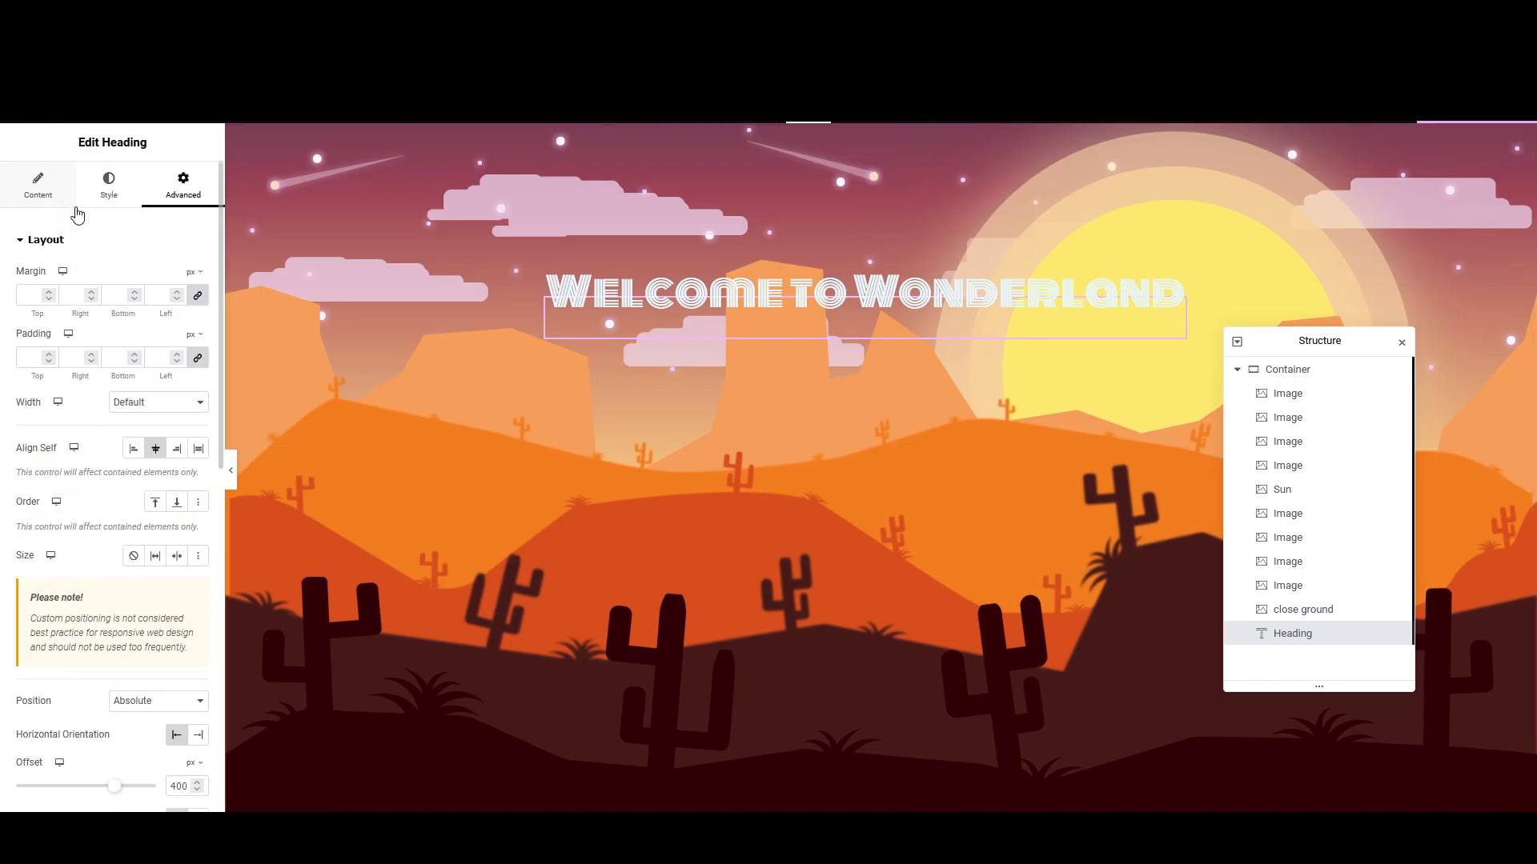
scroll(120, 448, down, 1)
click(159, 620)
click(133, 680)
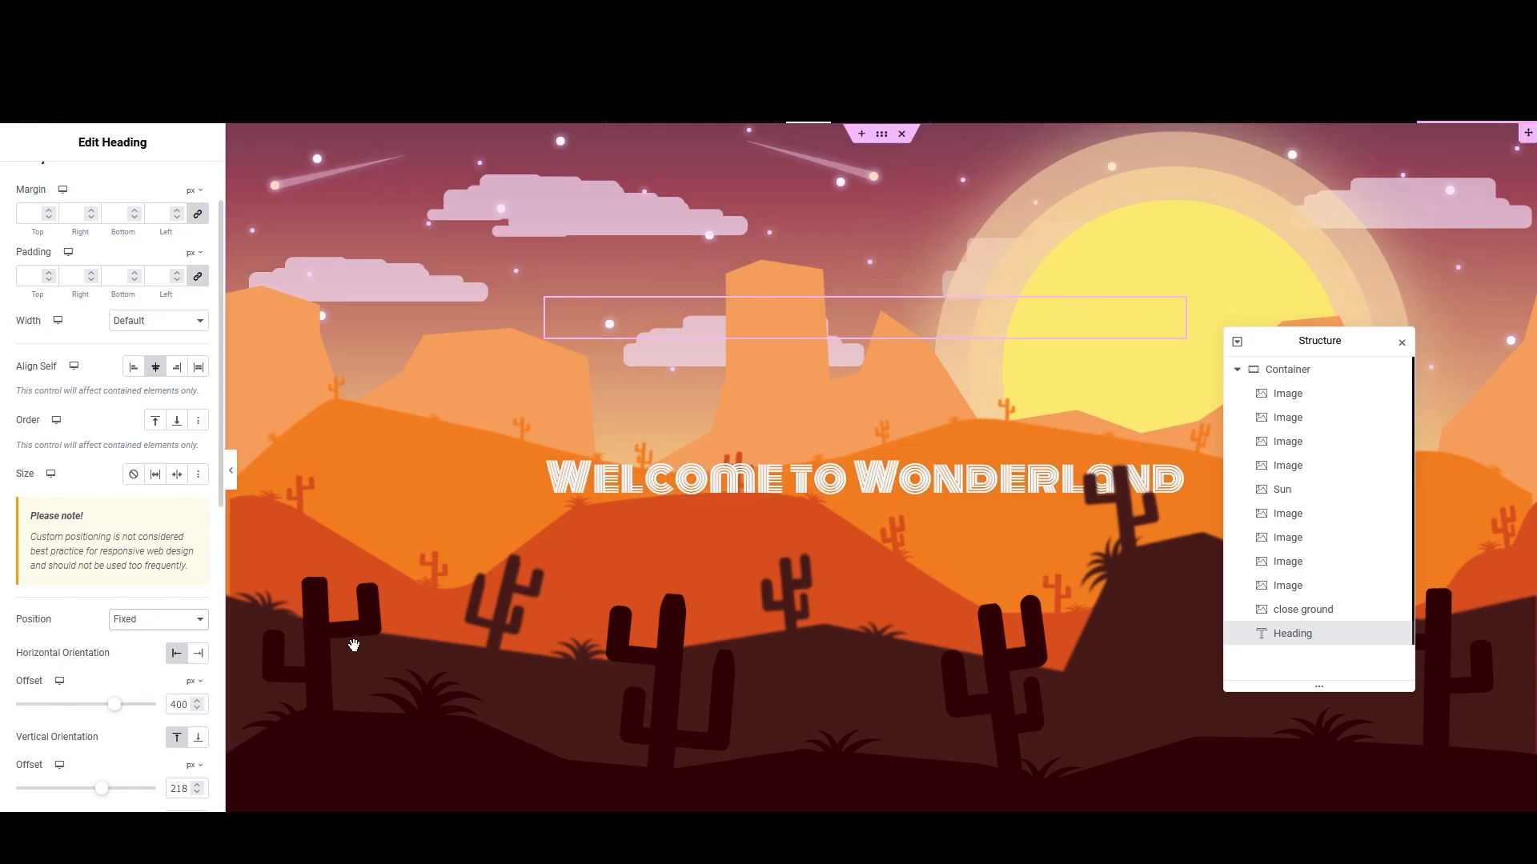
scroll(354, 645, down, 3)
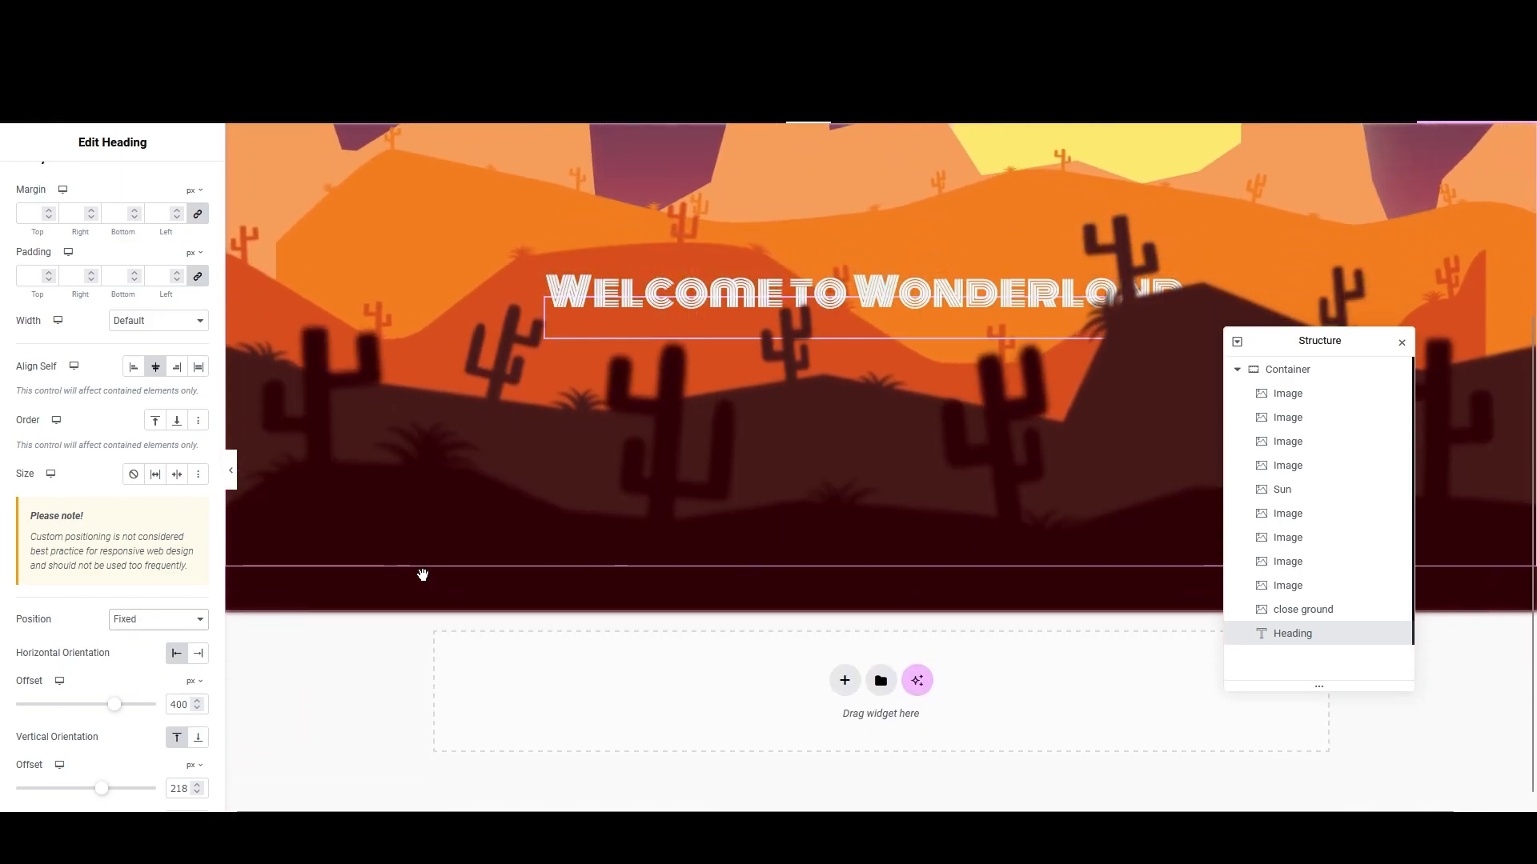
scroll(422, 574, up, 3)
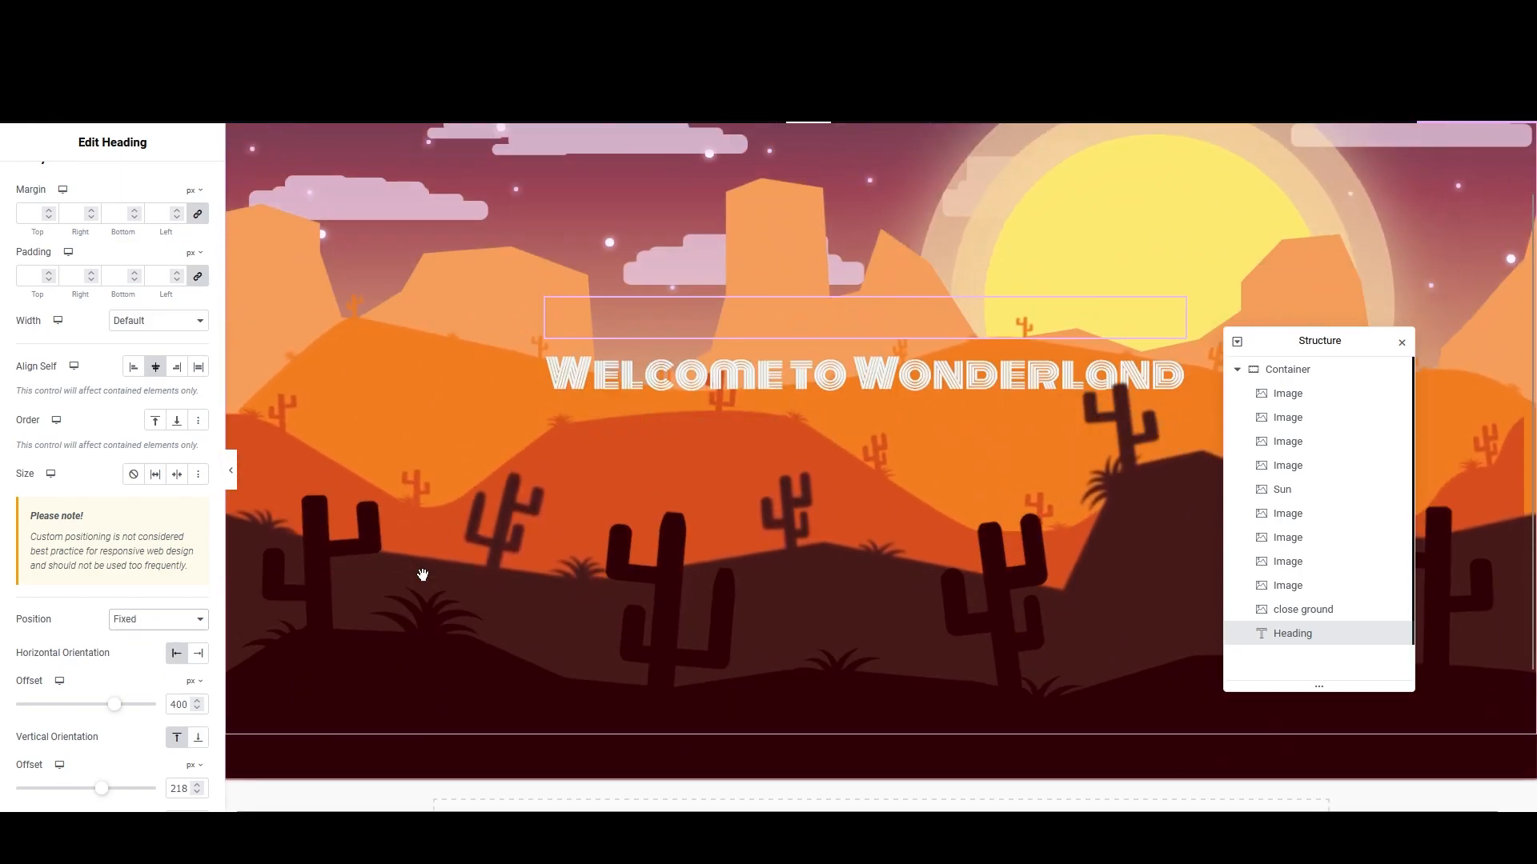
scroll(423, 575, down, 2)
scroll(422, 574, up, 3)
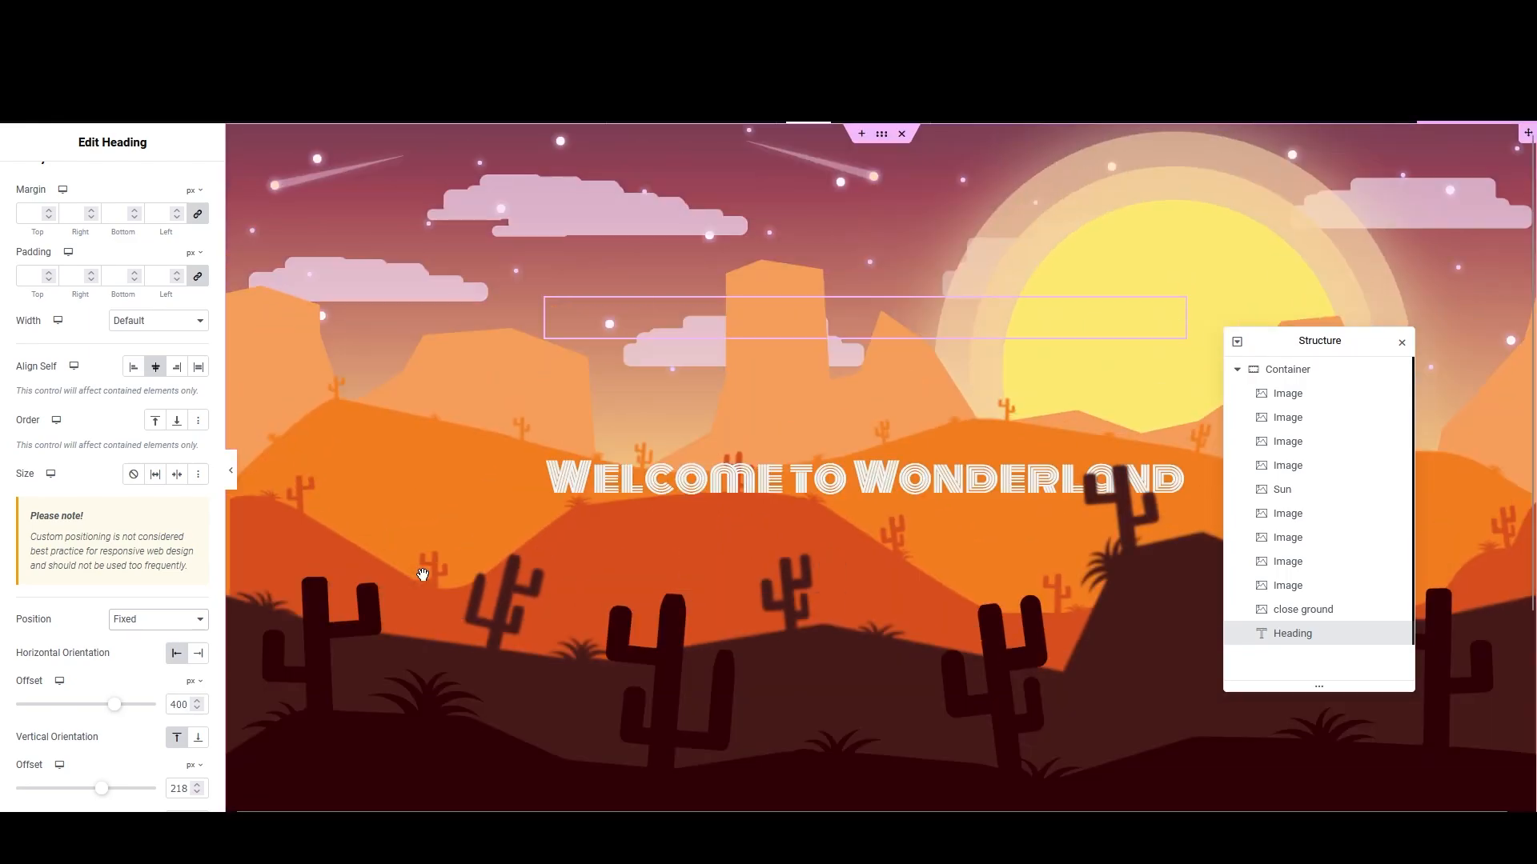
Step: Set the fixed heading's vertical offset to 481 px and preview the page scroll
mouse_move(112, 705)
mouse_down()
mouse_move(99, 705)
mouse_move(112, 710)
mouse_up()
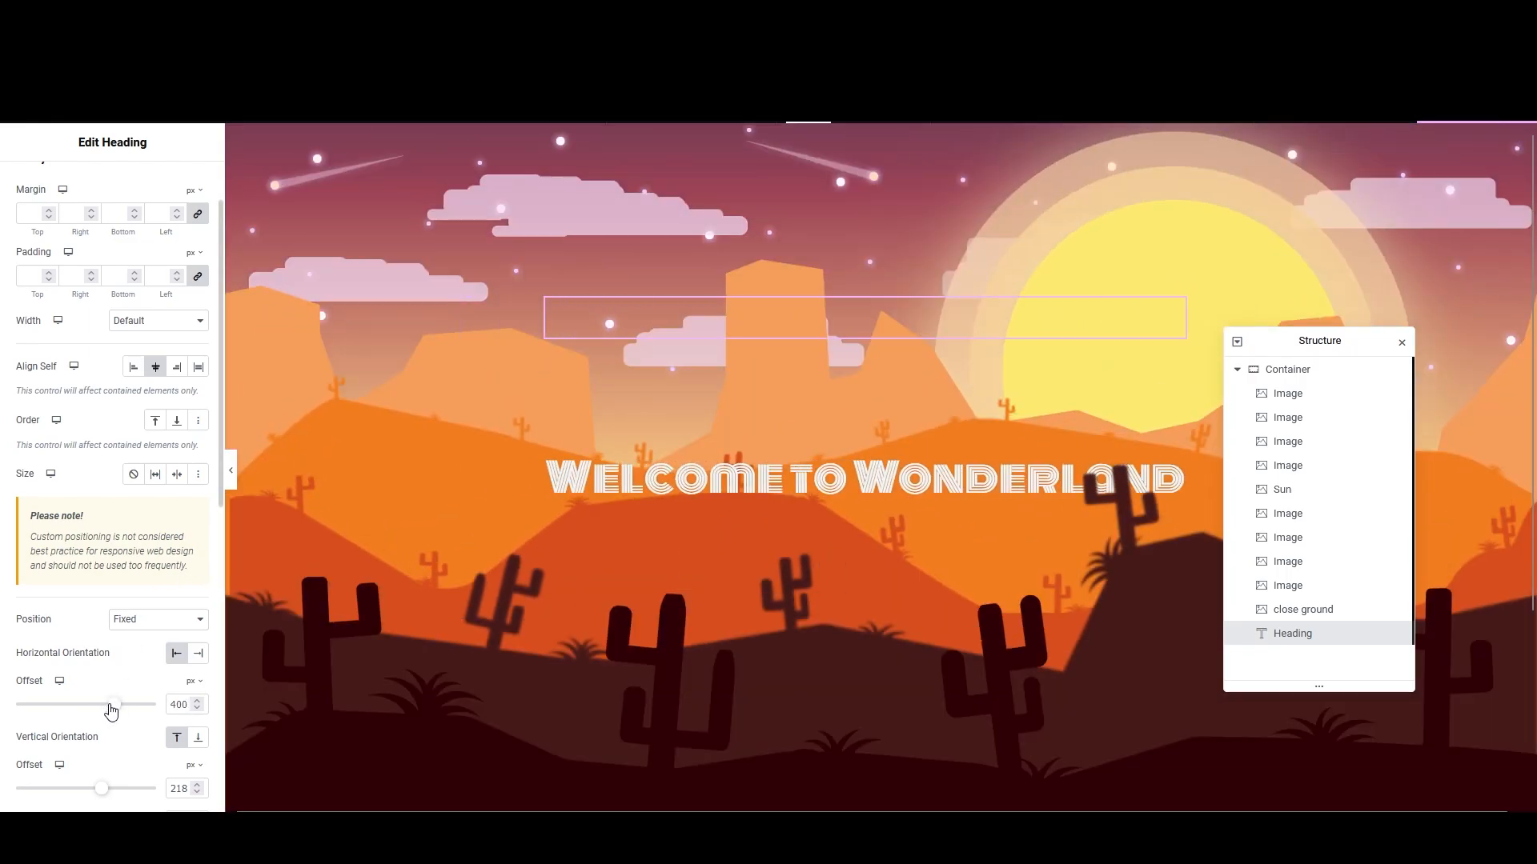
drag(102, 790, 120, 791)
scroll(361, 636, down, 2)
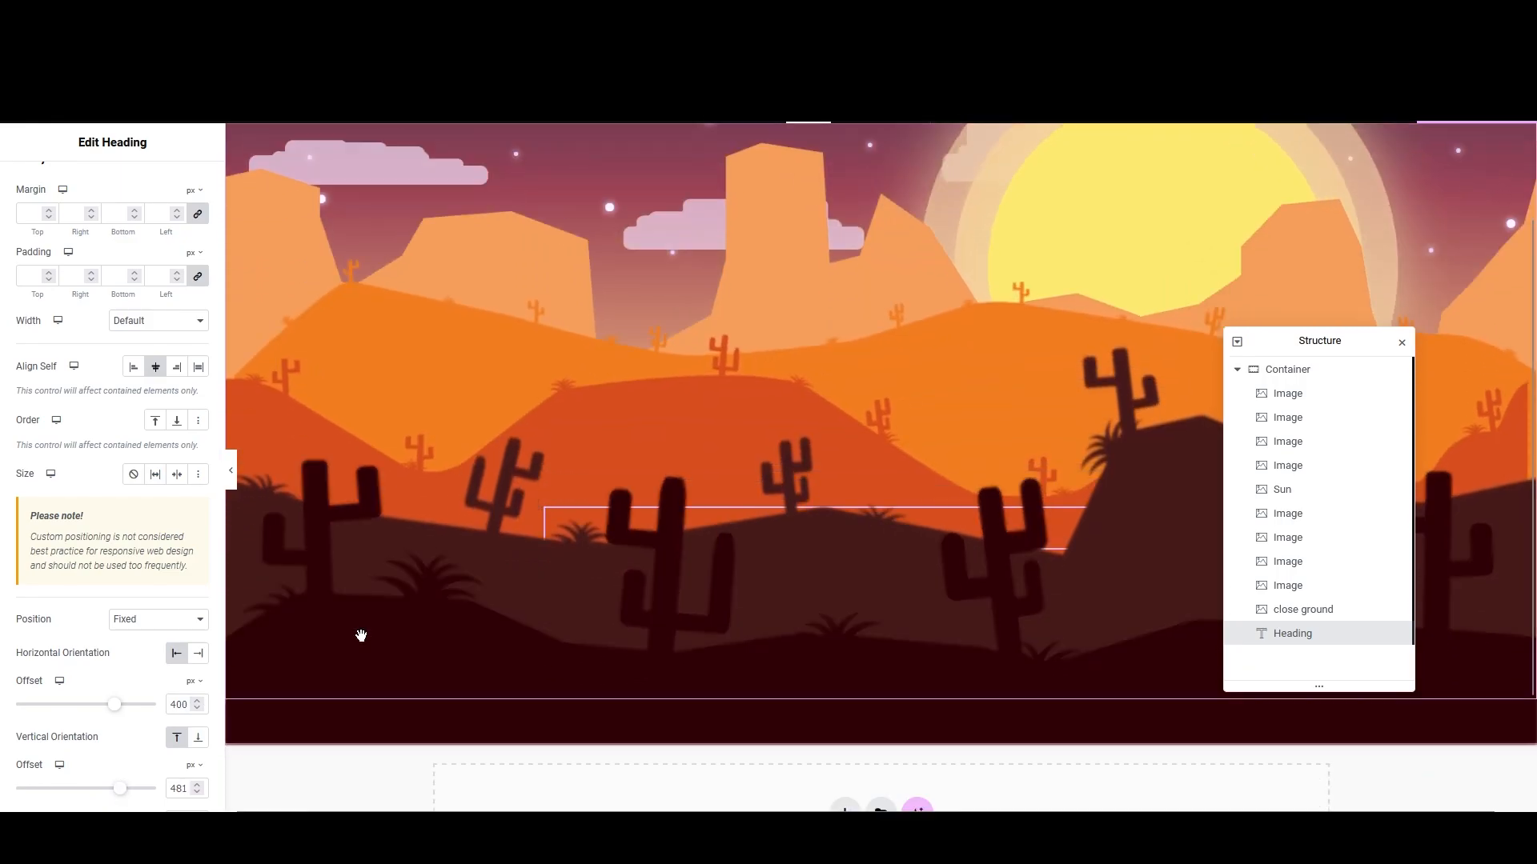
scroll(357, 631, down, 2)
scroll(357, 631, up, 5)
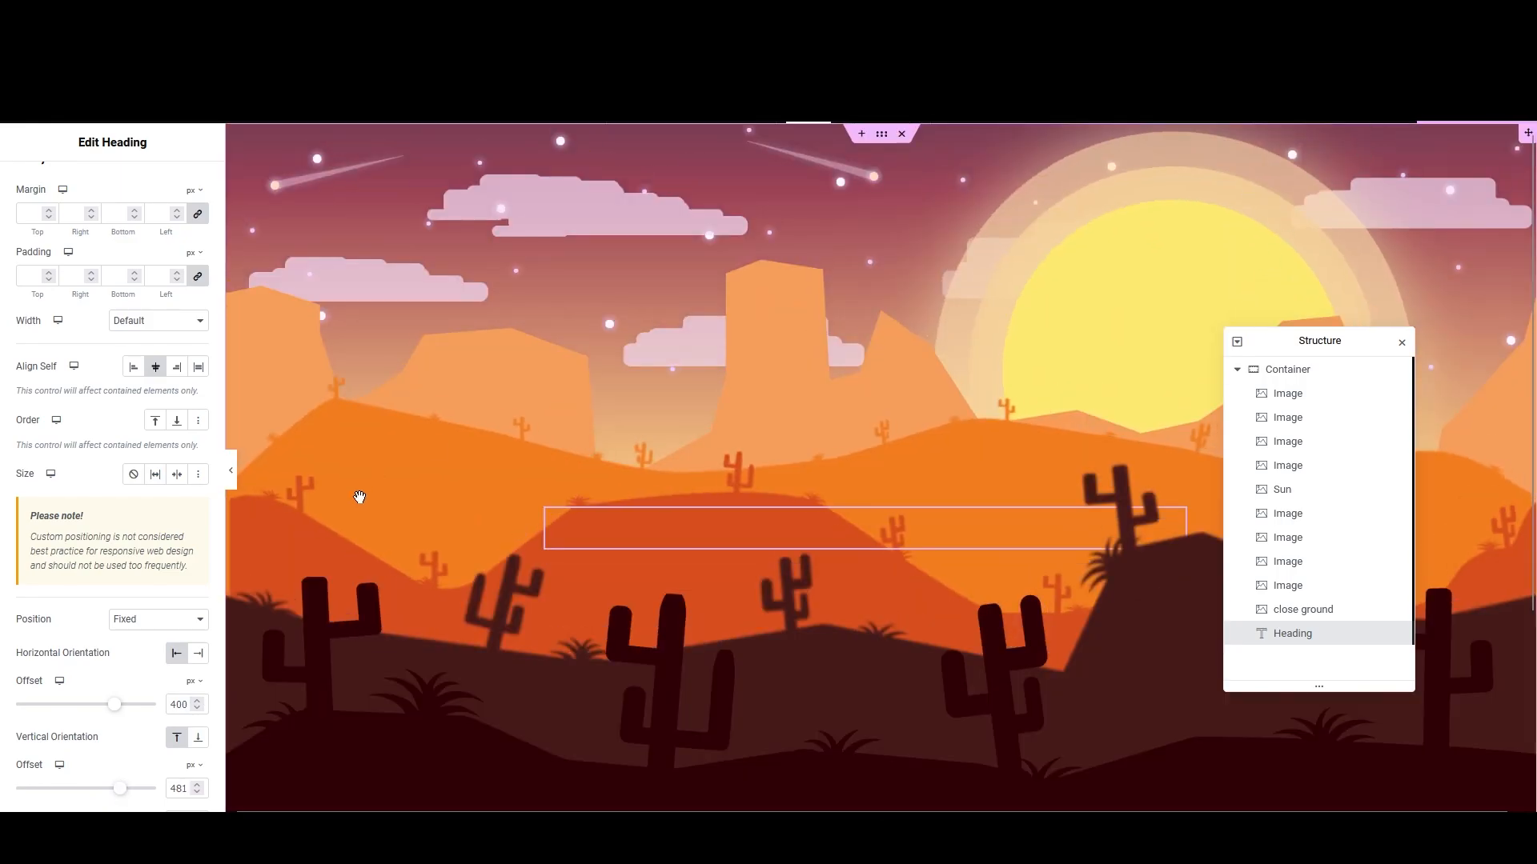
Step: Clear the heading's horizontal offset and set its vertical offset to 481 px
scroll(72, 608, down, 5)
click(66, 676)
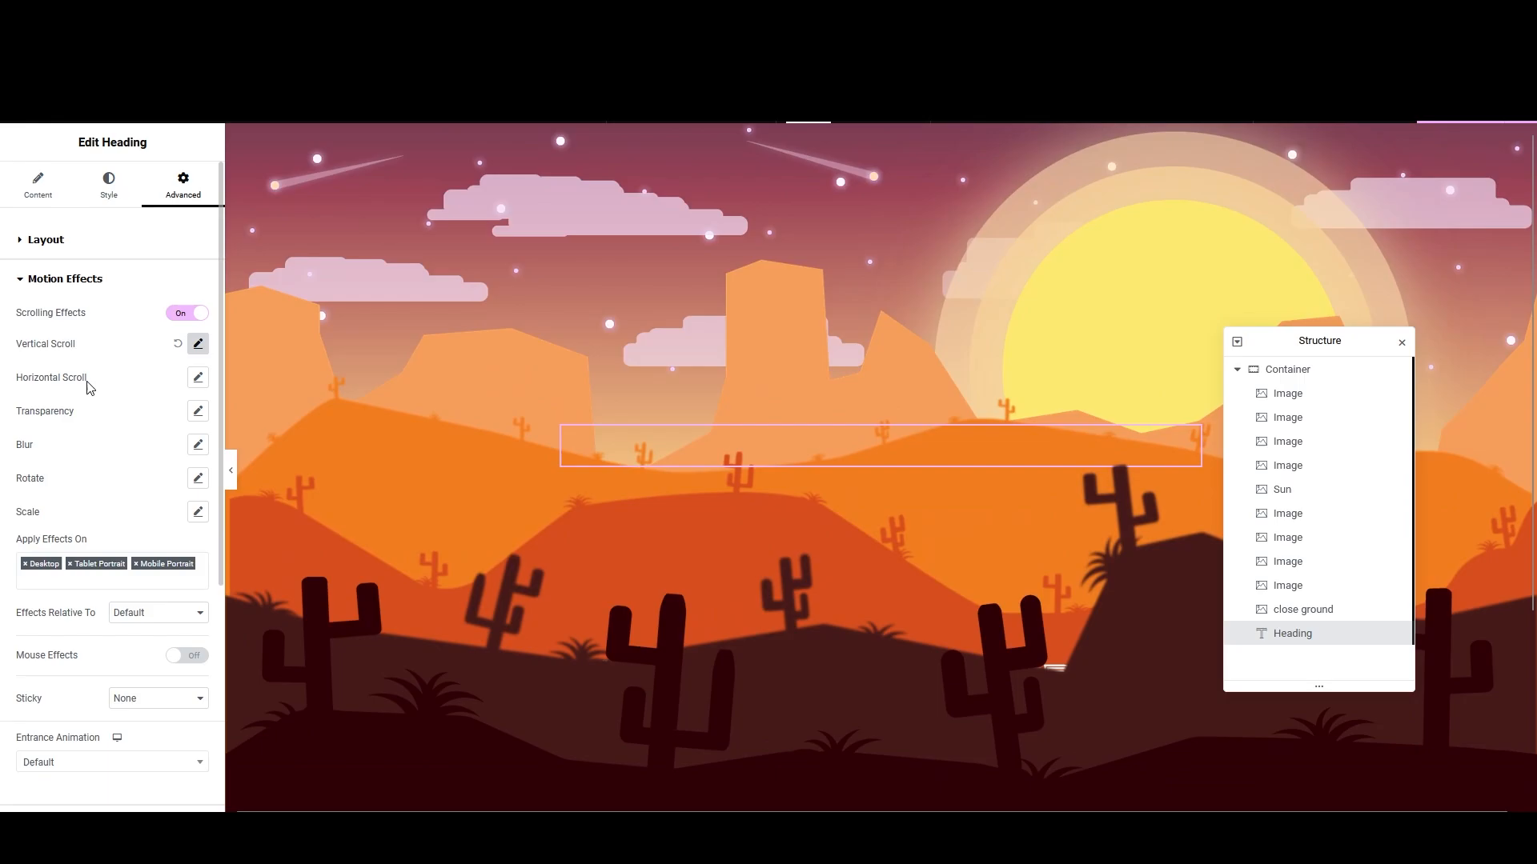
click(66, 279)
click(45, 239)
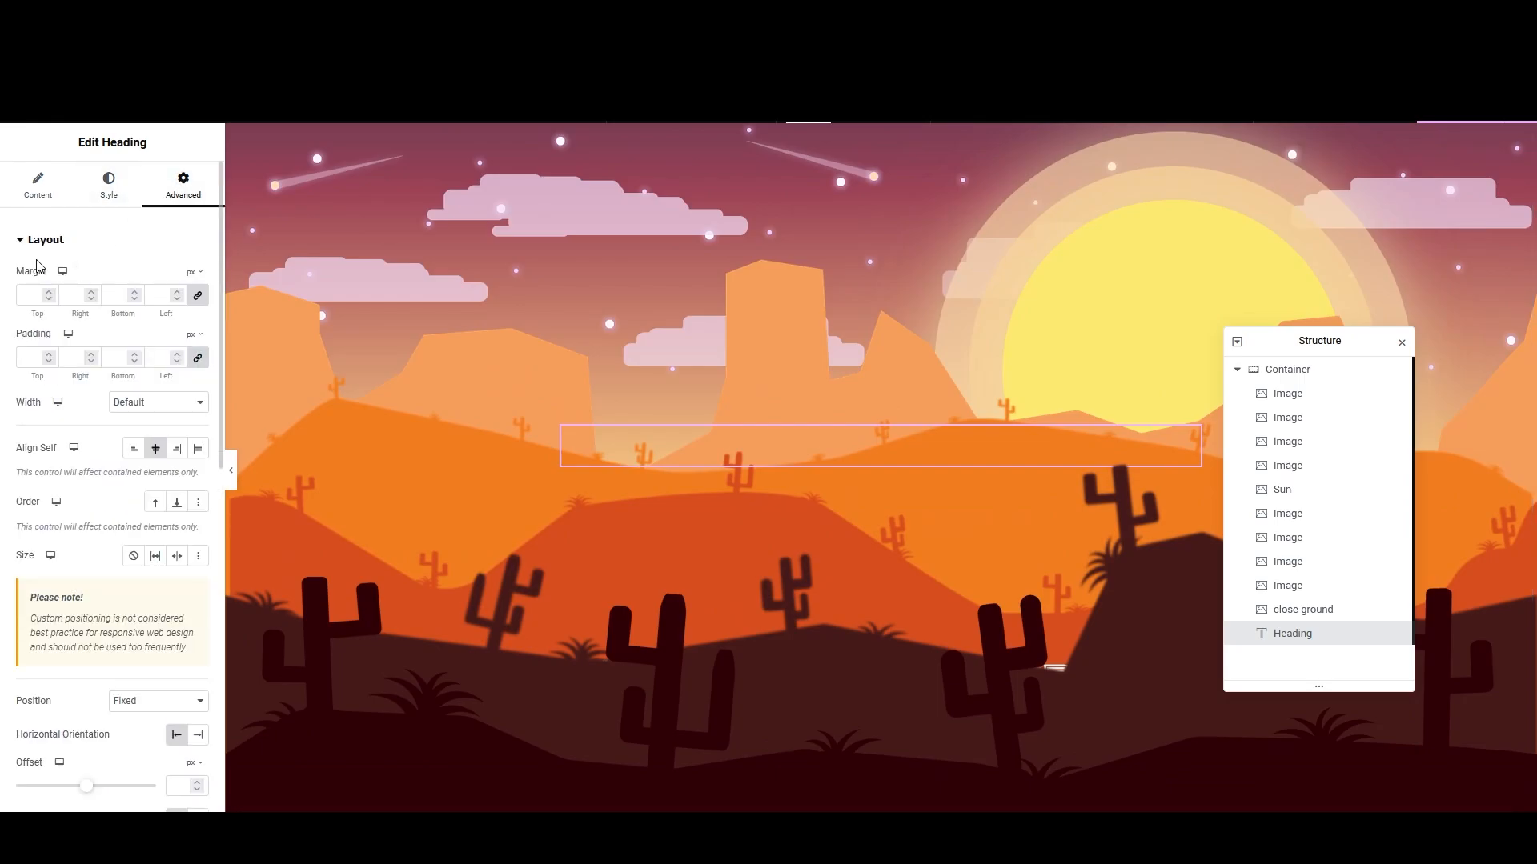
scroll(63, 365, down, 5)
drag(113, 382, 121, 384)
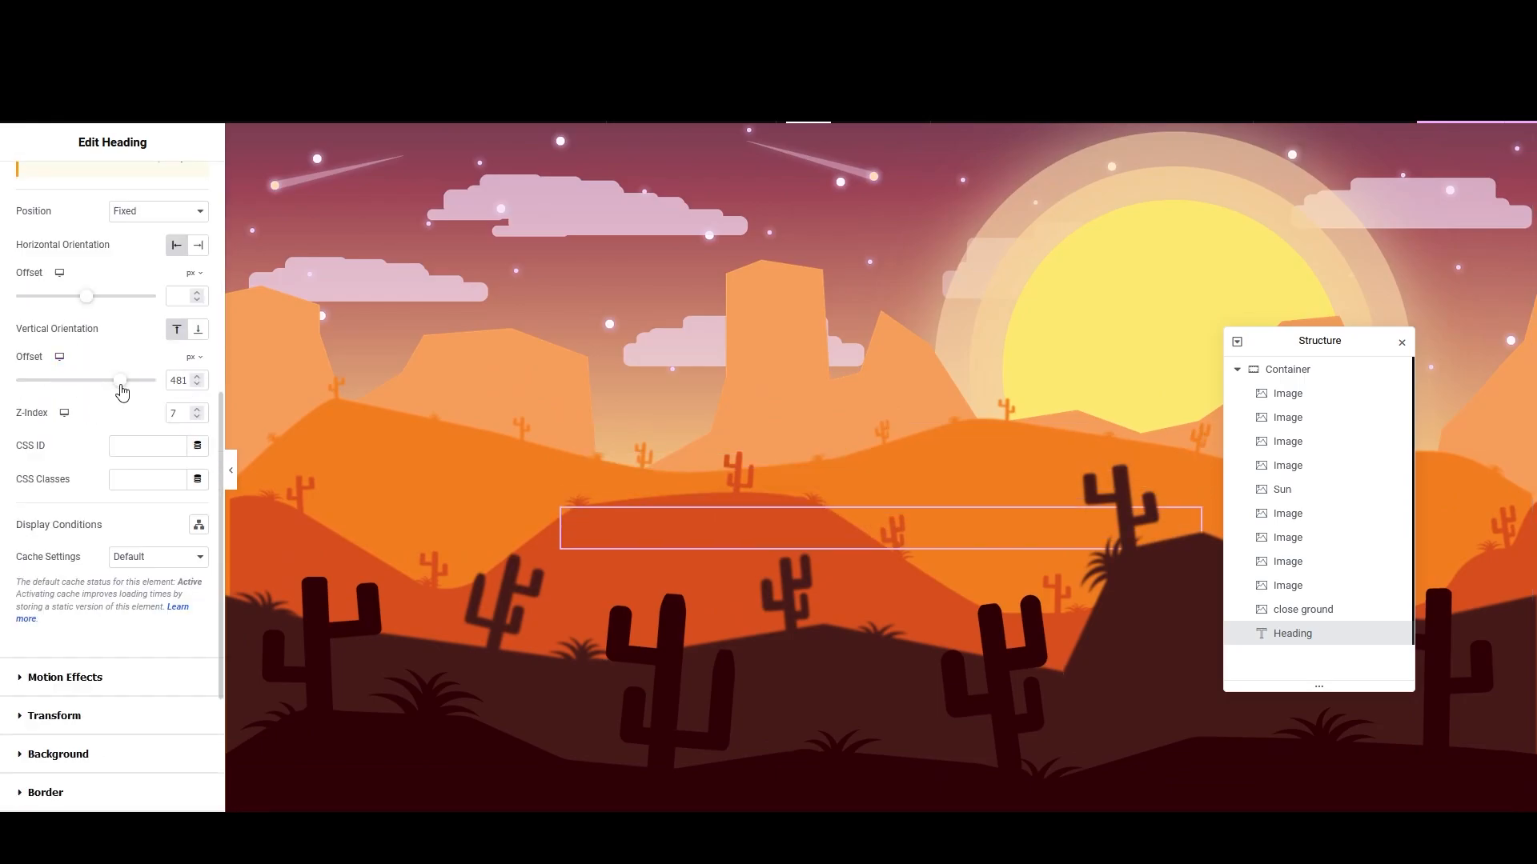
Step: Set the viewport range of the heading's vertical scroll effect to 53%–100% and preview the page scroll
scroll(104, 408, up, 3)
scroll(120, 384, up, 5)
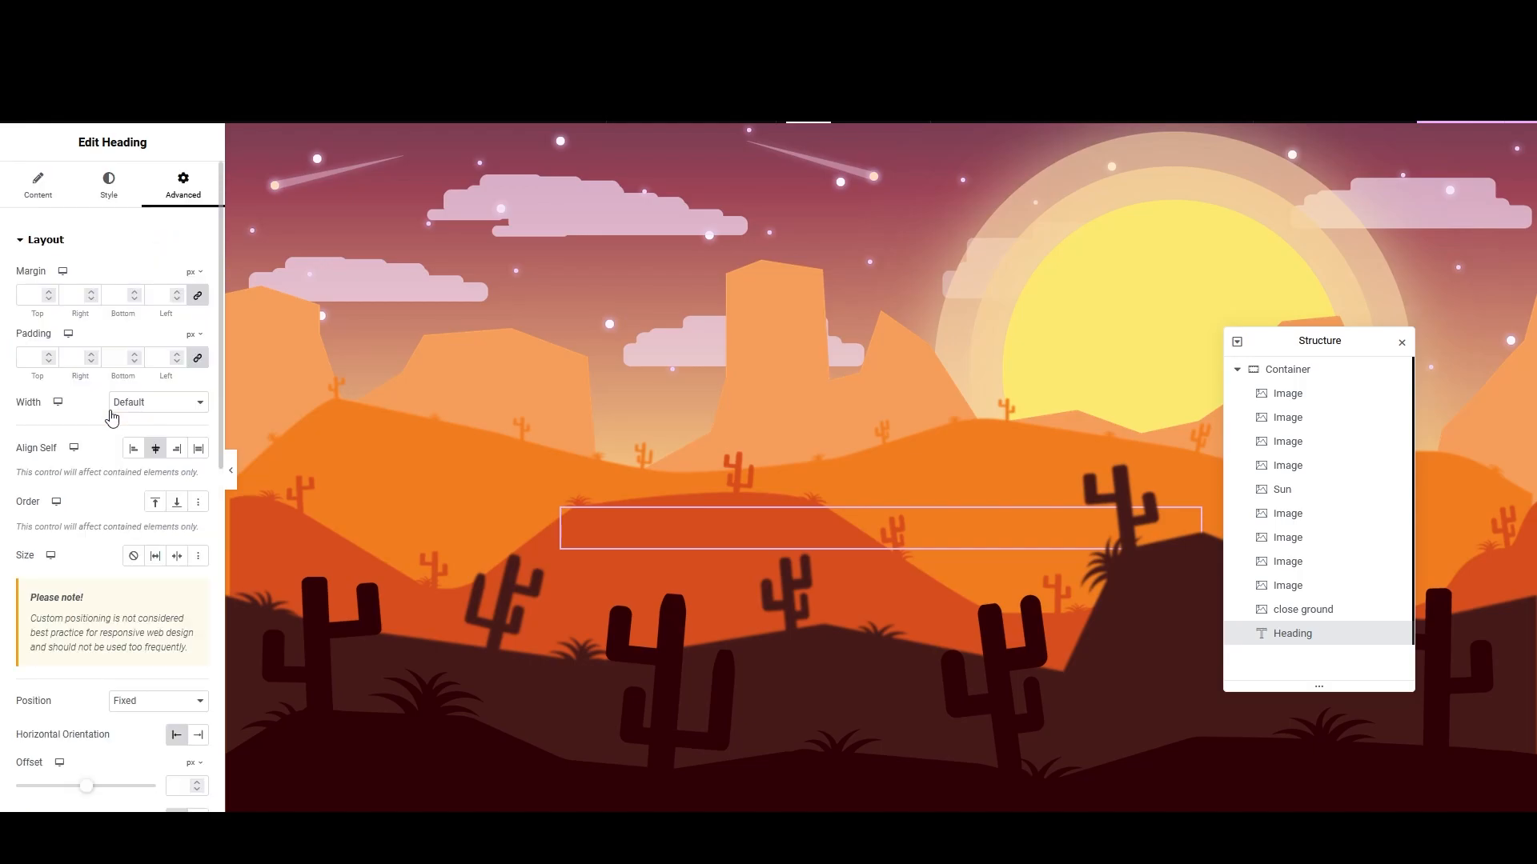
click(113, 188)
click(184, 186)
scroll(131, 436, down, 7)
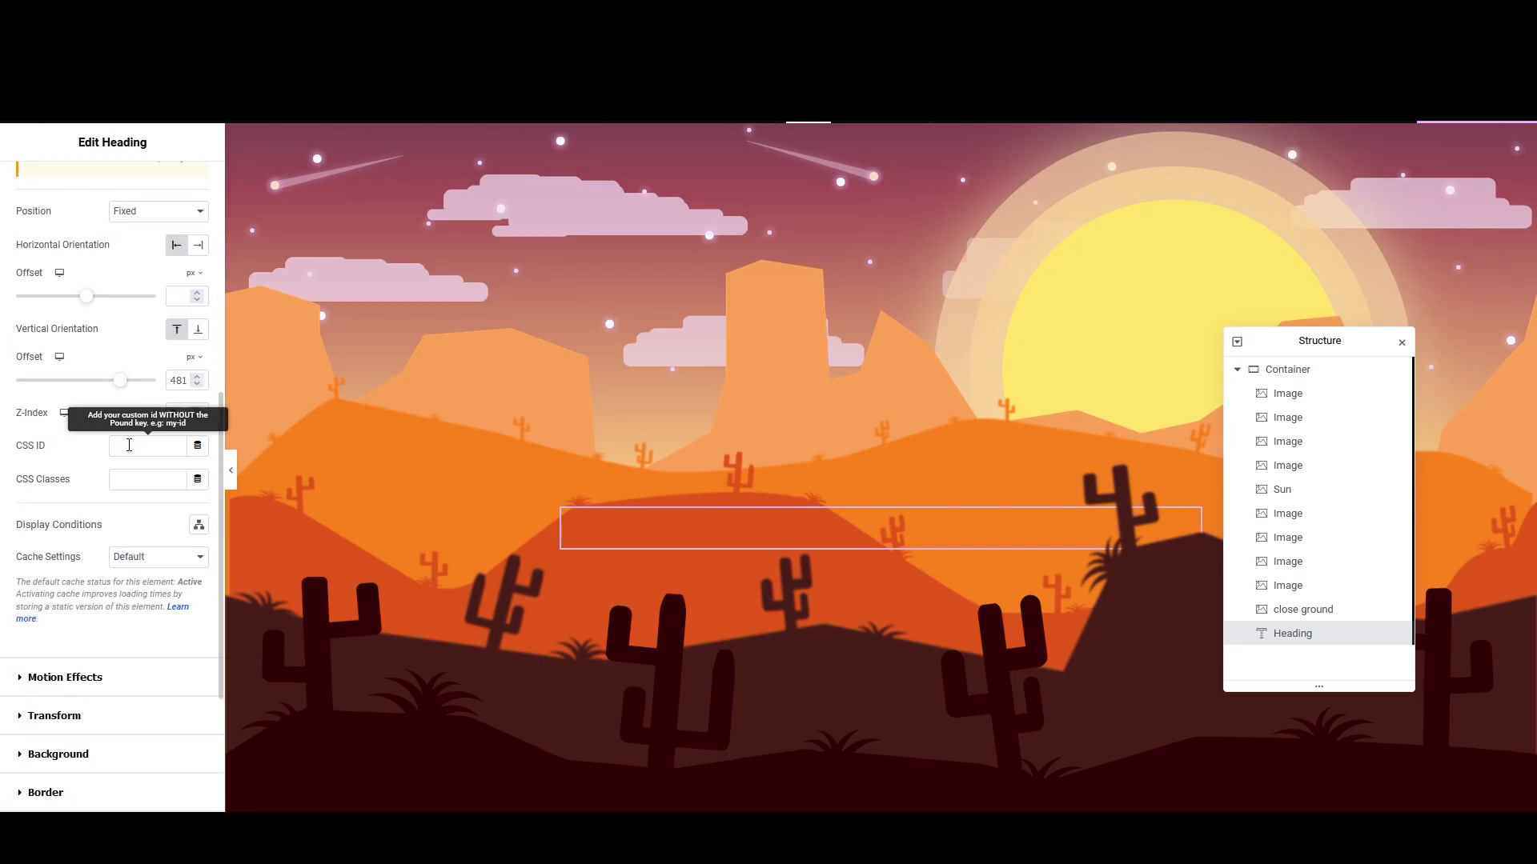
click(46, 602)
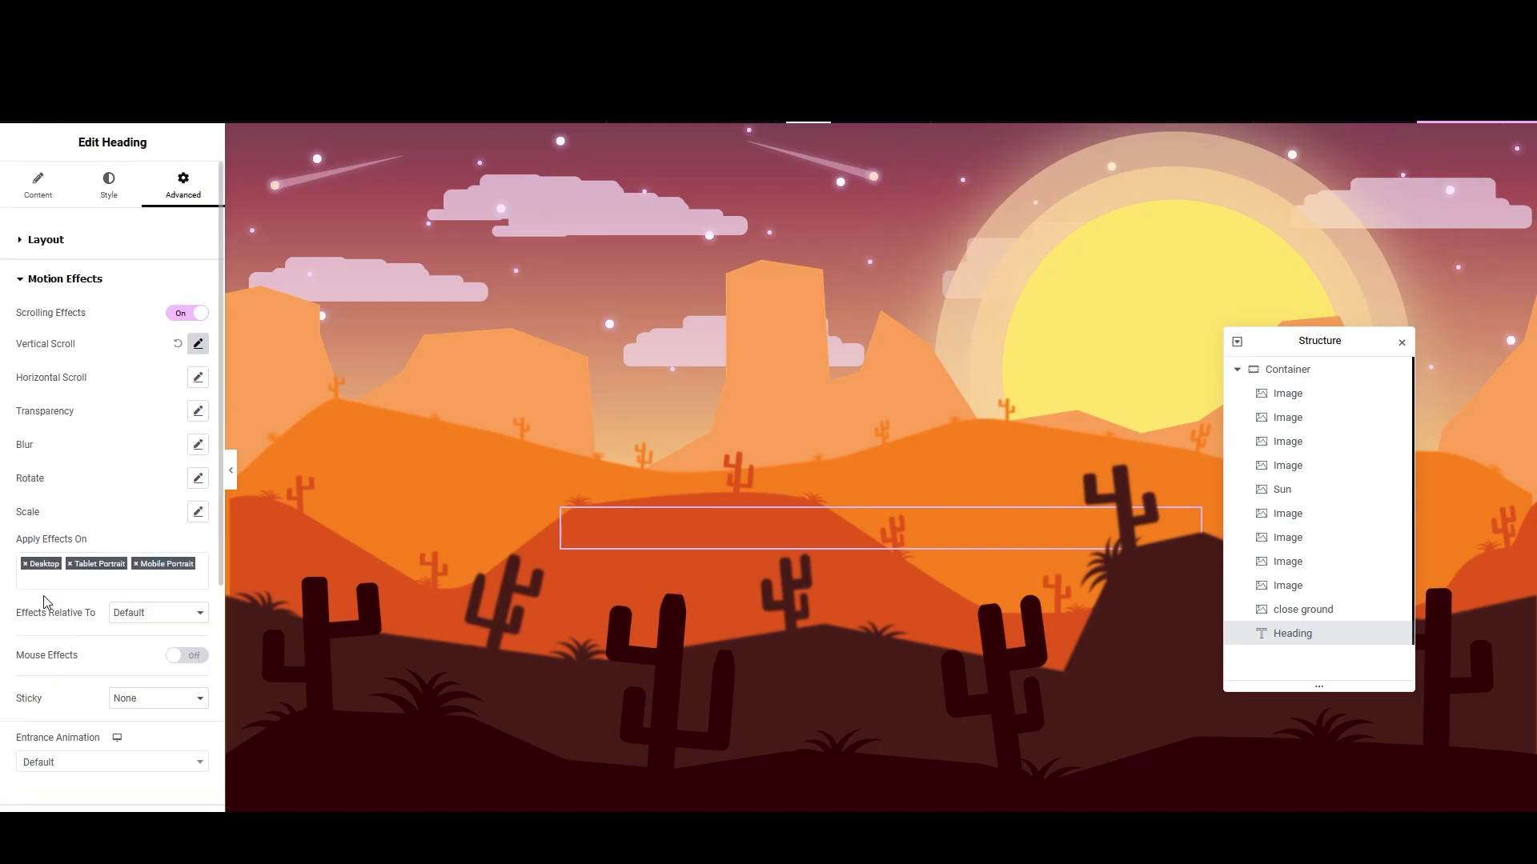
click(198, 346)
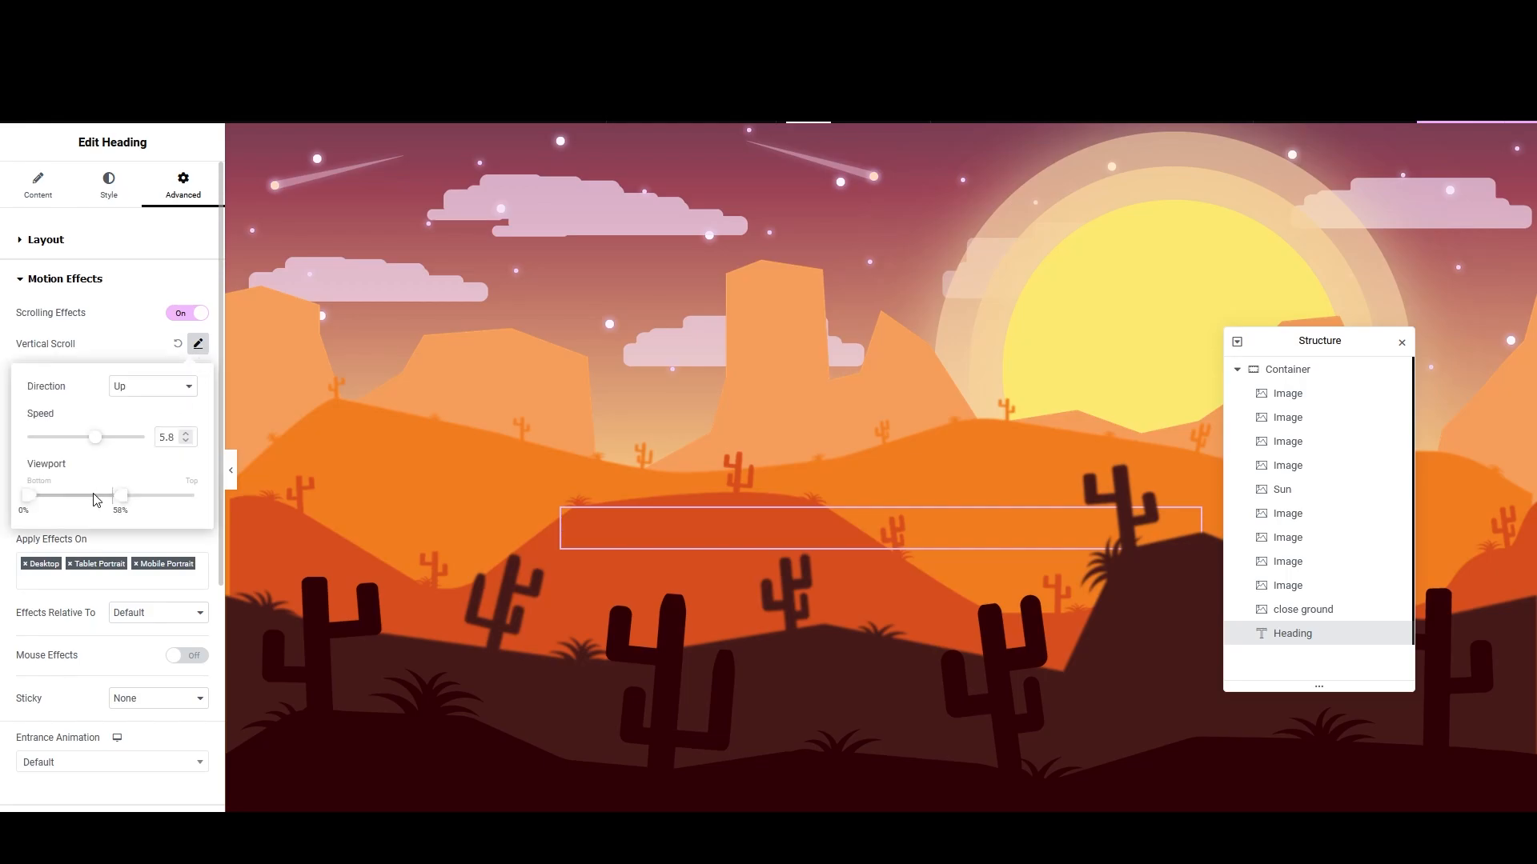
mouse_move(120, 497)
mouse_down()
mouse_move(181, 511)
mouse_move(18, 504)
mouse_move(151, 508)
mouse_move(27, 505)
mouse_move(125, 507)
mouse_up()
scroll(507, 473, down, 5)
scroll(507, 474, up, 5)
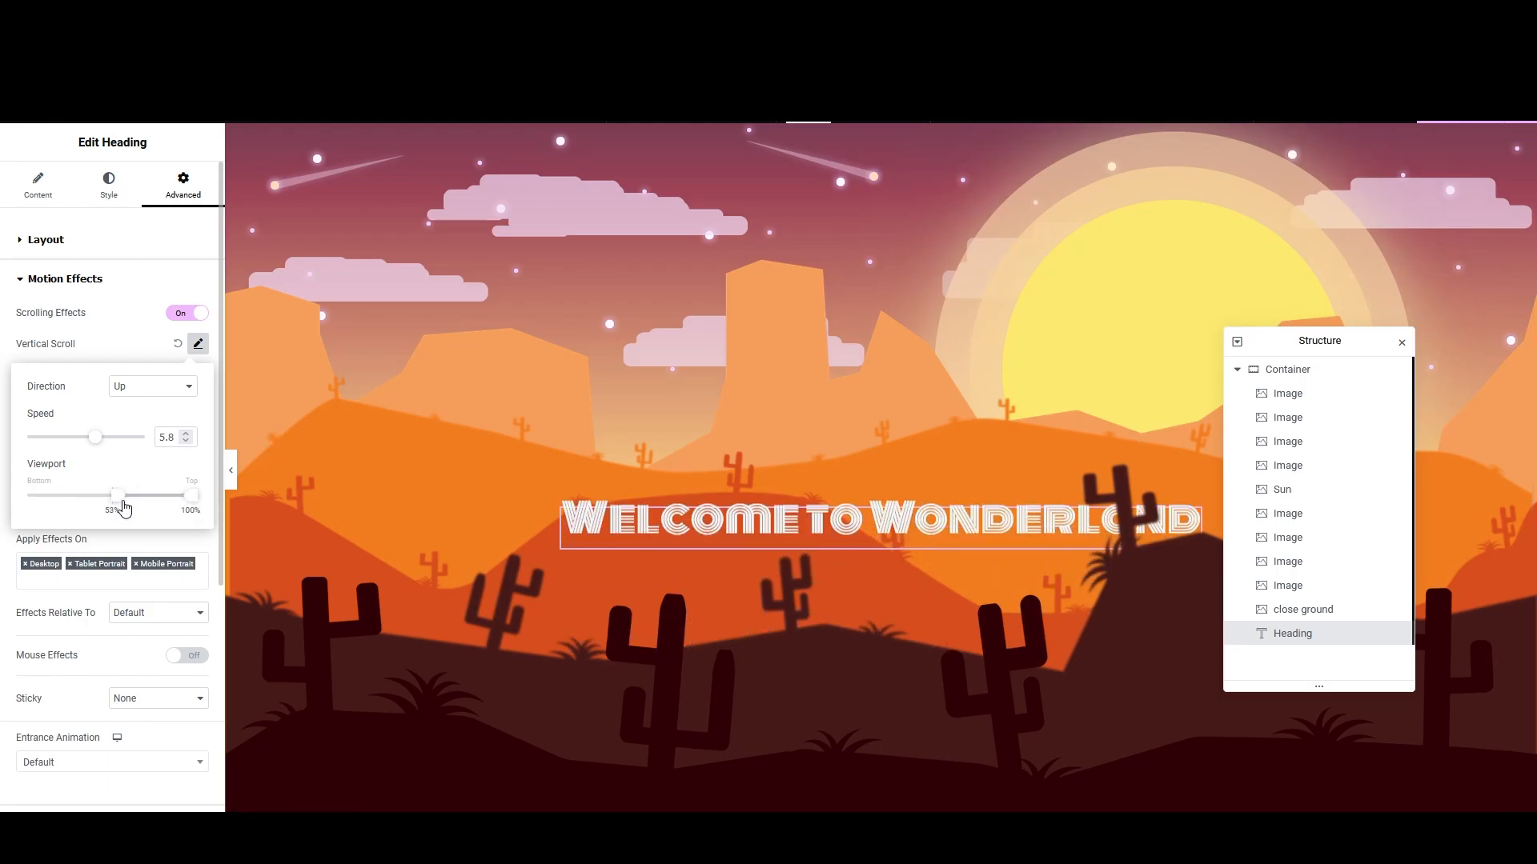
Step: Try a vertical offset of 572 px for the fixed heading and preview the page scroll
click(247, 187)
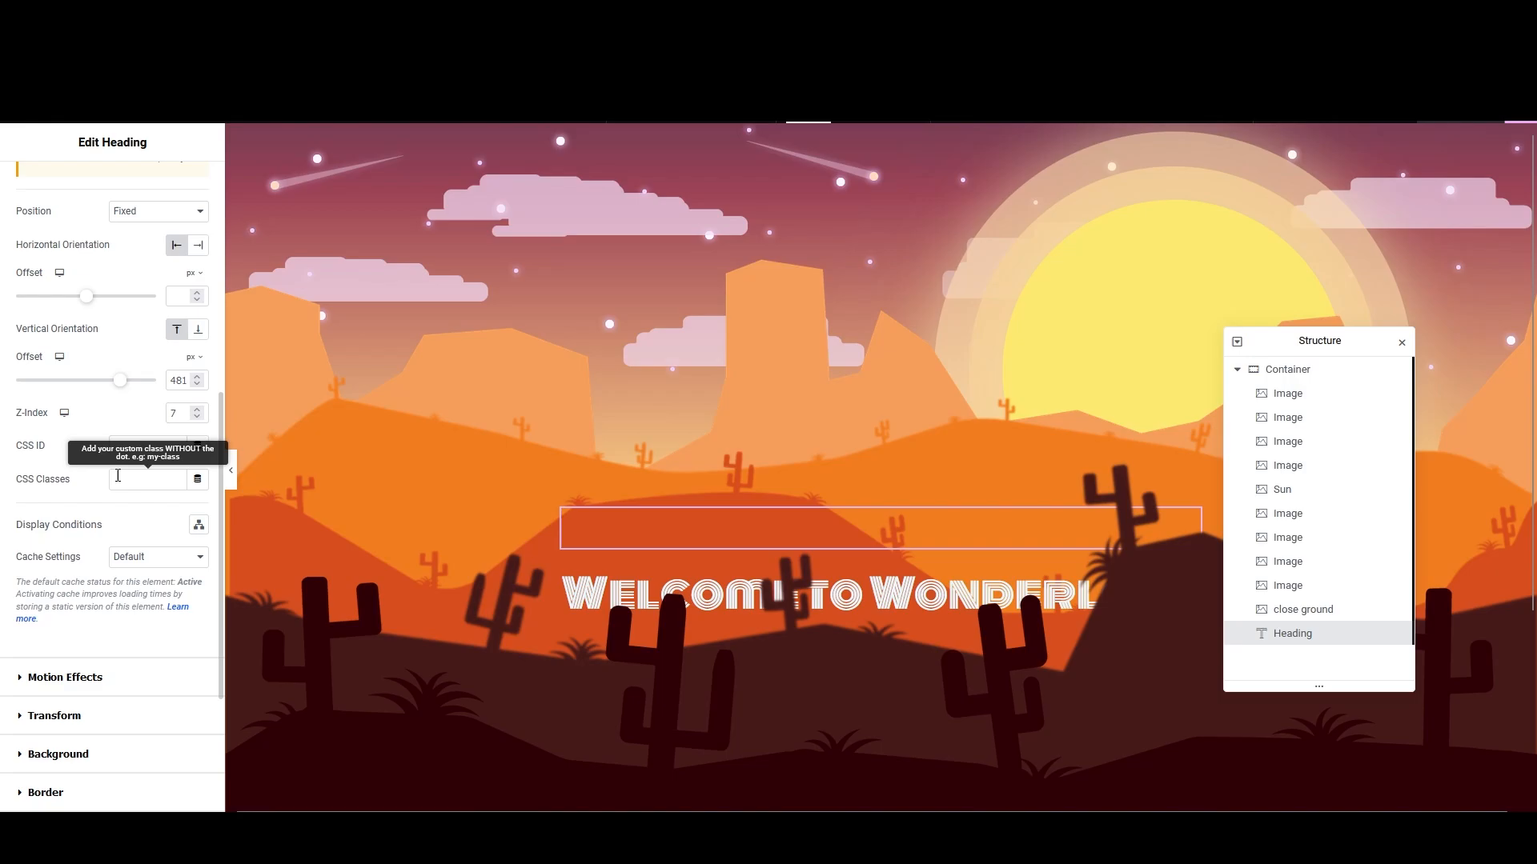
click(112, 678)
scroll(113, 645, down, 4)
scroll(111, 640, up, 4)
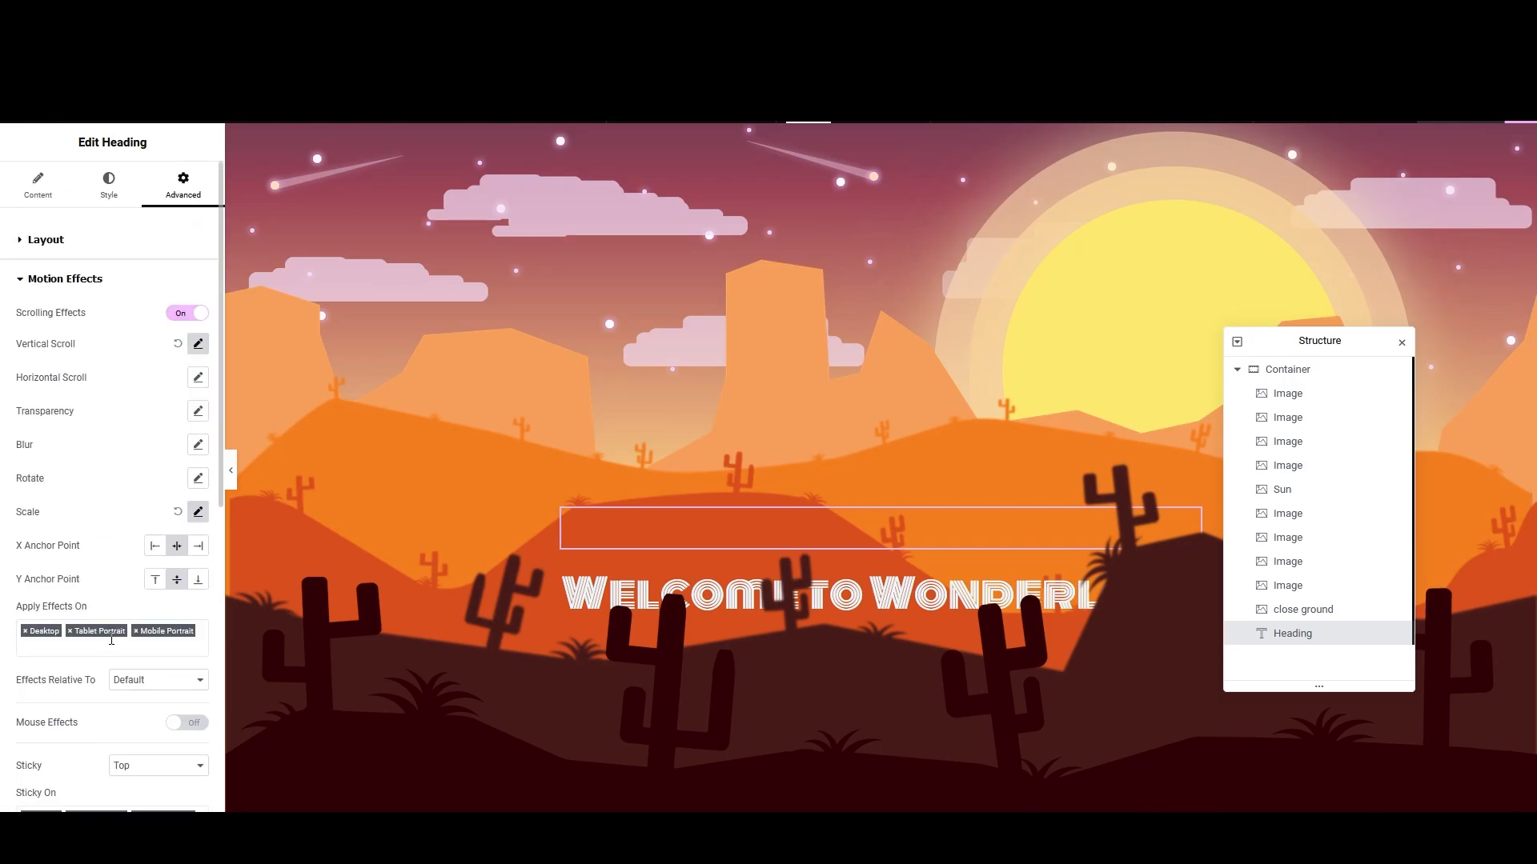
click(46, 242)
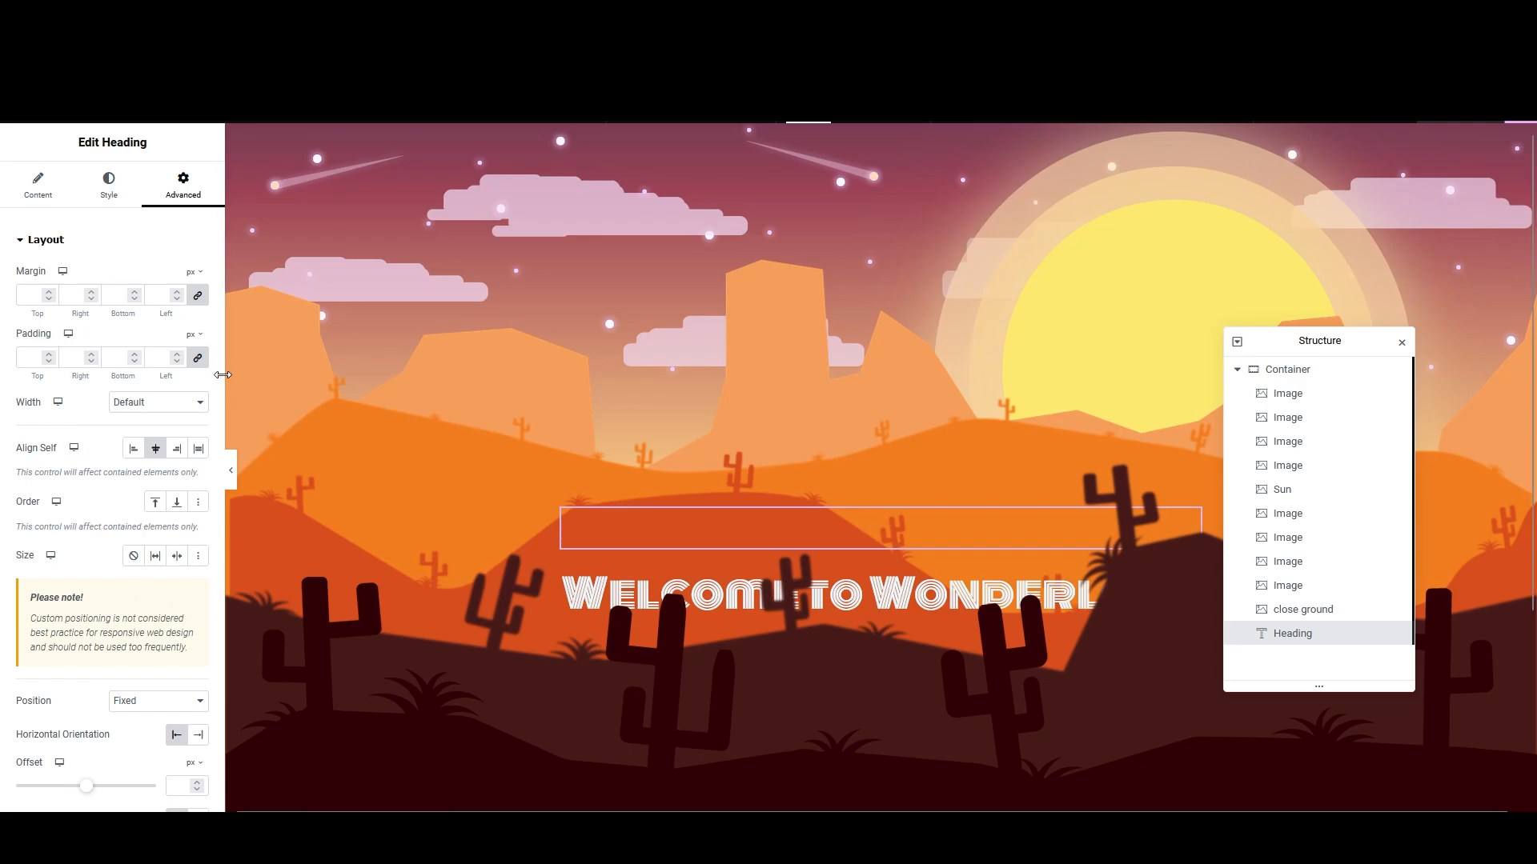
scroll(218, 417, down, 3)
scroll(214, 444, down, 1)
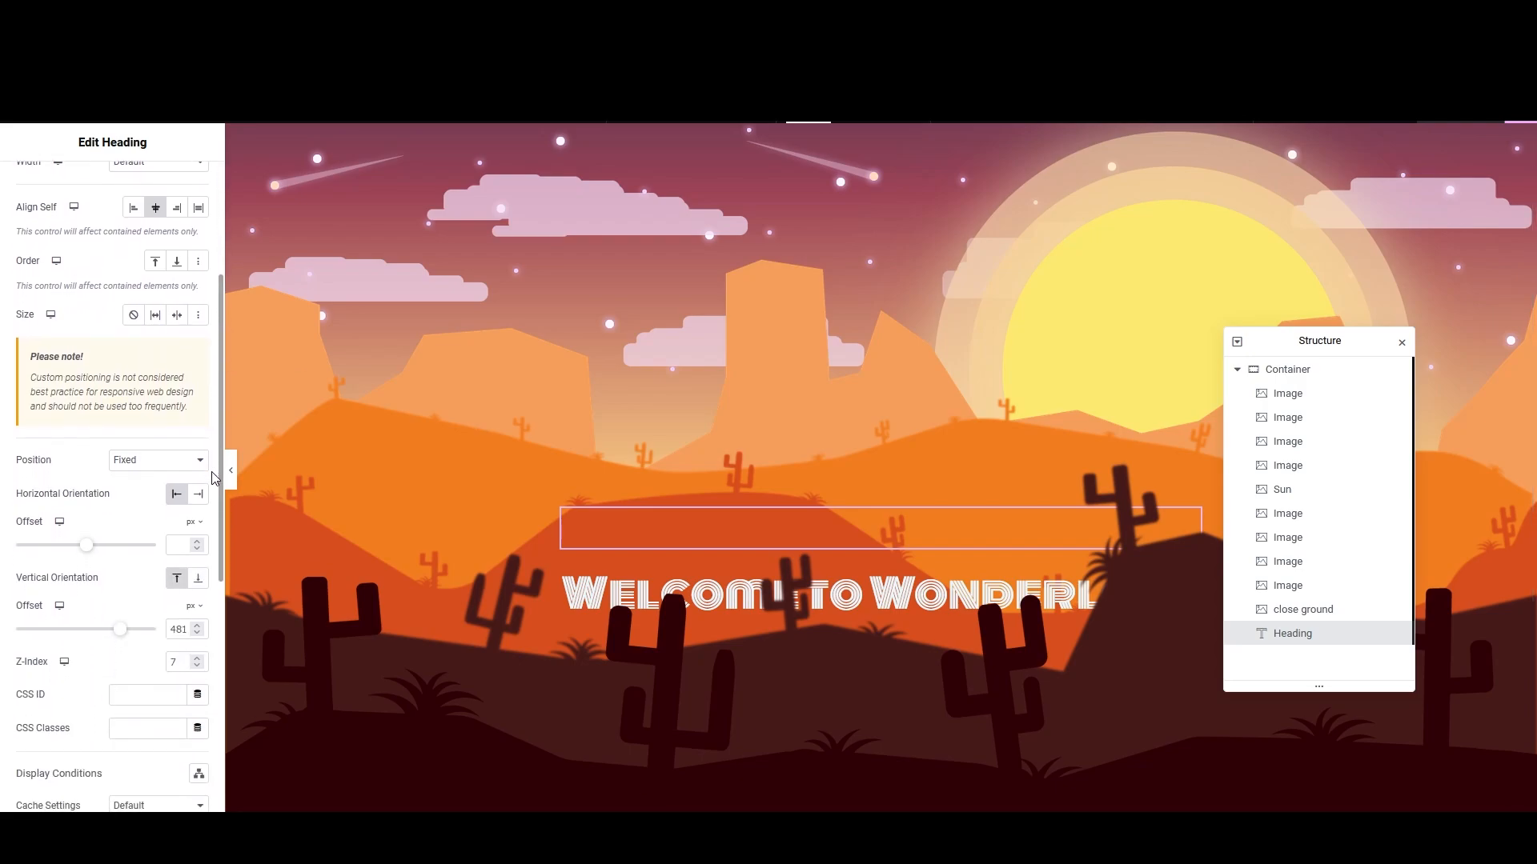
drag(121, 614, 127, 616)
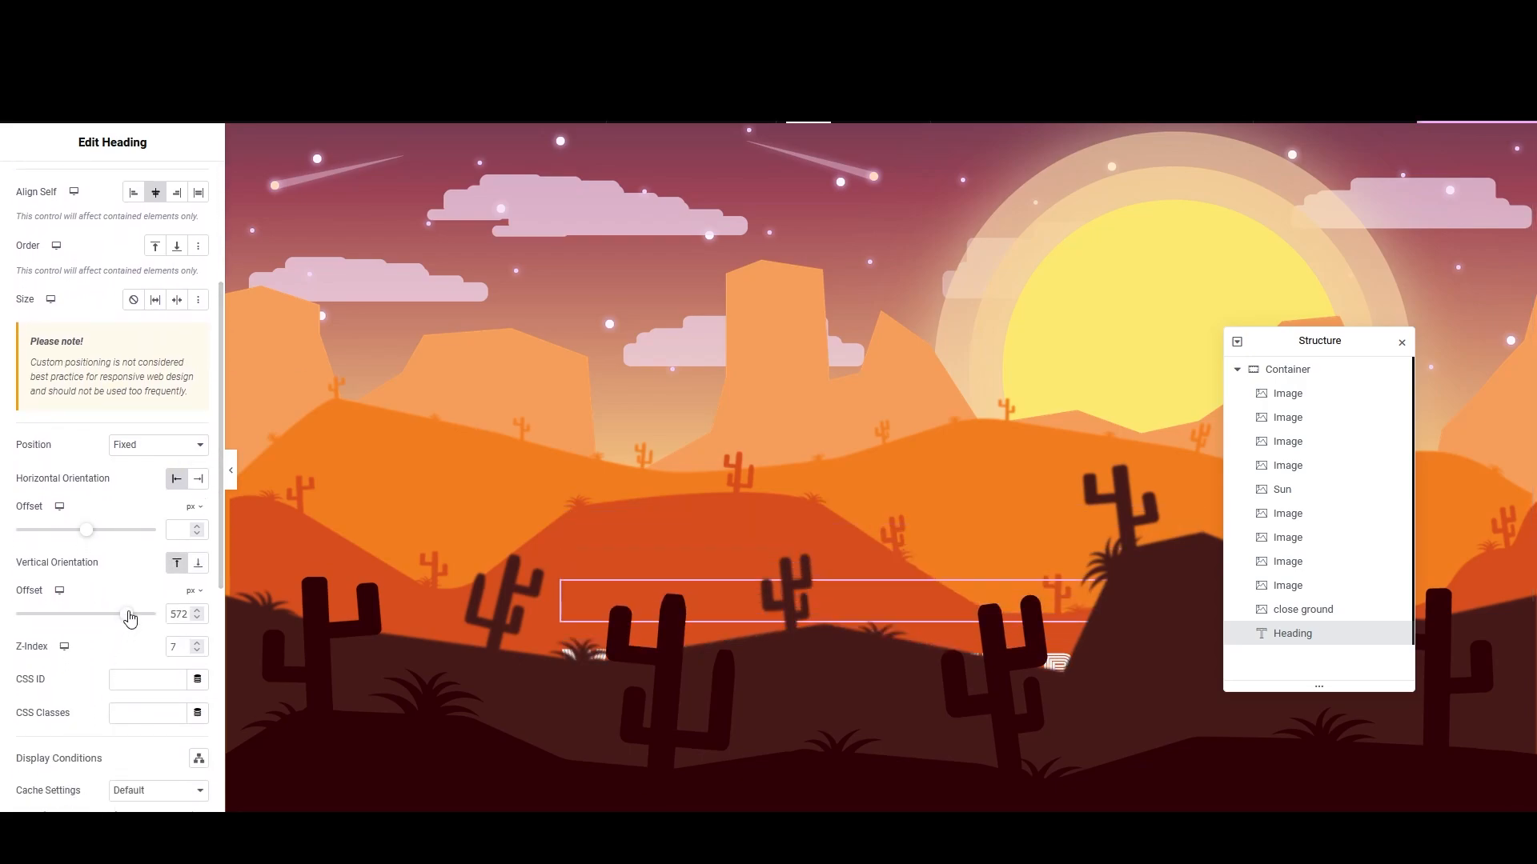
click(1390, 122)
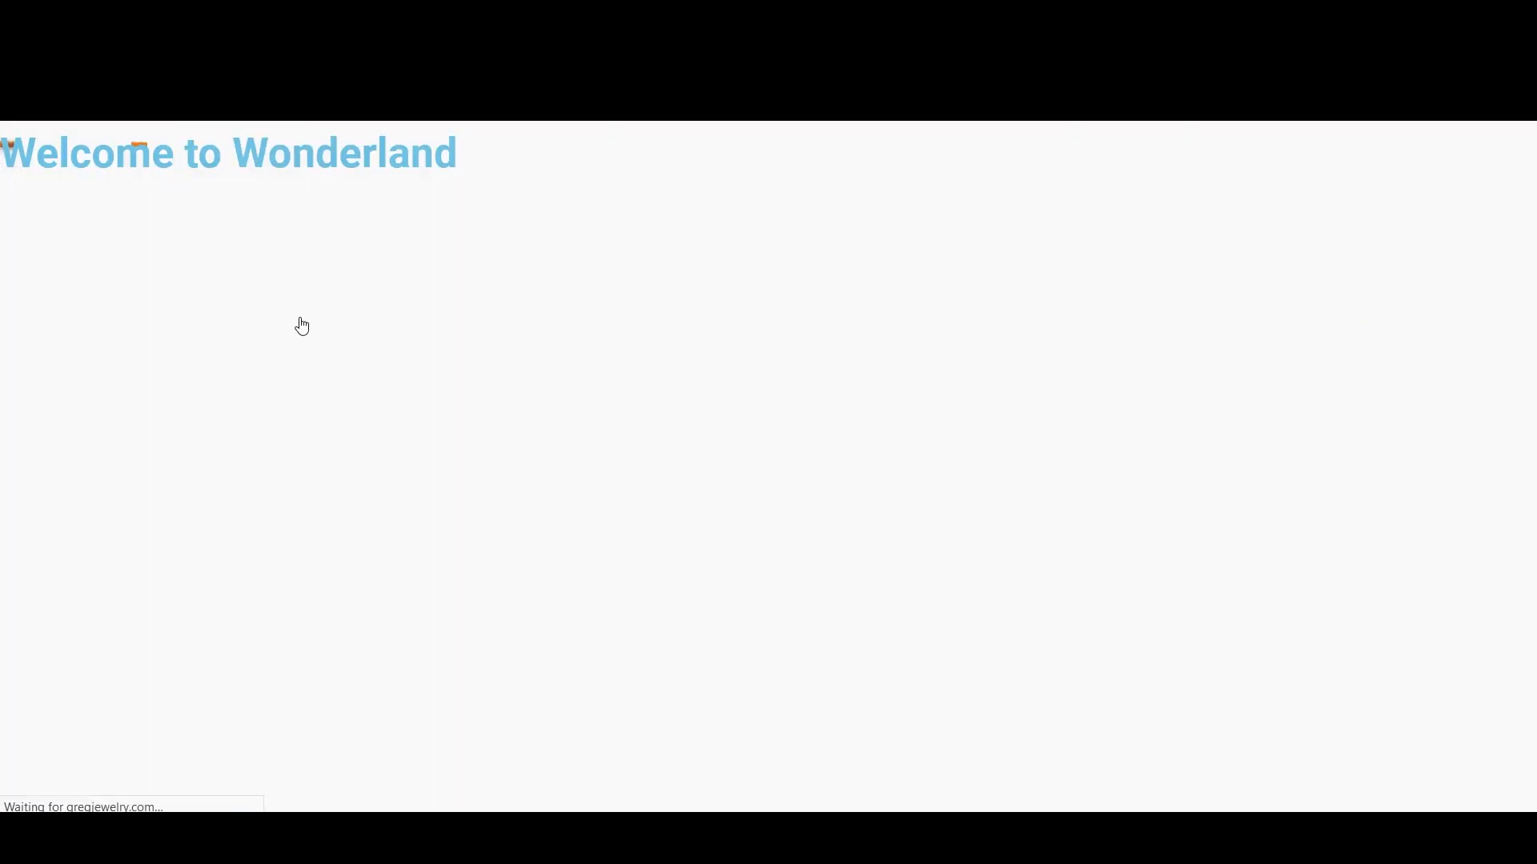
scroll(791, 339, down, 3)
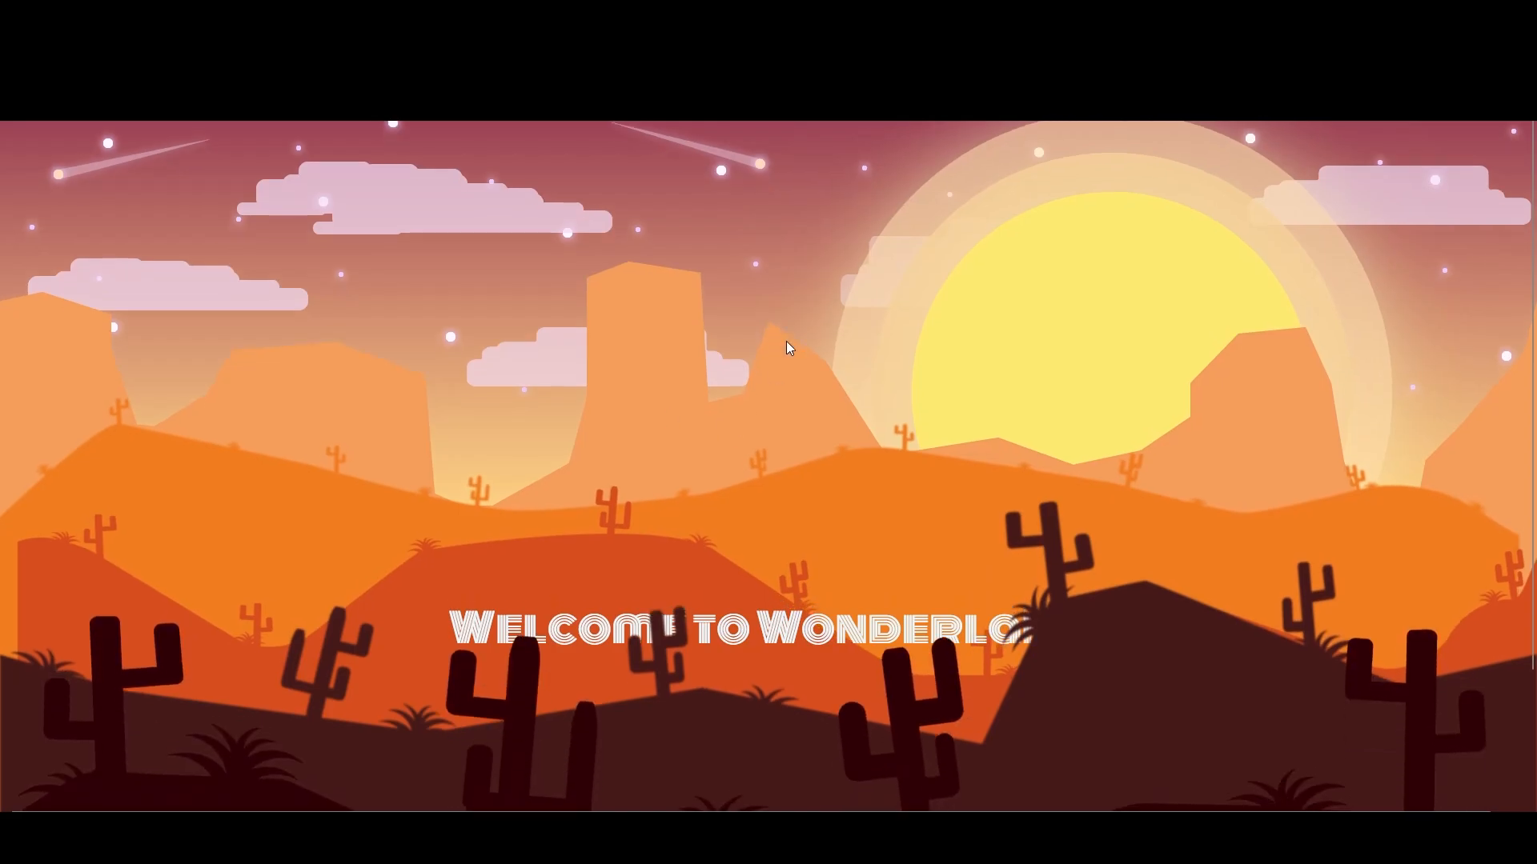
scroll(767, 453, up, 2)
scroll(759, 461, up, 2)
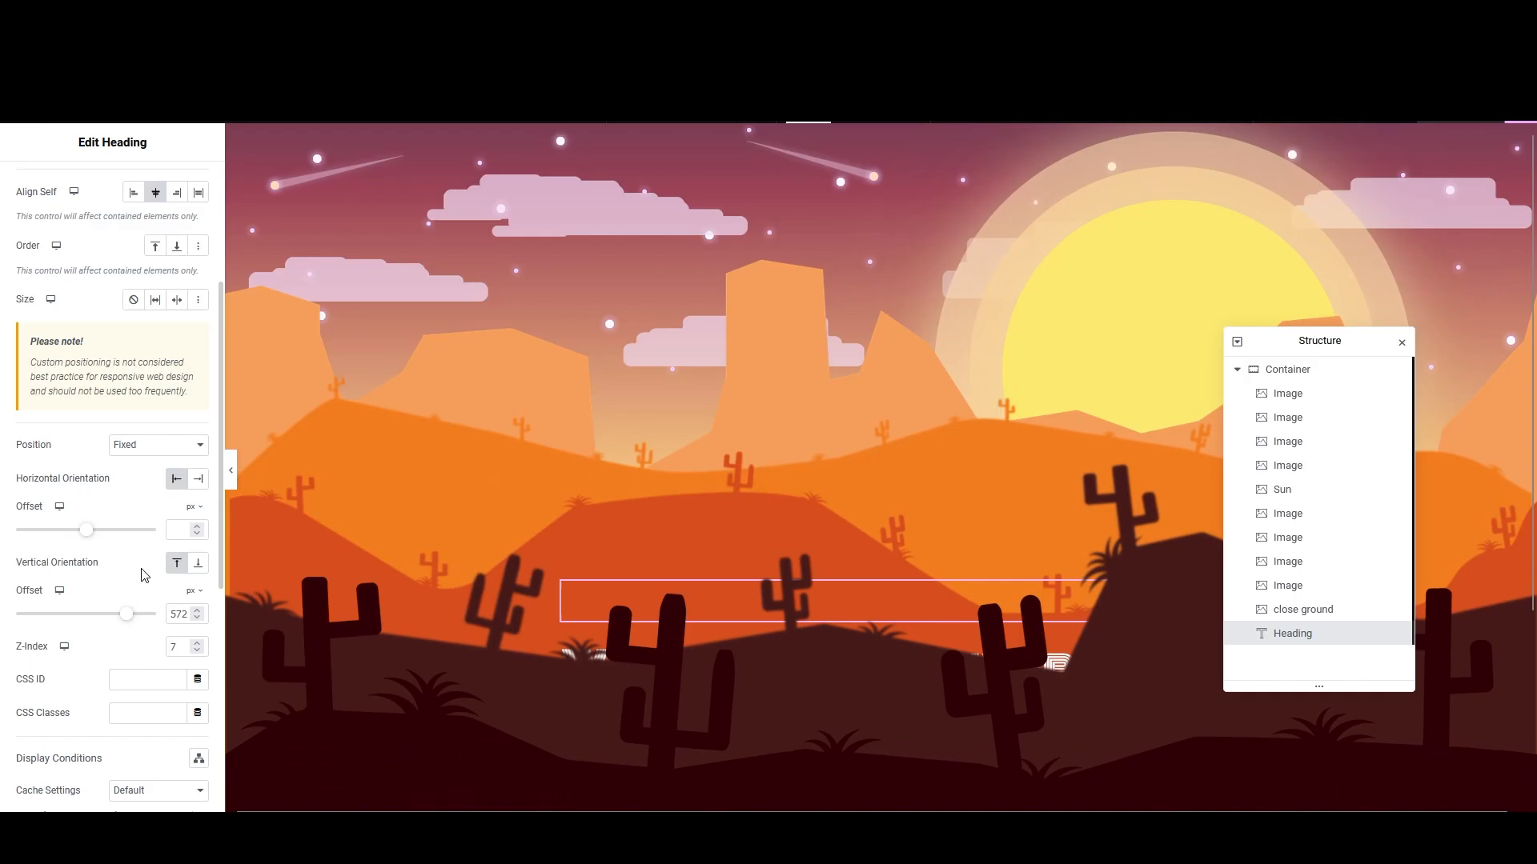
Step: Set the heading's vertical offset to 743 px and its z-index to 8, and preview how it rises on scroll
drag(135, 614, 144, 624)
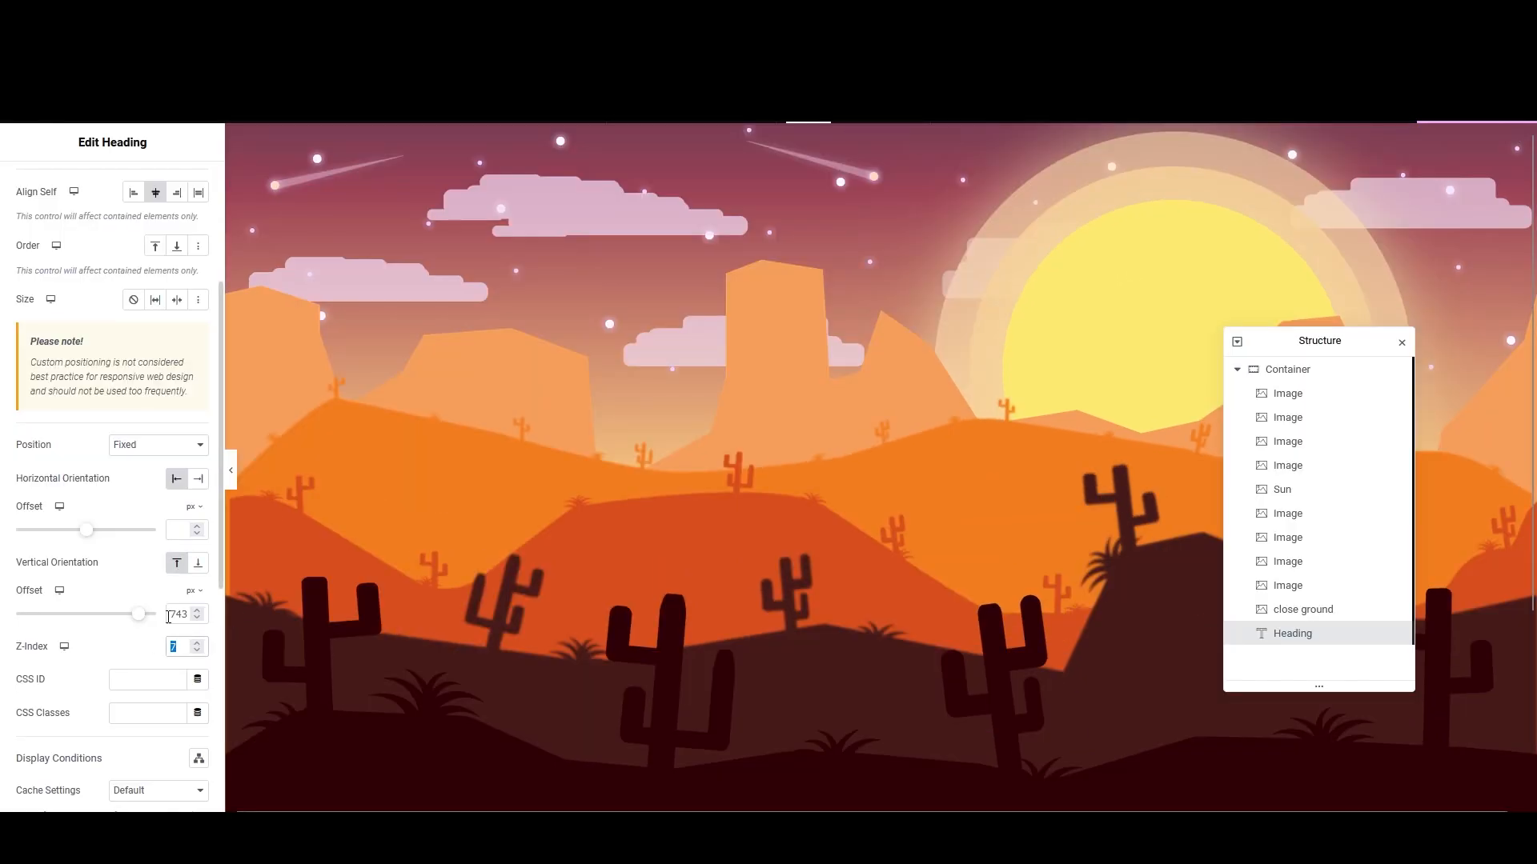
text(6)
text(8)
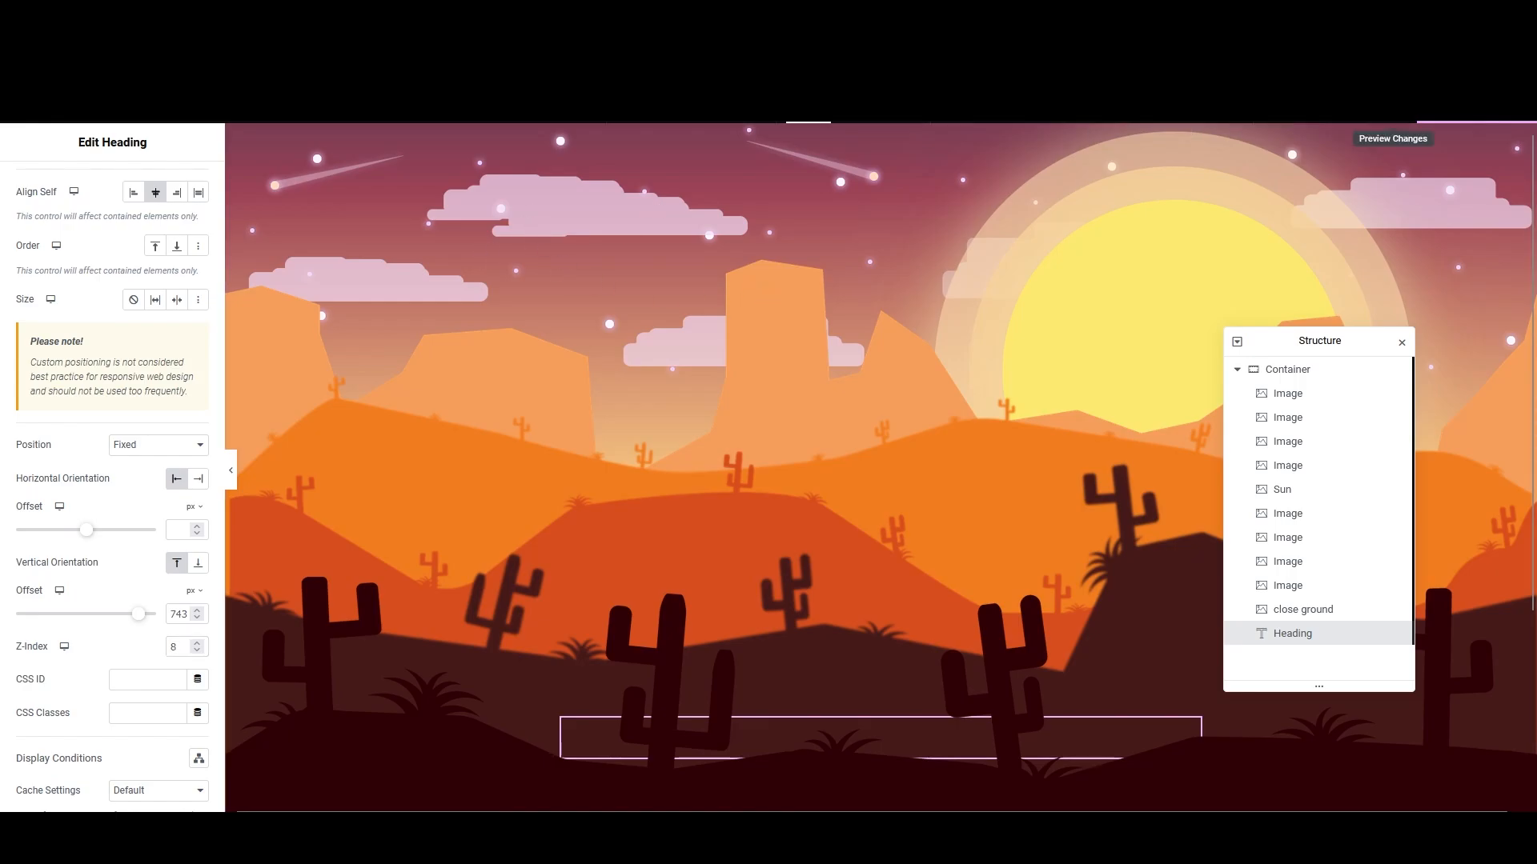
click(1347, 132)
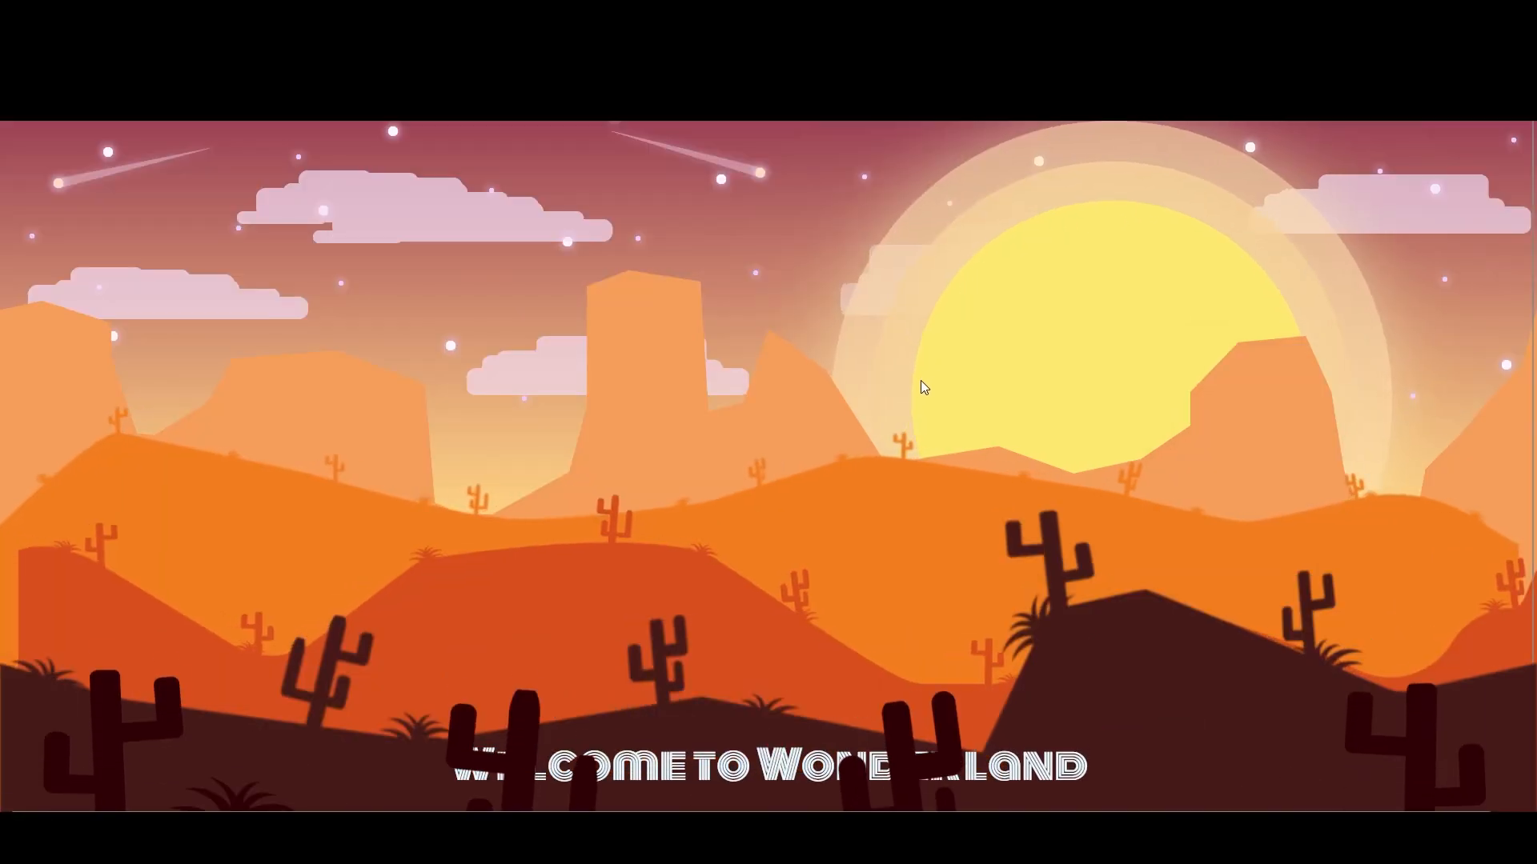
scroll(887, 496, down, 2)
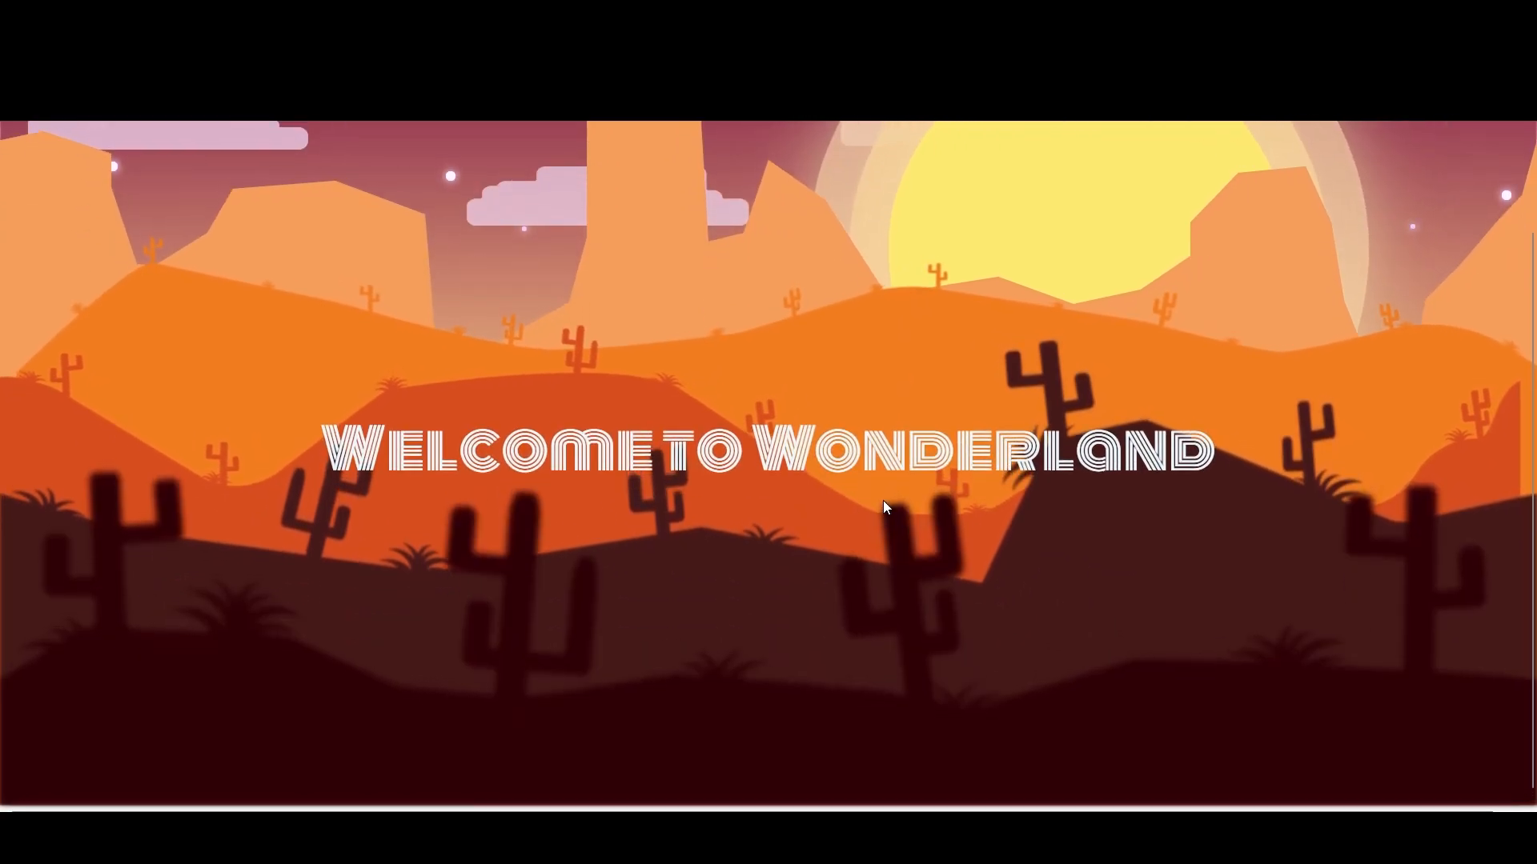
scroll(884, 505, up, 2)
scroll(881, 506, down, 5)
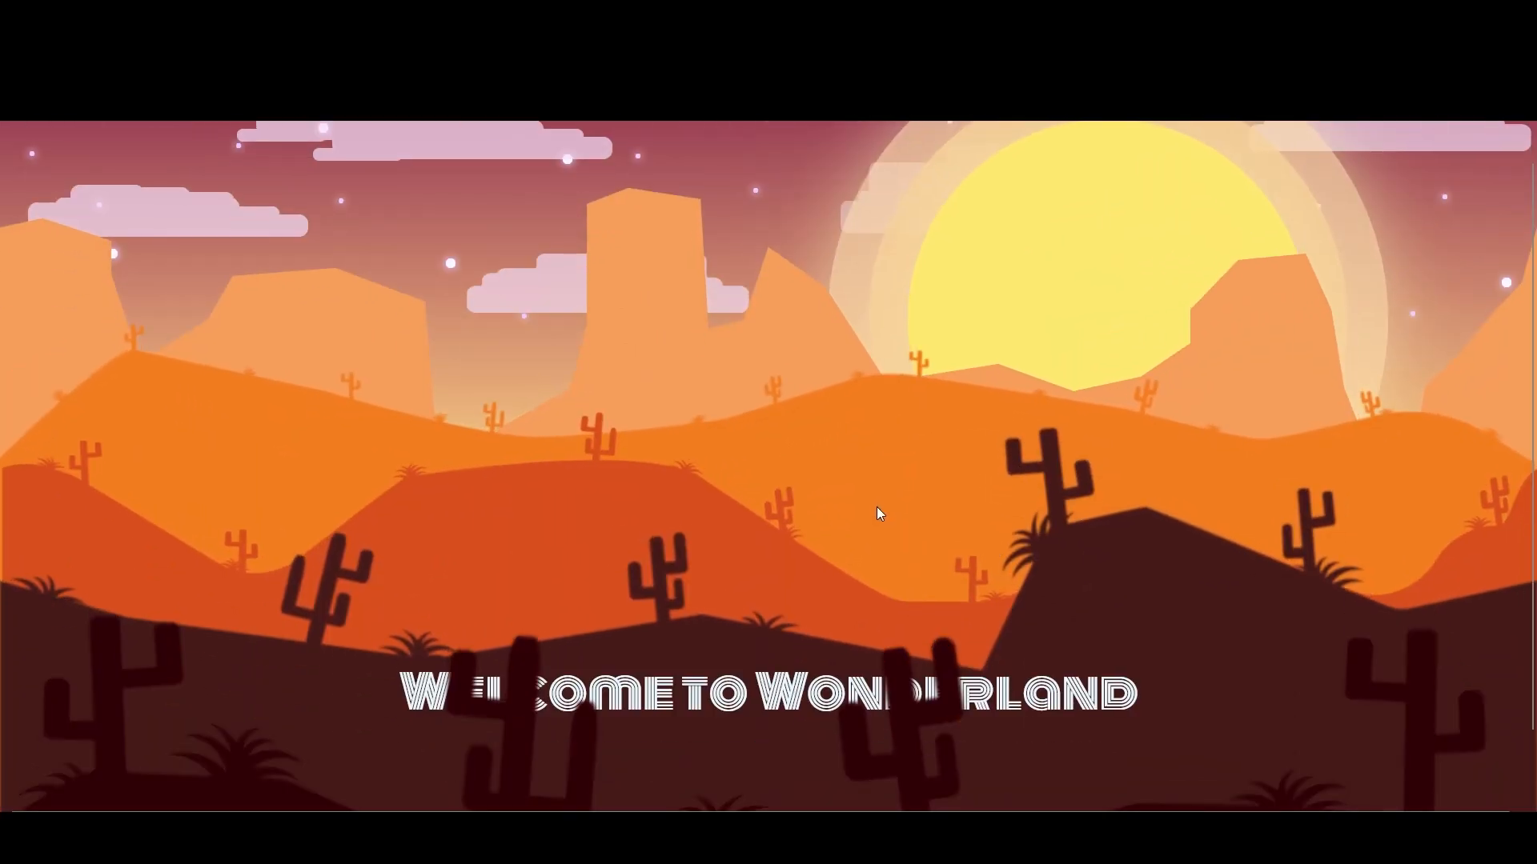
drag(1530, 392, 1533, 265)
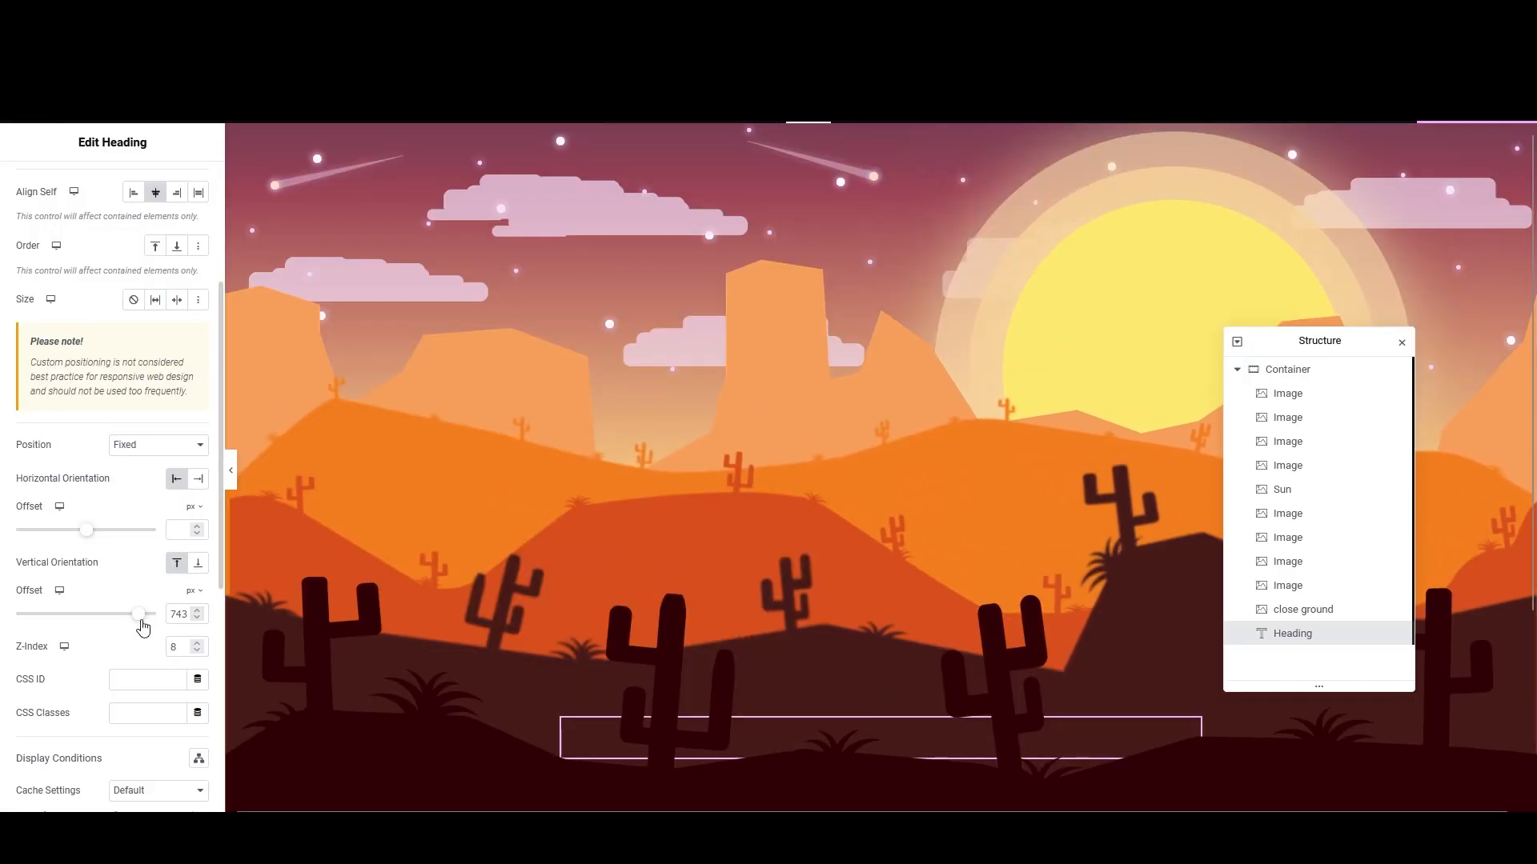
Step: Increase the heading's vertical offset to 914 px and preview the page scroll
click(142, 622)
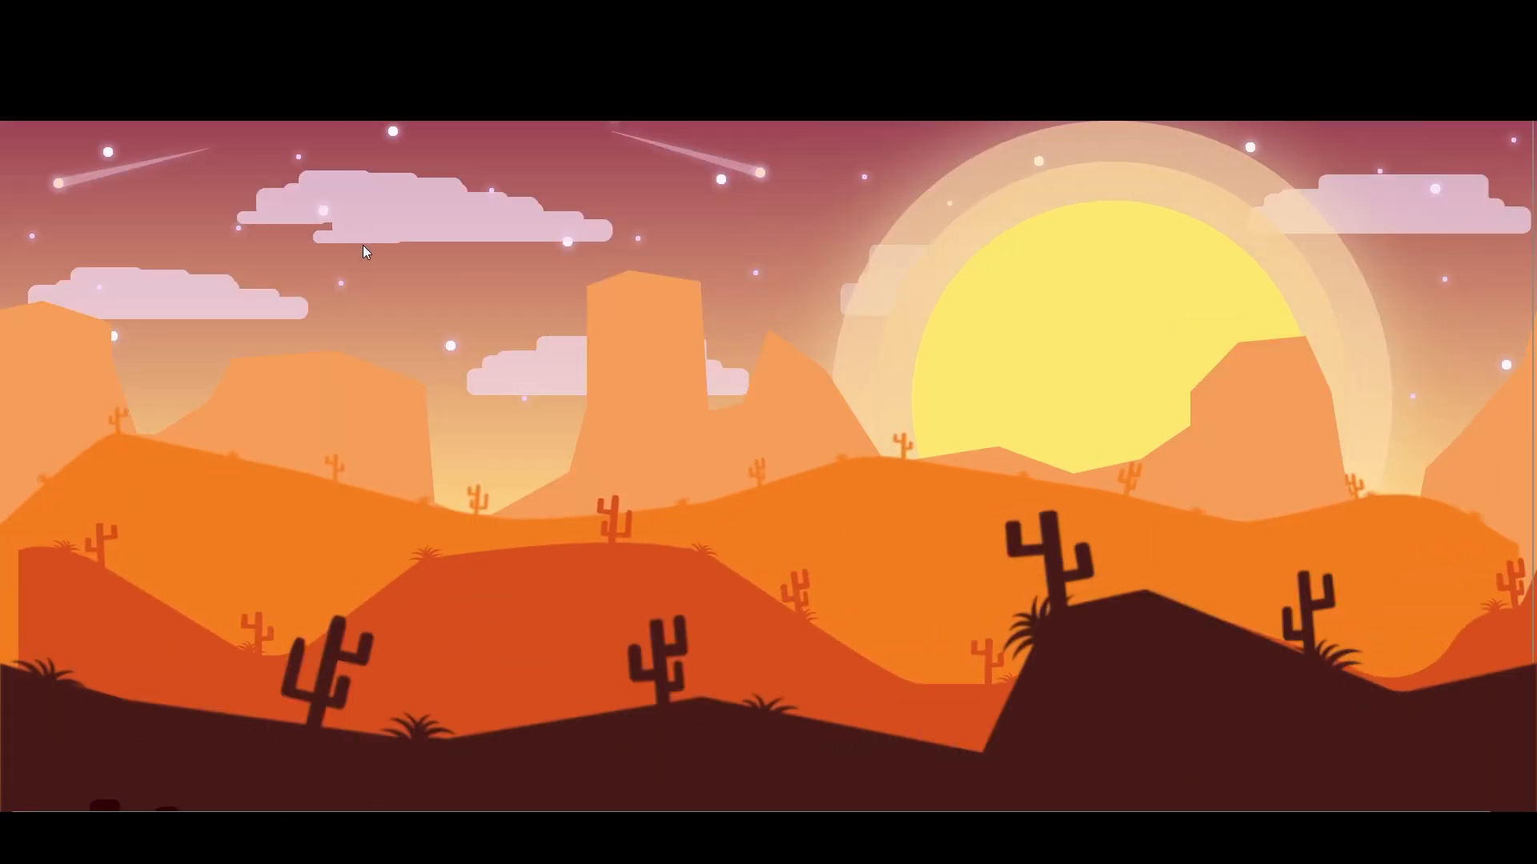
scroll(1533, 325, down, 3)
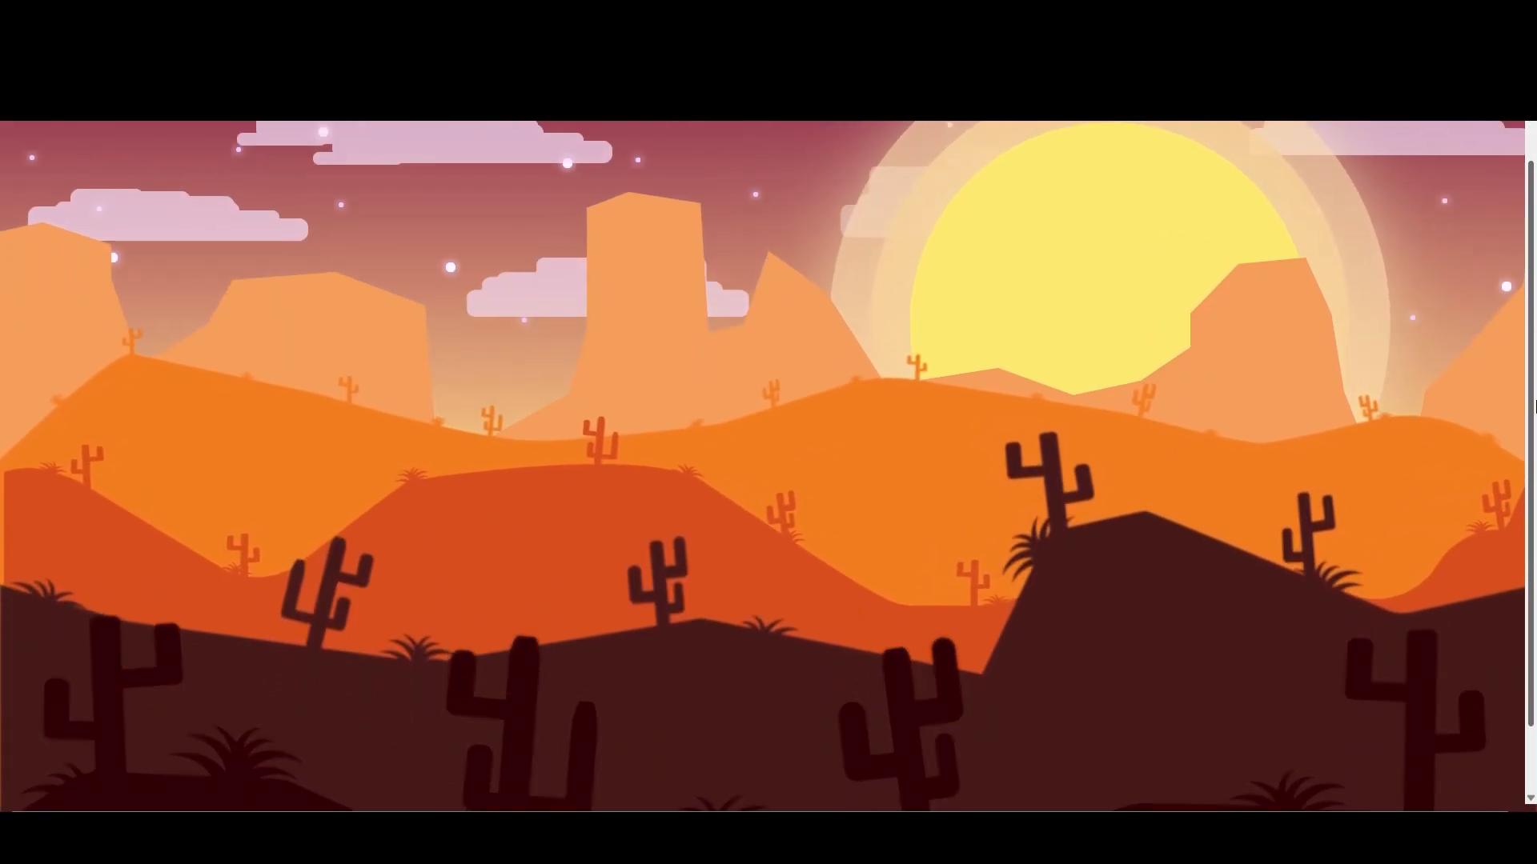
drag(1528, 571, 1530, 480)
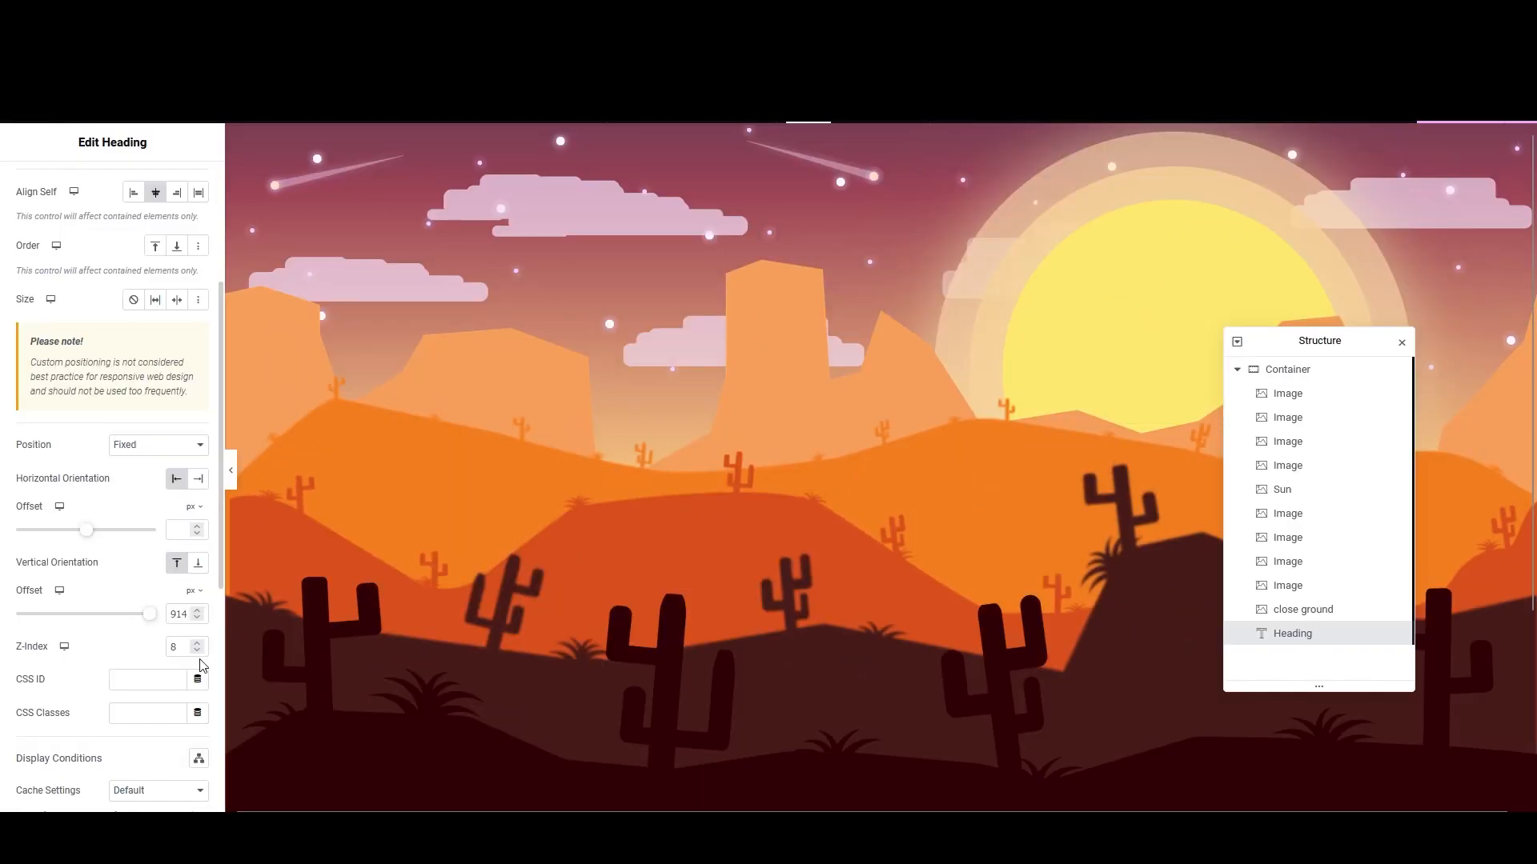
Step: Make the heading's scrolling effects relative to Entire Page and set its sticky effects offset to 0
click(171, 418)
scroll(106, 550, down, 1)
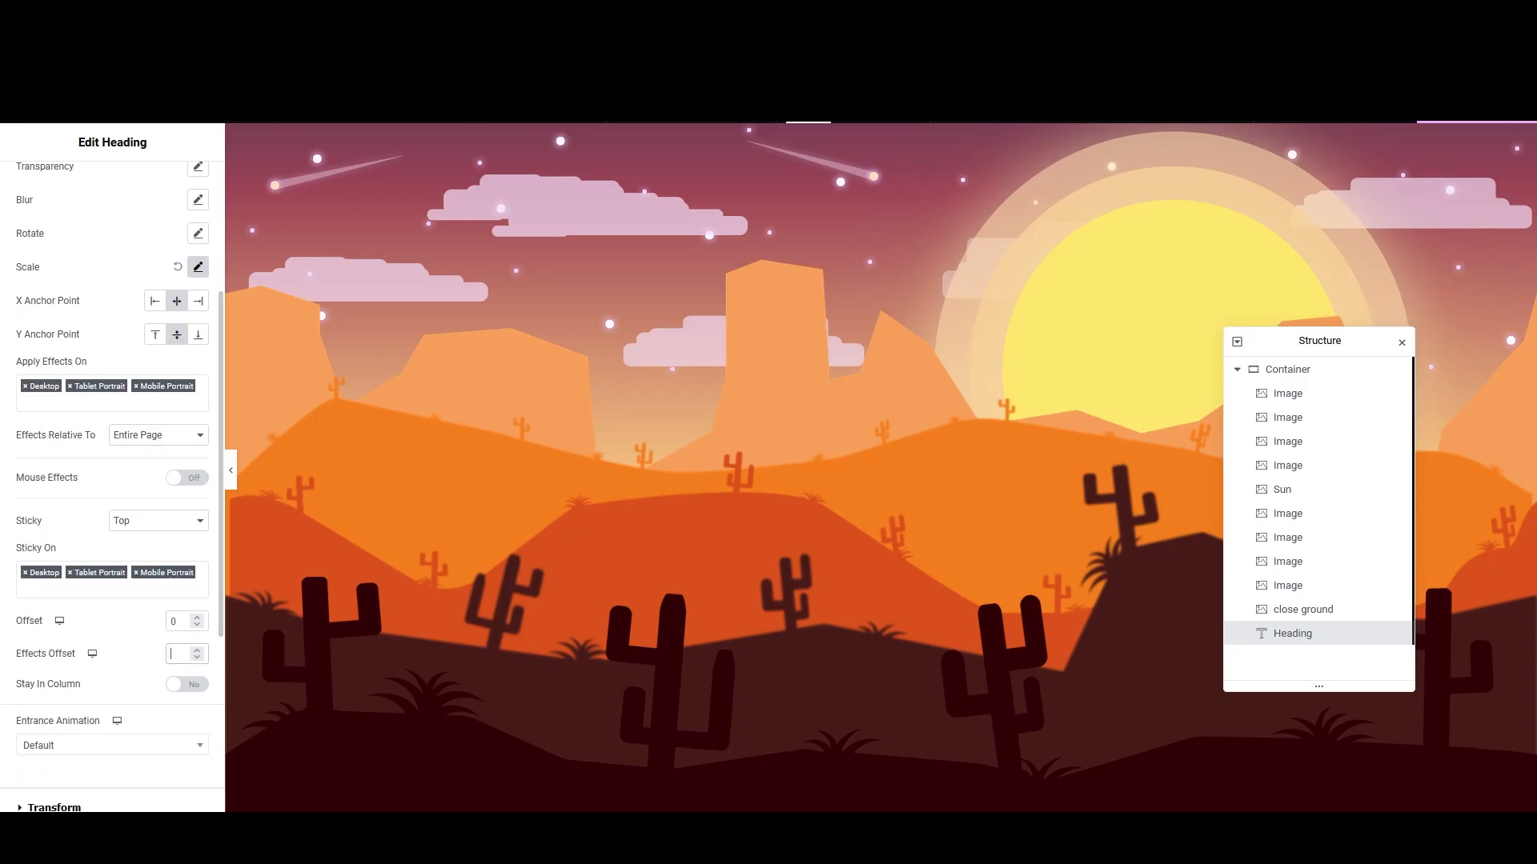
scroll(85, 698, down, 1)
scroll(99, 675, up, 2)
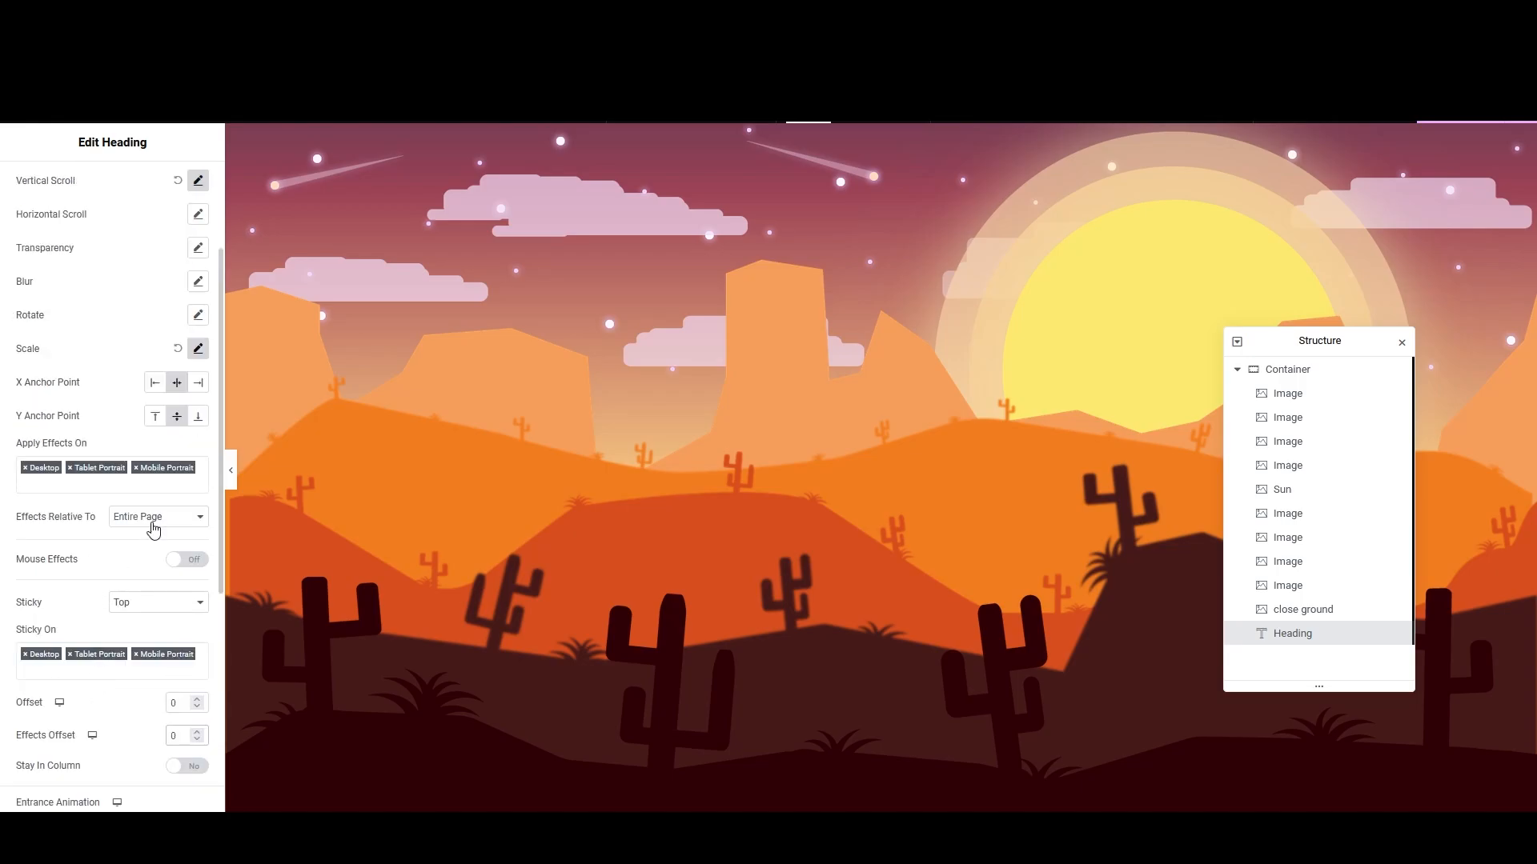
scroll(153, 530, down, 5)
Step: Try shifting the heading upward with the lowest Transform Y offset and preview the page scroll
click(70, 484)
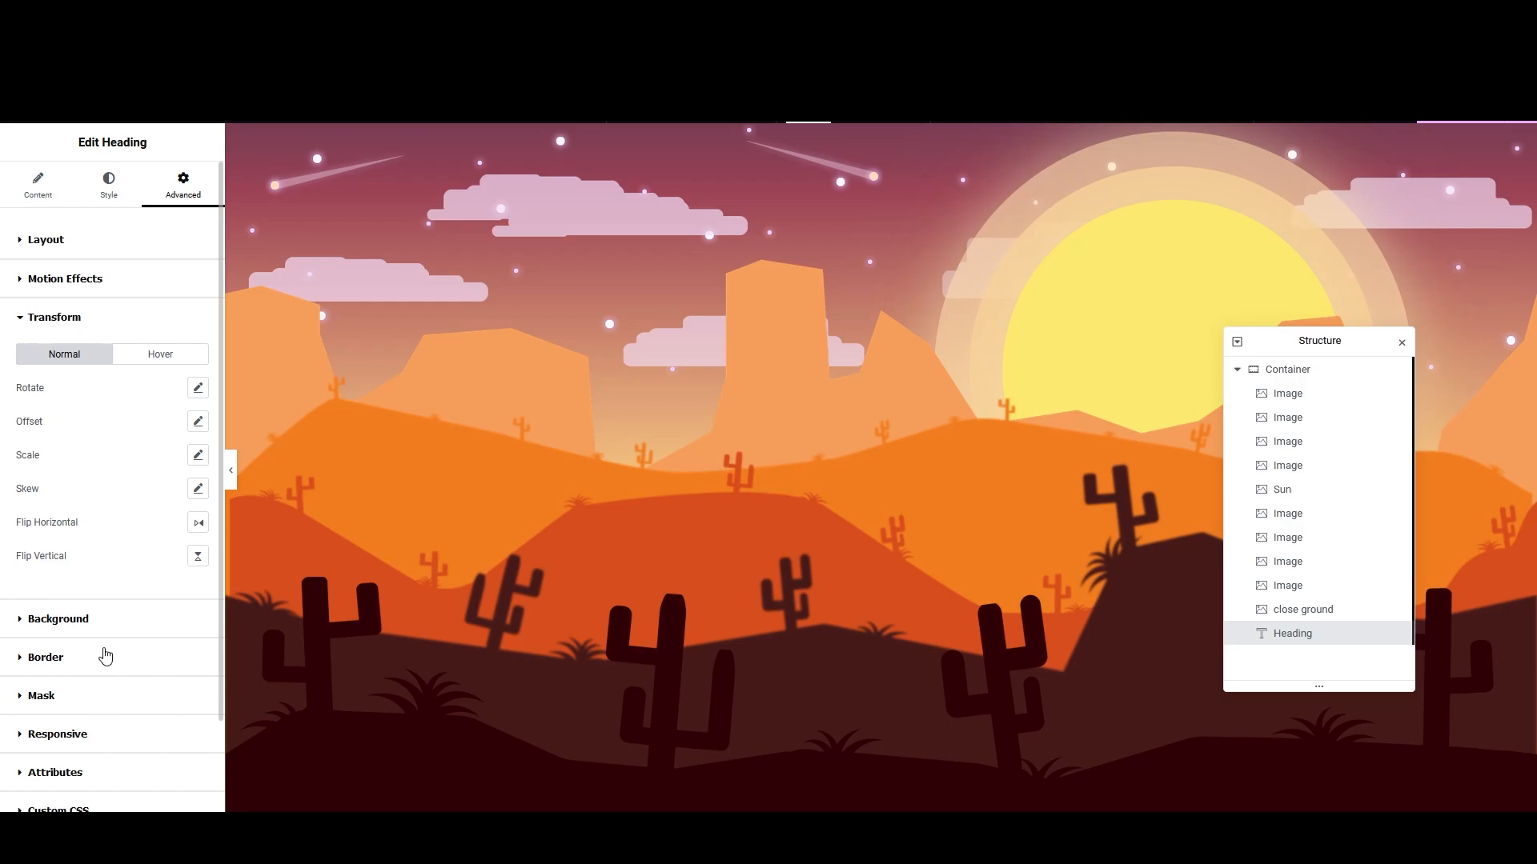
click(197, 422)
drag(37, 537, 13, 531)
key(Escape)
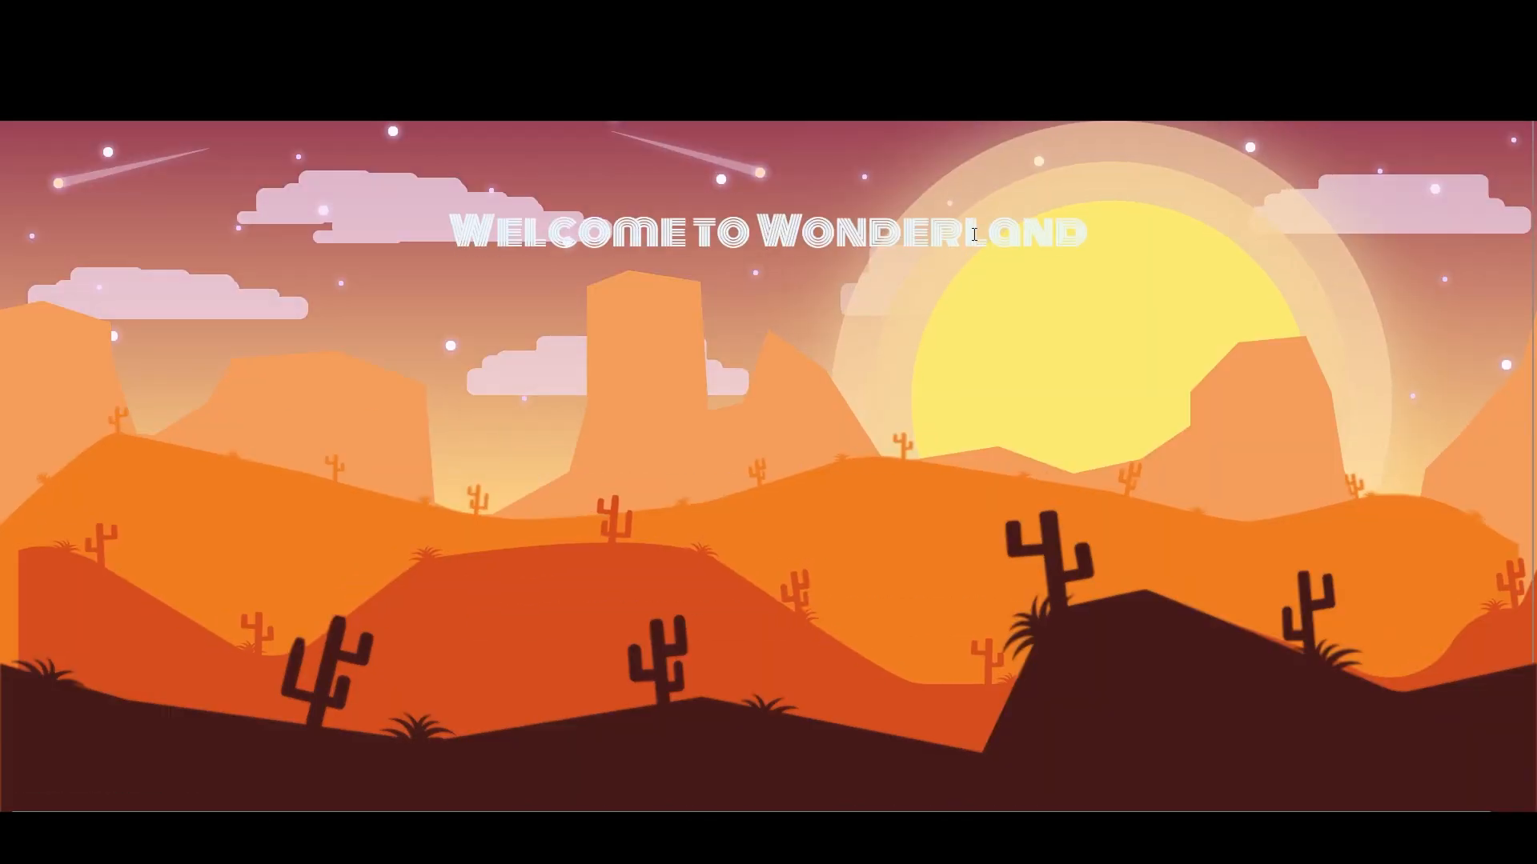
scroll(1507, 515, down, 3)
scroll(1506, 516, up, 3)
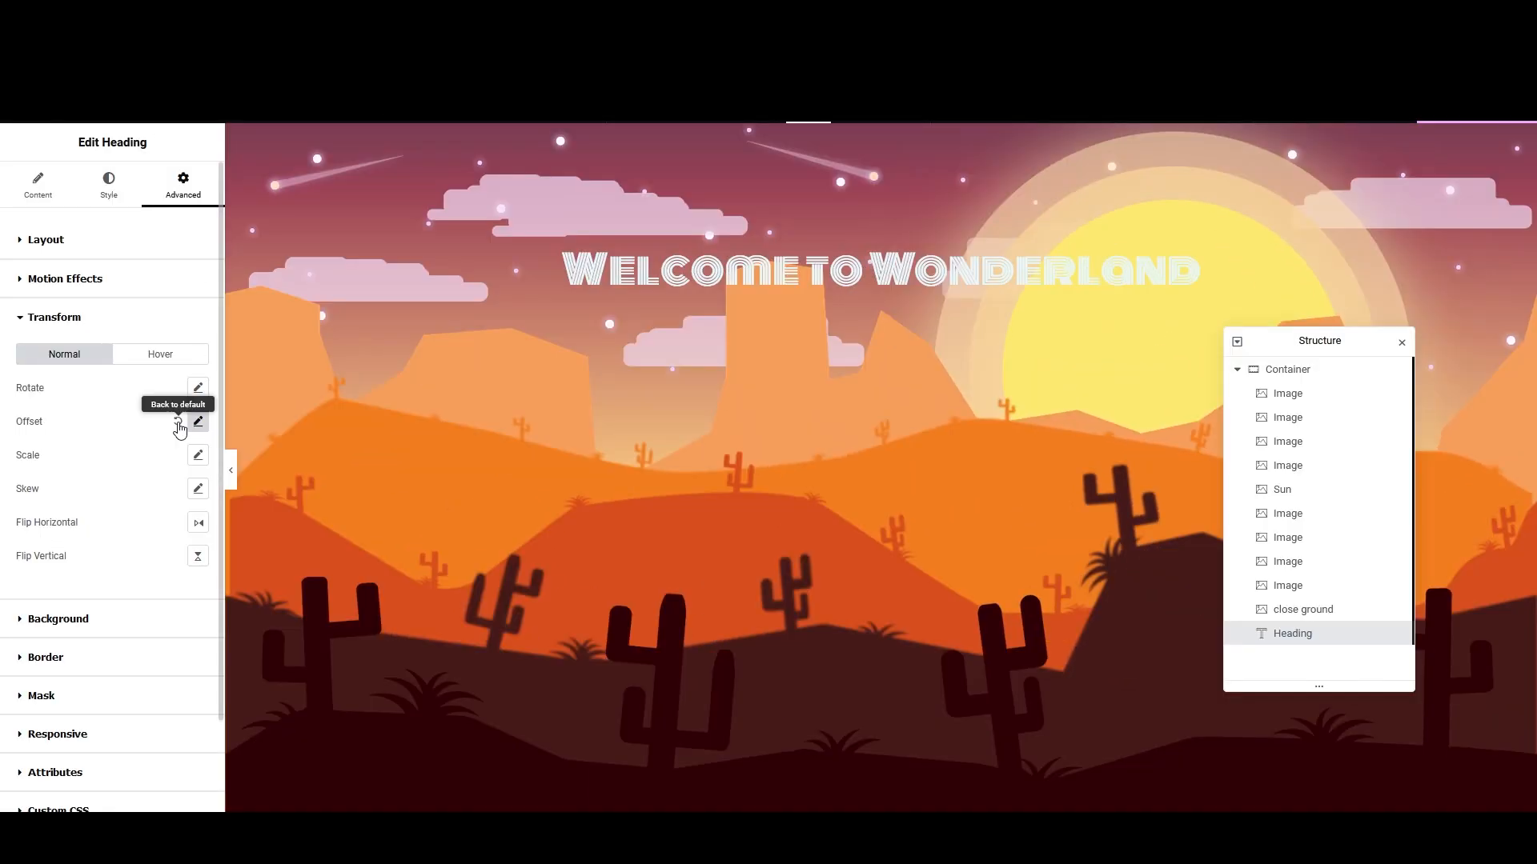
Step: Set the heading's Transform Y offset to -374 px and preview the page while scrolling down and back up
click(179, 430)
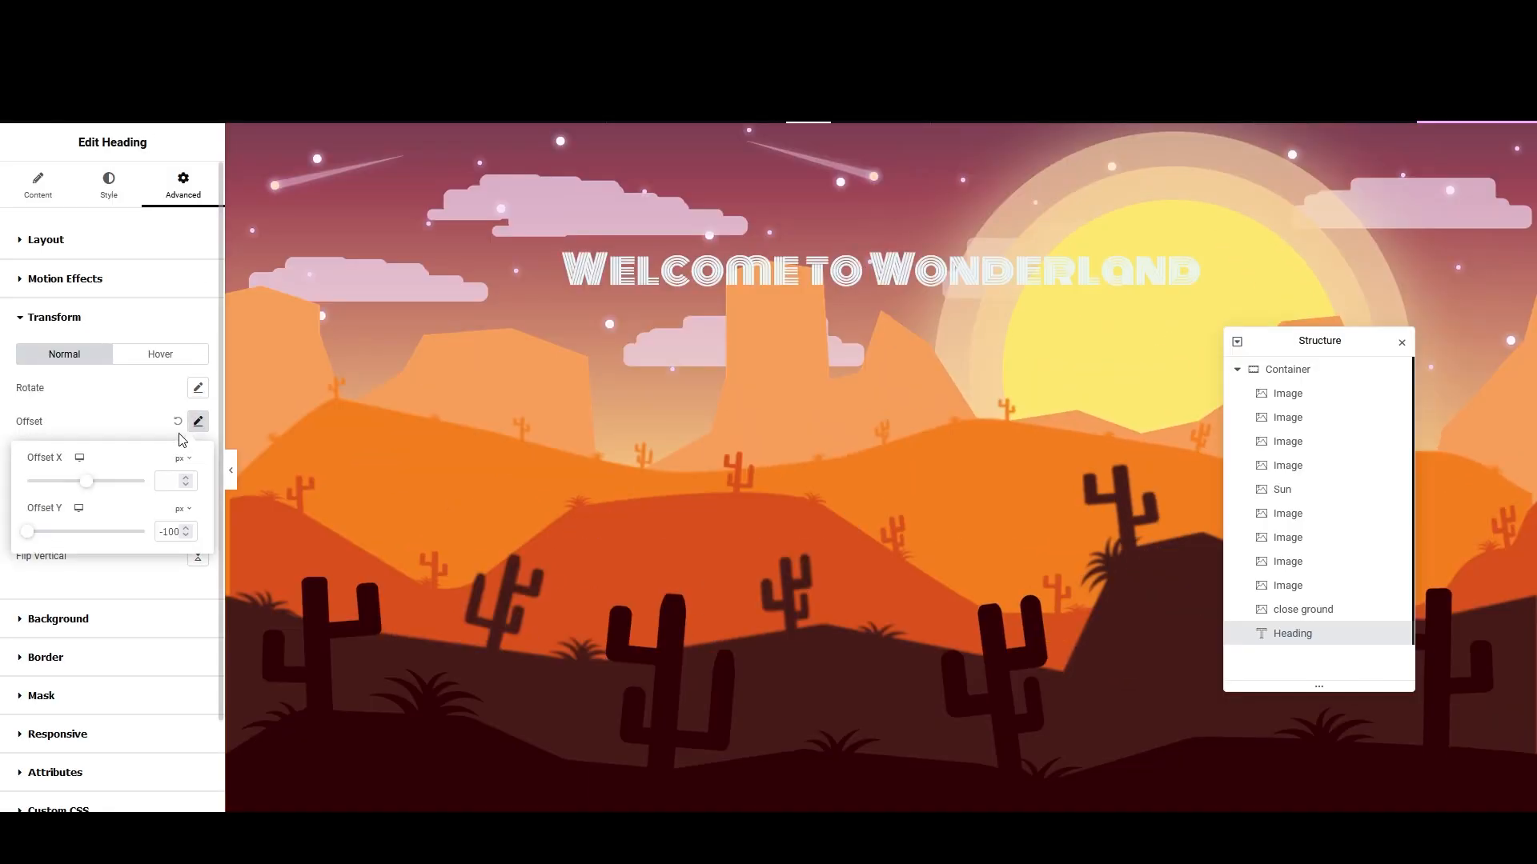
drag(28, 541, 66, 559)
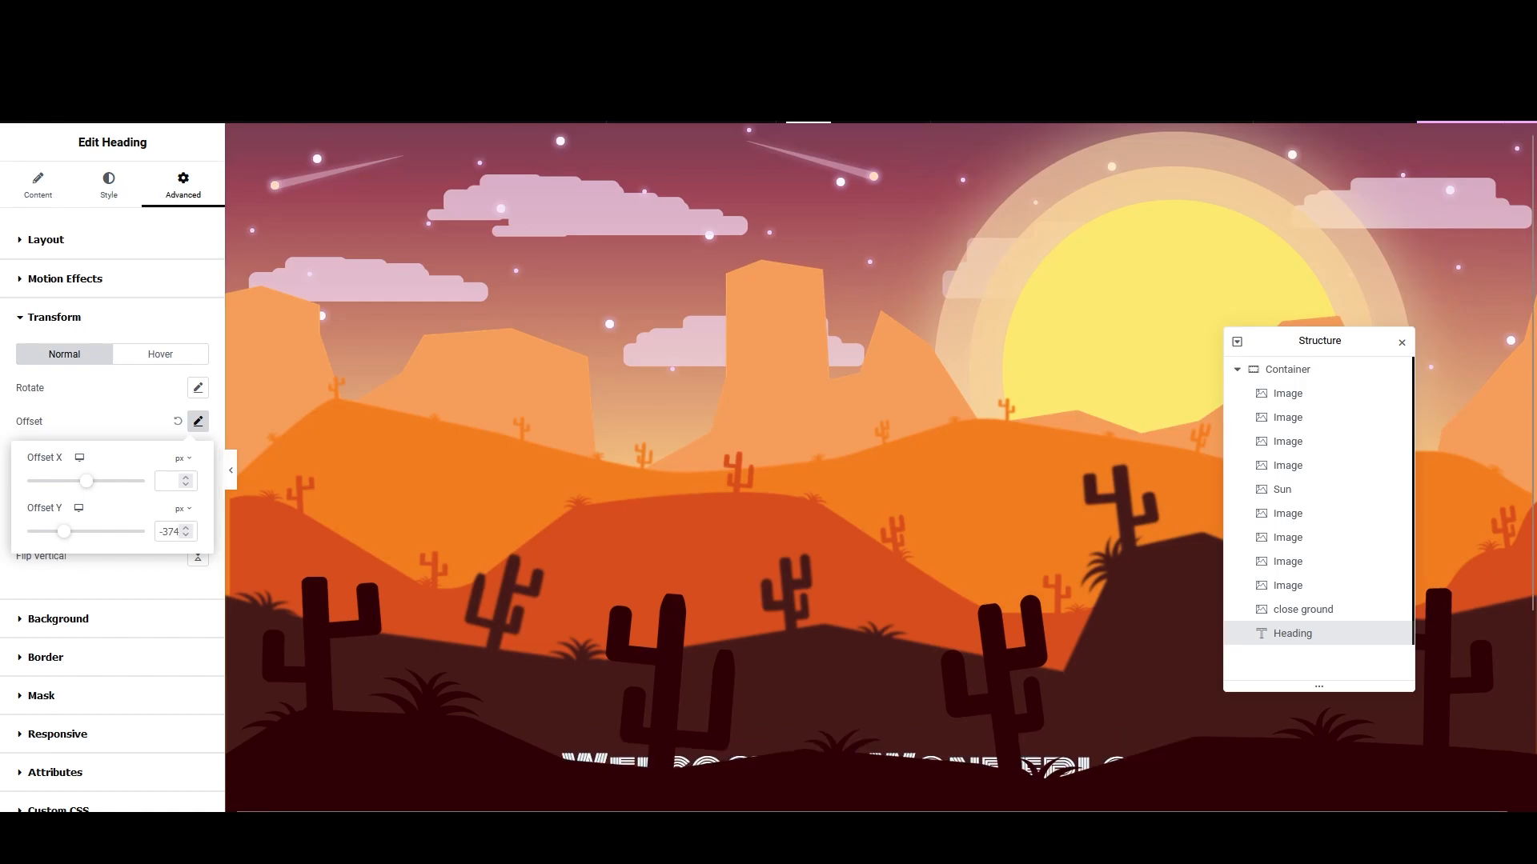
click(343, 232)
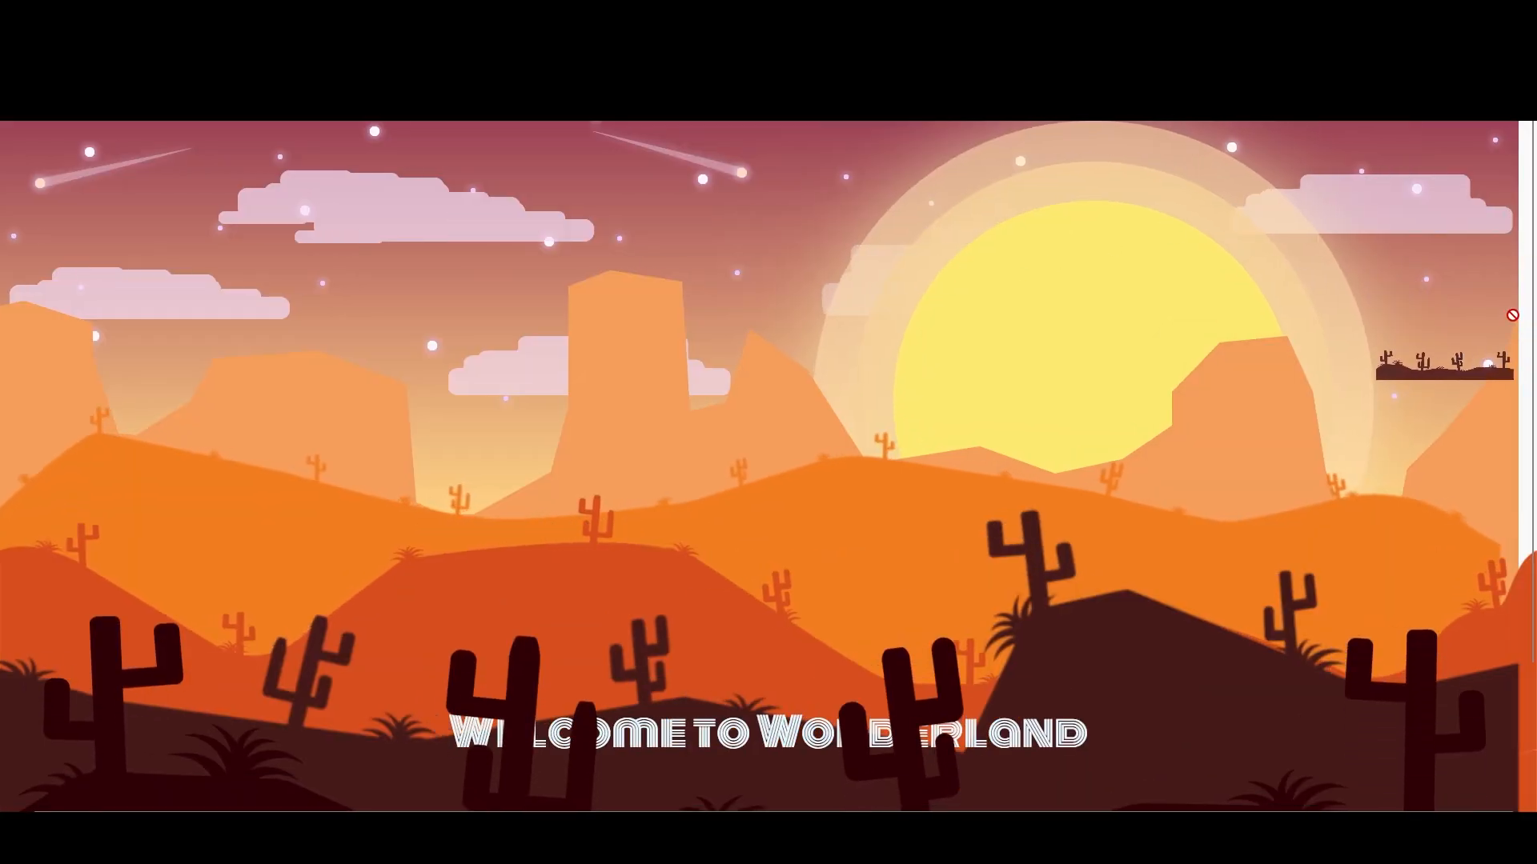
scroll(1528, 308, down, 5)
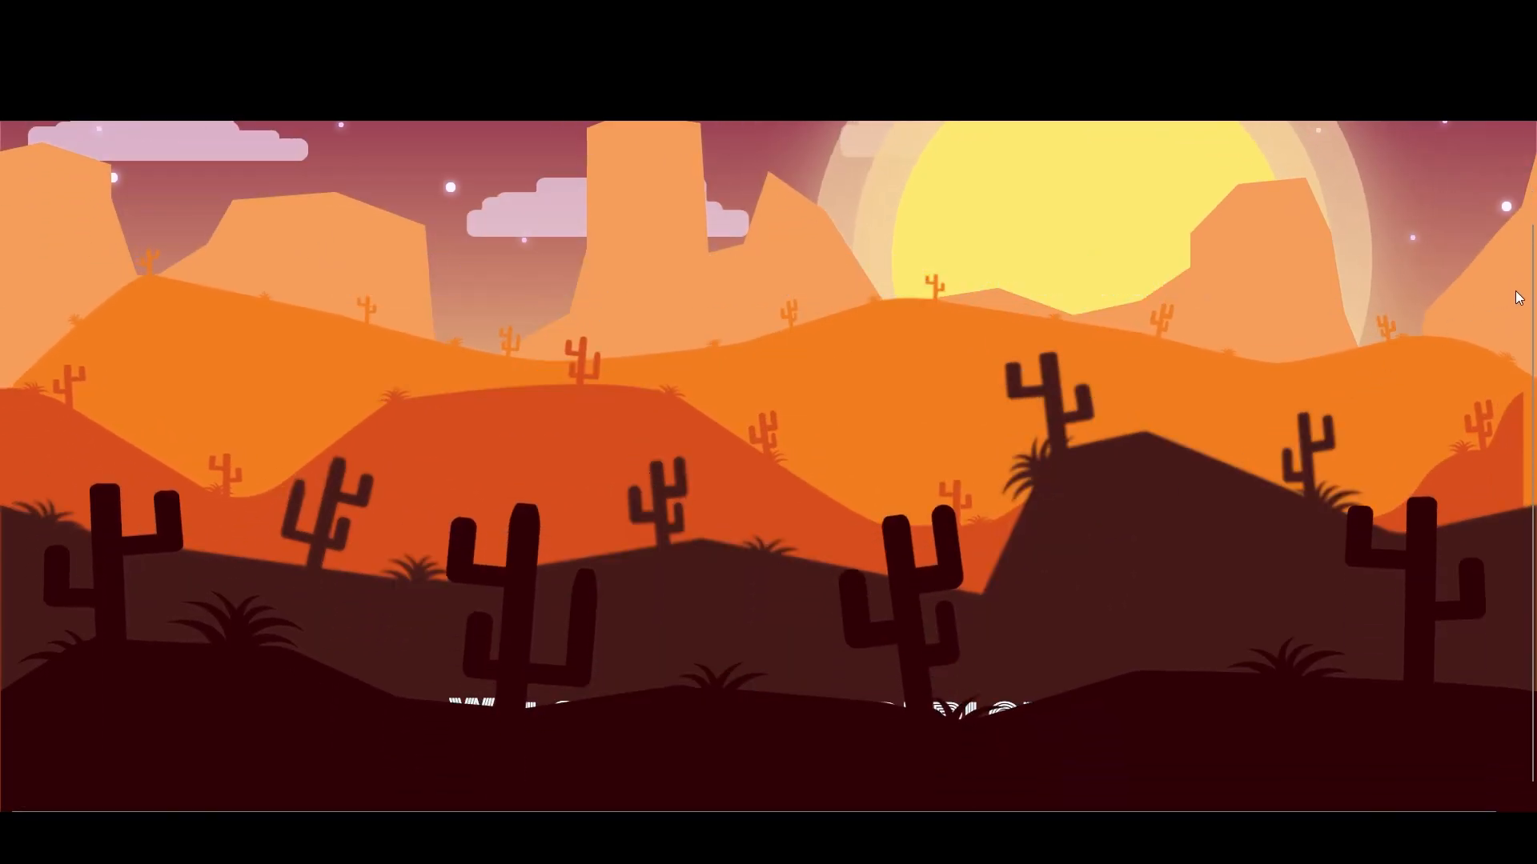
scroll(1523, 389, up, 5)
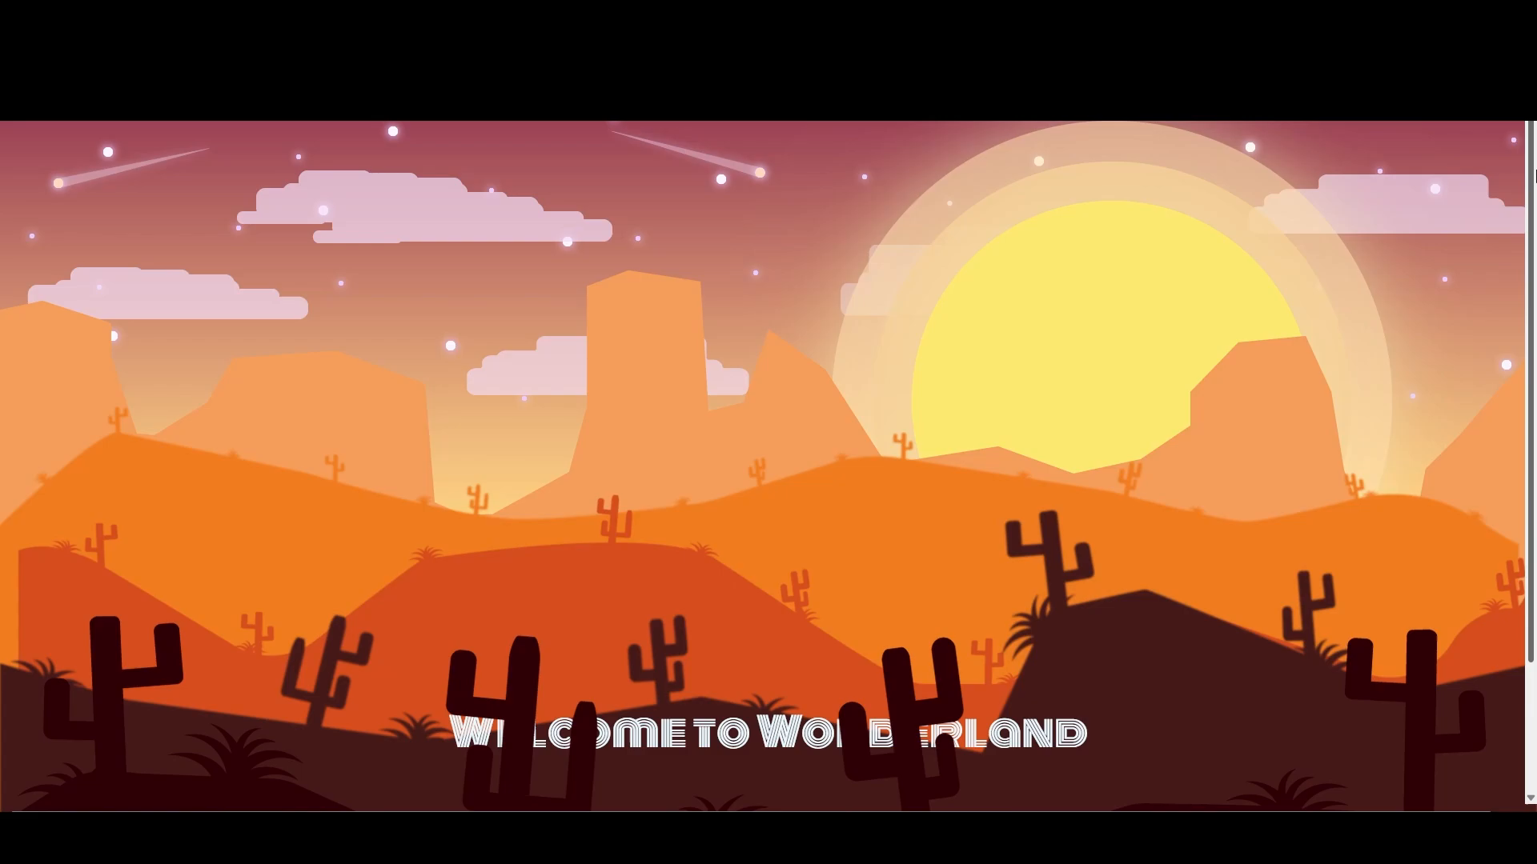
Step: Make the heading's scrolling effects relative to Default in its motion effects
scroll(1532, 174, down, 5)
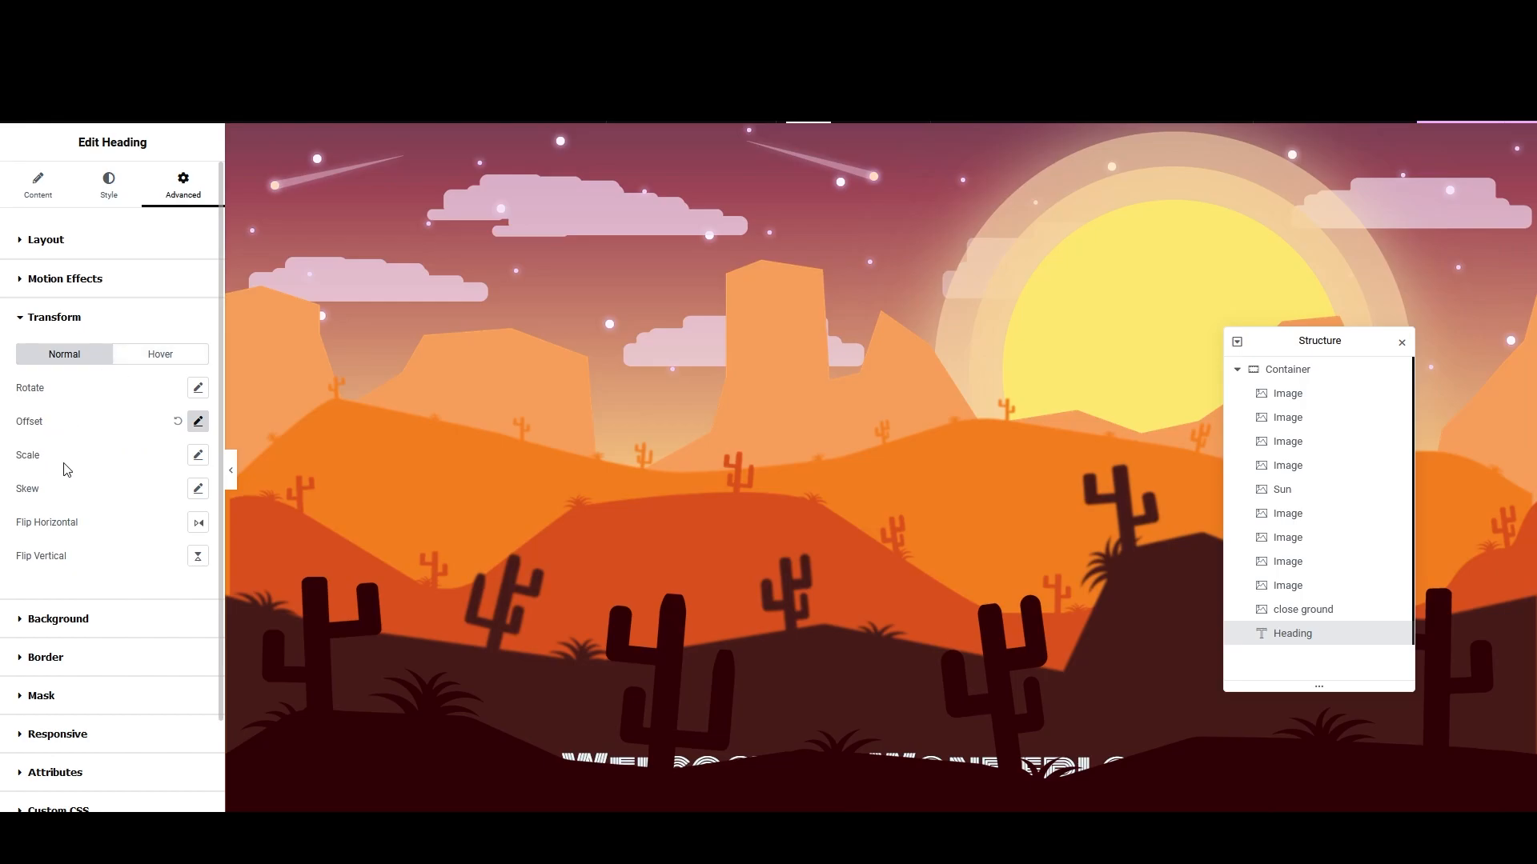
click(76, 286)
scroll(71, 495, down, 1)
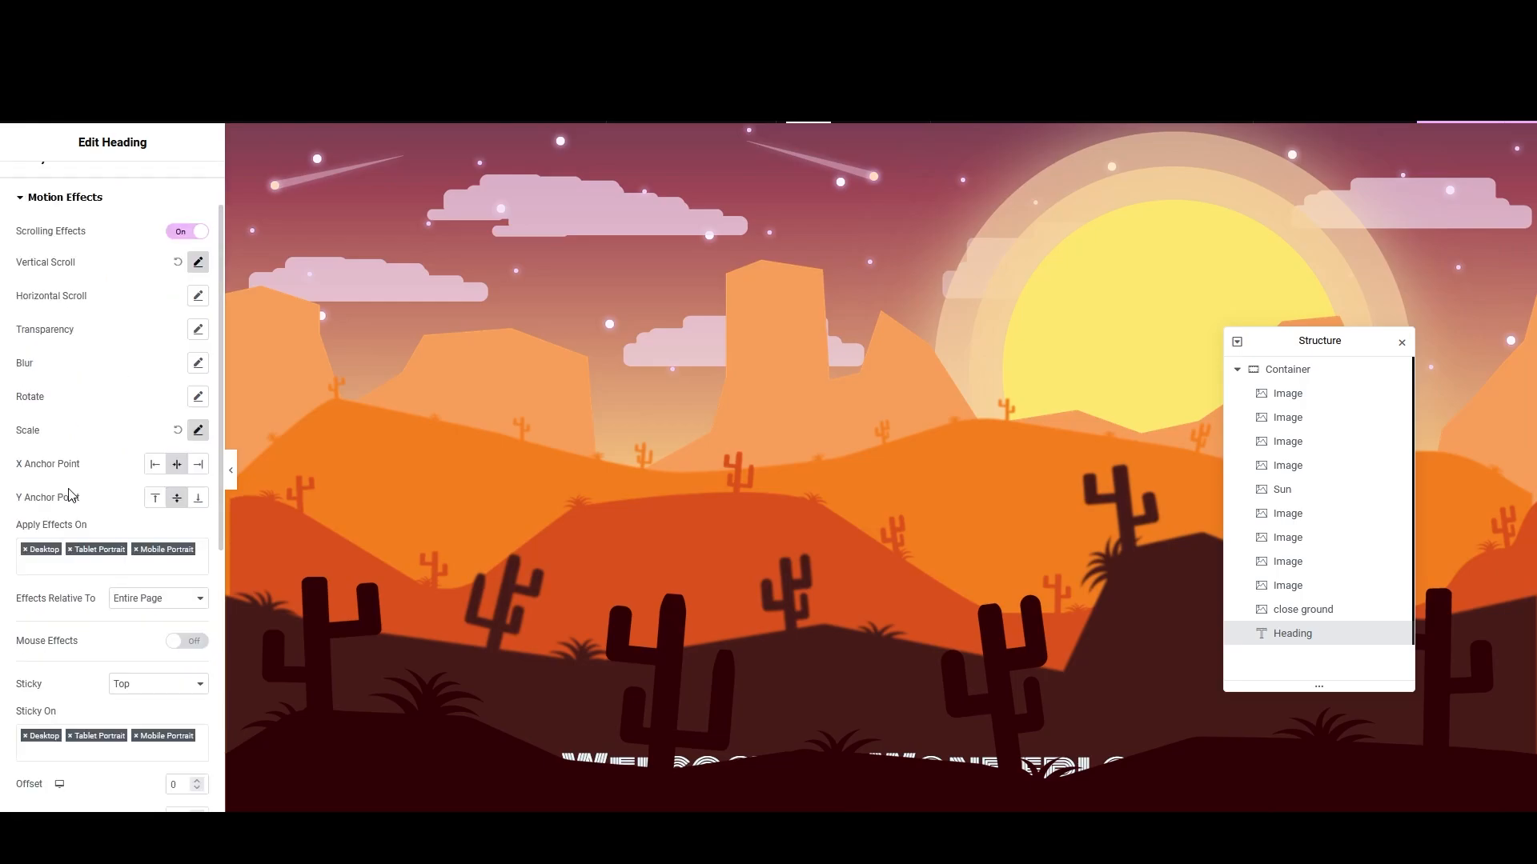
click(132, 599)
click(130, 619)
scroll(115, 636, down, 1)
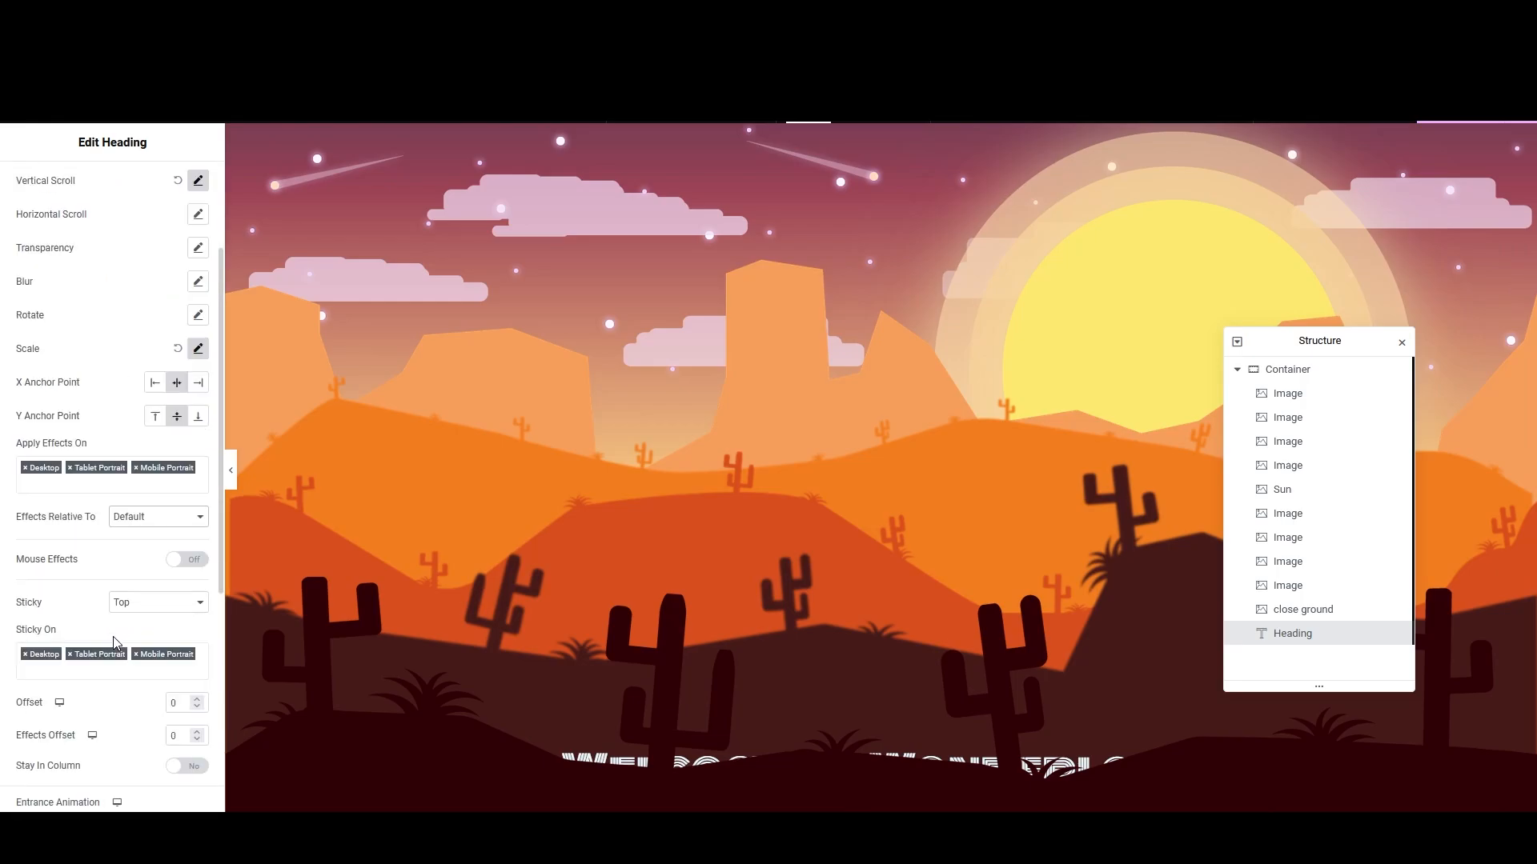
Step: Set the heading's Z-Index to 7 and preview the page while scrolling up and down
scroll(108, 320, up, 2)
scroll(116, 517, down, 3)
scroll(112, 504, down, 2)
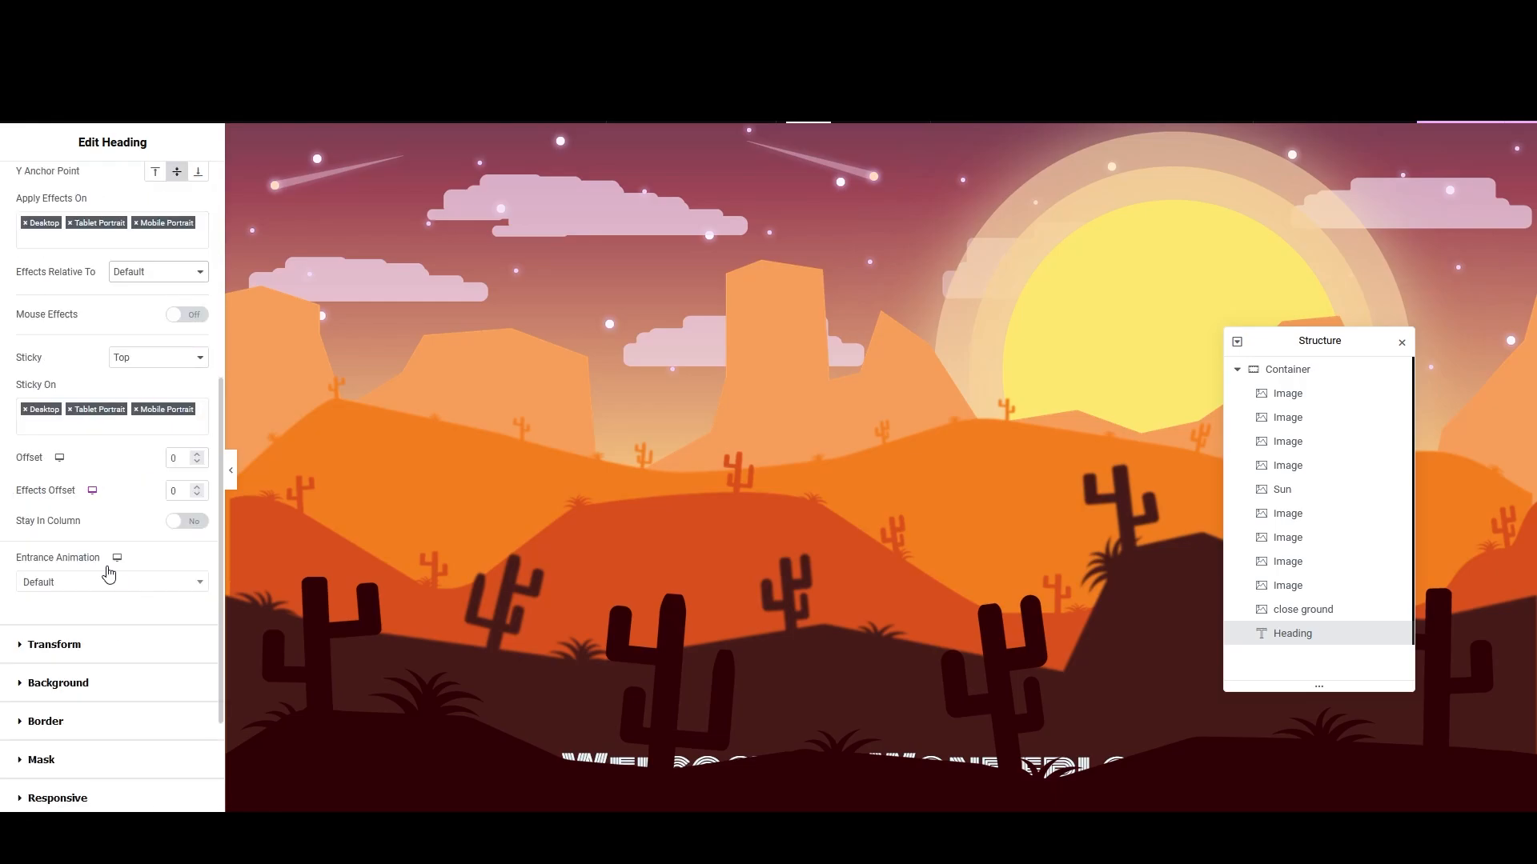
scroll(106, 570, up, 5)
click(70, 240)
scroll(102, 527, down, 4)
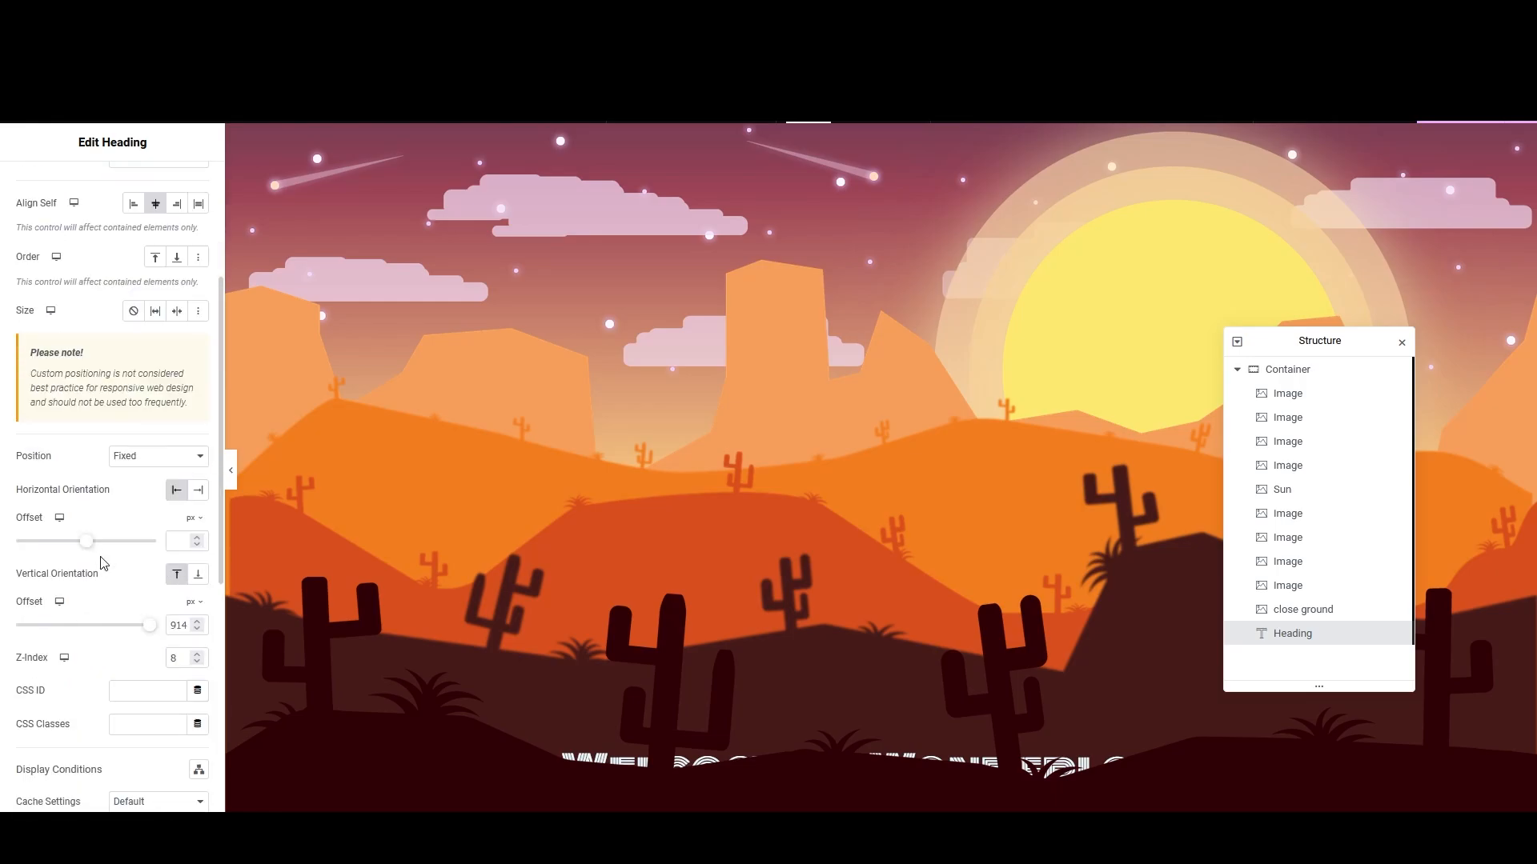
text(7)
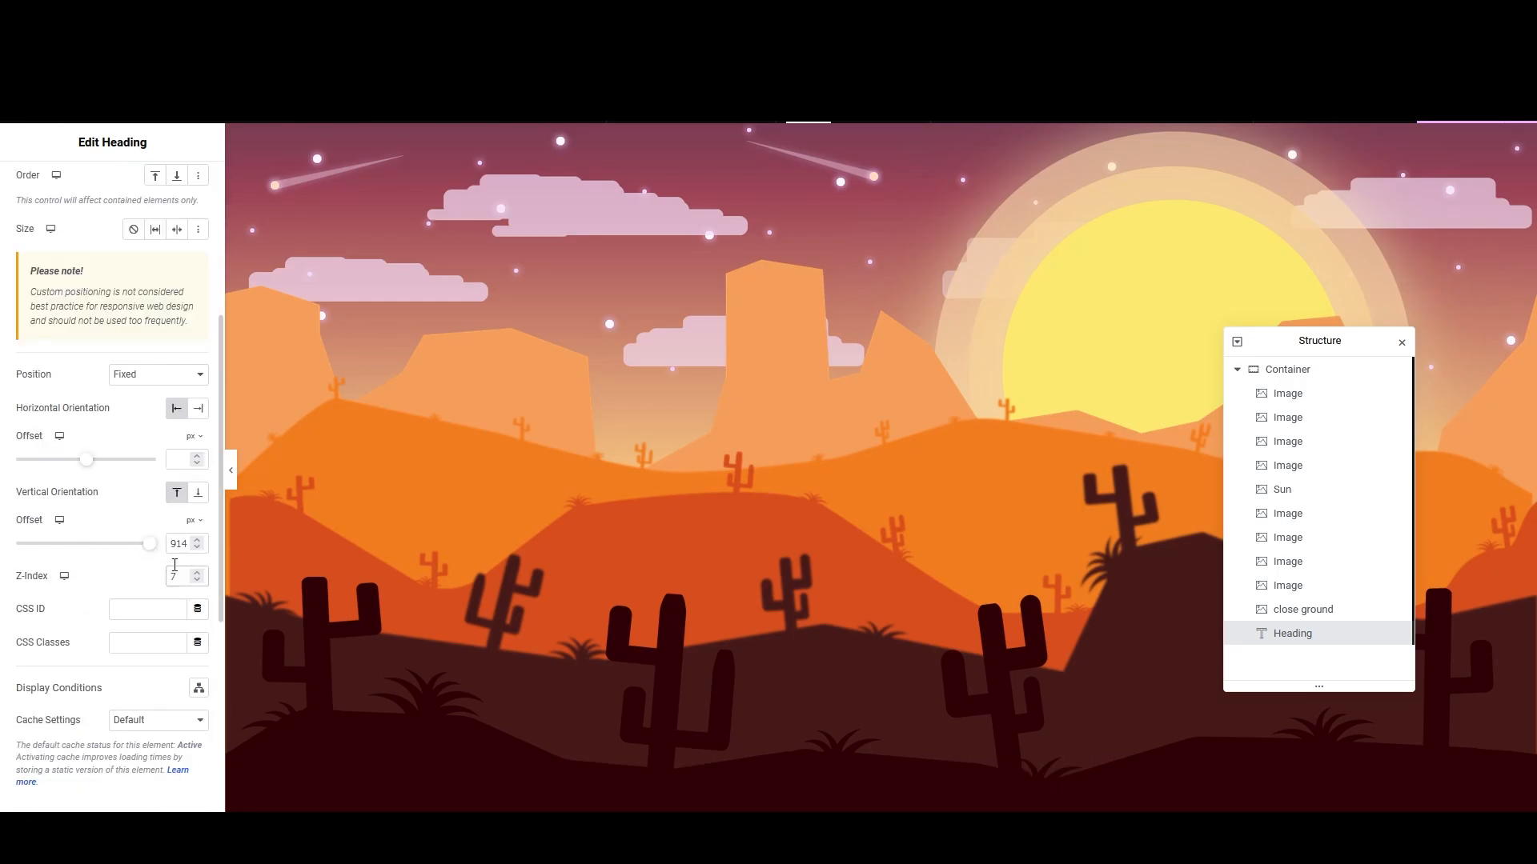
click(1393, 122)
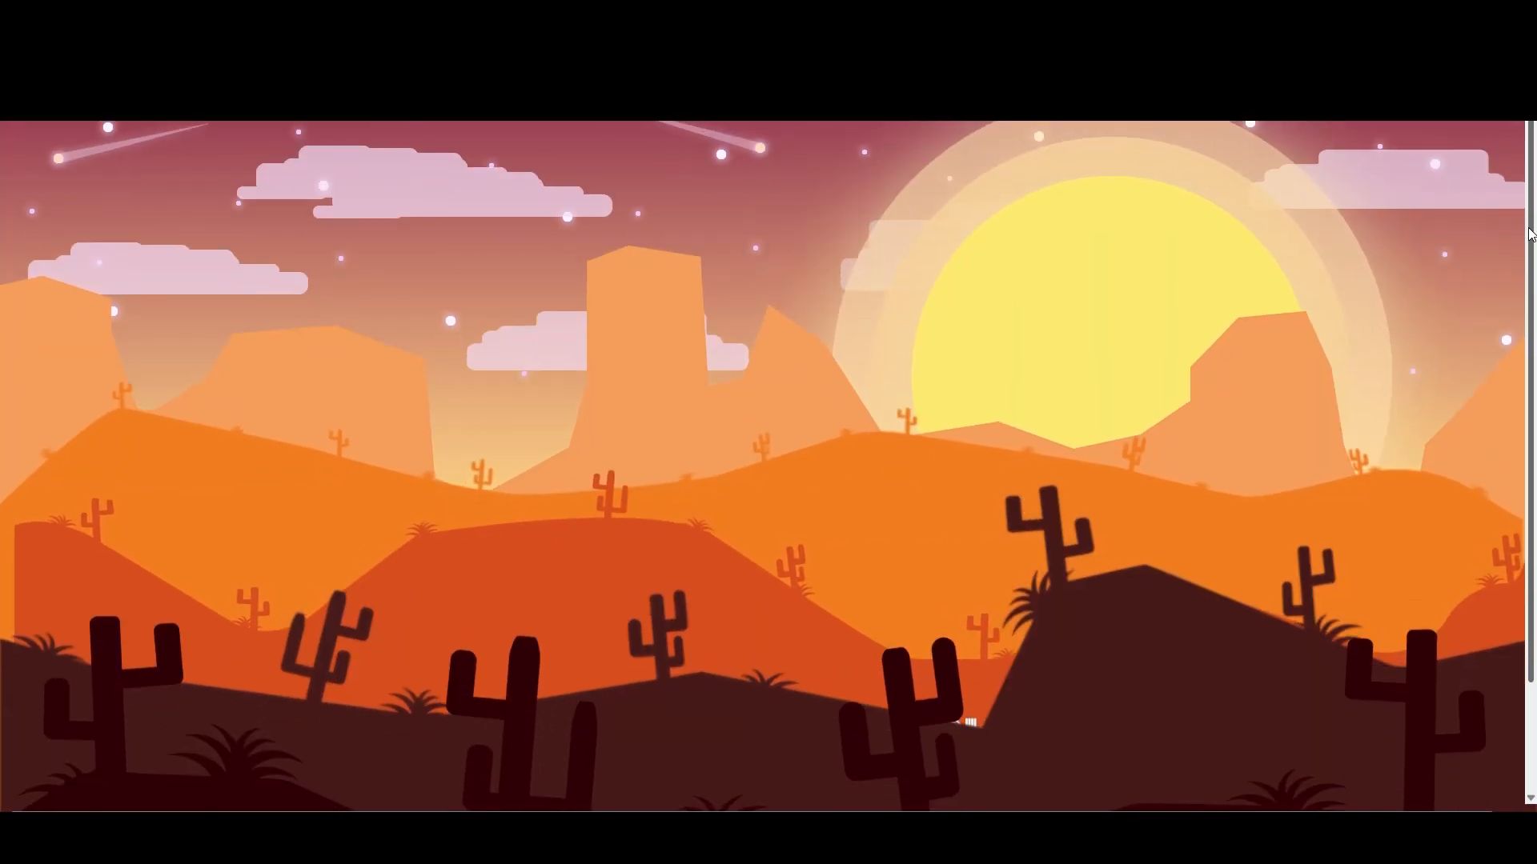
scroll(762, 464, up, 2)
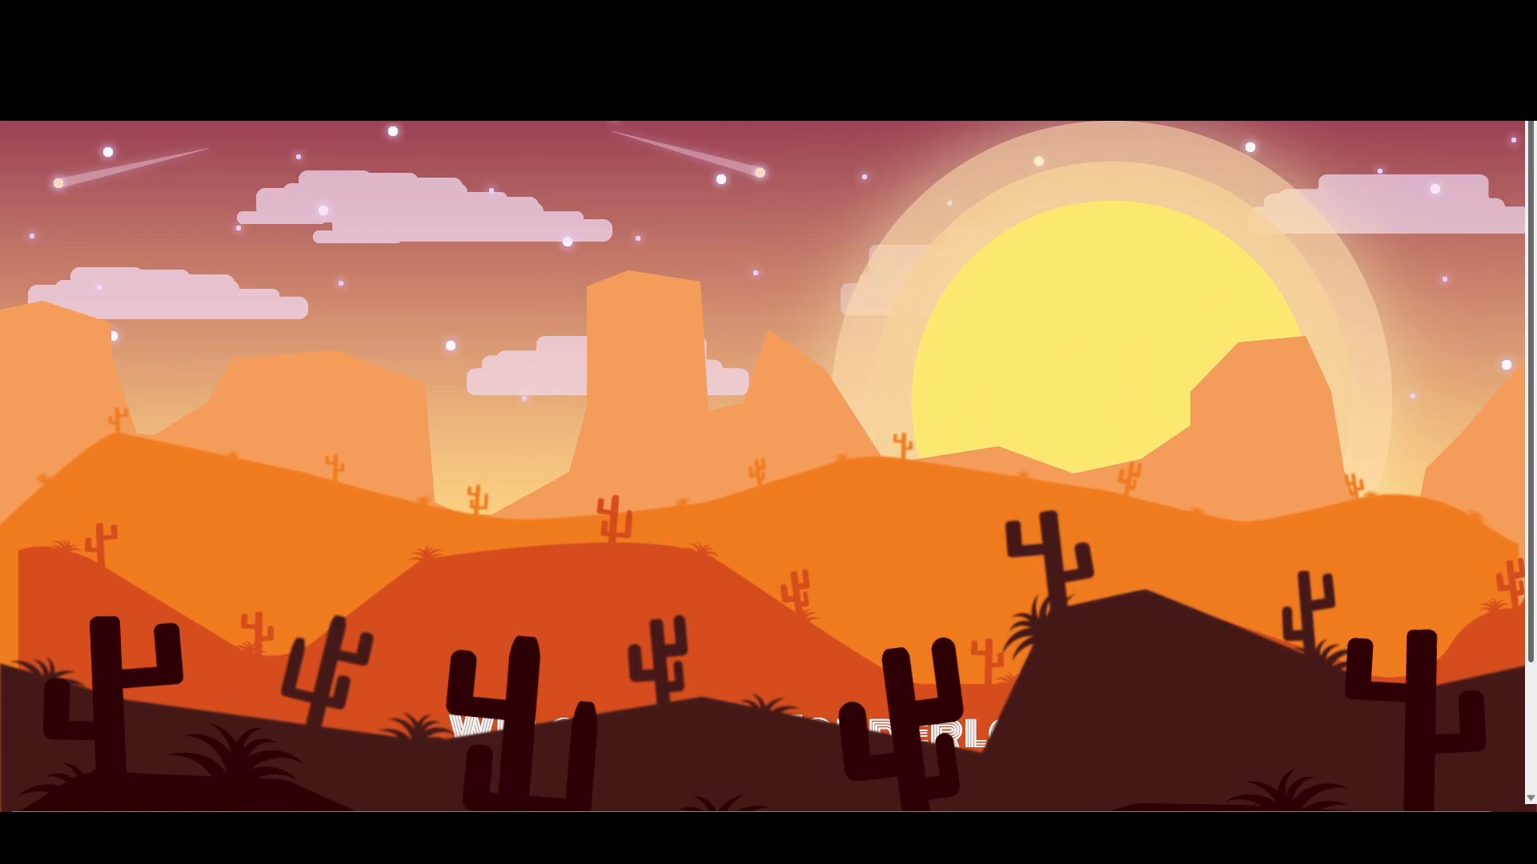
scroll(907, 307, down, 4)
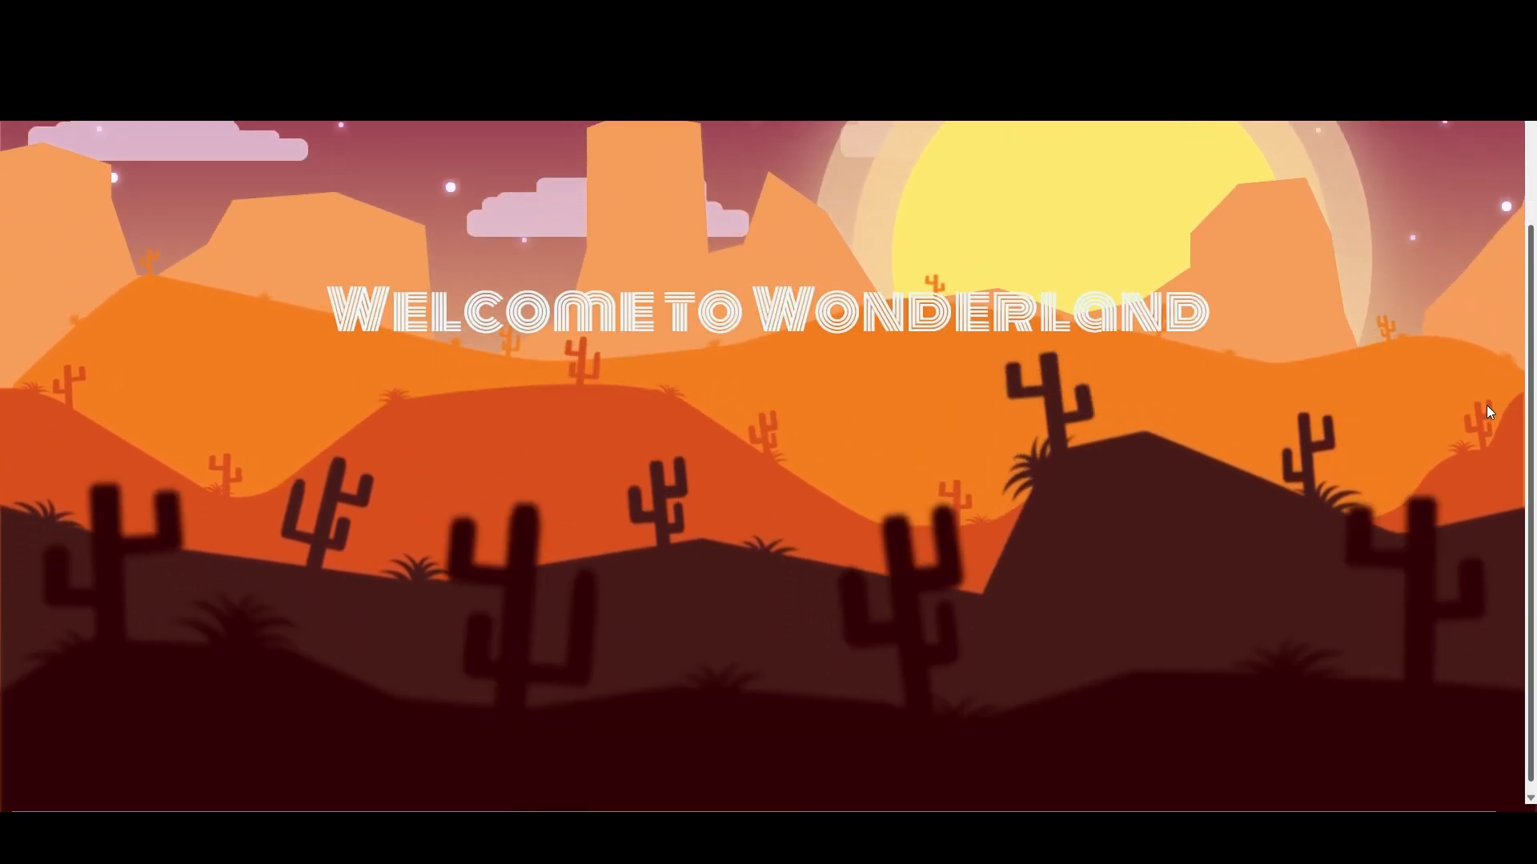